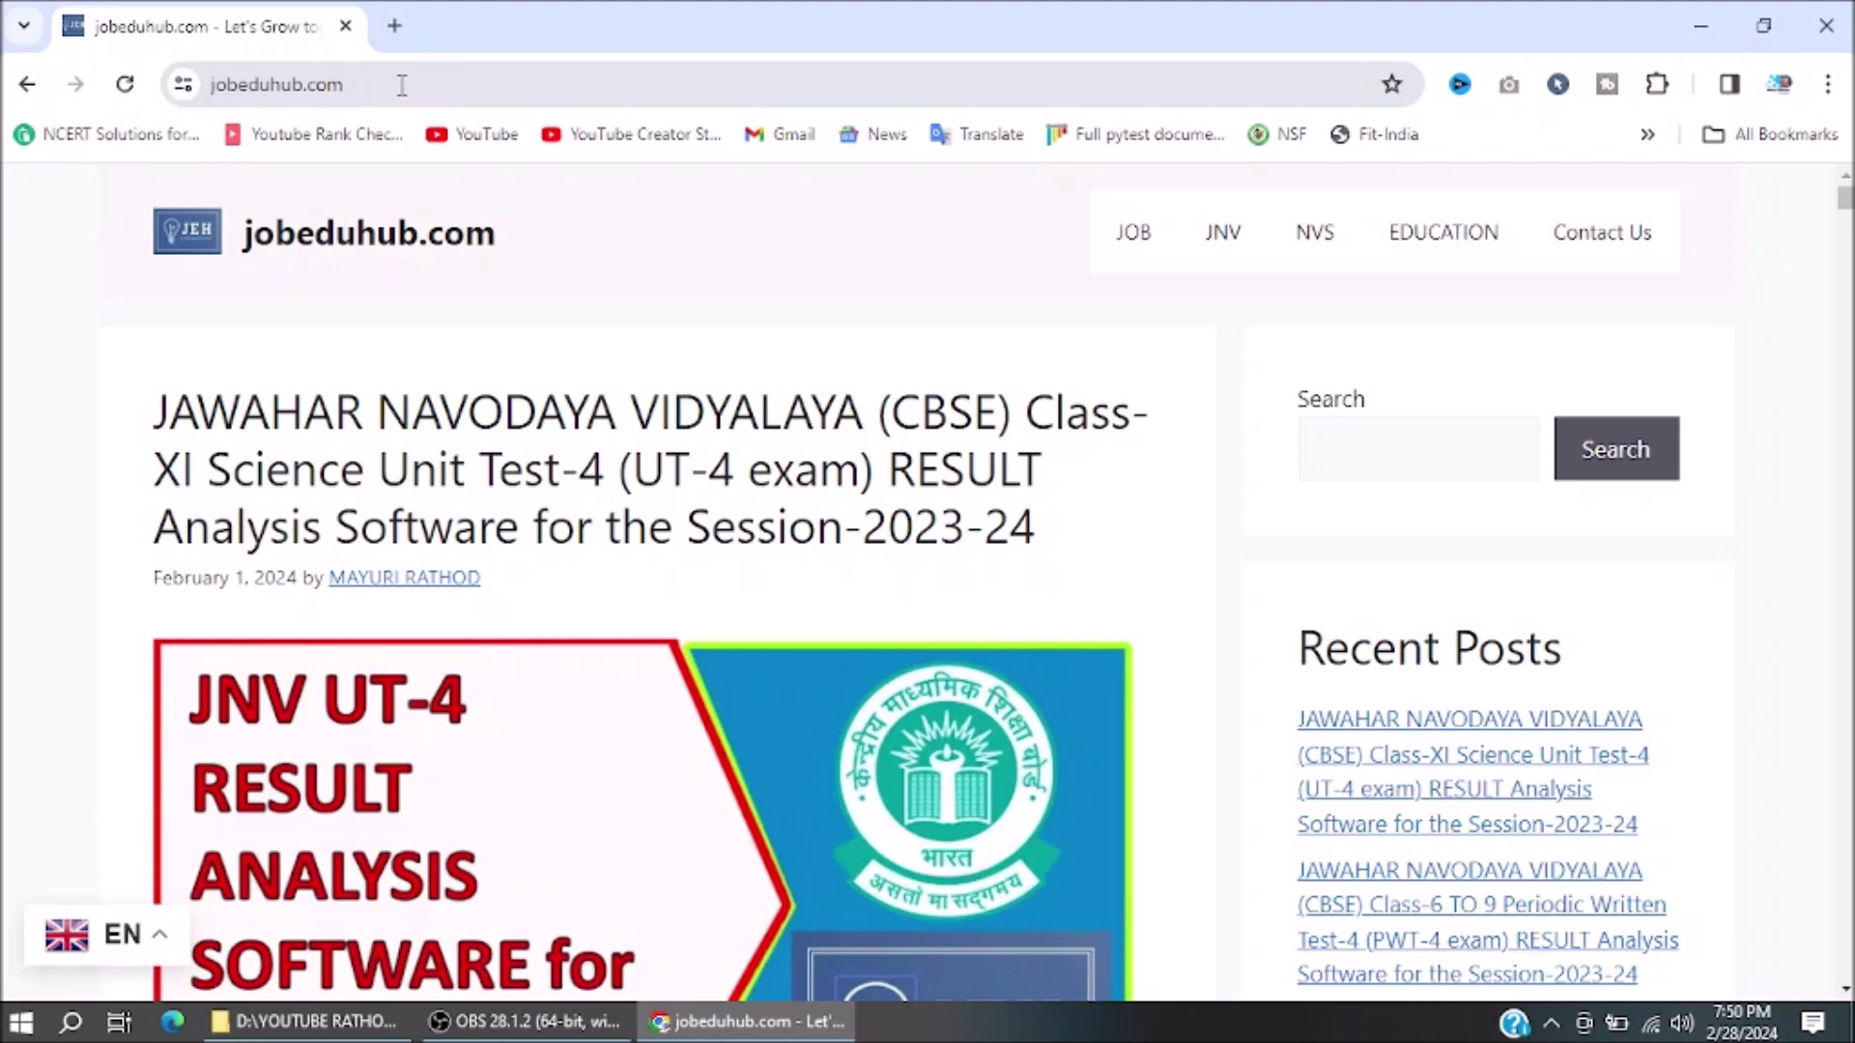
Search the site for REPORT CARD and open the NVS CLASS 6 TO 8 Annual result/Report Card Software article
click(1382, 437)
text(RE)
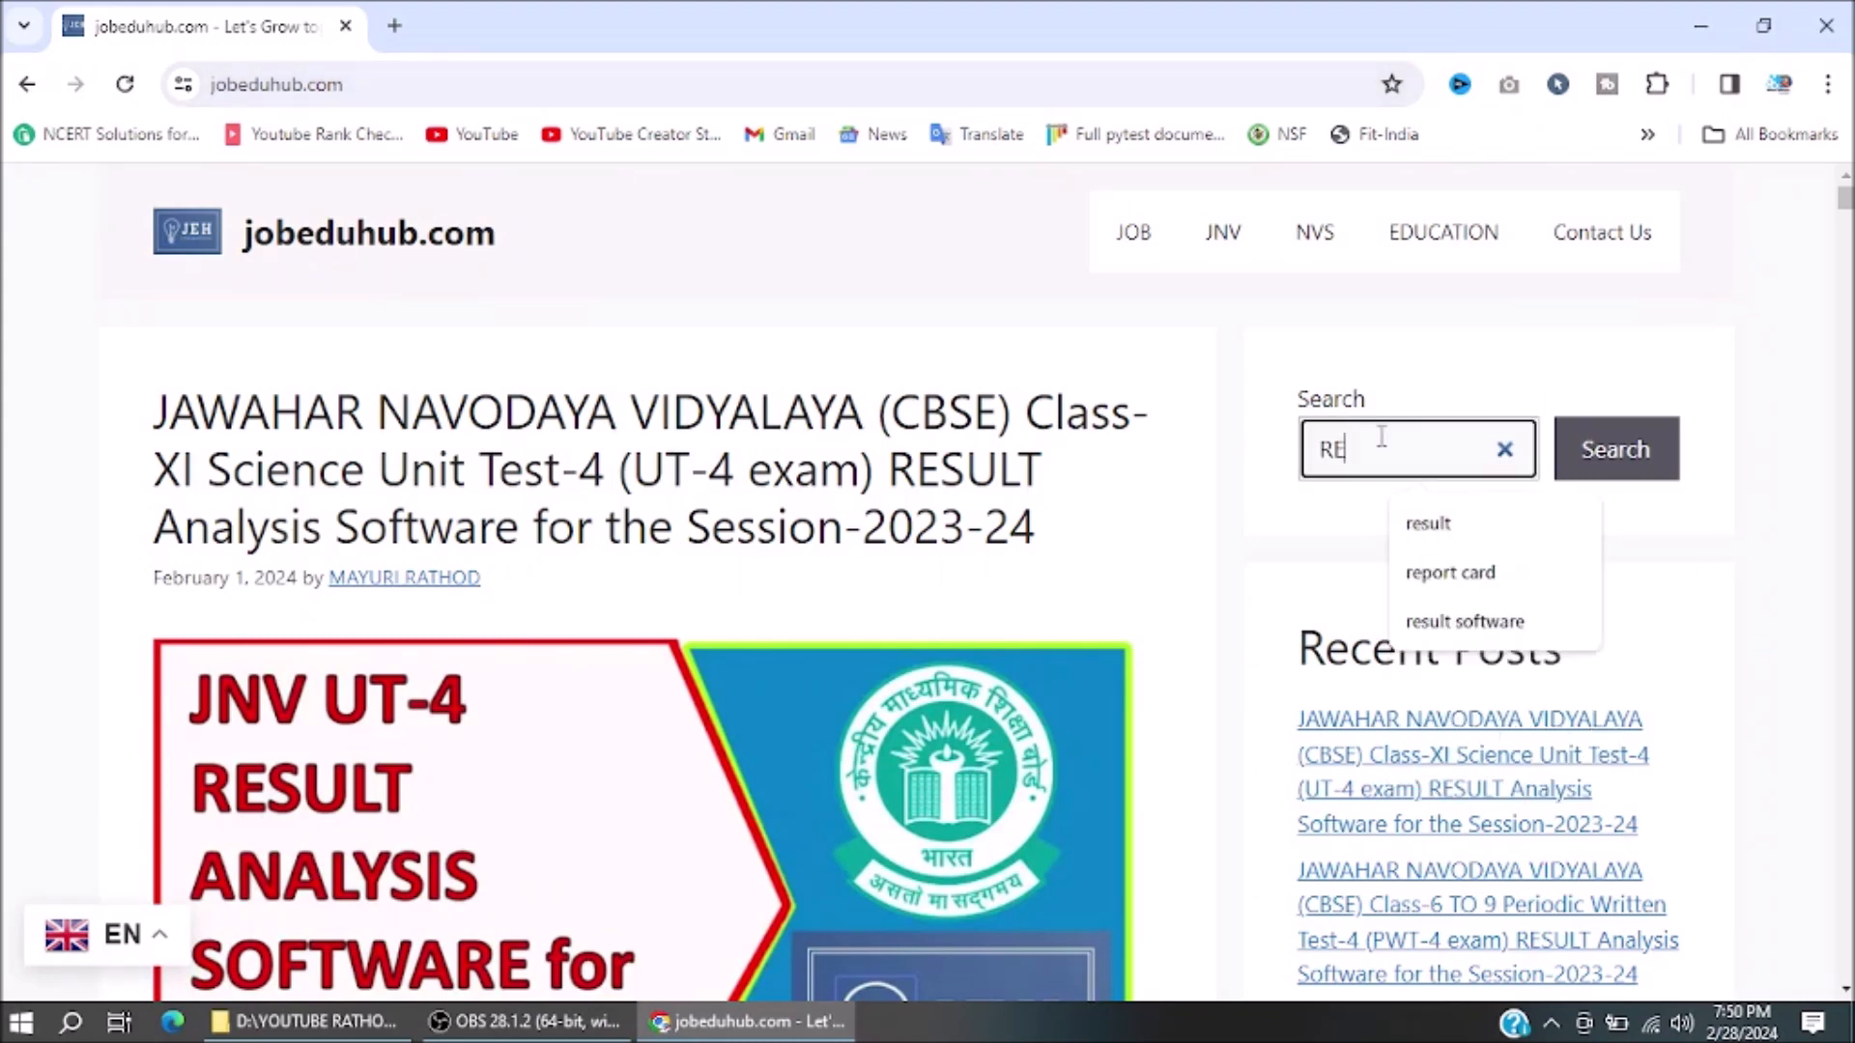
text(PORT CARD)
key(Return)
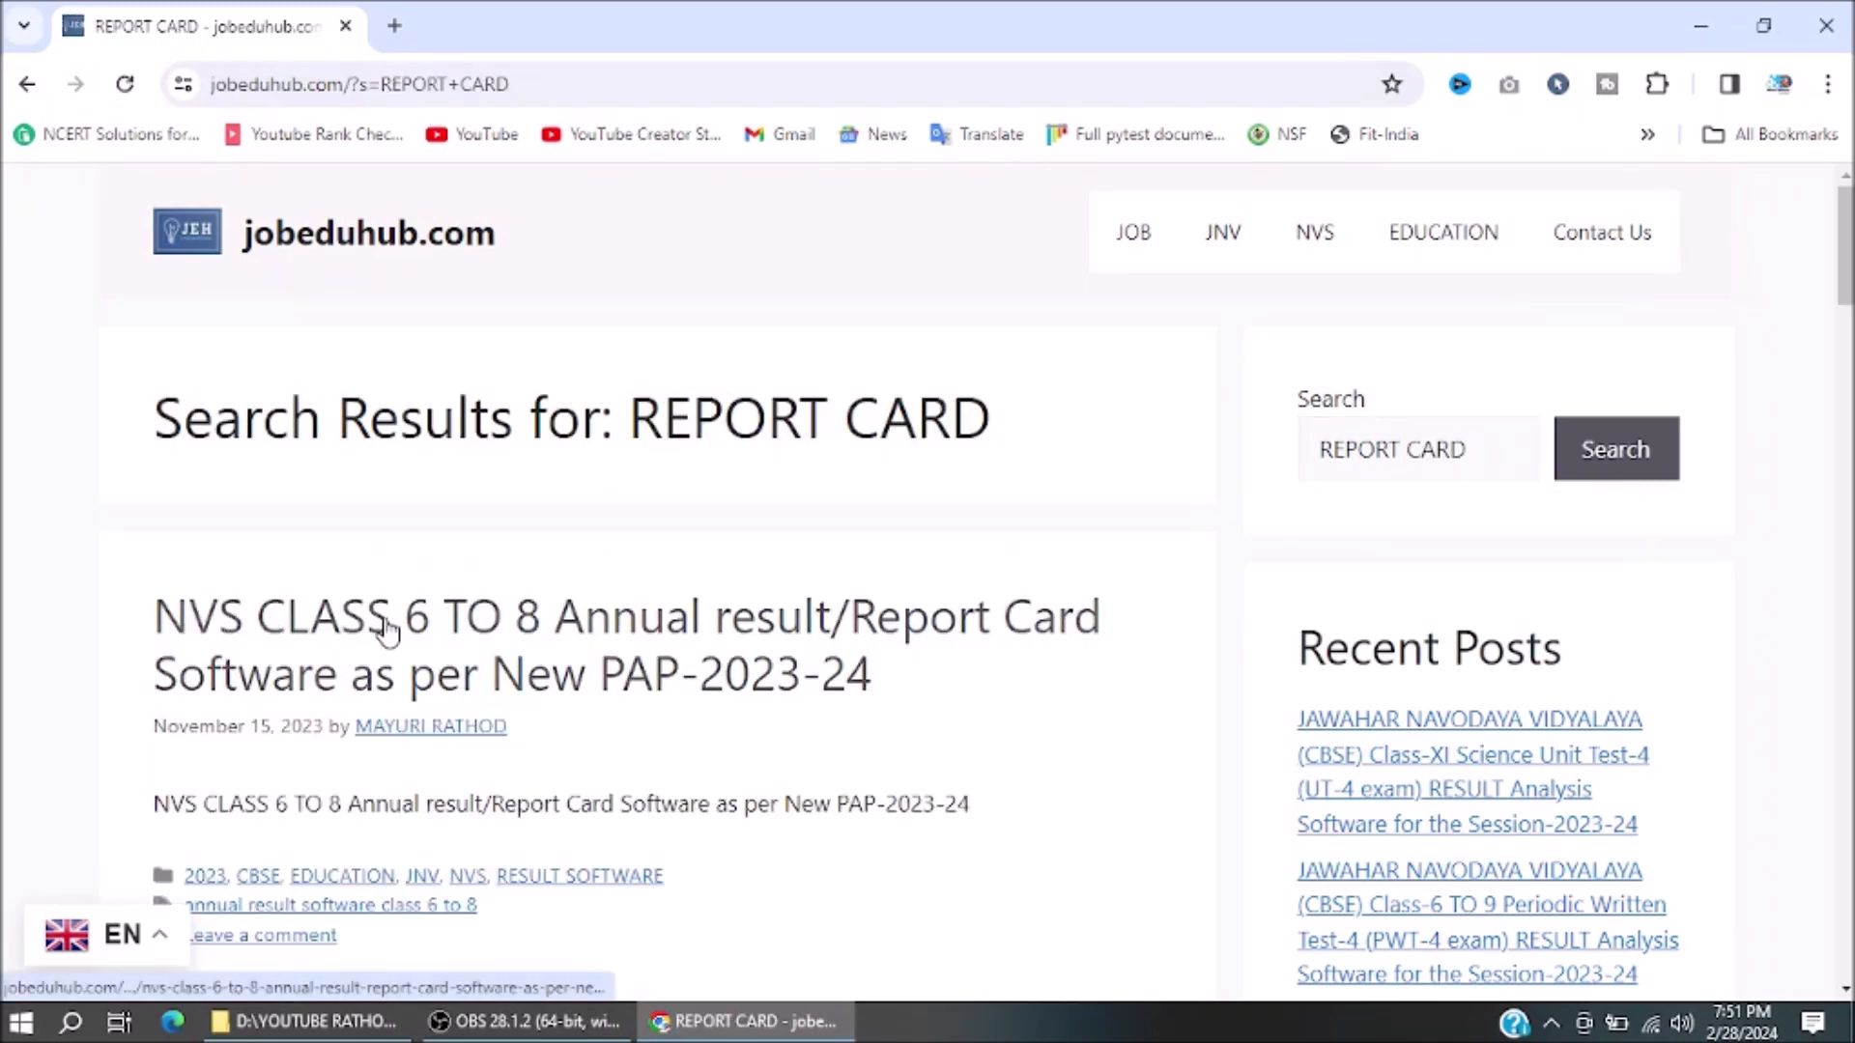
click(580, 638)
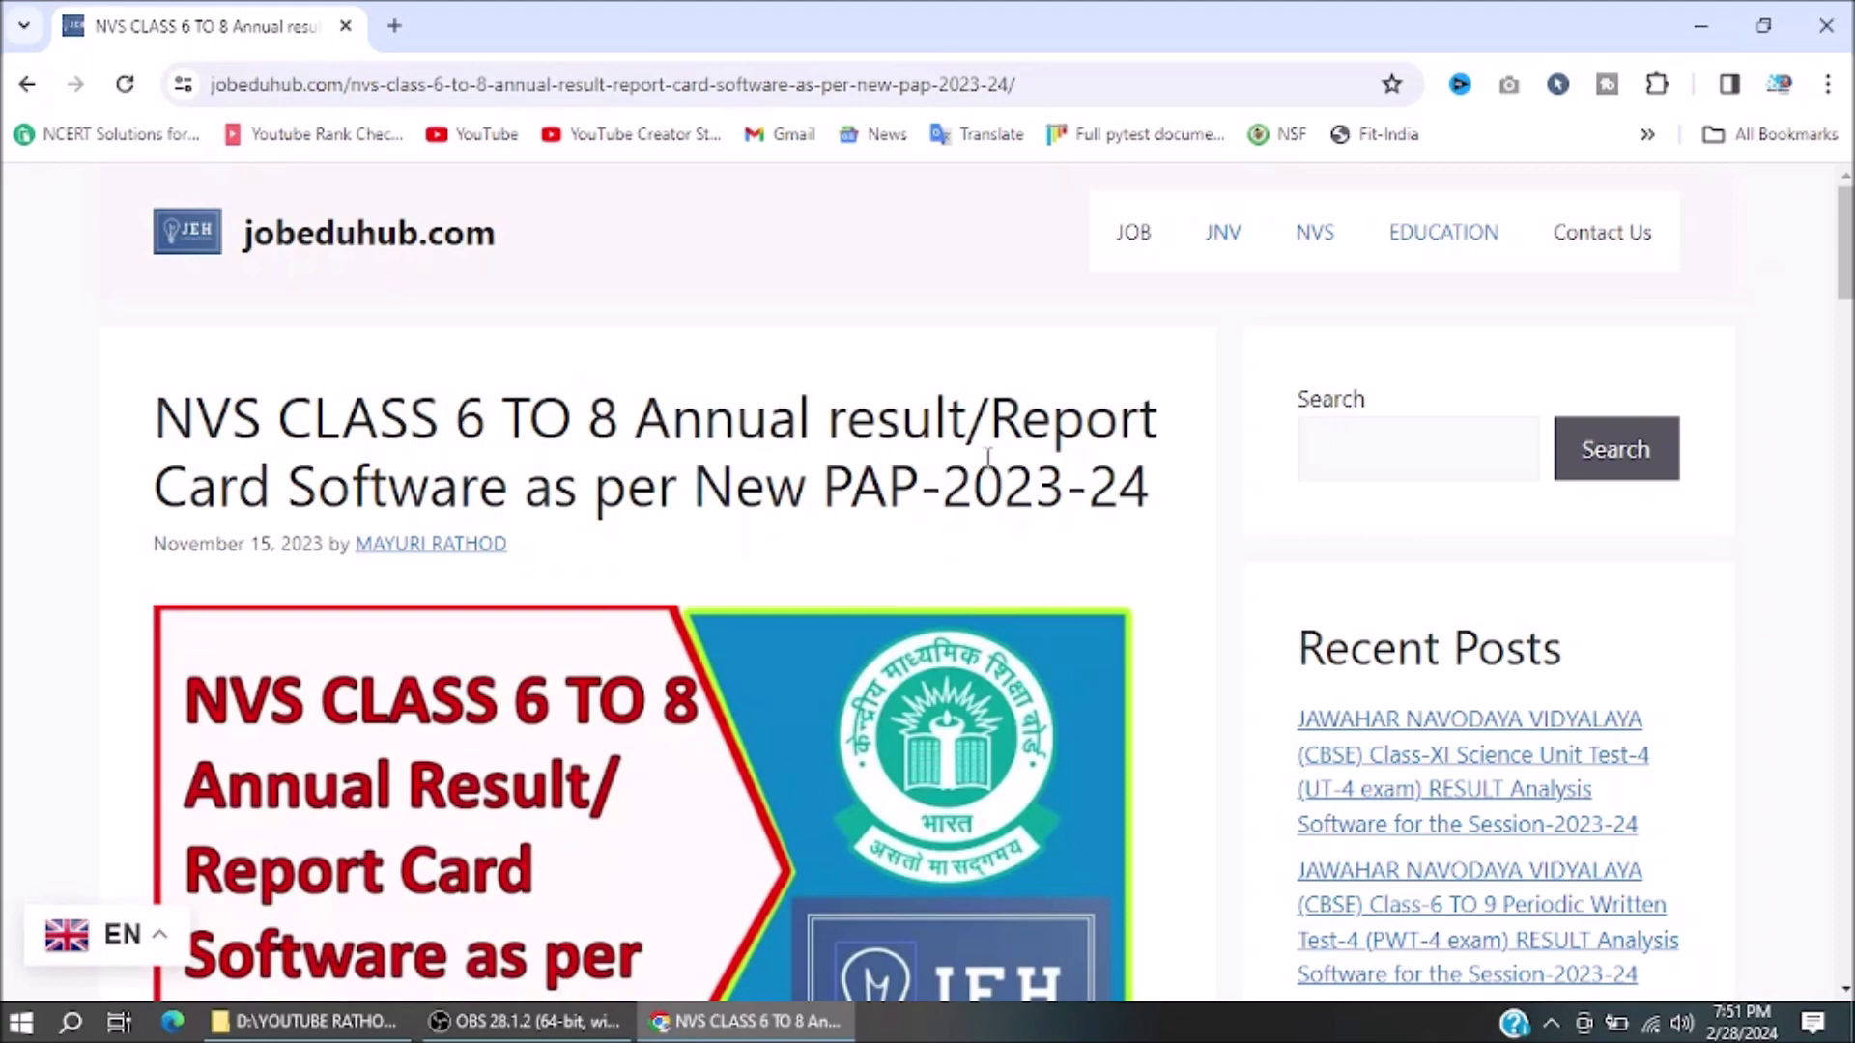
Download the NVS CBSE Annual Result / Report Card Software ZIP file from the article and save it to the Desktop
scroll(978, 454, down, 4)
scroll(979, 454, down, 5)
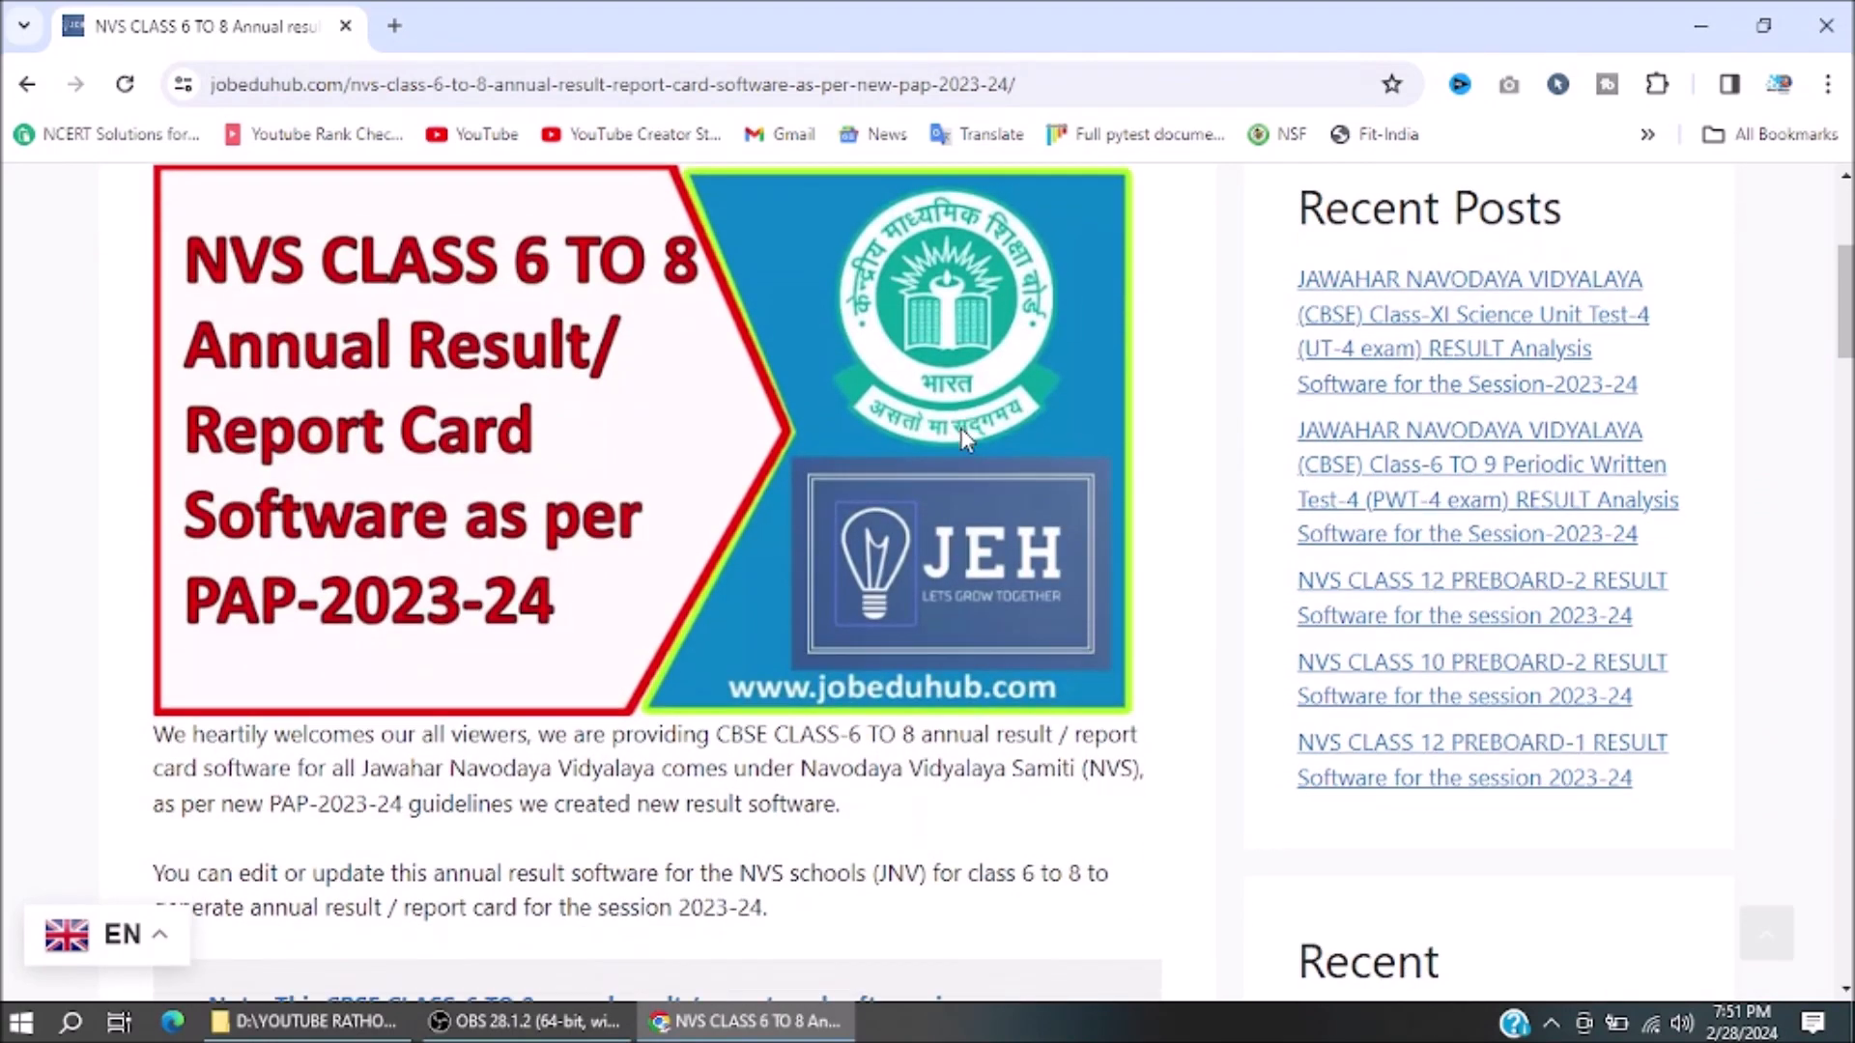
scroll(932, 445, down, 4)
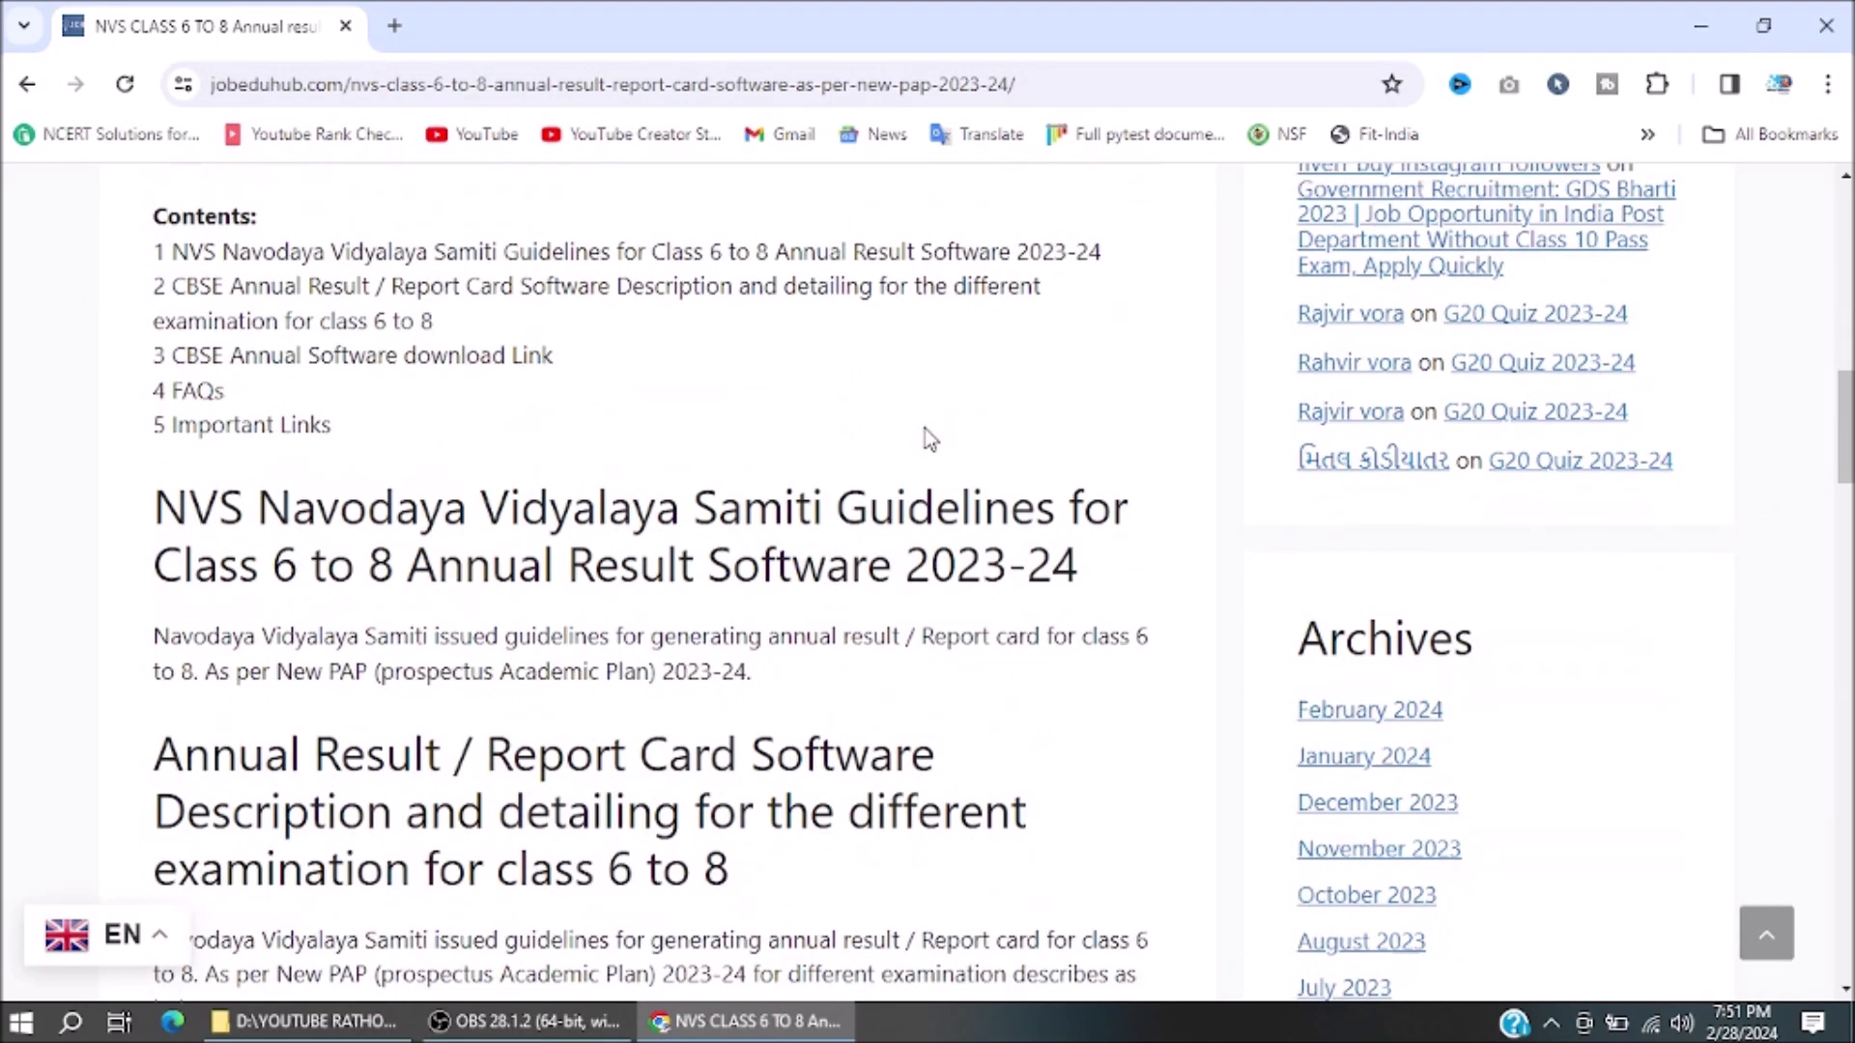
scroll(921, 415, down, 15)
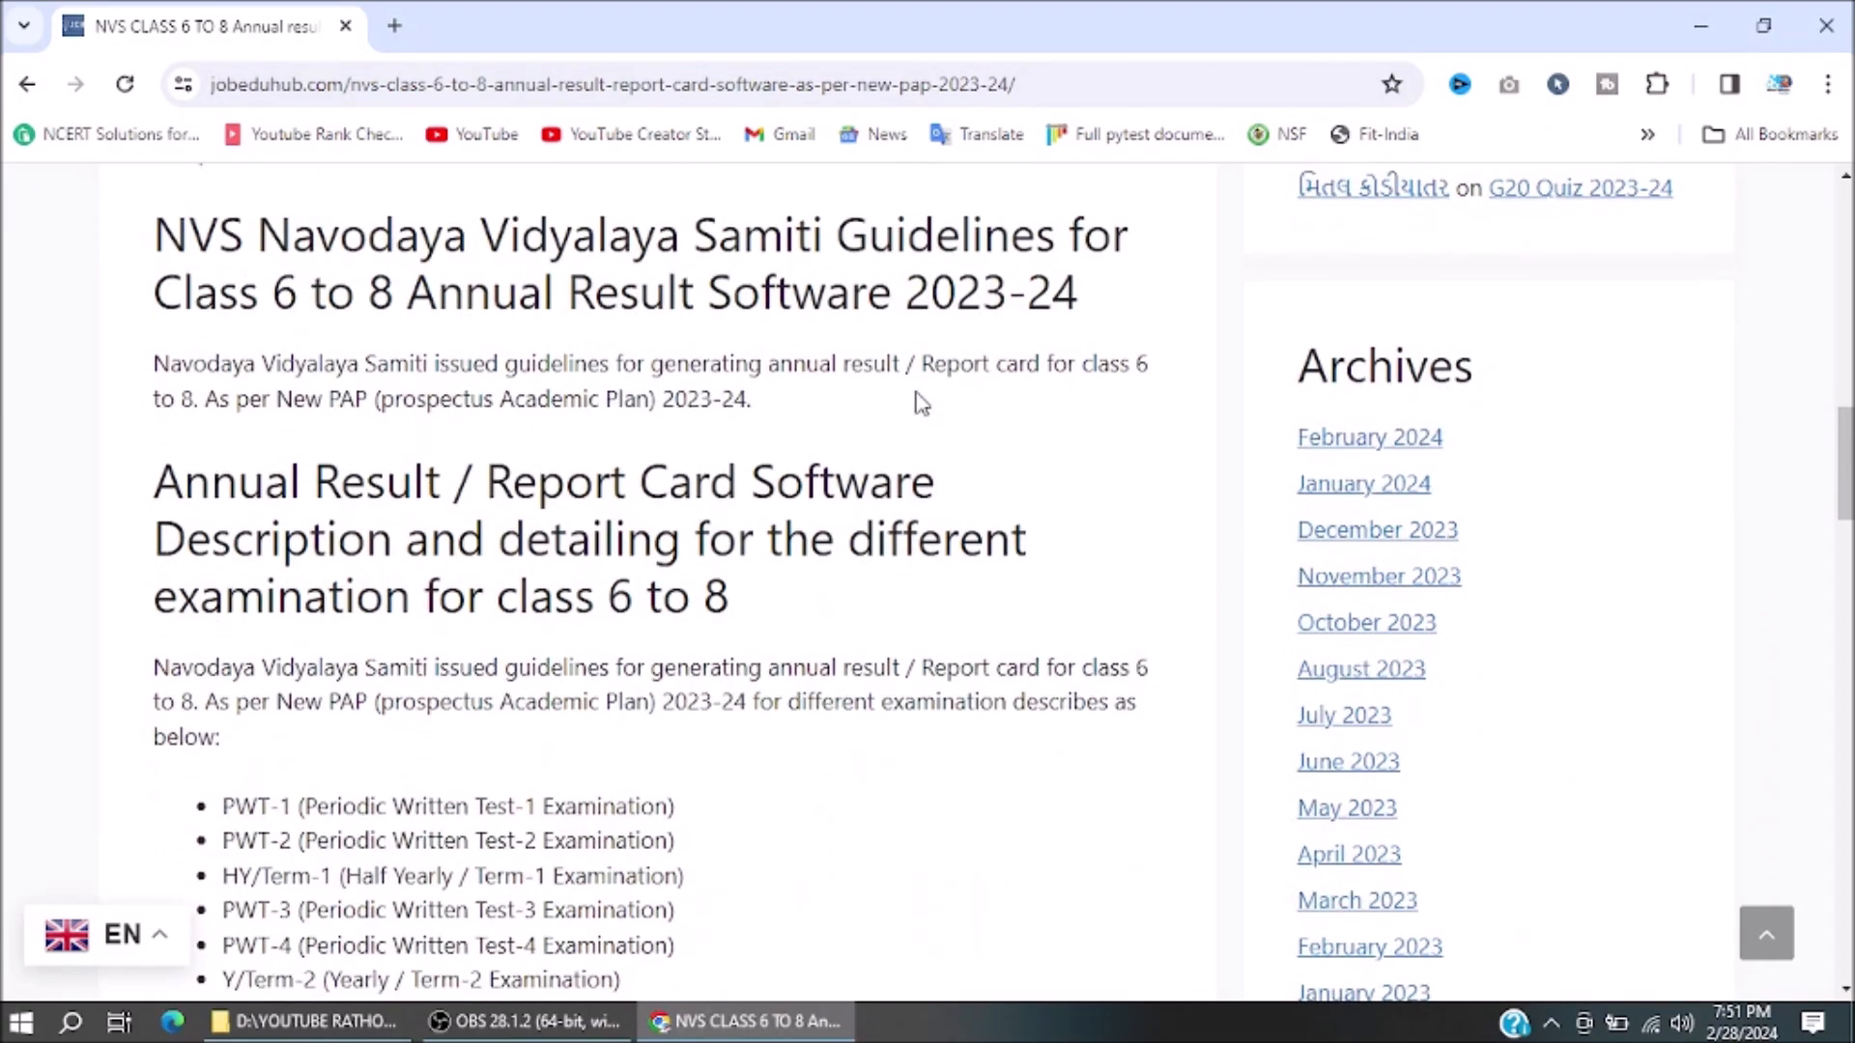
scroll(922, 391, down, 1)
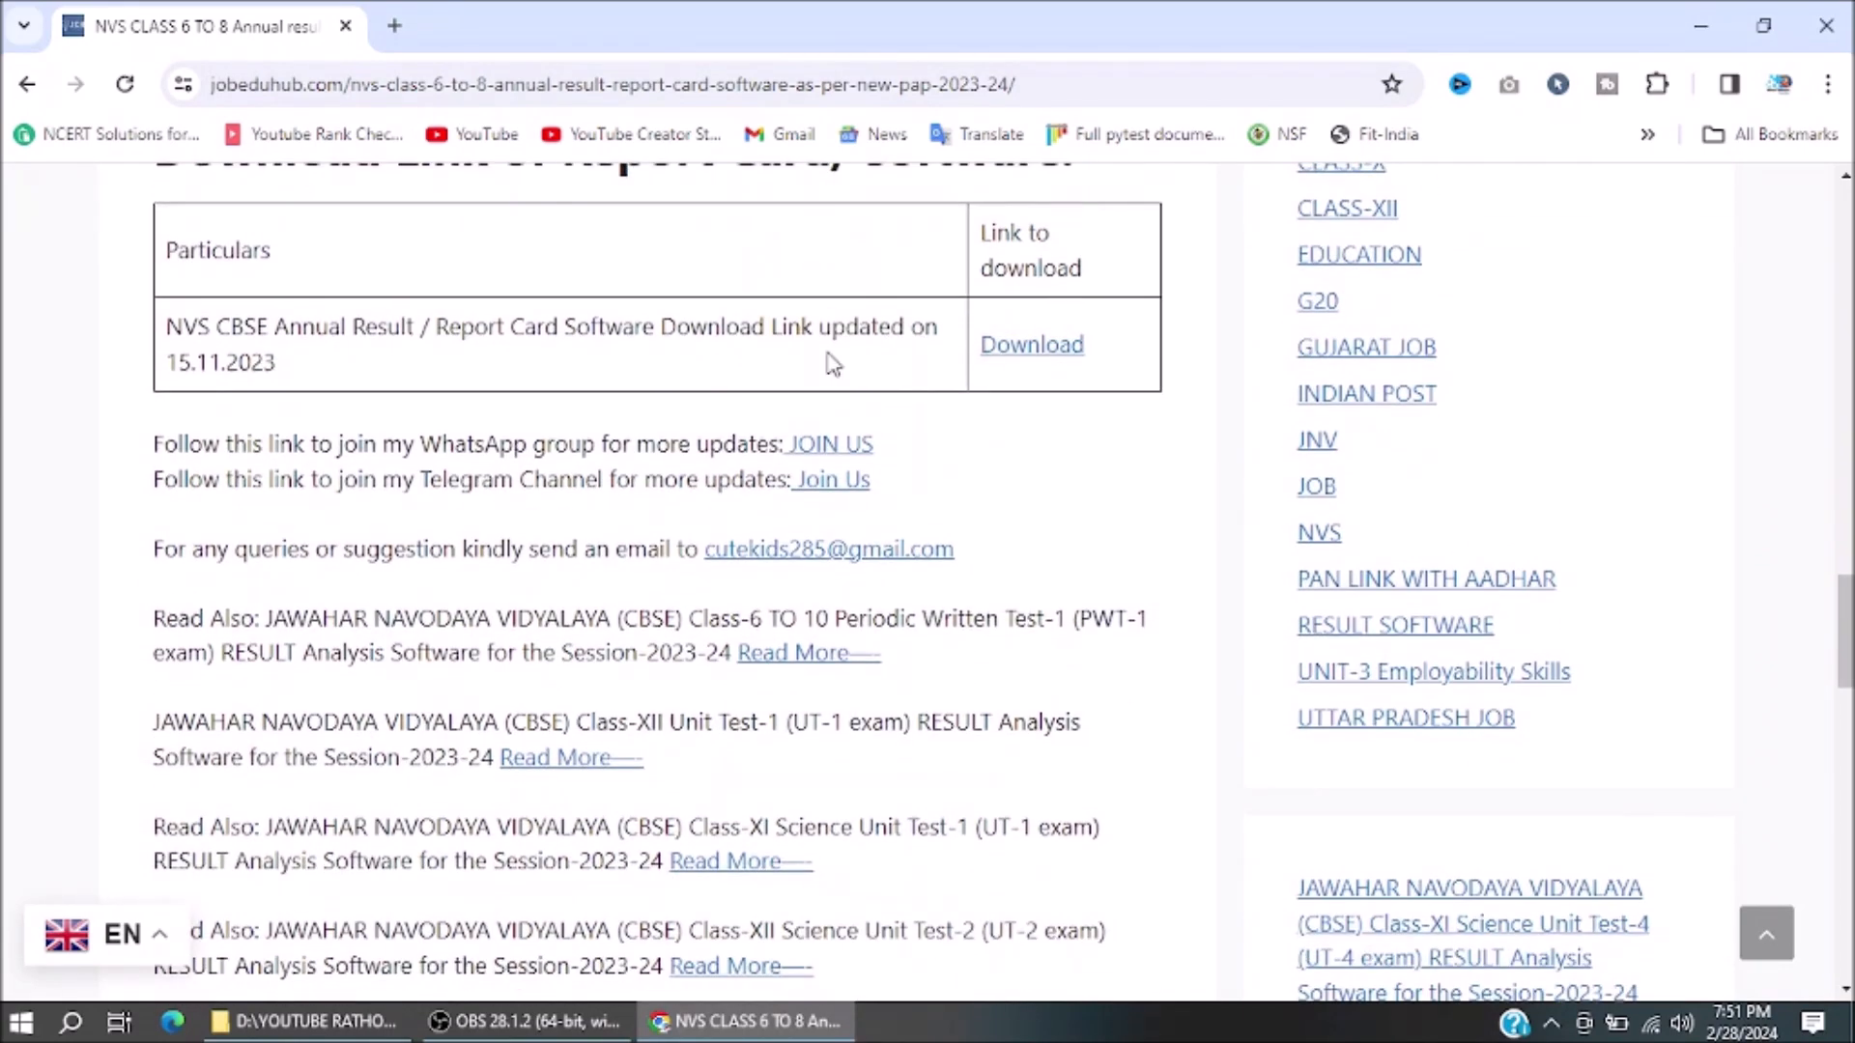
click(1020, 359)
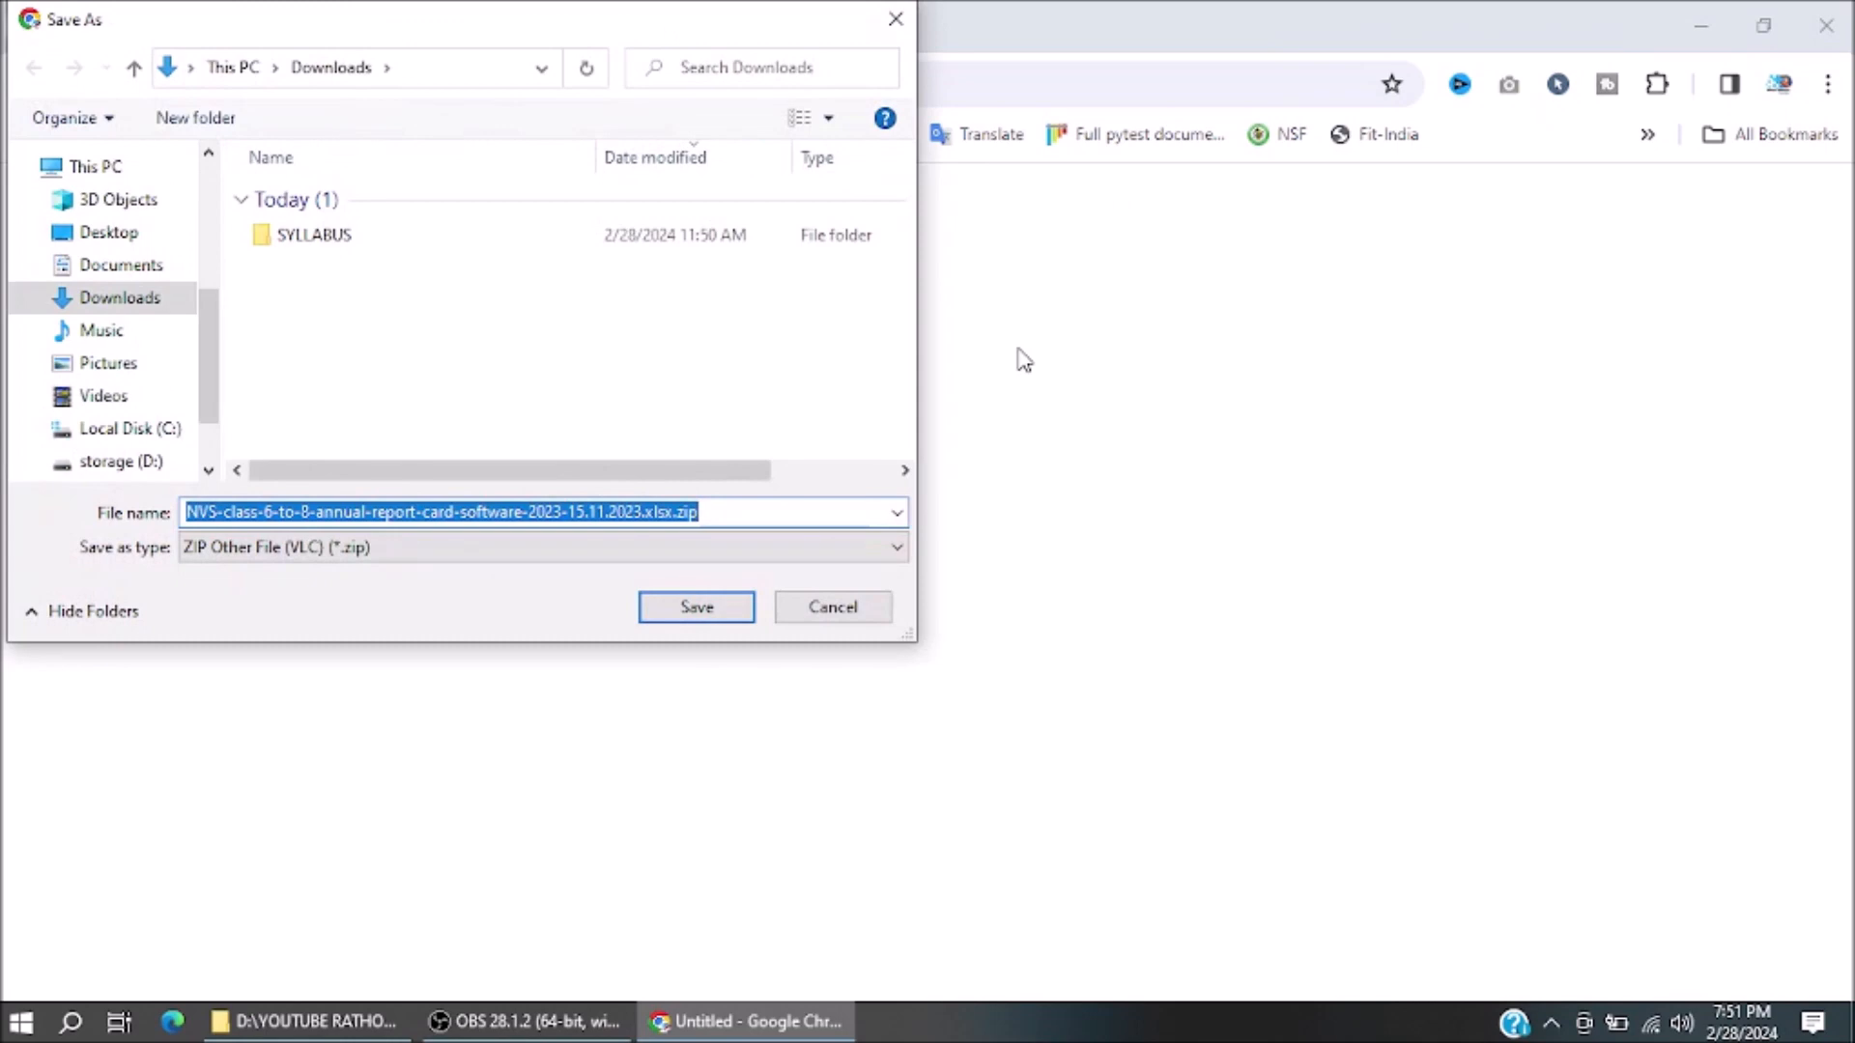
click(114, 234)
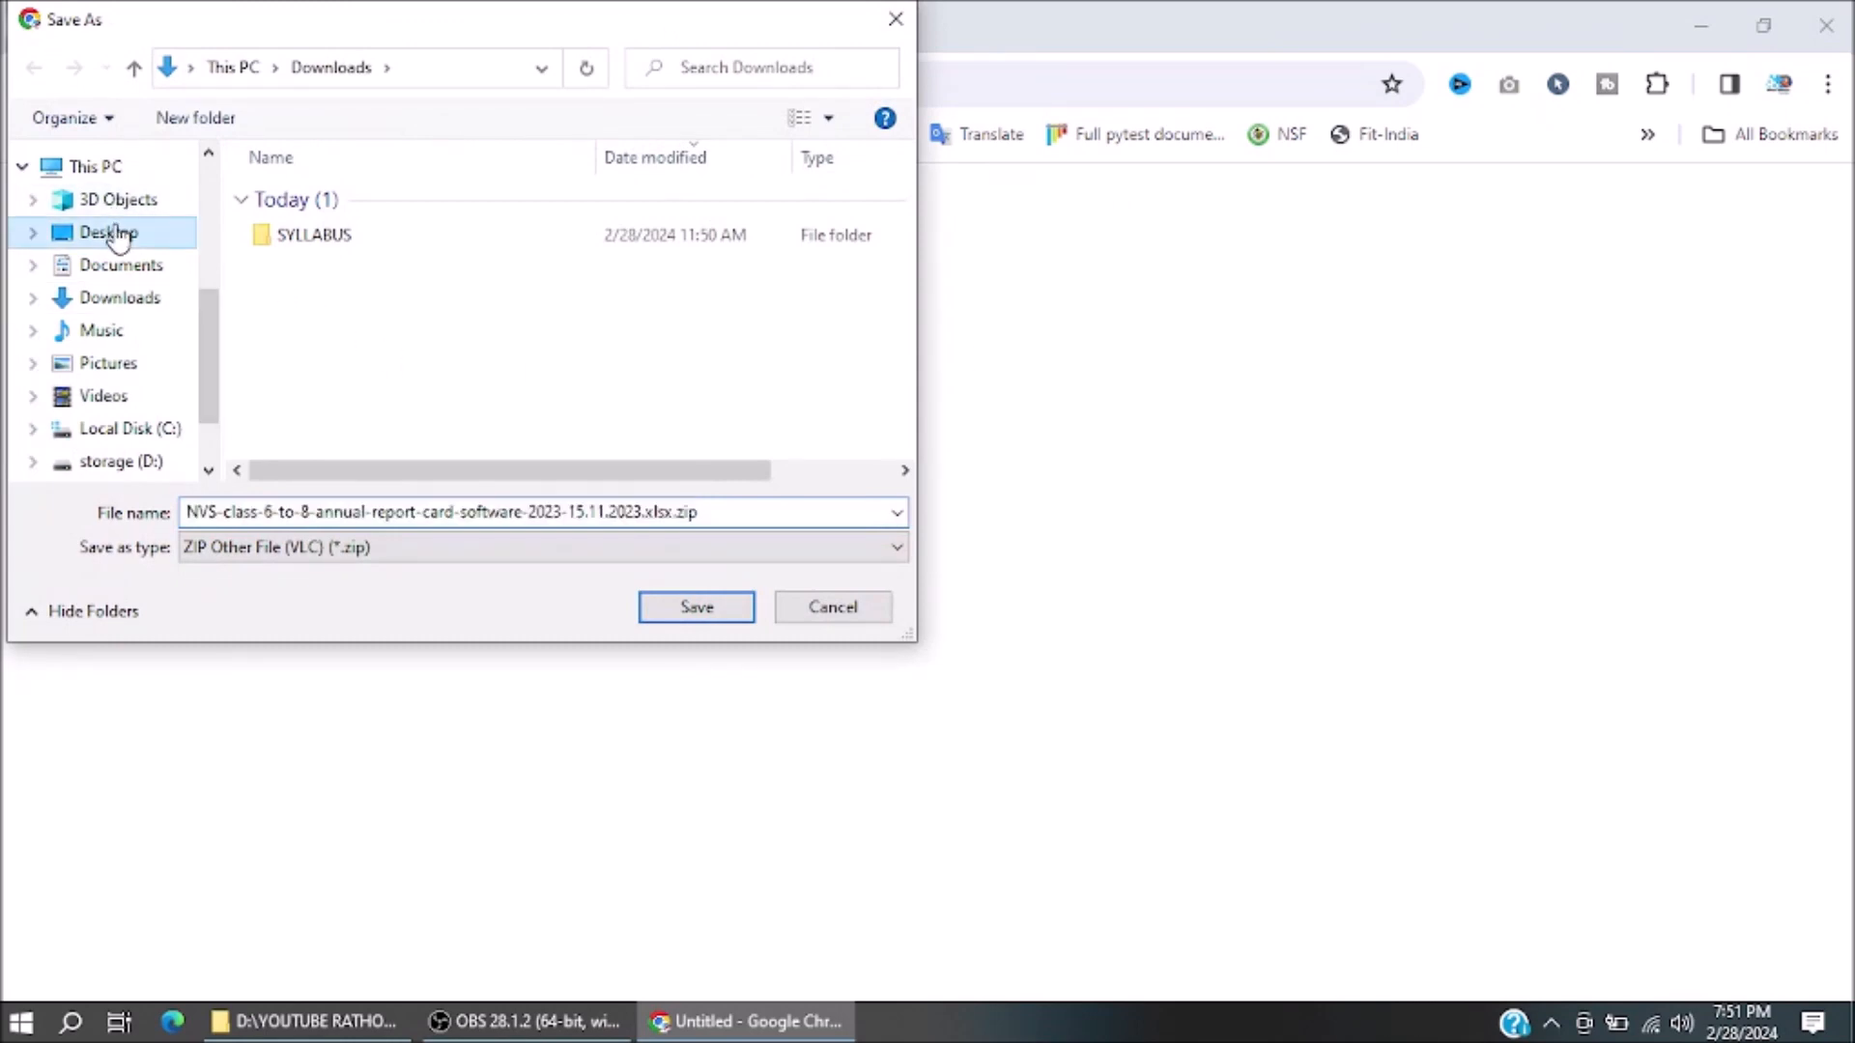
click(699, 613)
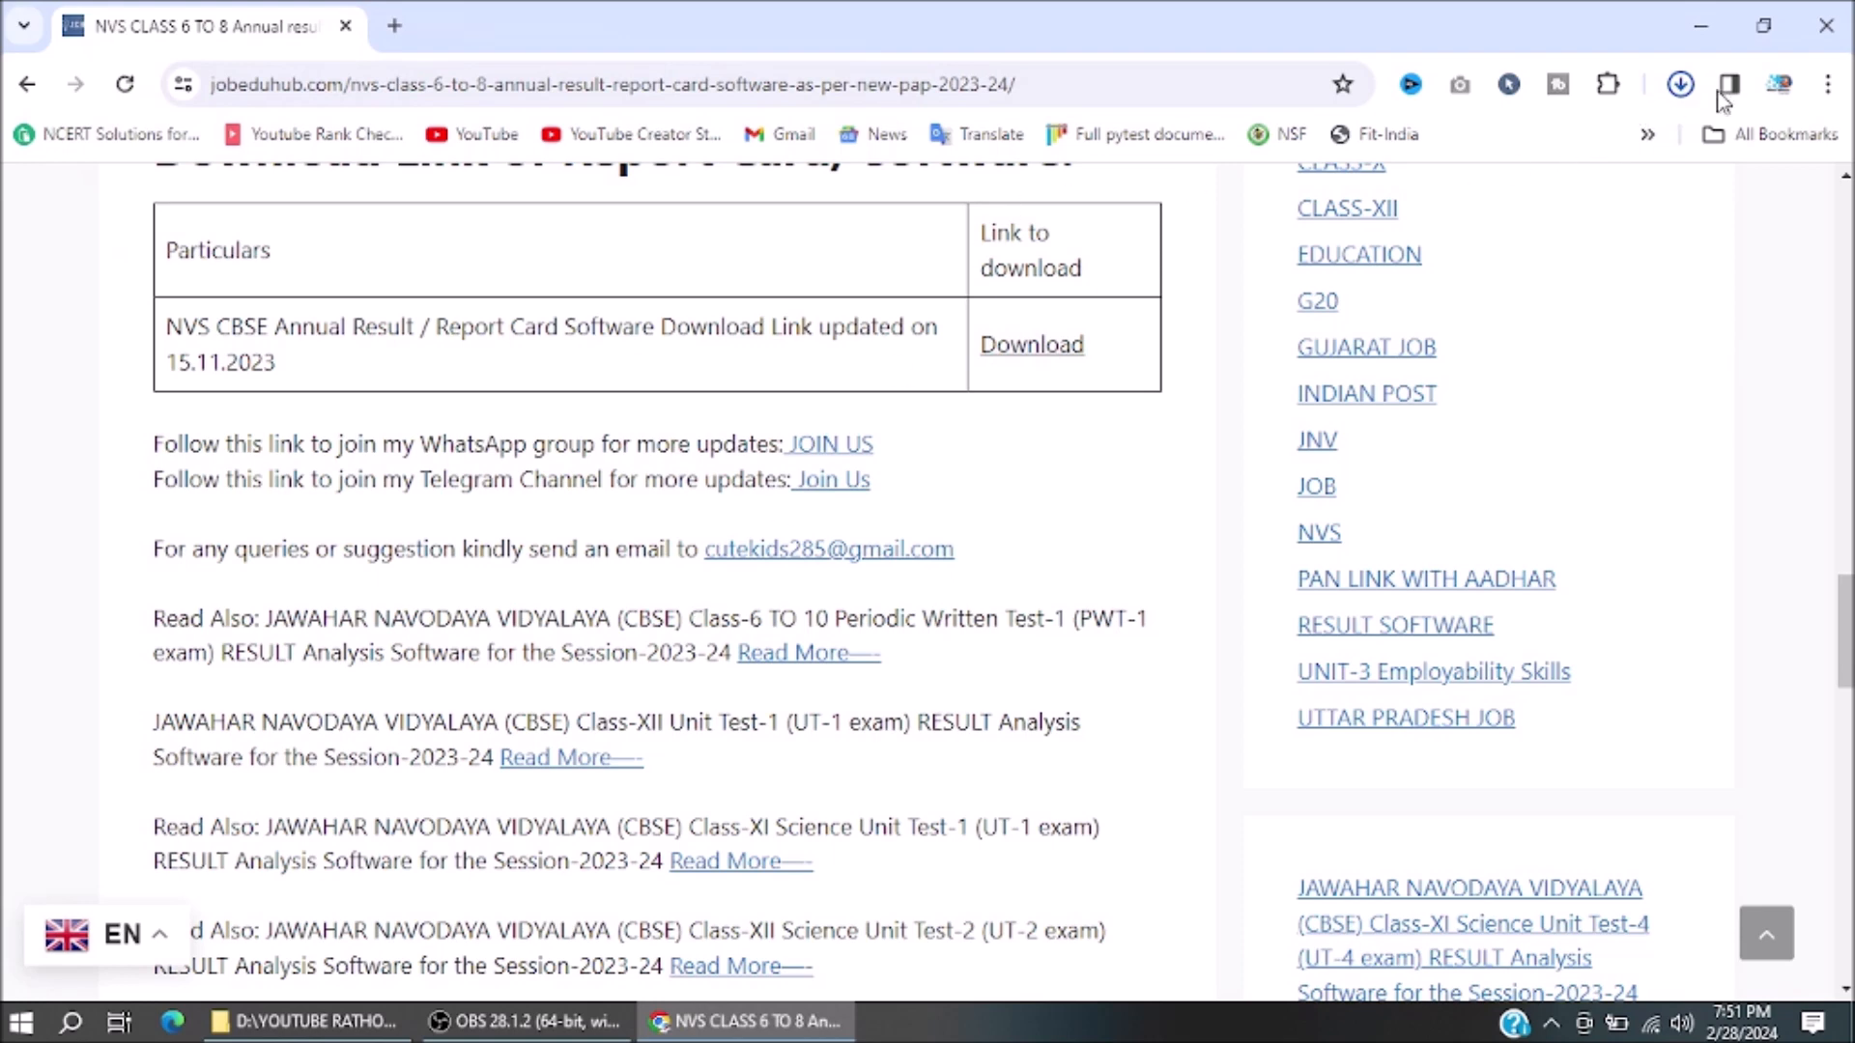
Open the full download history and show the downloaded report card ZIP file in its folder
click(1682, 86)
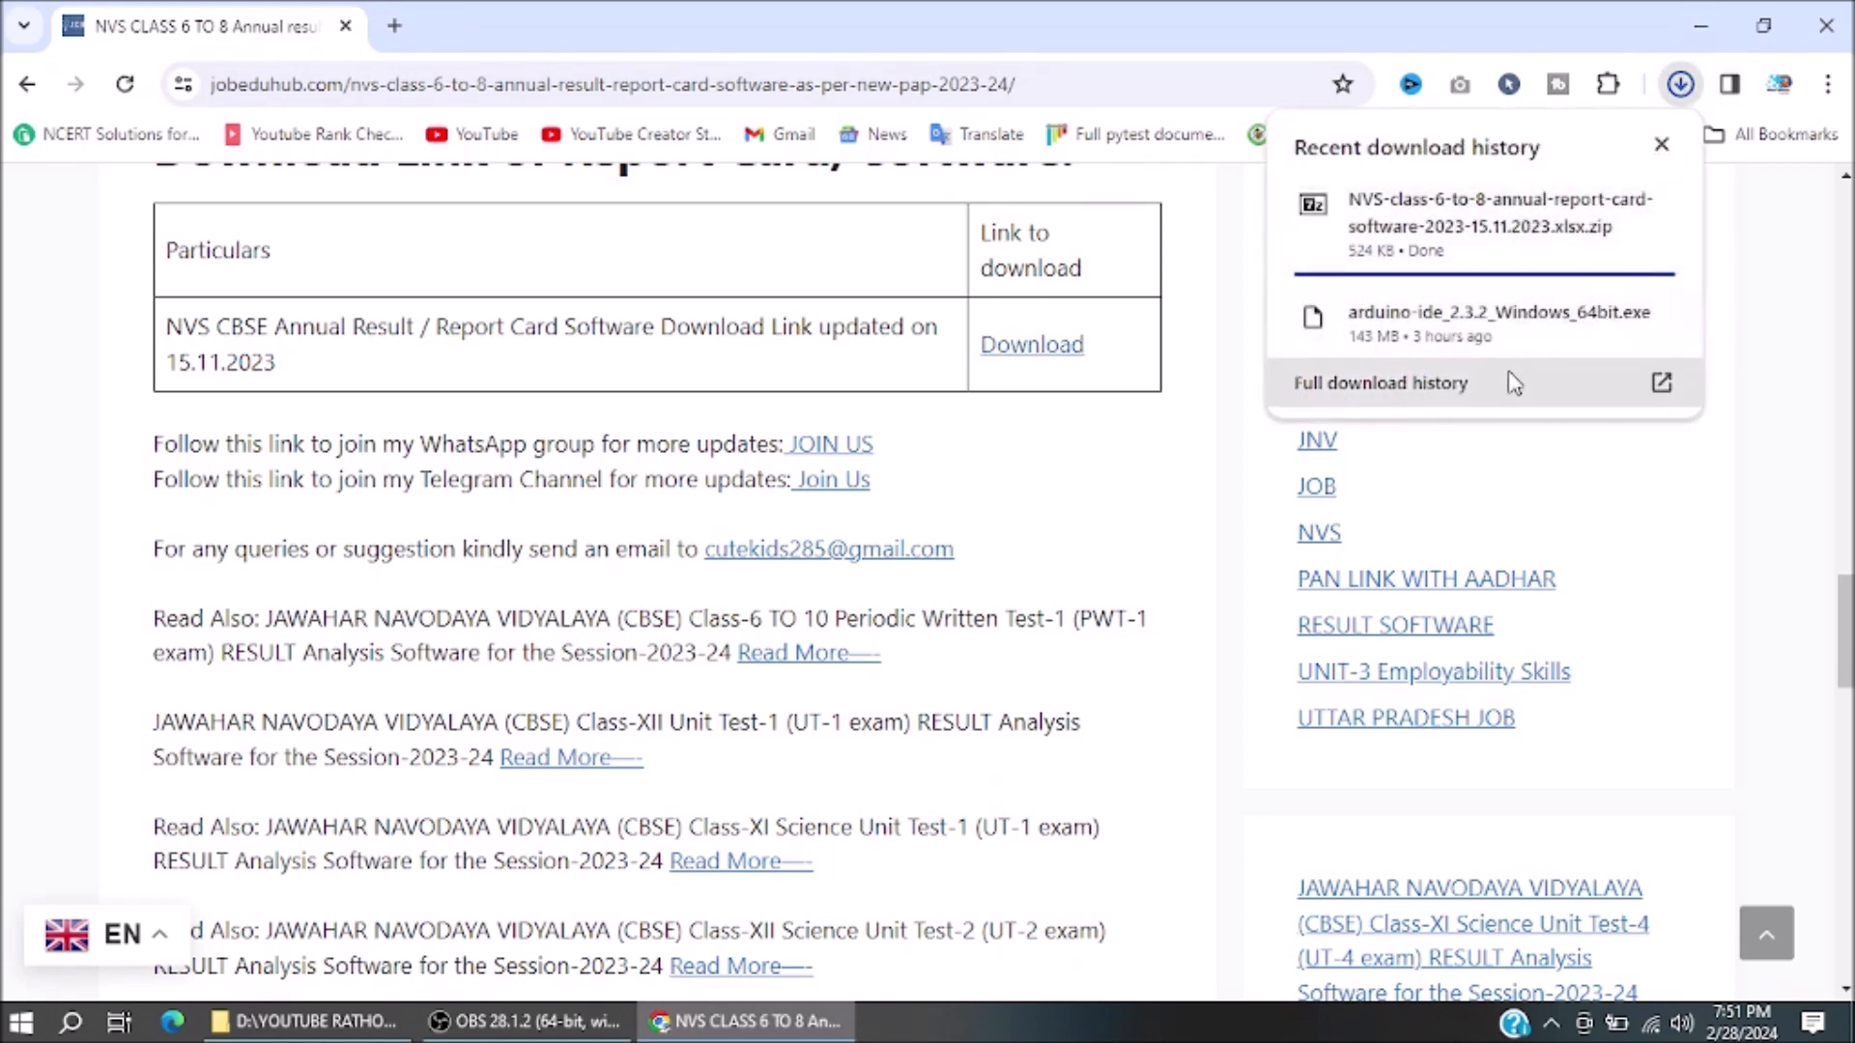
click(1496, 391)
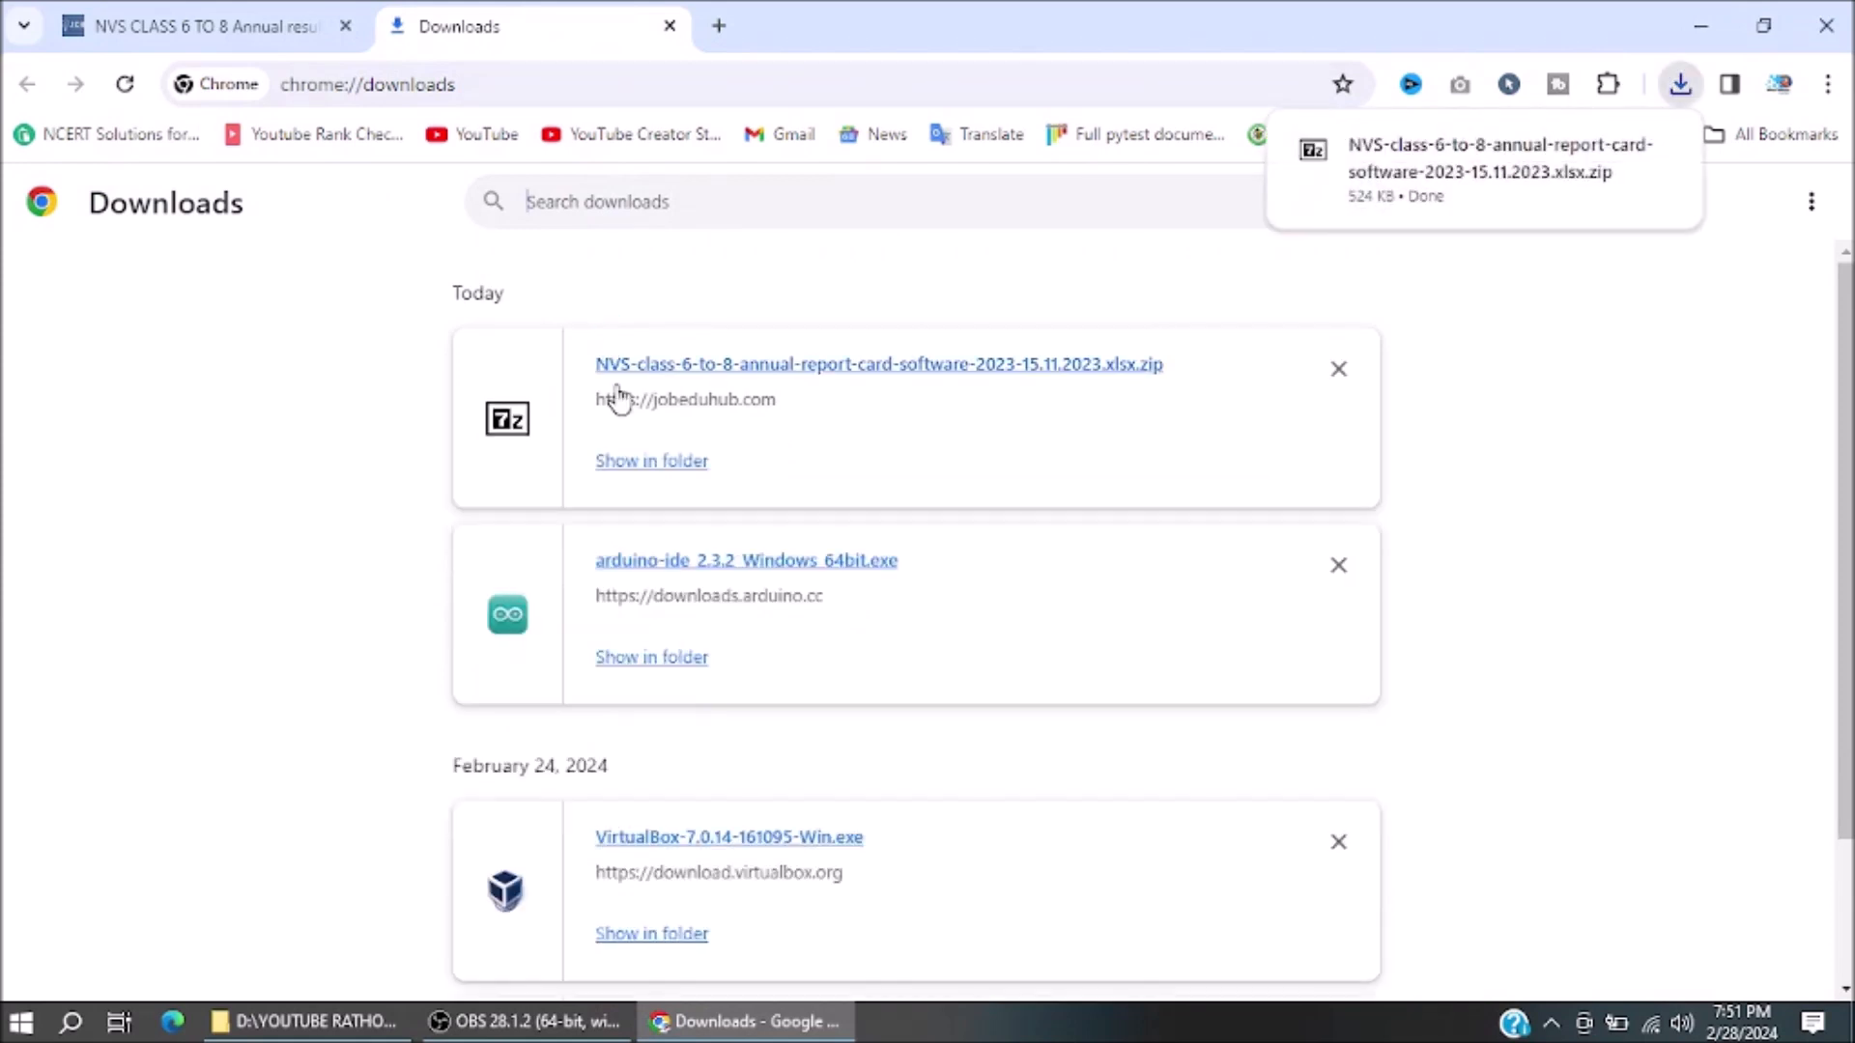
click(644, 465)
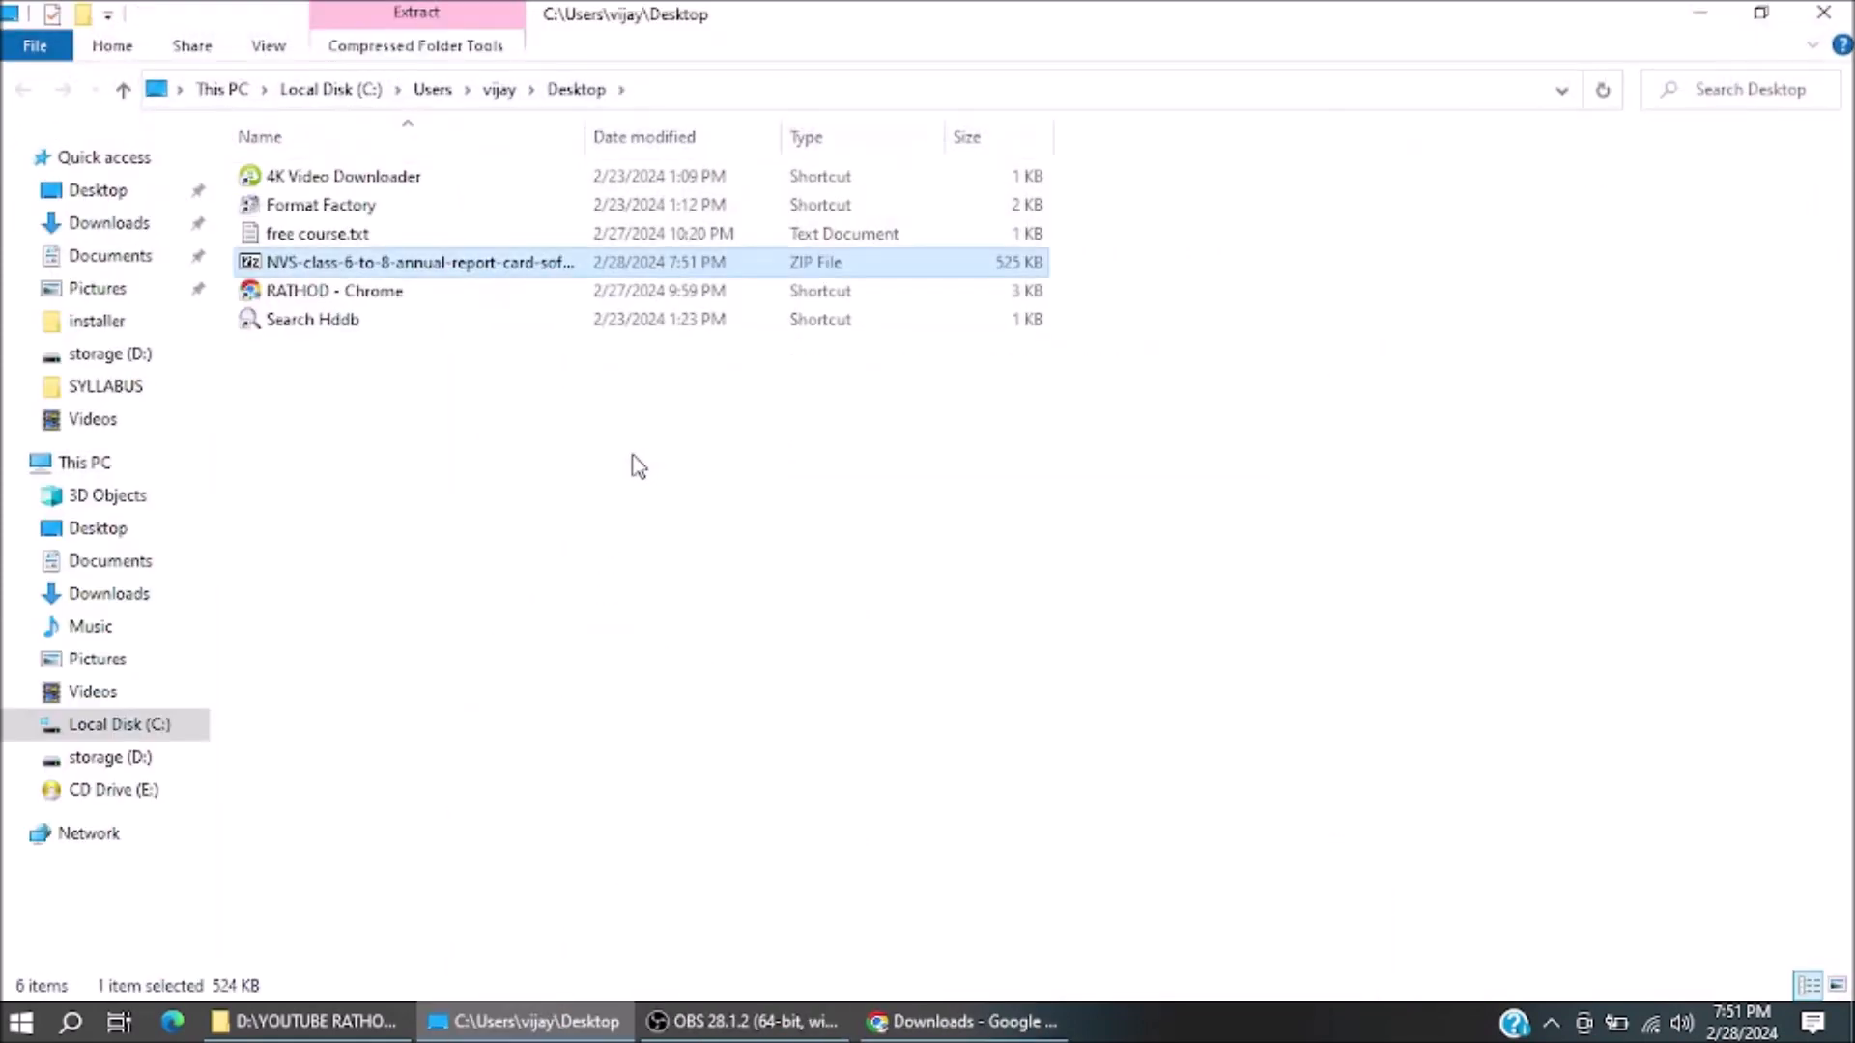
Extract the report card ZIP archive with 7-Zip into a folder of the same name
right_click(426, 265)
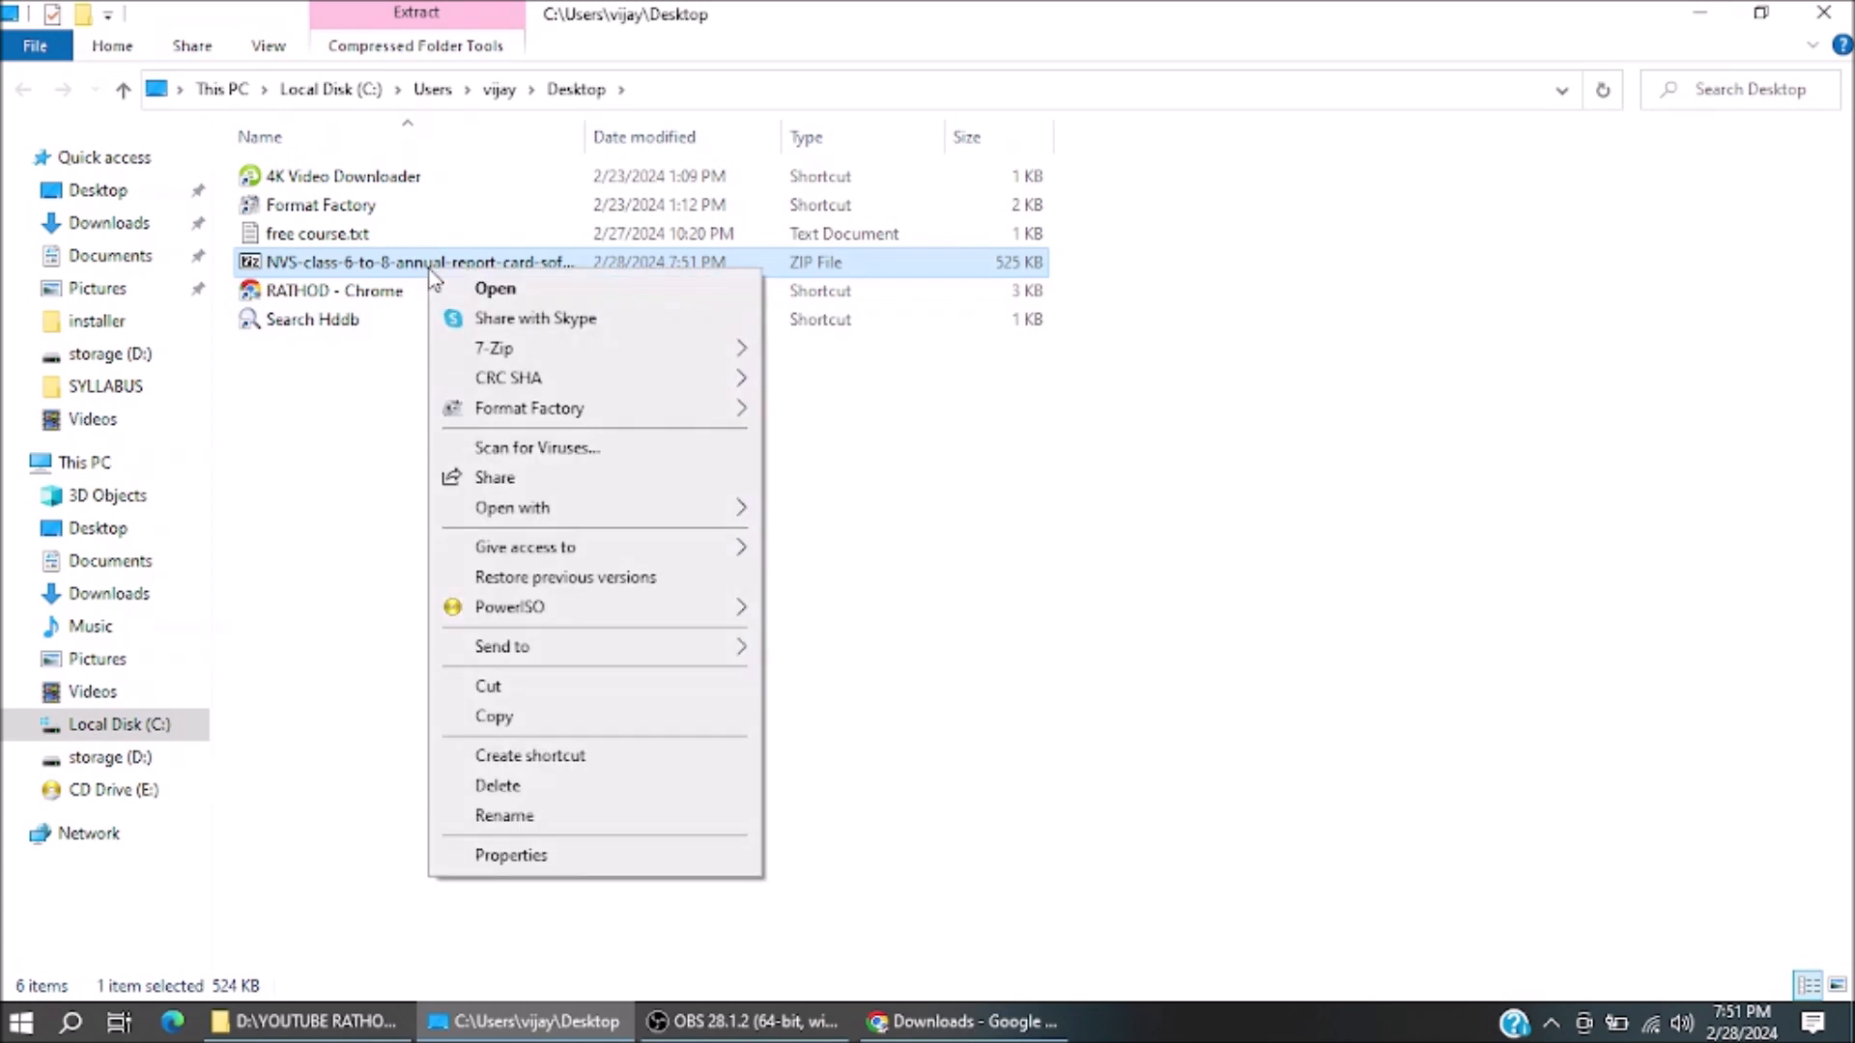
mouse_move(584, 350)
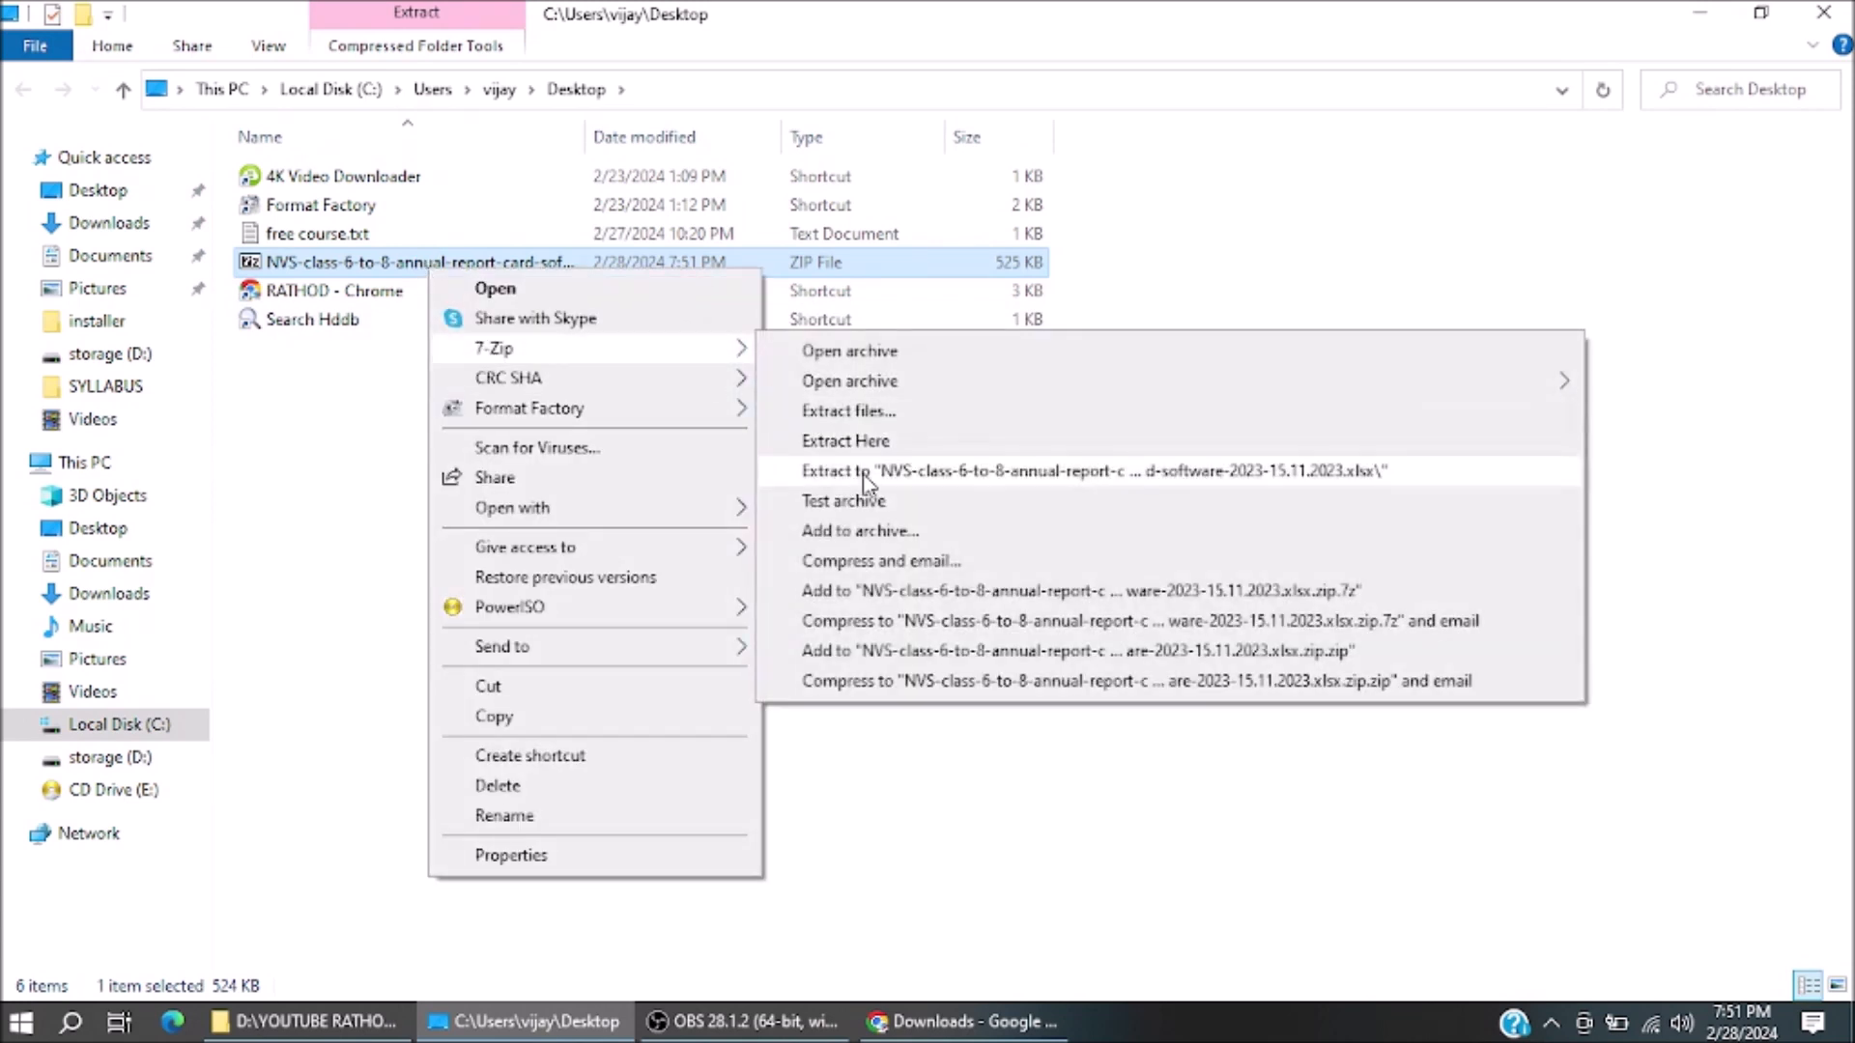
click(865, 471)
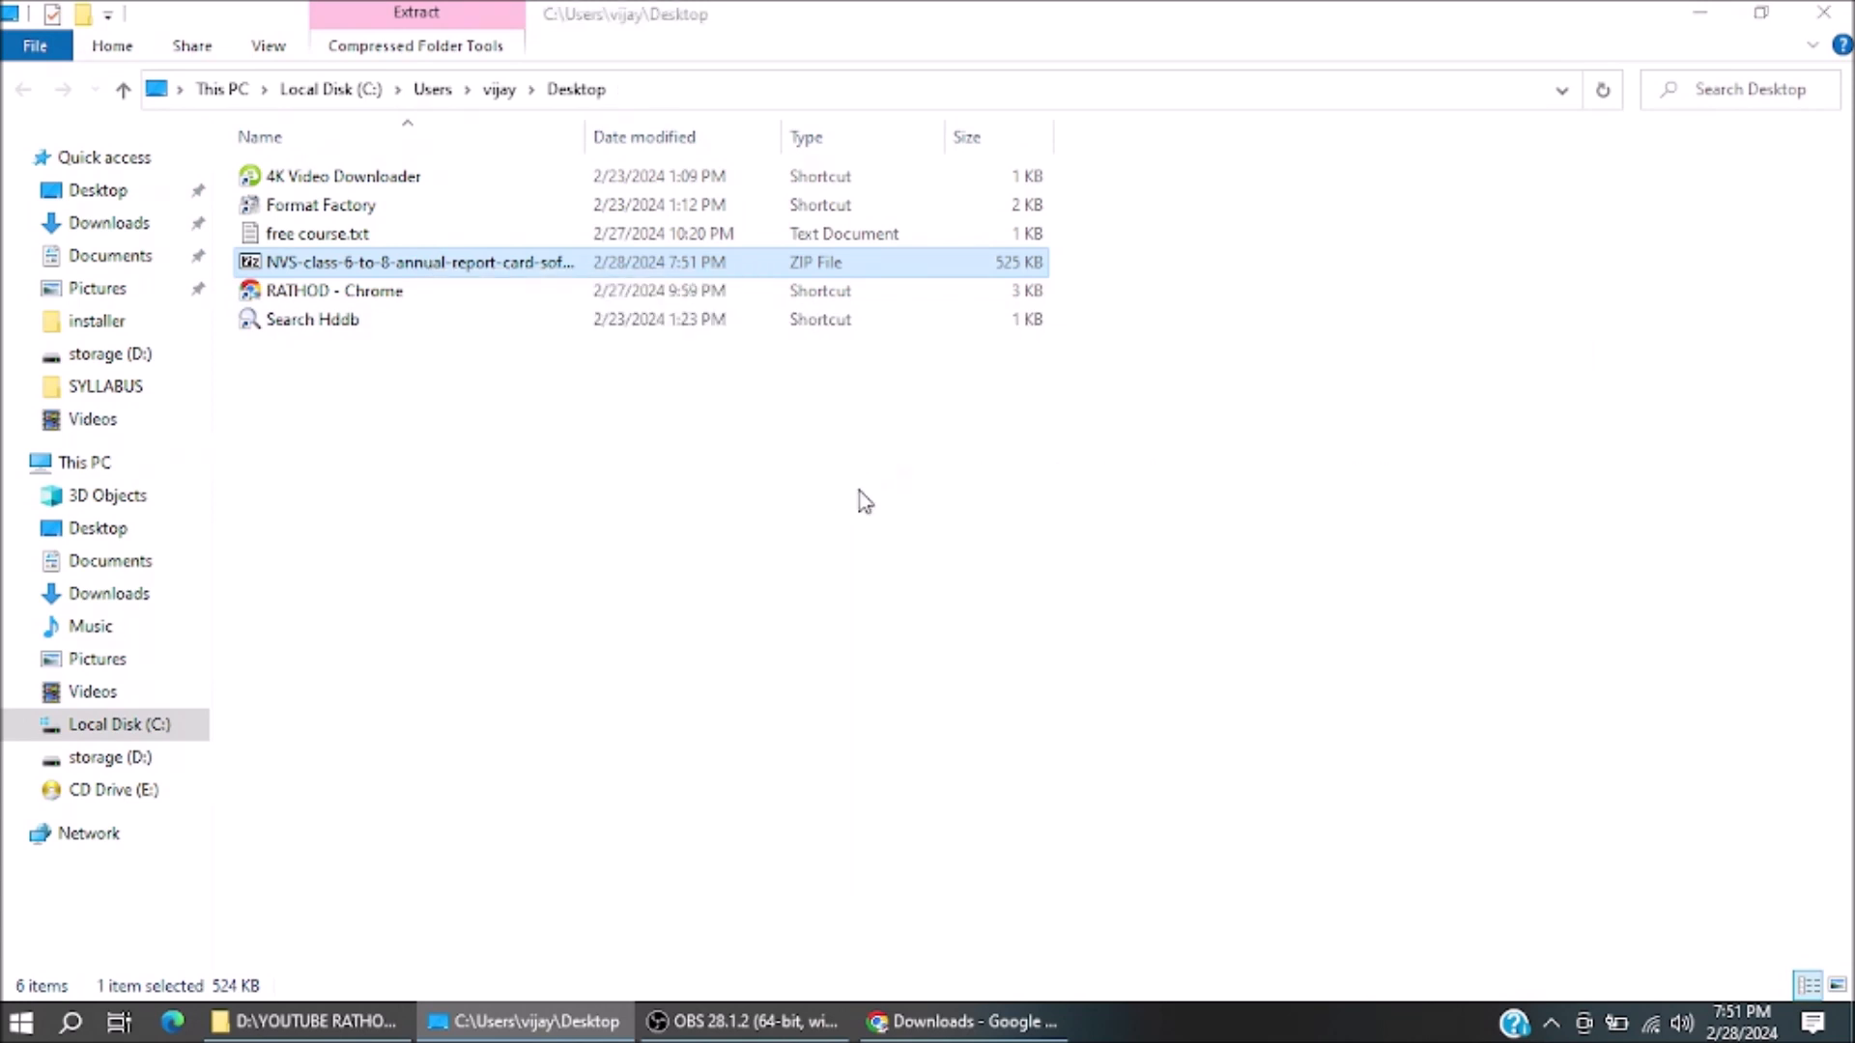
Open the extracted folder and its workbook NVS class 6 to 8 annual report card software 2023 28.02.2024.xlsx
click(345, 178)
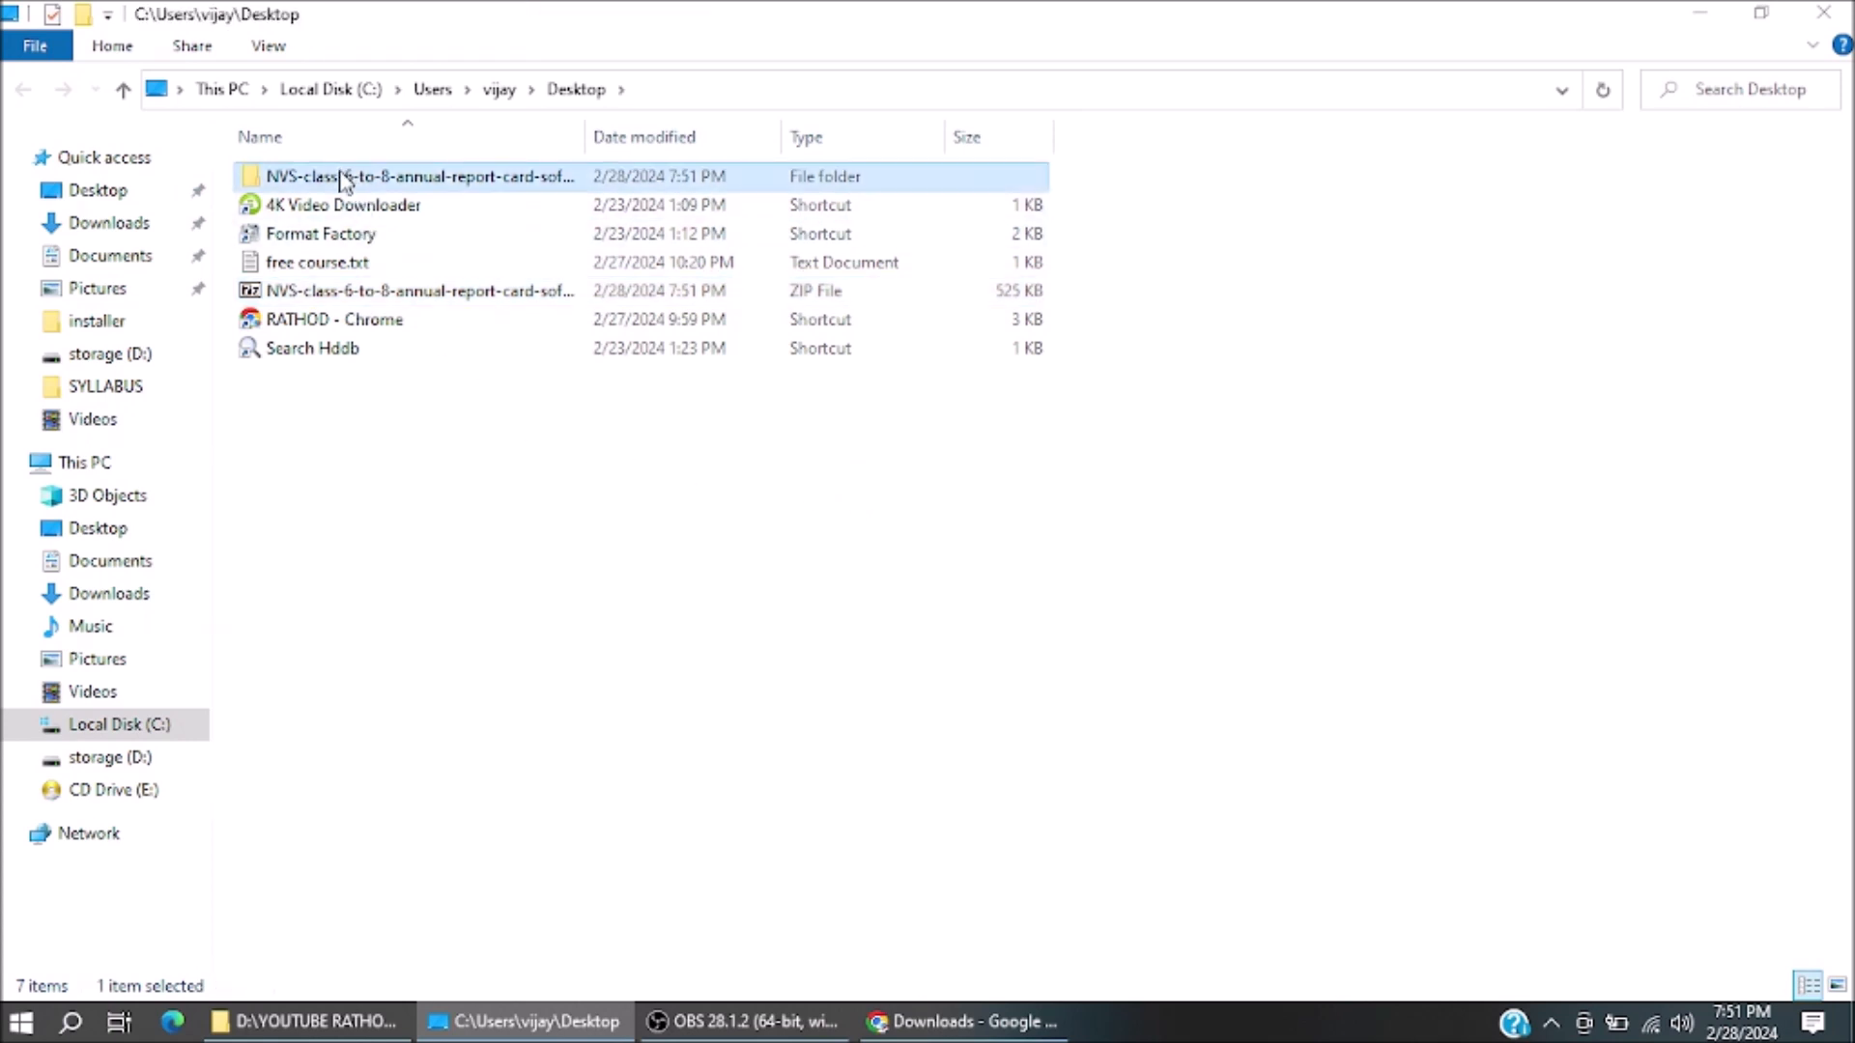
double_click(345, 177)
click(470, 183)
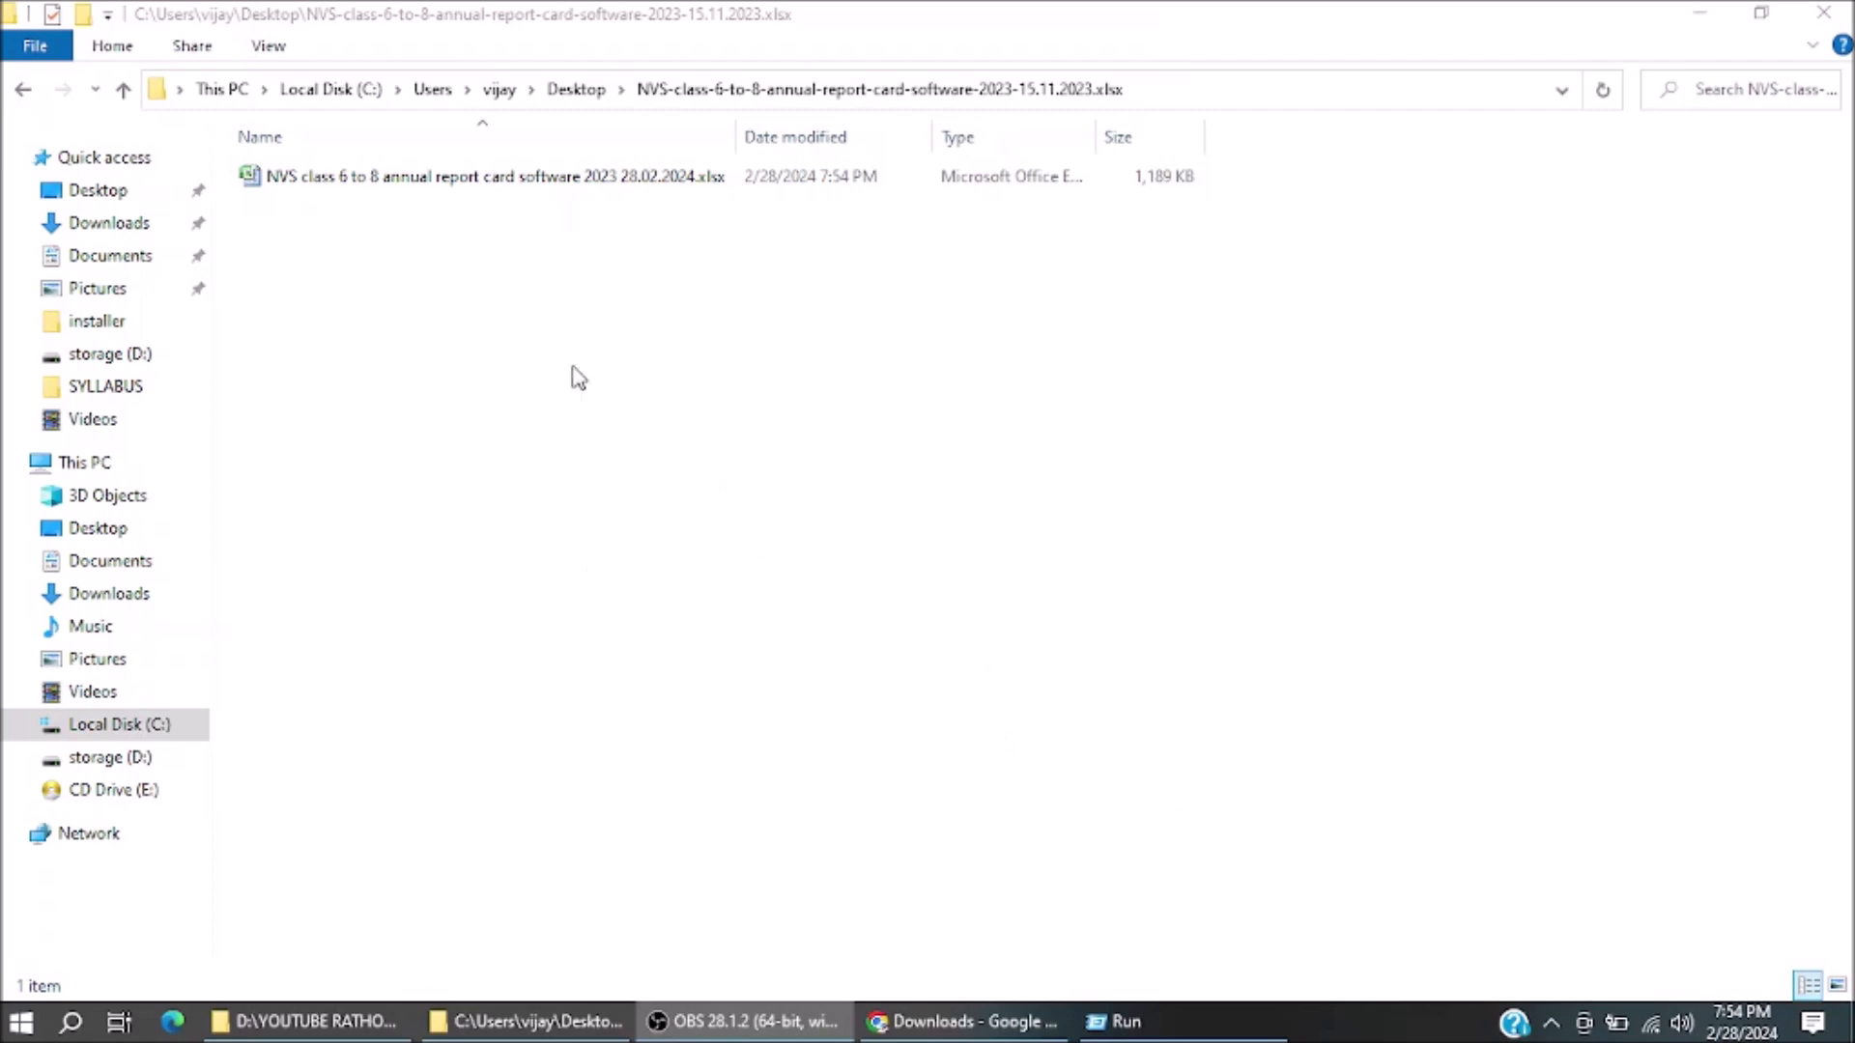
double_click(517, 185)
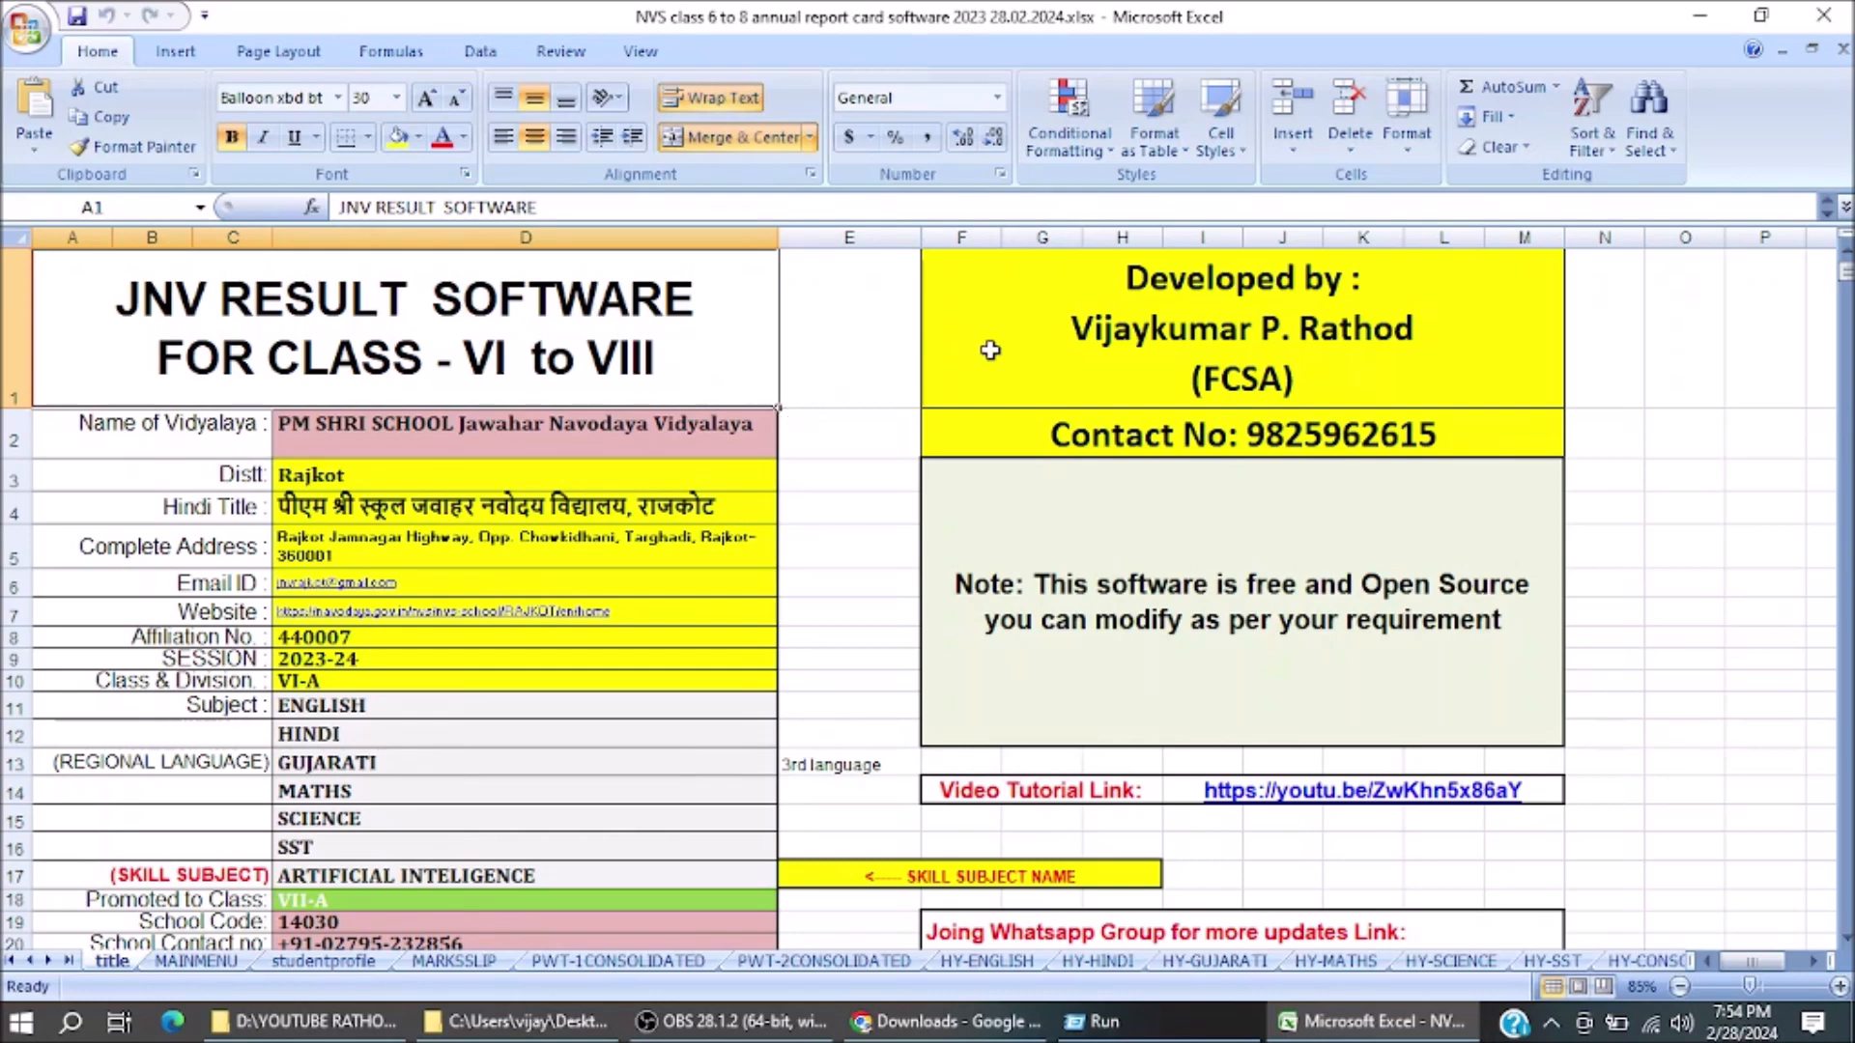
Examine the developer details and the software usage note on the title sheet
click(994, 349)
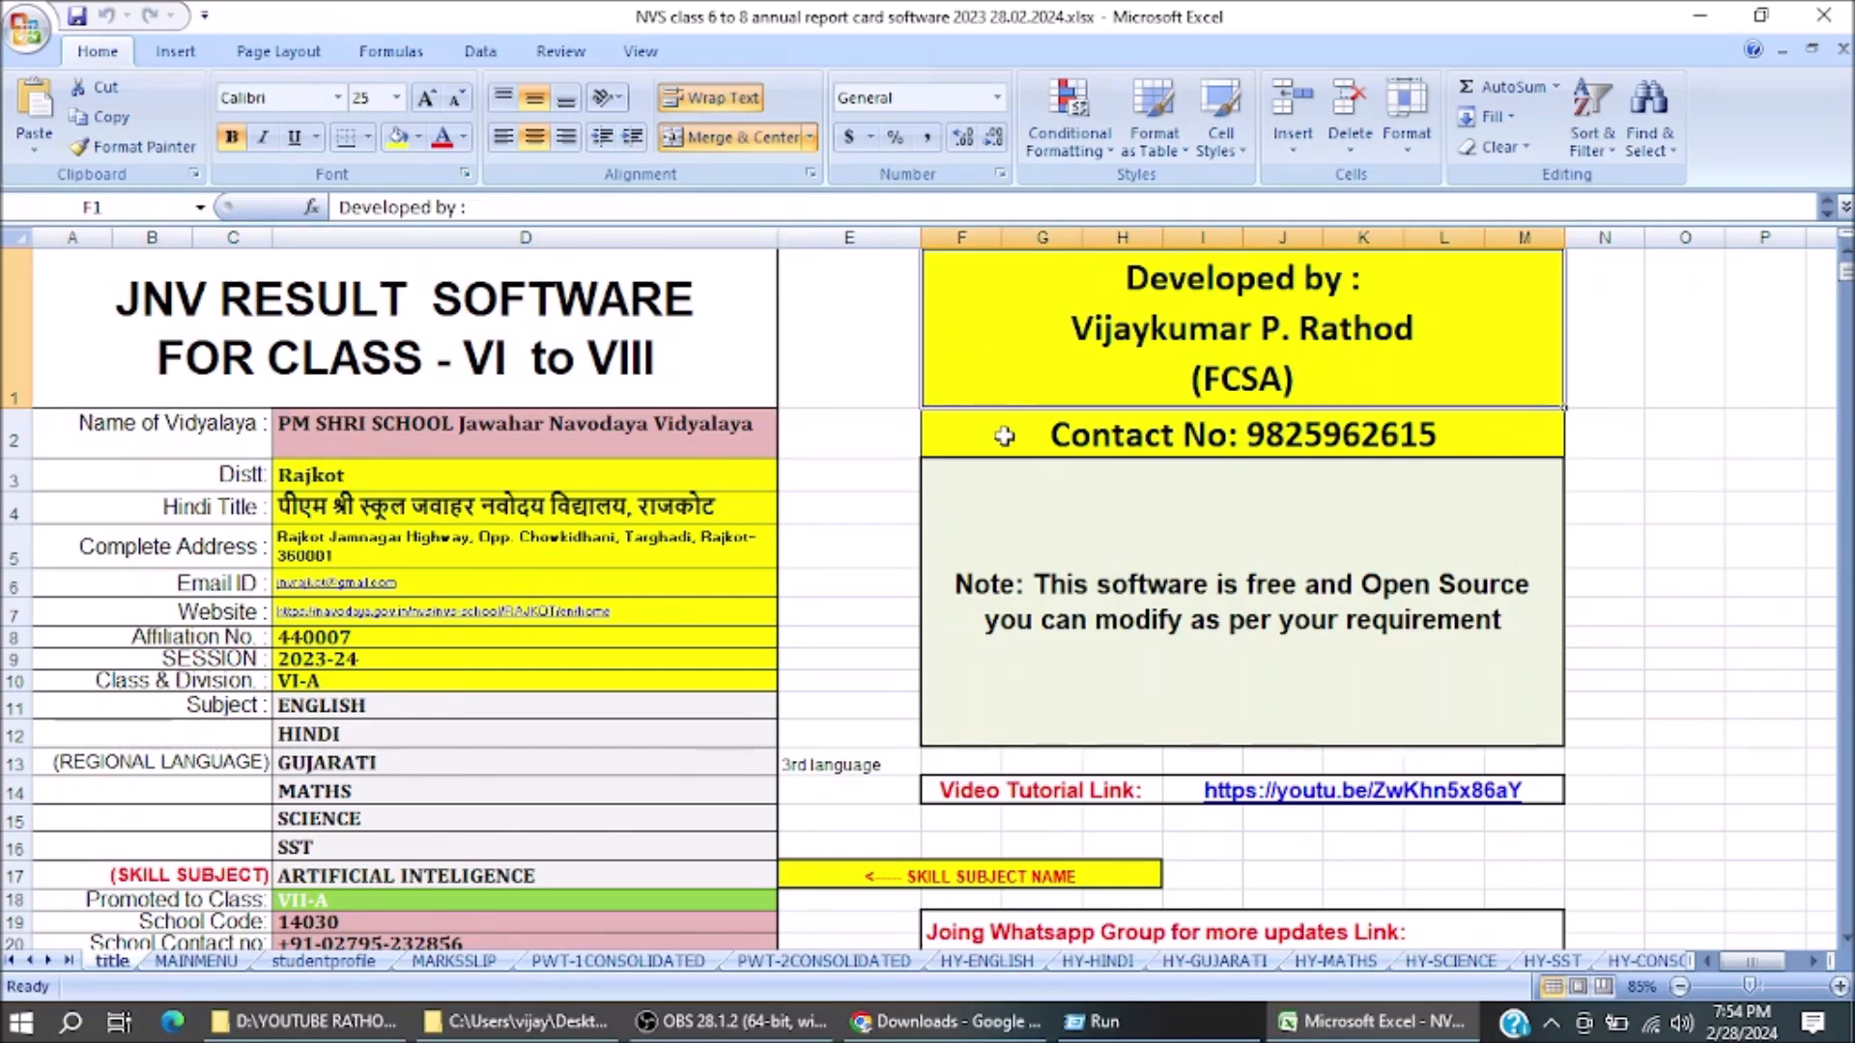
click(1005, 436)
click(994, 343)
ctrl+scroll(982, 339, up, 2)
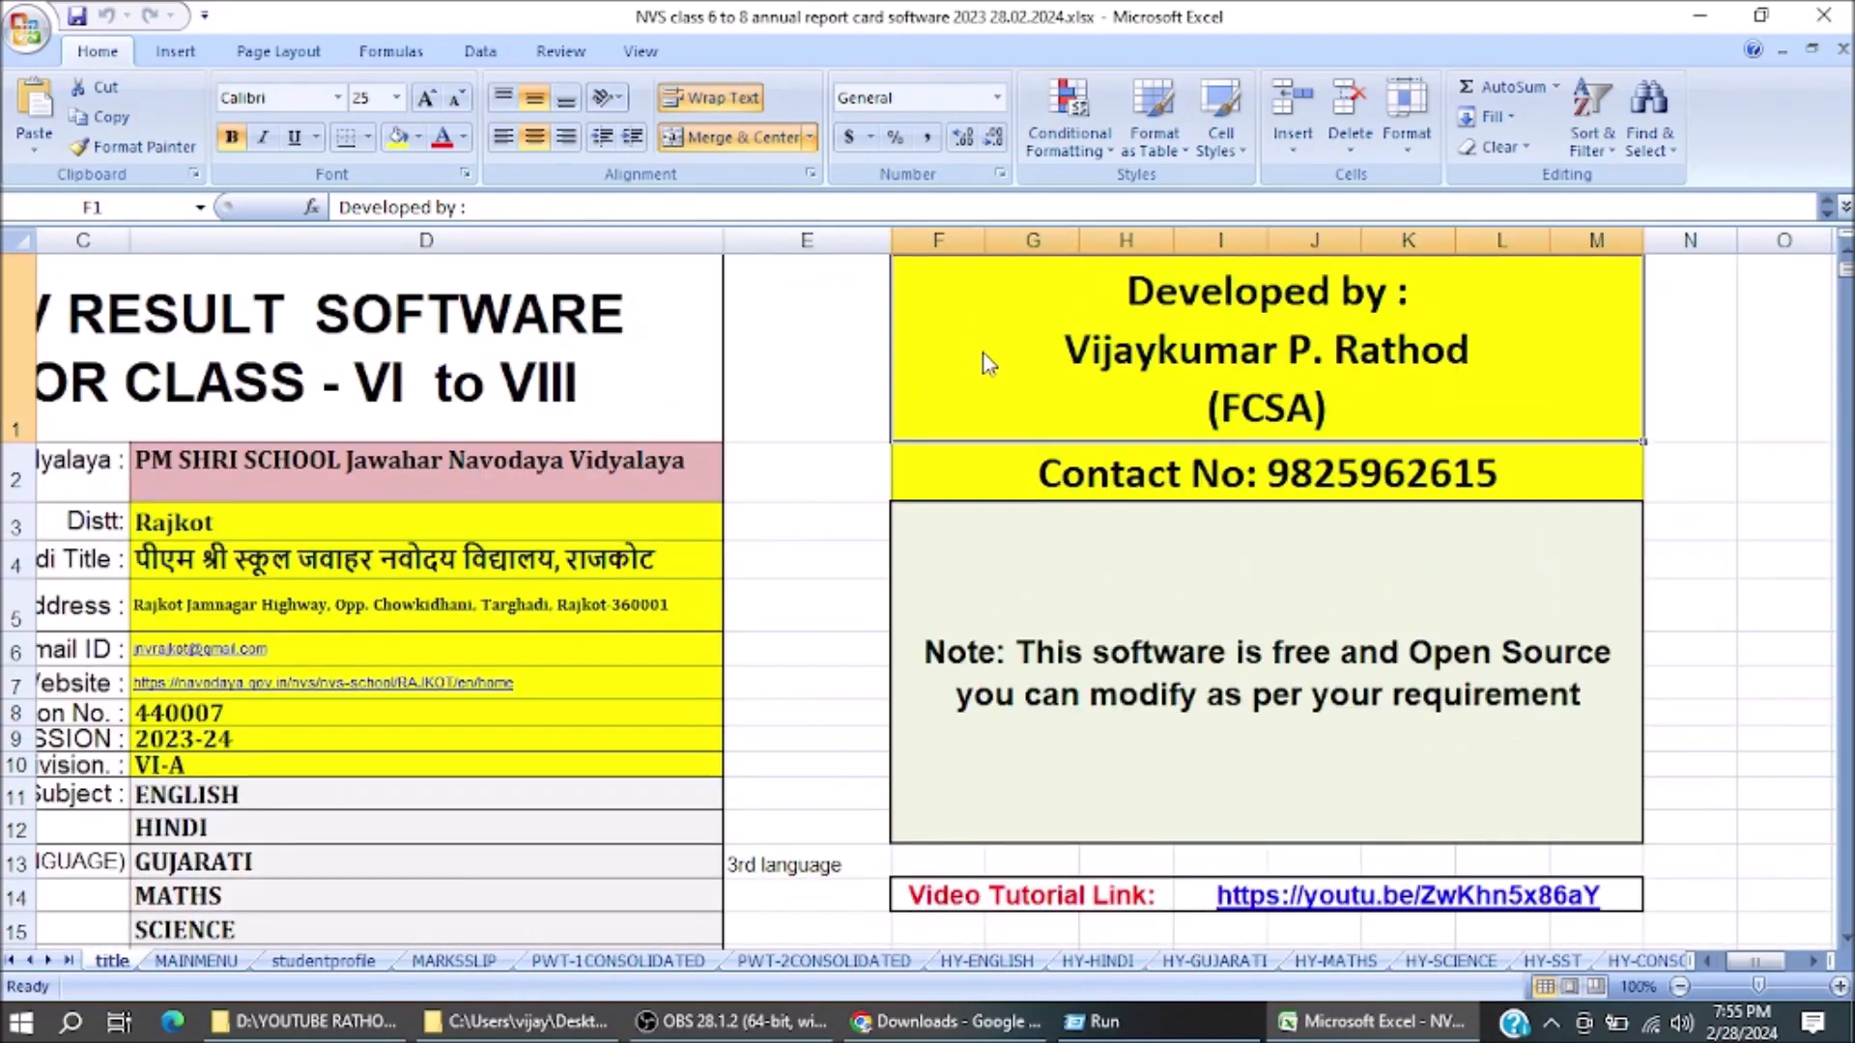
key(ctrl+Home)
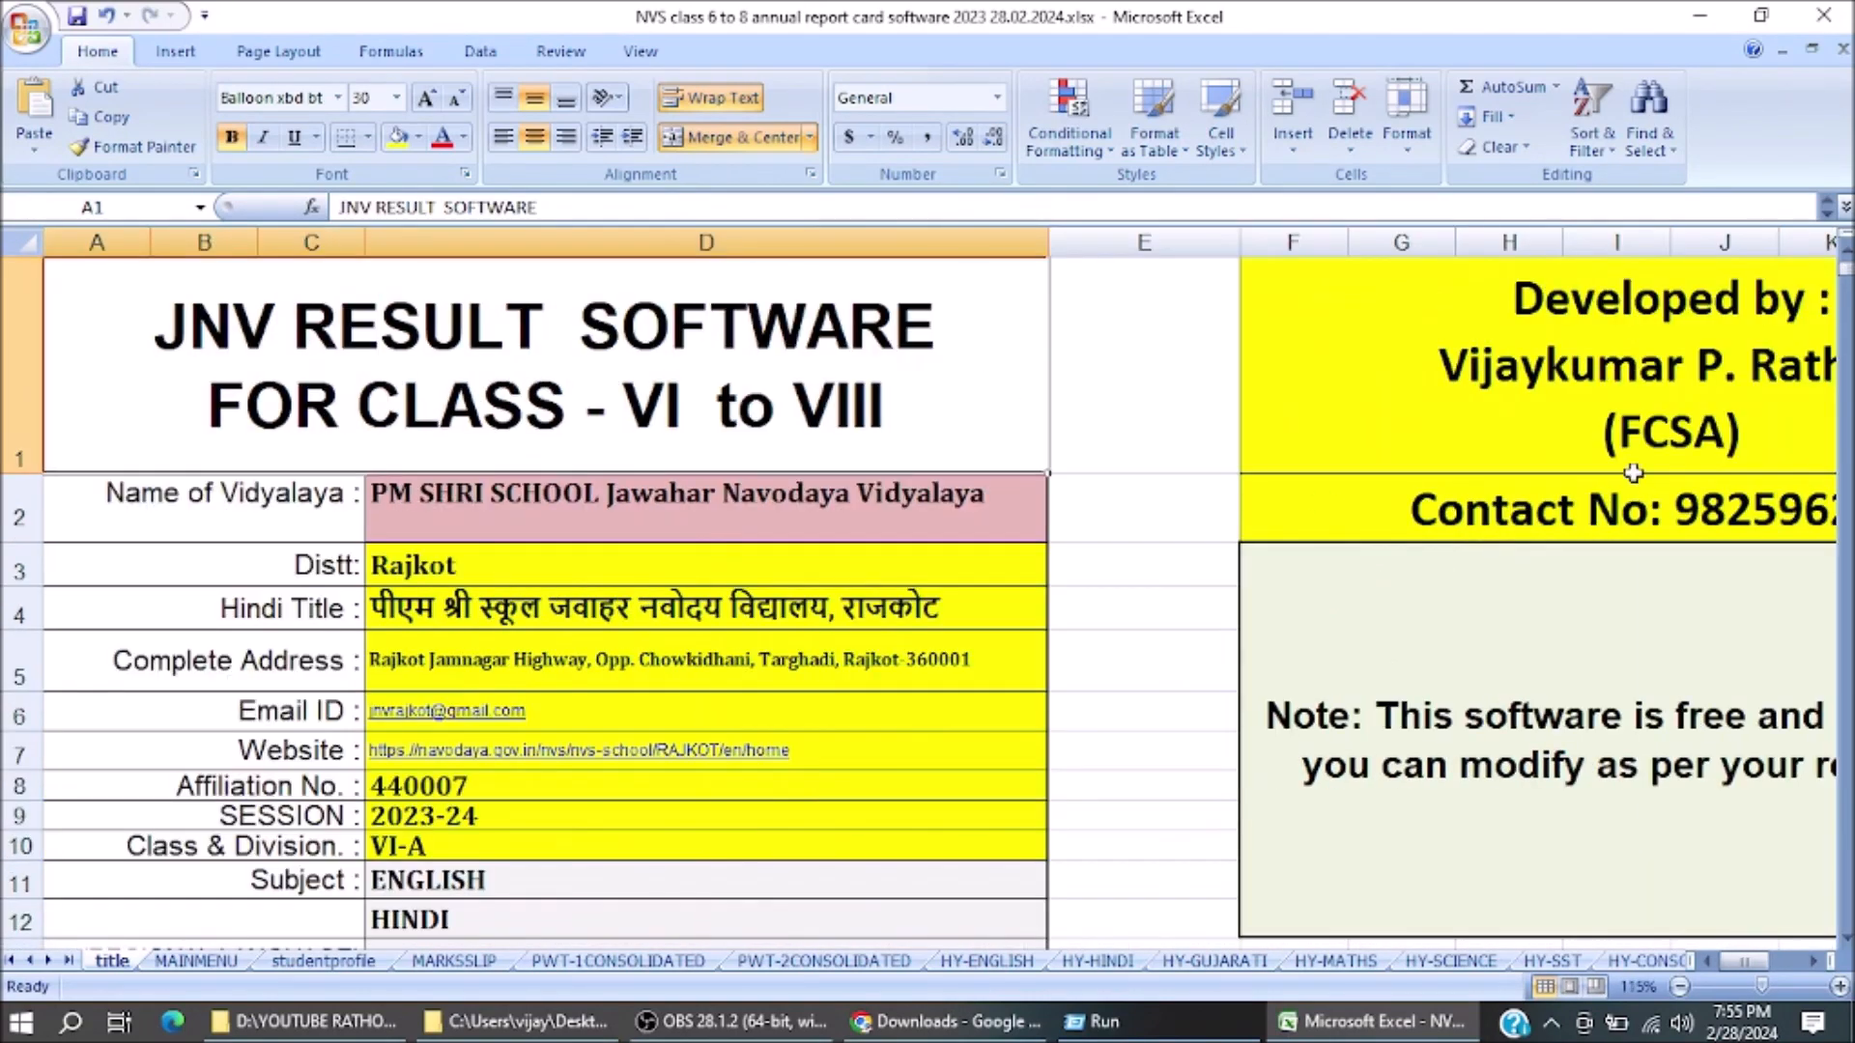
click(1609, 449)
drag(1749, 963, 1761, 966)
click(1003, 658)
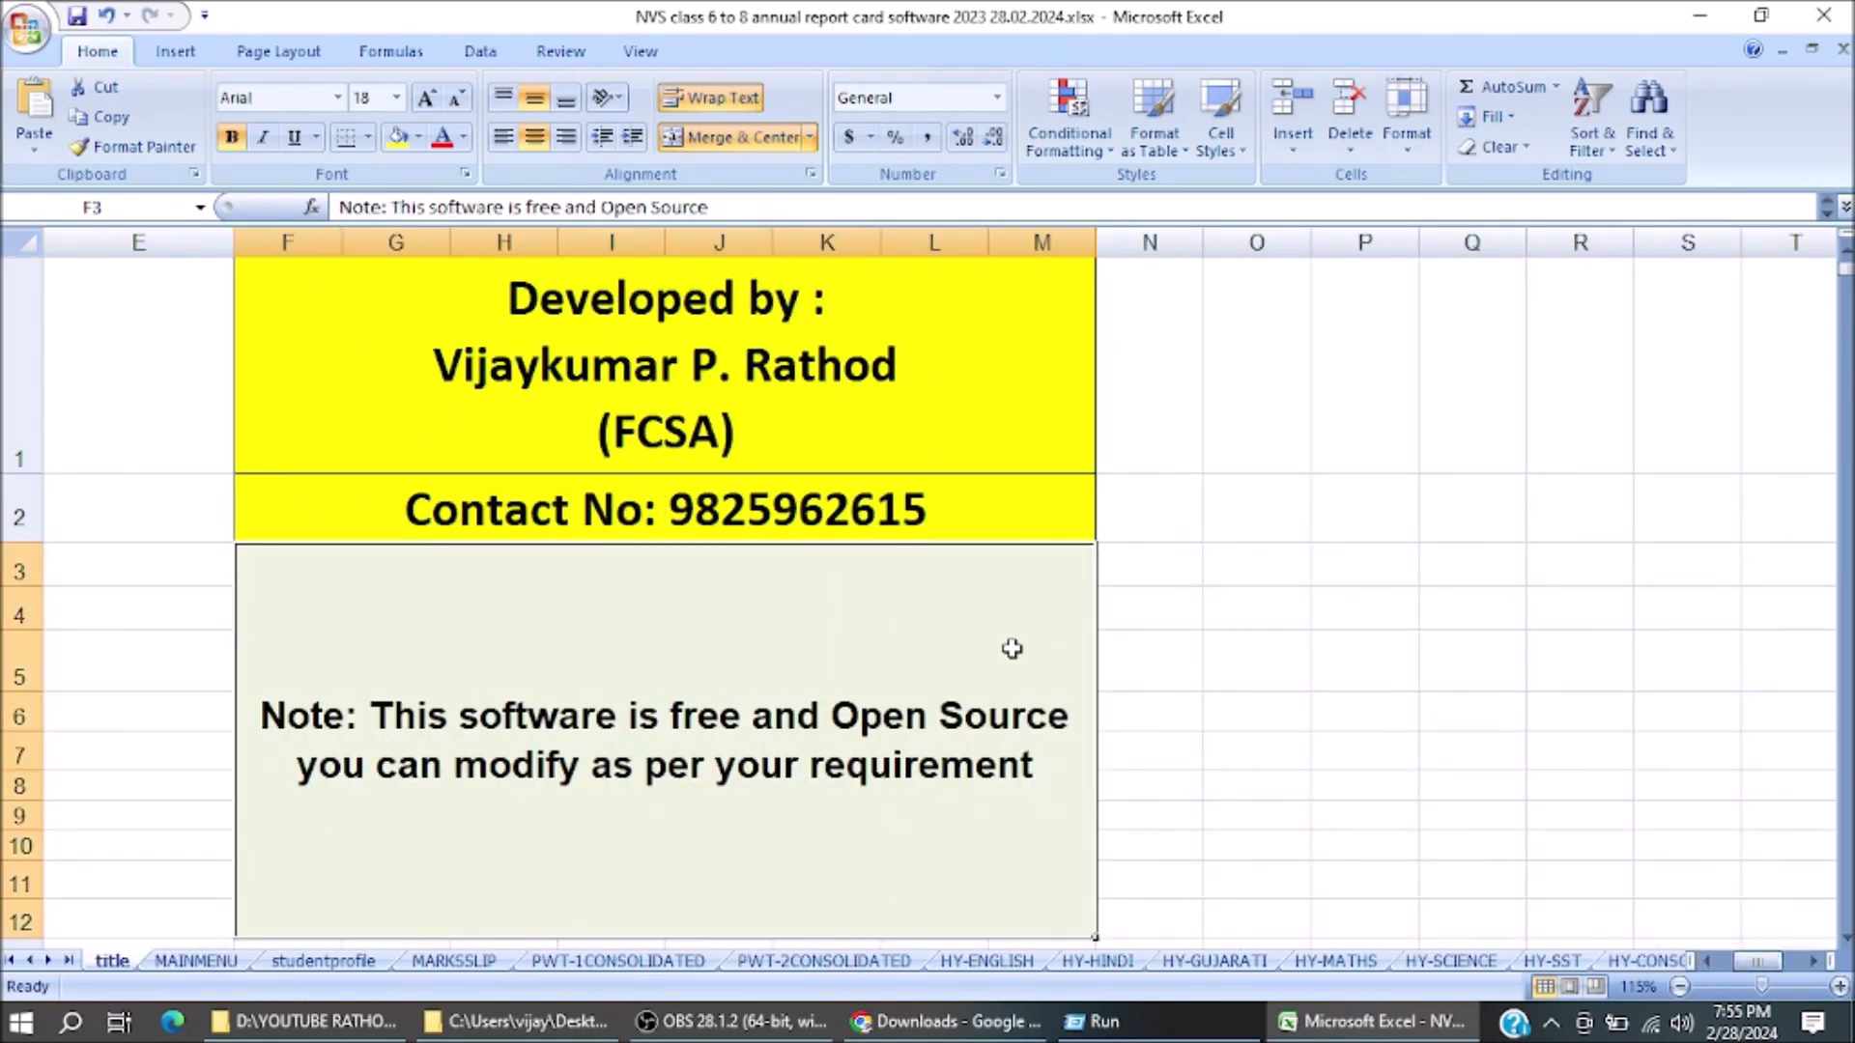
Review the video tutorial, WhatsApp group and Telegram group link entries on the title sheet
scroll(1010, 650, down, 2)
click(1060, 595)
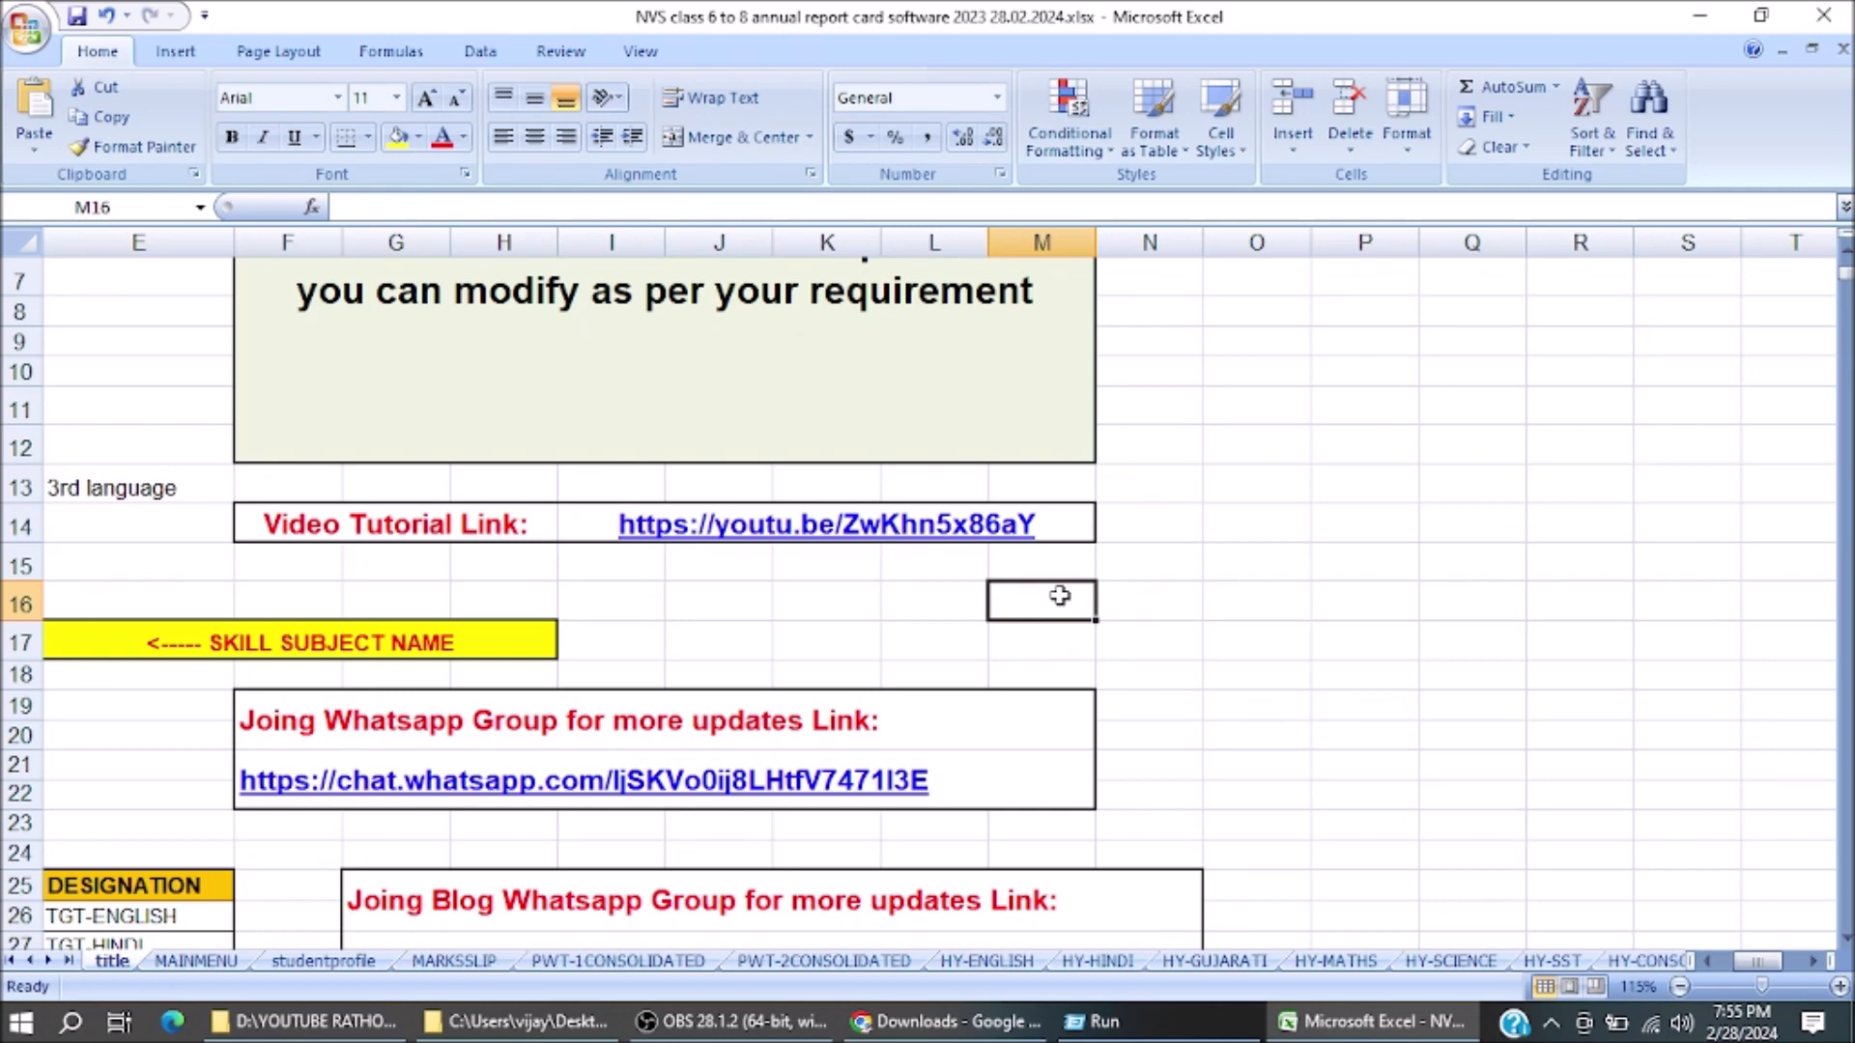
click(473, 527)
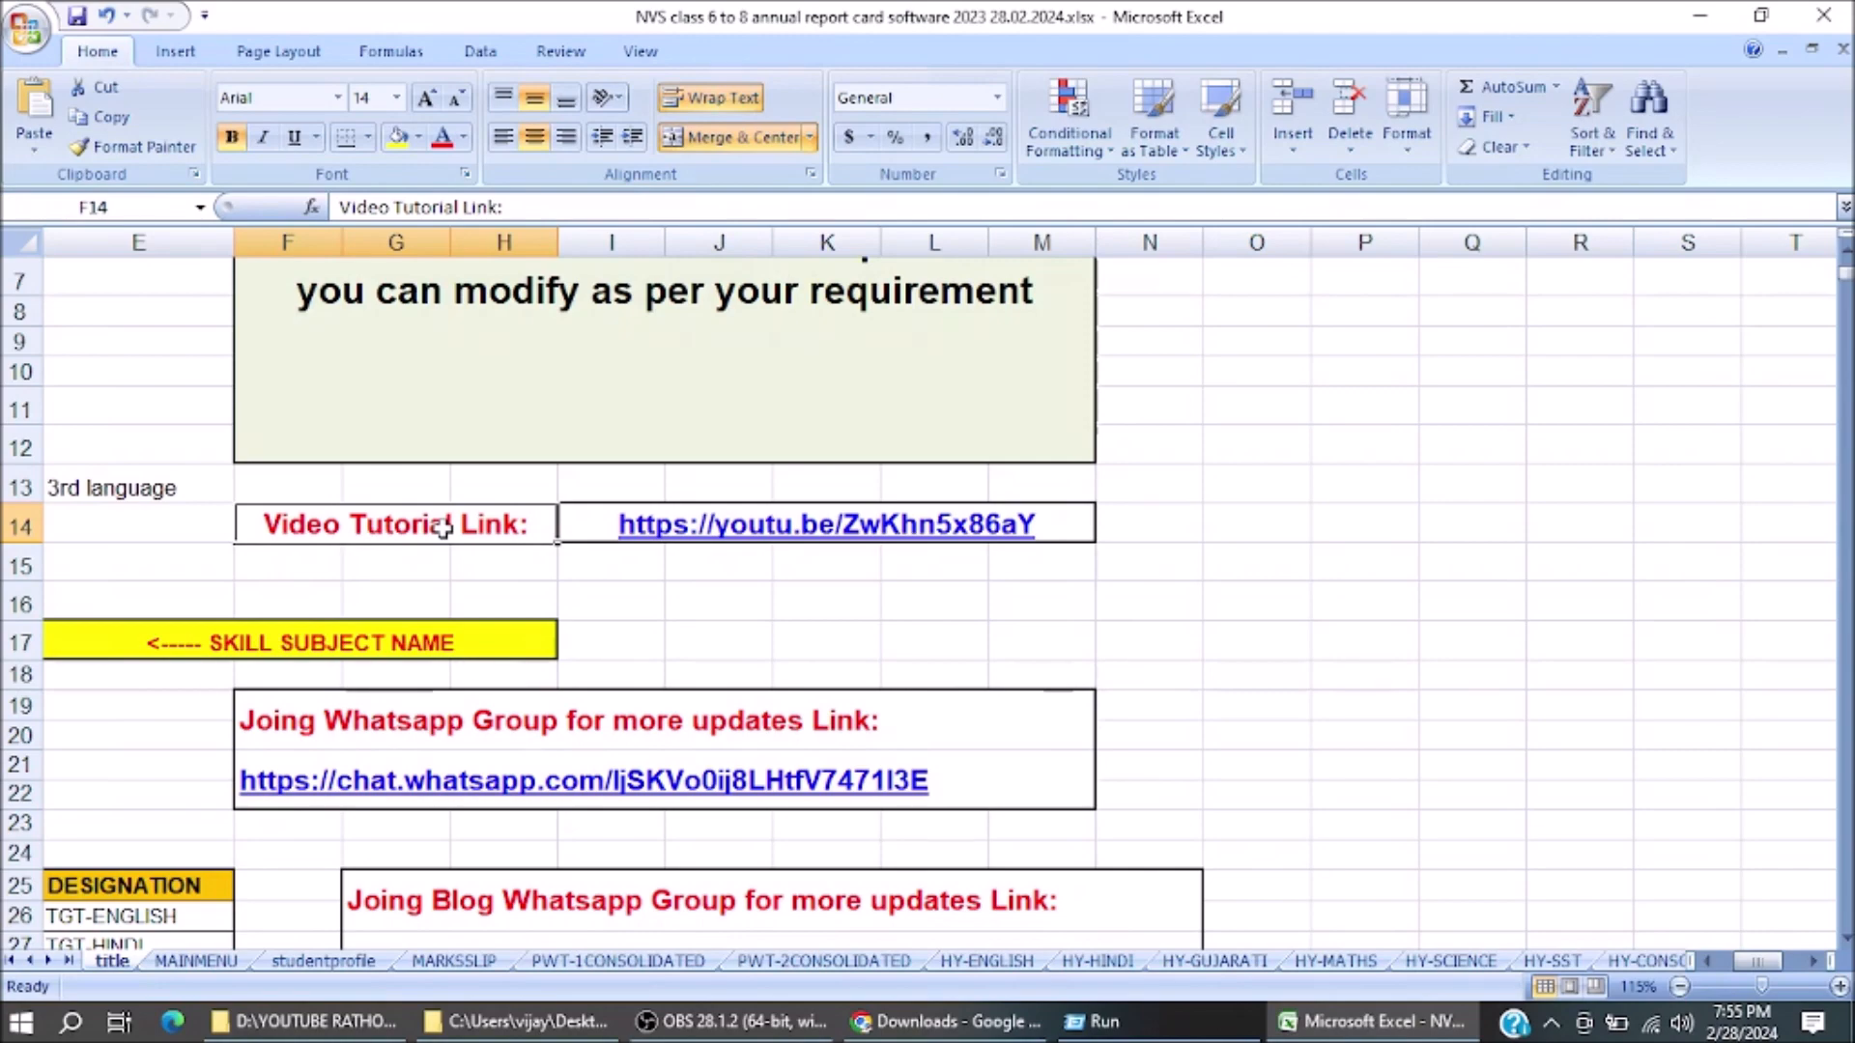
click(332, 721)
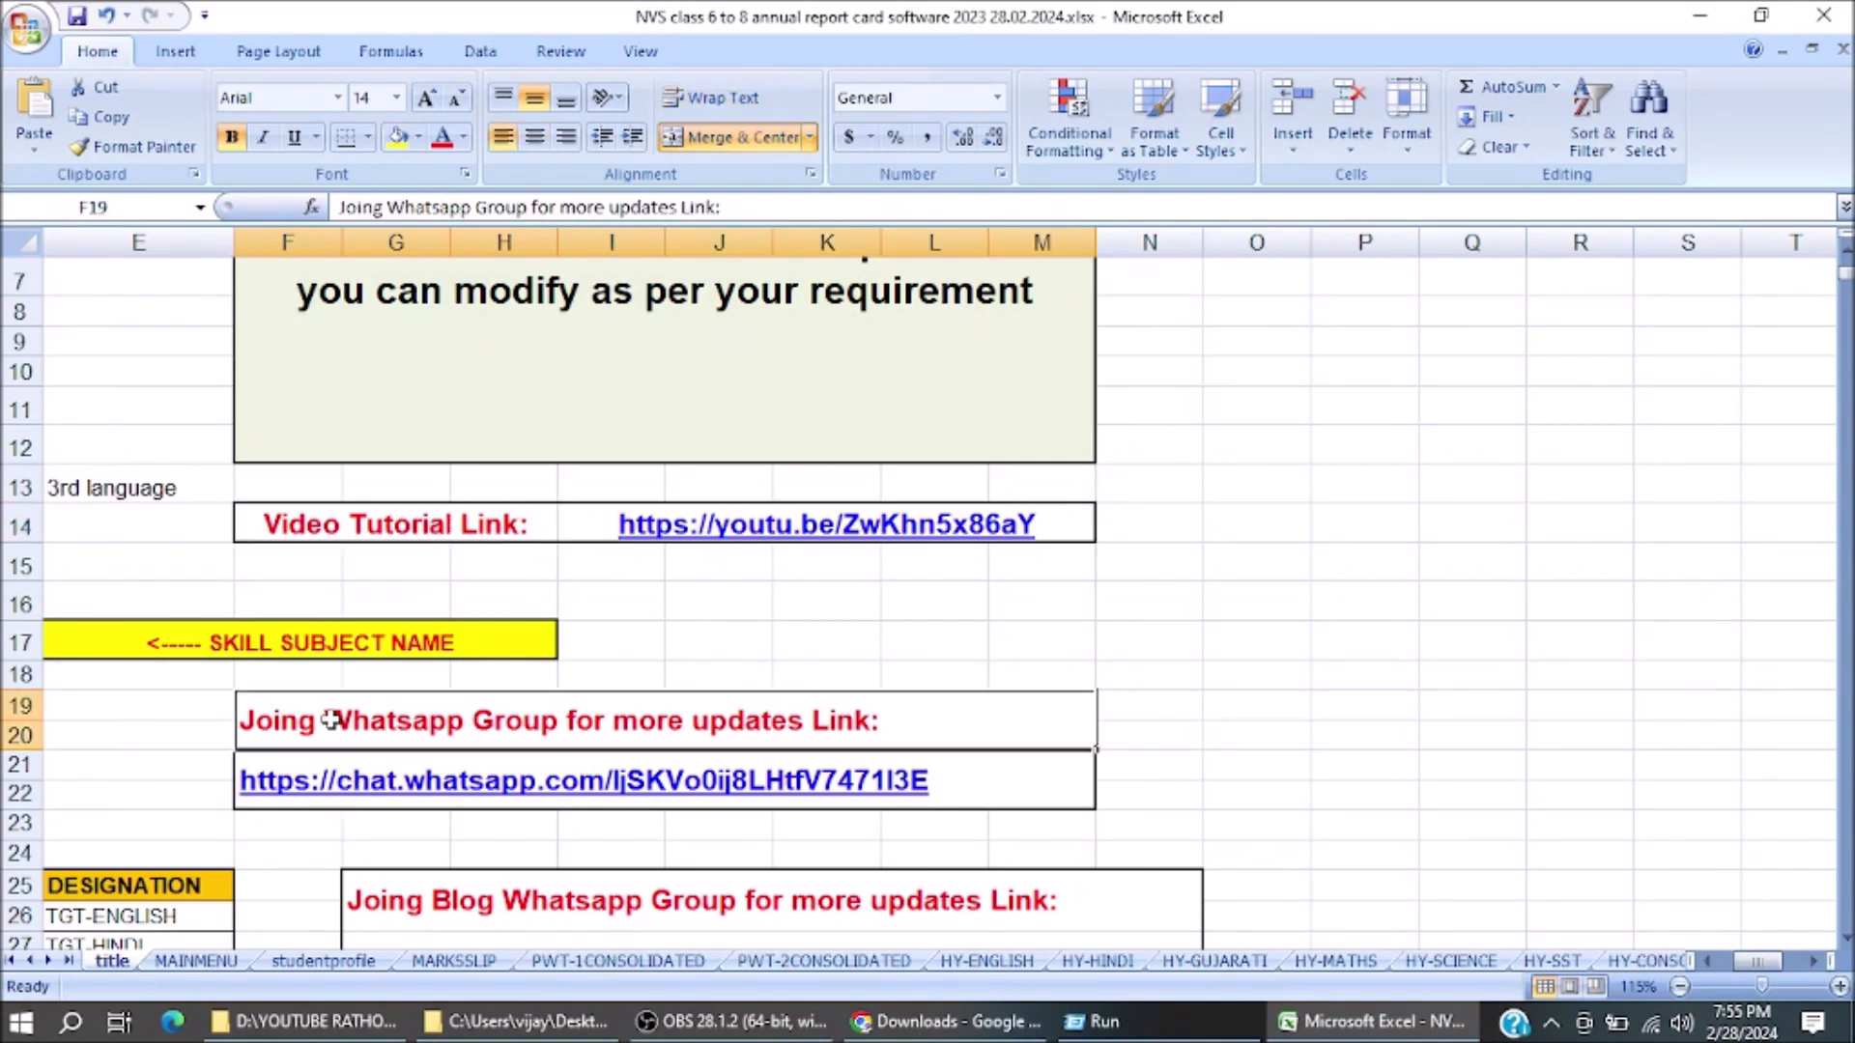
scroll(547, 722, down, 2)
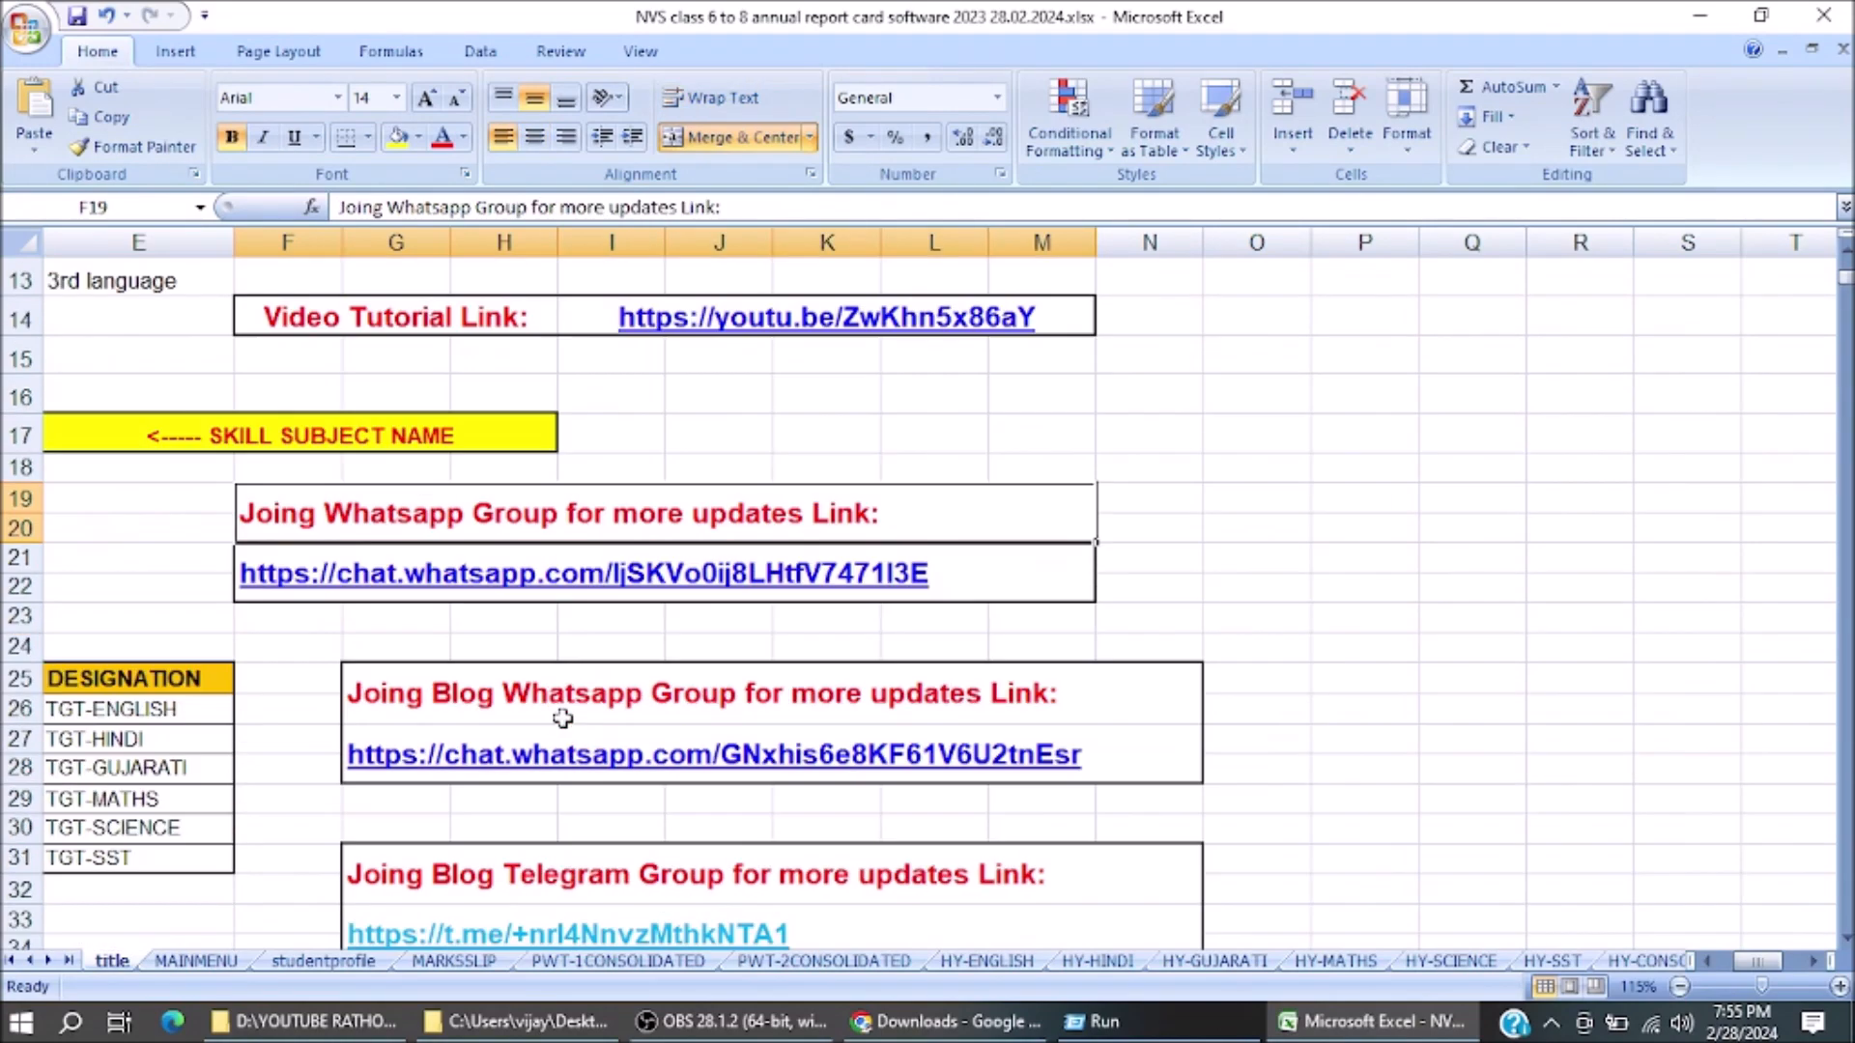
click(476, 694)
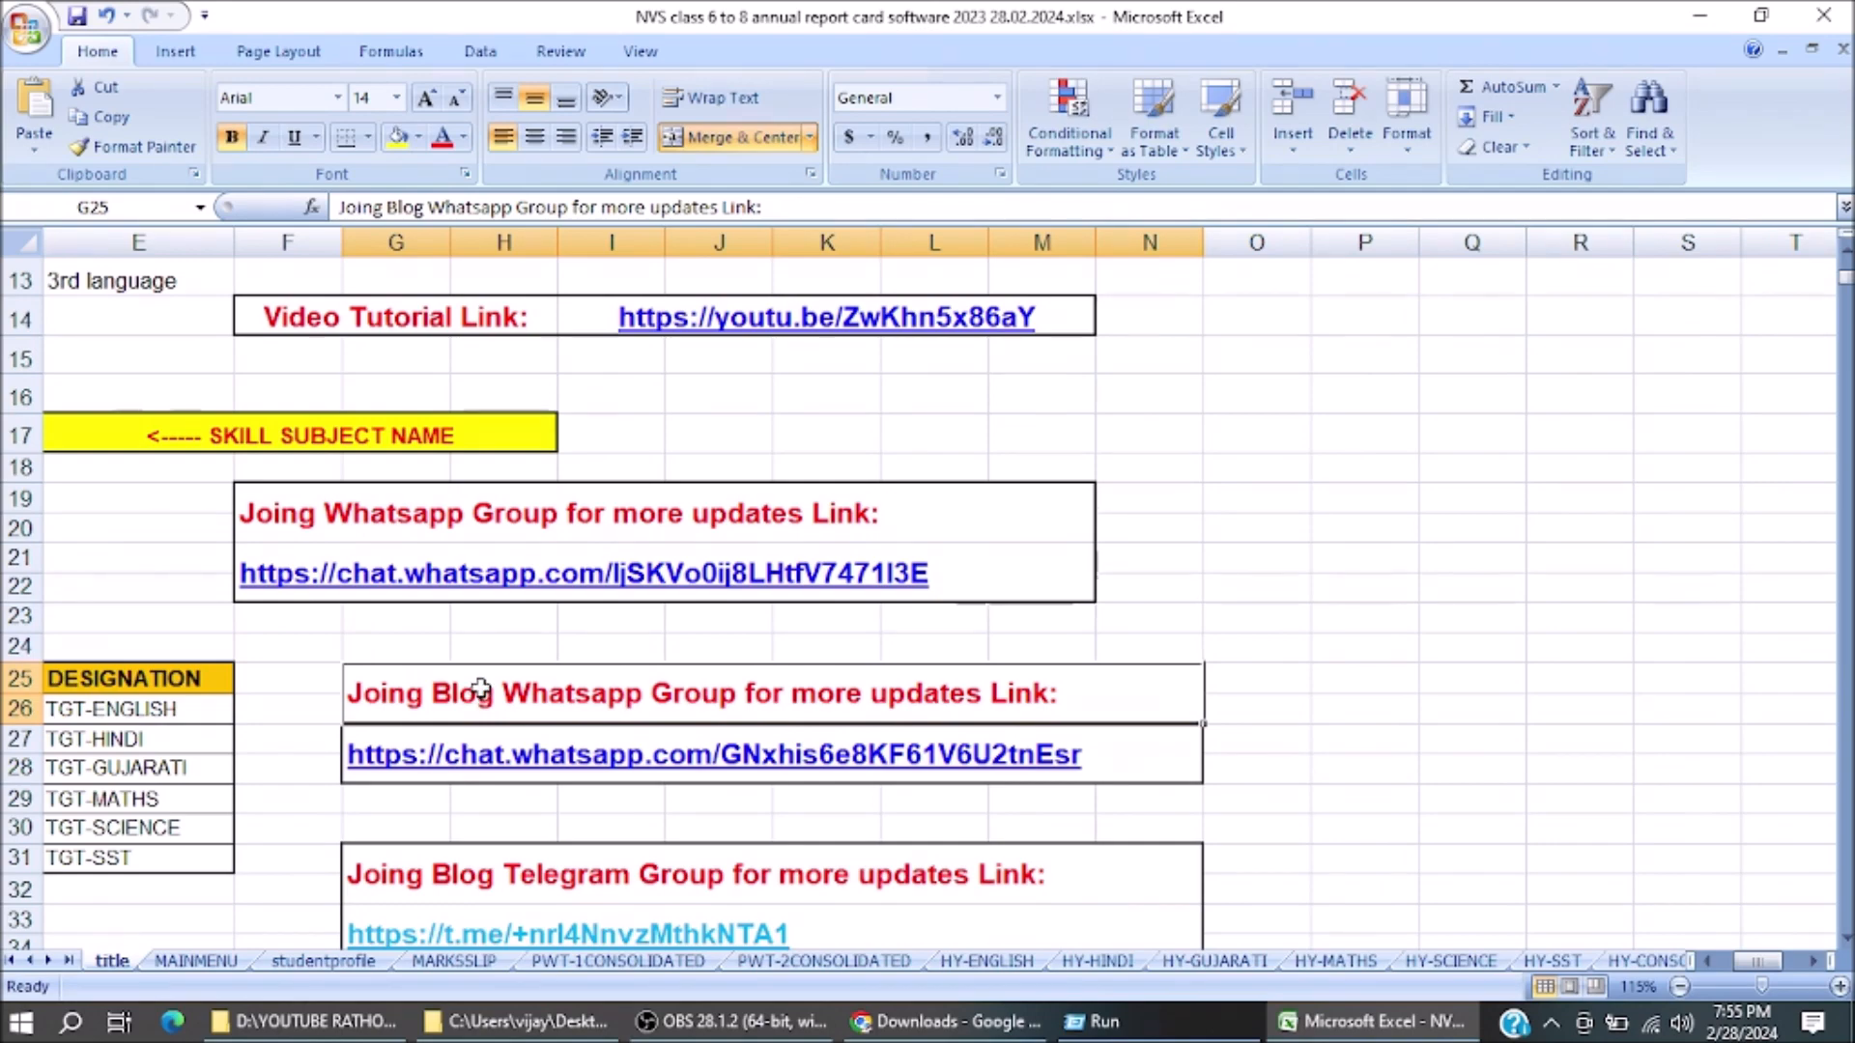
scroll(478, 692, down, 1)
click(491, 759)
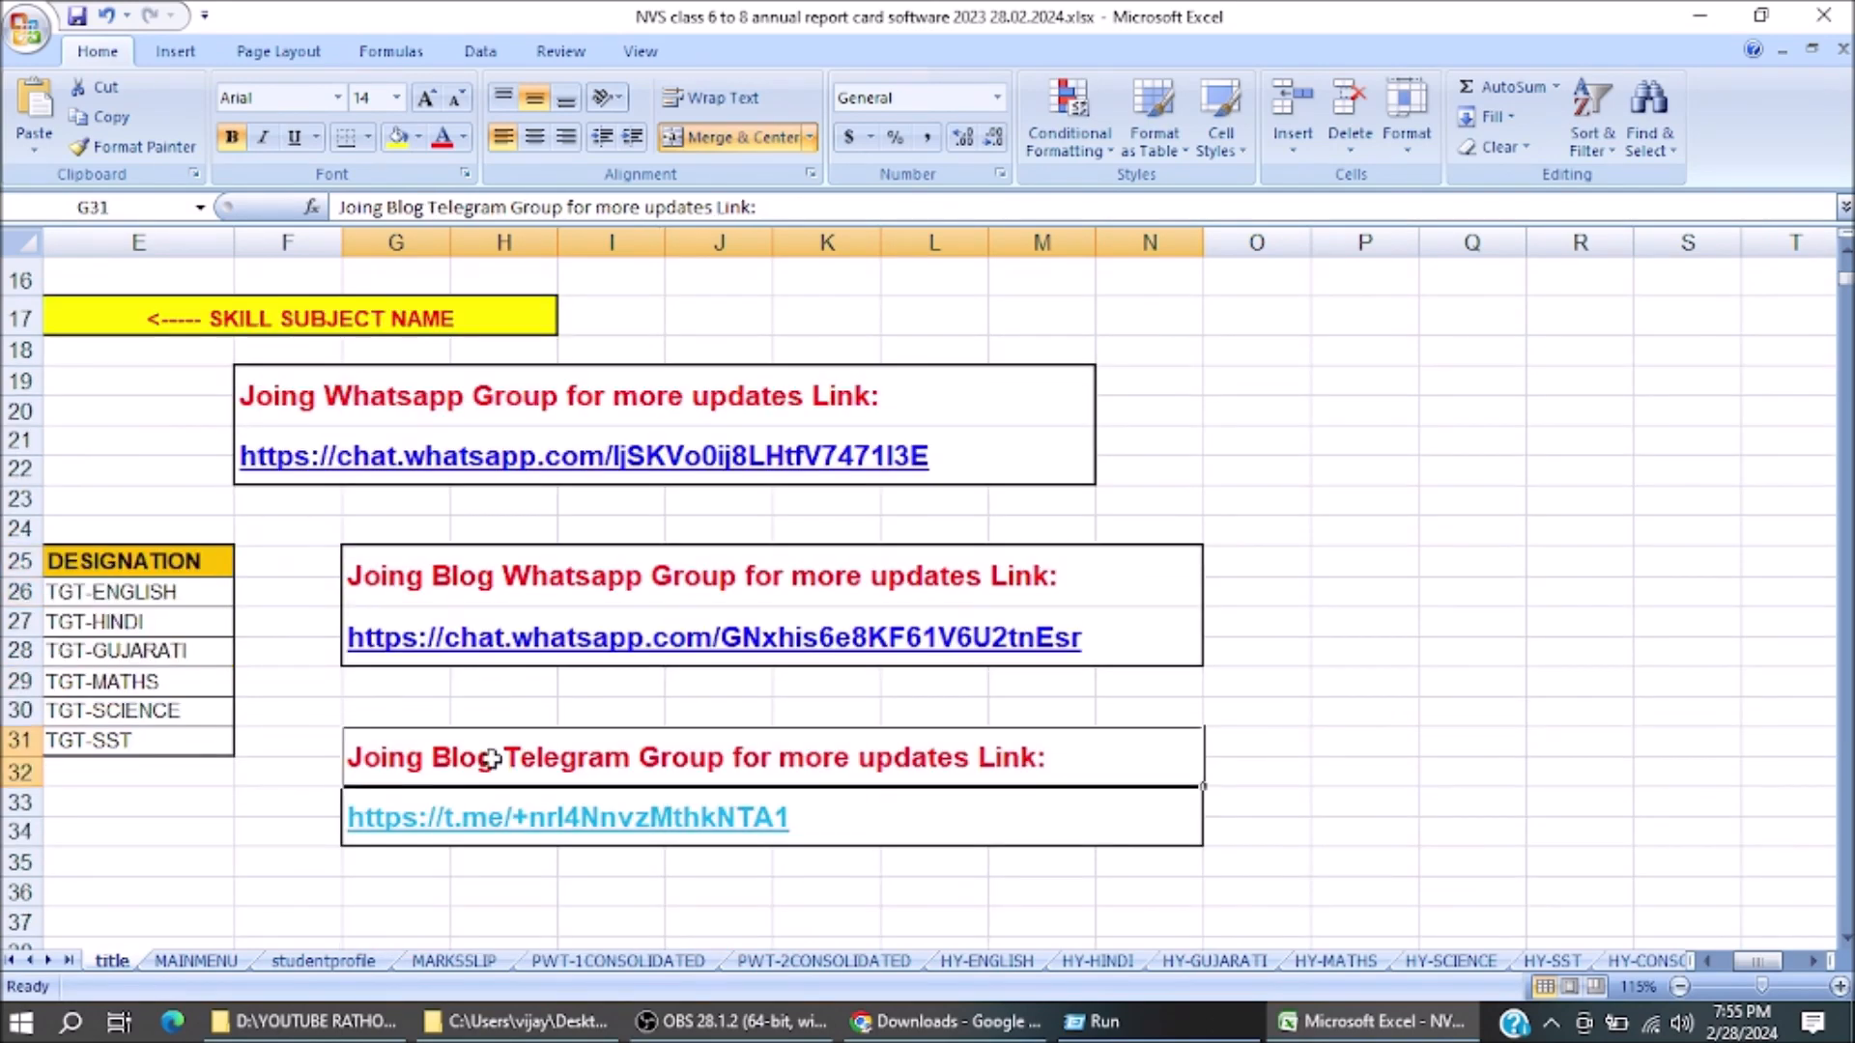
Review the subject entries on the title sheet, from English through SST, including the regional language and the skill subject
key(Home)
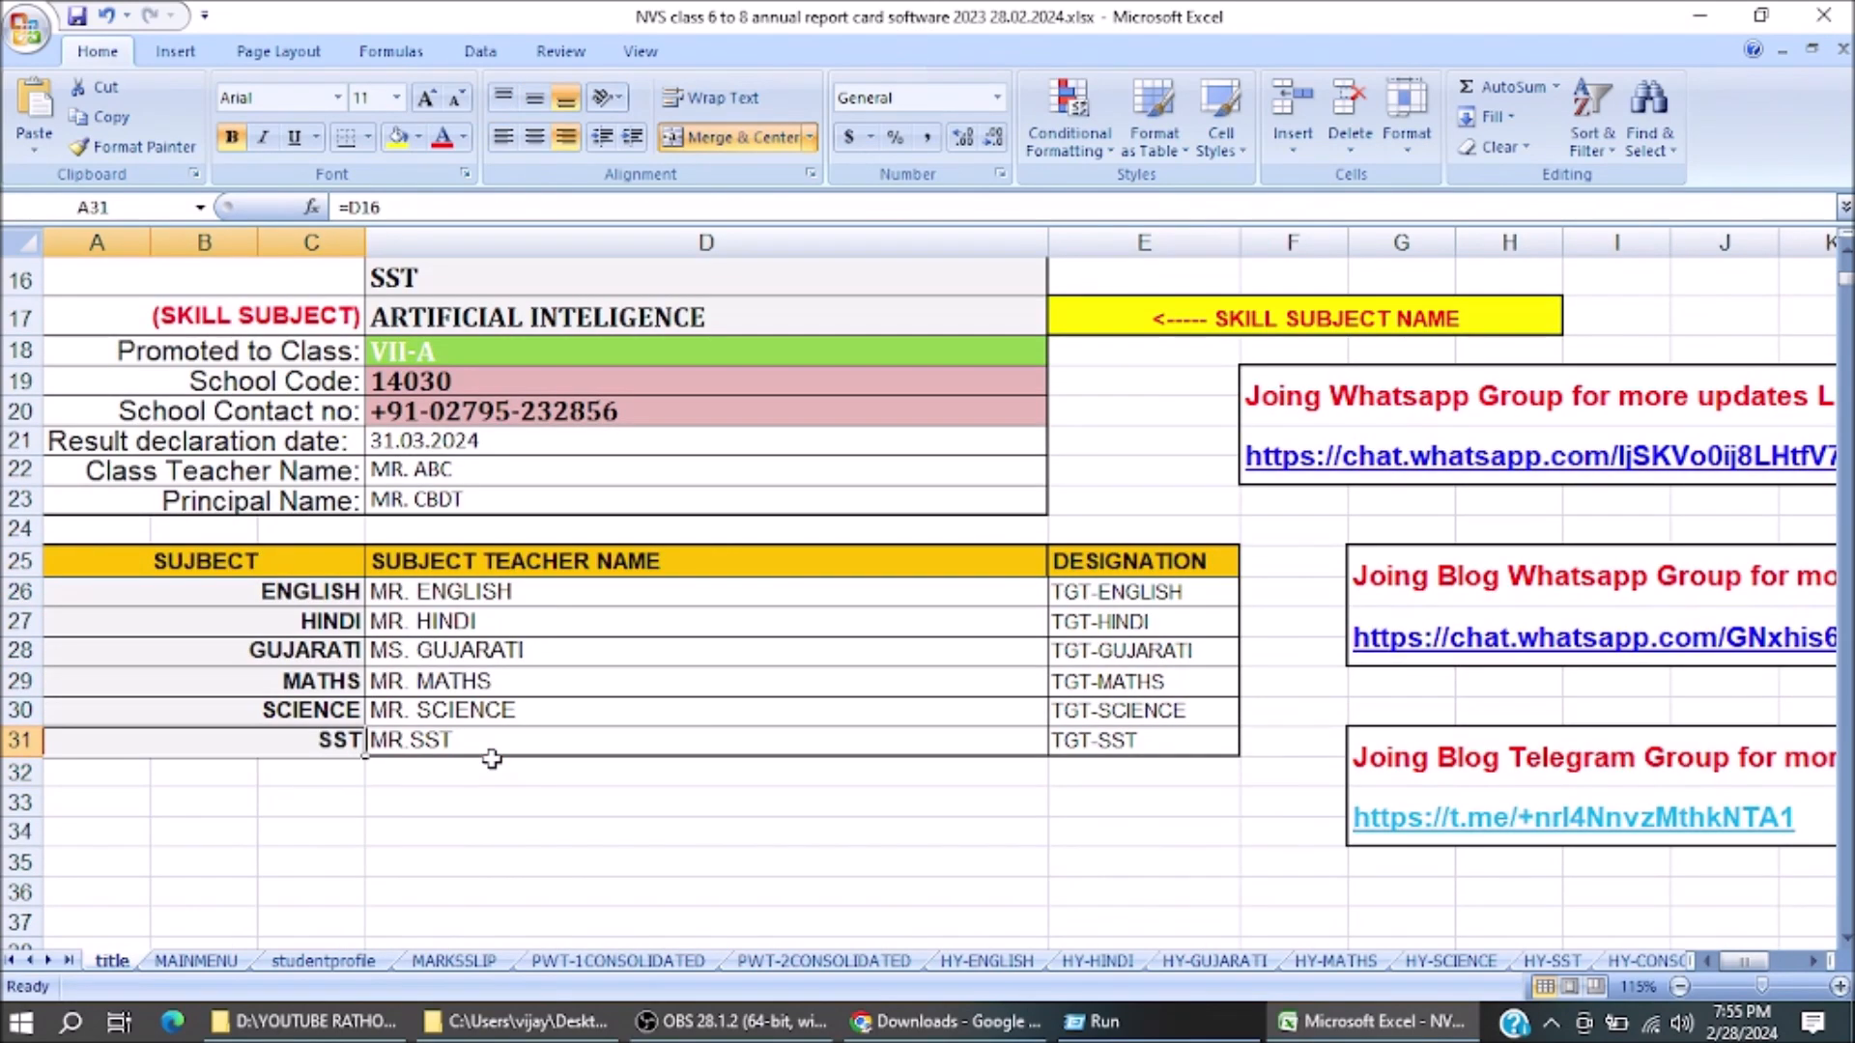
scroll(506, 761, up, 5)
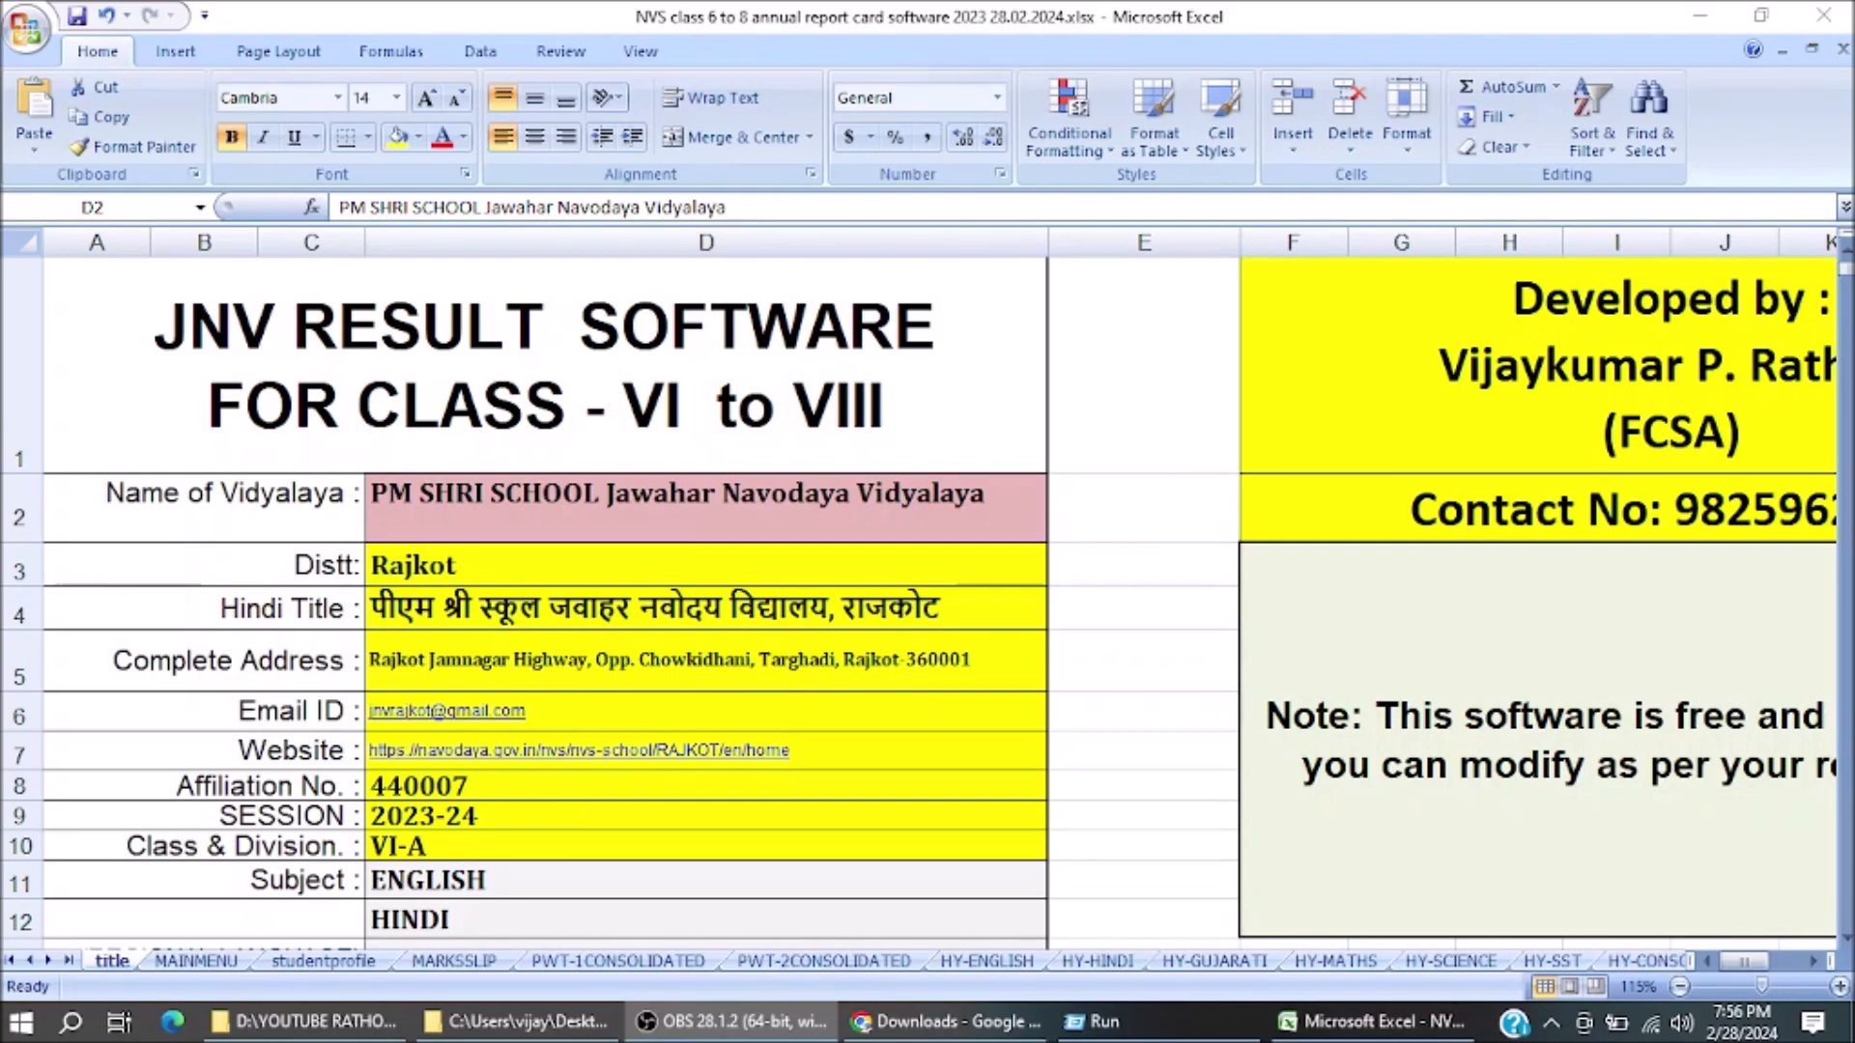
scroll(696, 869, down, 2)
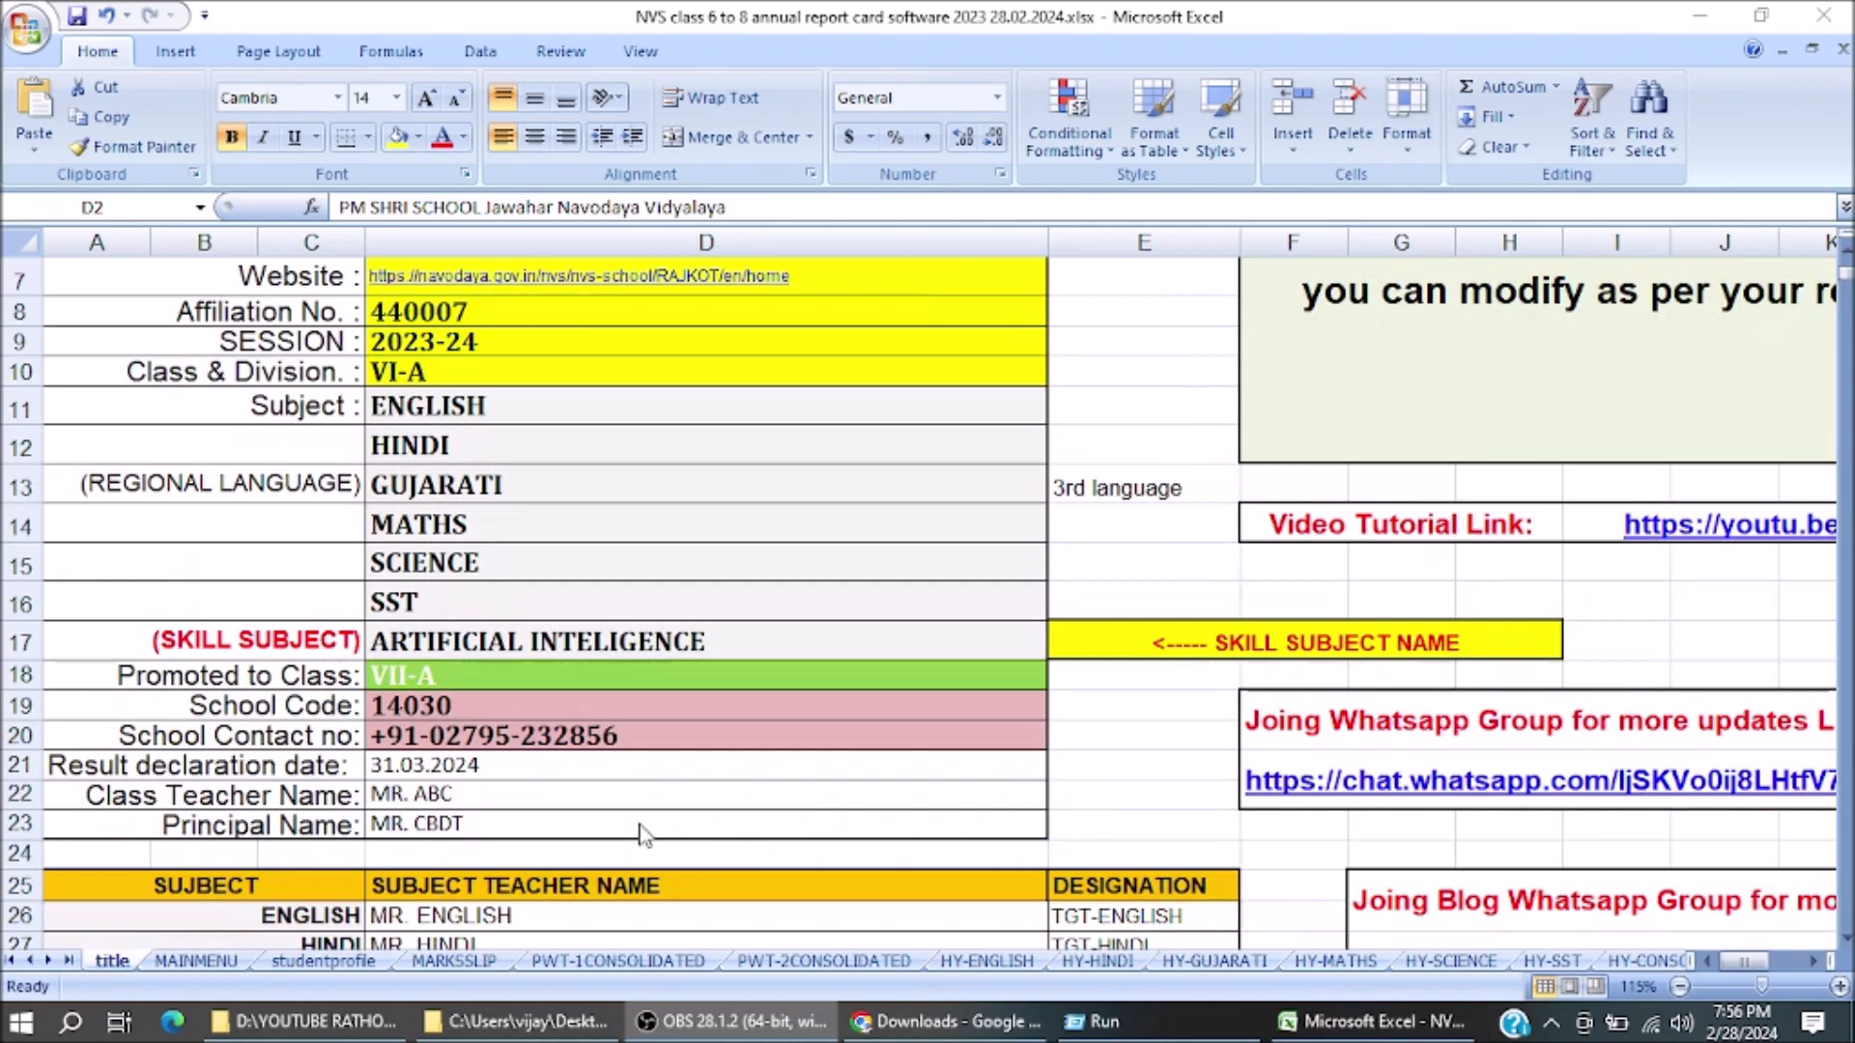
click(539, 406)
click(478, 439)
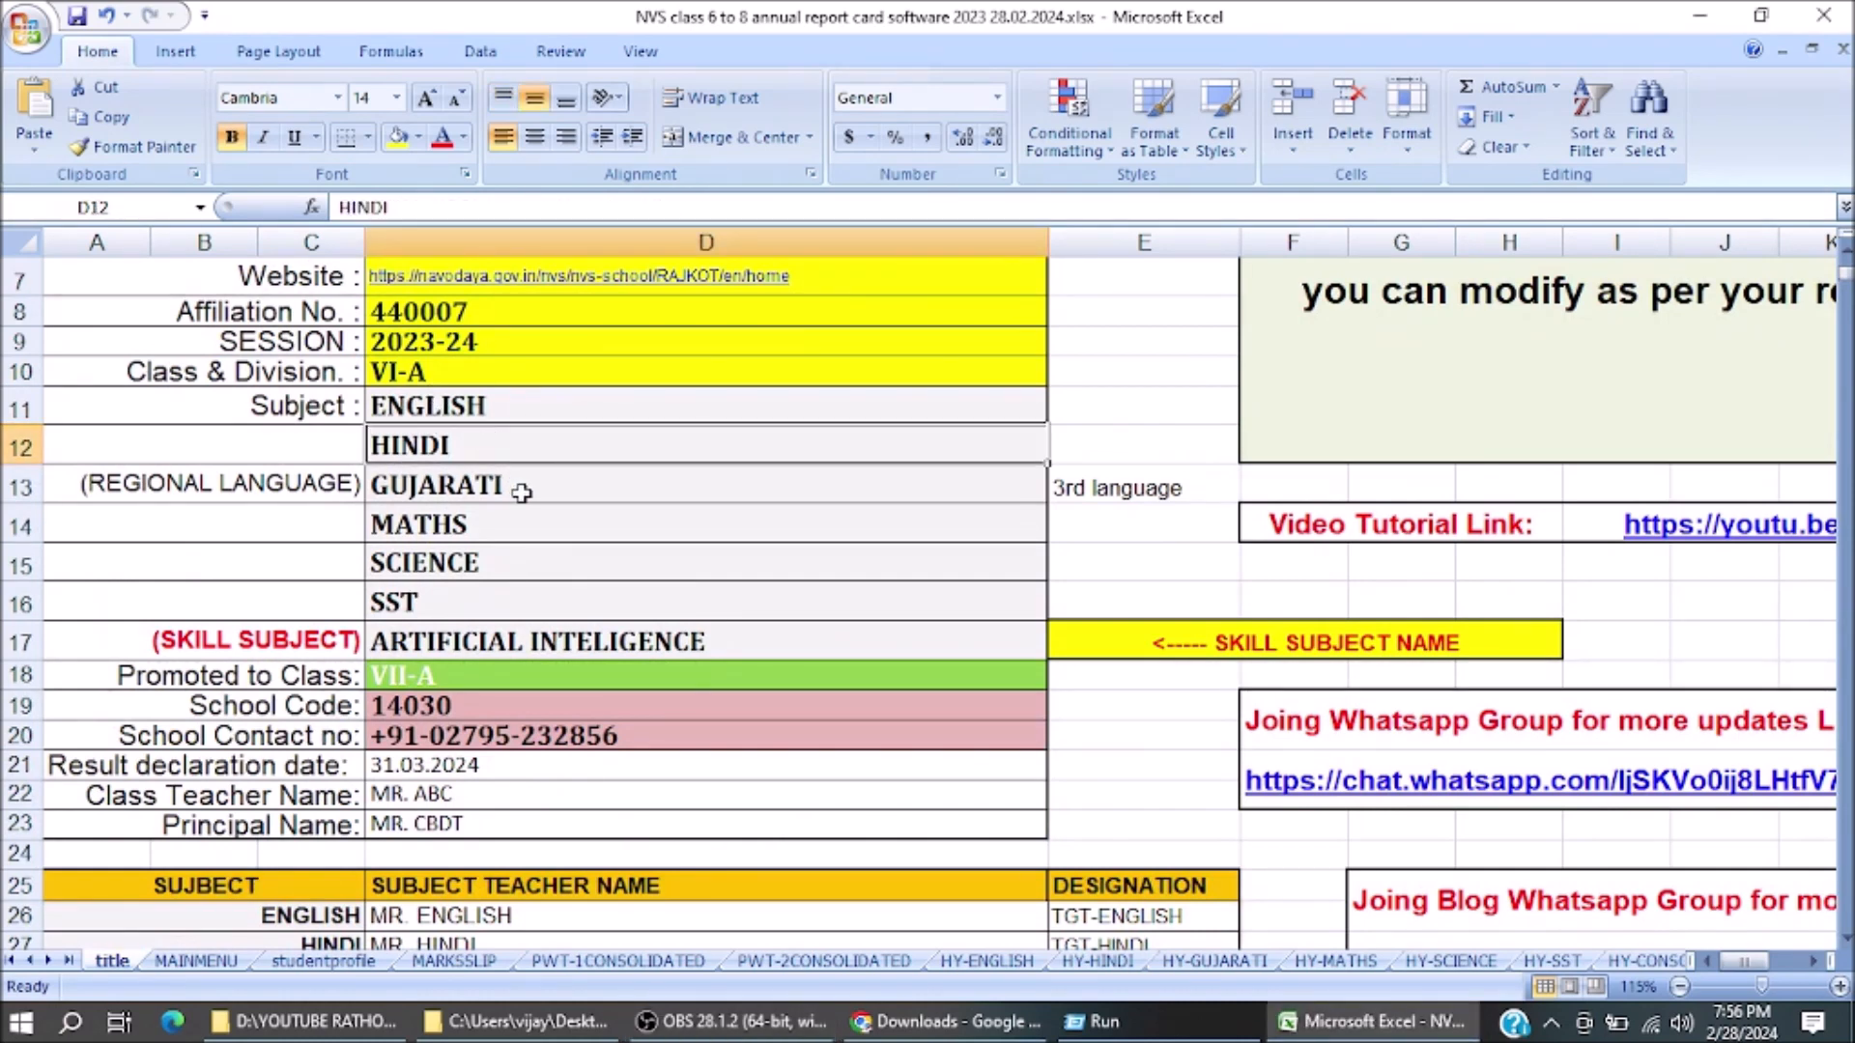
click(519, 492)
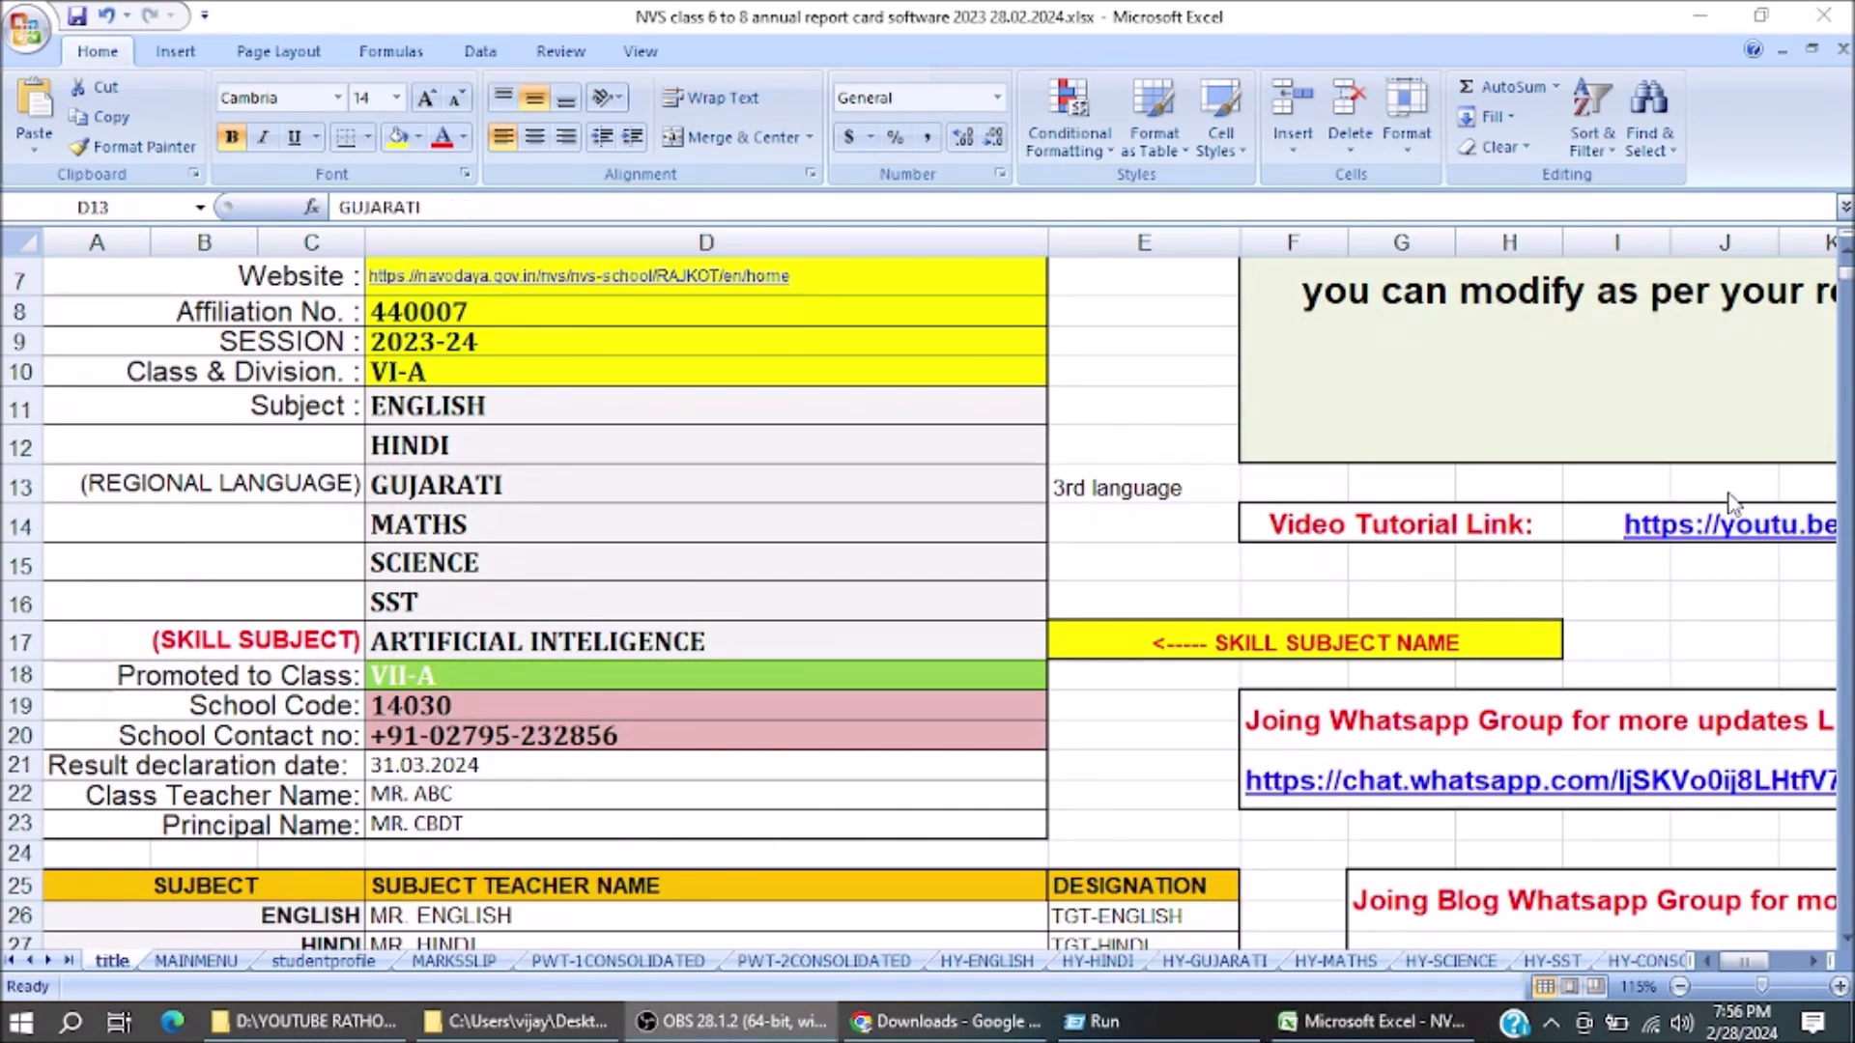
click(542, 472)
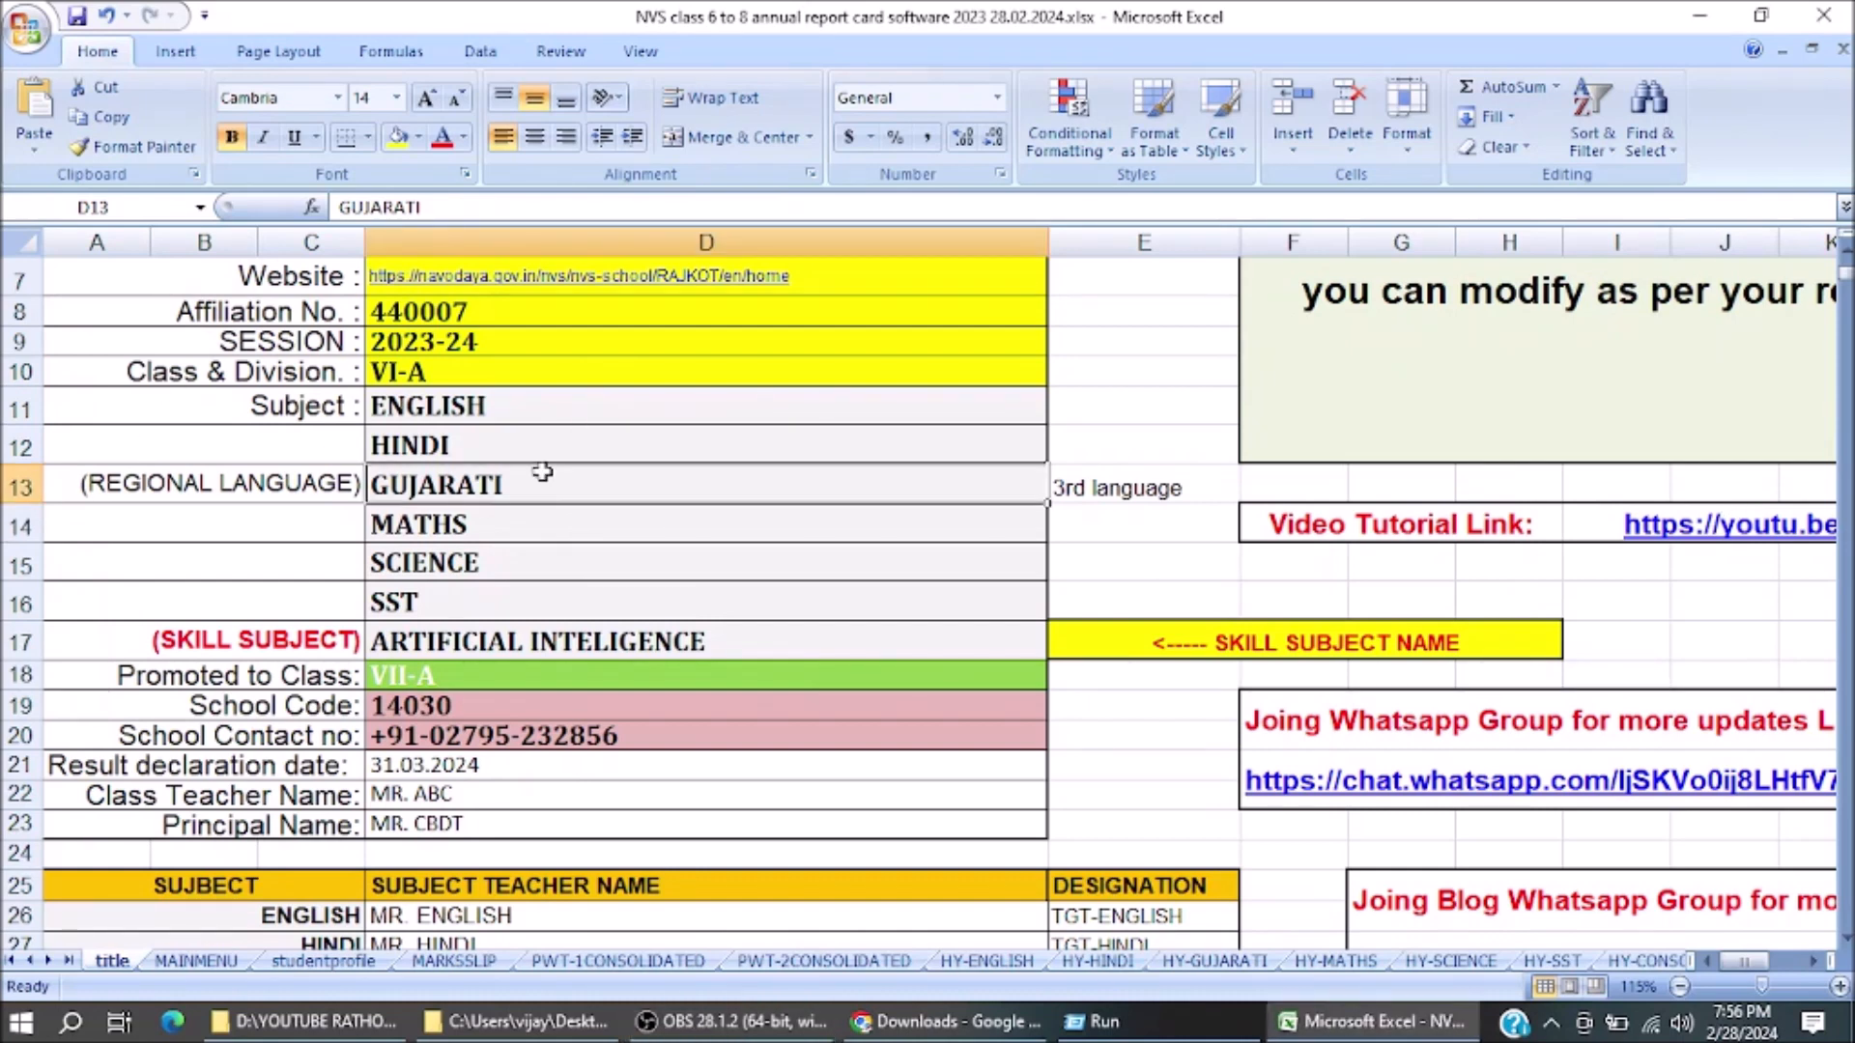
click(574, 523)
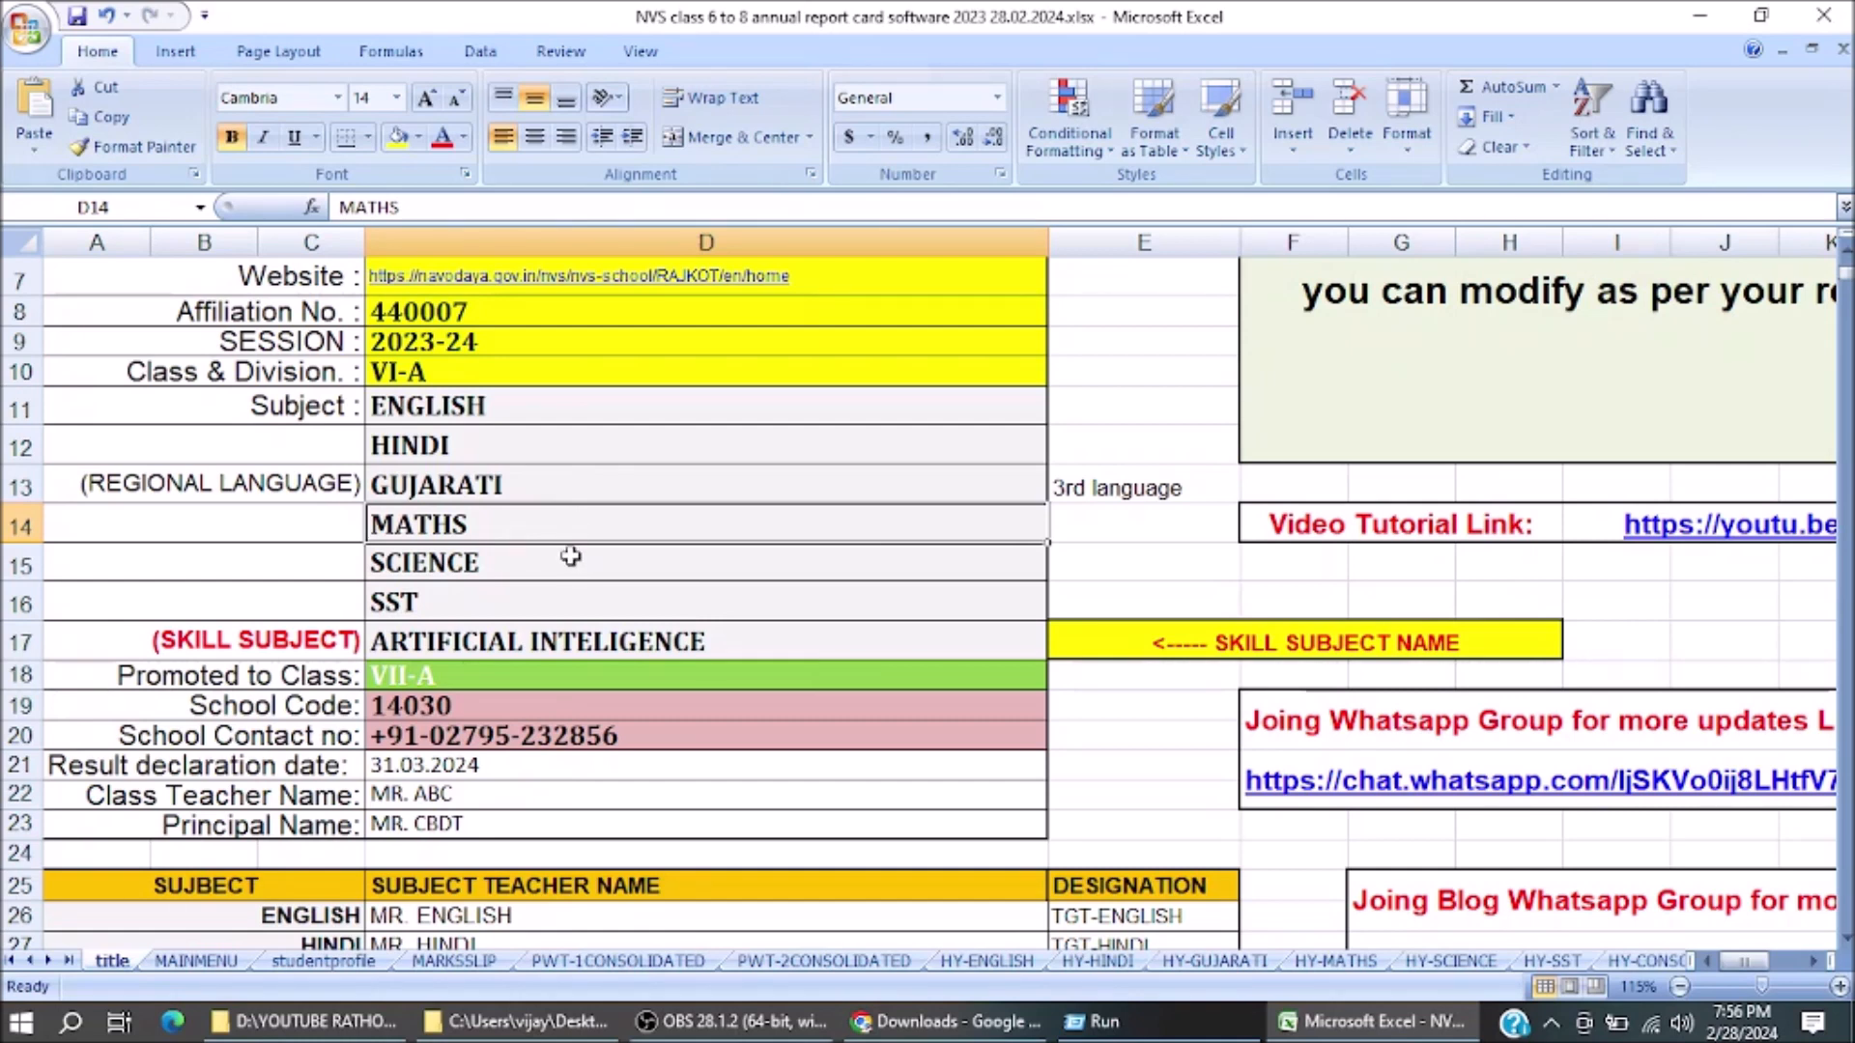
click(571, 557)
click(537, 609)
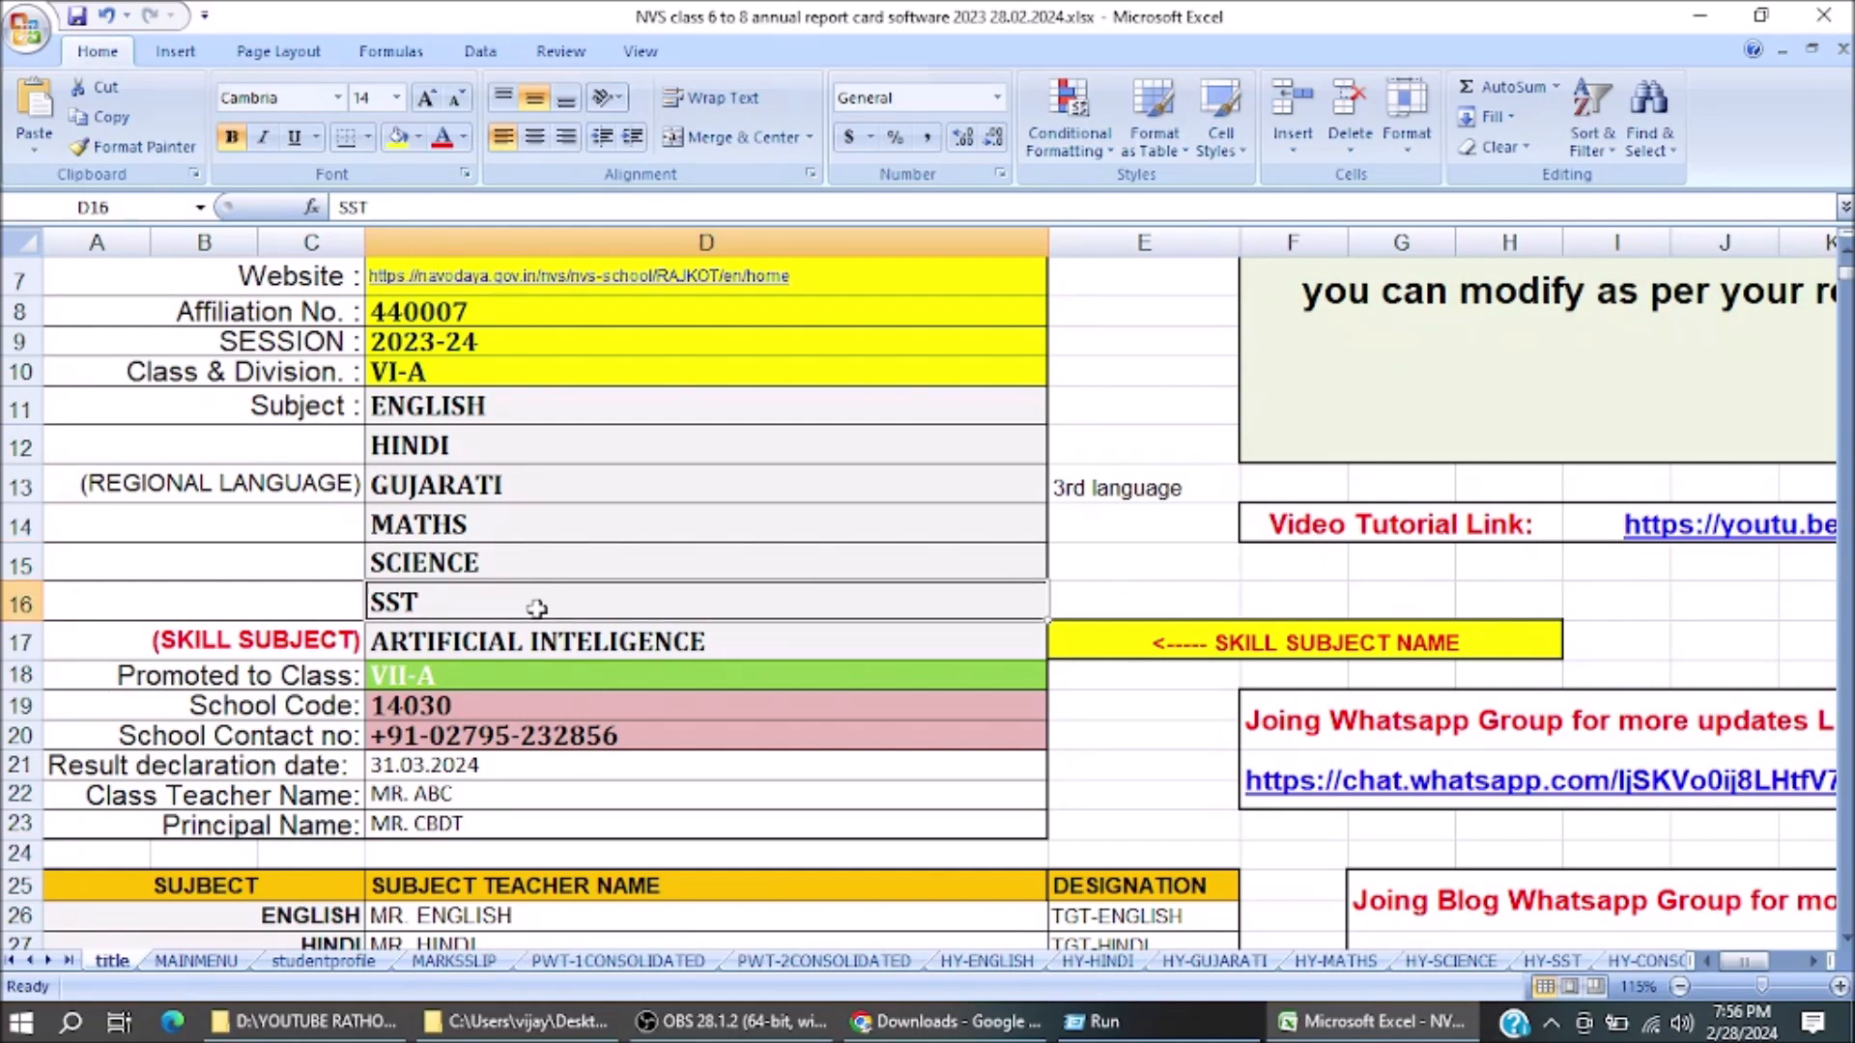
click(533, 645)
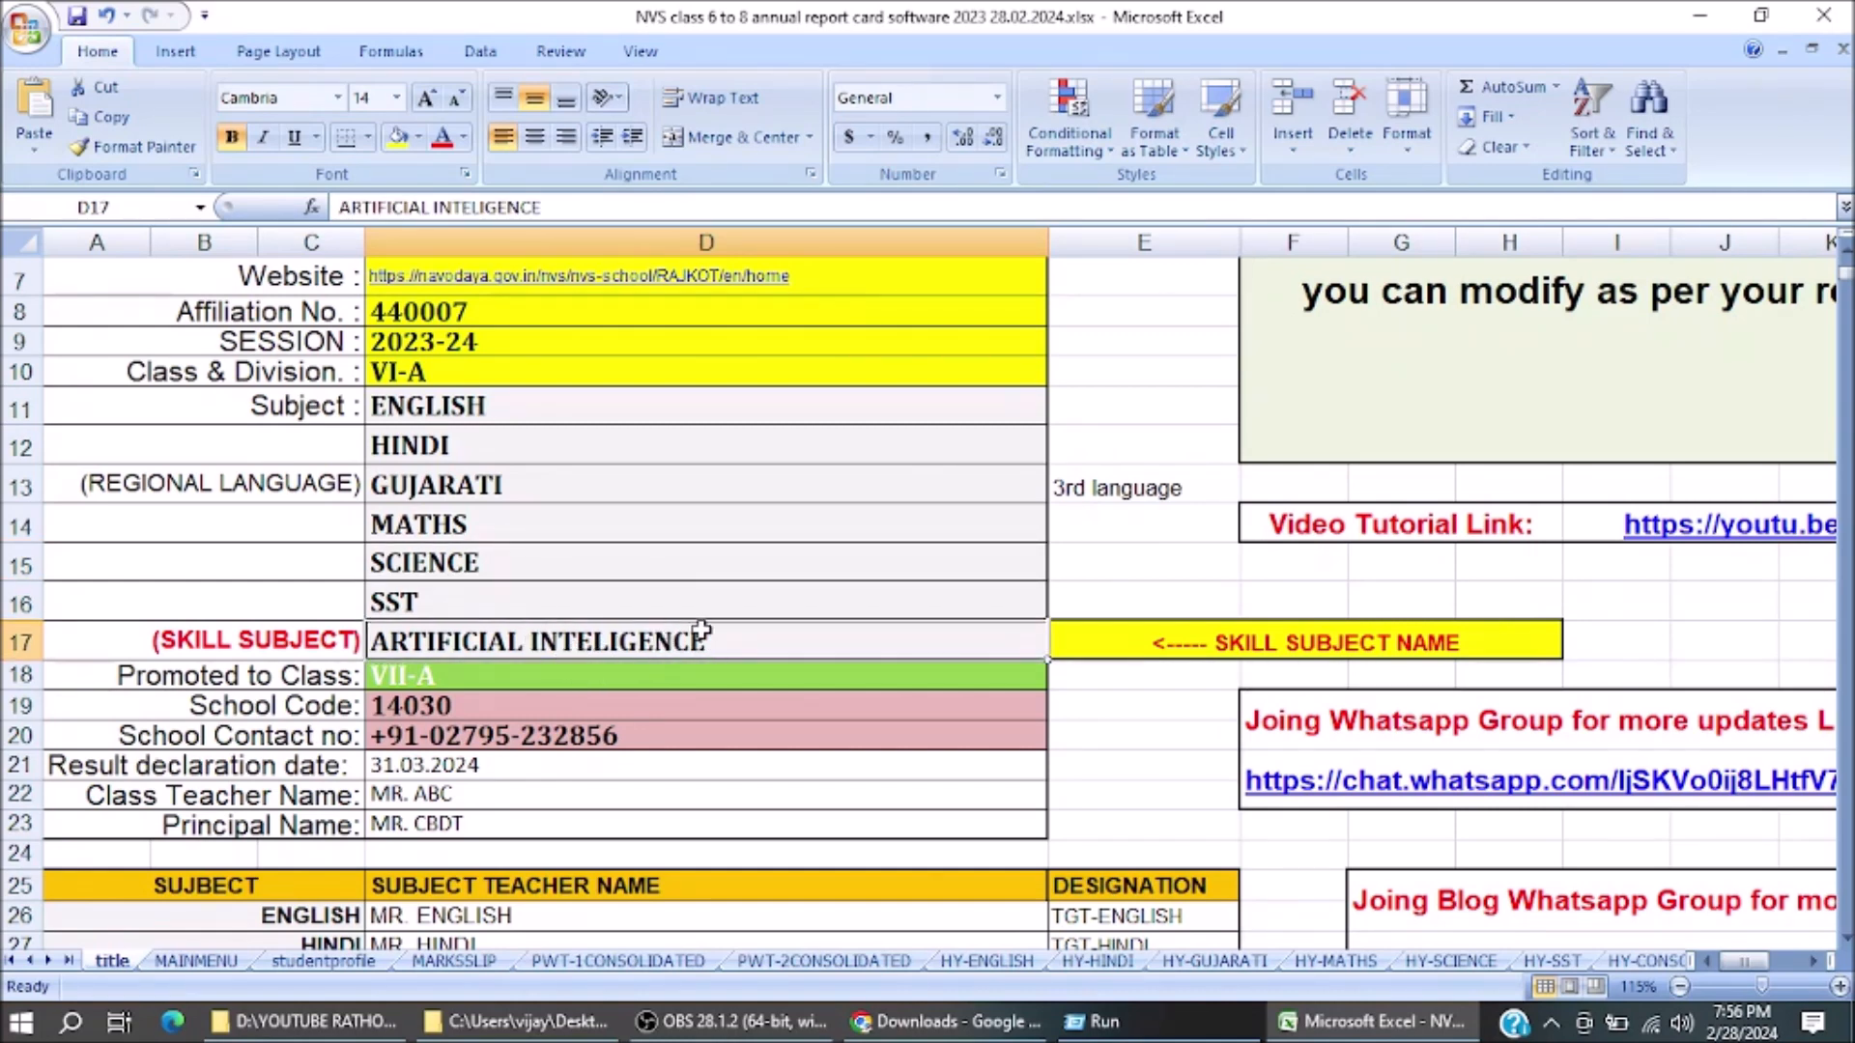
Review the title sheet's promoted class, school code, school contact, result declaration date and principal name fields
scroll(570, 665, down, 1)
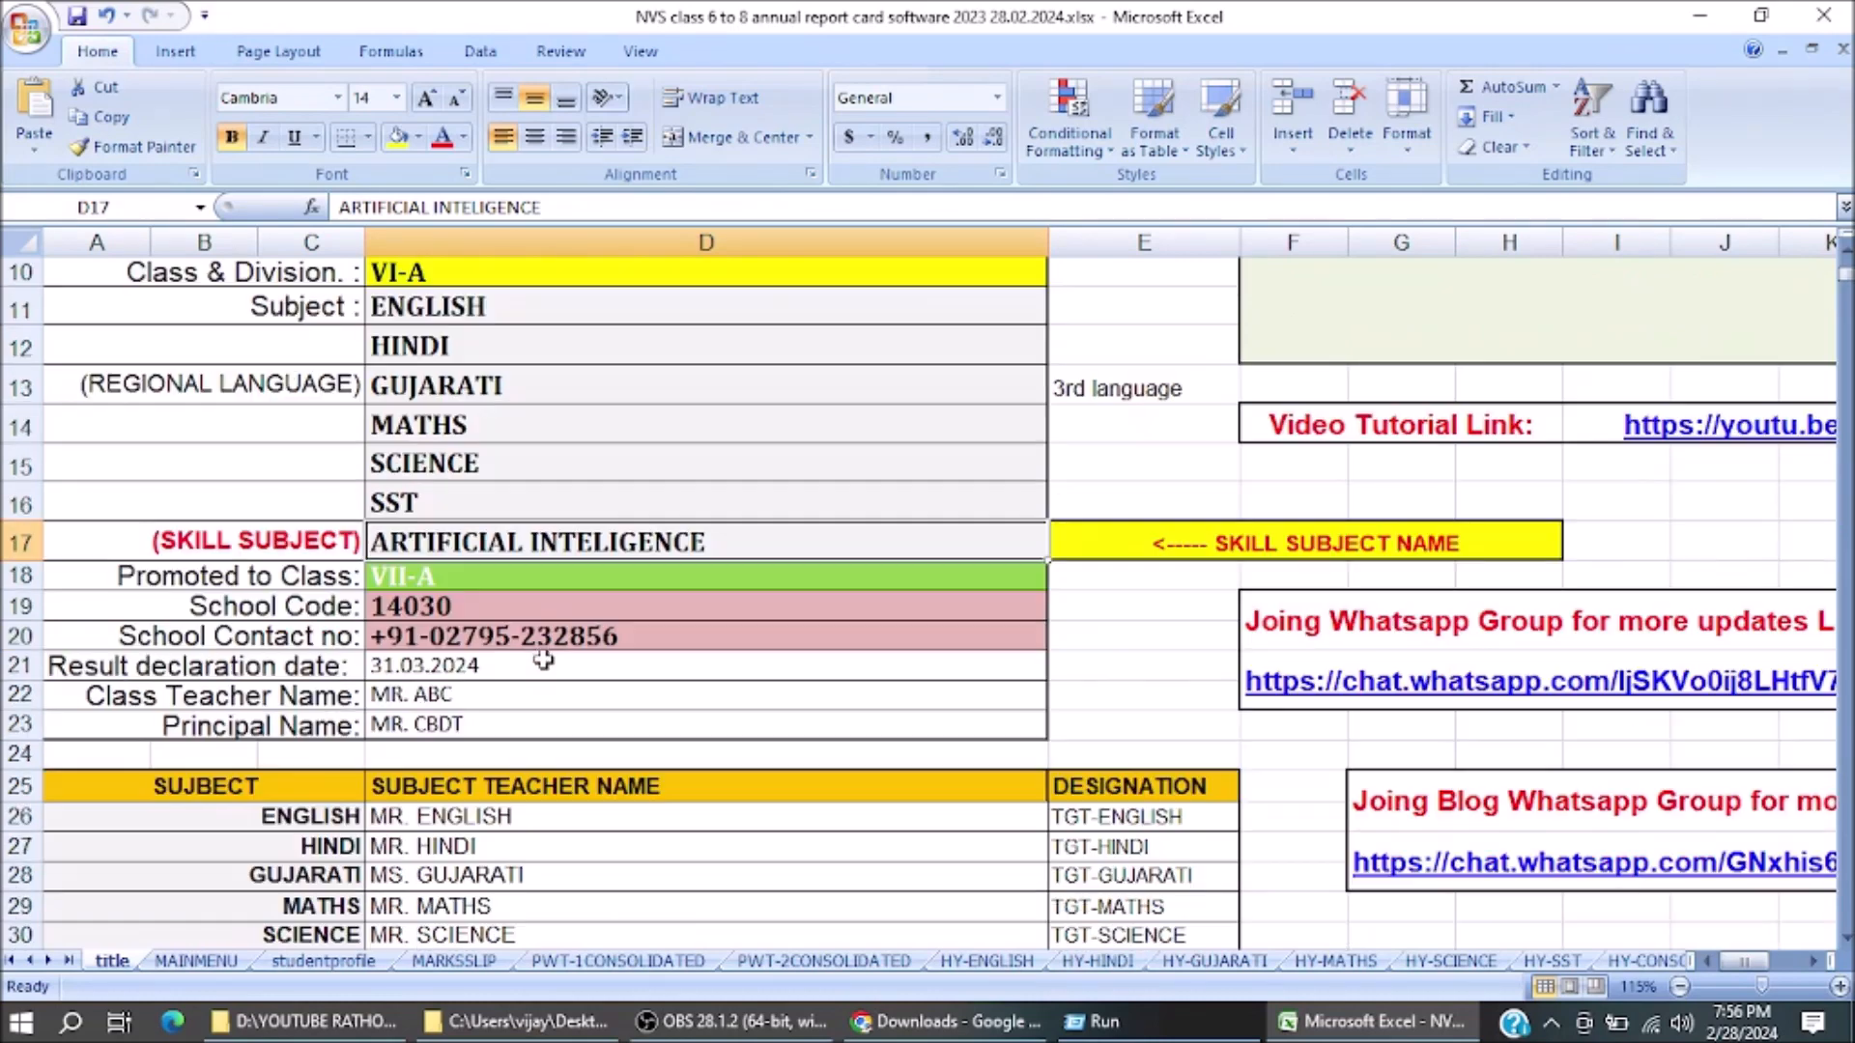
click(203, 577)
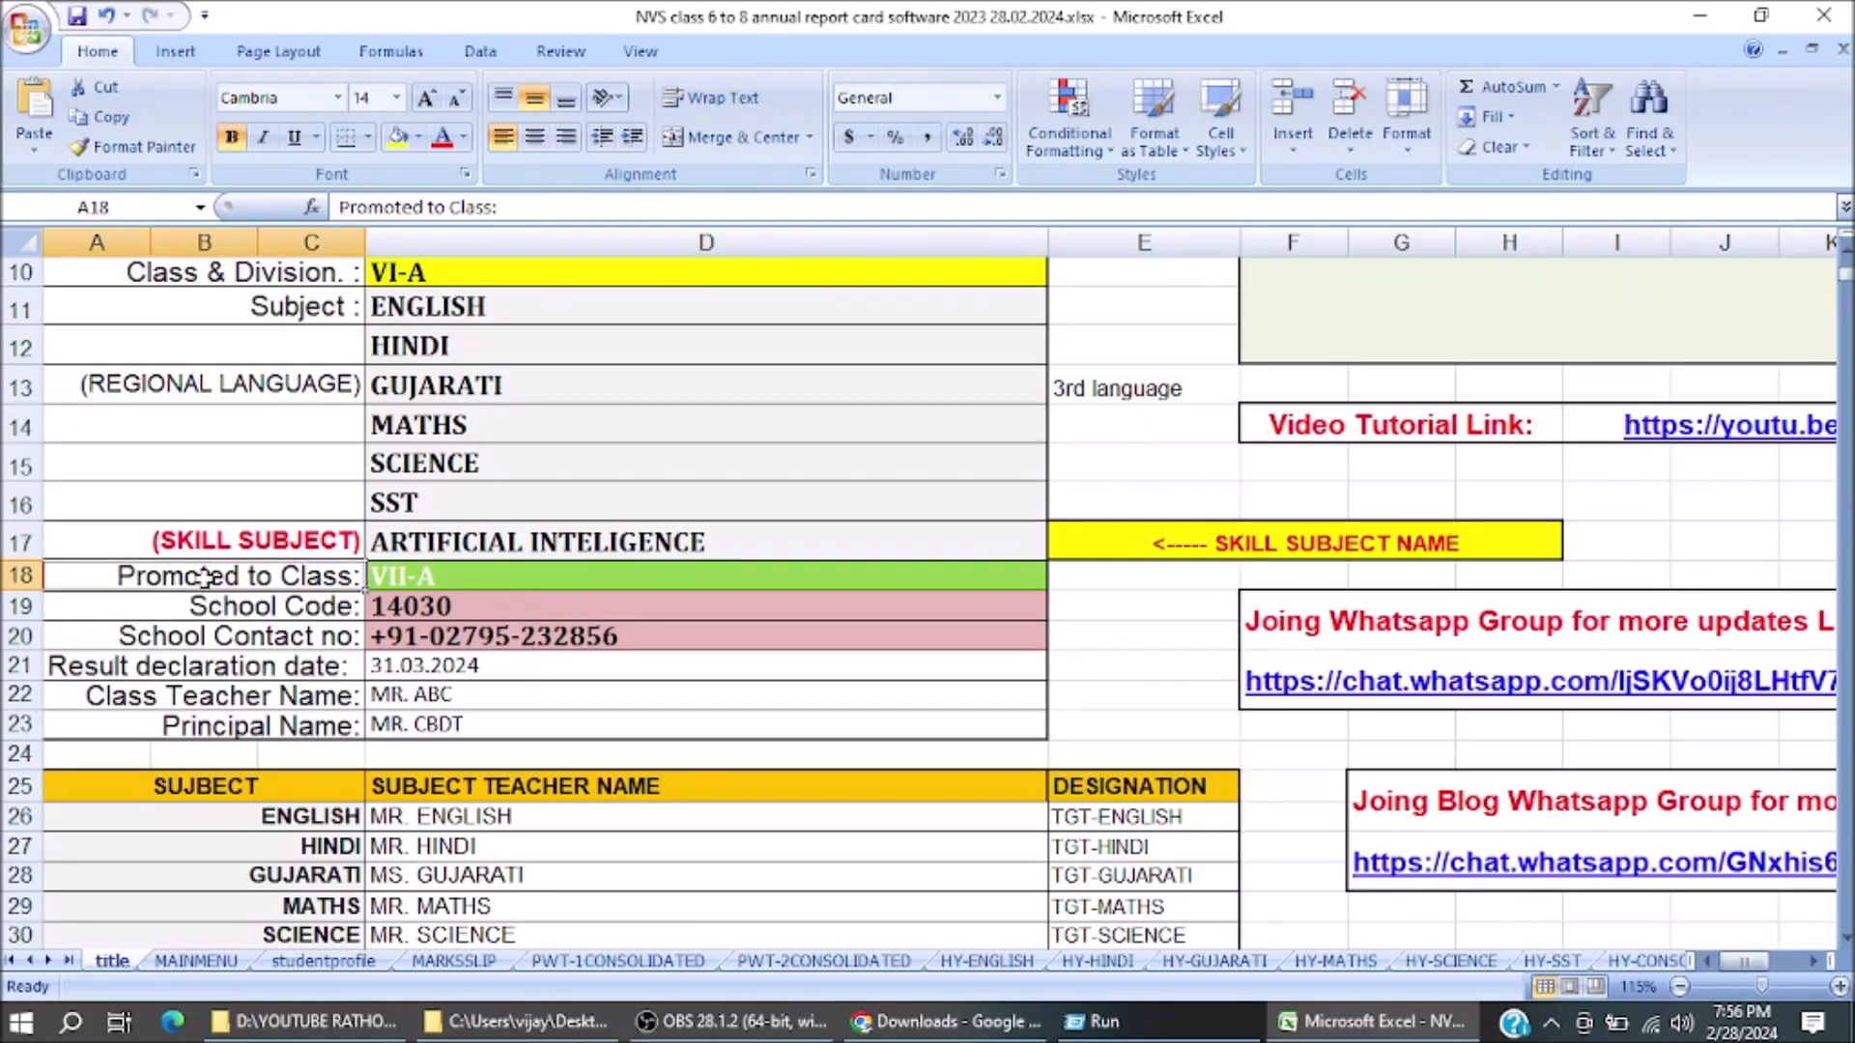
click(478, 574)
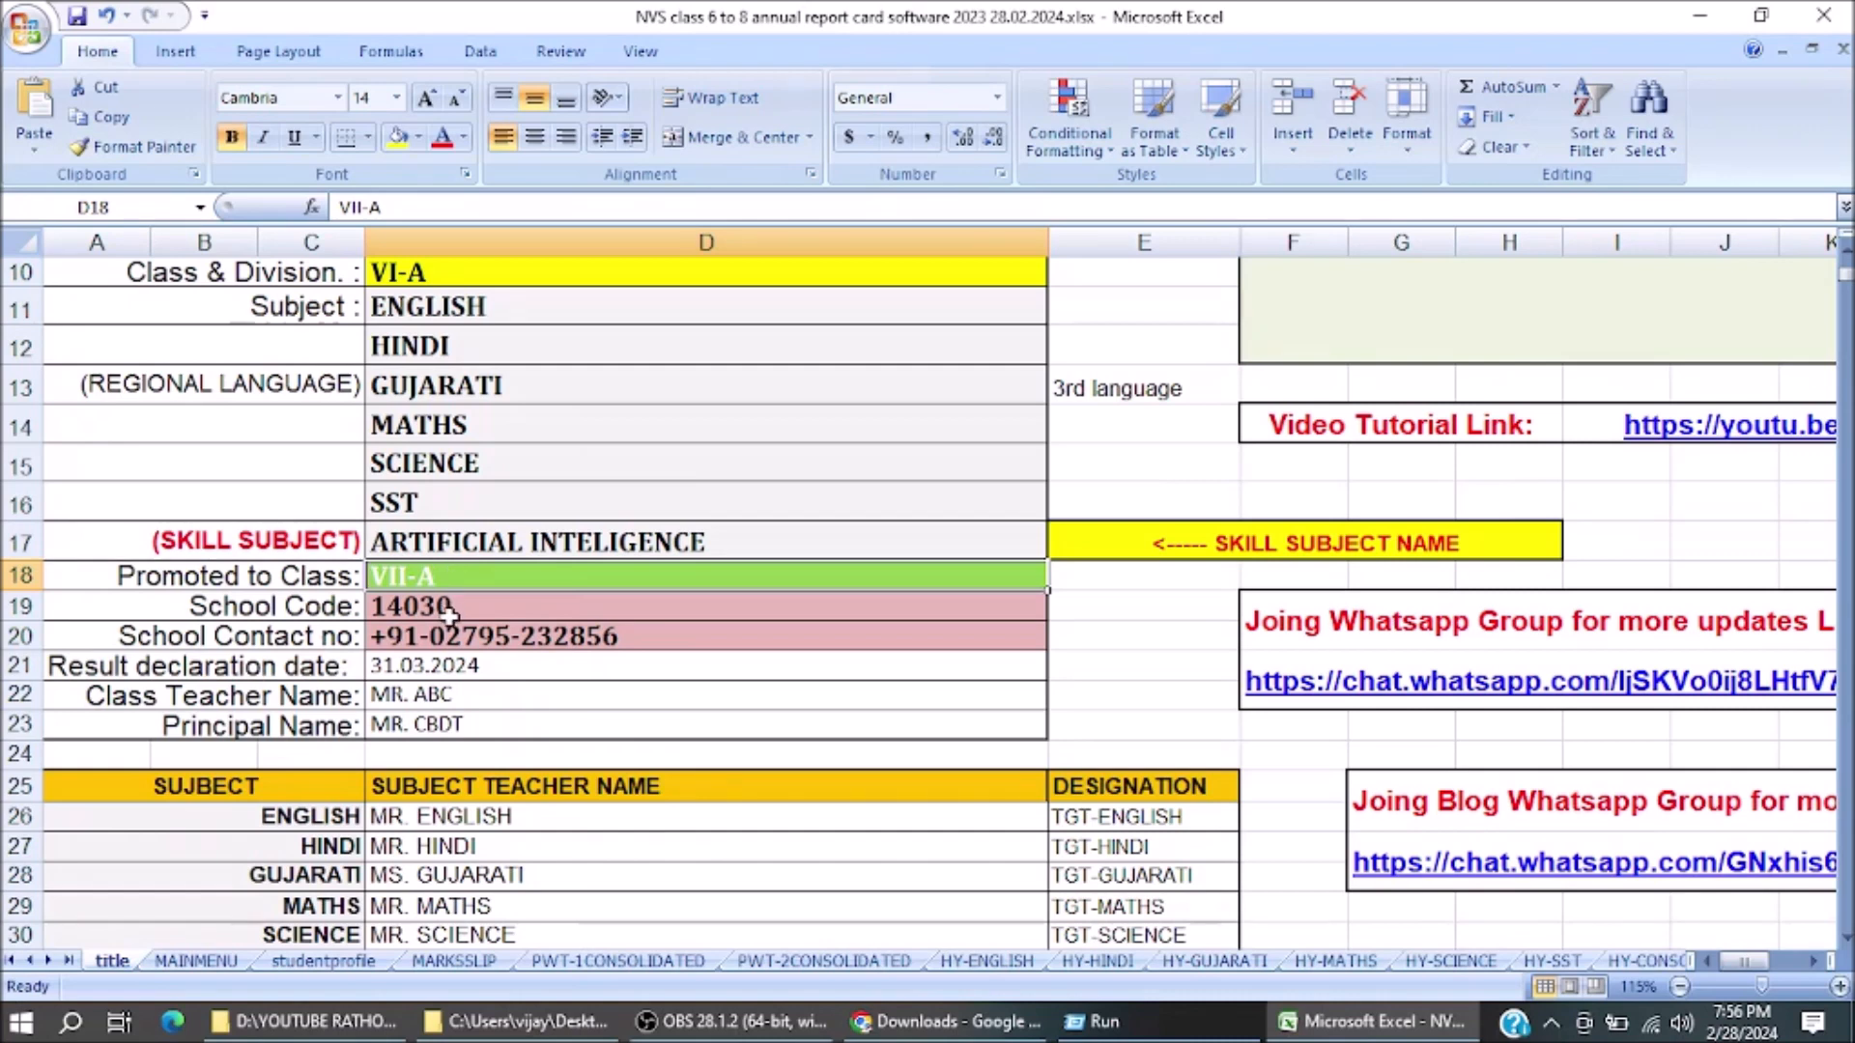
click(282, 609)
click(479, 606)
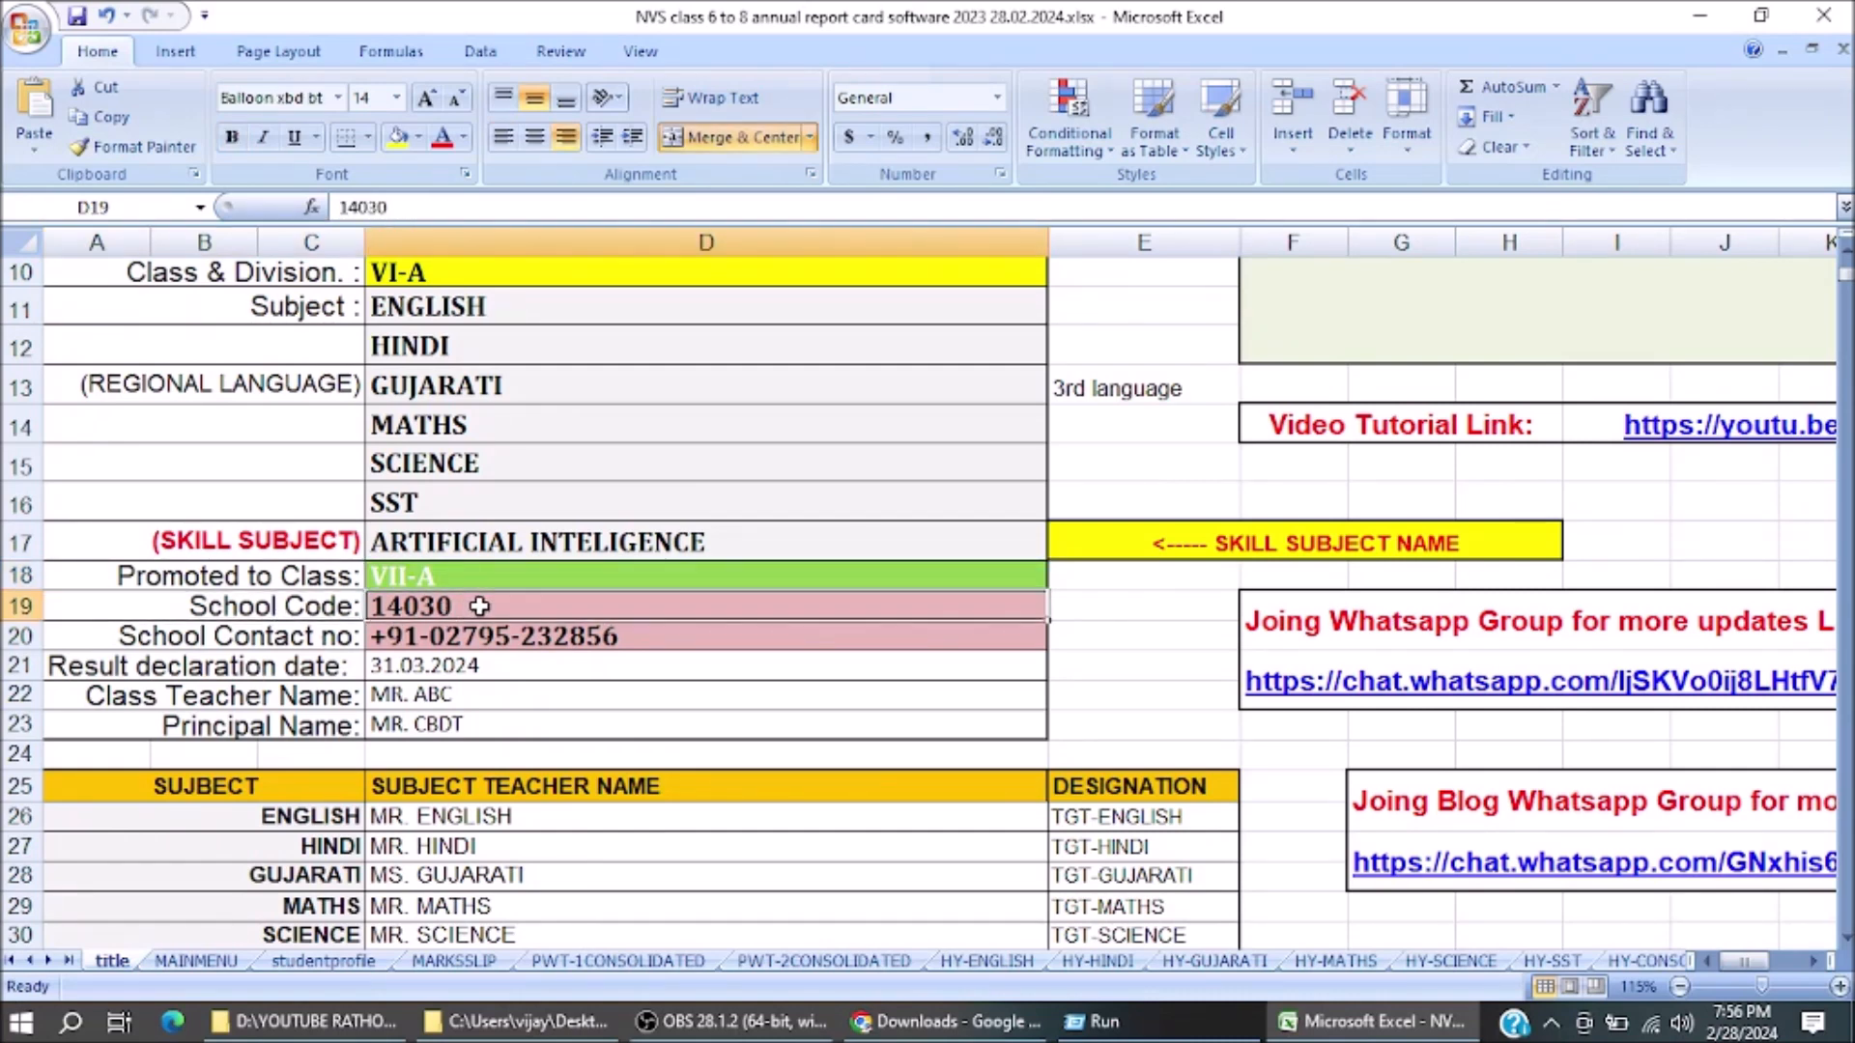
click(259, 634)
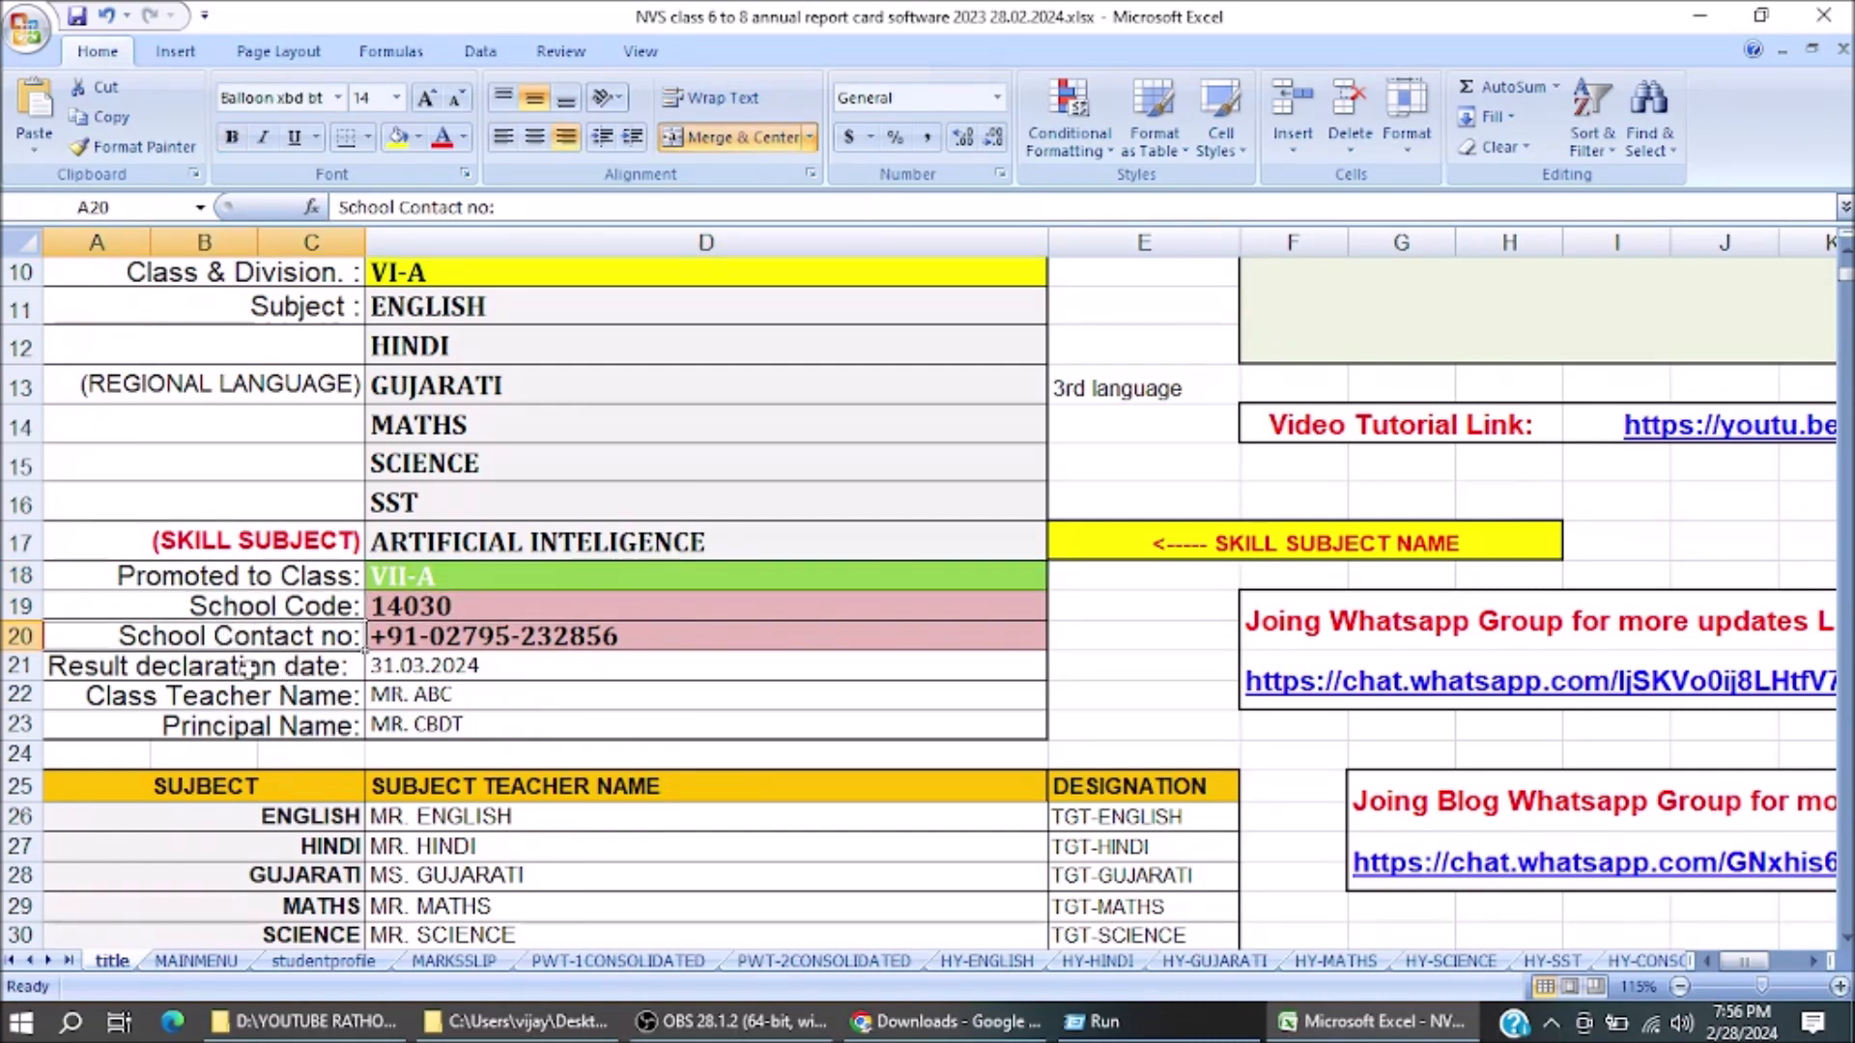
click(250, 667)
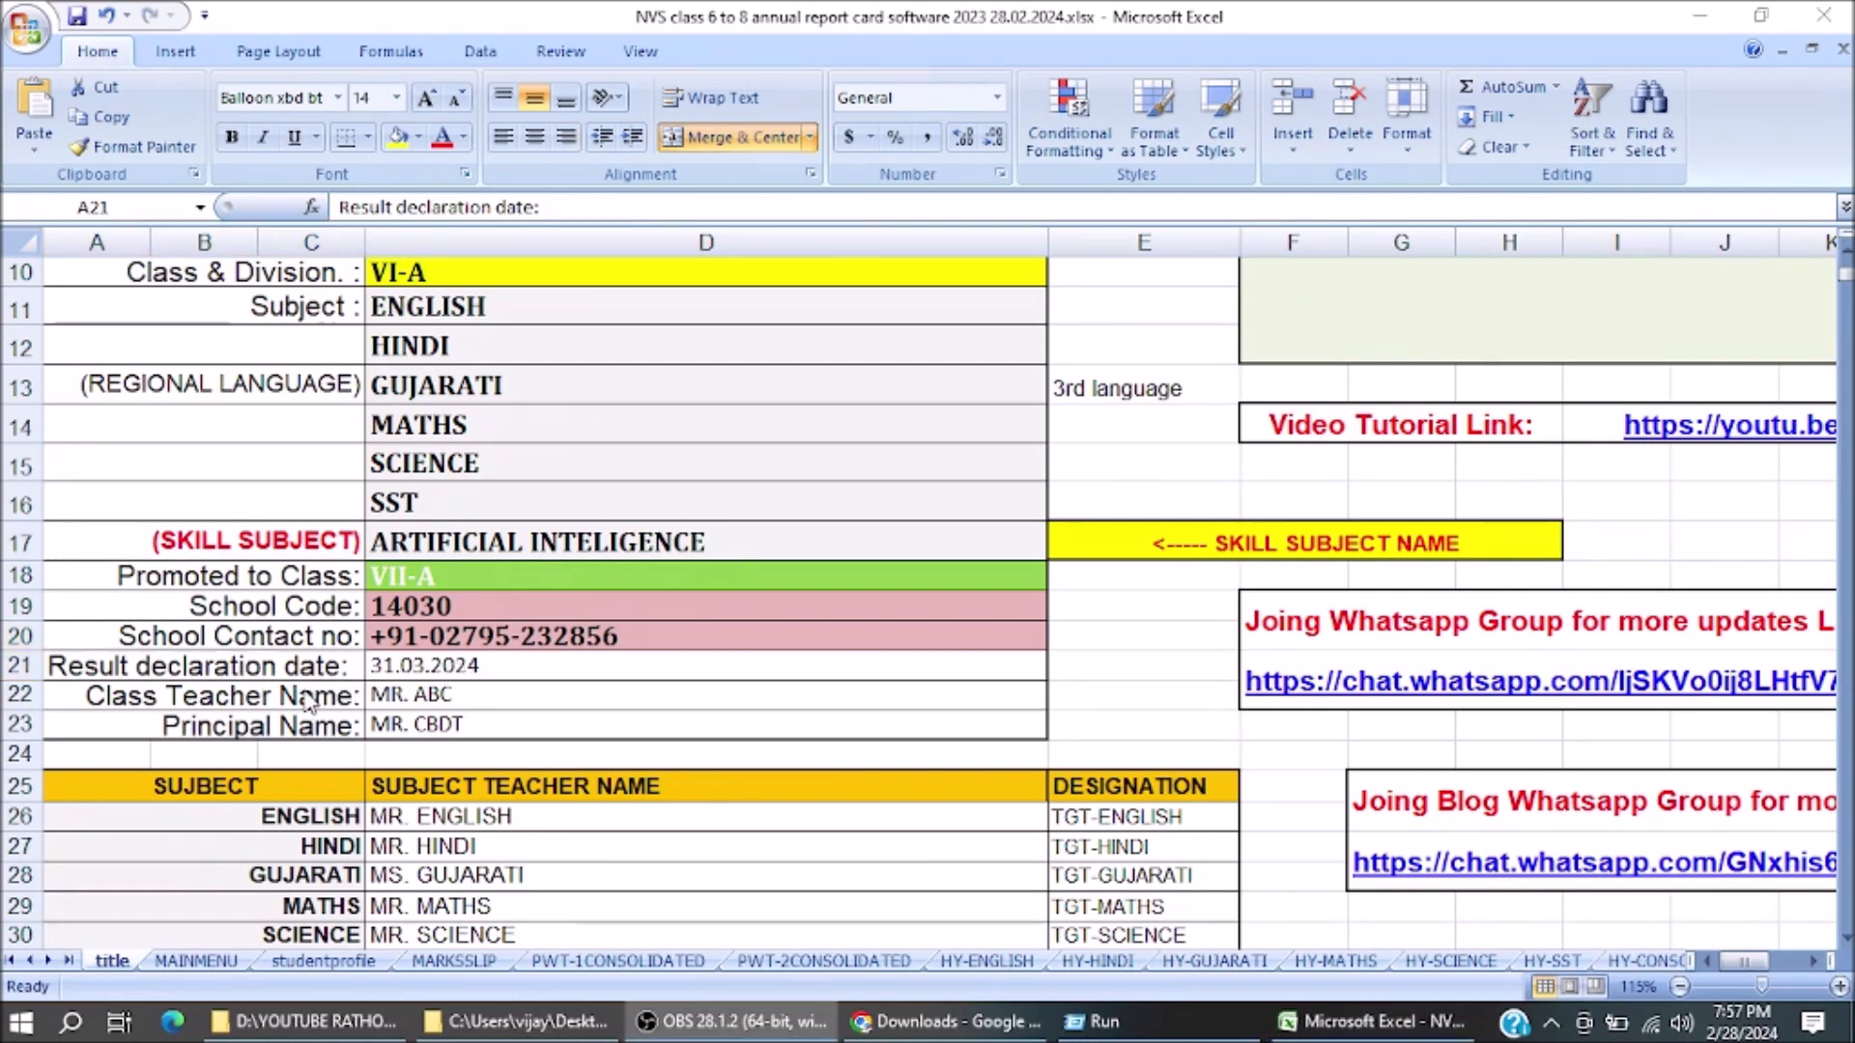
click(306, 725)
Examine the subject teacher name and designation table on the title sheet
scroll(451, 681, down, 1)
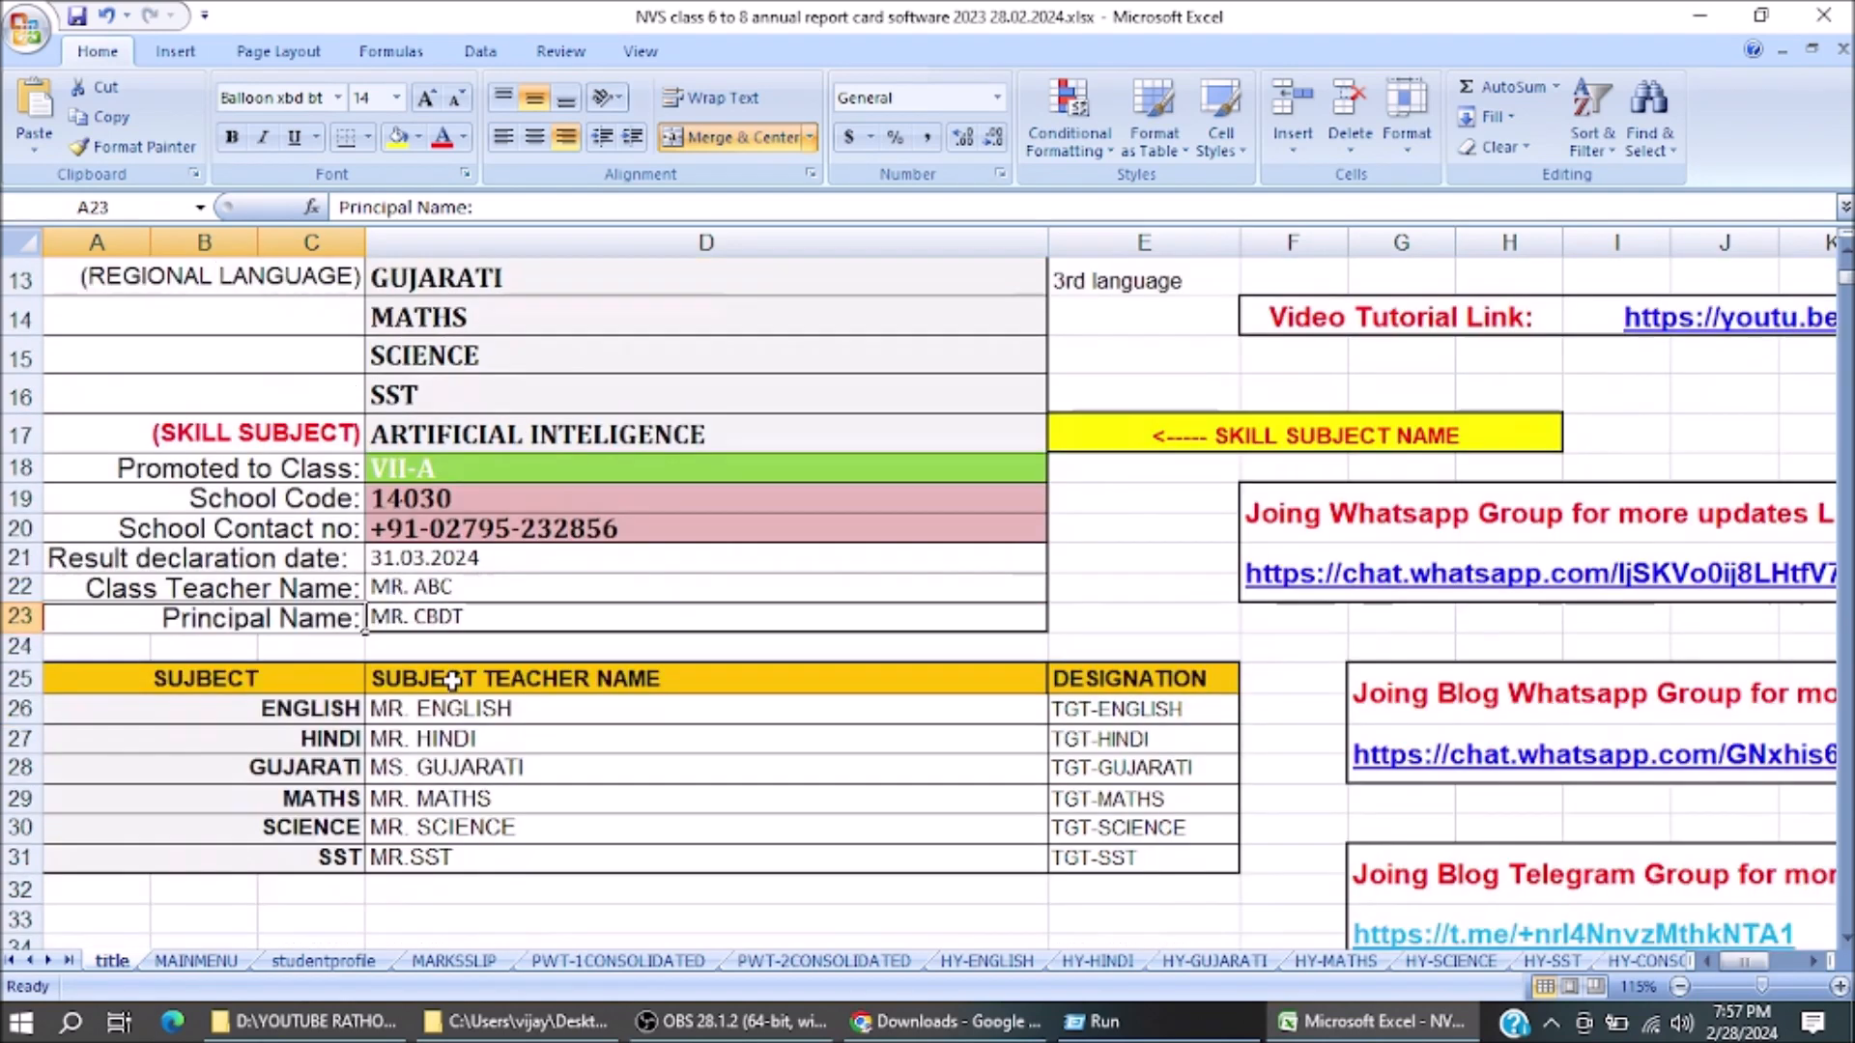
scroll(451, 681, down, 1)
click(469, 594)
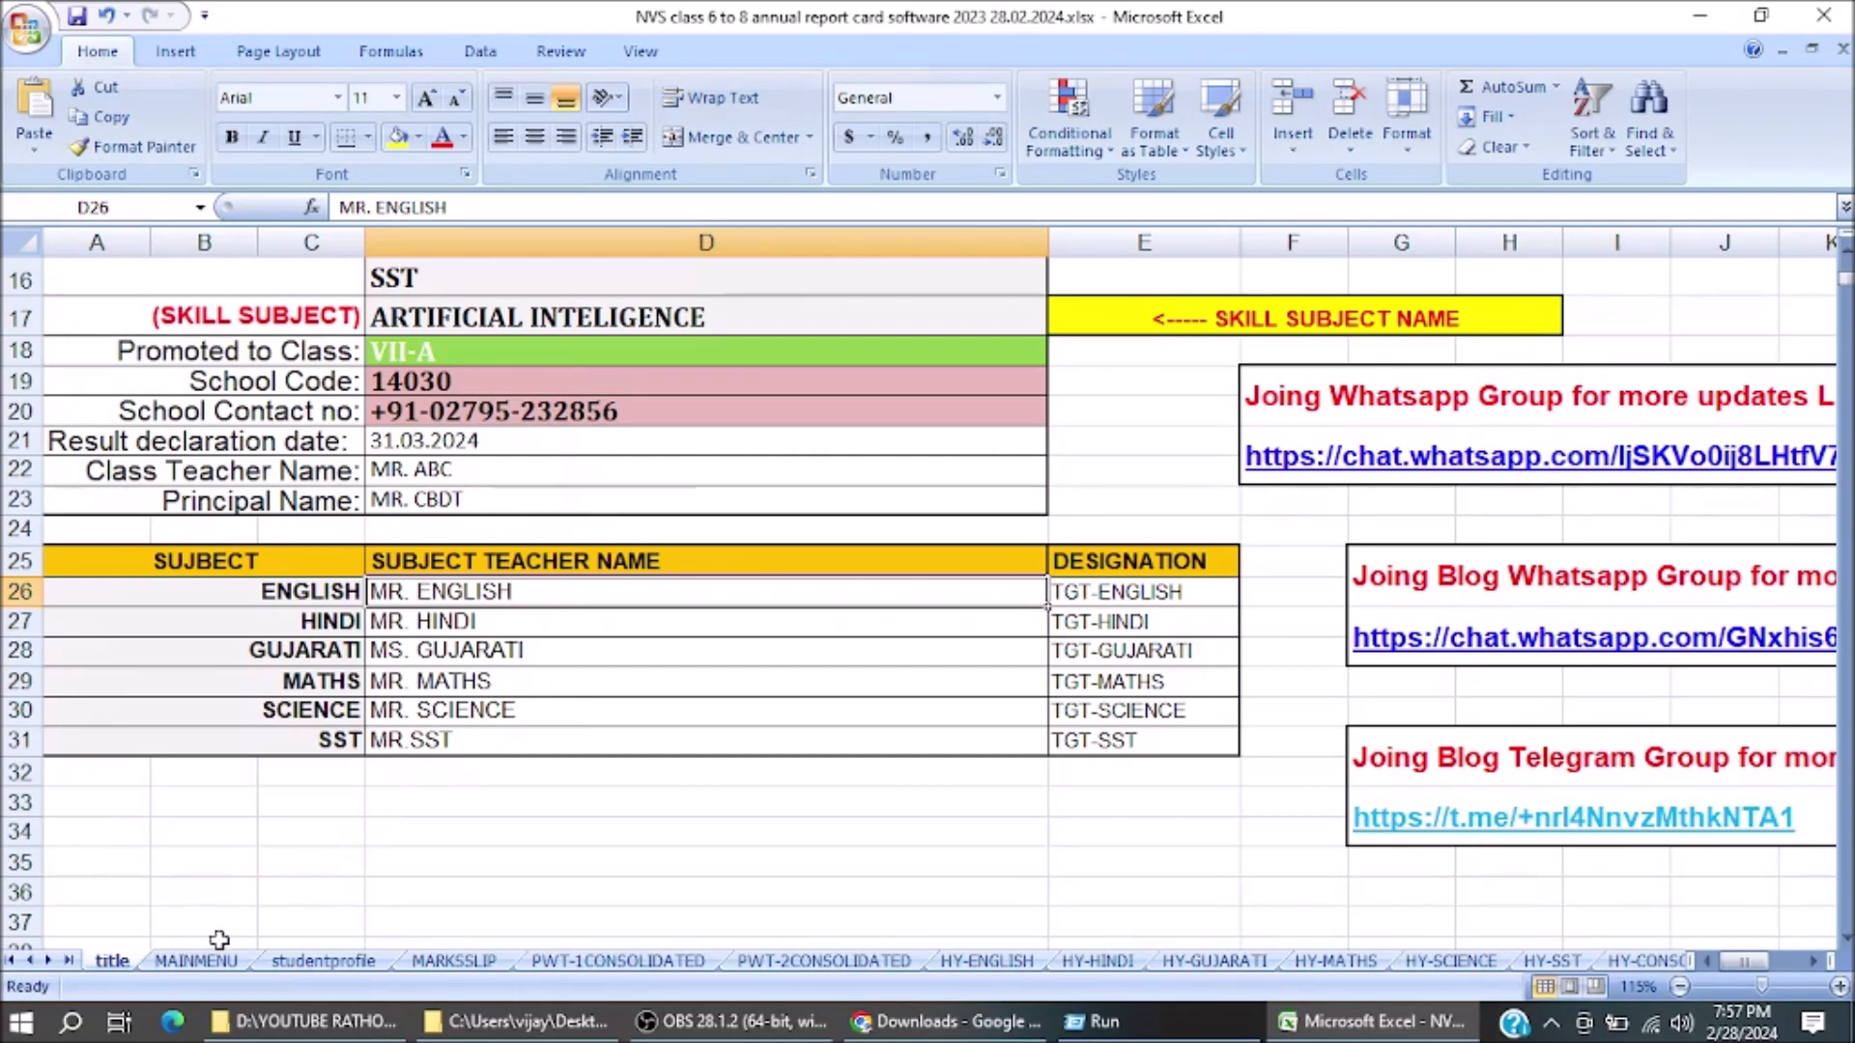
Open the MAINMENU sheet and review the Term-1 columns PWT-1, PWT-2 and Half Yearly
click(196, 961)
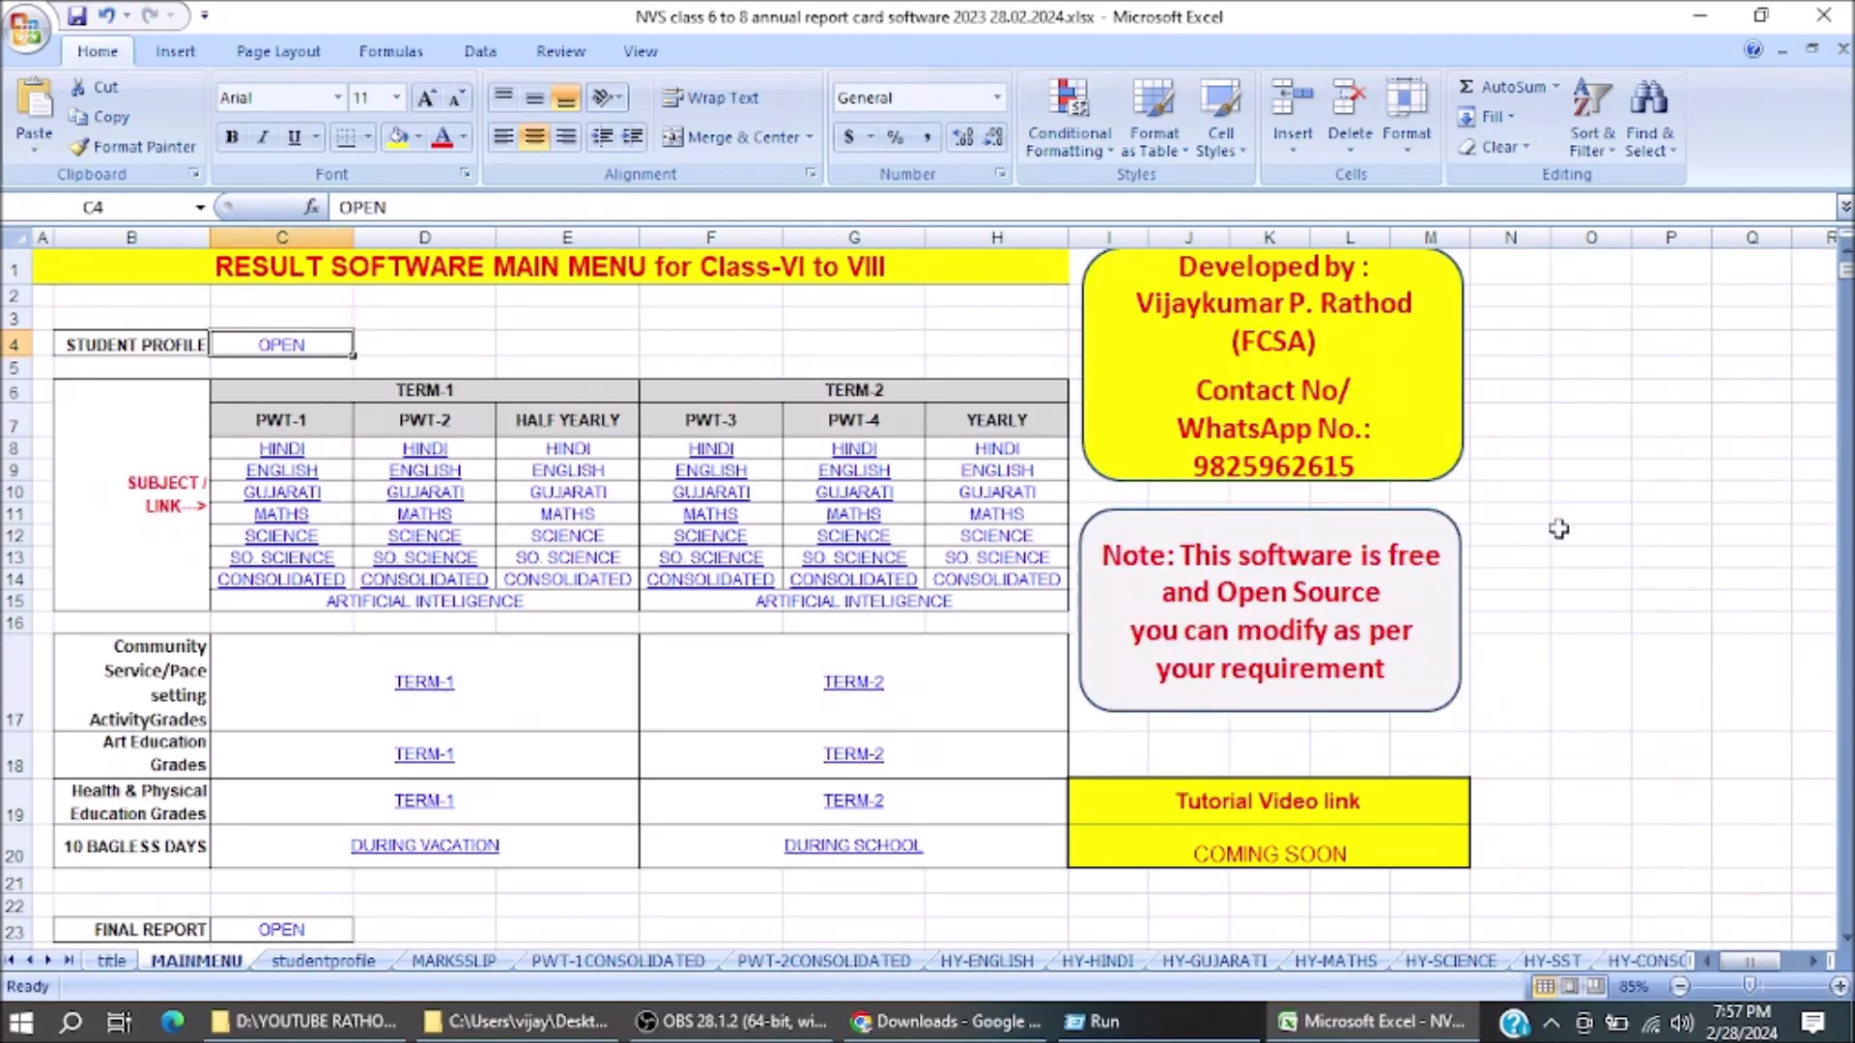
click(1649, 466)
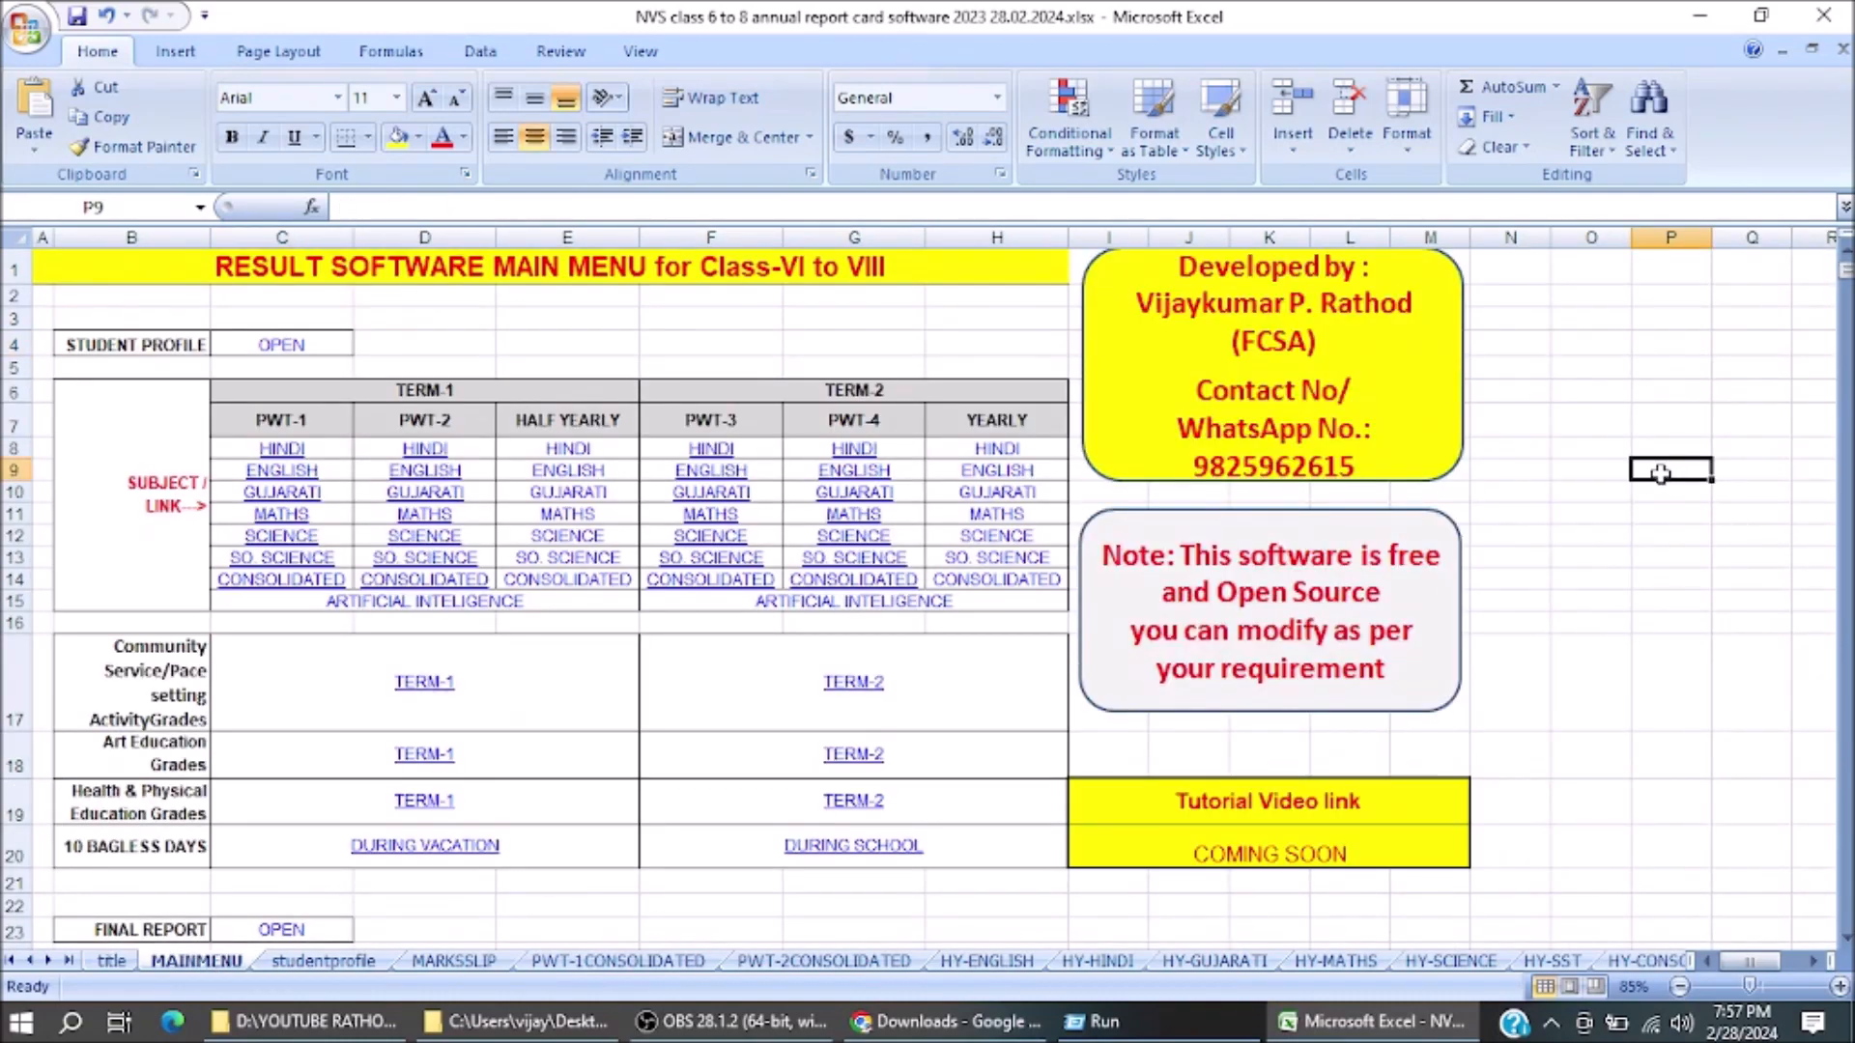
click(324, 395)
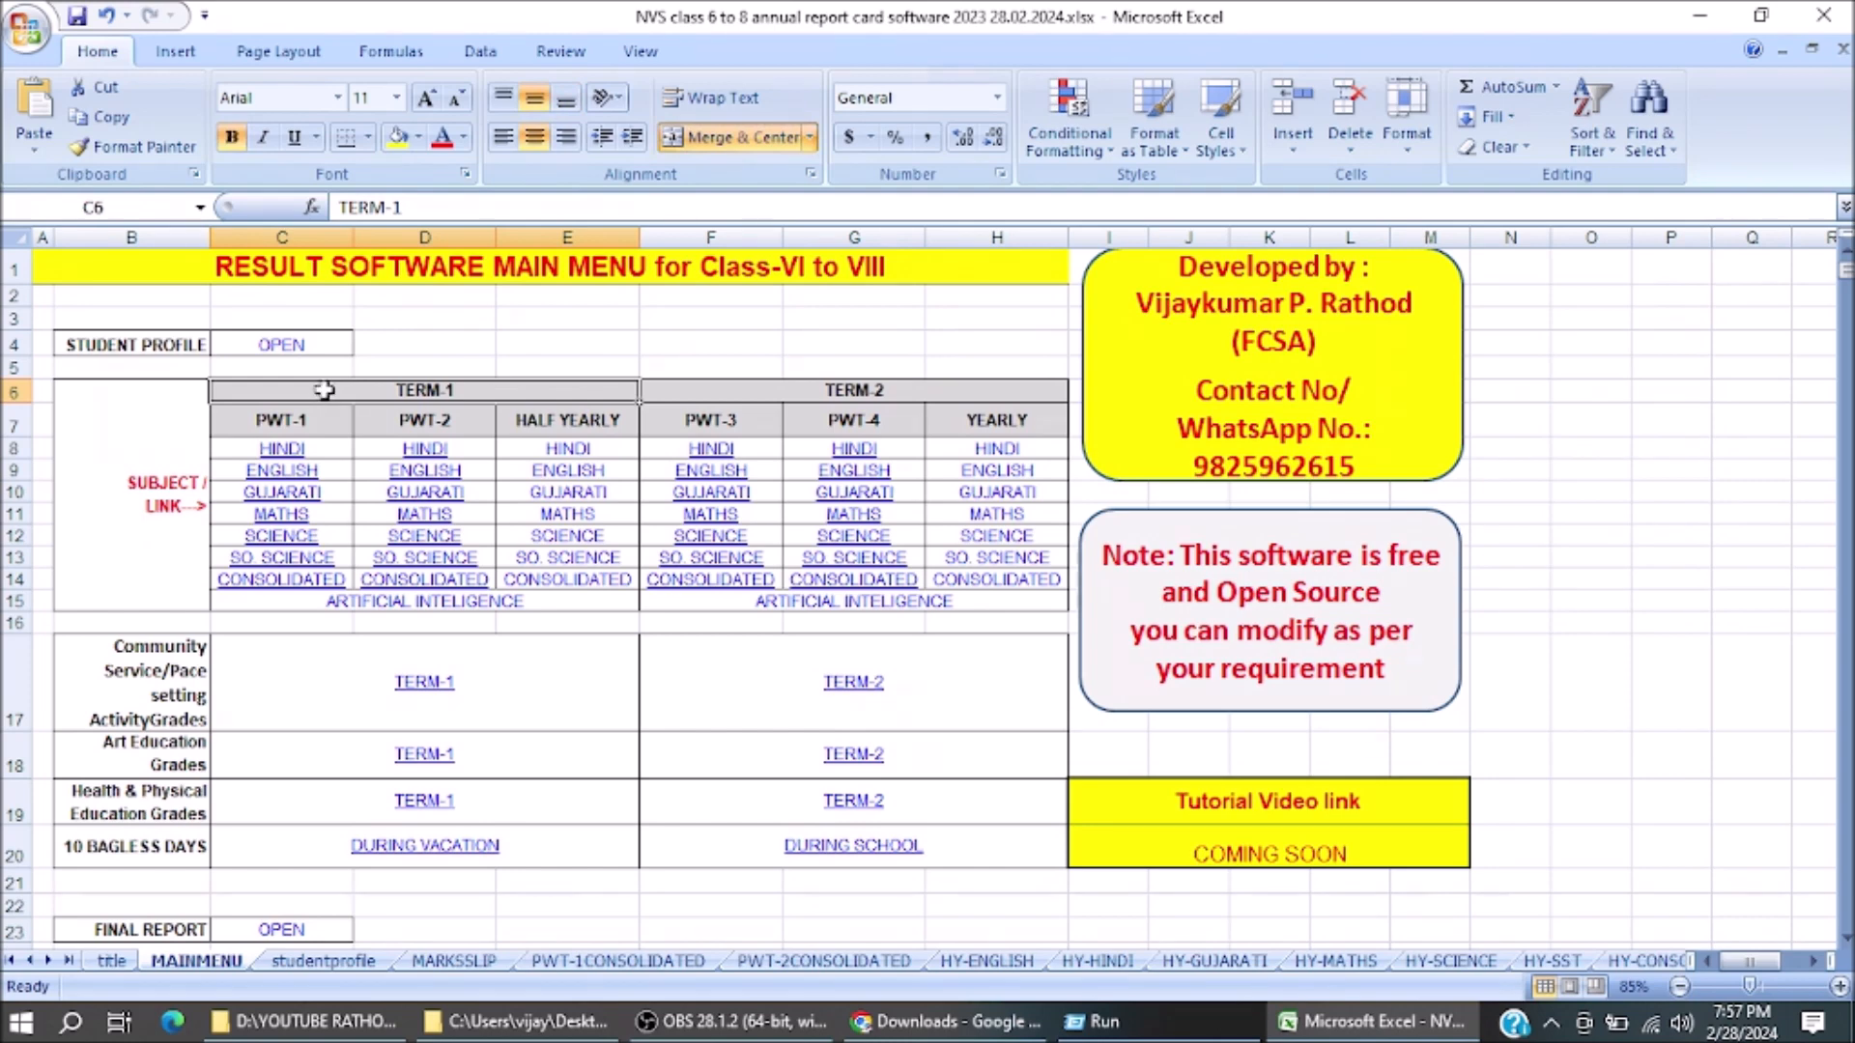
click(320, 417)
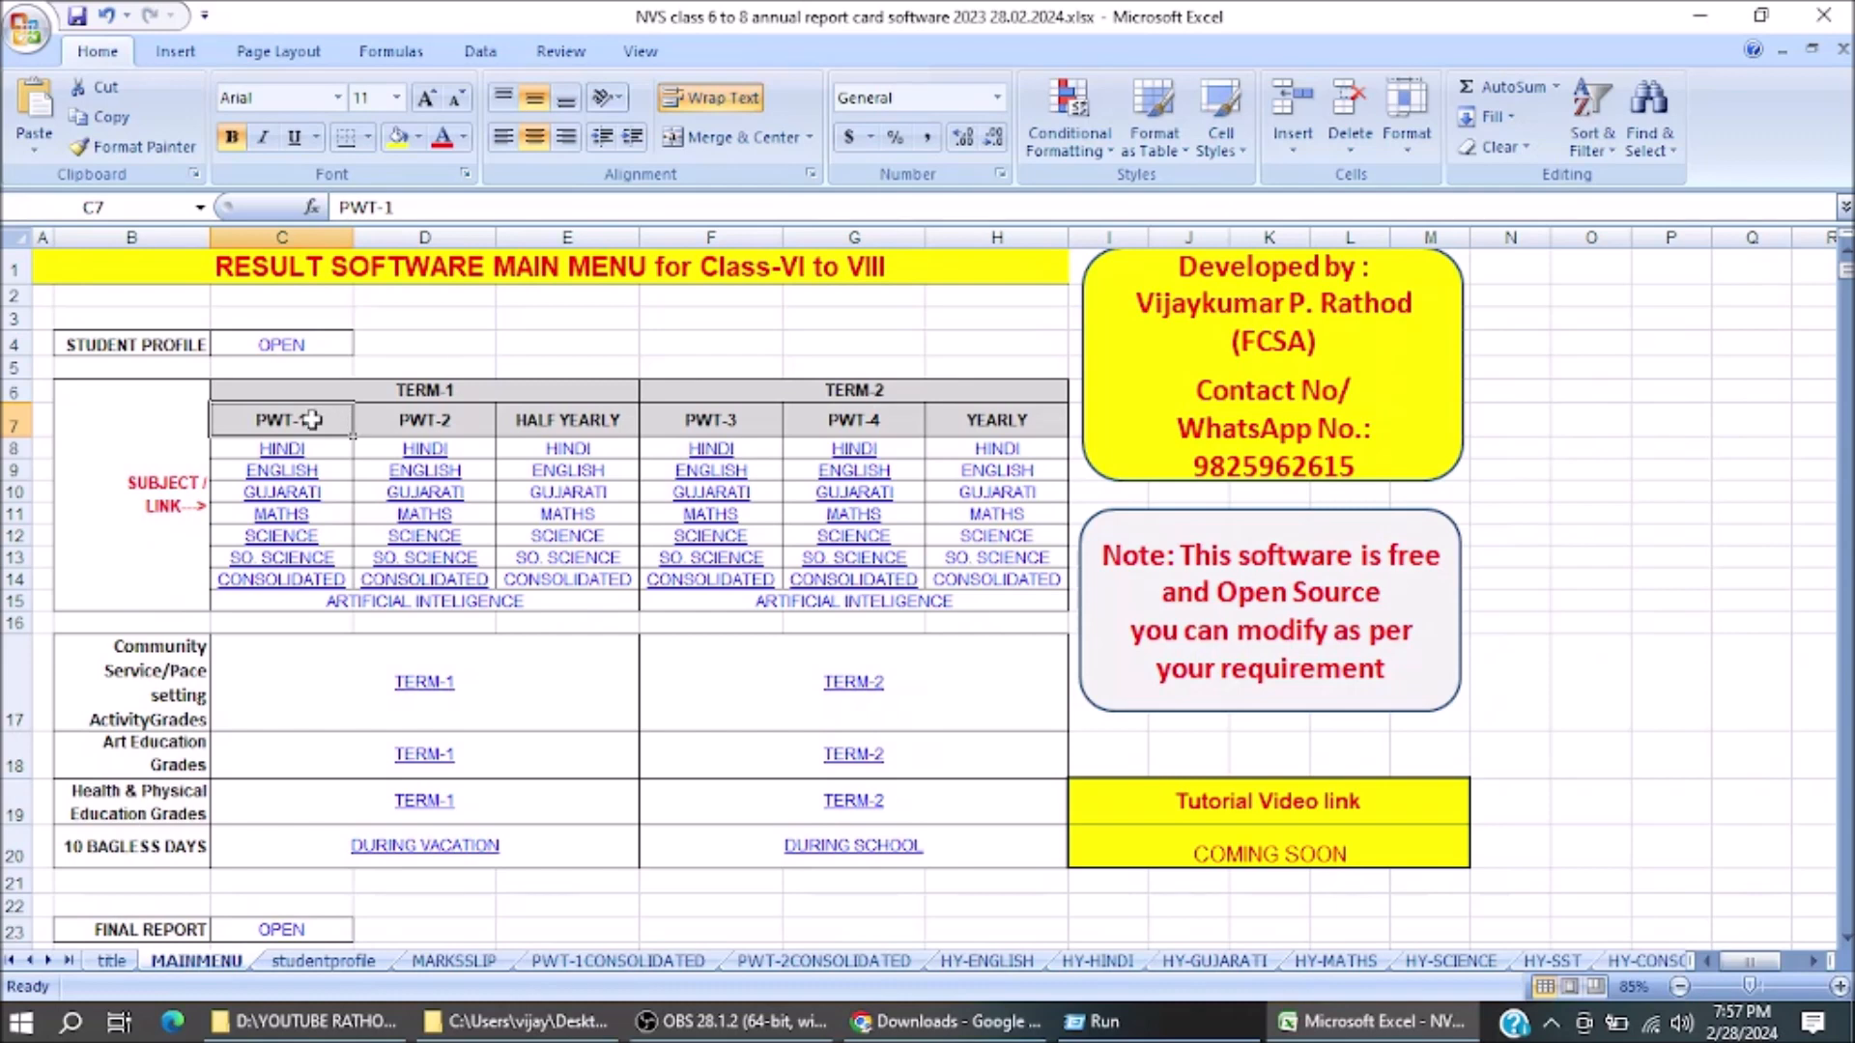
click(434, 419)
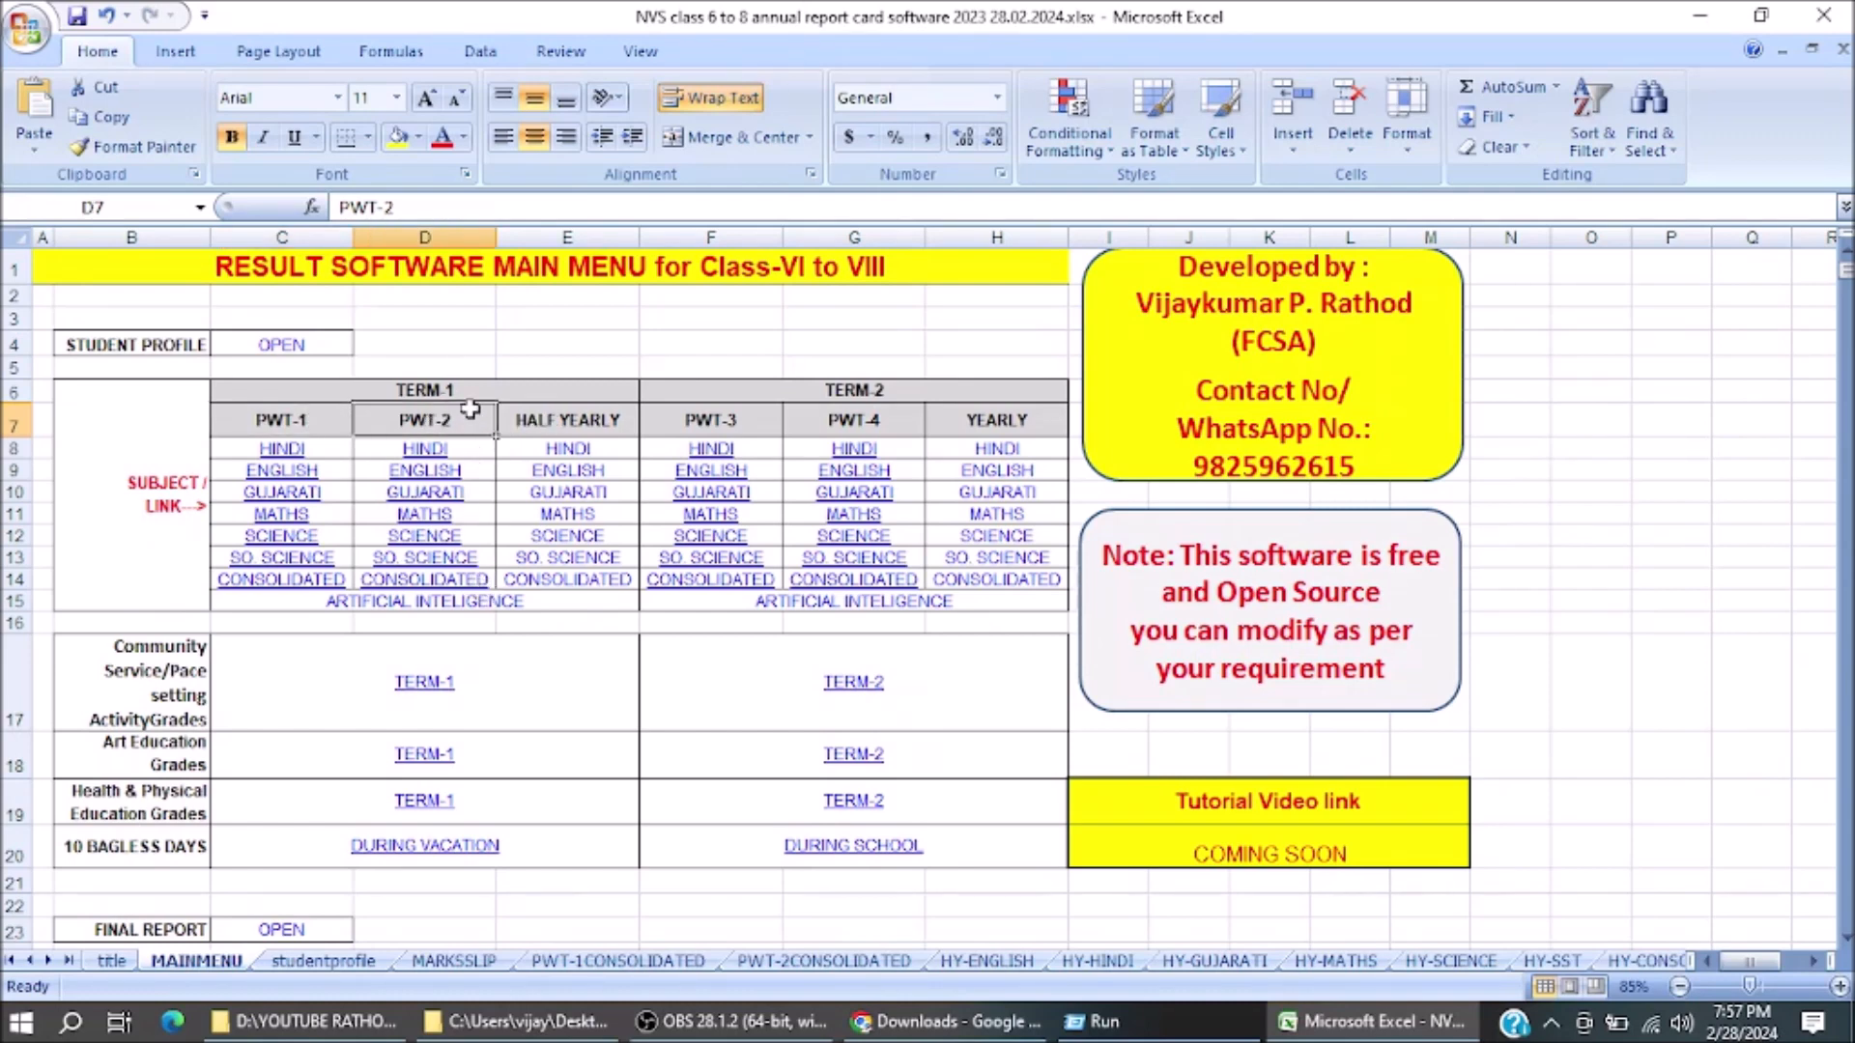
click(550, 422)
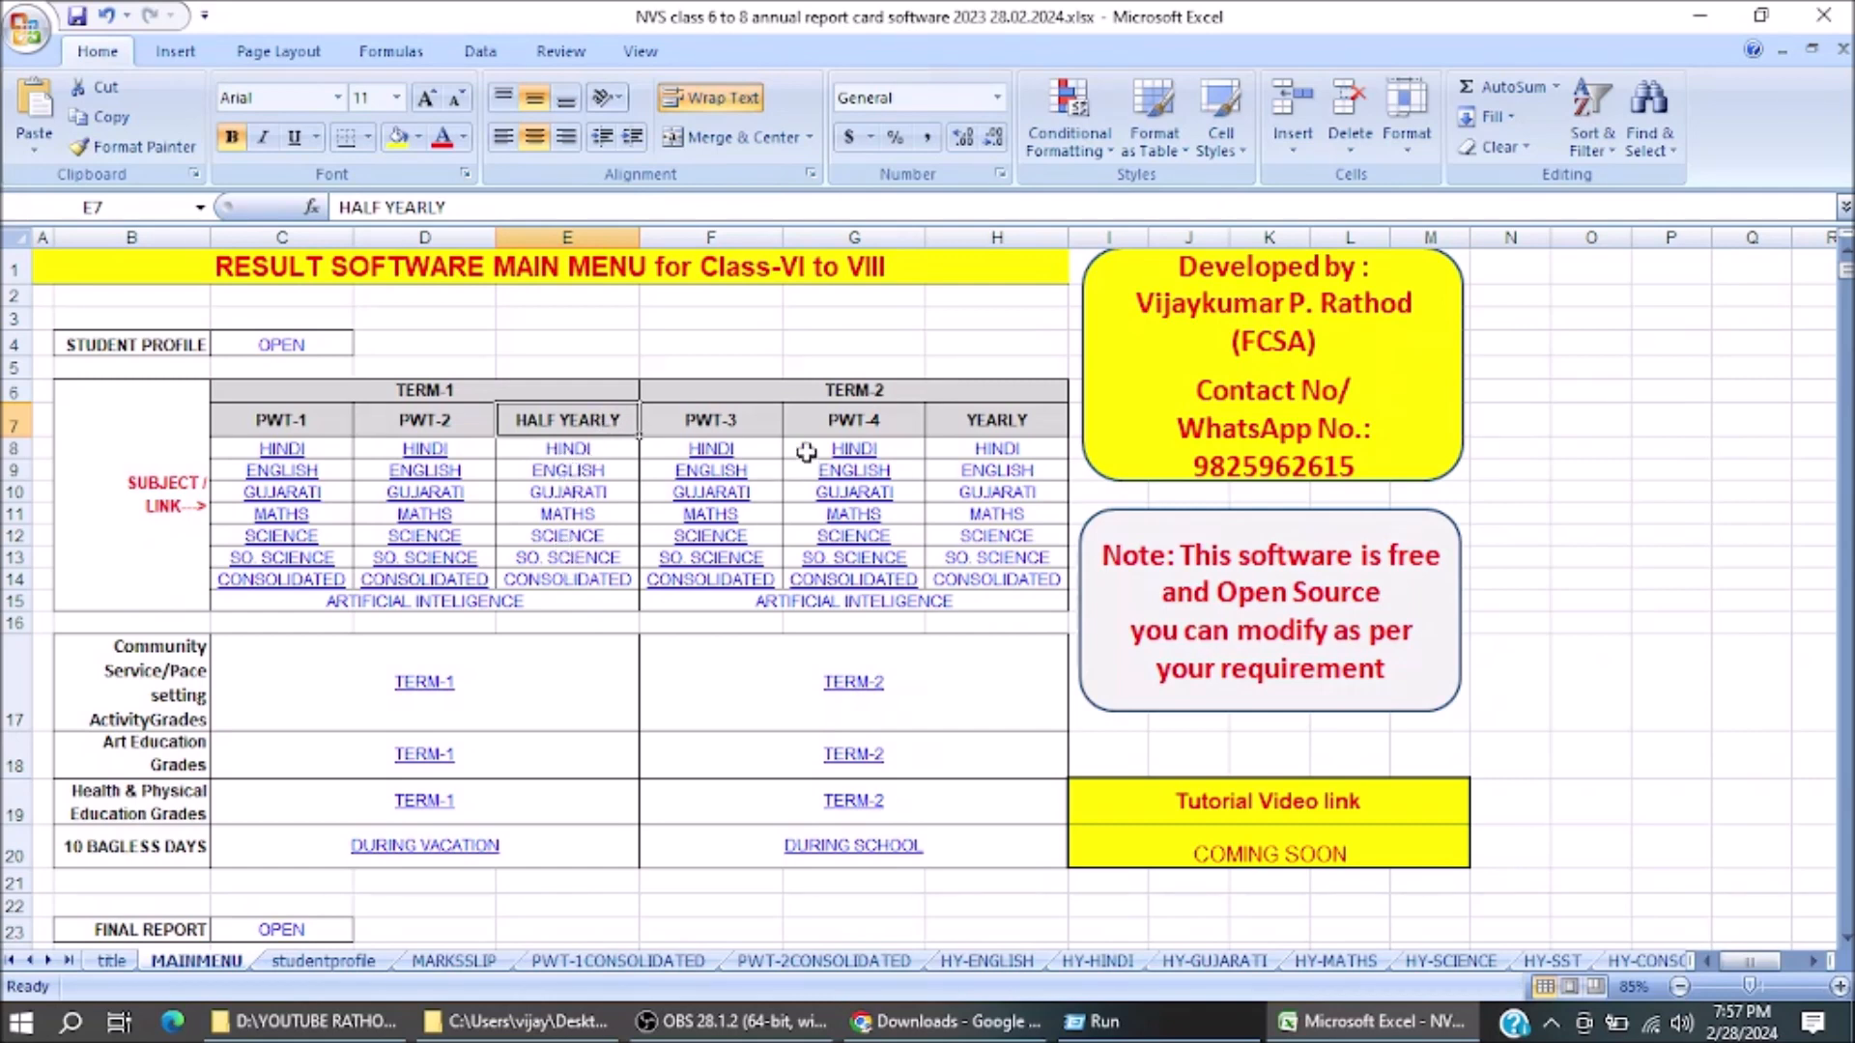
Review the Term-2 columns PWT-3, PWT-4 and Yearly in the main menu
click(793, 393)
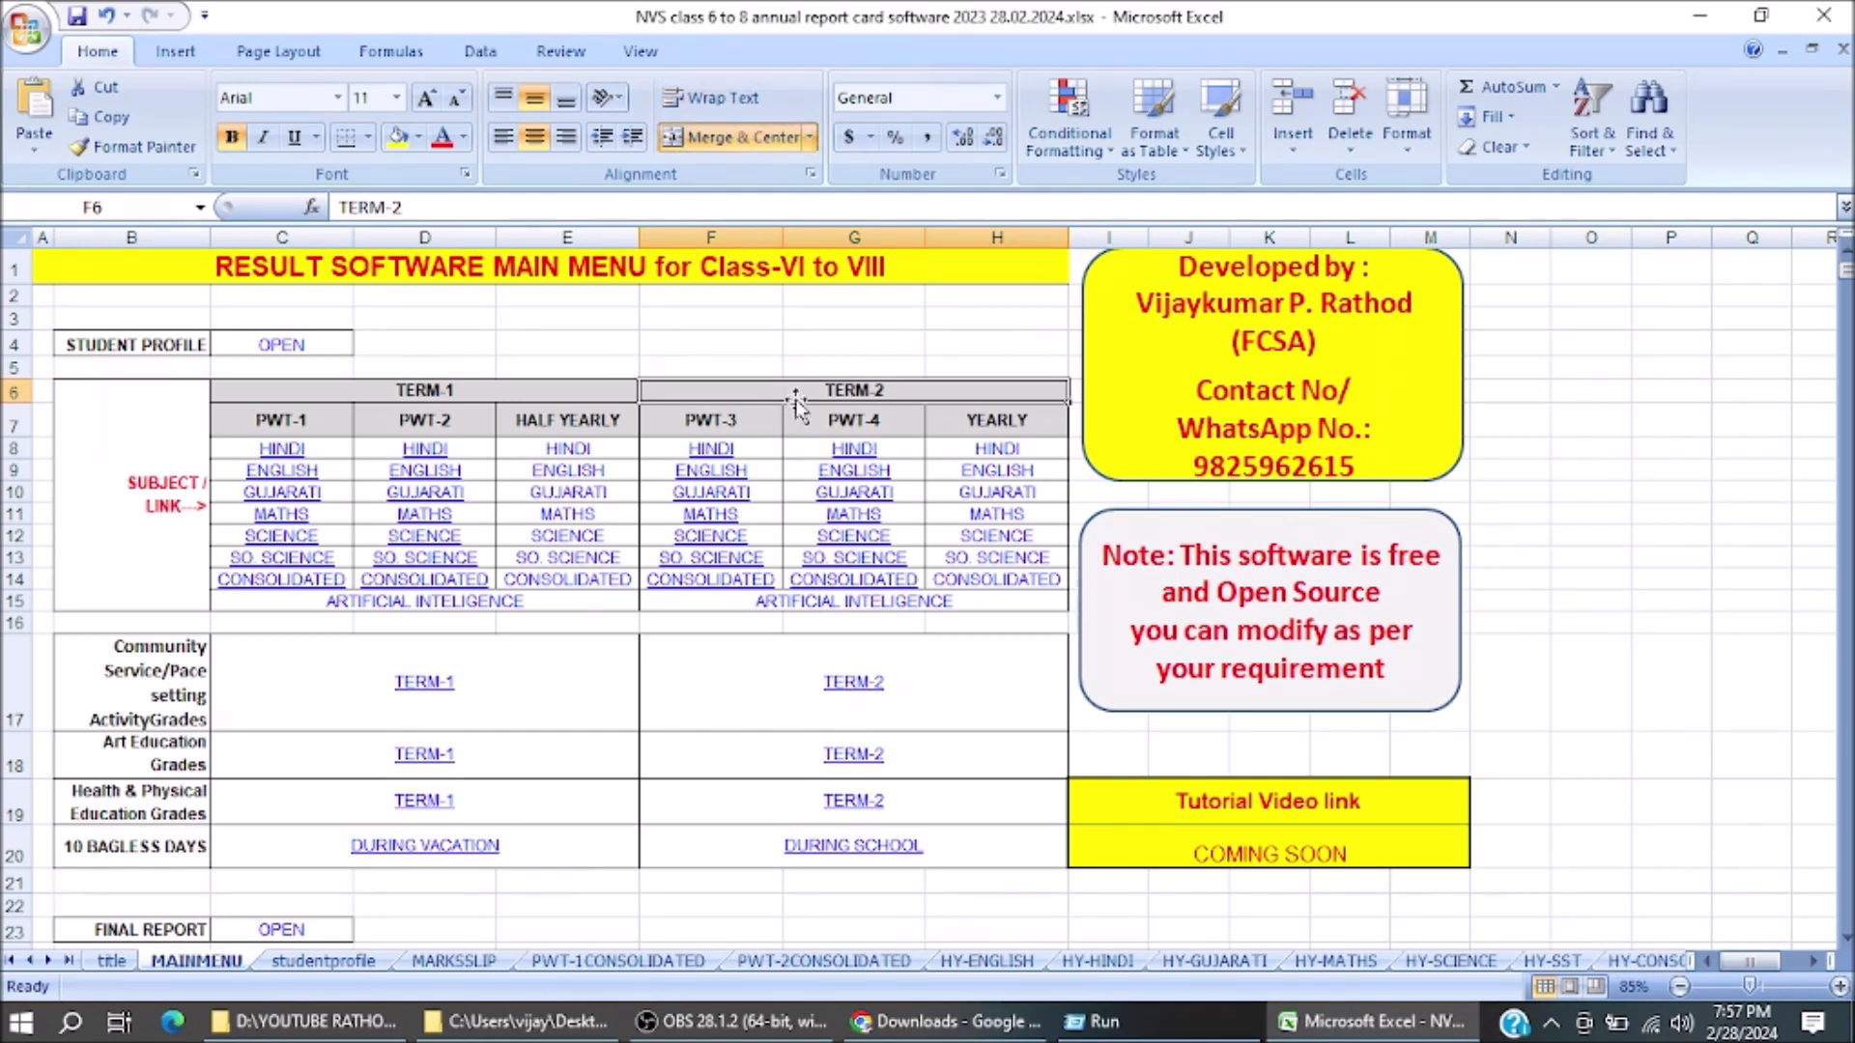
click(729, 420)
click(847, 422)
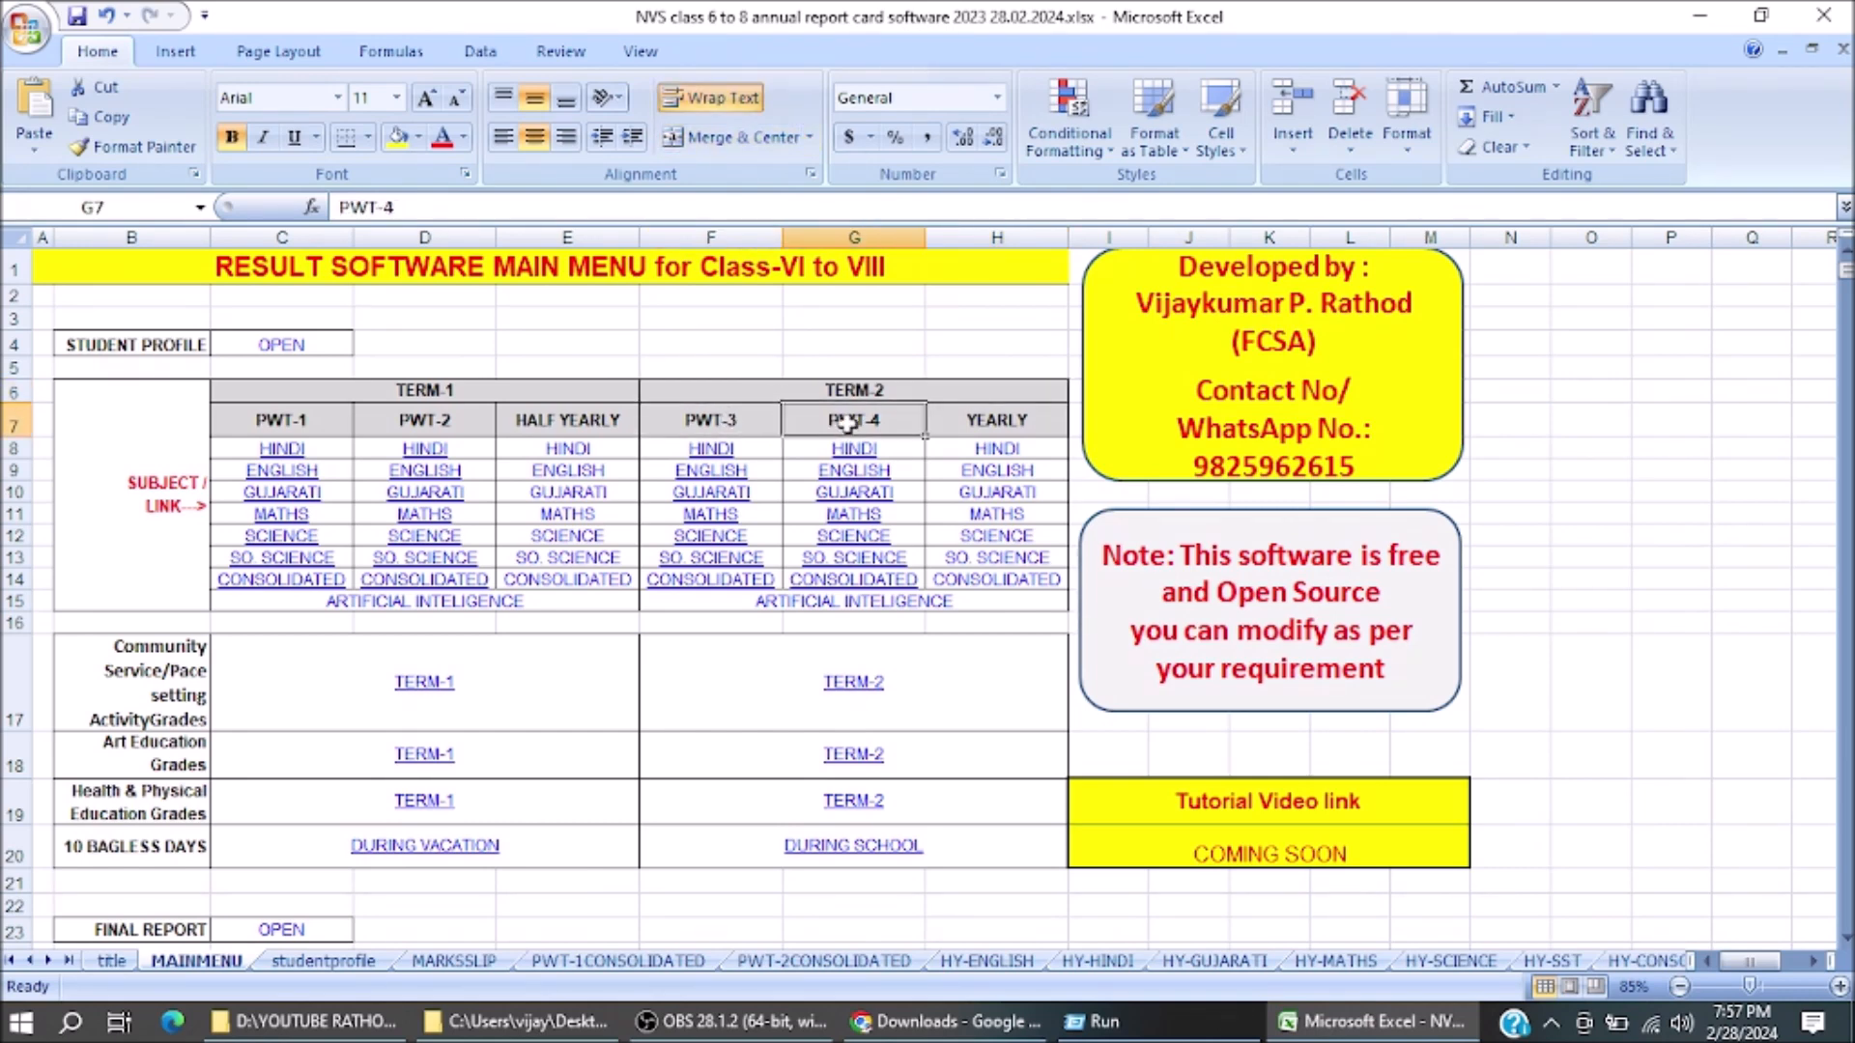
click(964, 421)
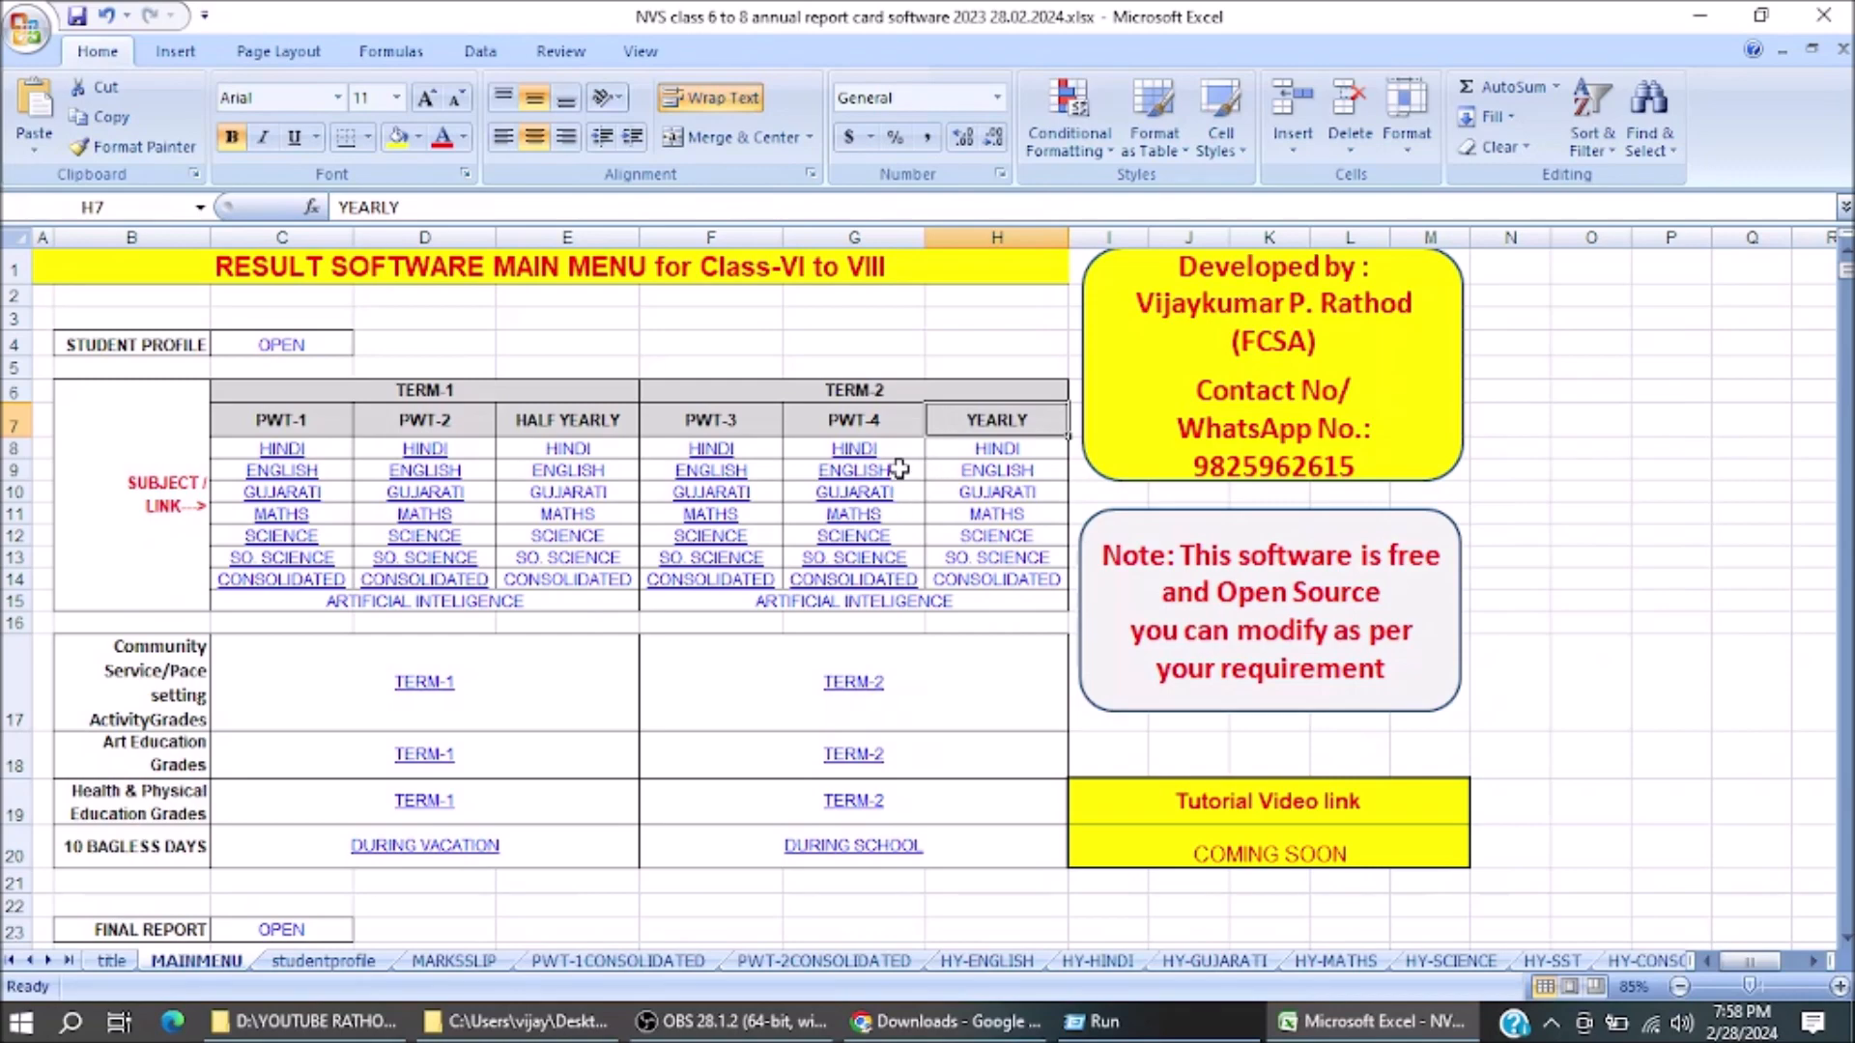
Review the main menu's activity and education grade rows, 10 Bagless Days, Final Report and Mark Slip entries
click(162, 674)
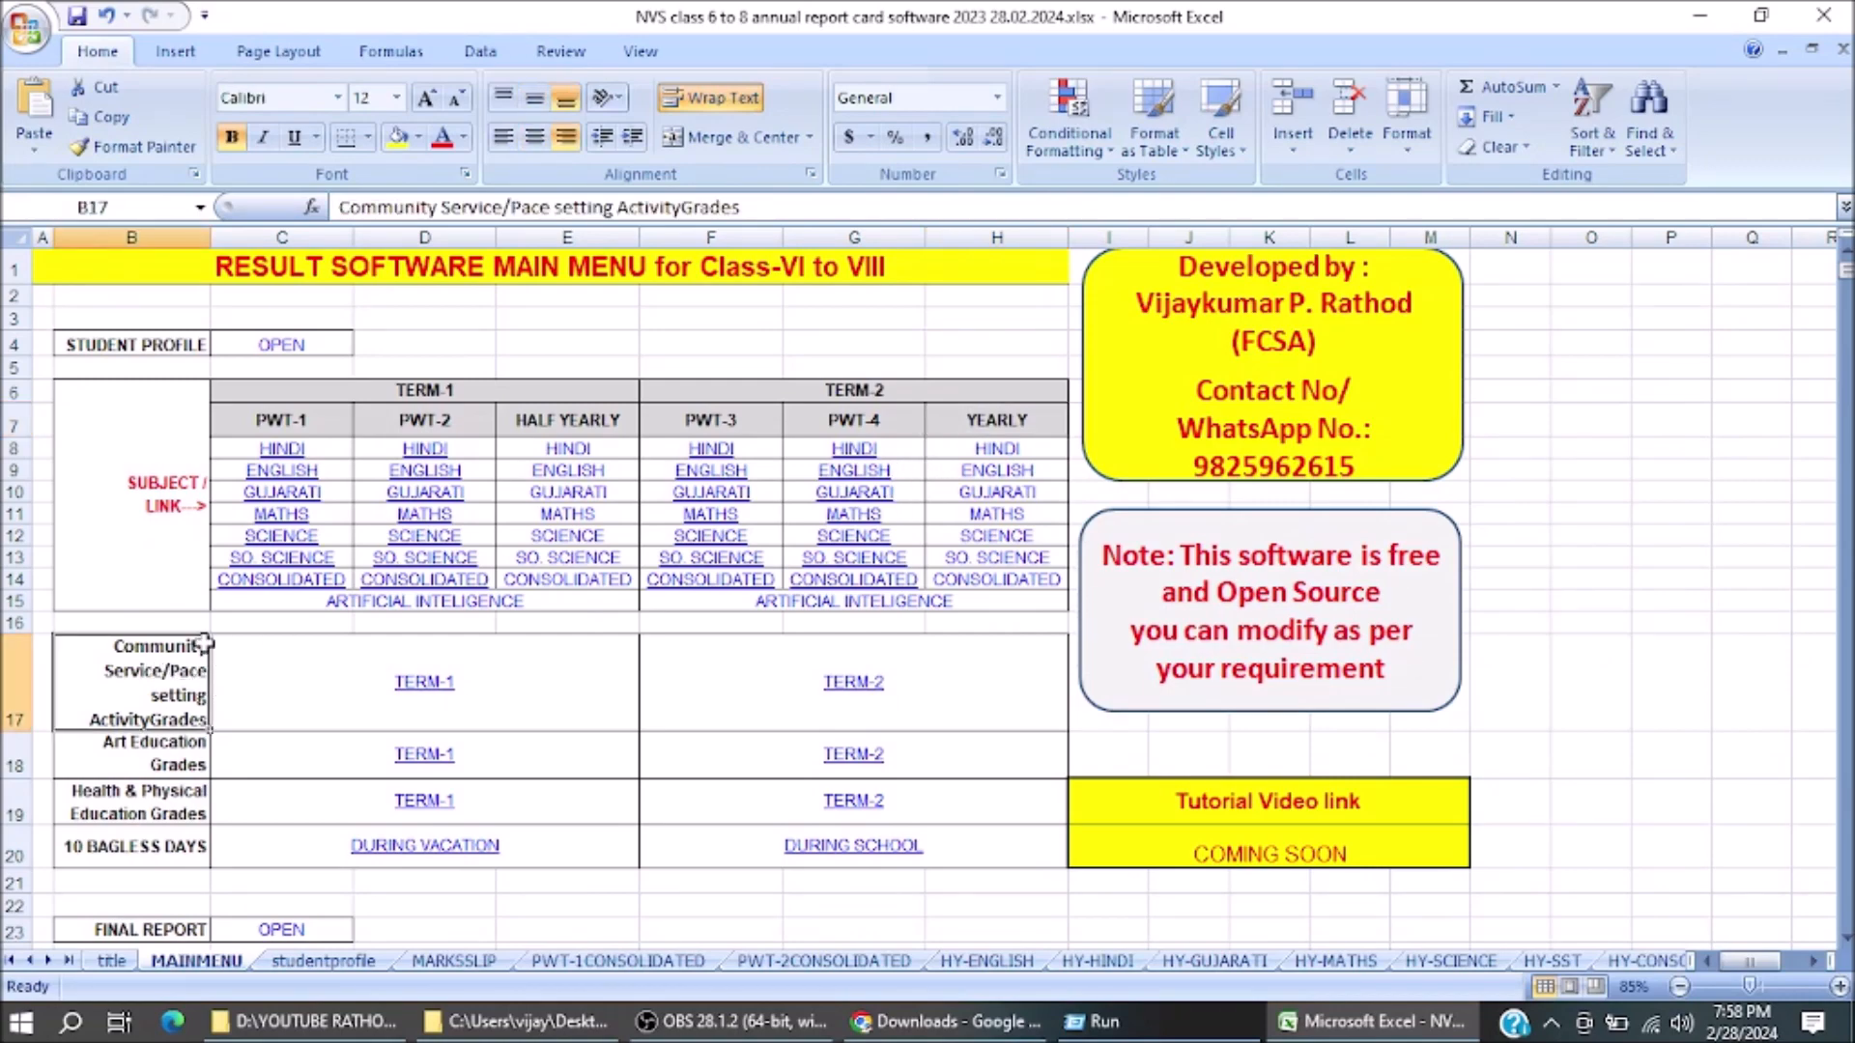
scroll(223, 637, down, 1)
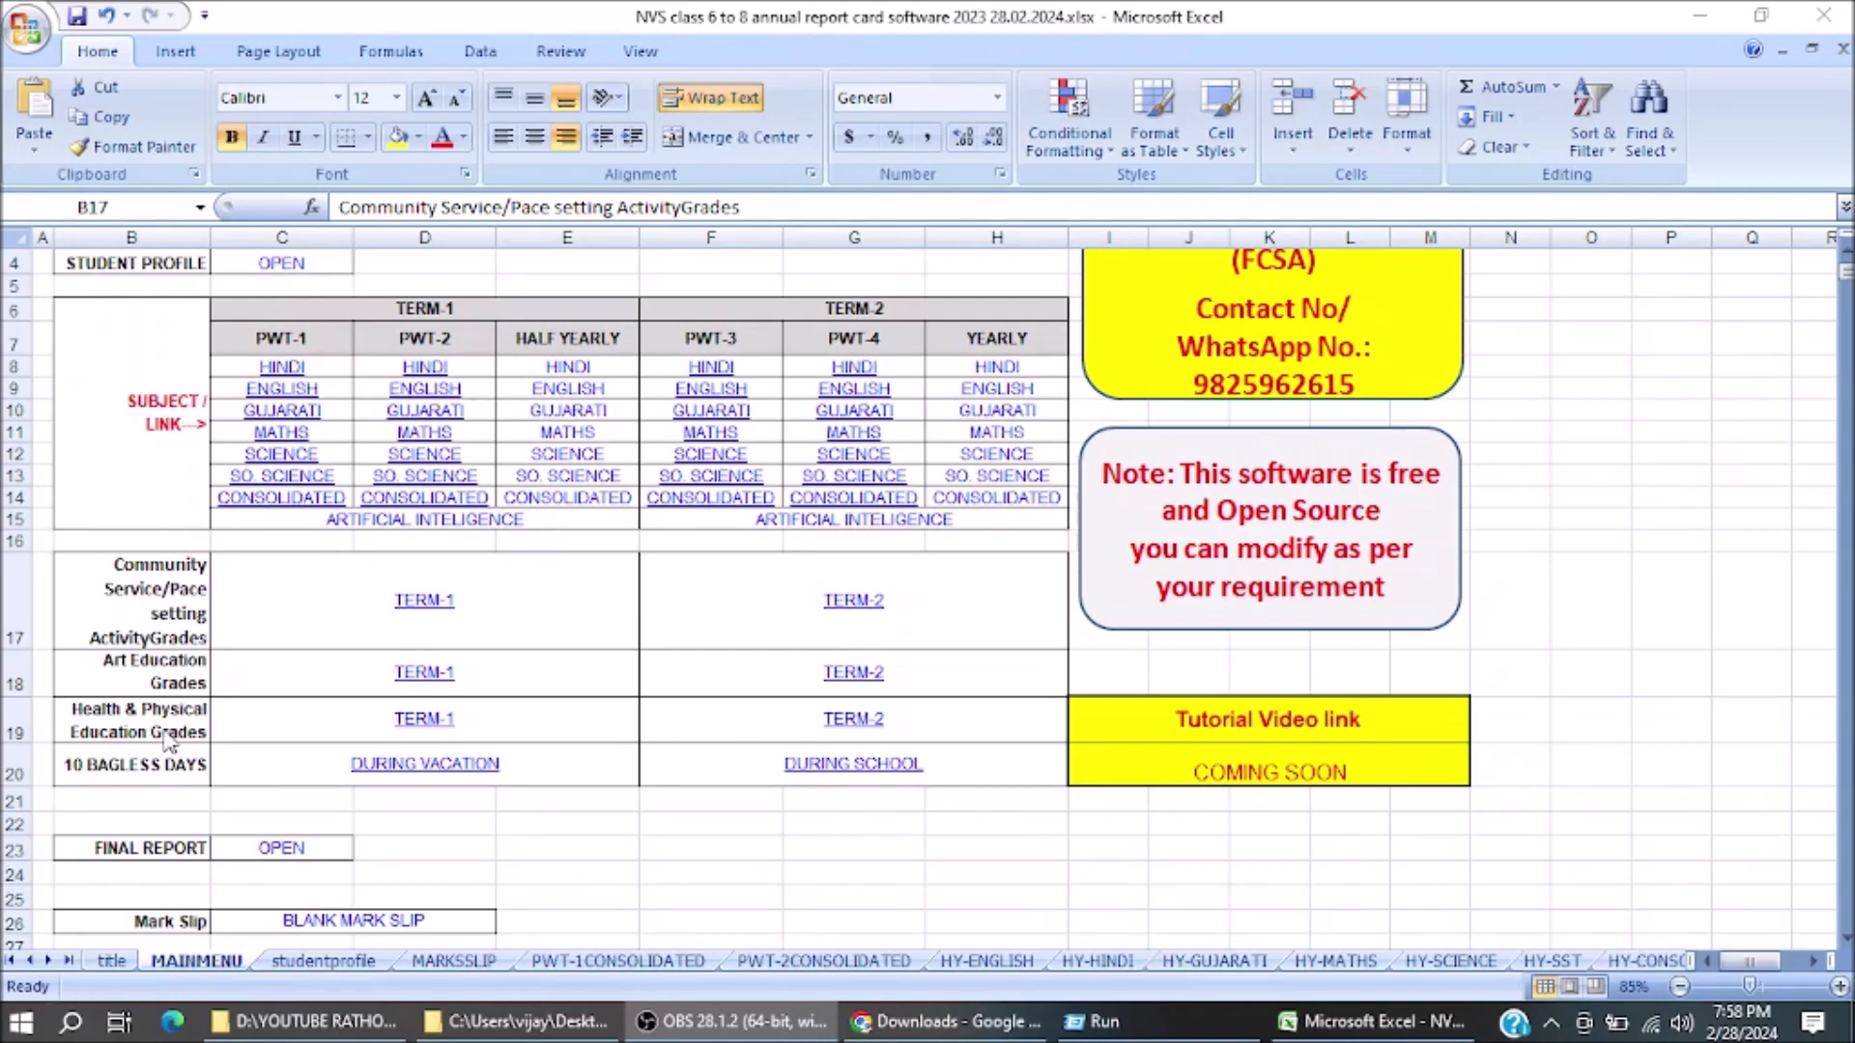
click(102, 710)
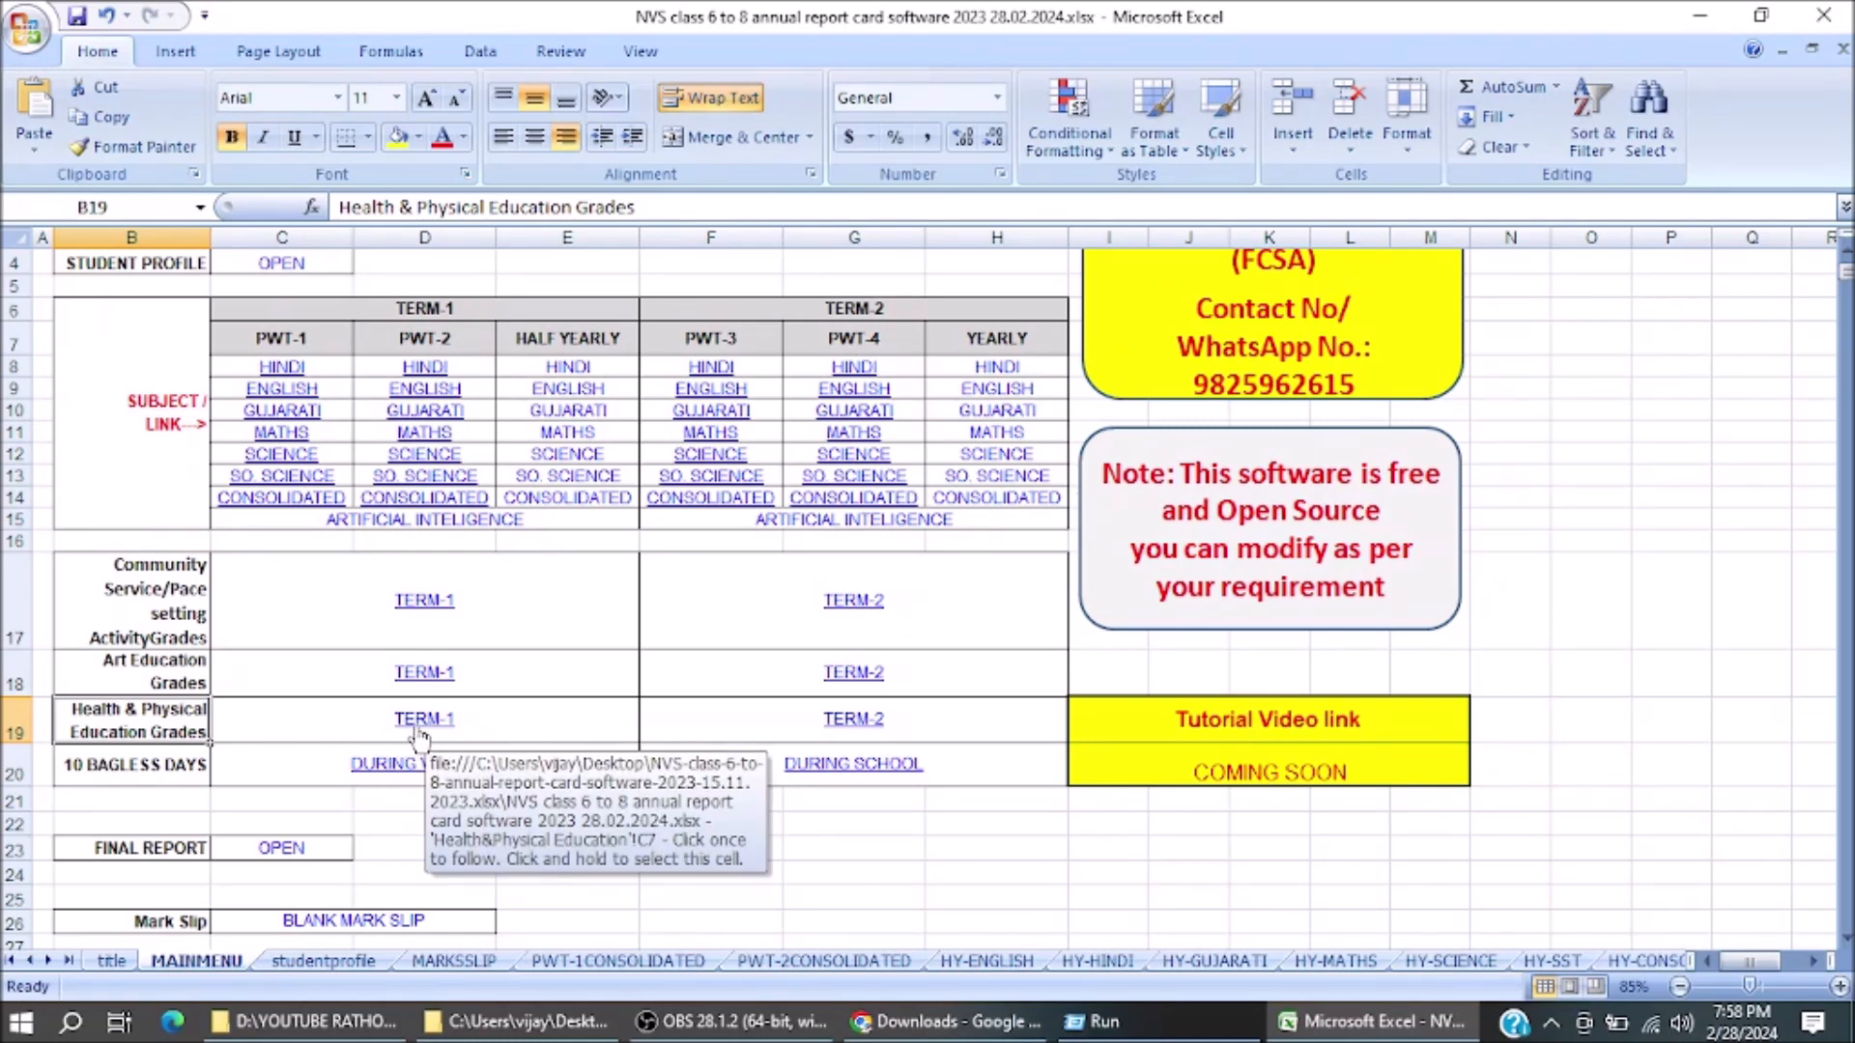
click(132, 768)
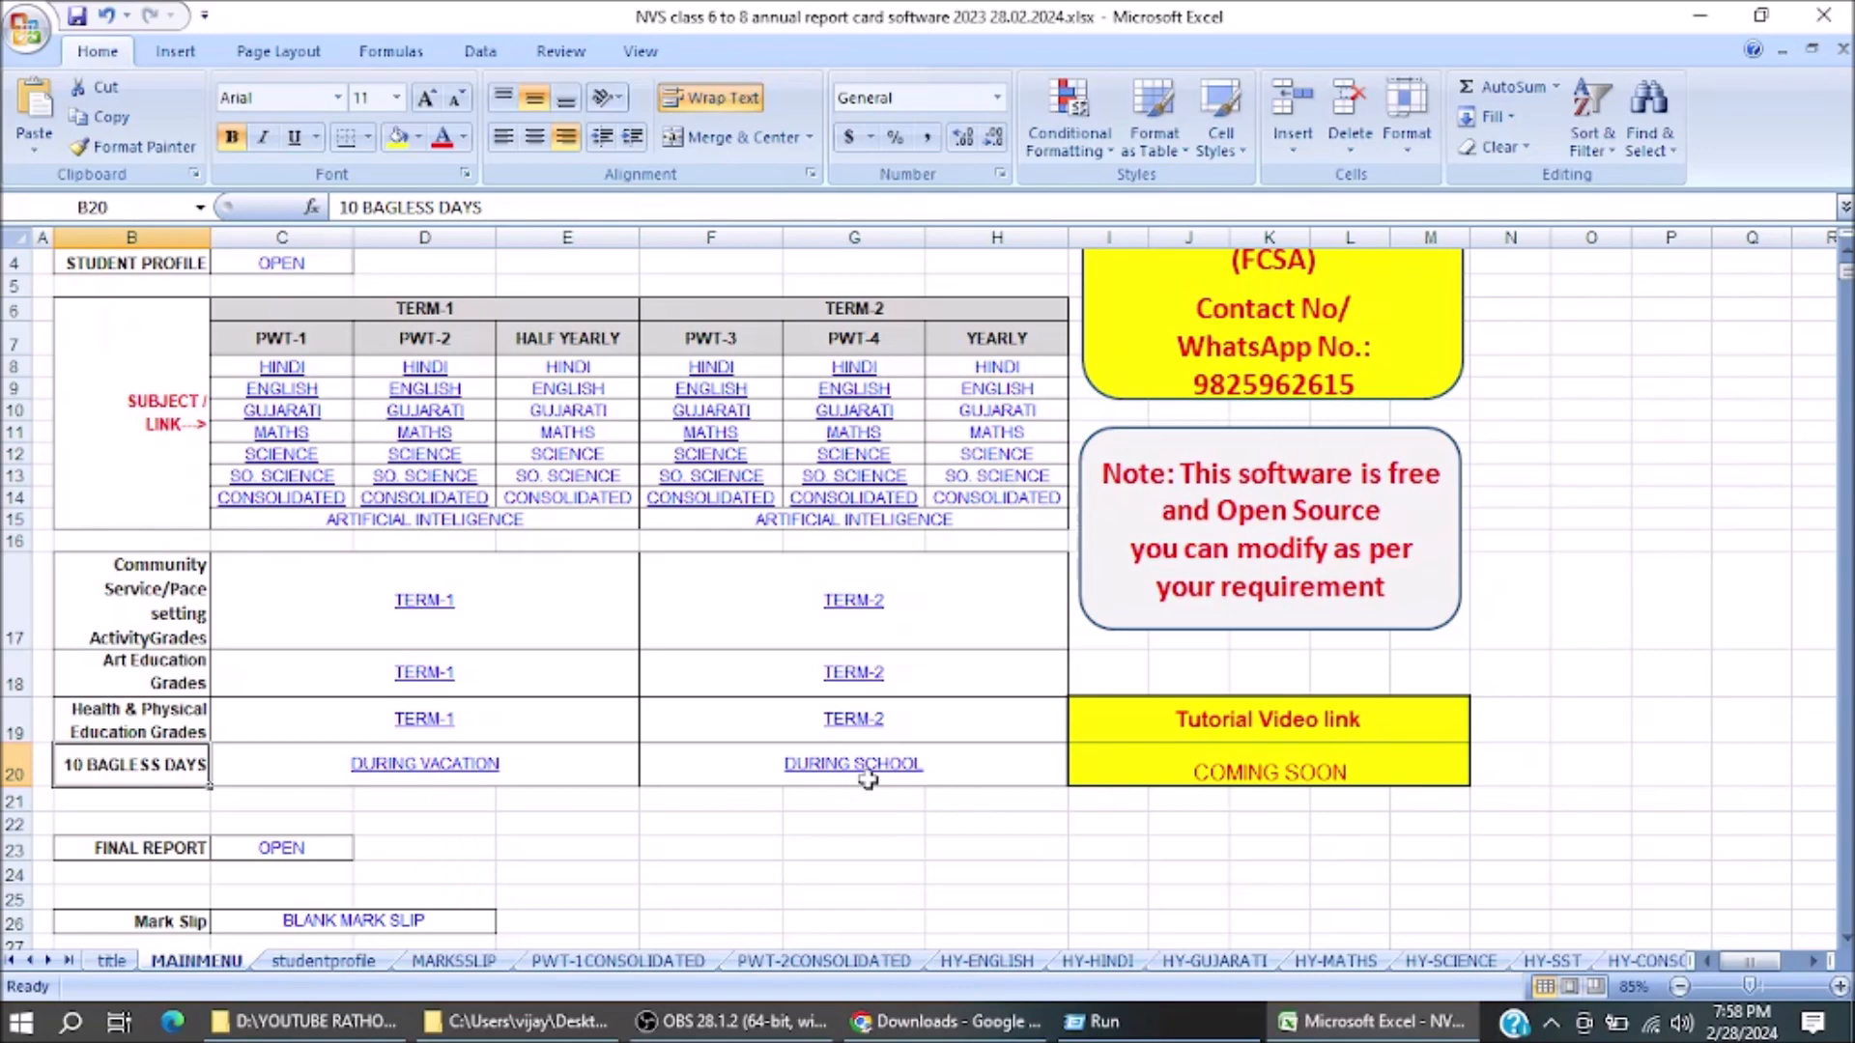
scroll(533, 826, down, 2)
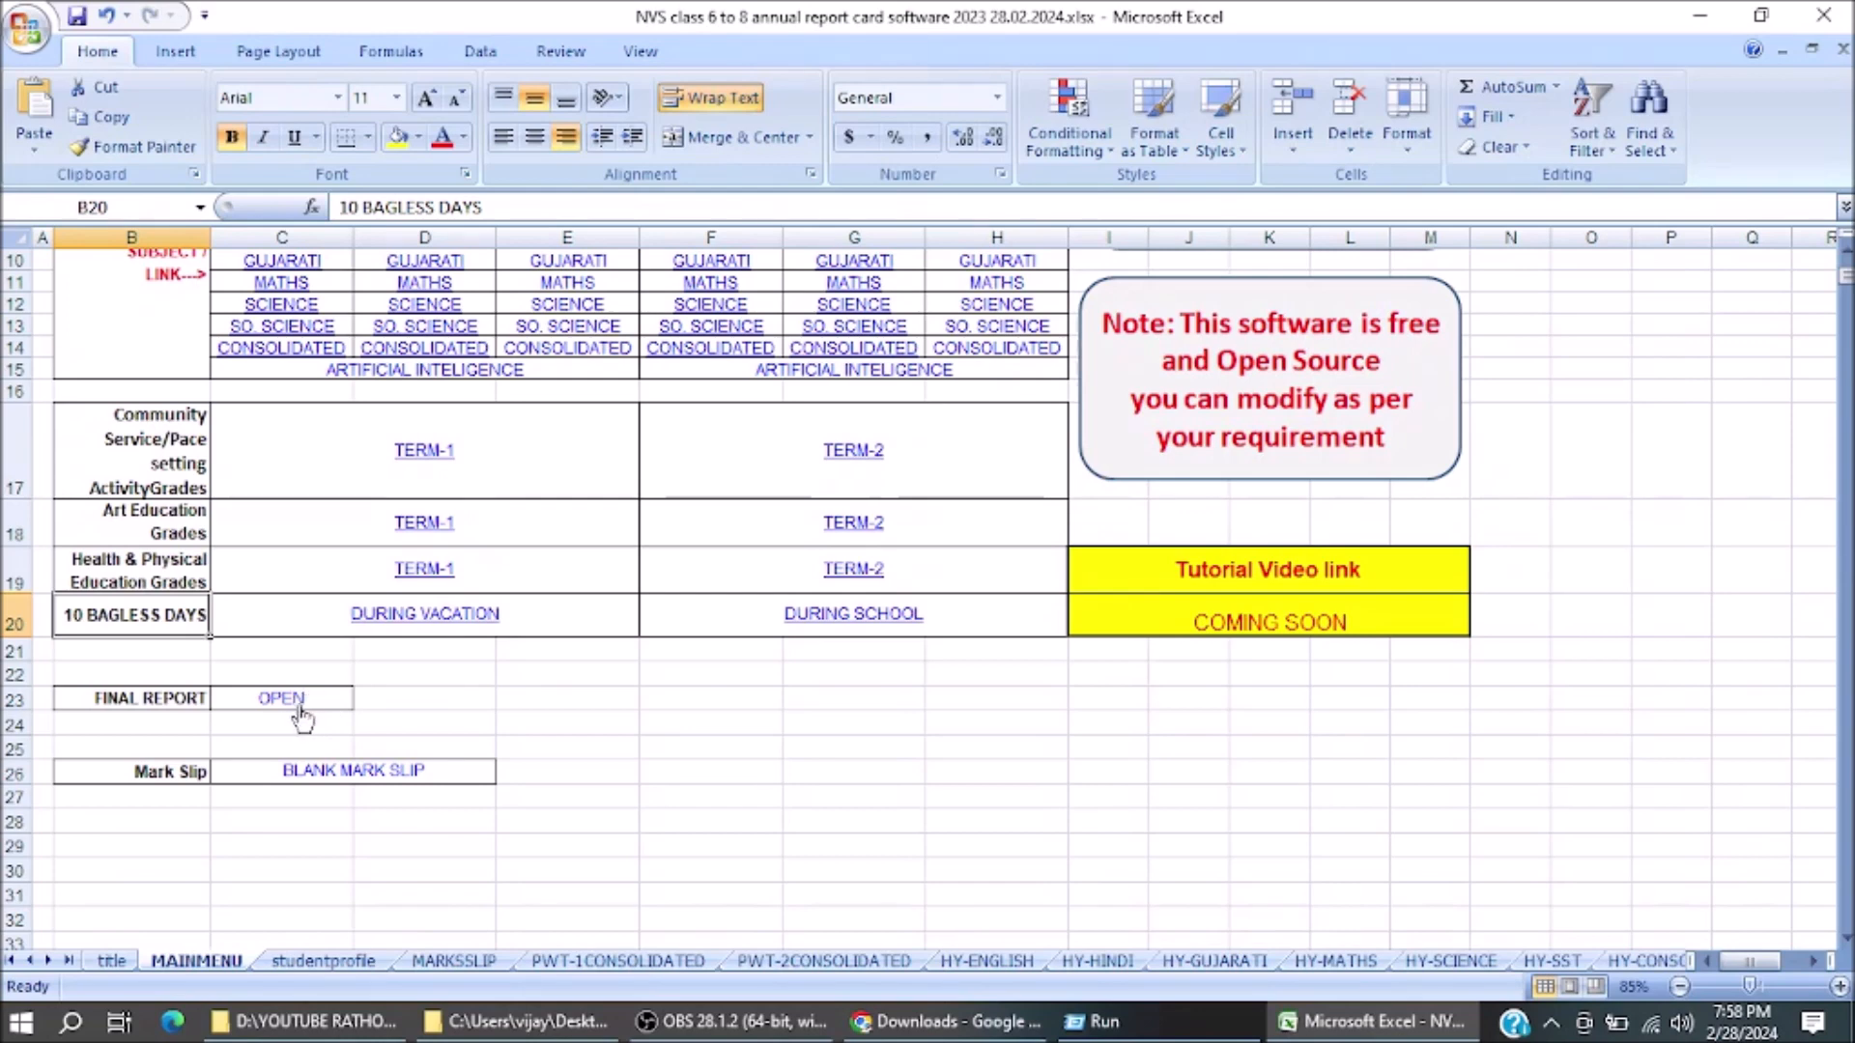
click(385, 708)
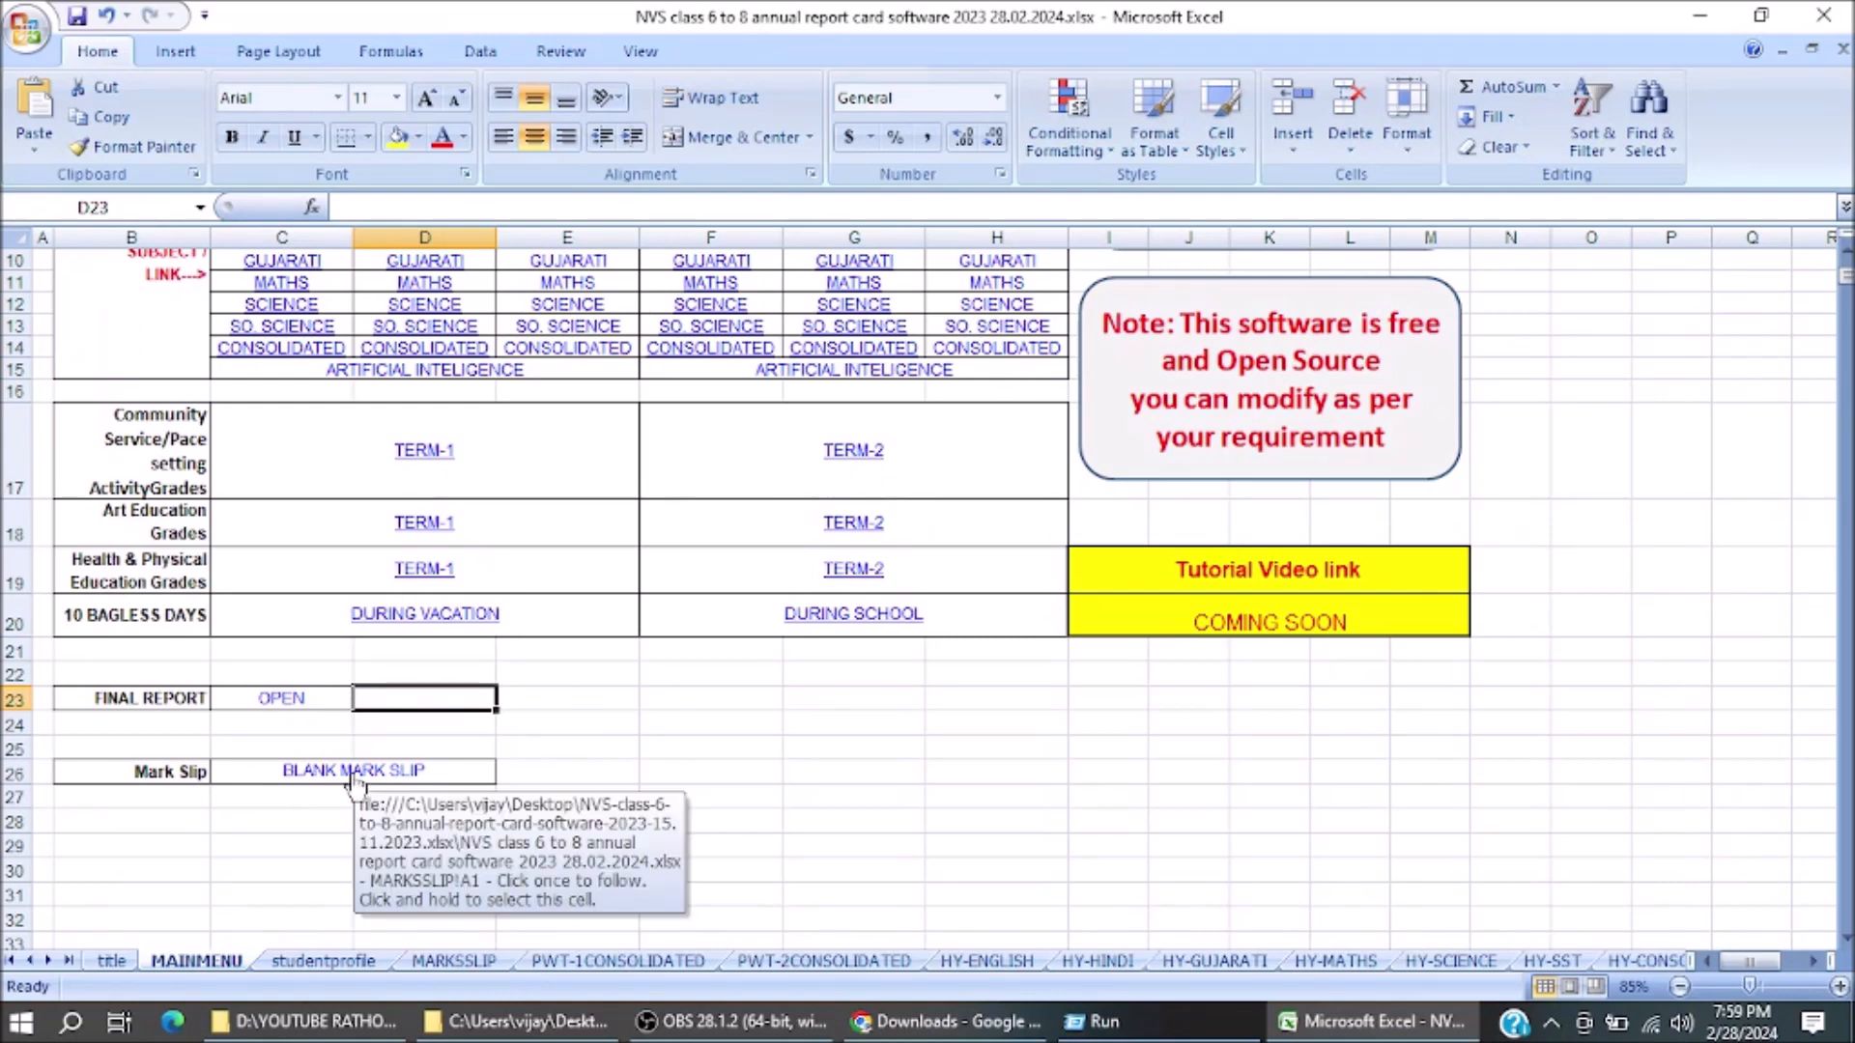
Open the studentprofile sheet and review its mandatory columns from Sr. No. and Roll No. through the parents' names and DOB
click(324, 961)
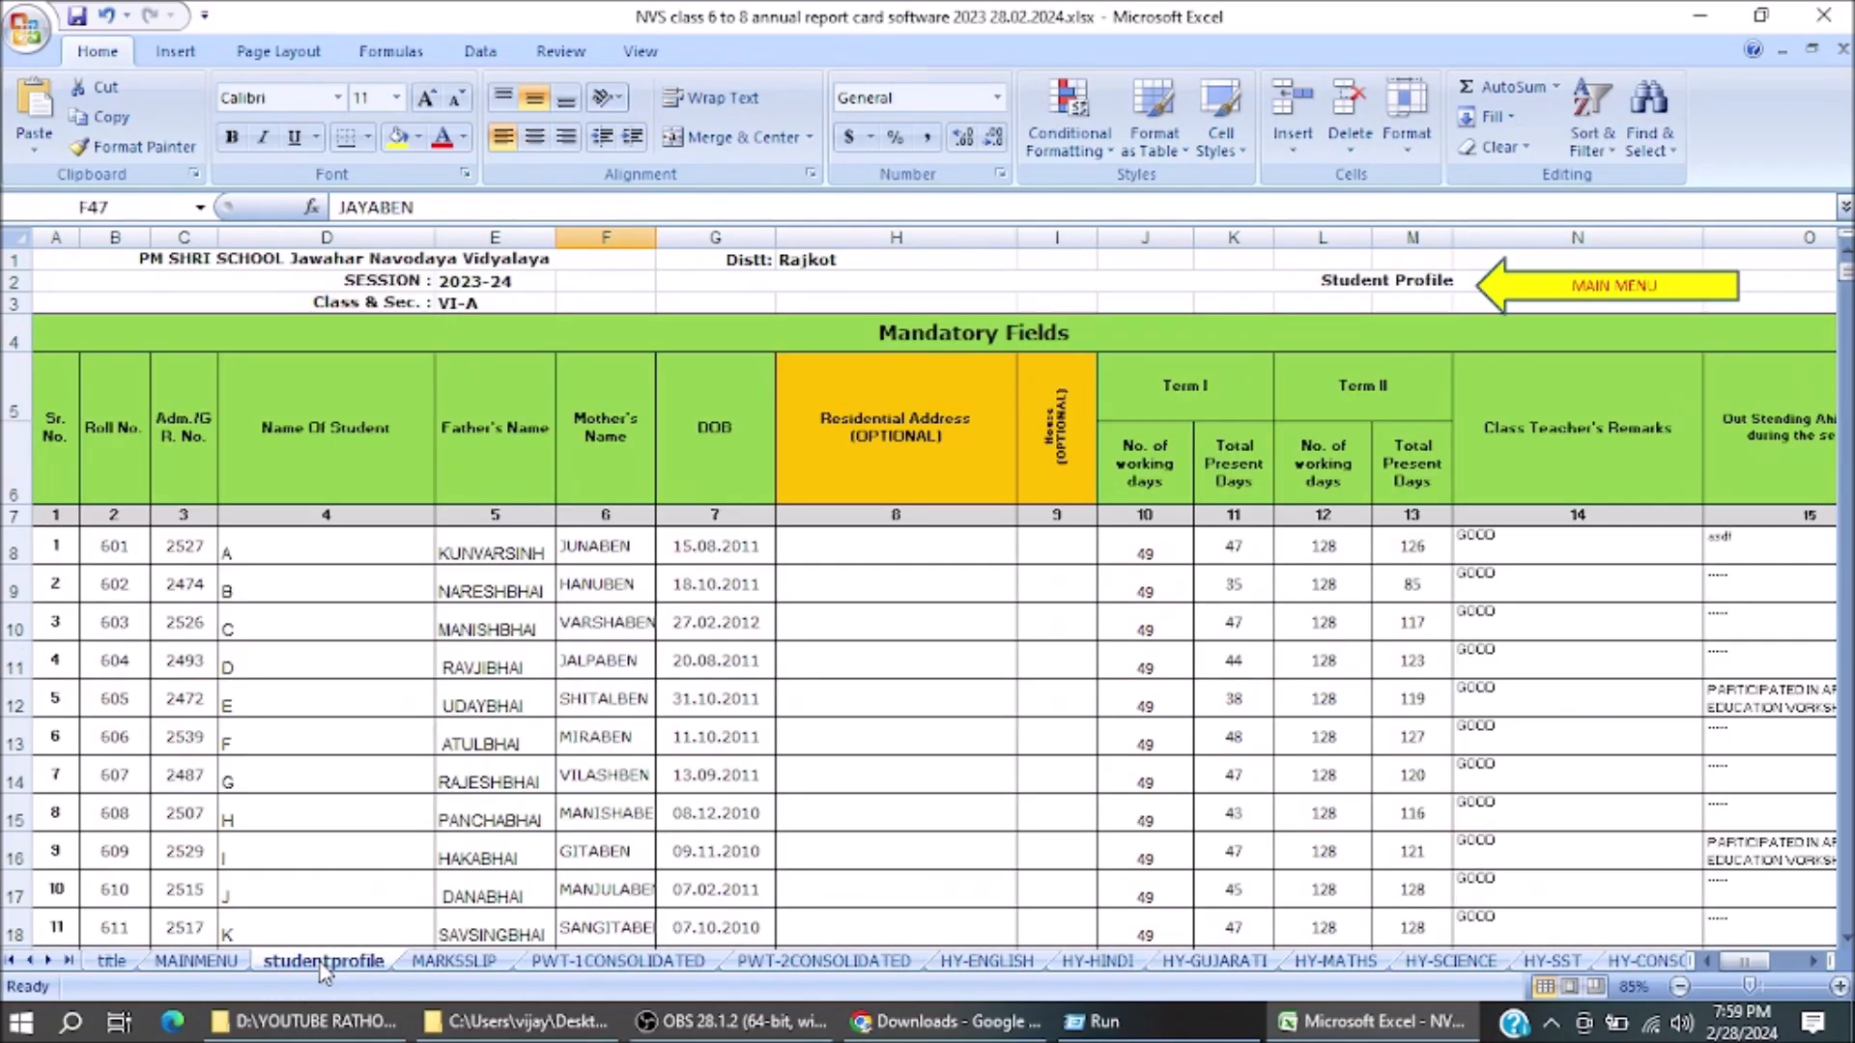
click(308, 428)
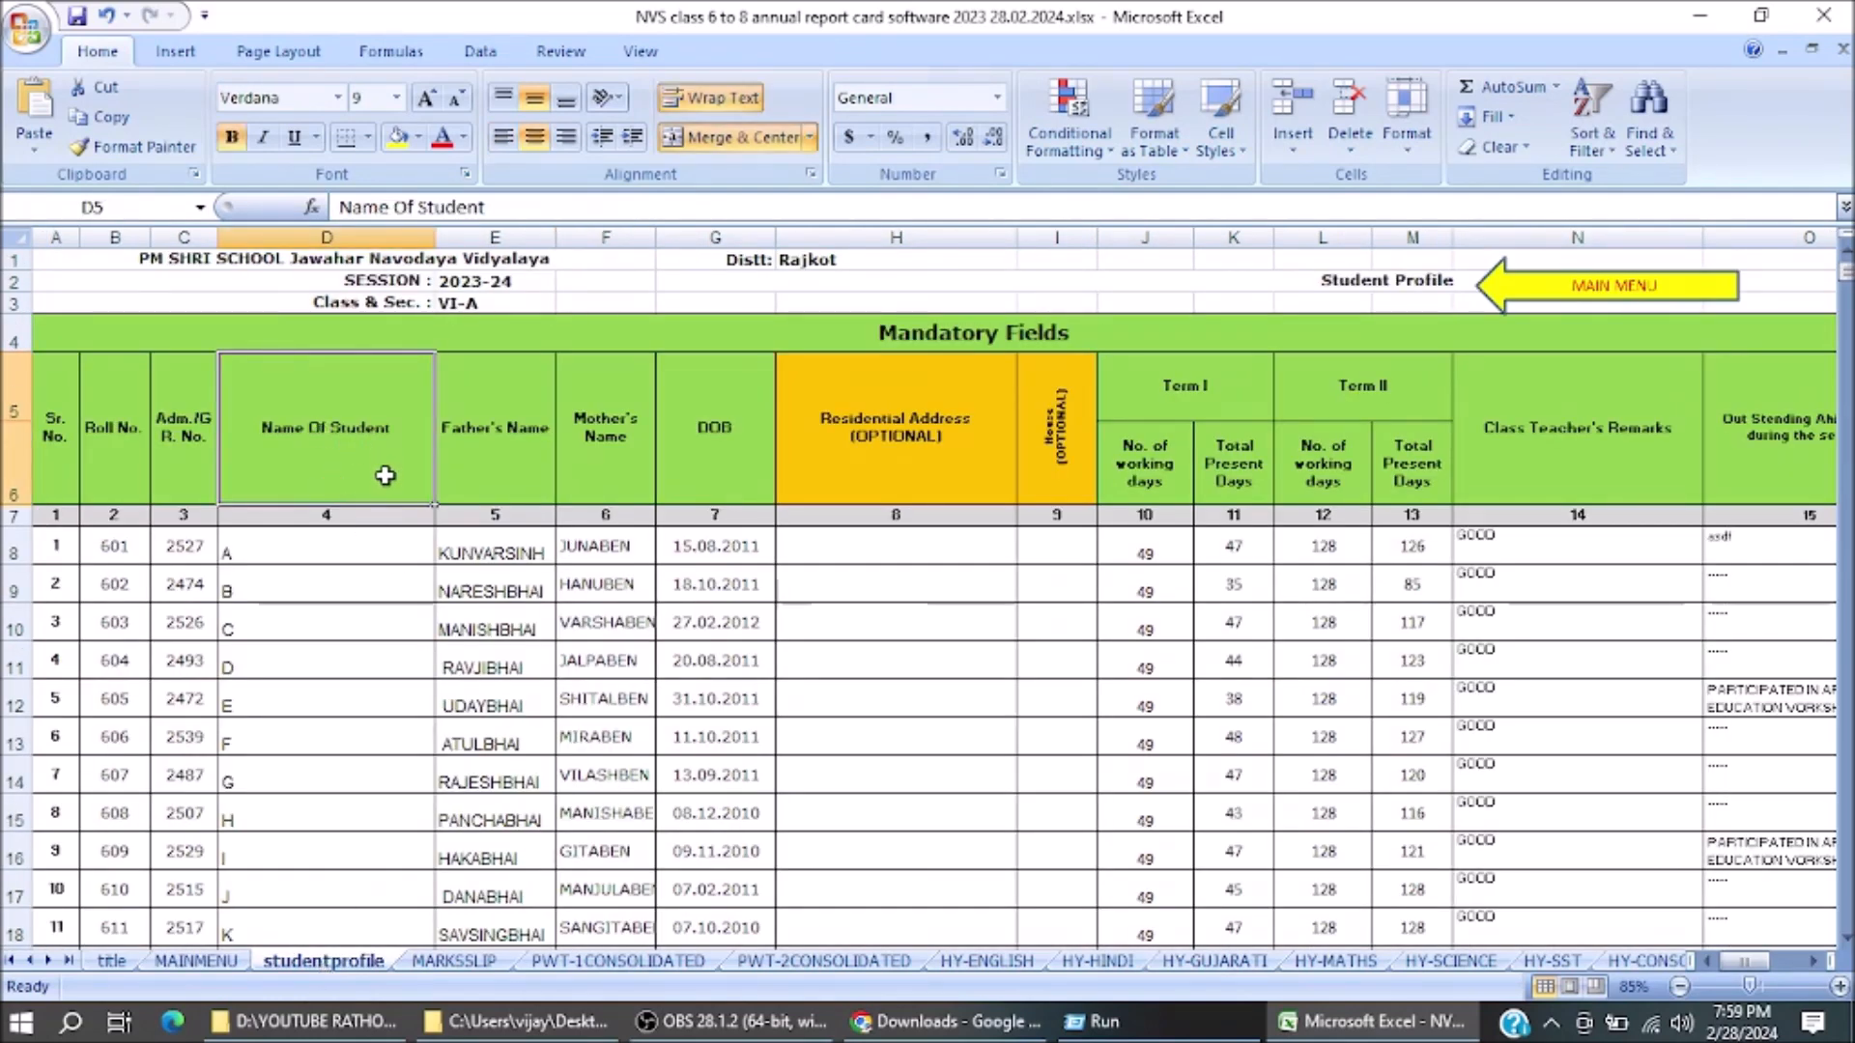
click(485, 450)
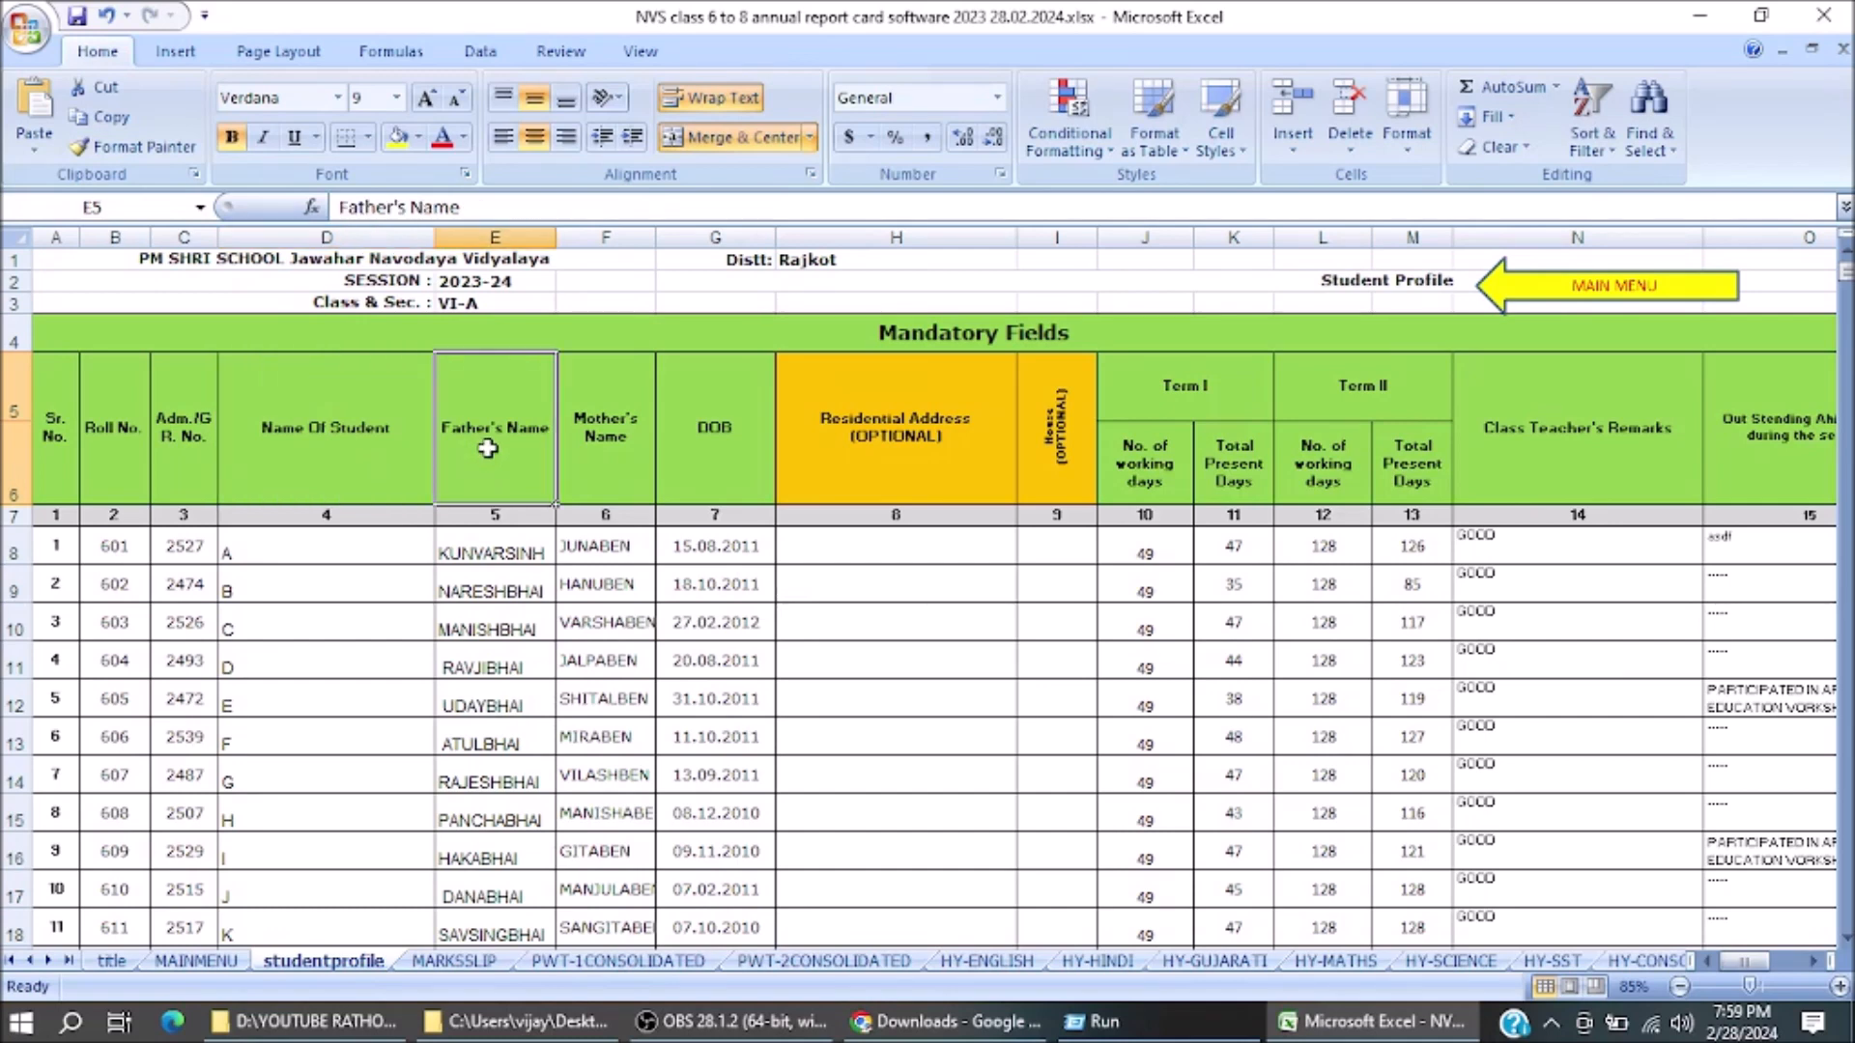
click(58, 437)
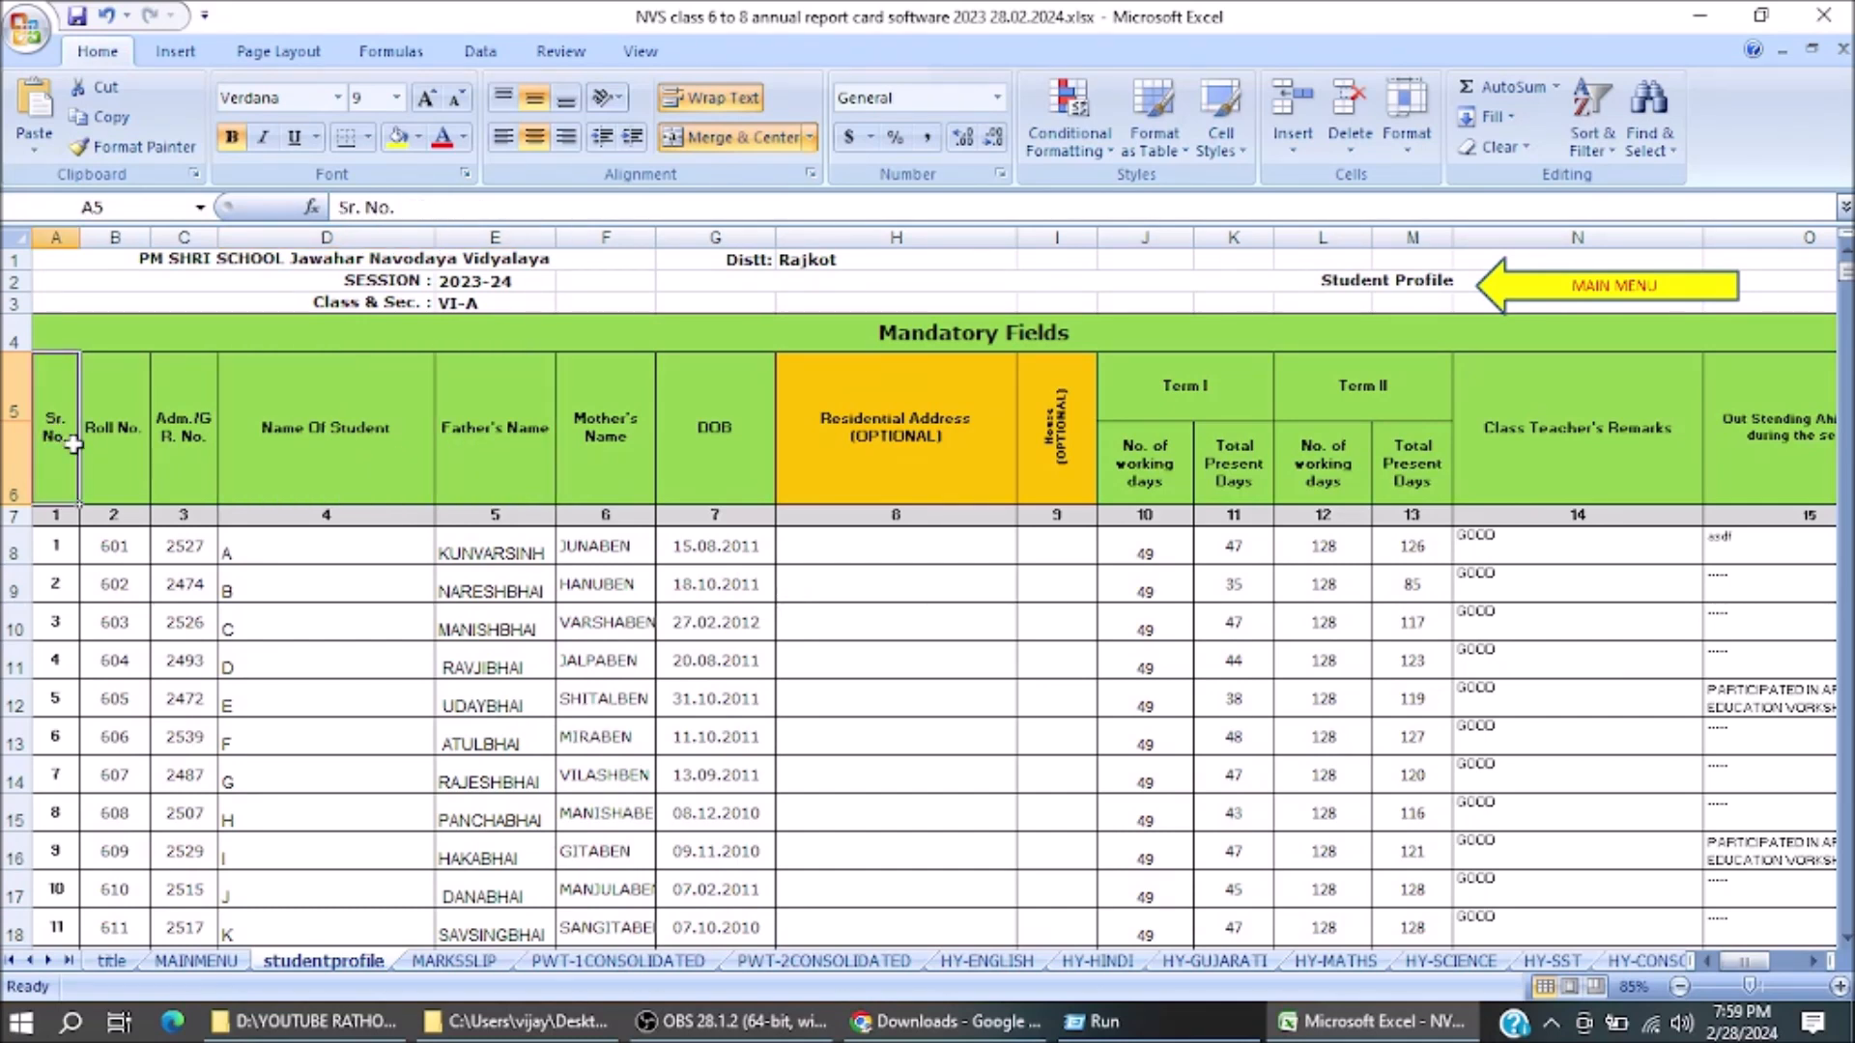
click(128, 459)
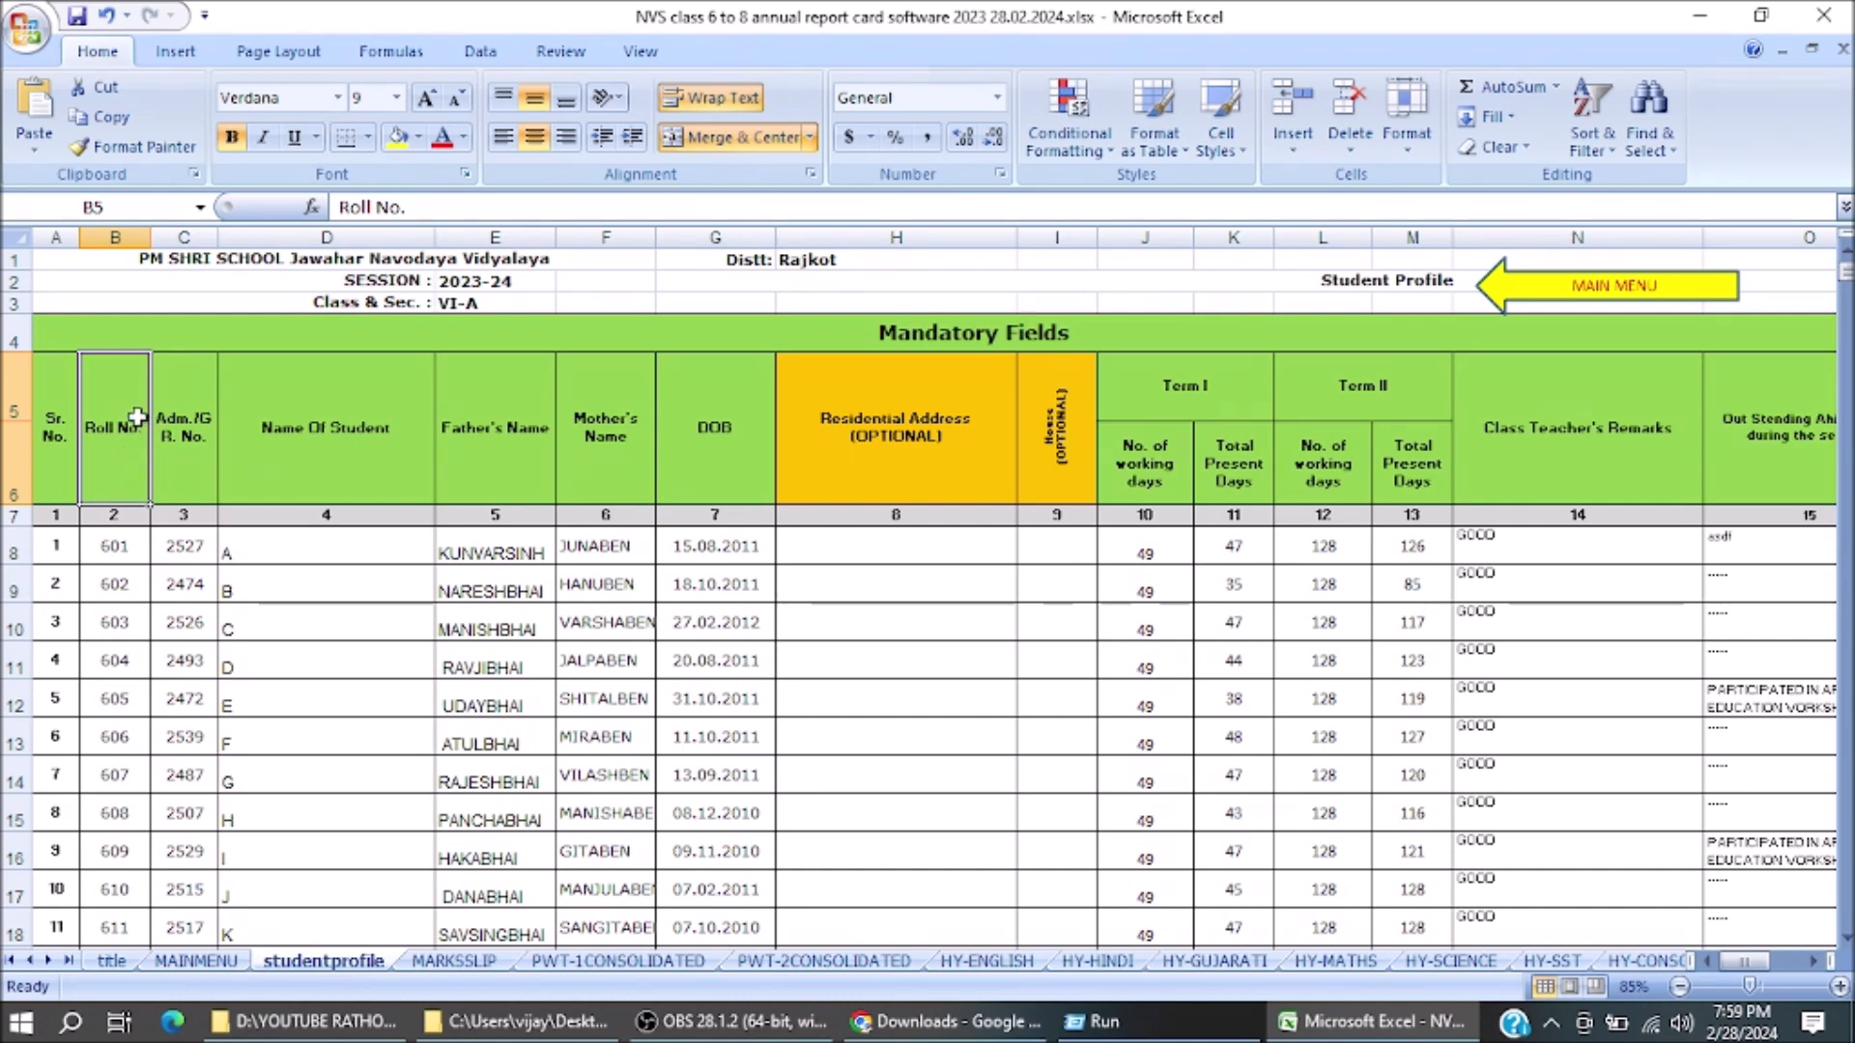
click(183, 430)
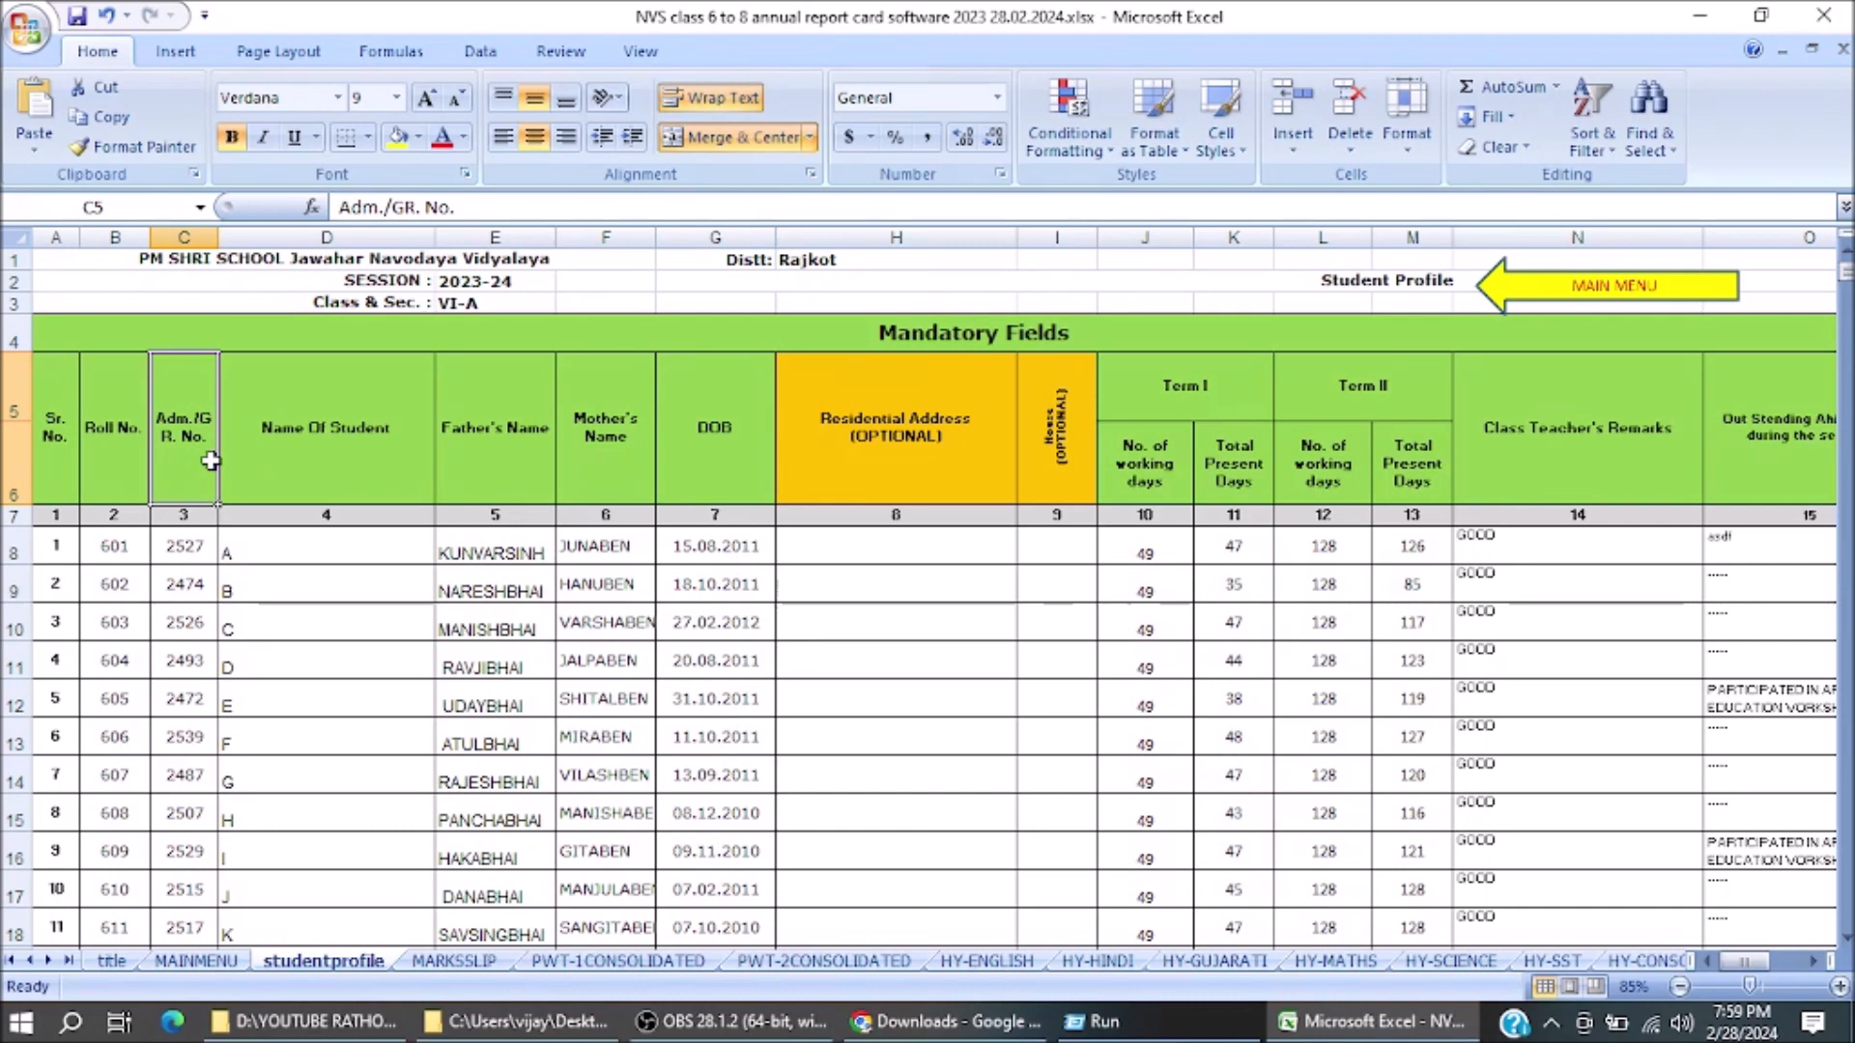
click(316, 459)
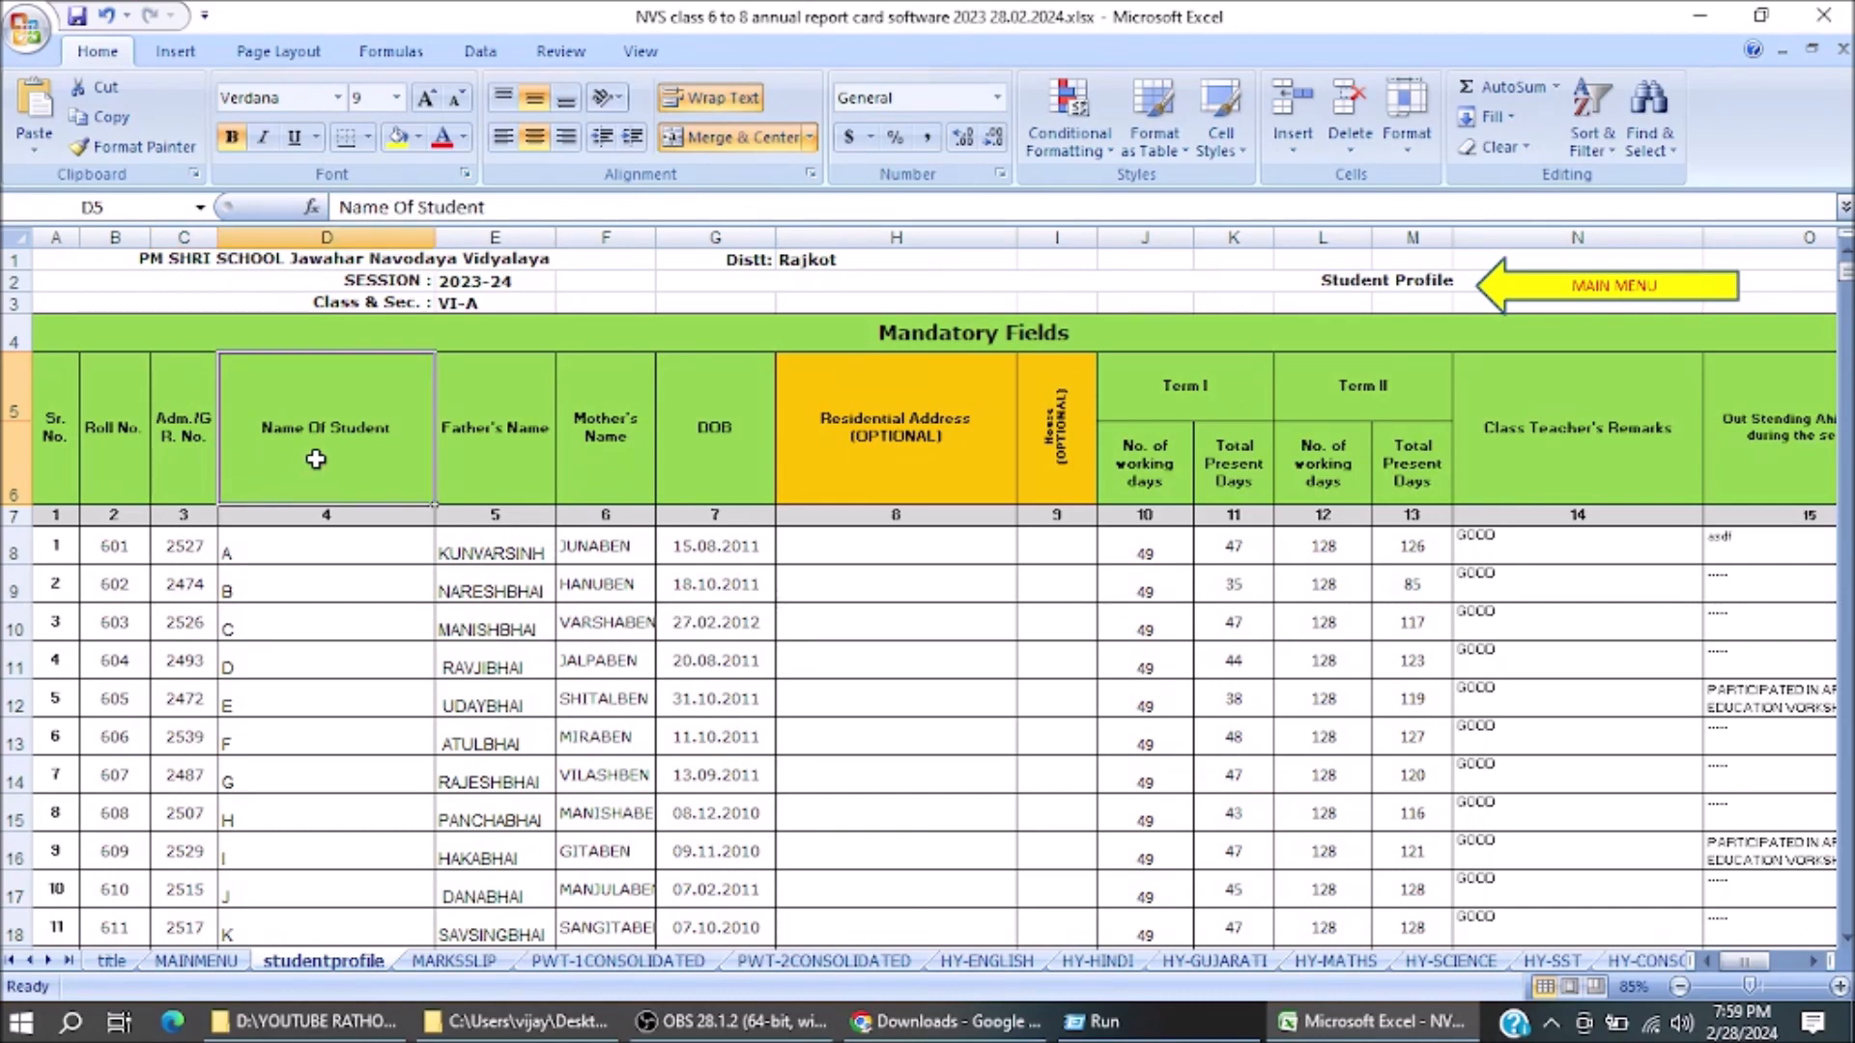
click(470, 458)
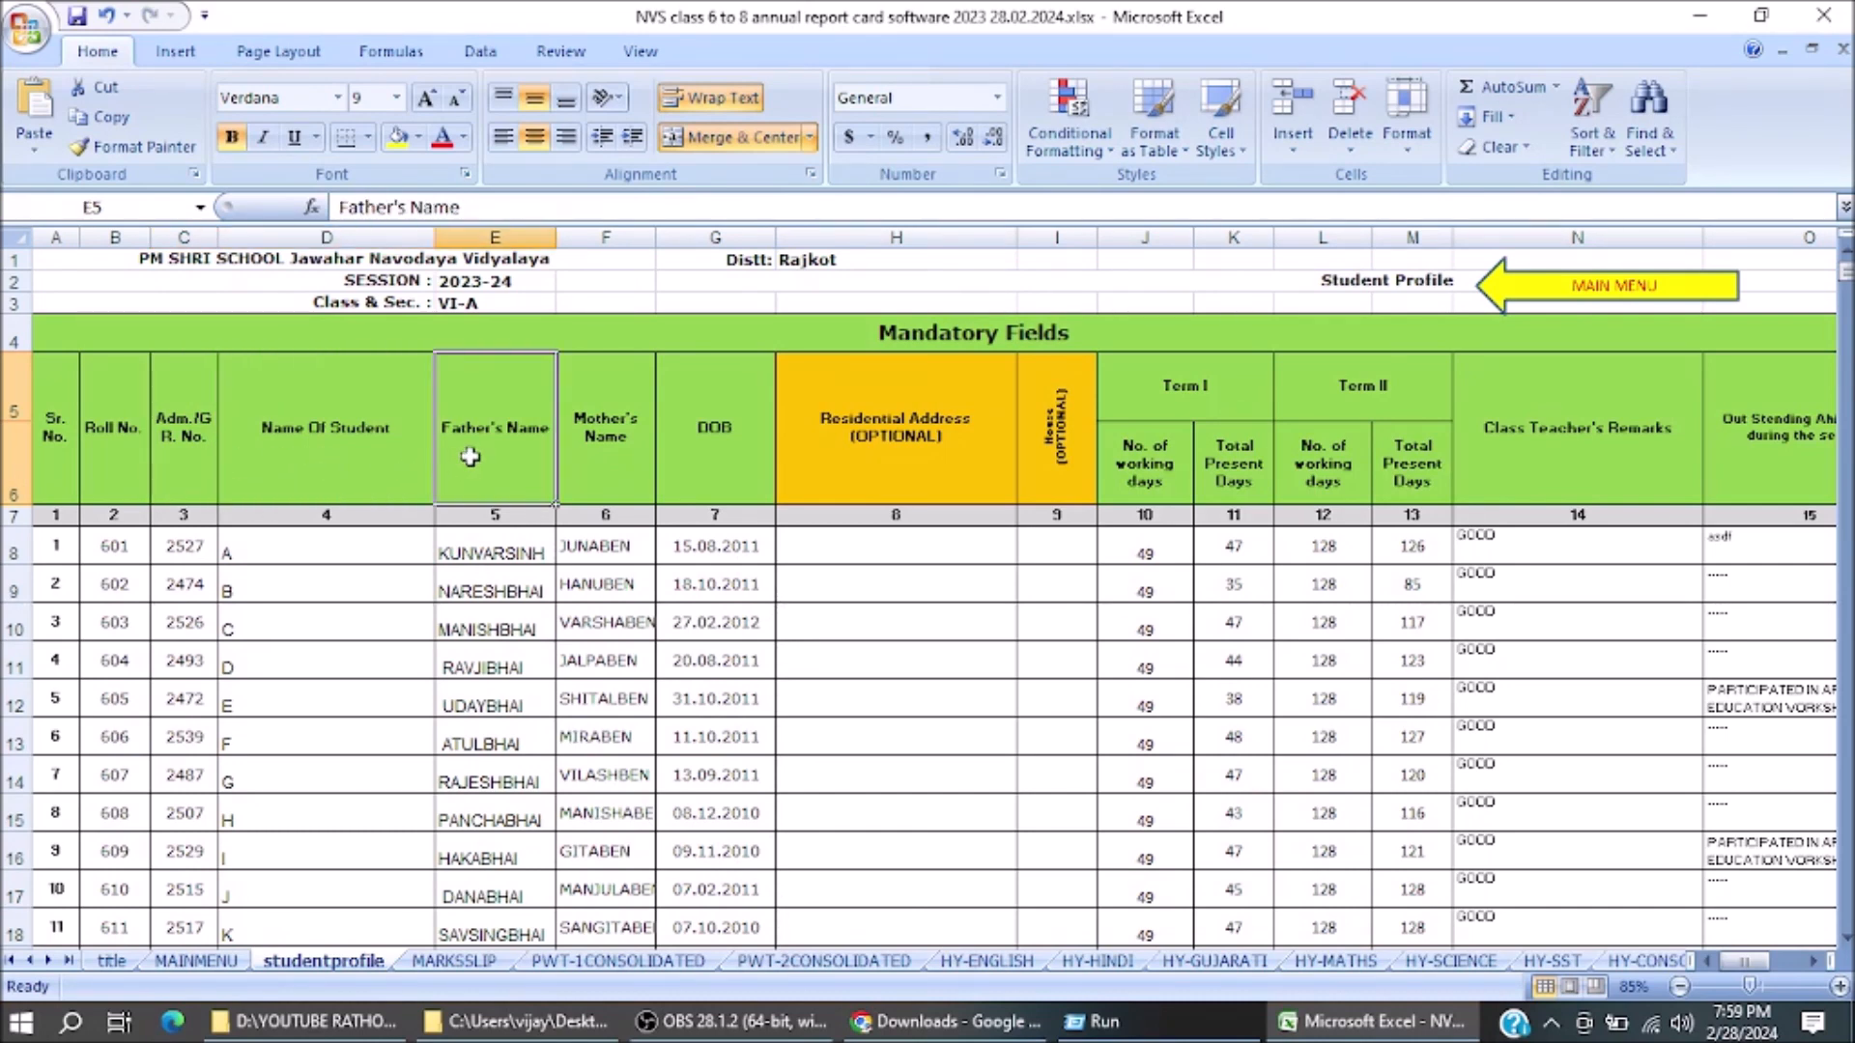
click(625, 460)
click(725, 469)
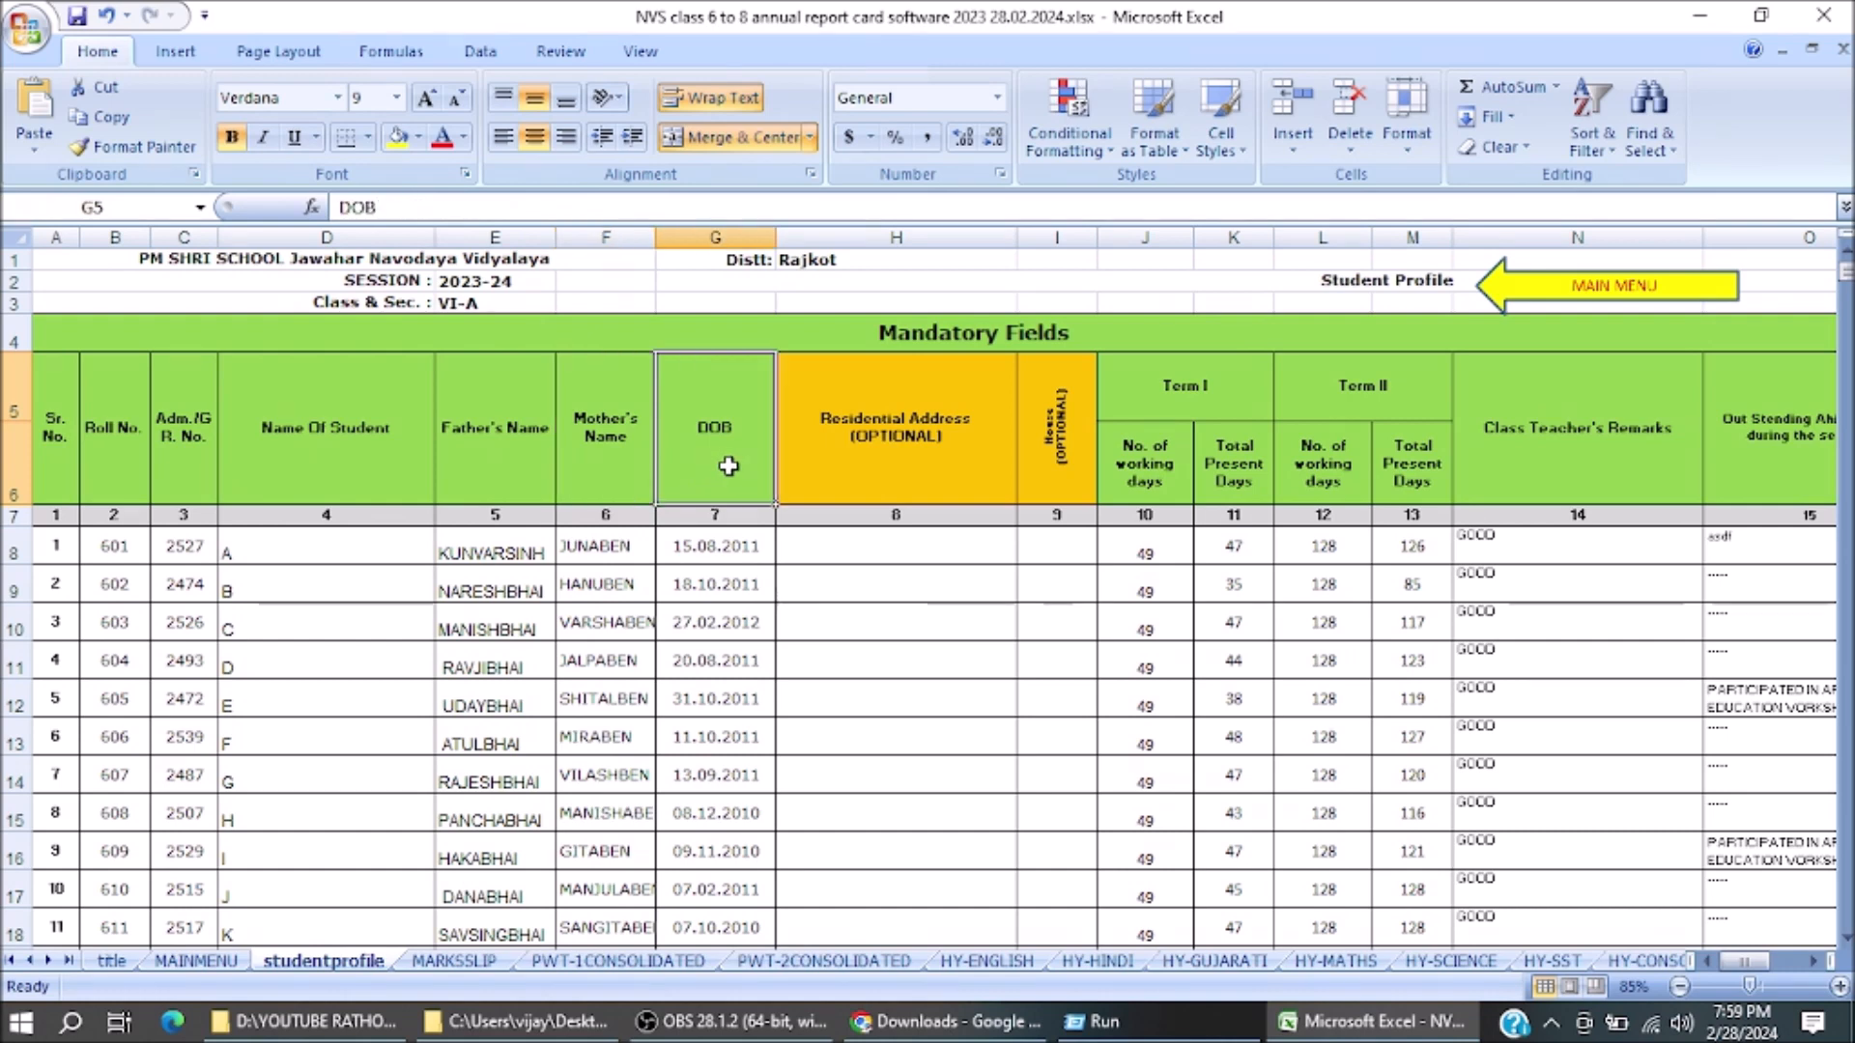
Add the format hint (DD.MM.YYYY) on a second line of the DOB column header
double_click(744, 469)
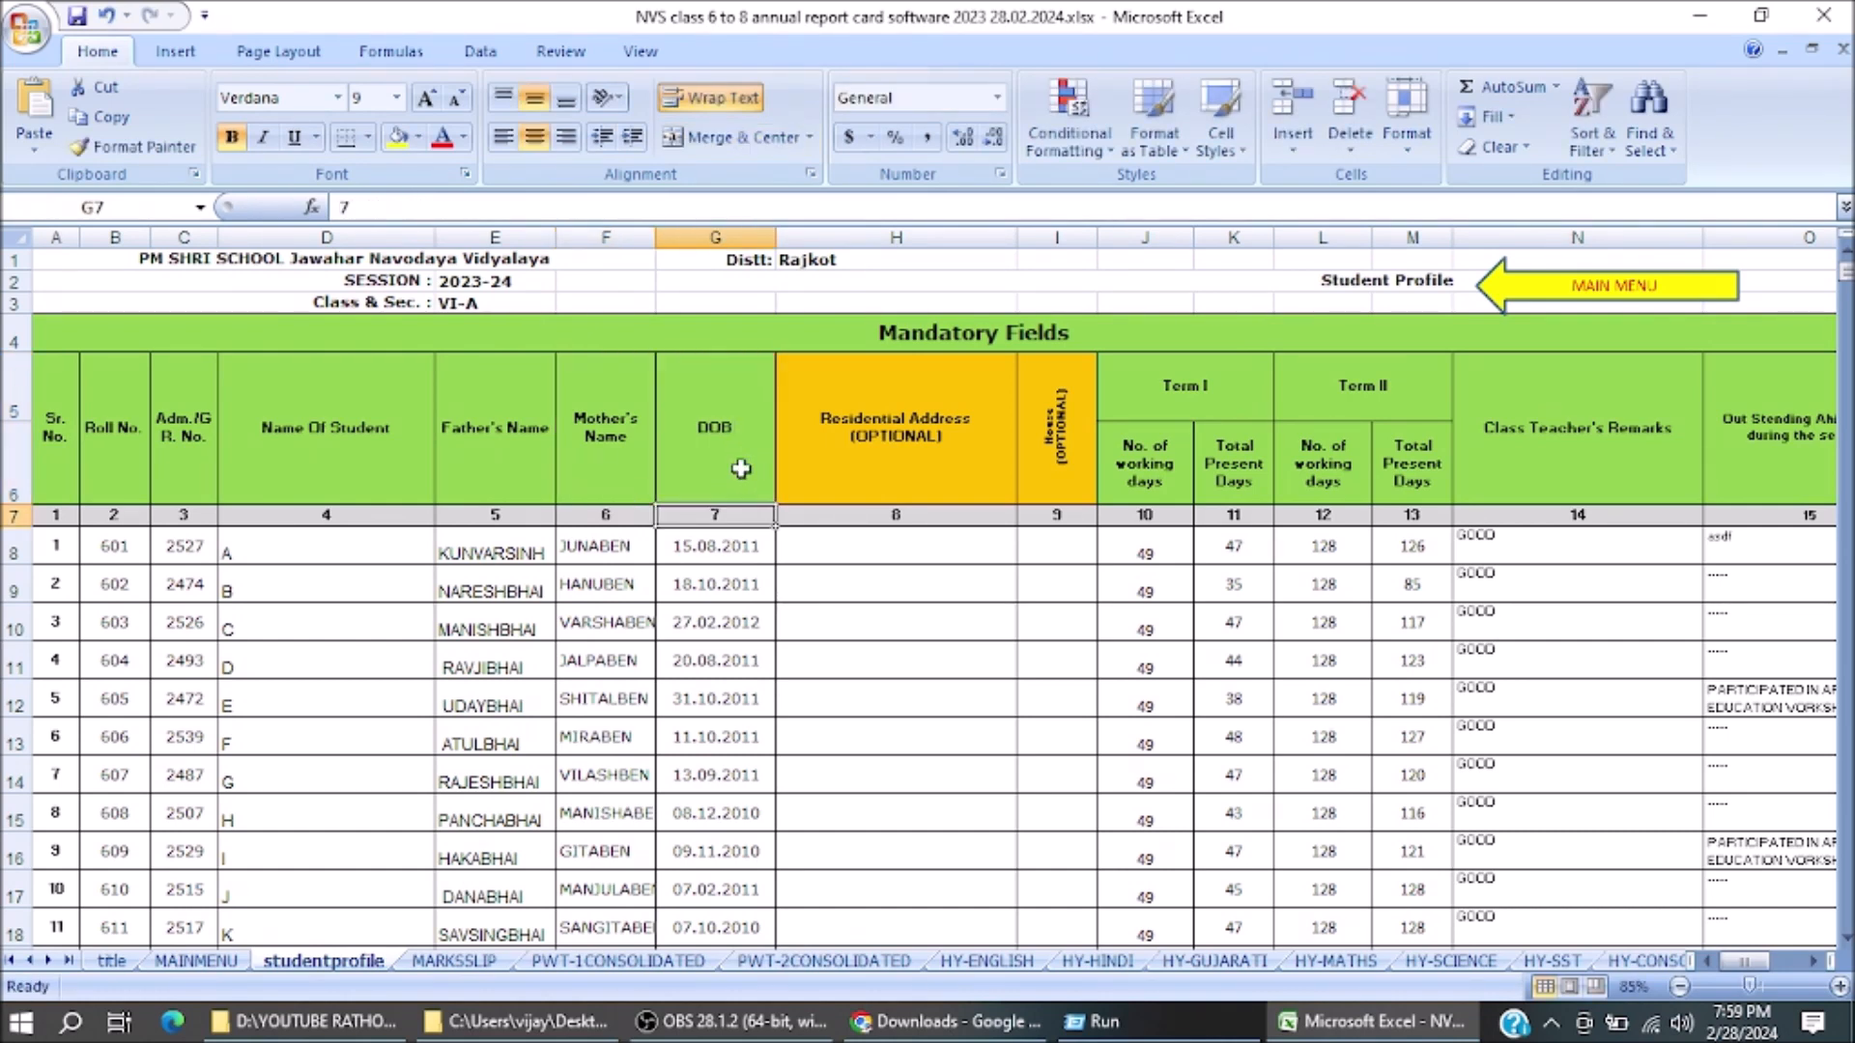
key(alt+Return)
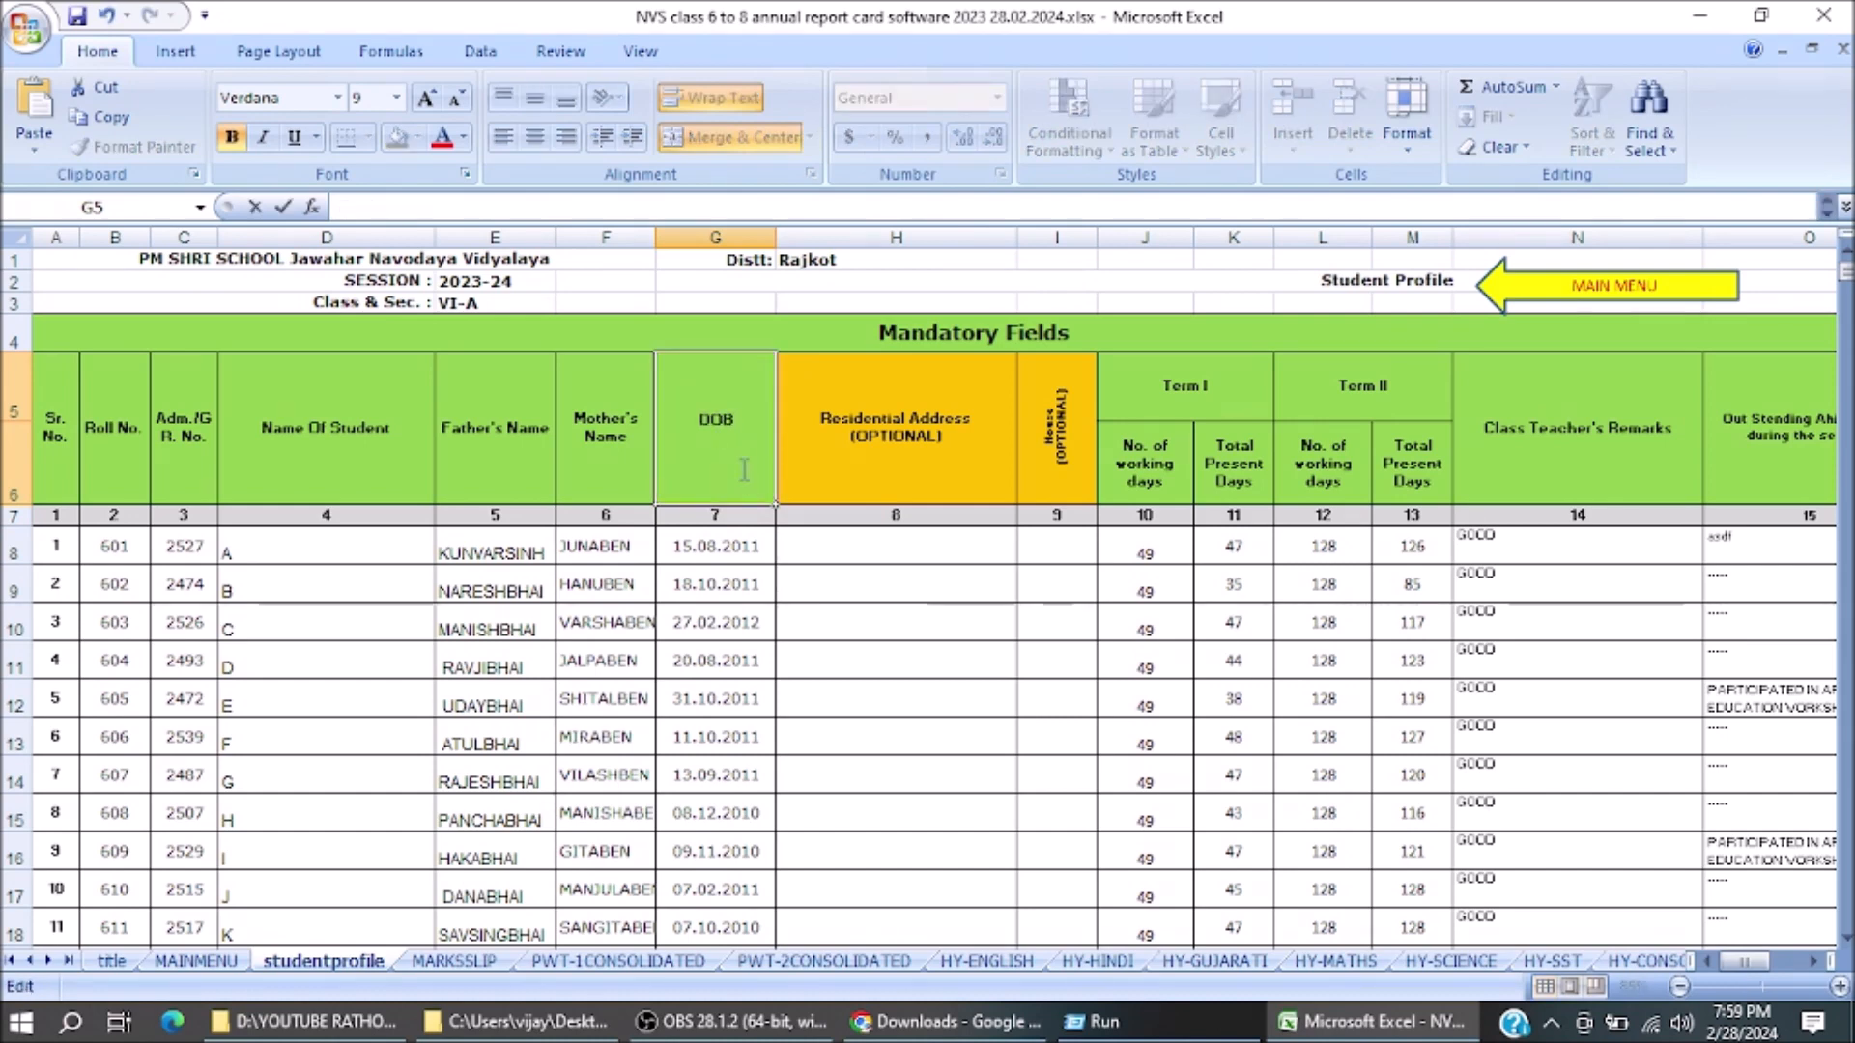
text((DD.MM.YYYY)
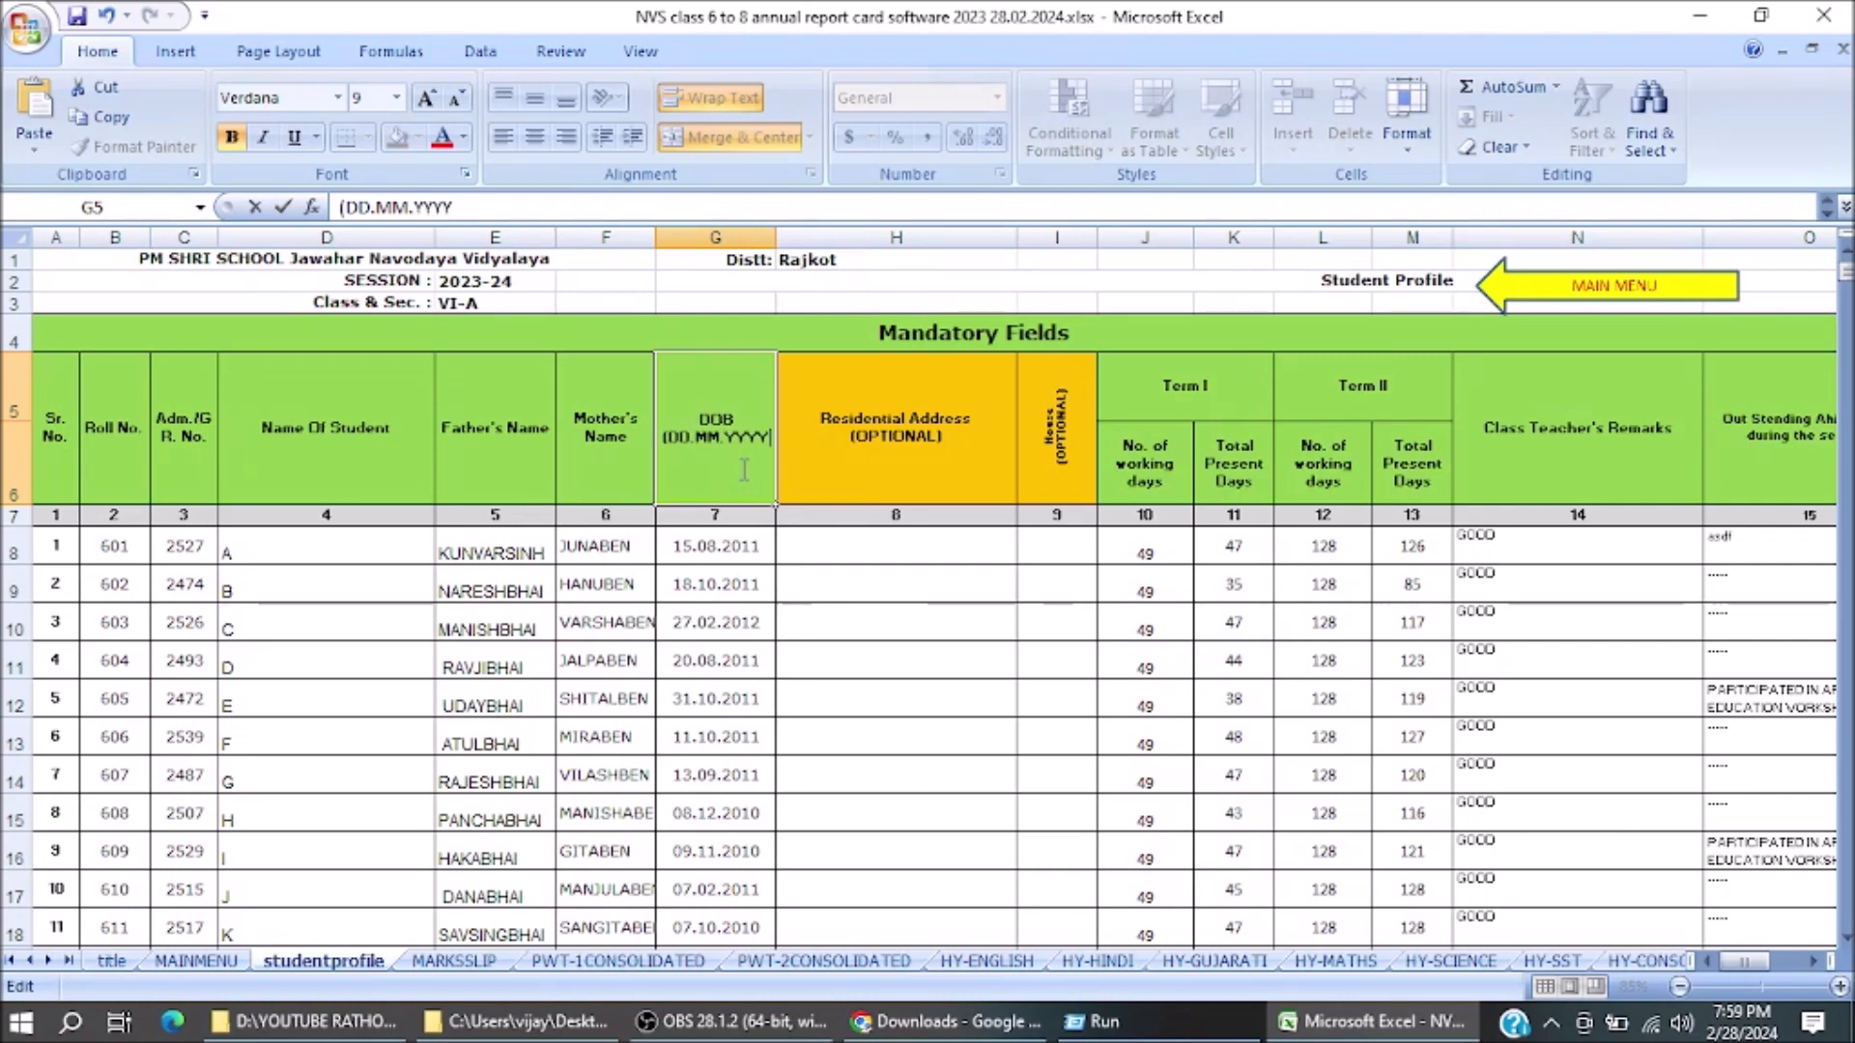
text())
key(Return)
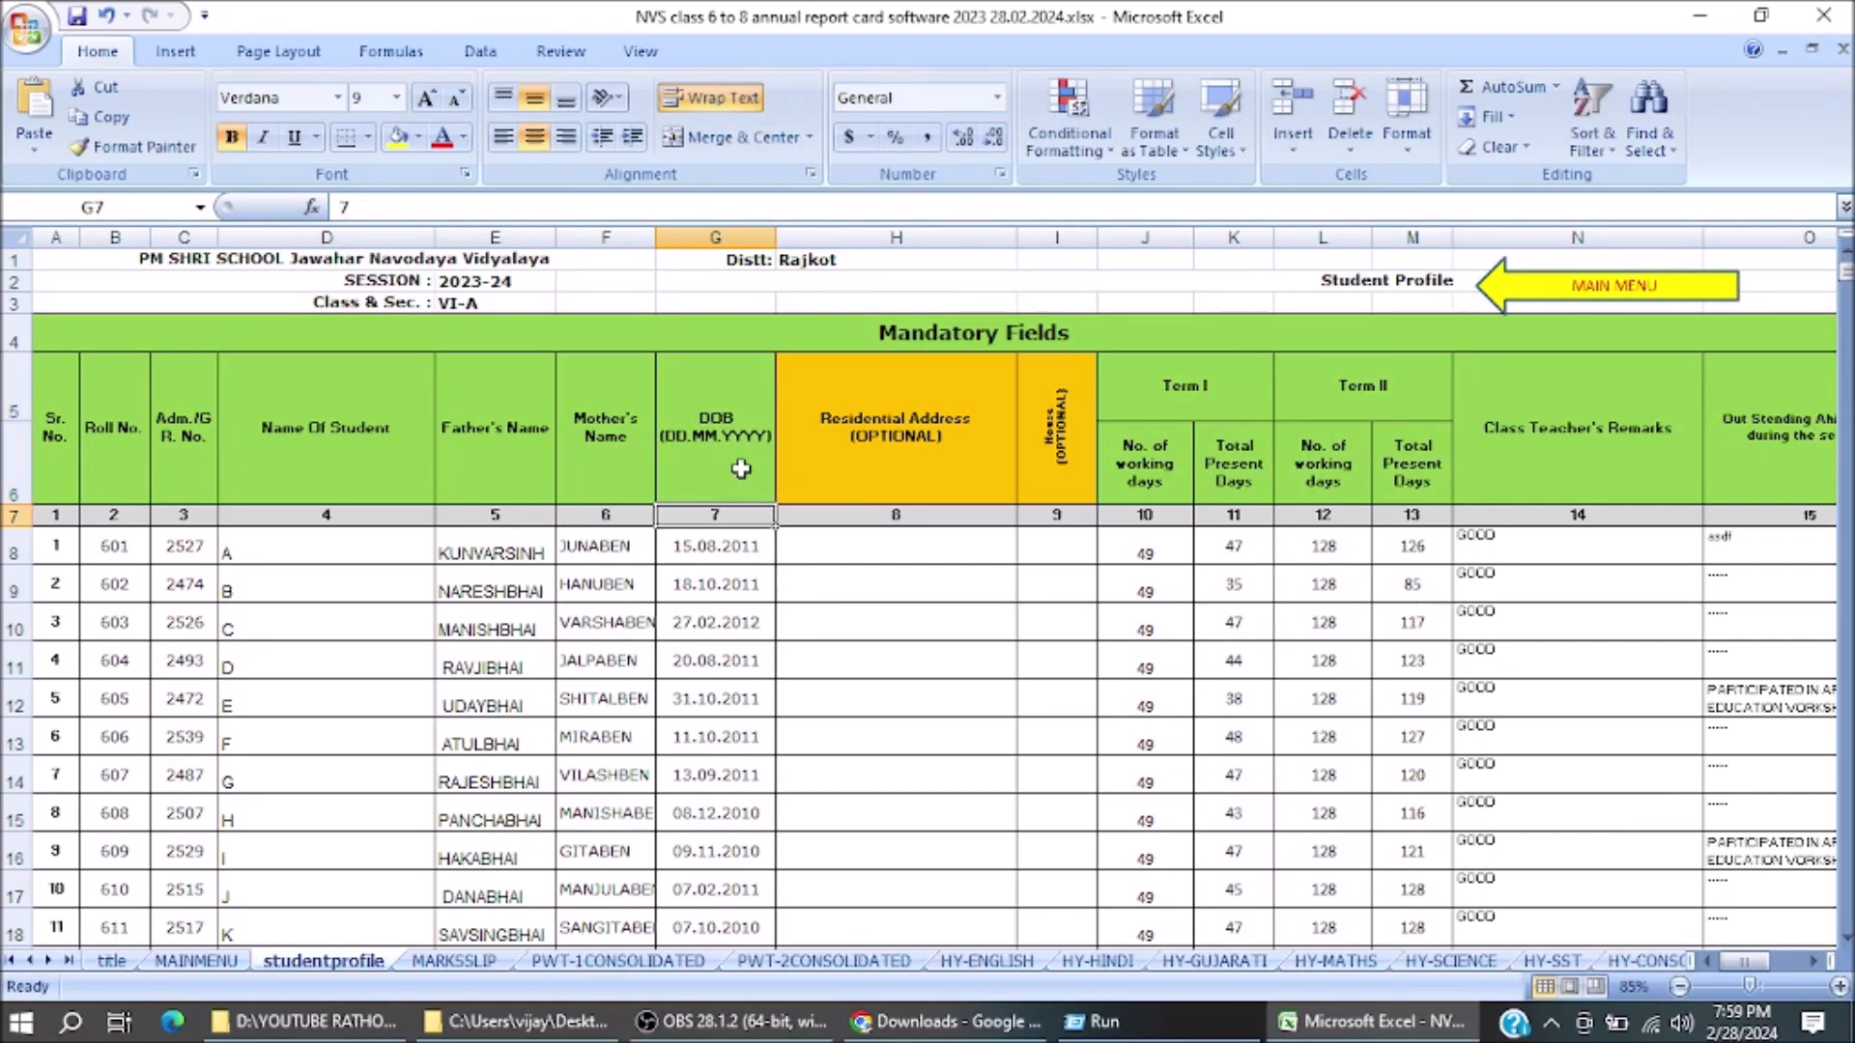
Review the optional Residential Address and House columns and the Term I and Term II attendance columns
click(955, 476)
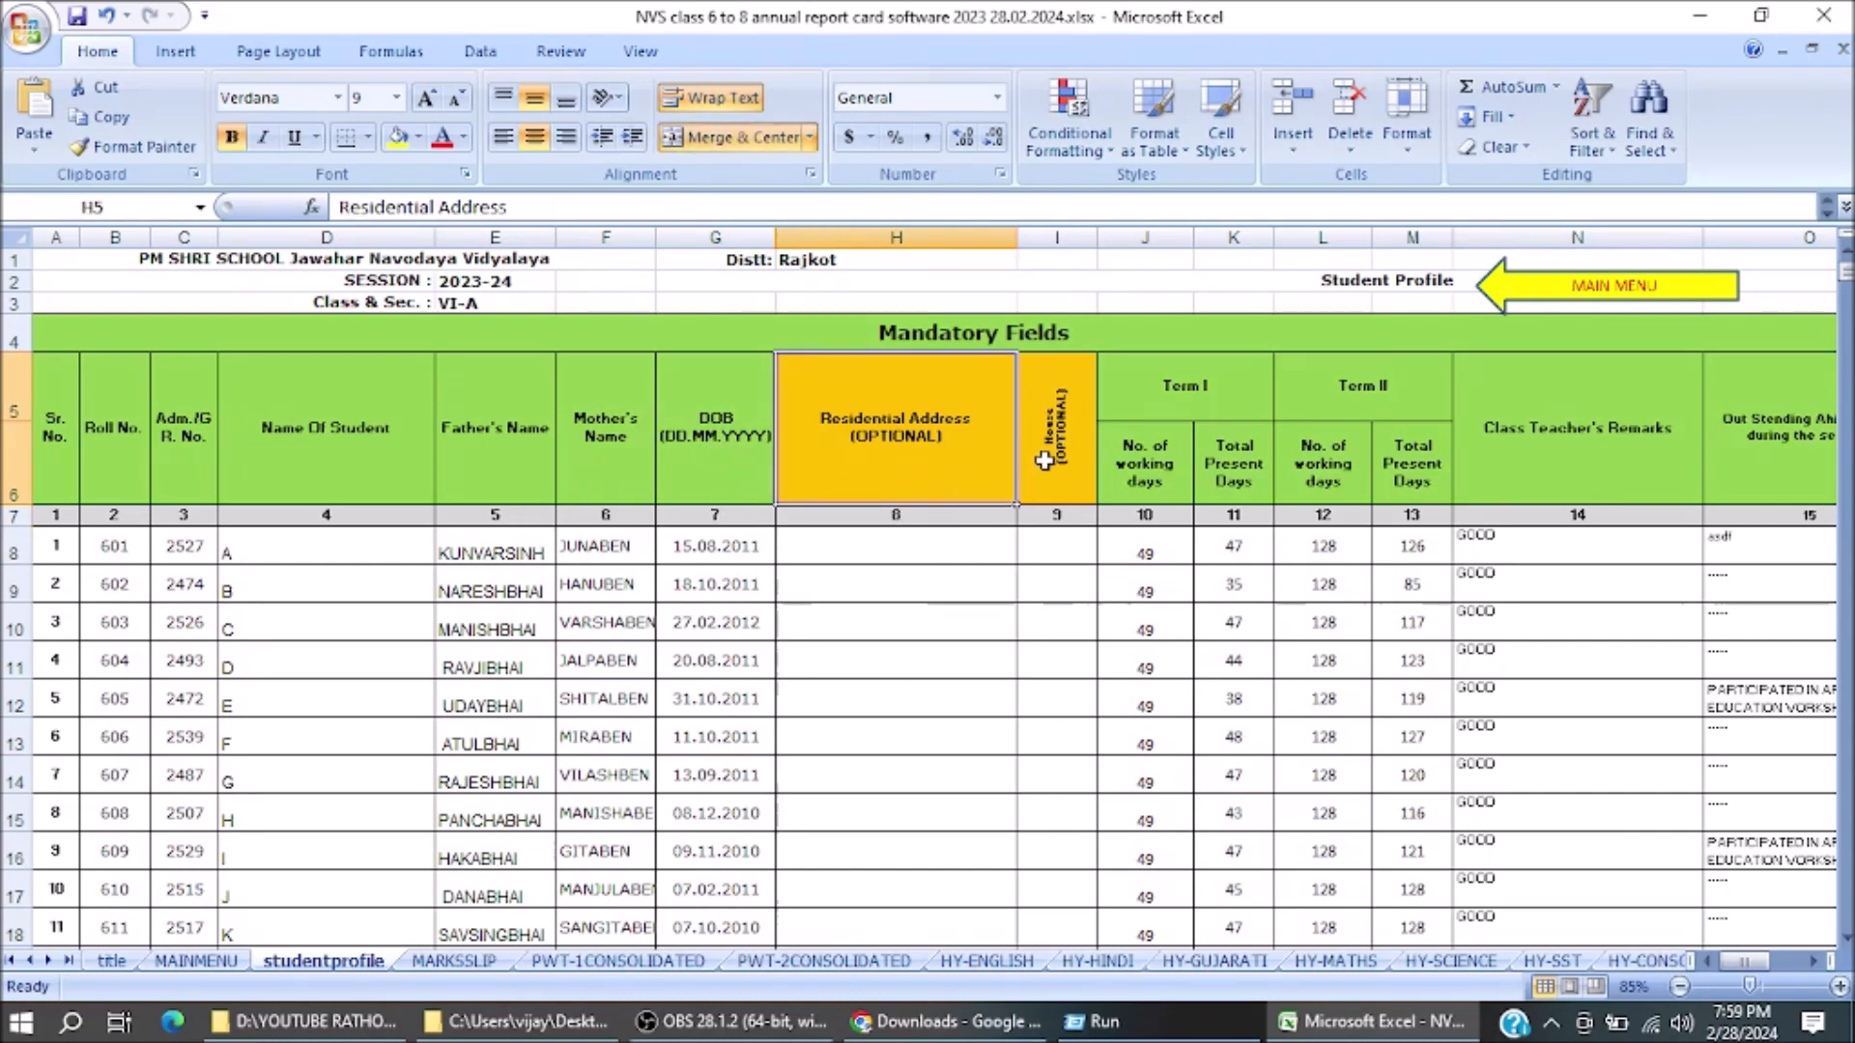
click(1055, 464)
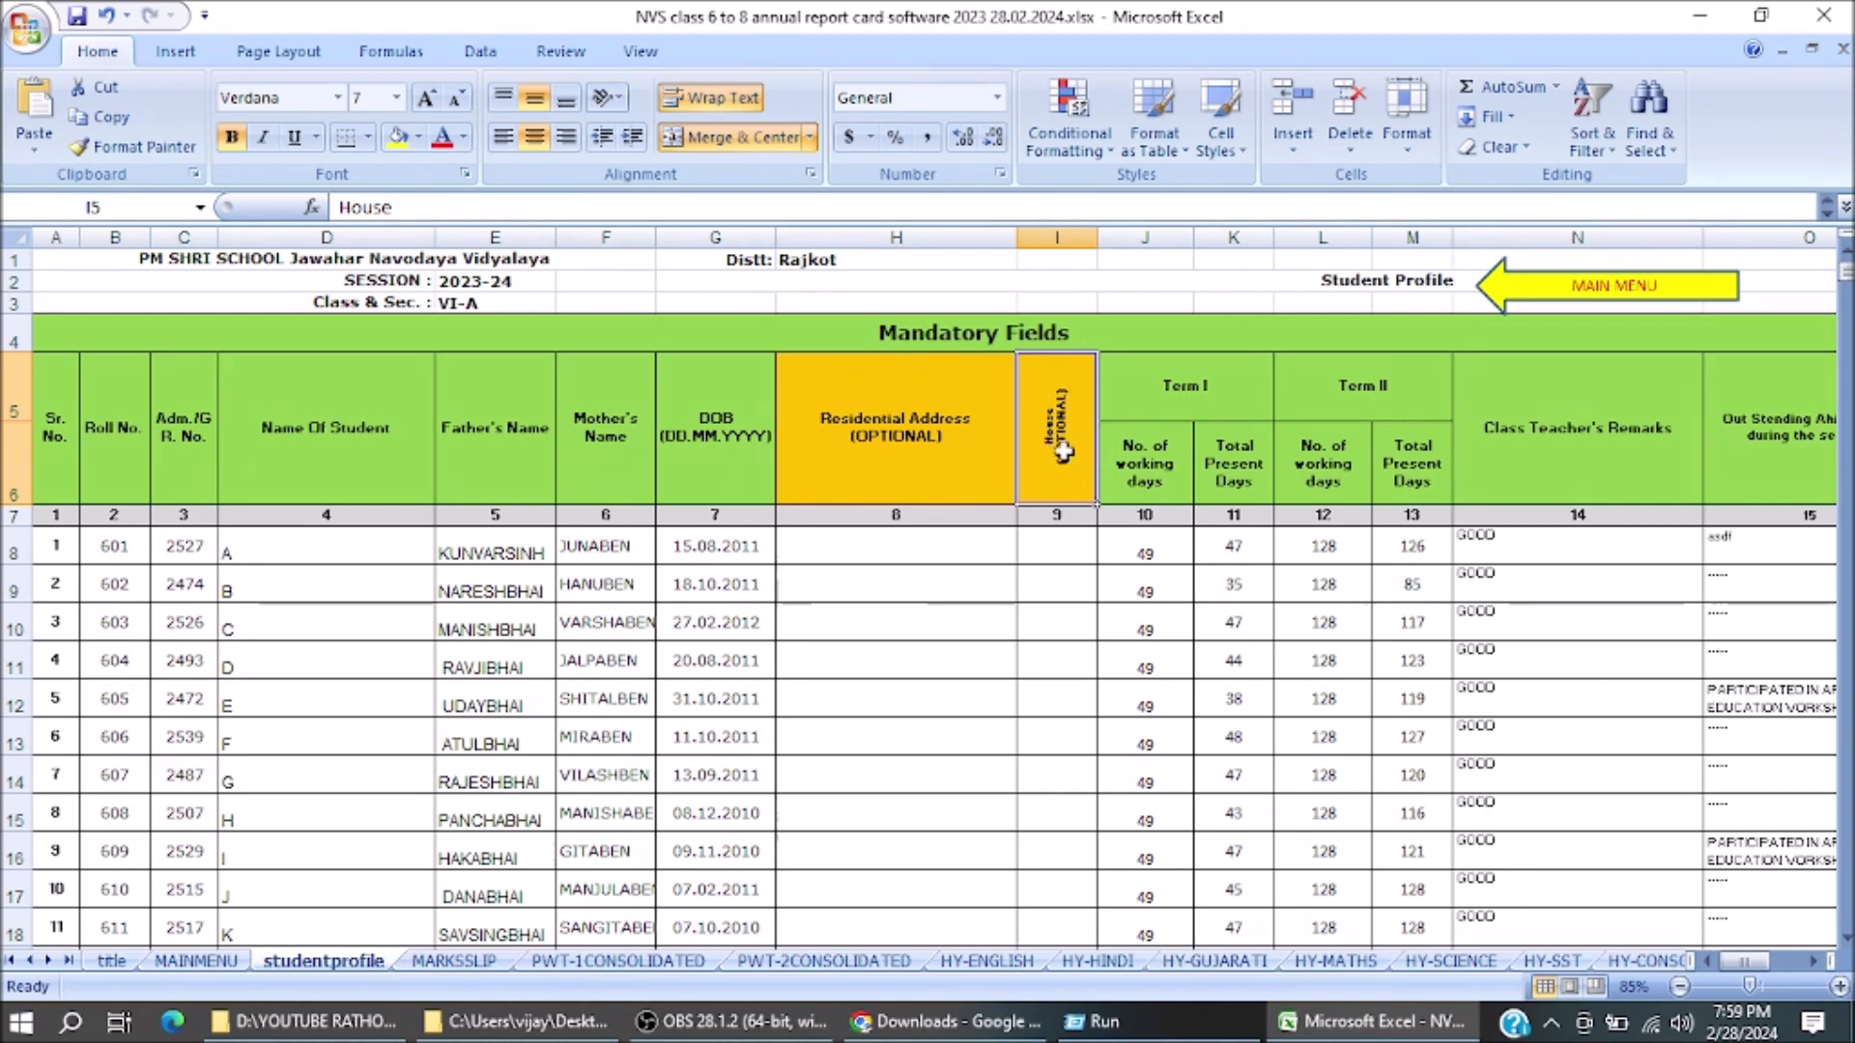
click(1159, 394)
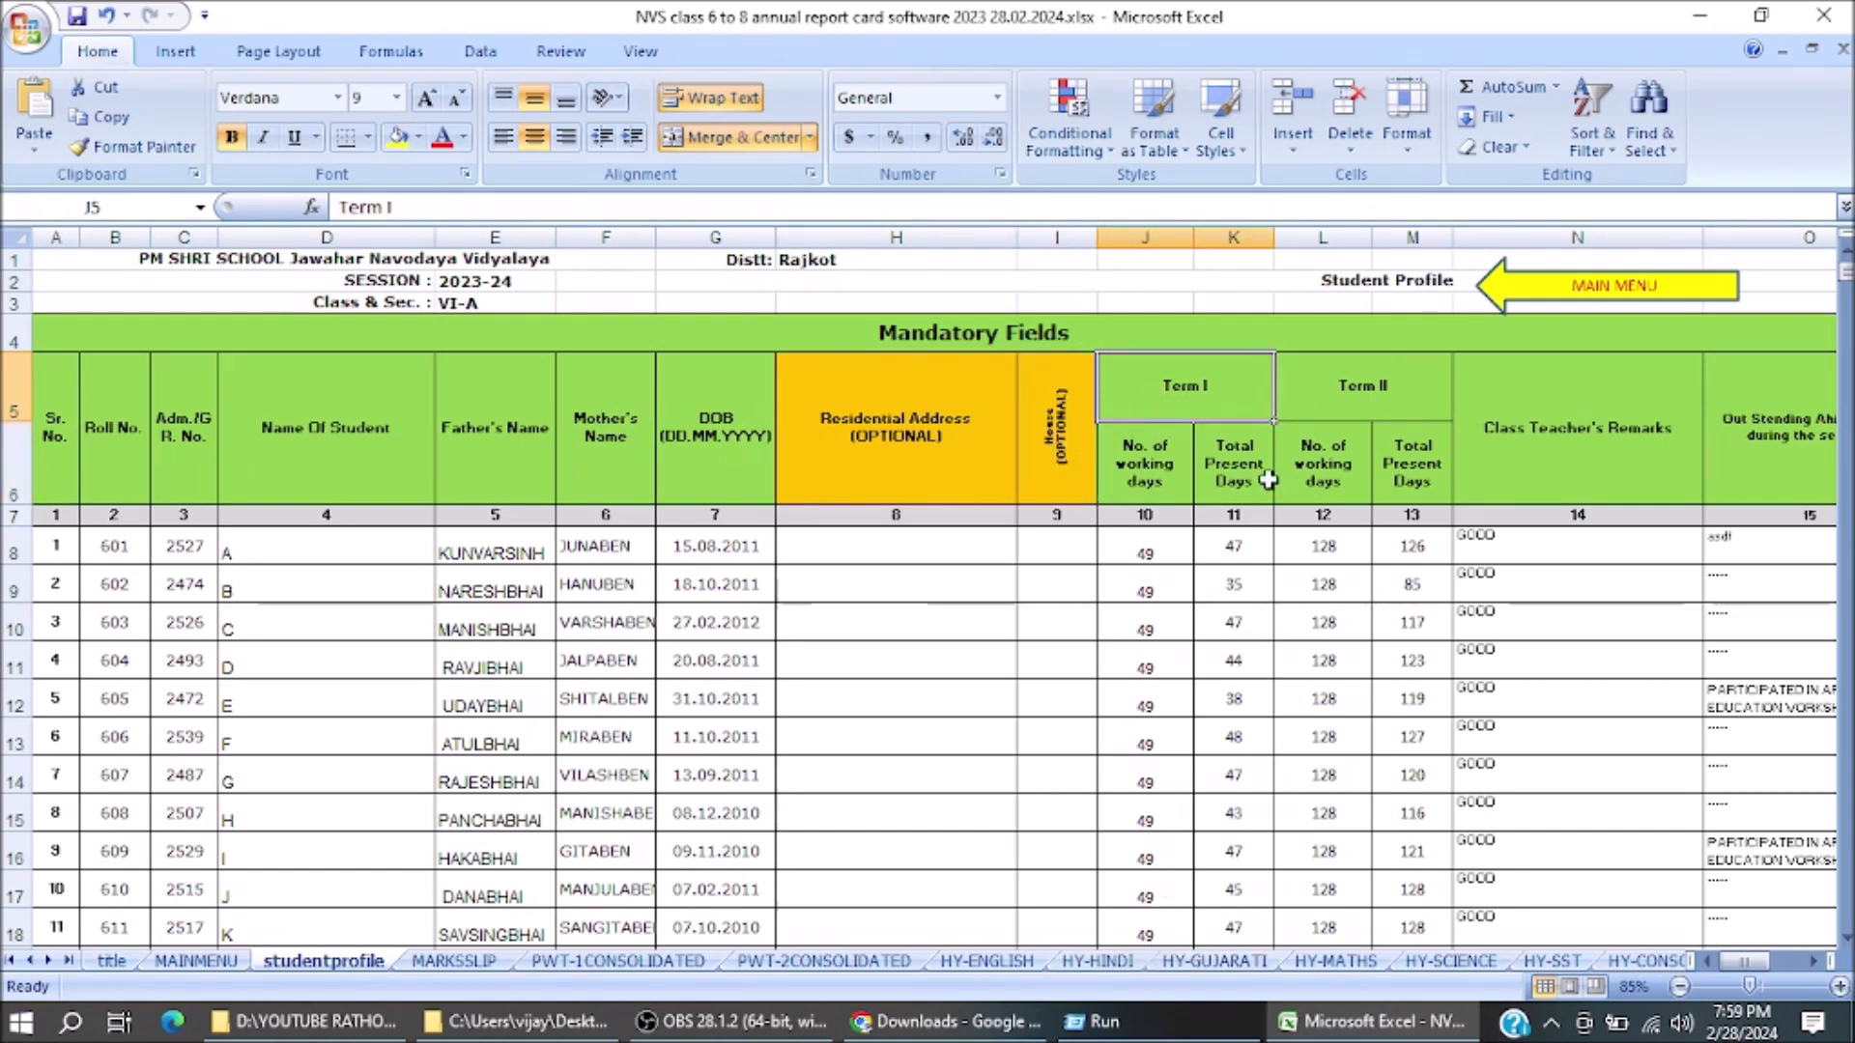
click(1380, 387)
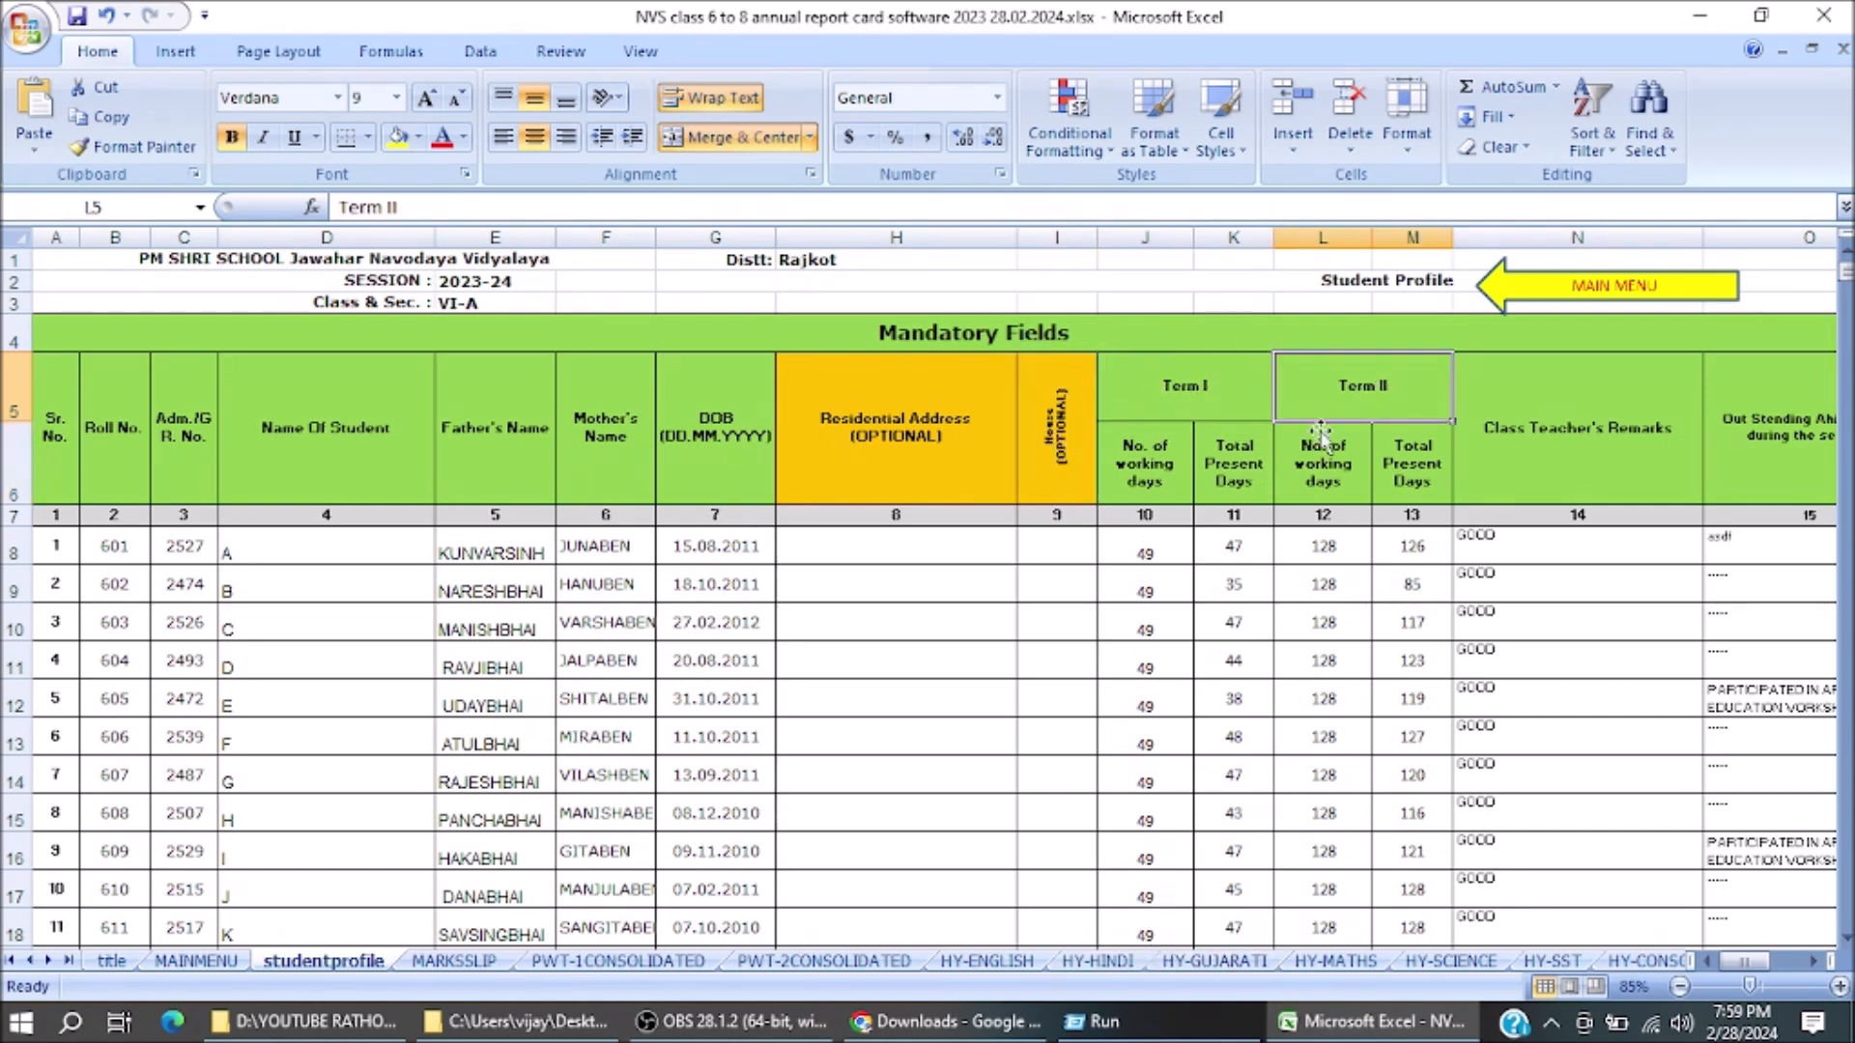
click(1145, 469)
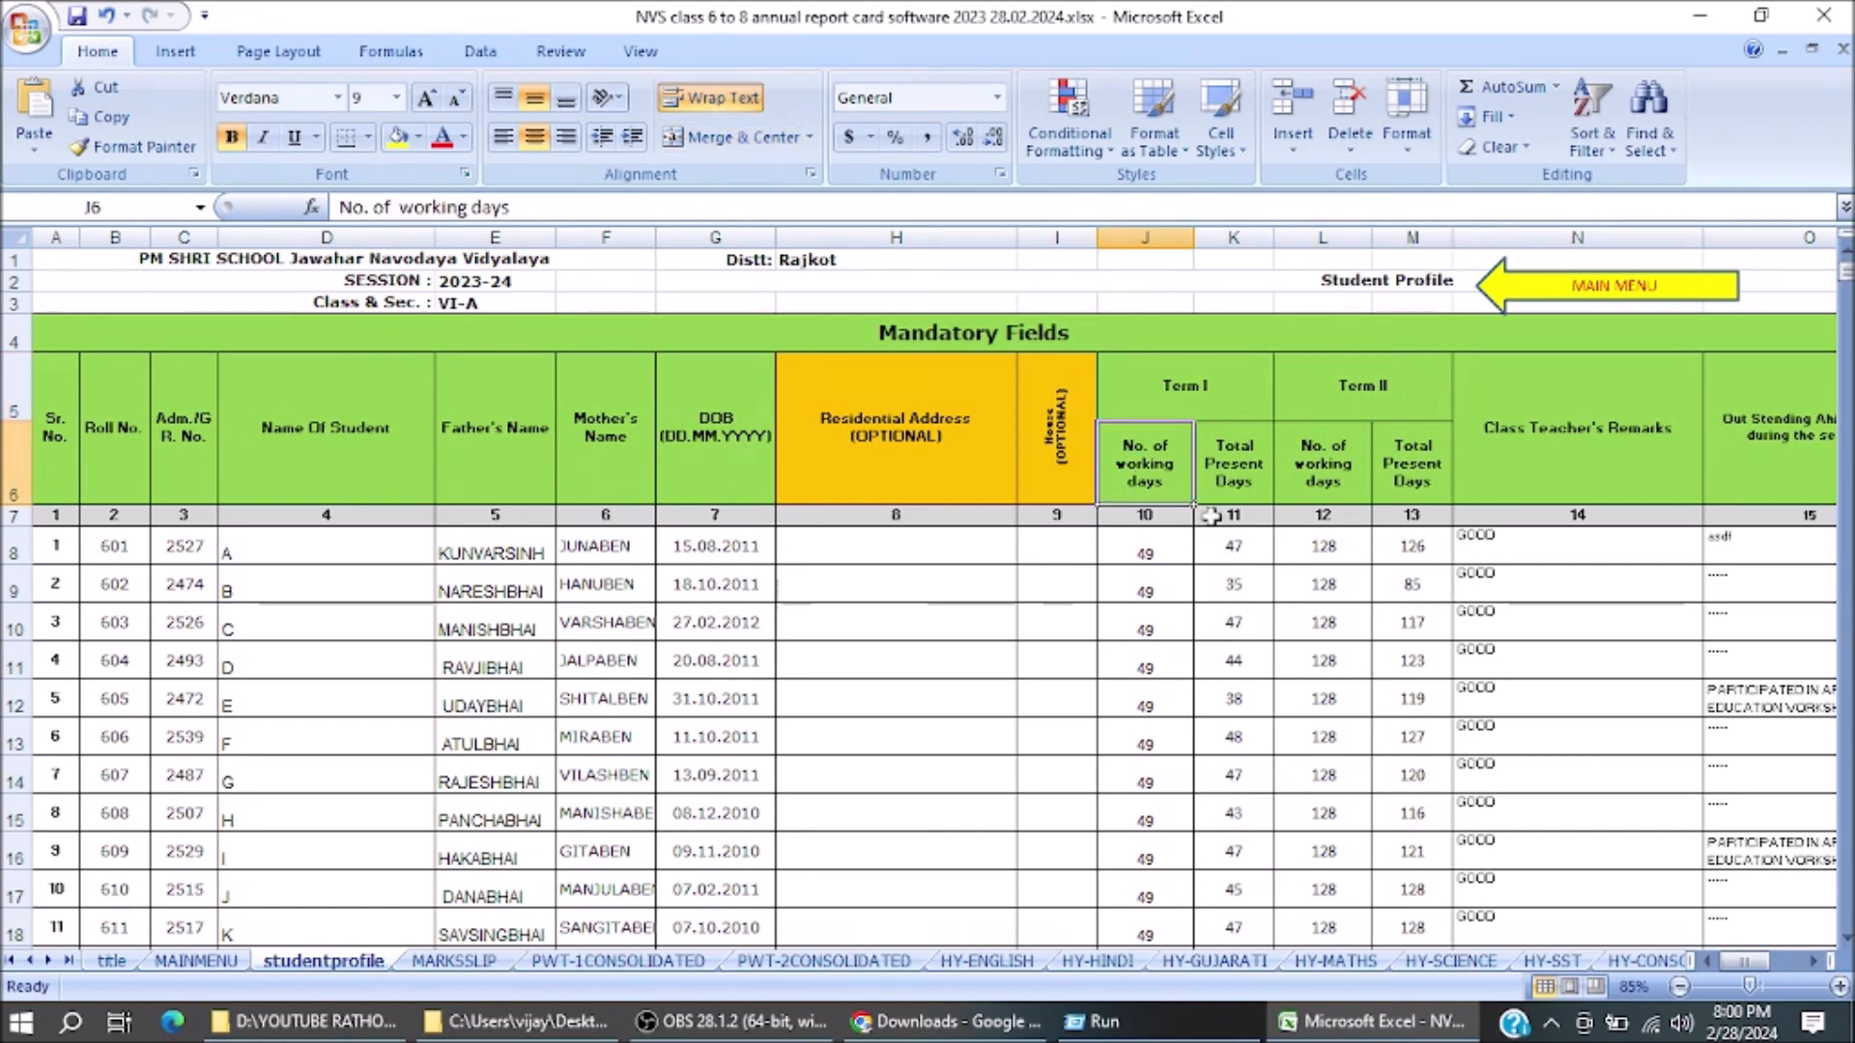
click(1254, 468)
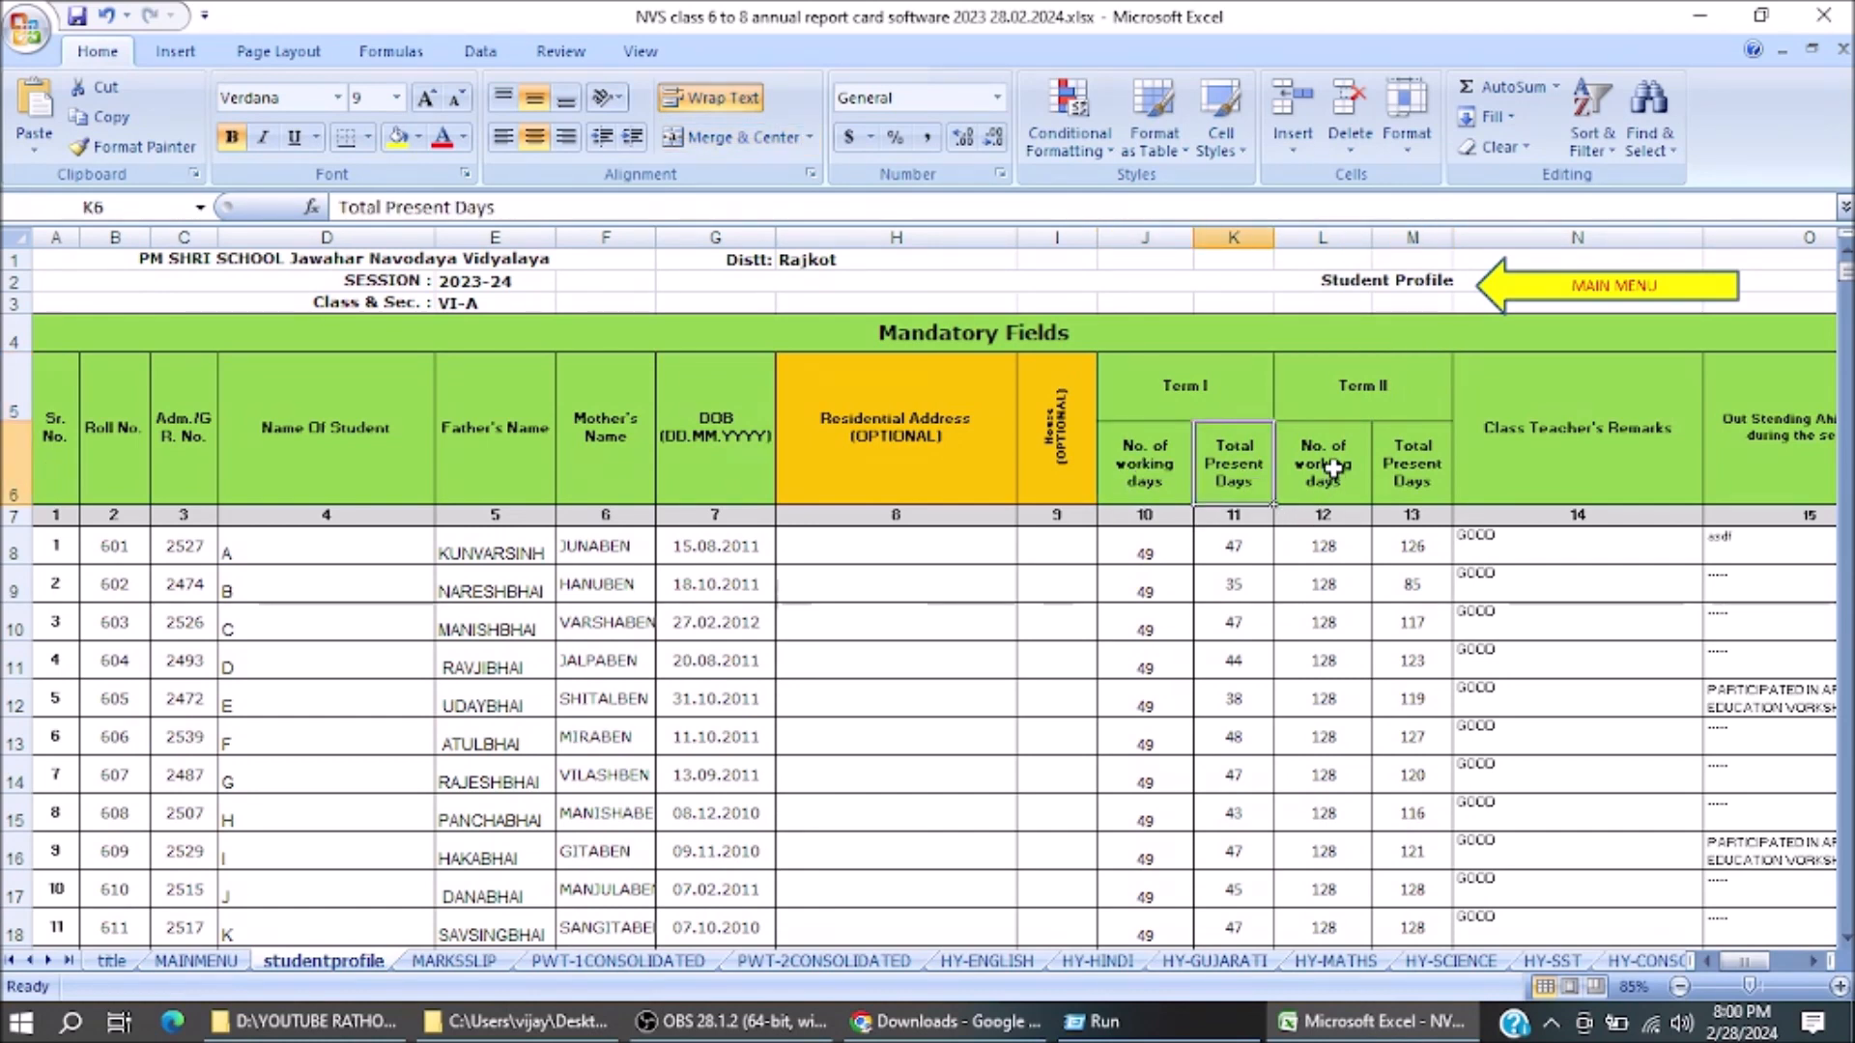
Review the Class Teacher's Remarks and outstanding achievement columns of the student profile
click(1540, 479)
click(1815, 961)
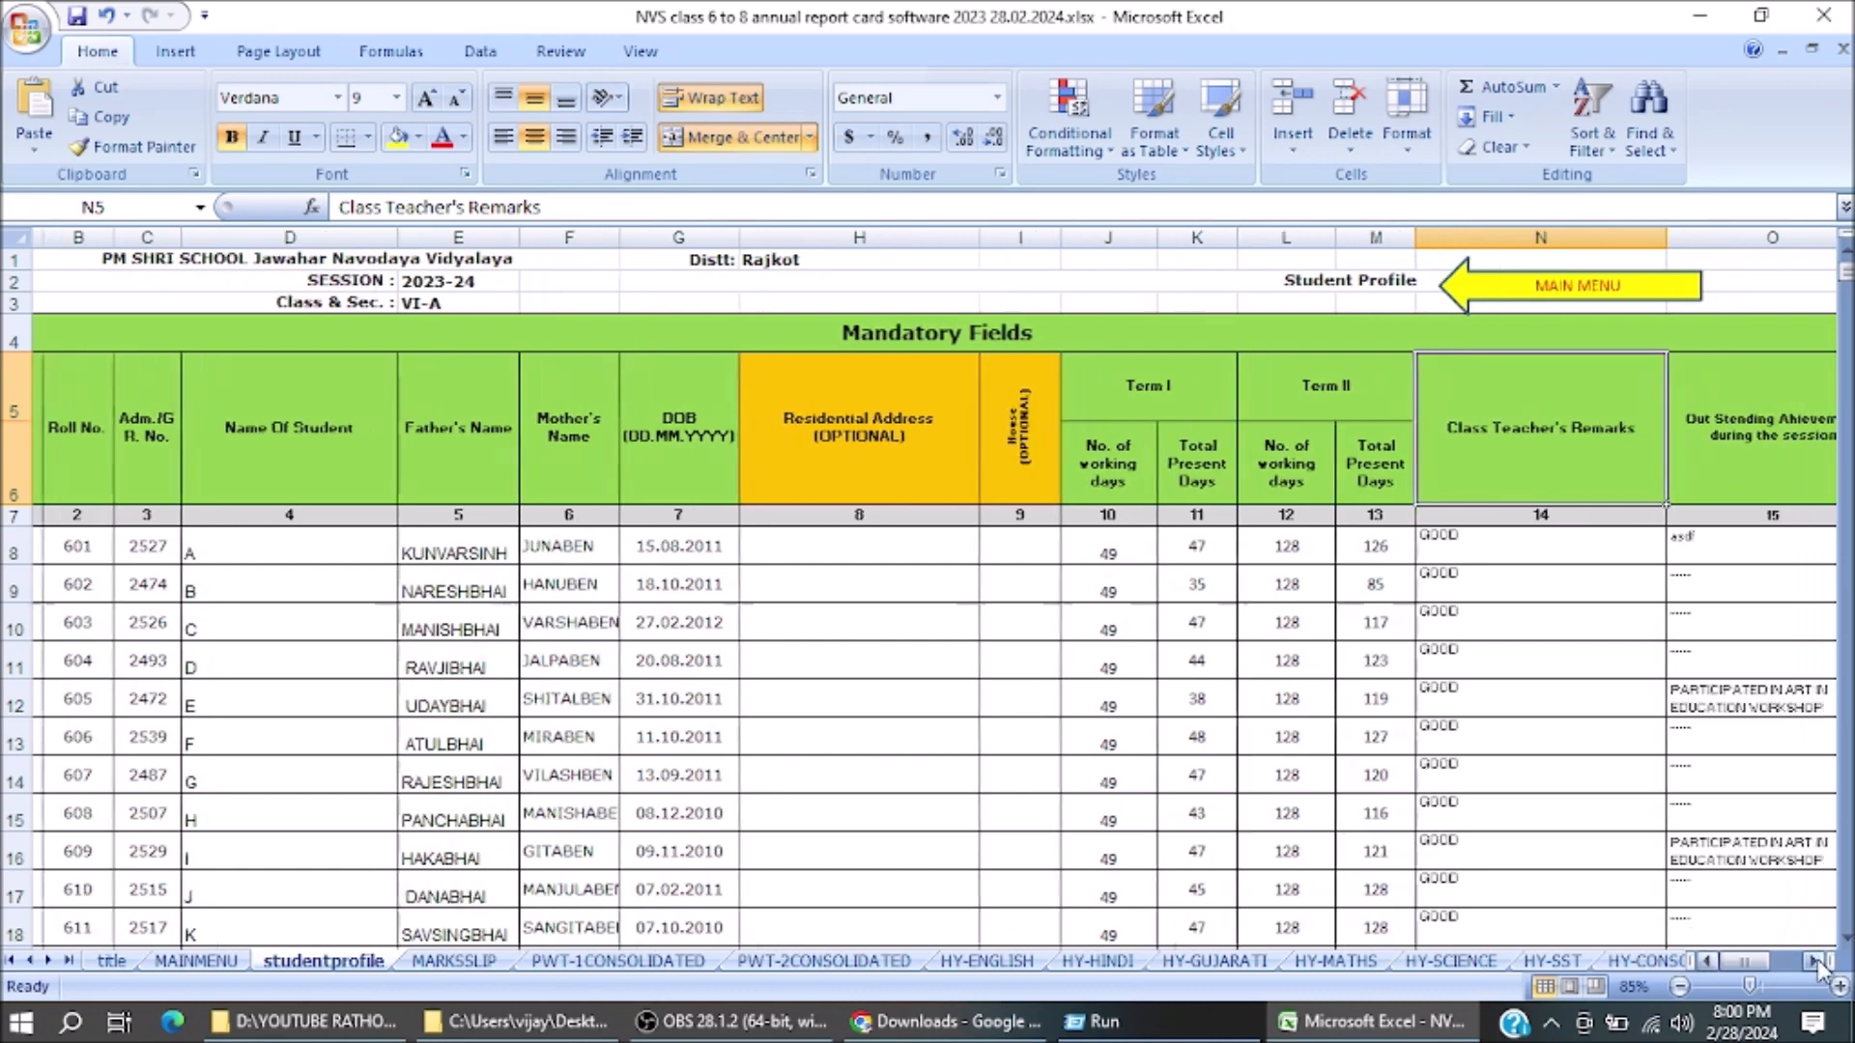
click(1814, 962)
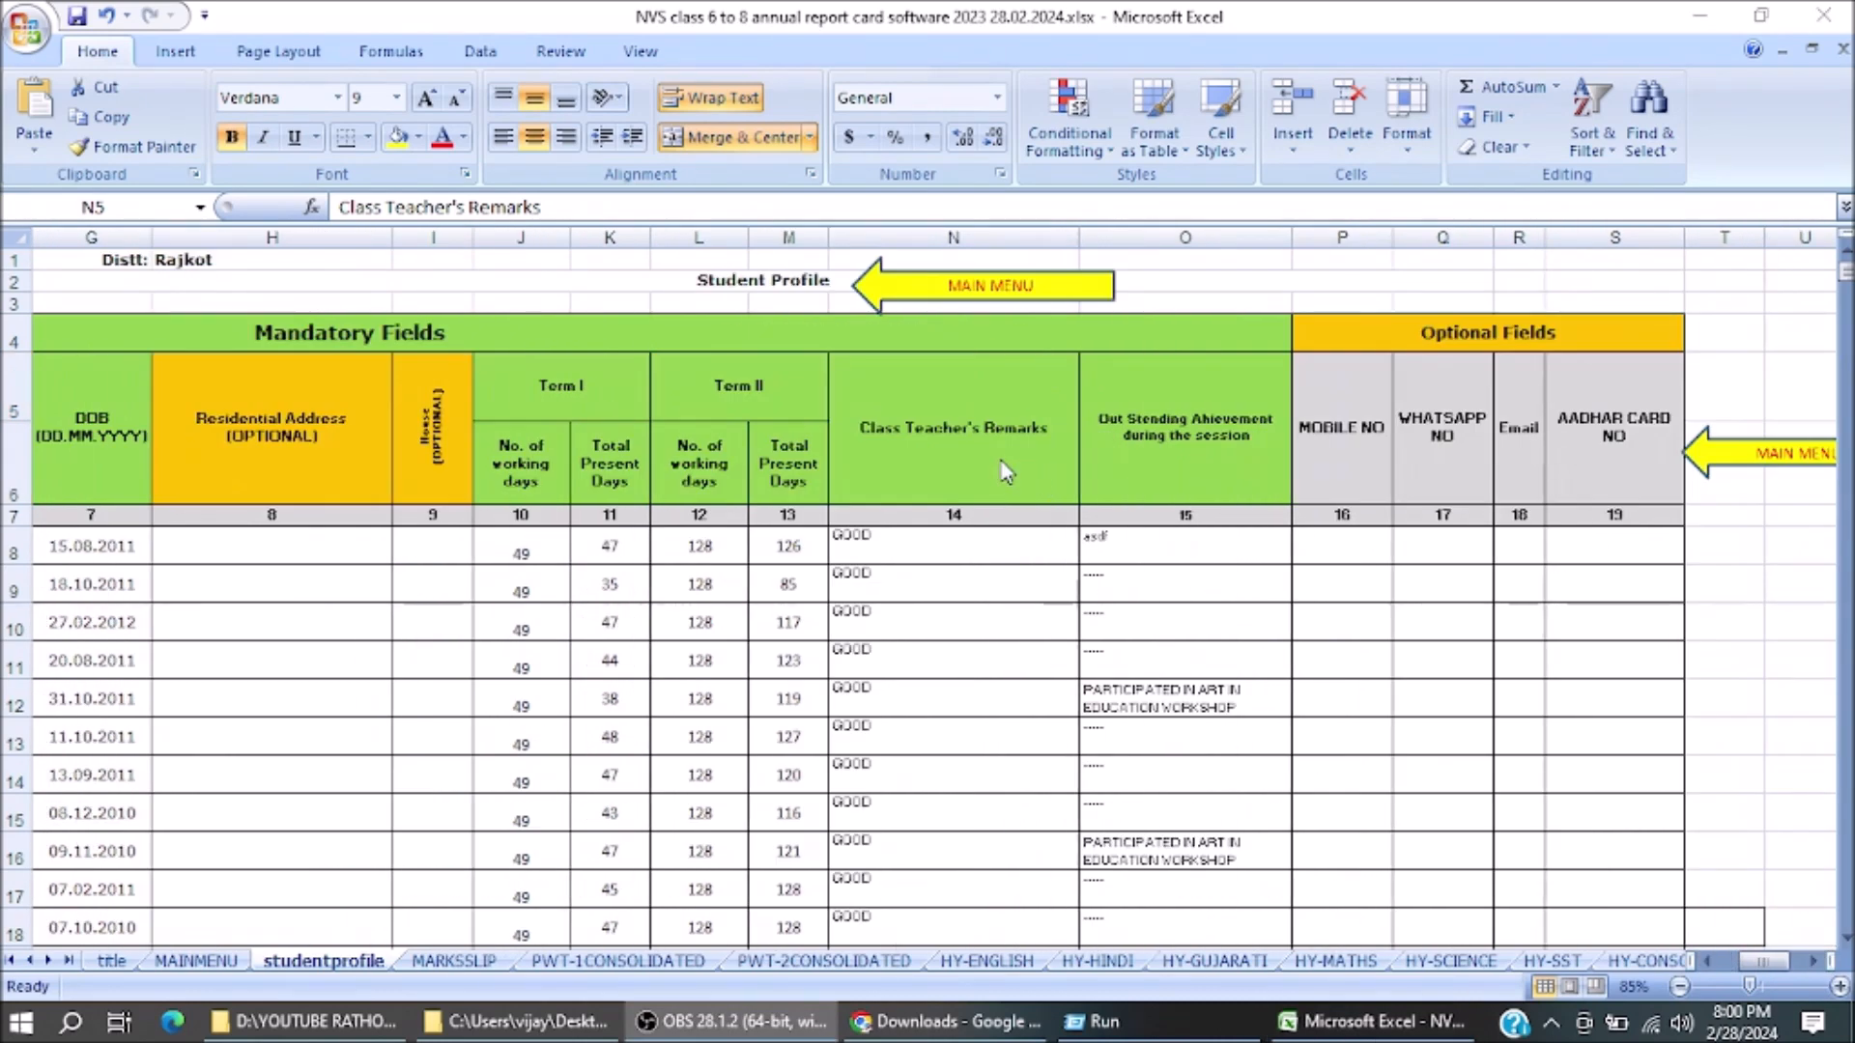
click(1000, 455)
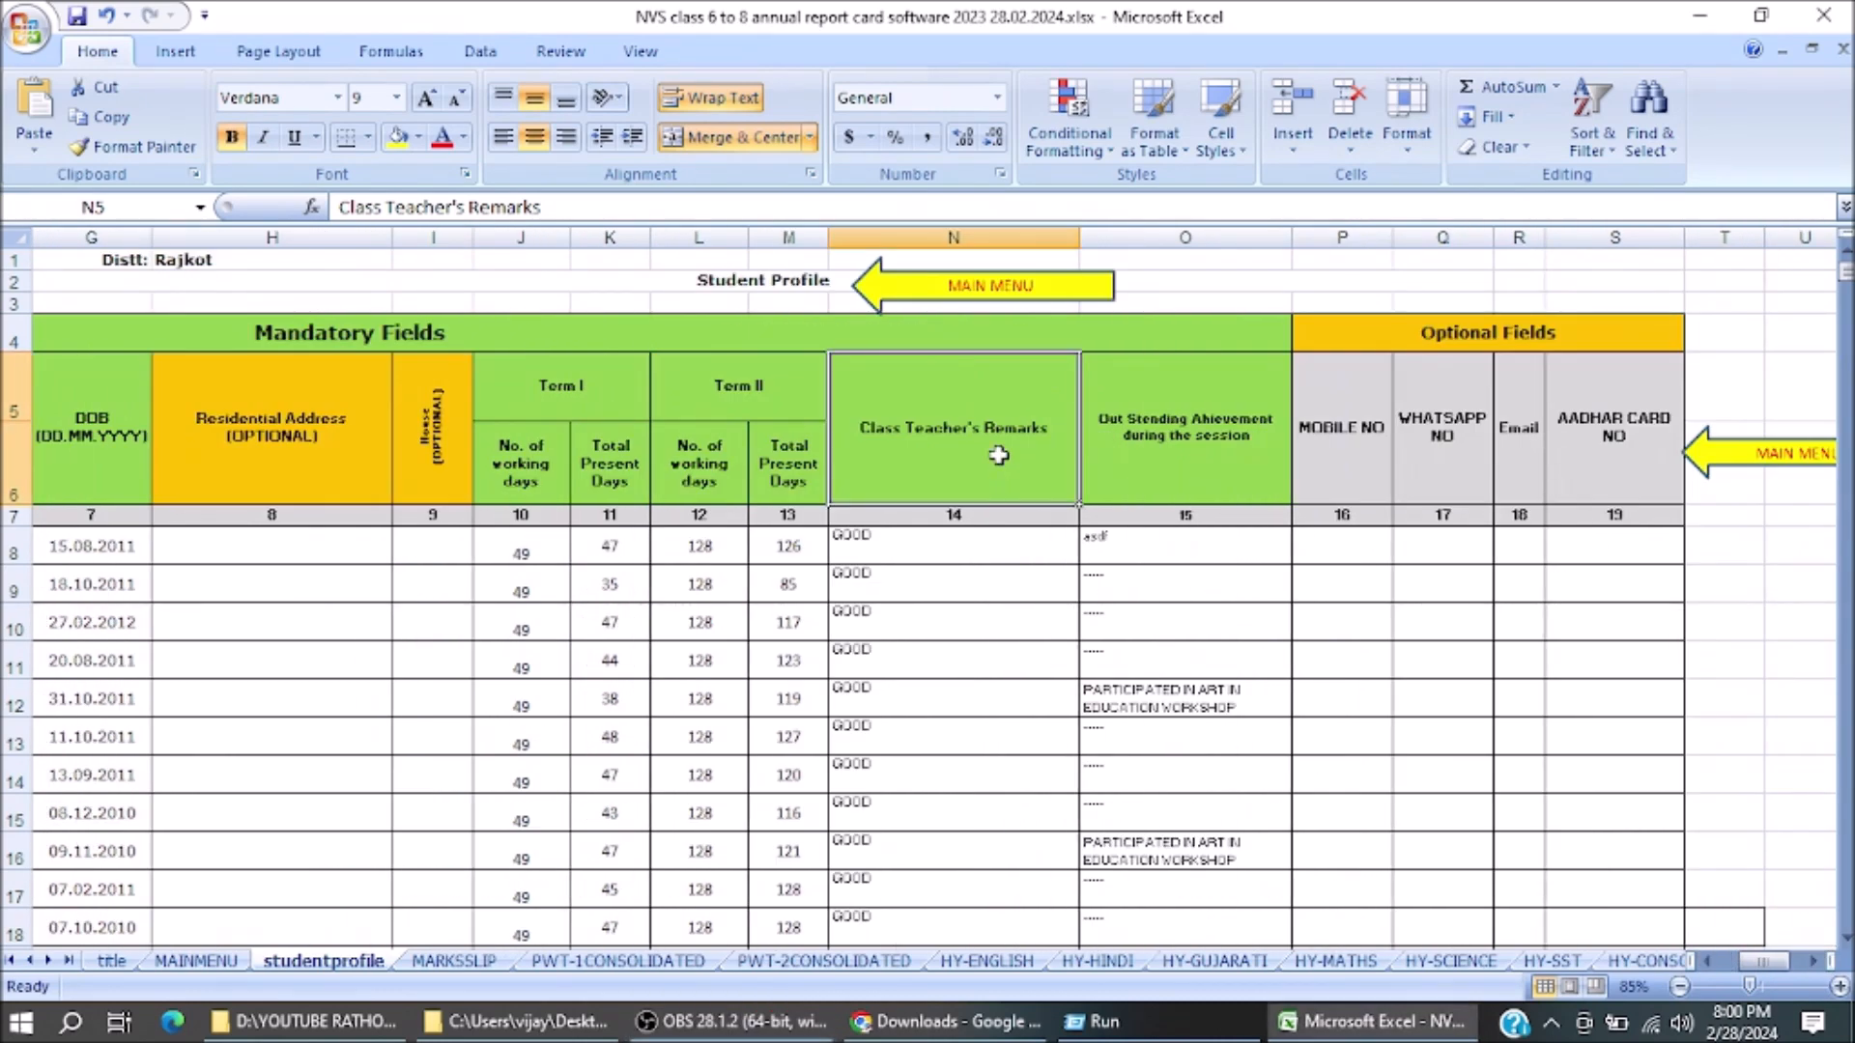
click(1129, 451)
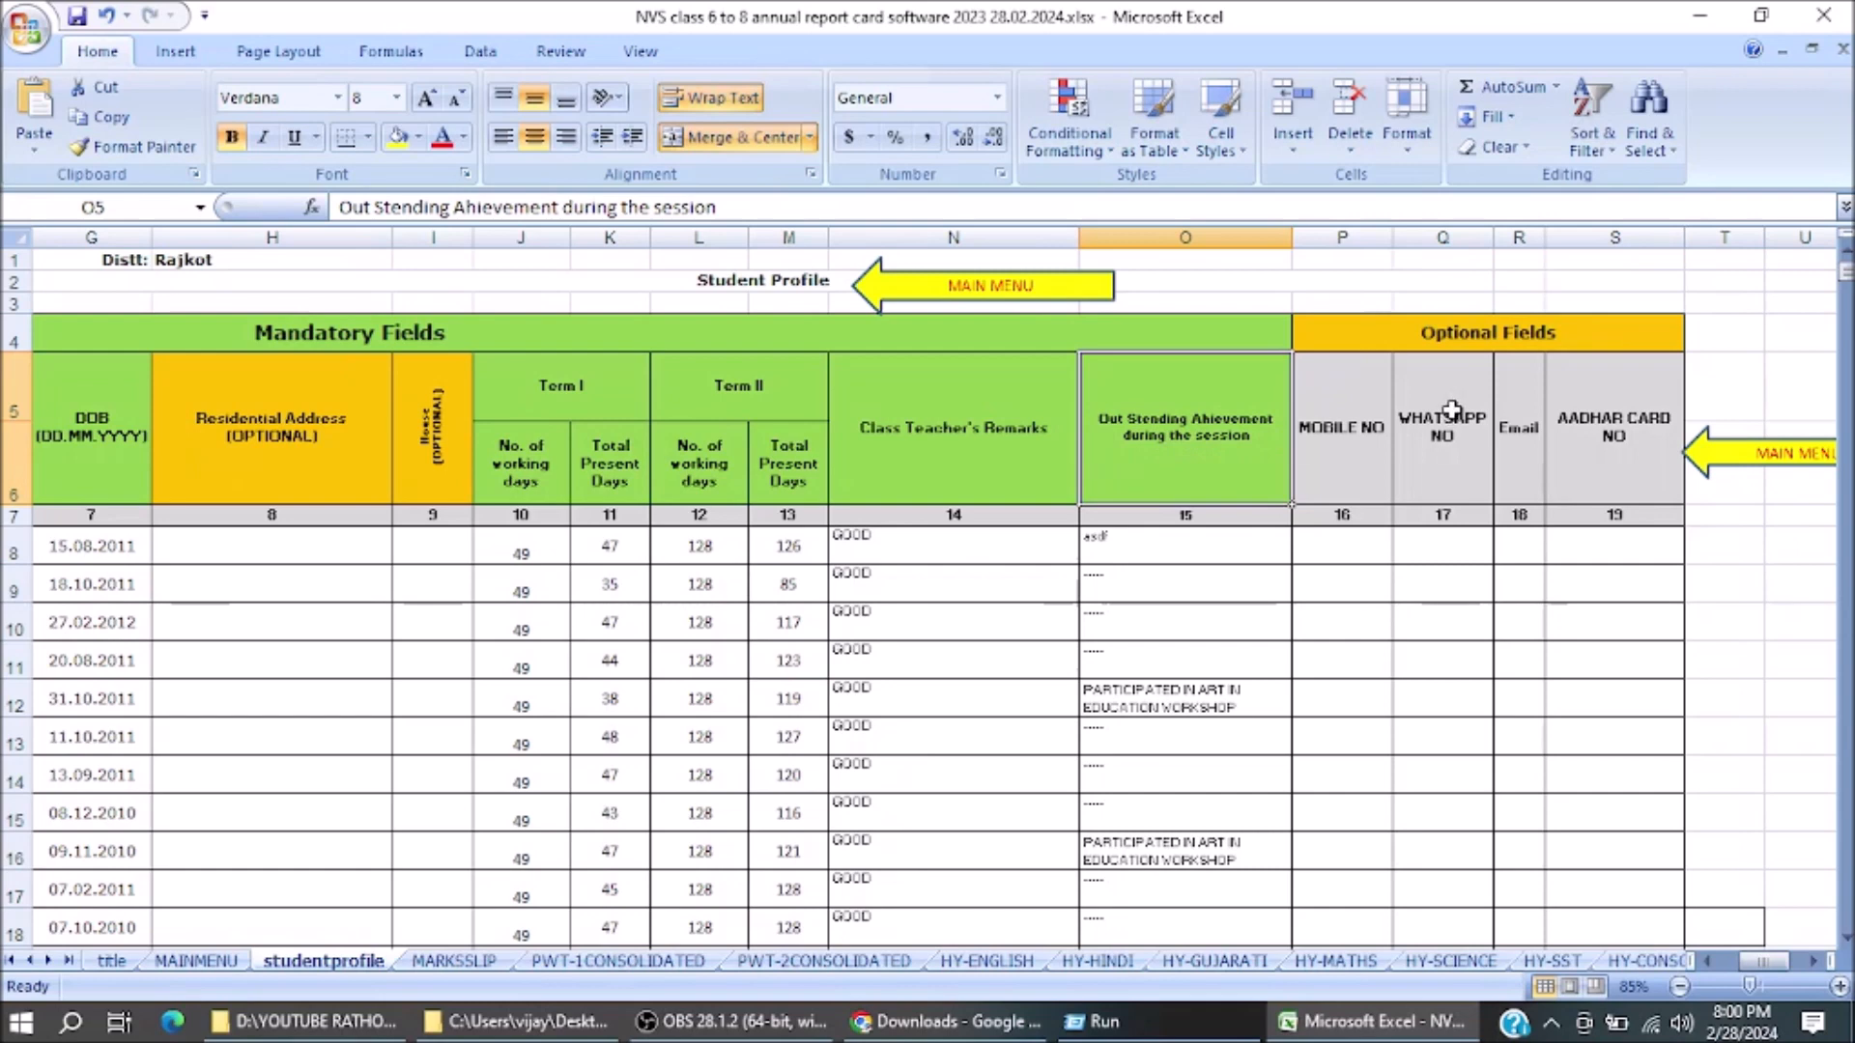
Review the optional fields for mobile number, WhatsApp number, email and Aadhar card number
click(1341, 425)
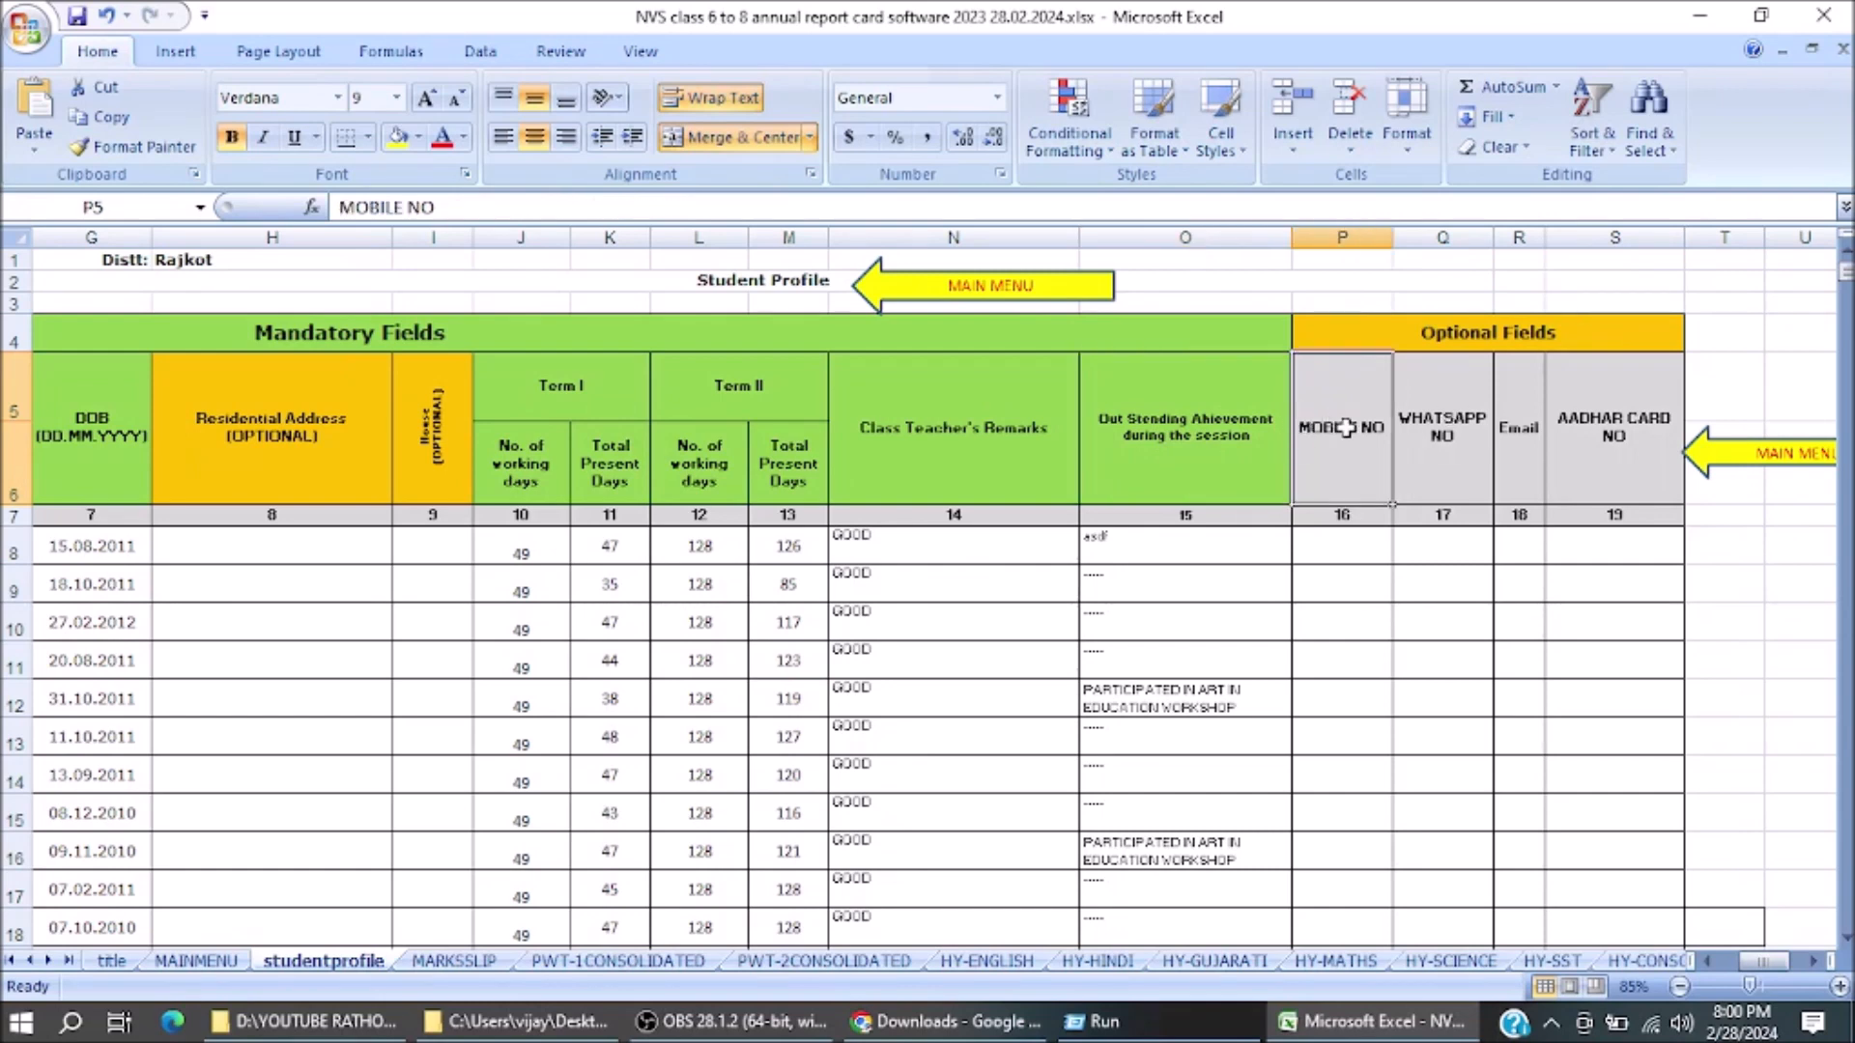
click(1455, 426)
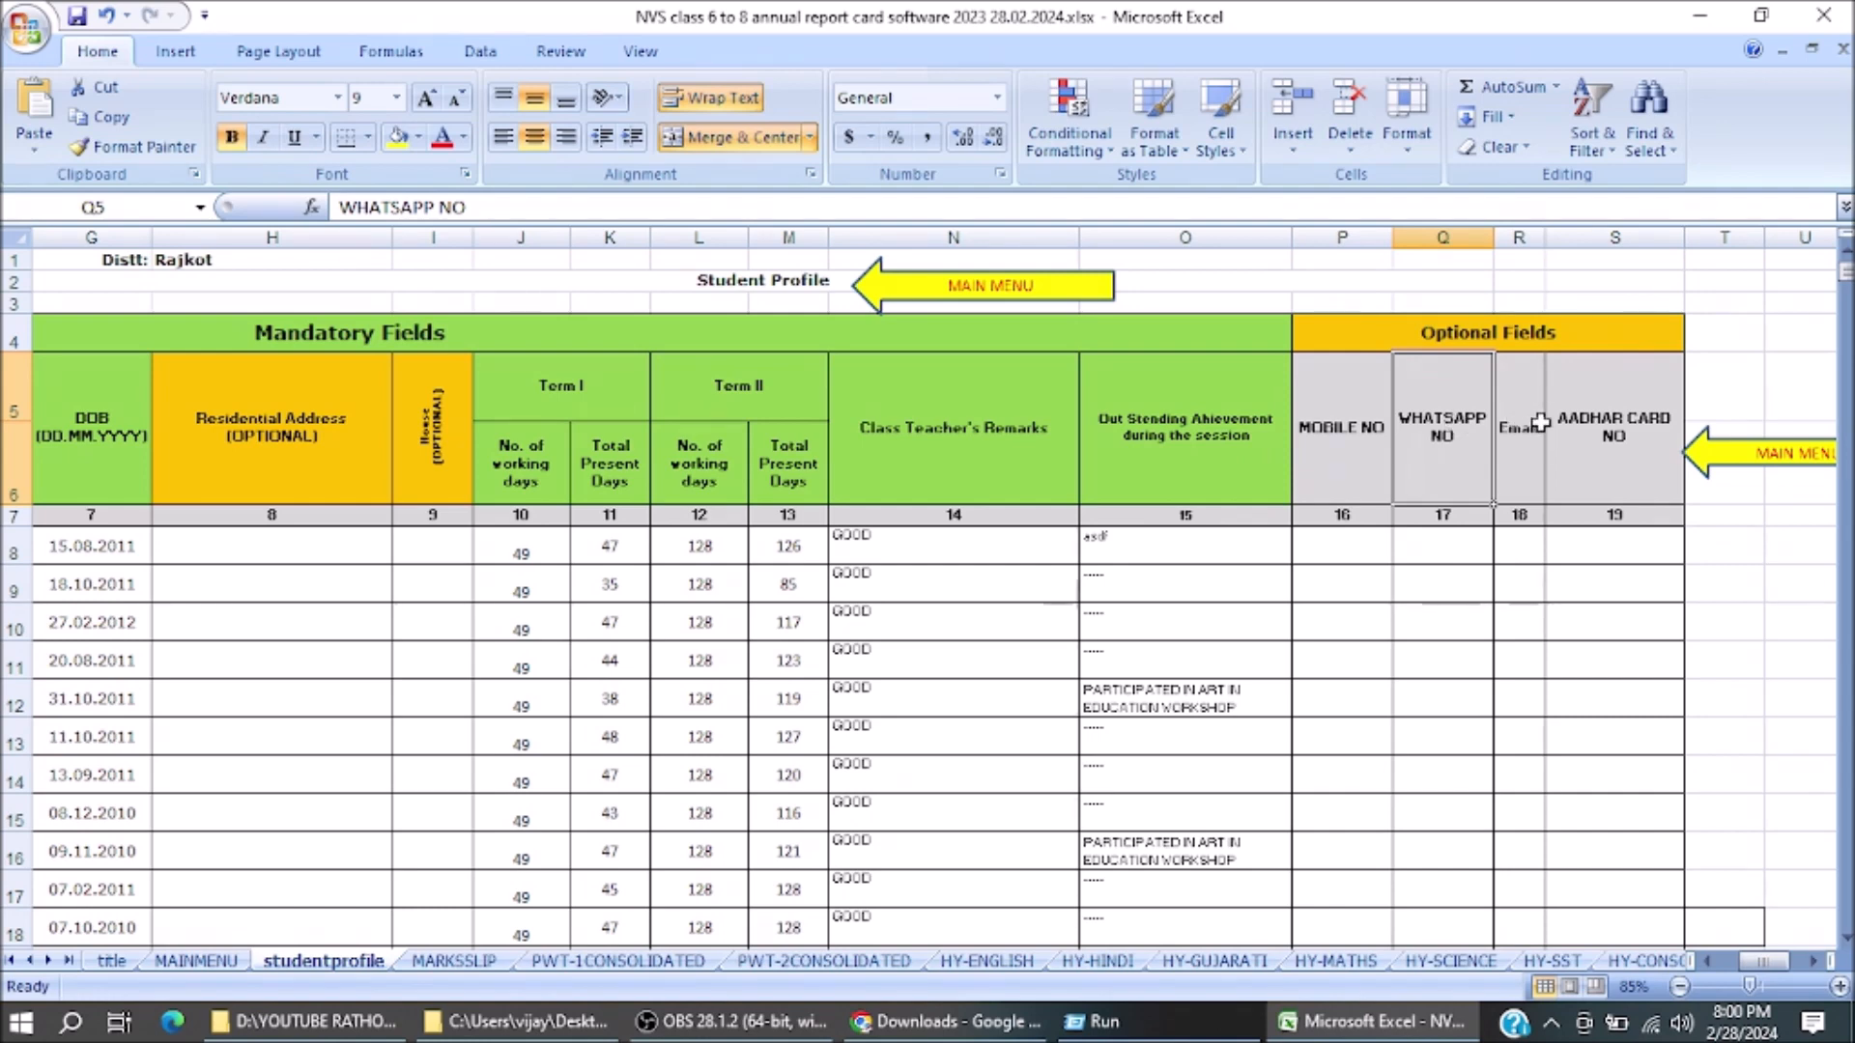
click(1362, 452)
click(1442, 443)
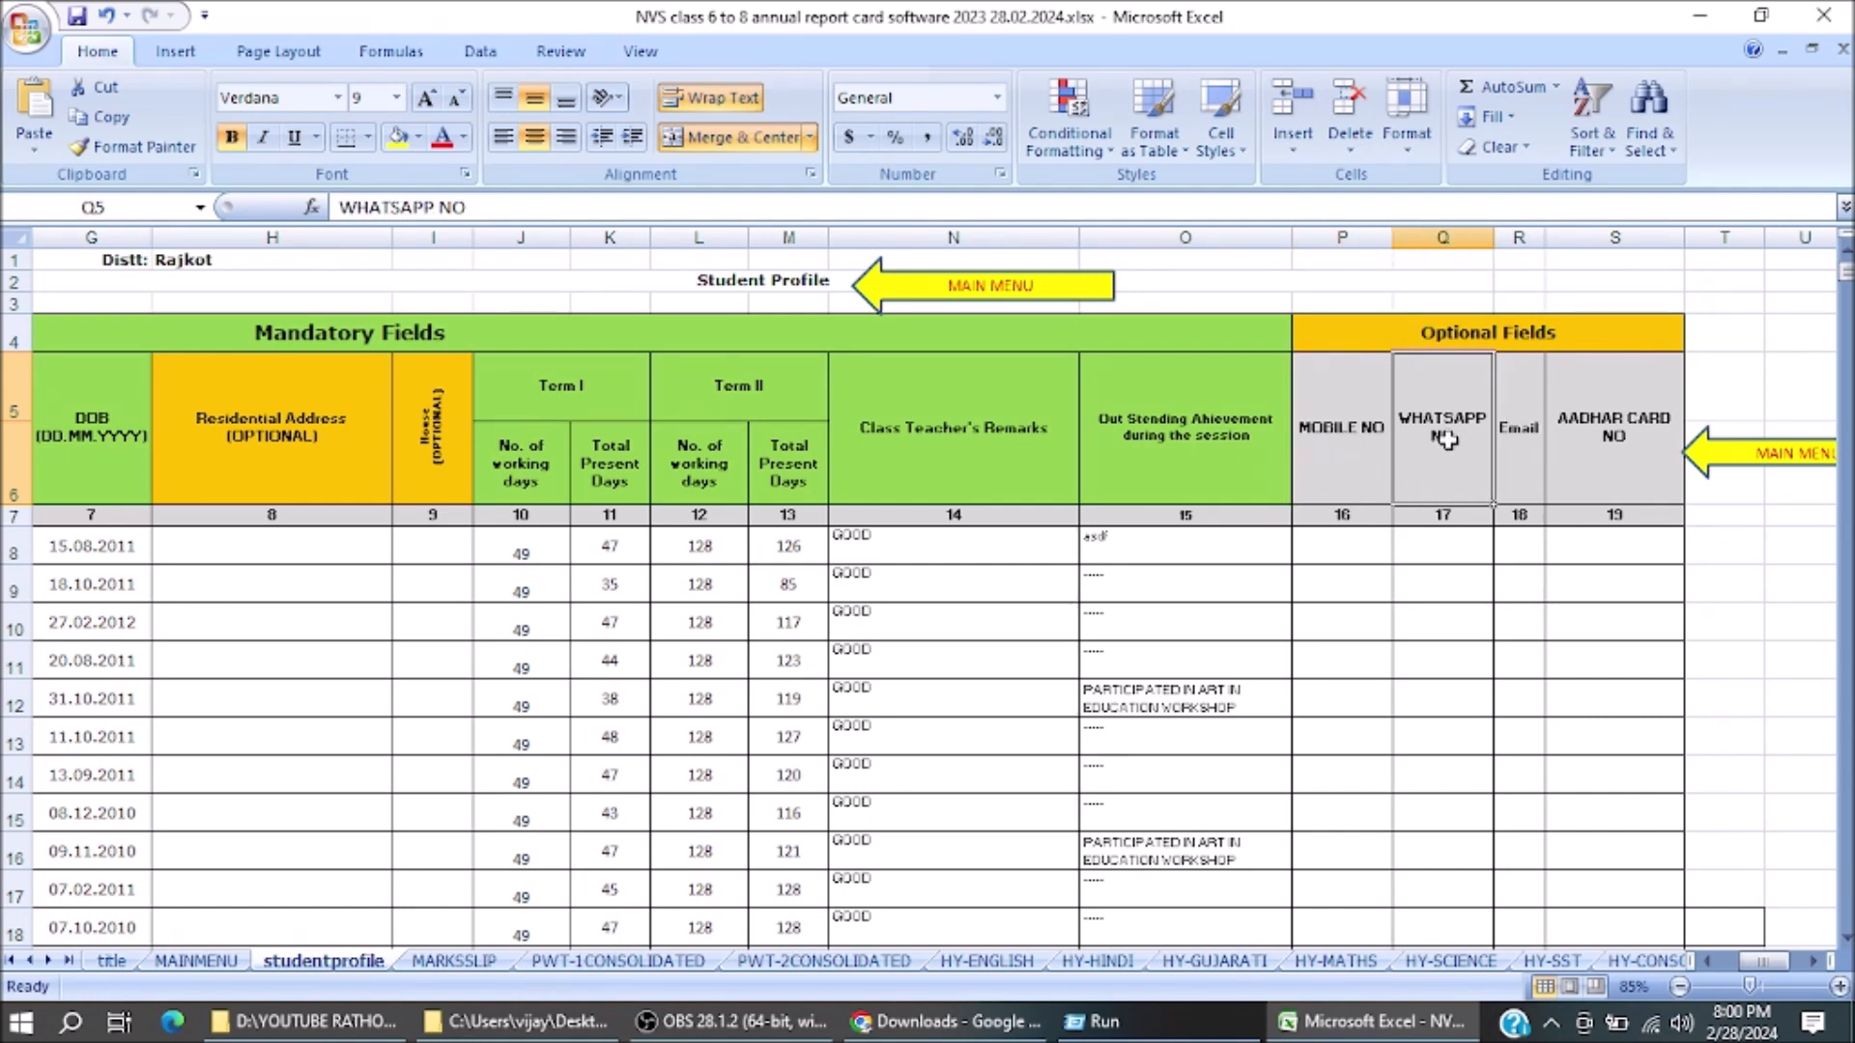
click(1529, 436)
click(1632, 463)
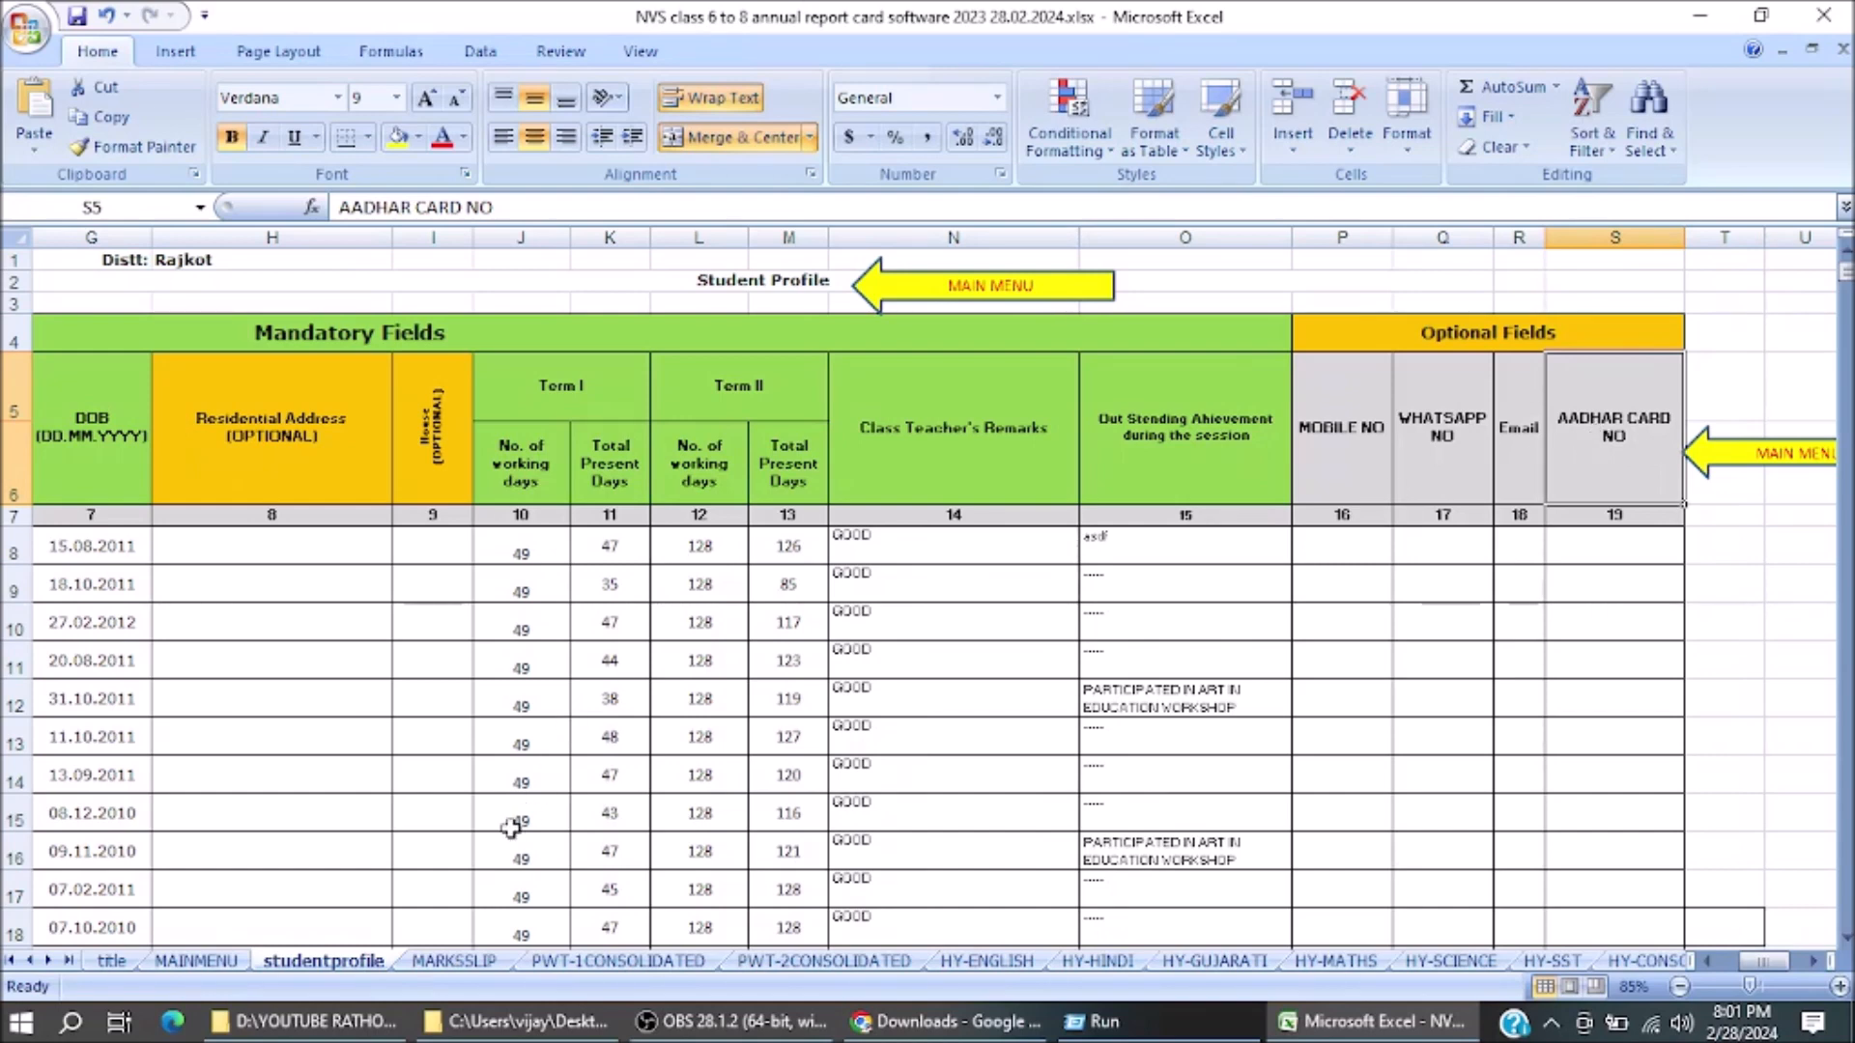
Open the MARKSSLIP sheet and look through its blank mark slip, checking the formula behind the first student name
click(453, 961)
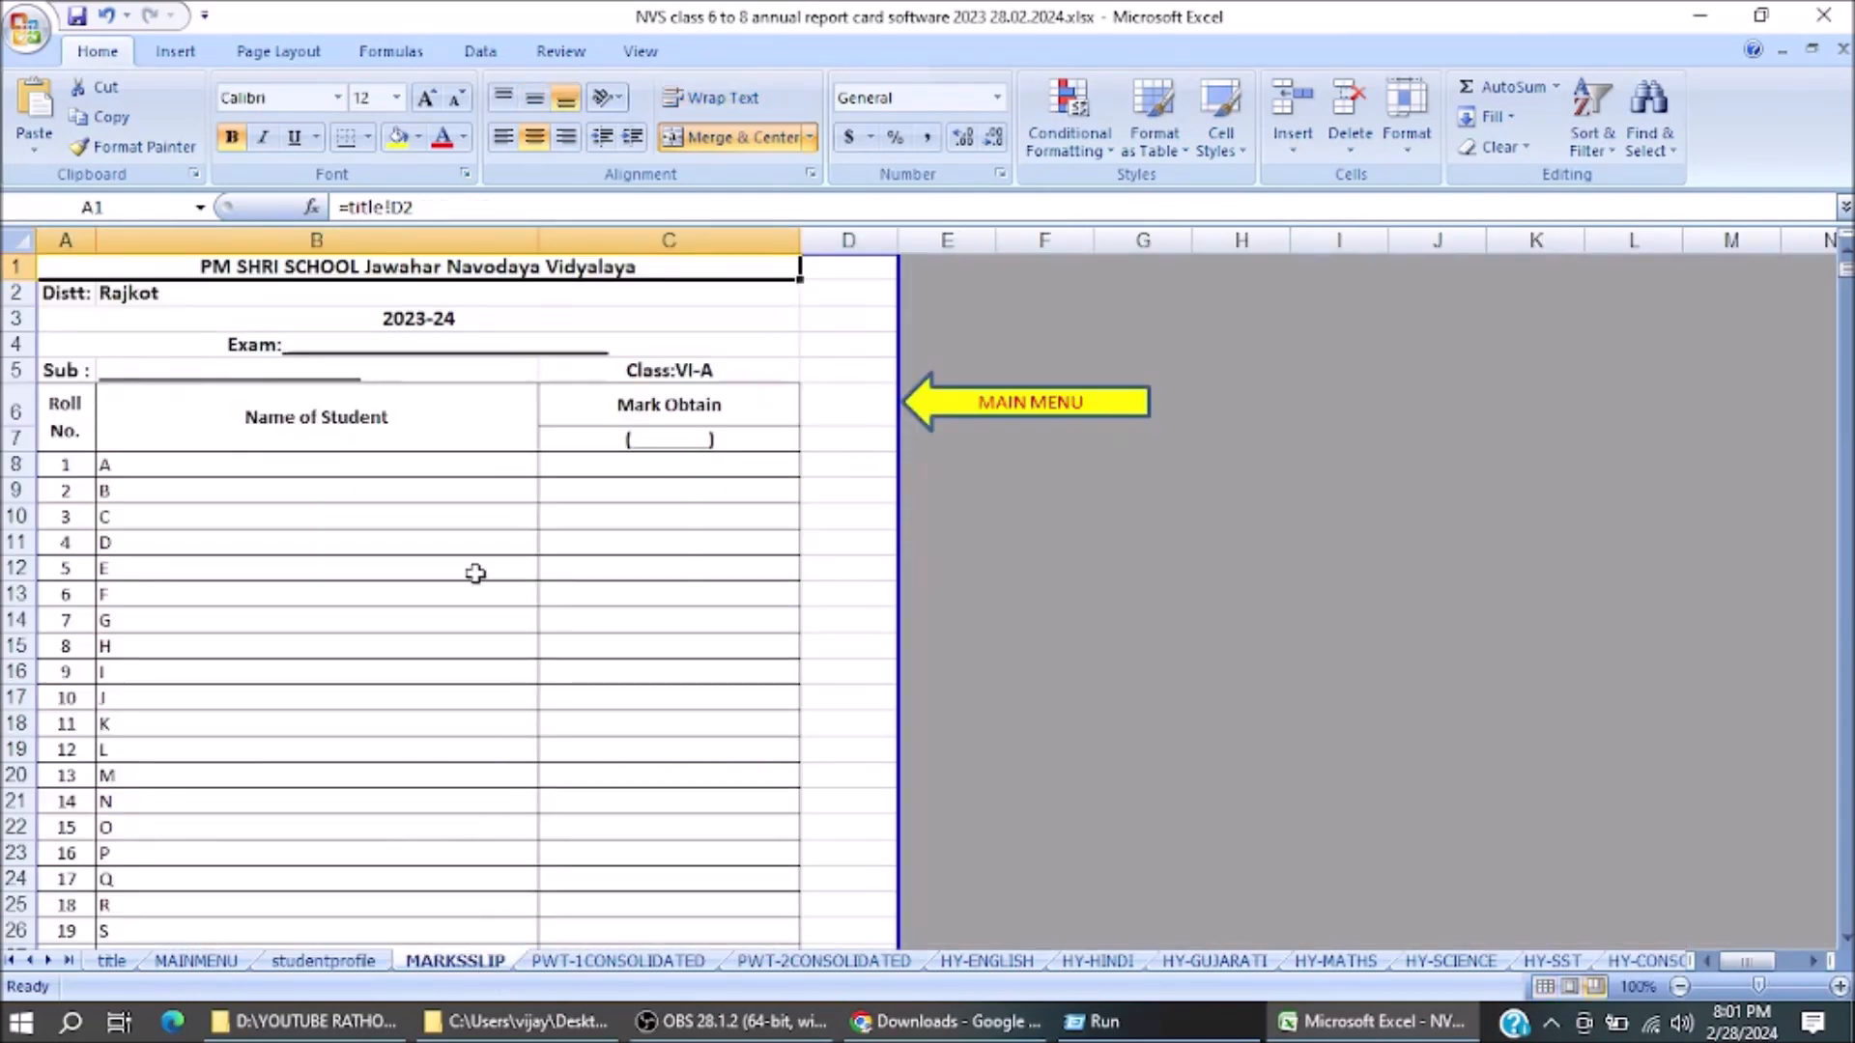
click(315, 466)
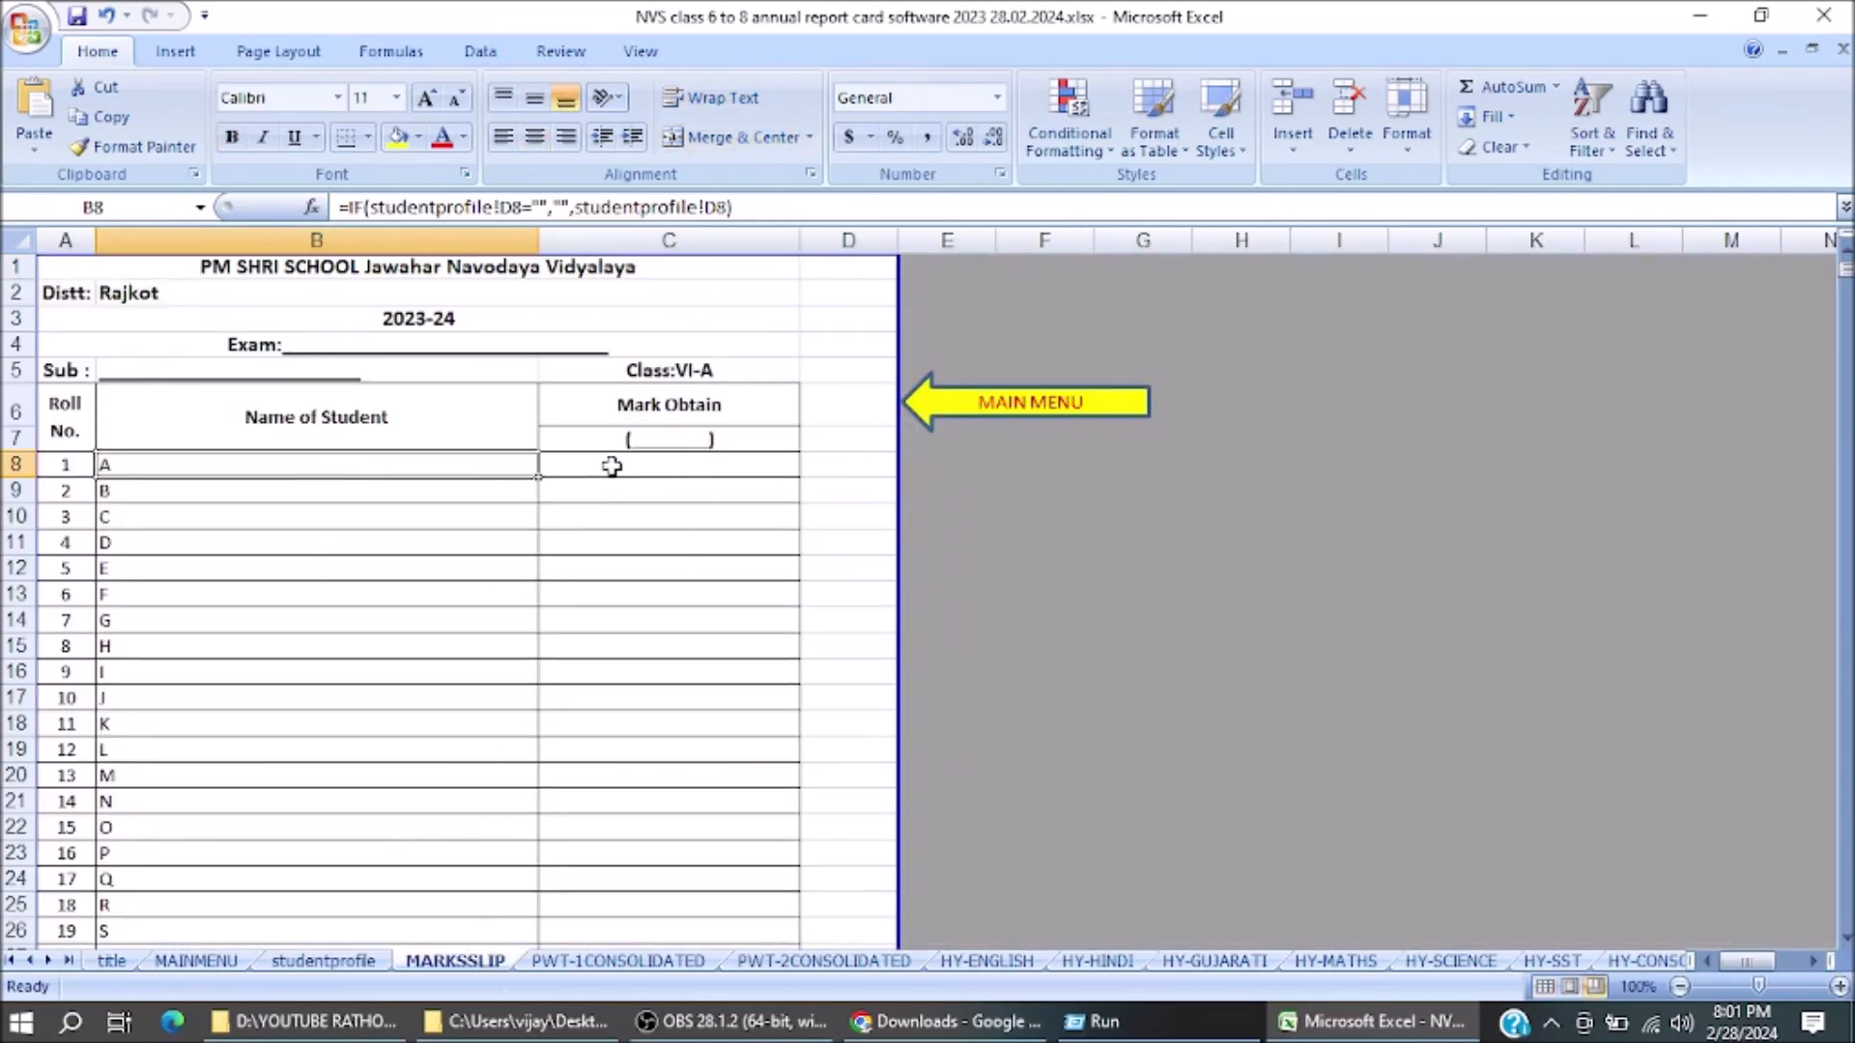
scroll(618, 466, down, 6)
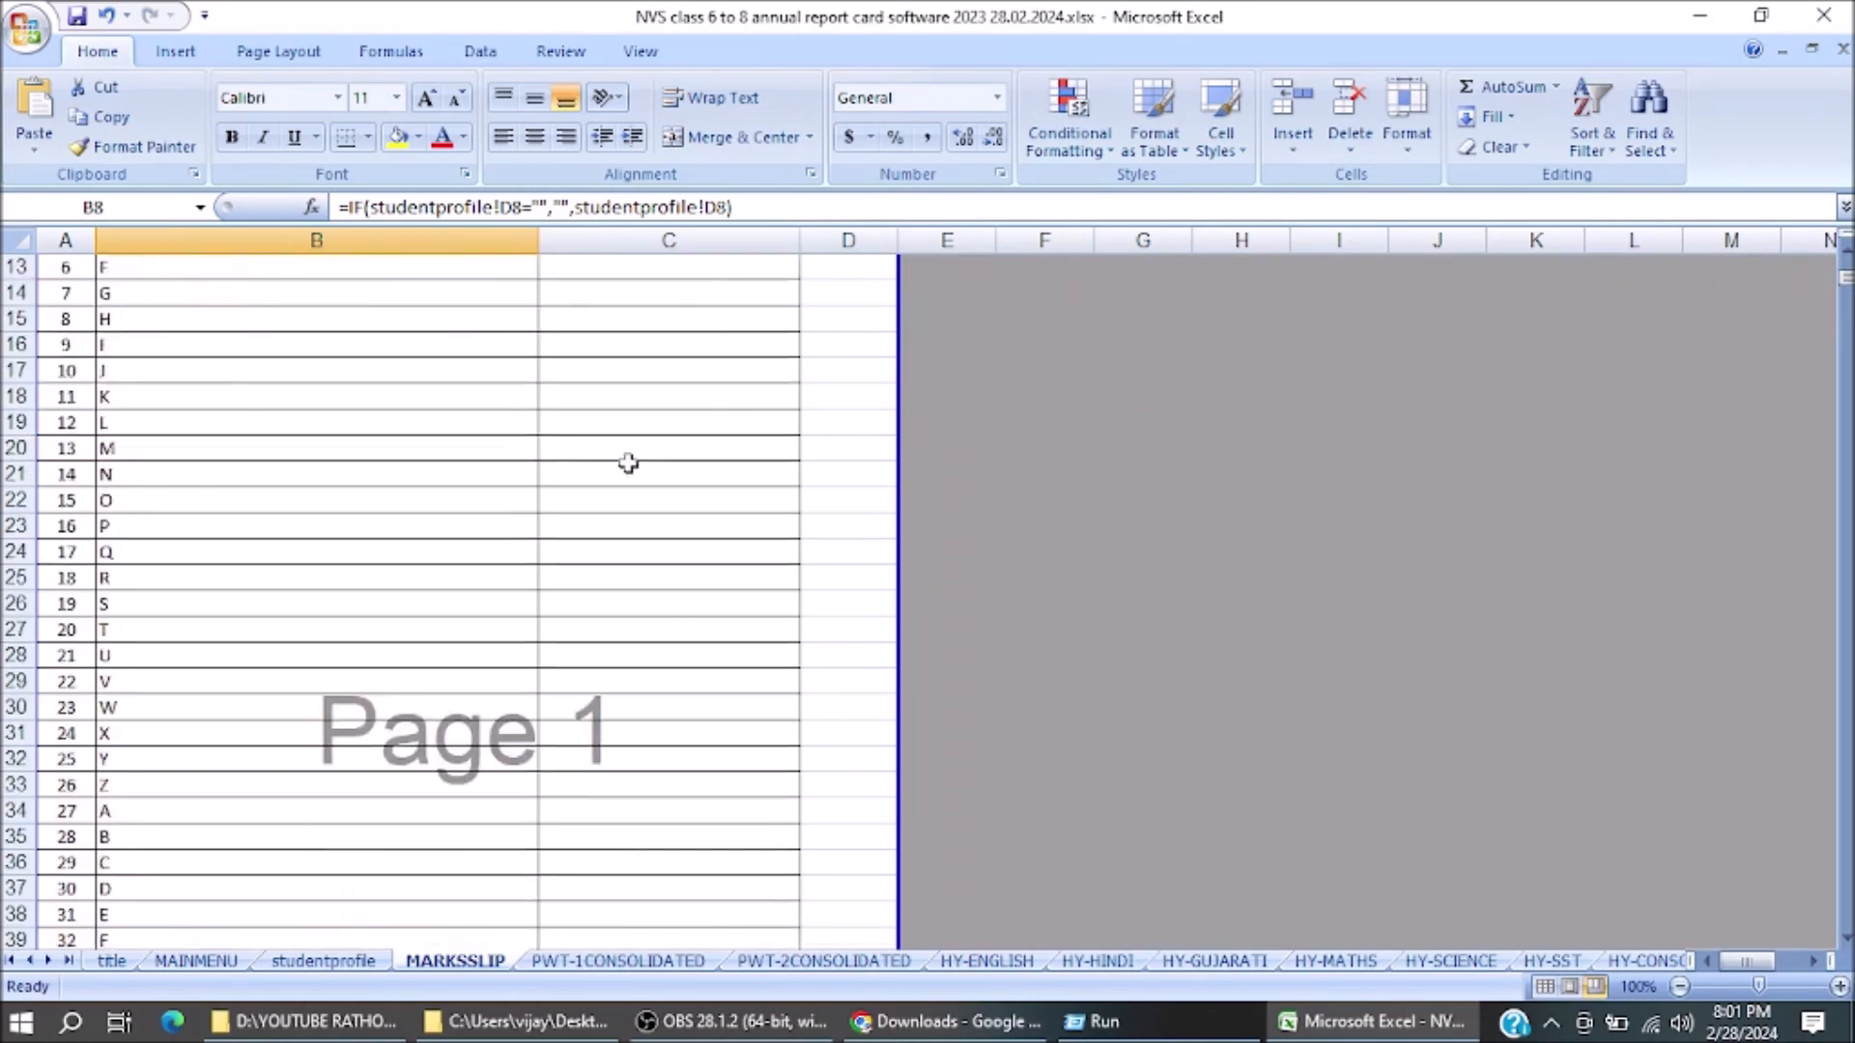
scroll(628, 464, down, 5)
scroll(584, 671, up, 12)
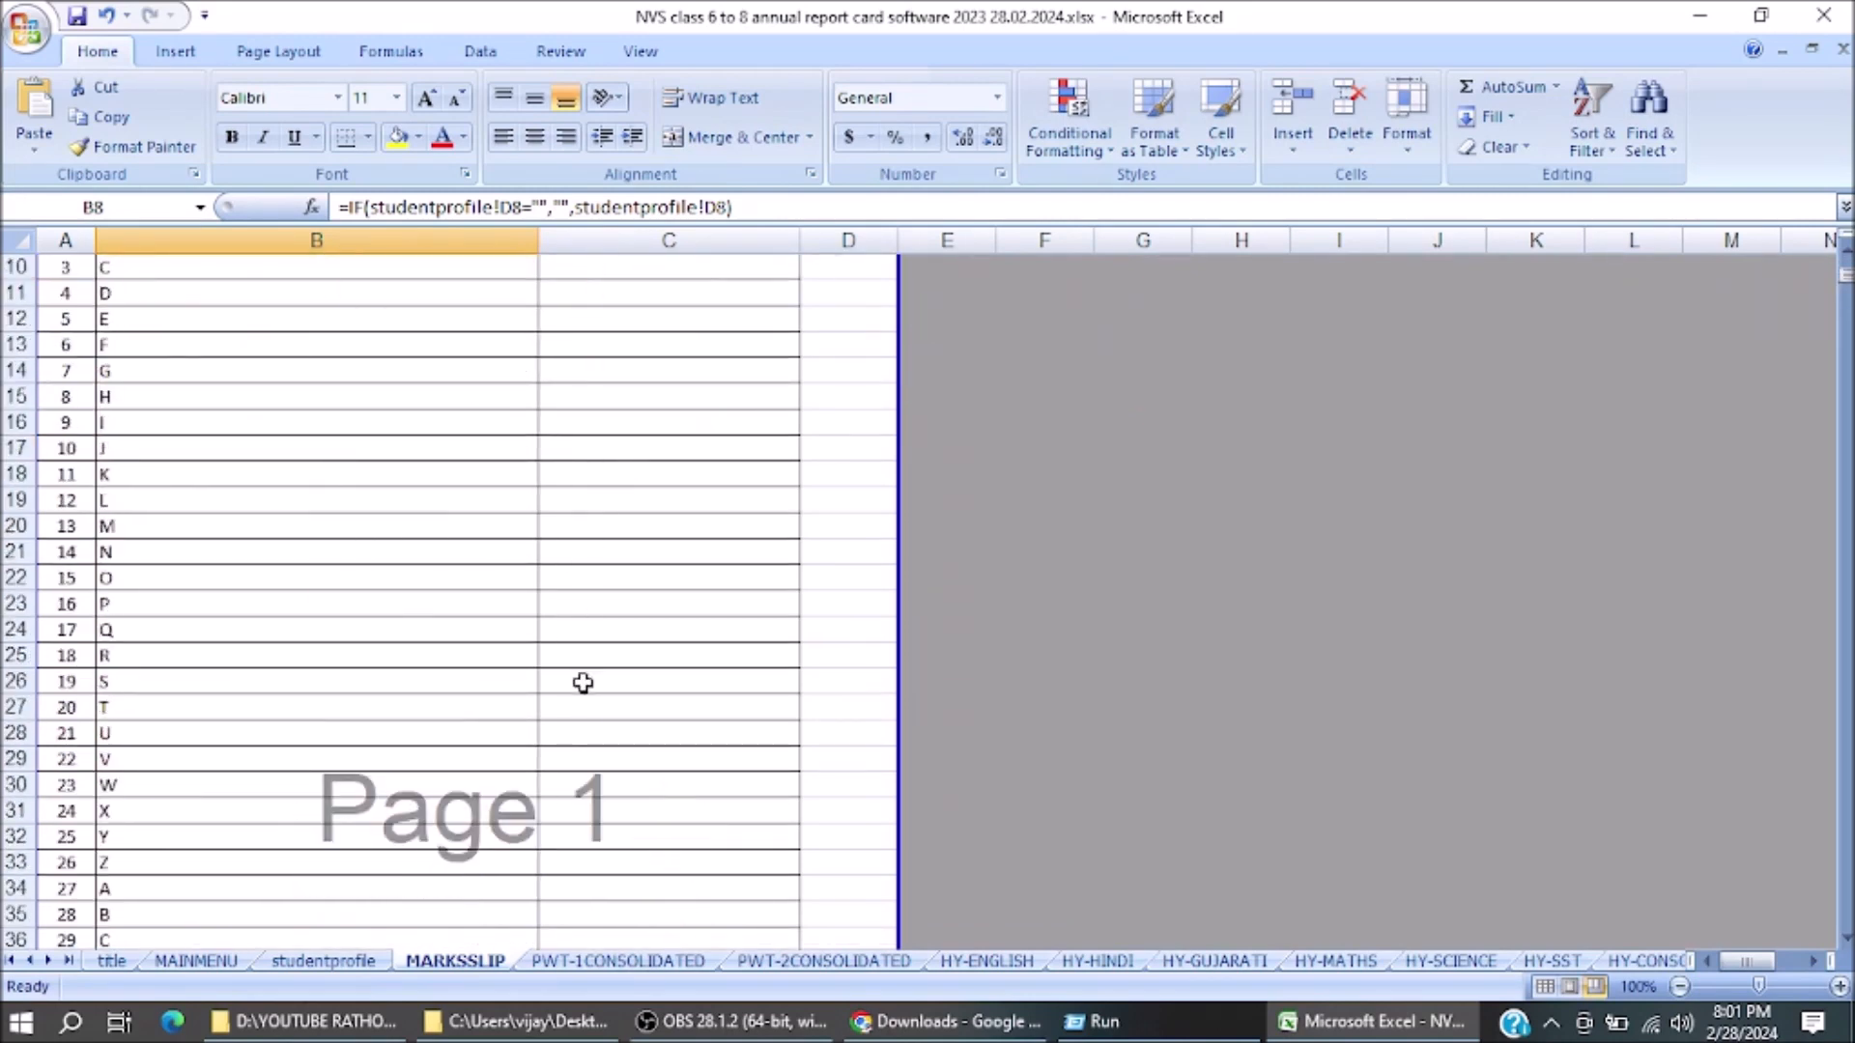
Open the PWT-1CONSOLIDATED sheet and examine the first student's marks in all six subjects and the total formula
click(657, 961)
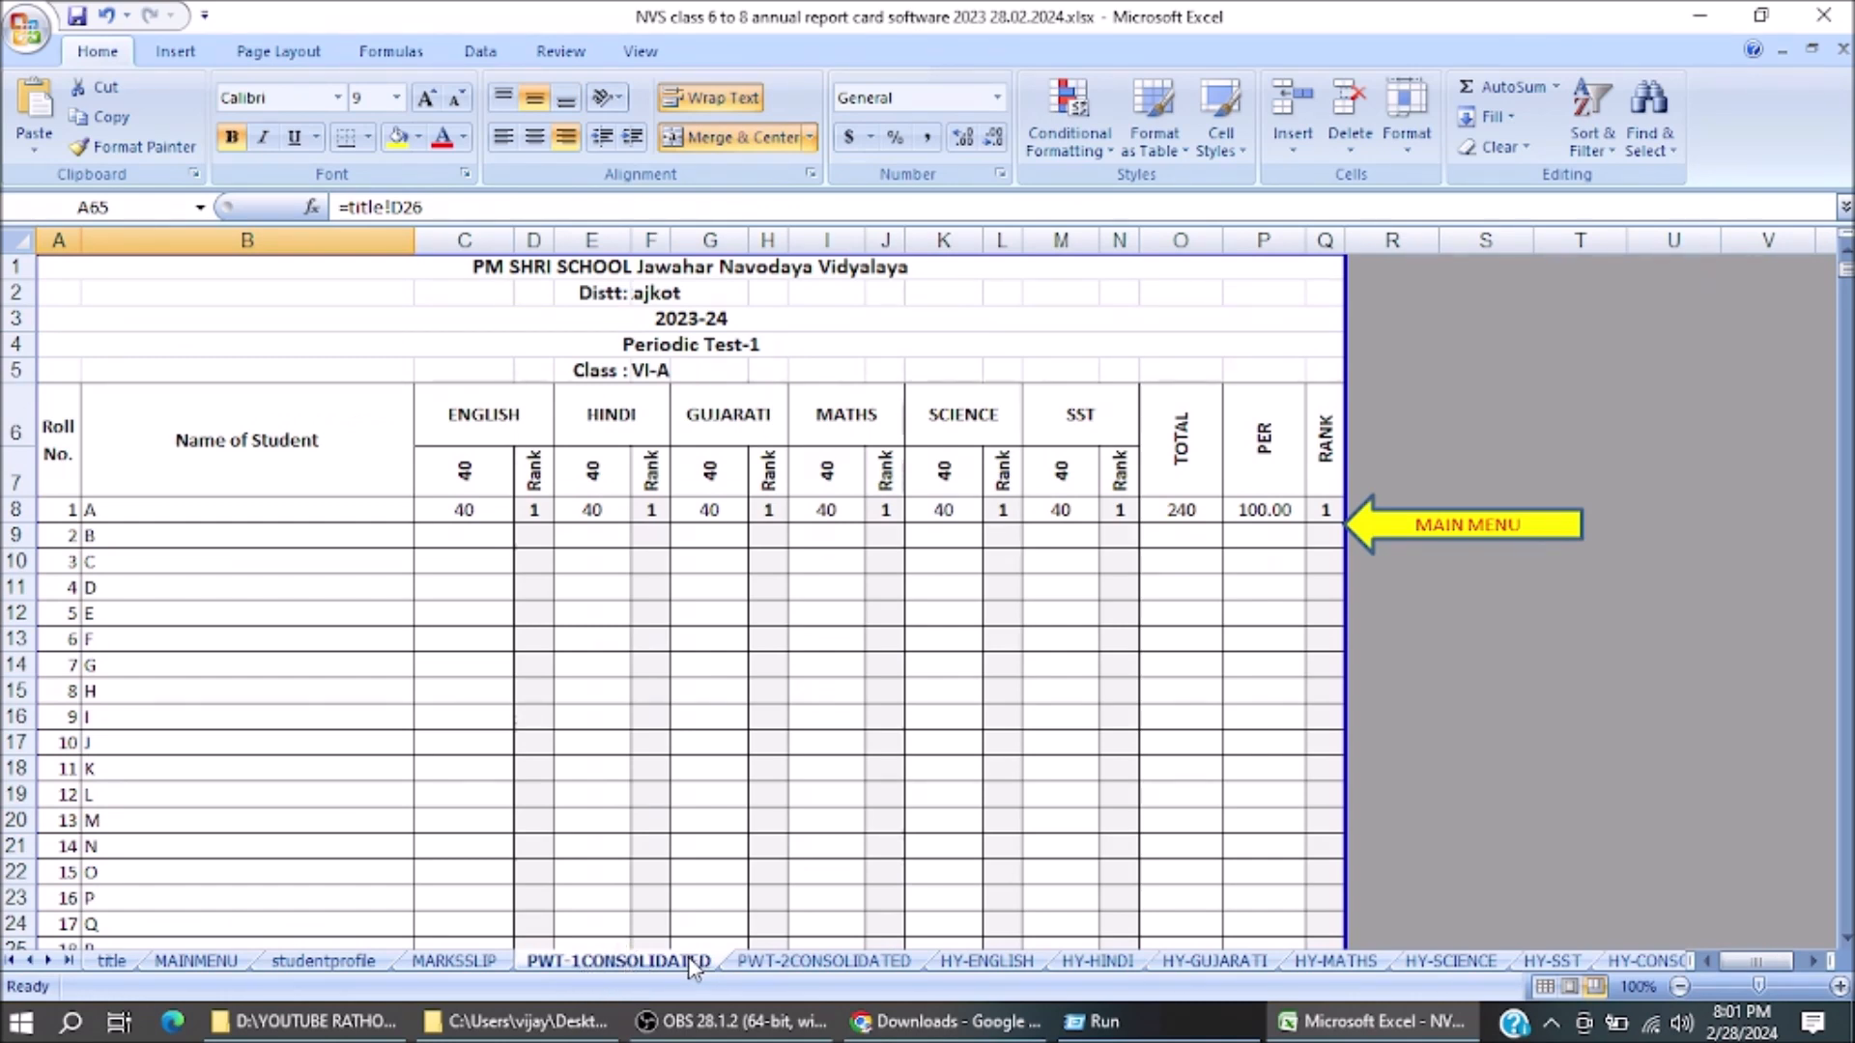
click(475, 519)
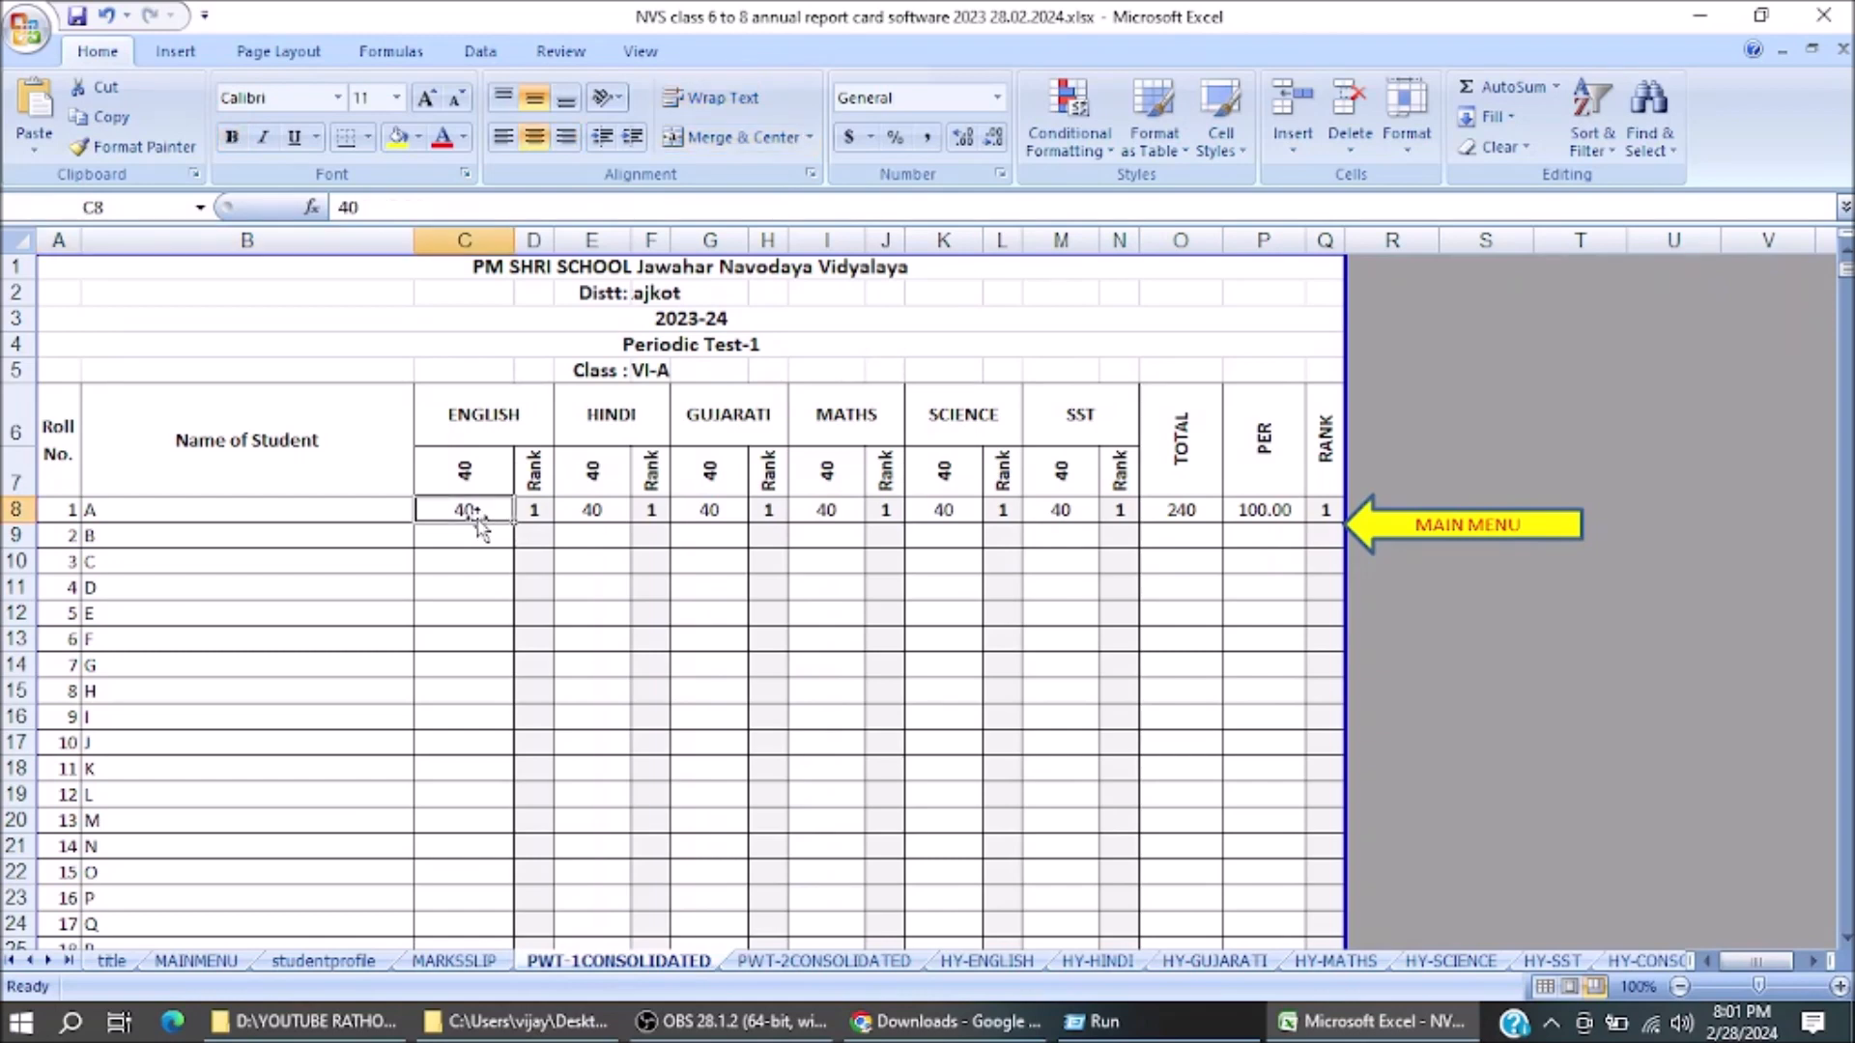
click(589, 515)
click(698, 512)
click(814, 510)
click(939, 517)
click(1068, 517)
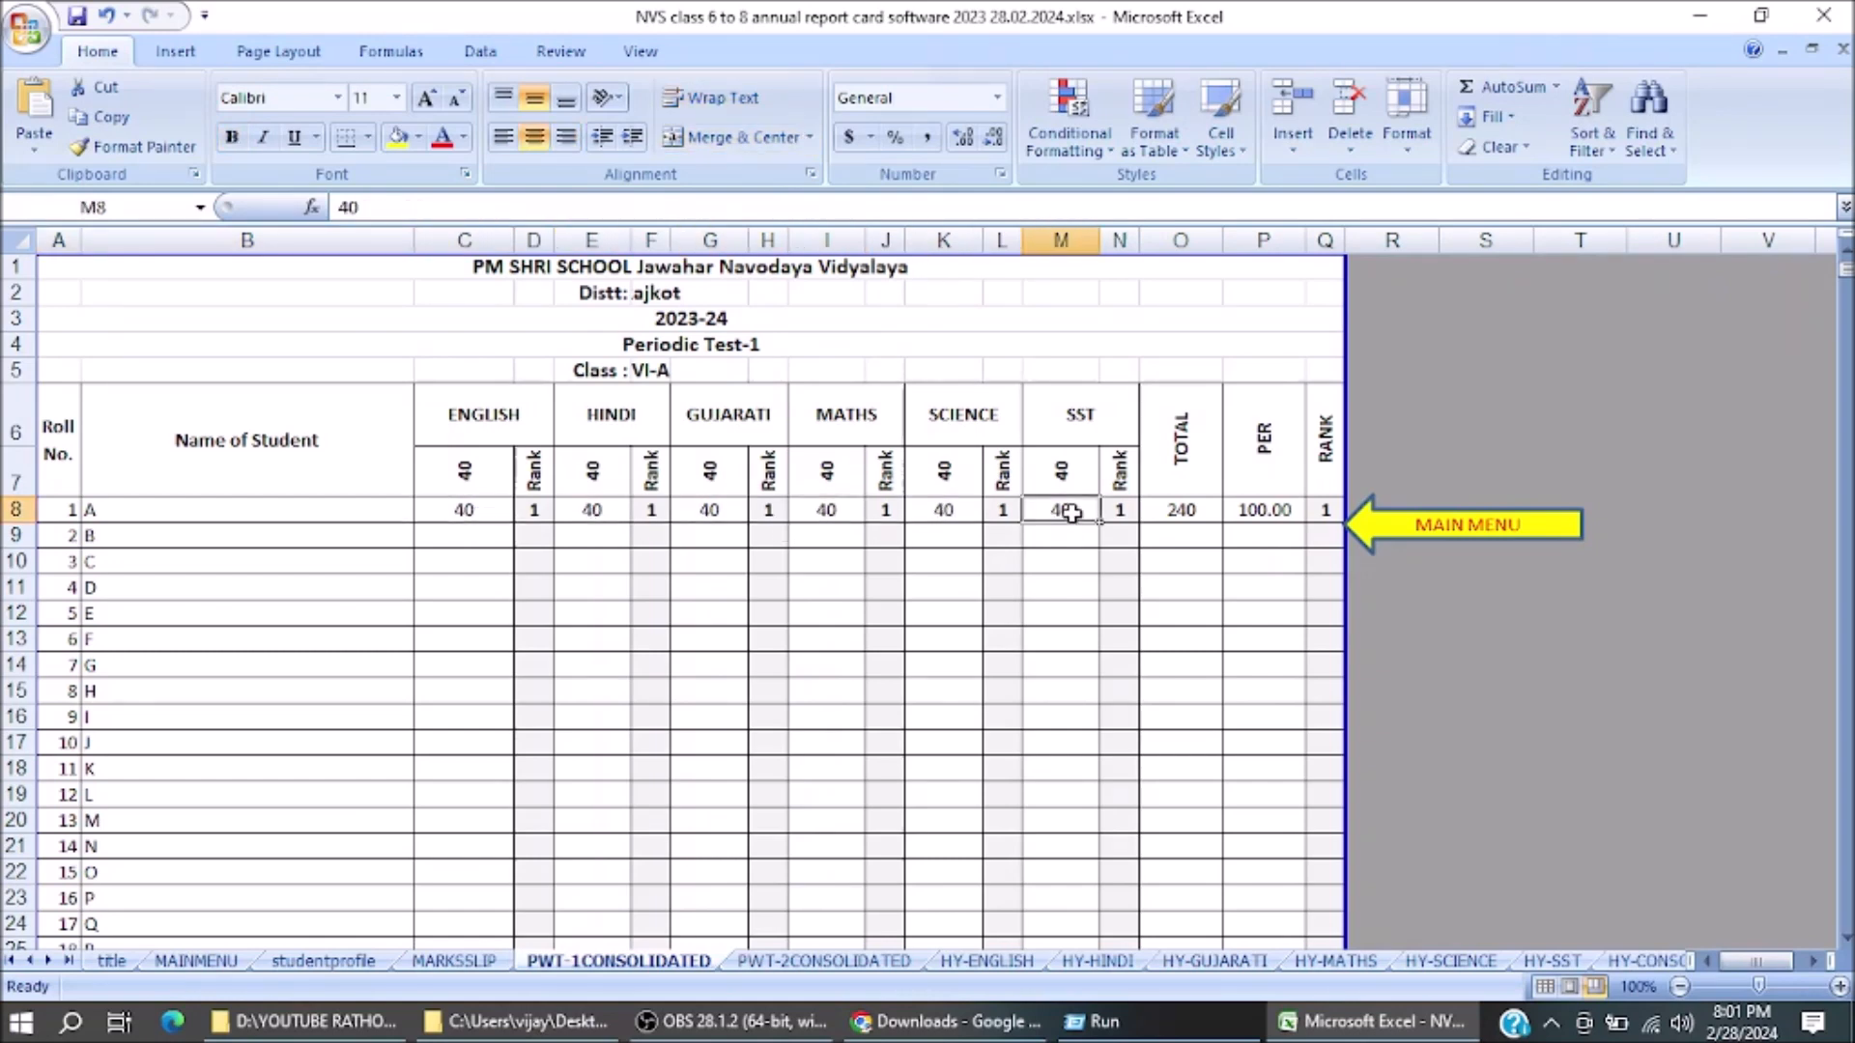
click(1192, 512)
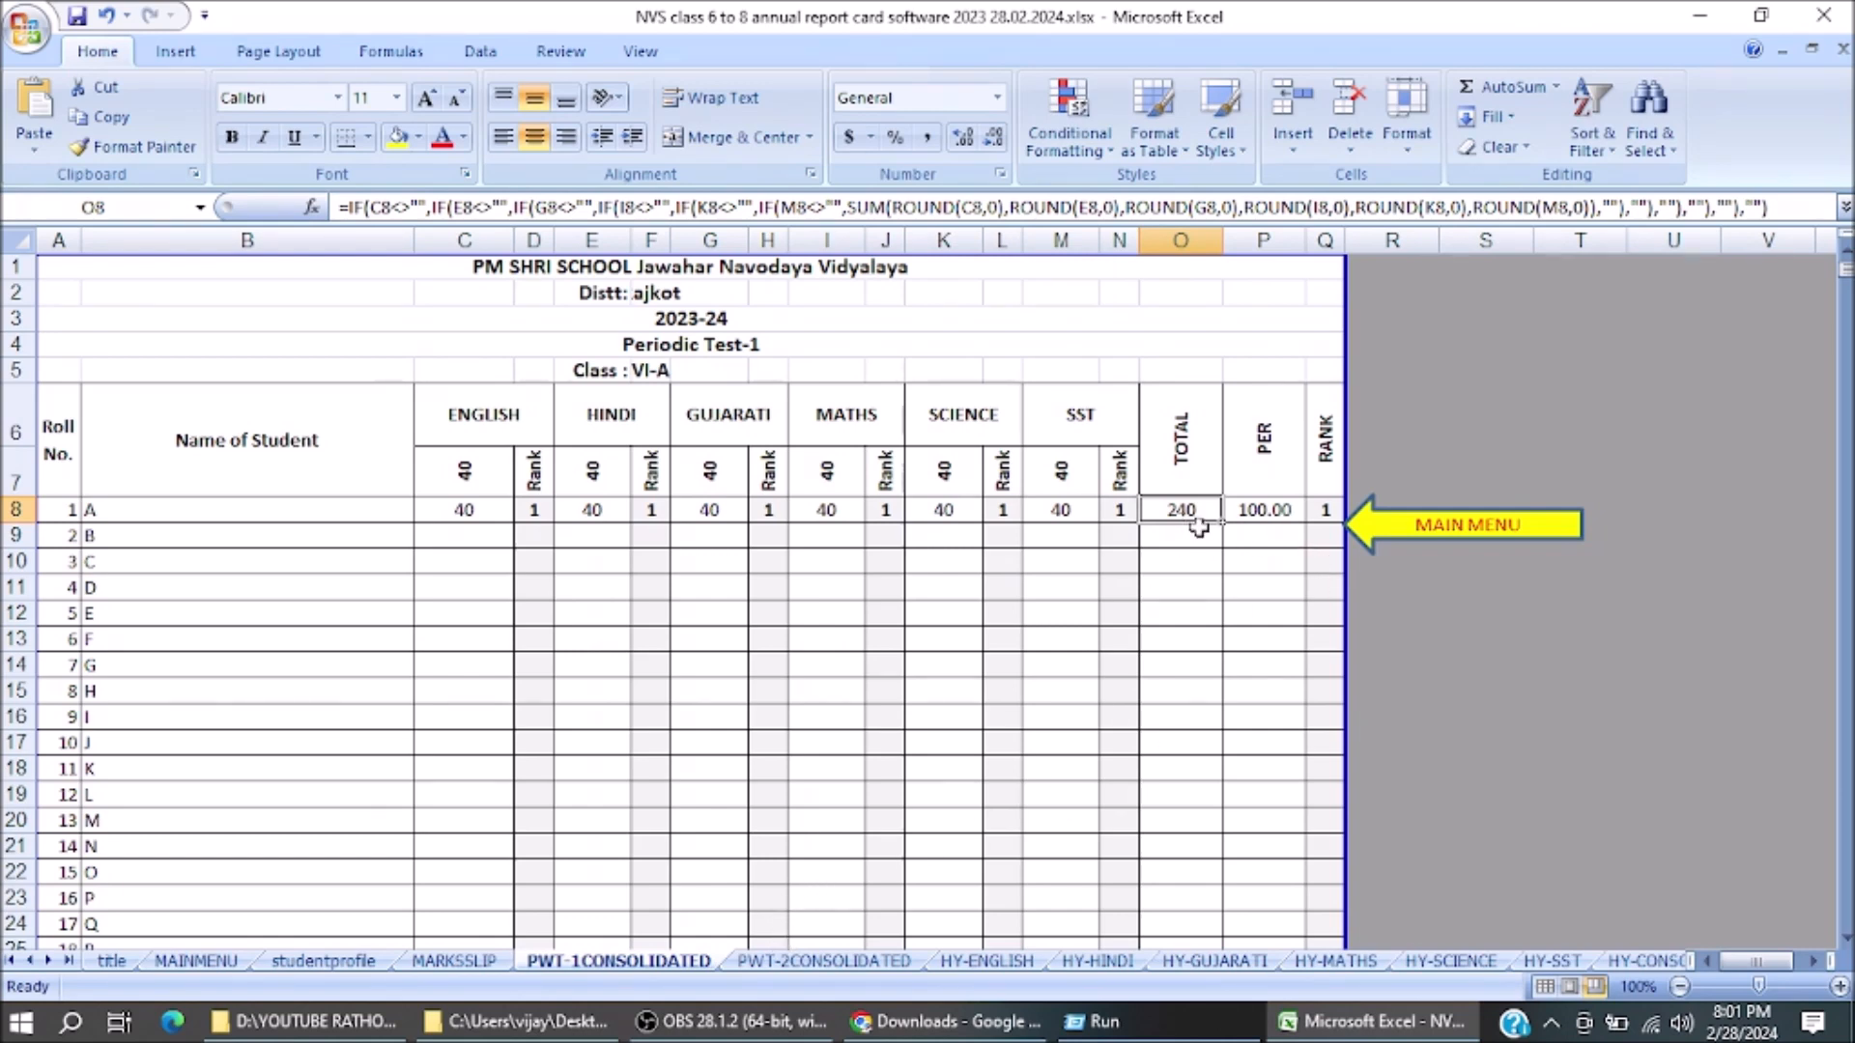
Enter student B's Periodic Test-1 marks: English 32, Hindi 30 and Gujarati 25
click(483, 534)
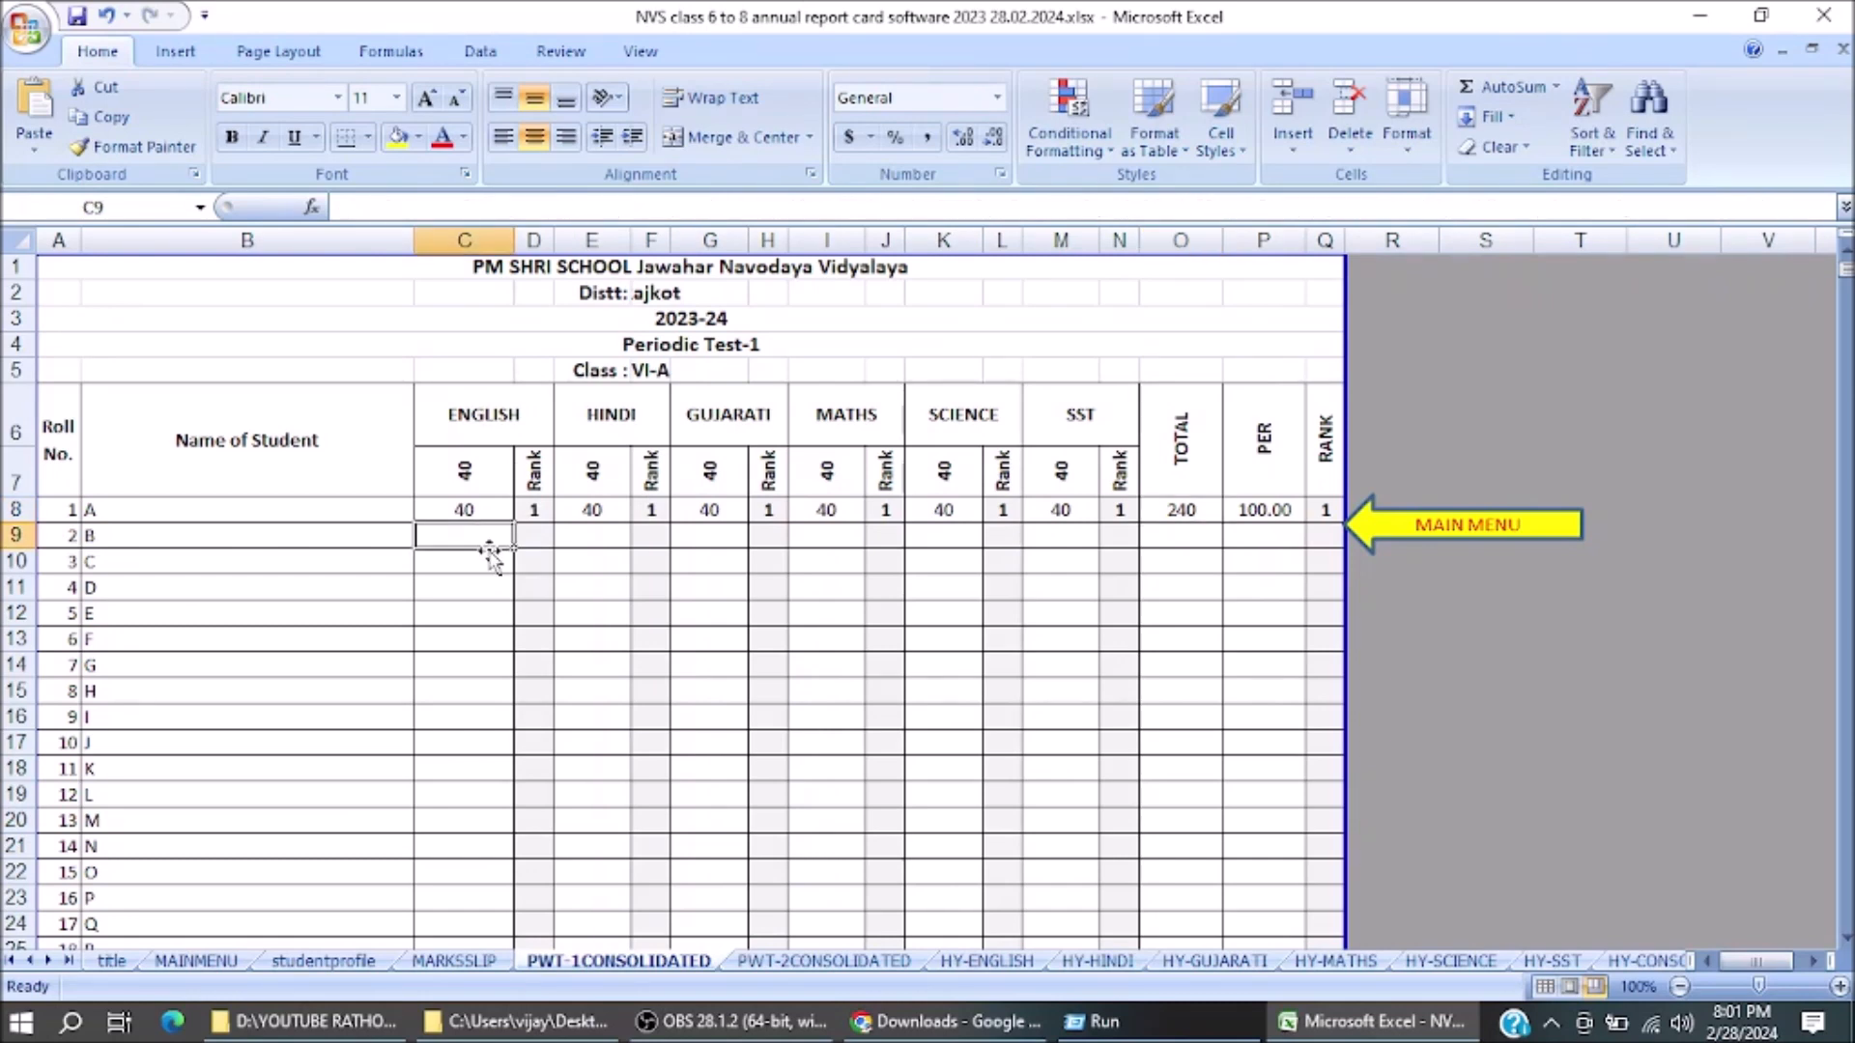
text(32)
key(Tab)
key(Tab)
text(30)
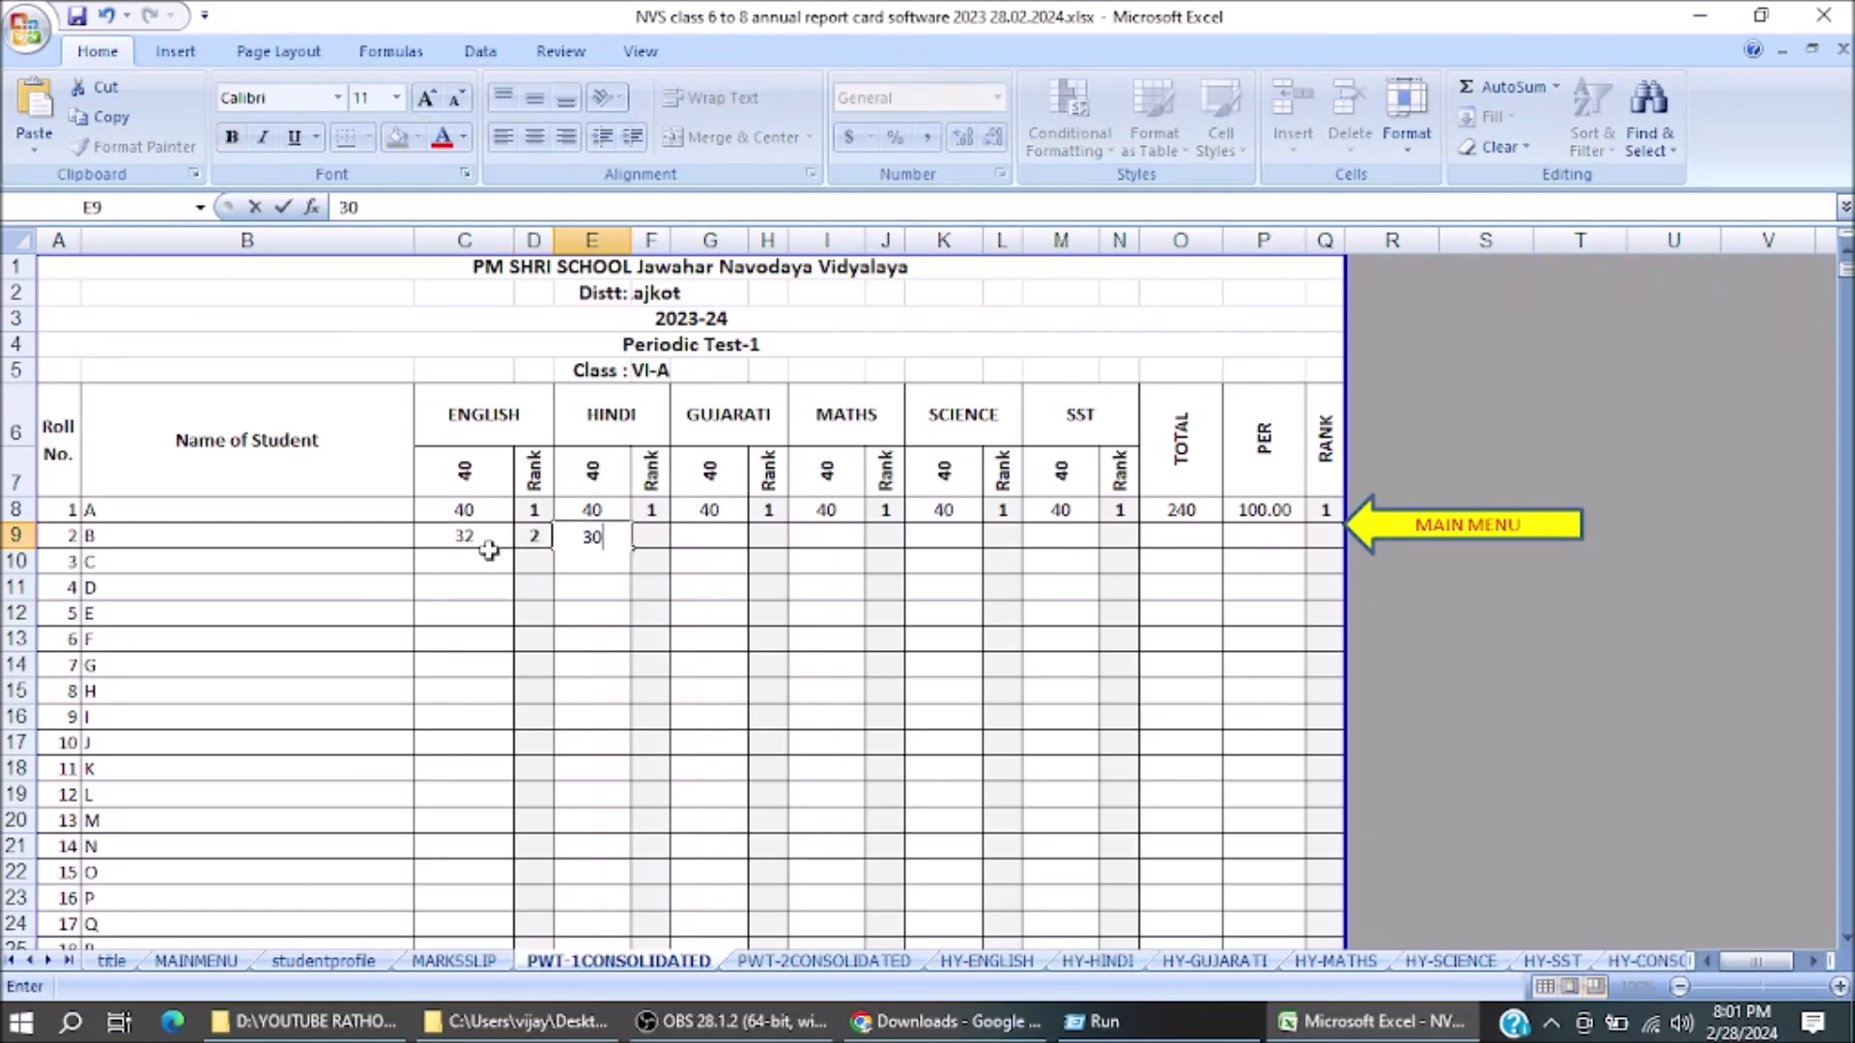
key(Tab)
key(Tab)
text(25)
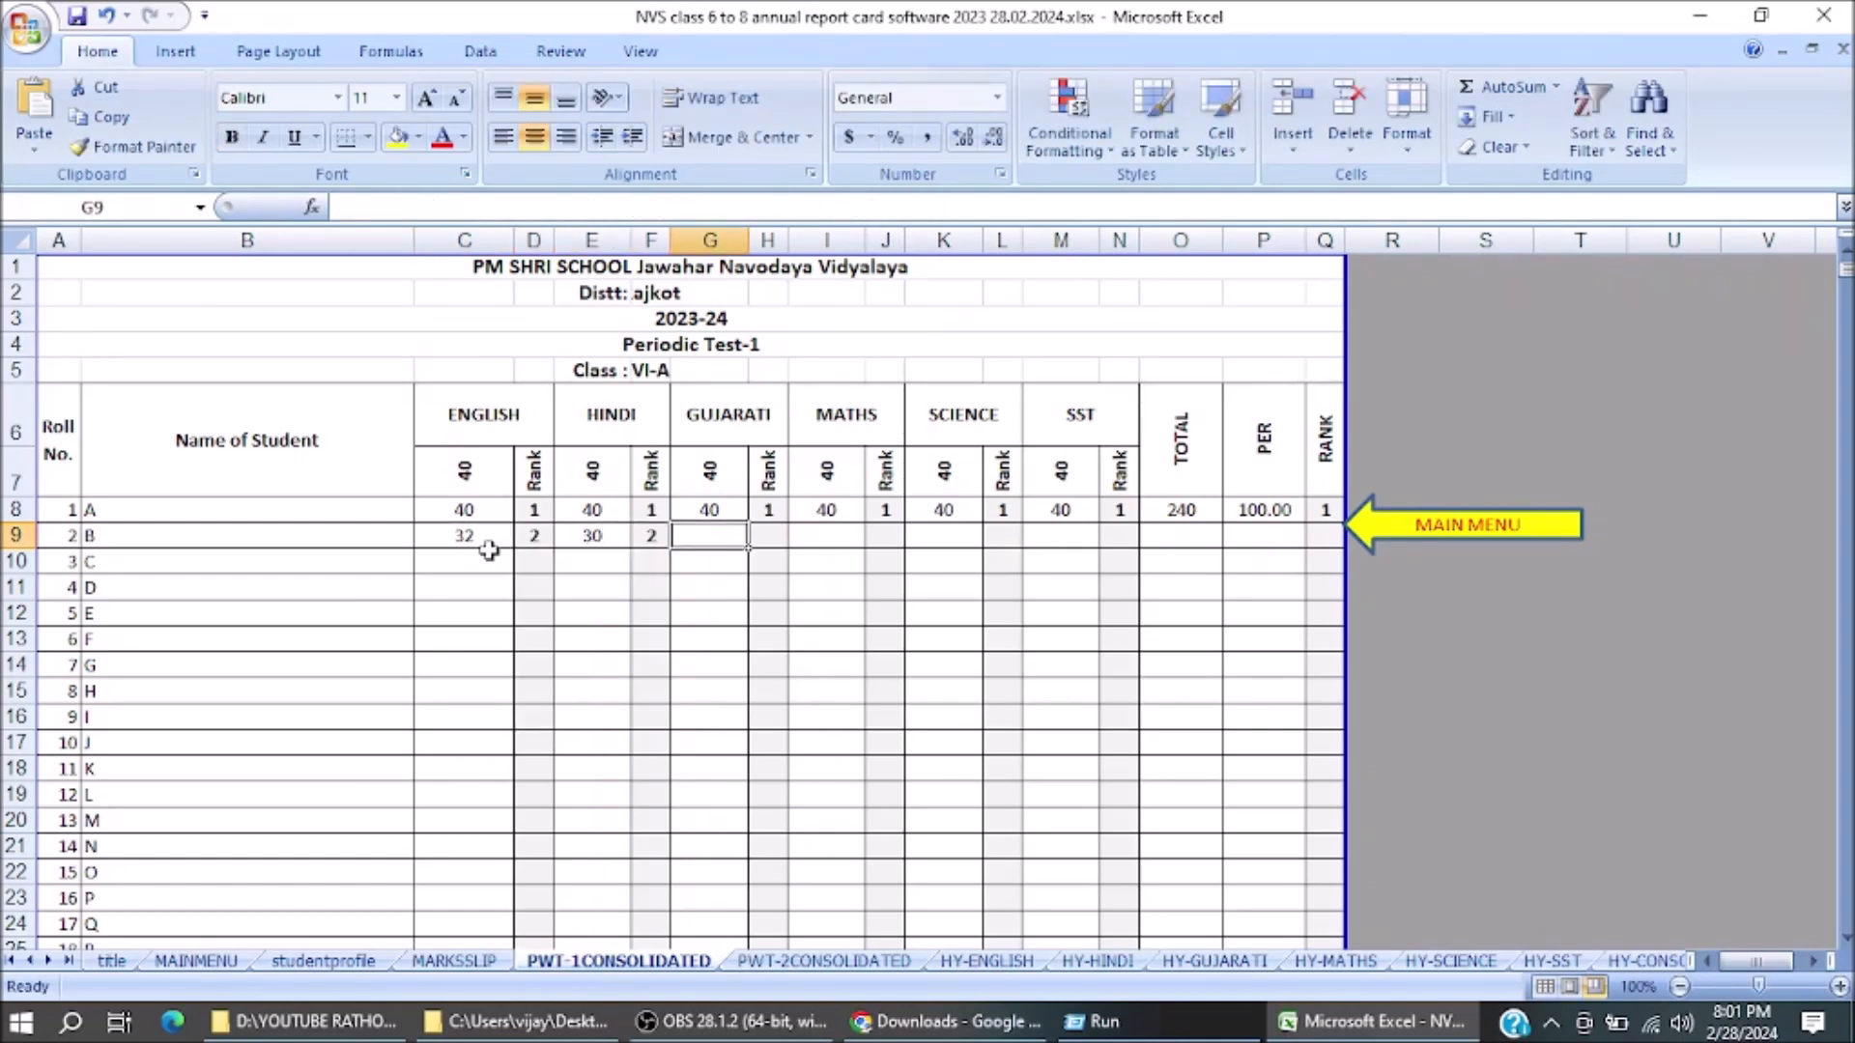
key(Tab)
key(Tab)
Enter student B's remaining Periodic Test-1 marks: Maths 28, Science 31 and SST 28
text(28)
key(Tab)
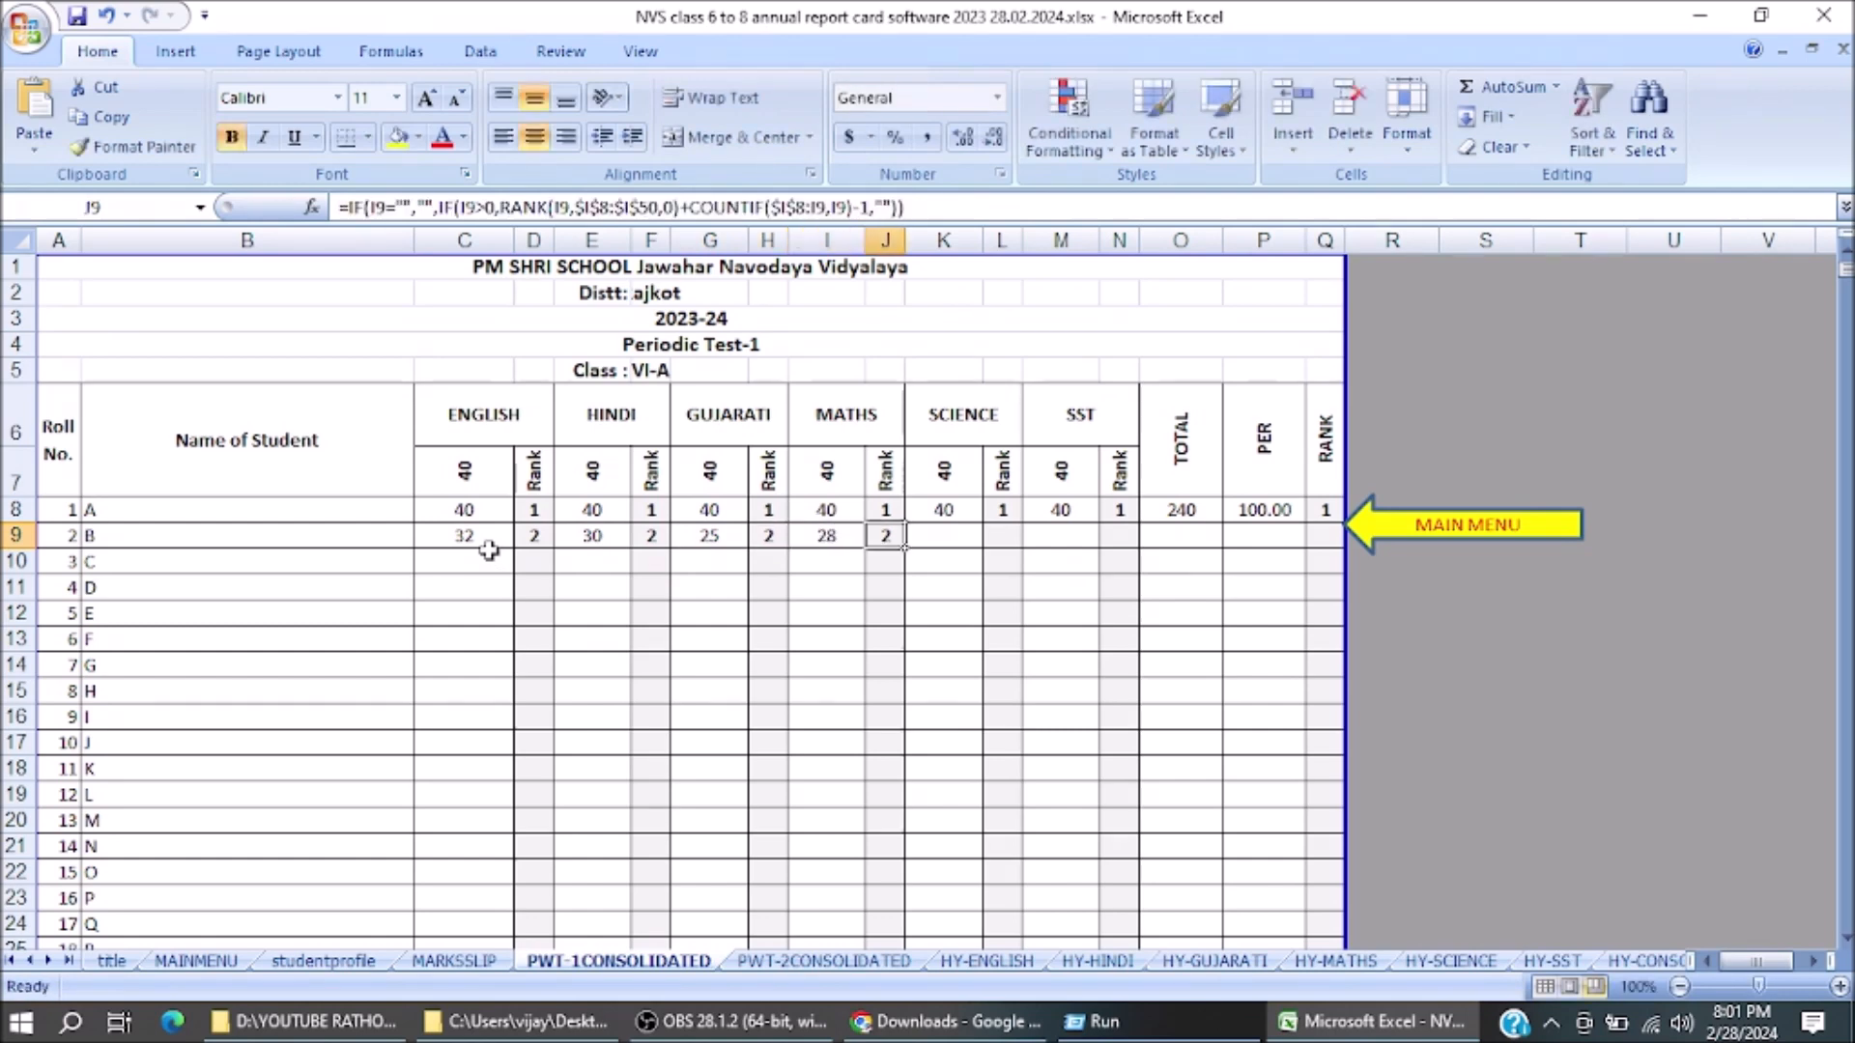
key(Tab)
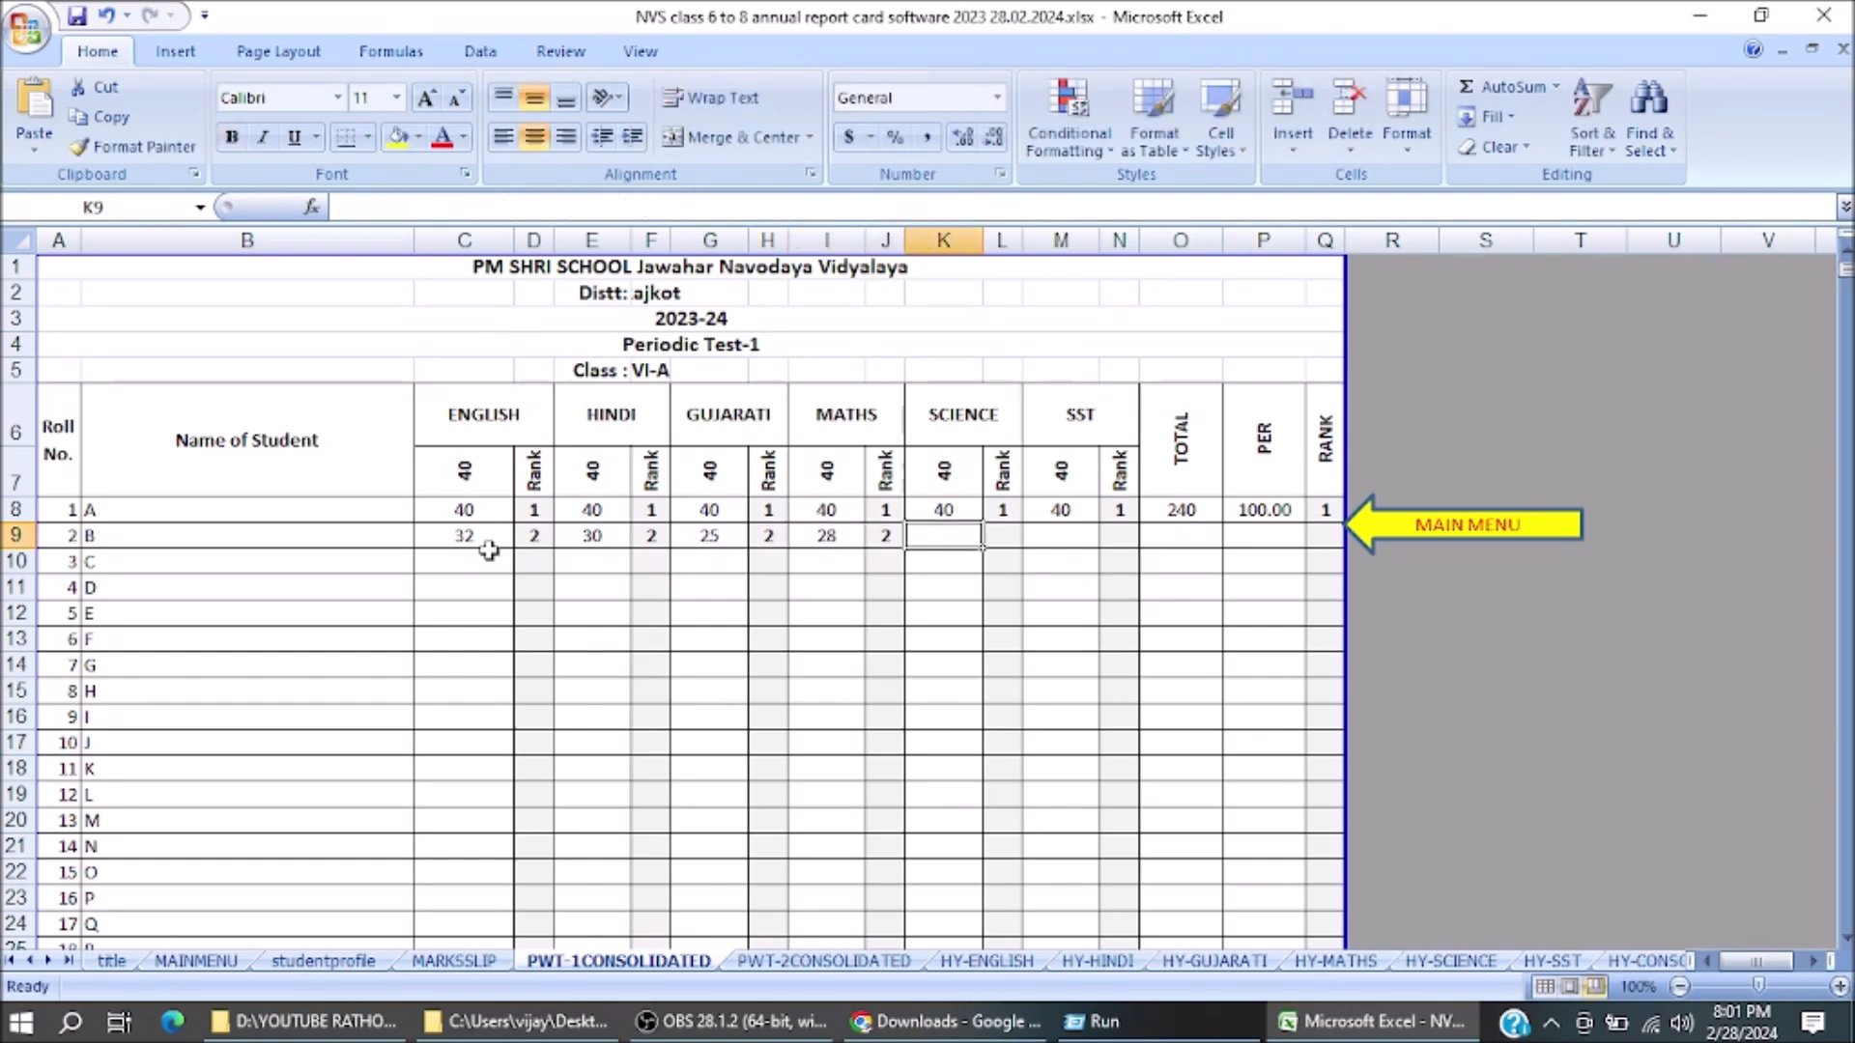
text(31)
key(Tab)
key(Tab)
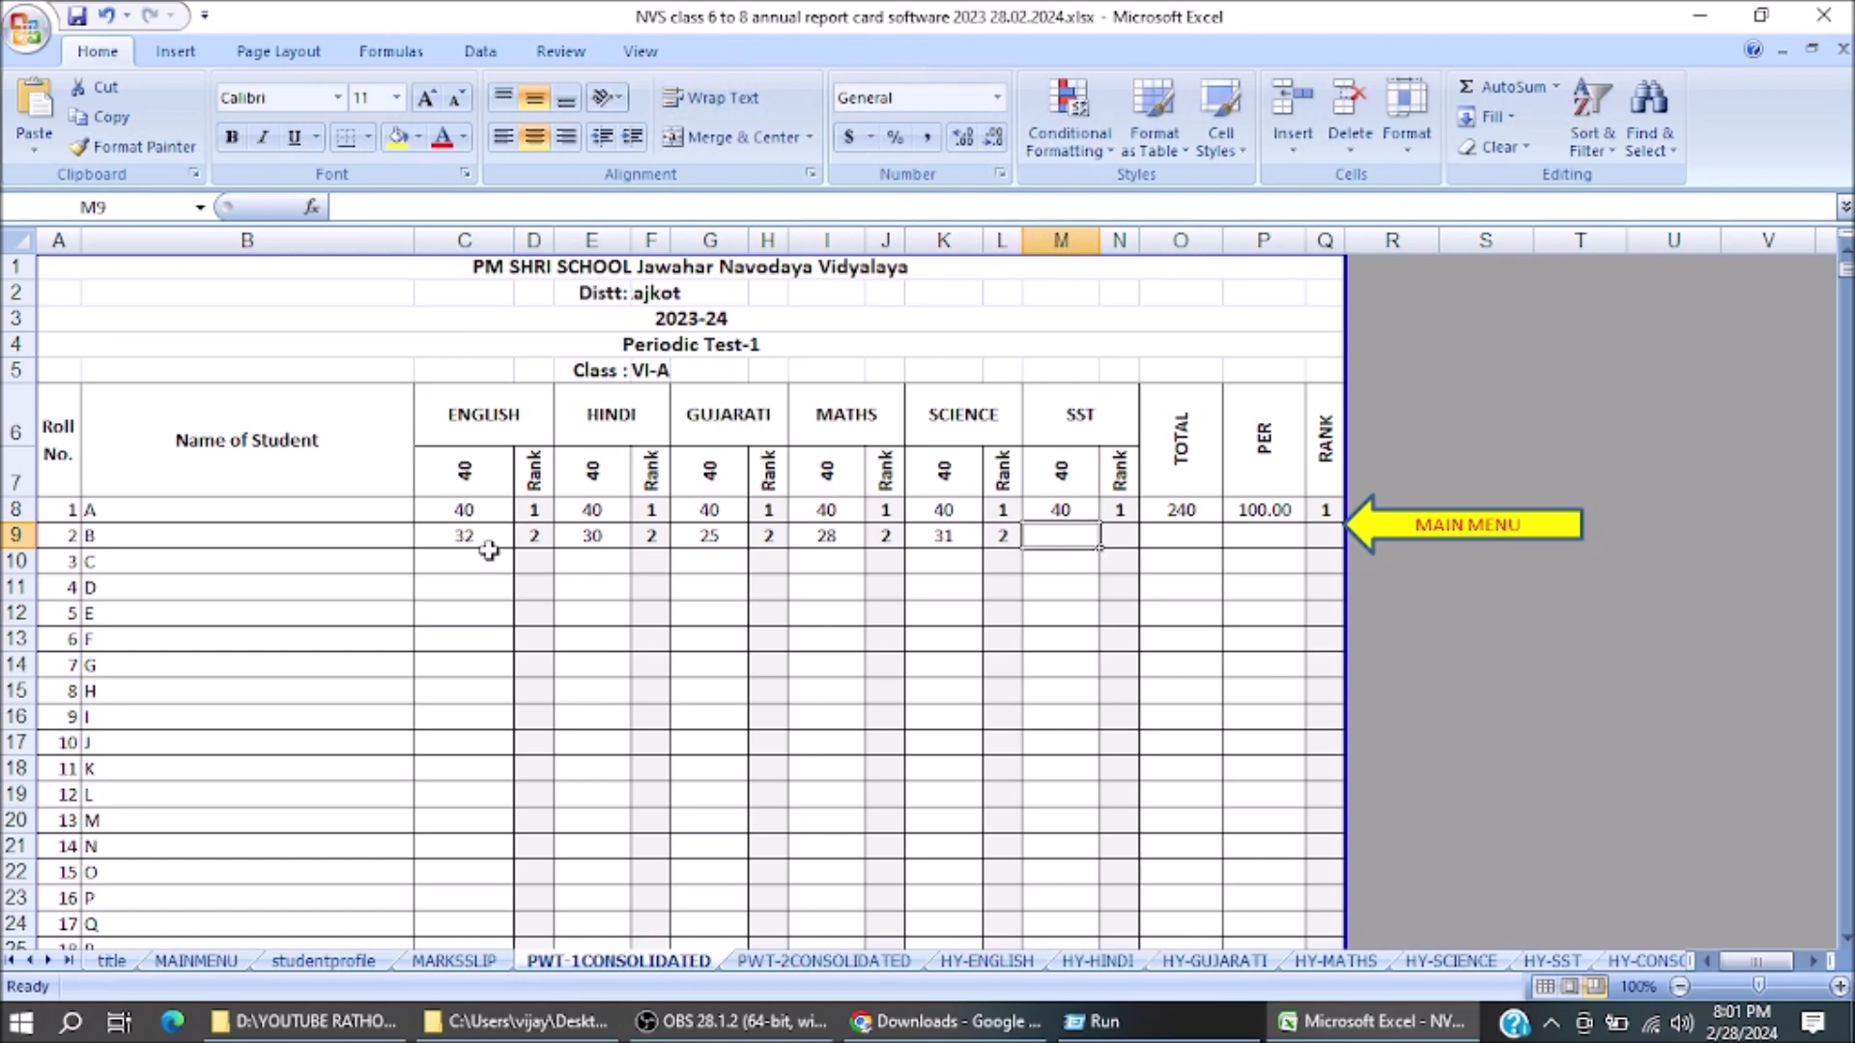
text(28)
key(Tab)
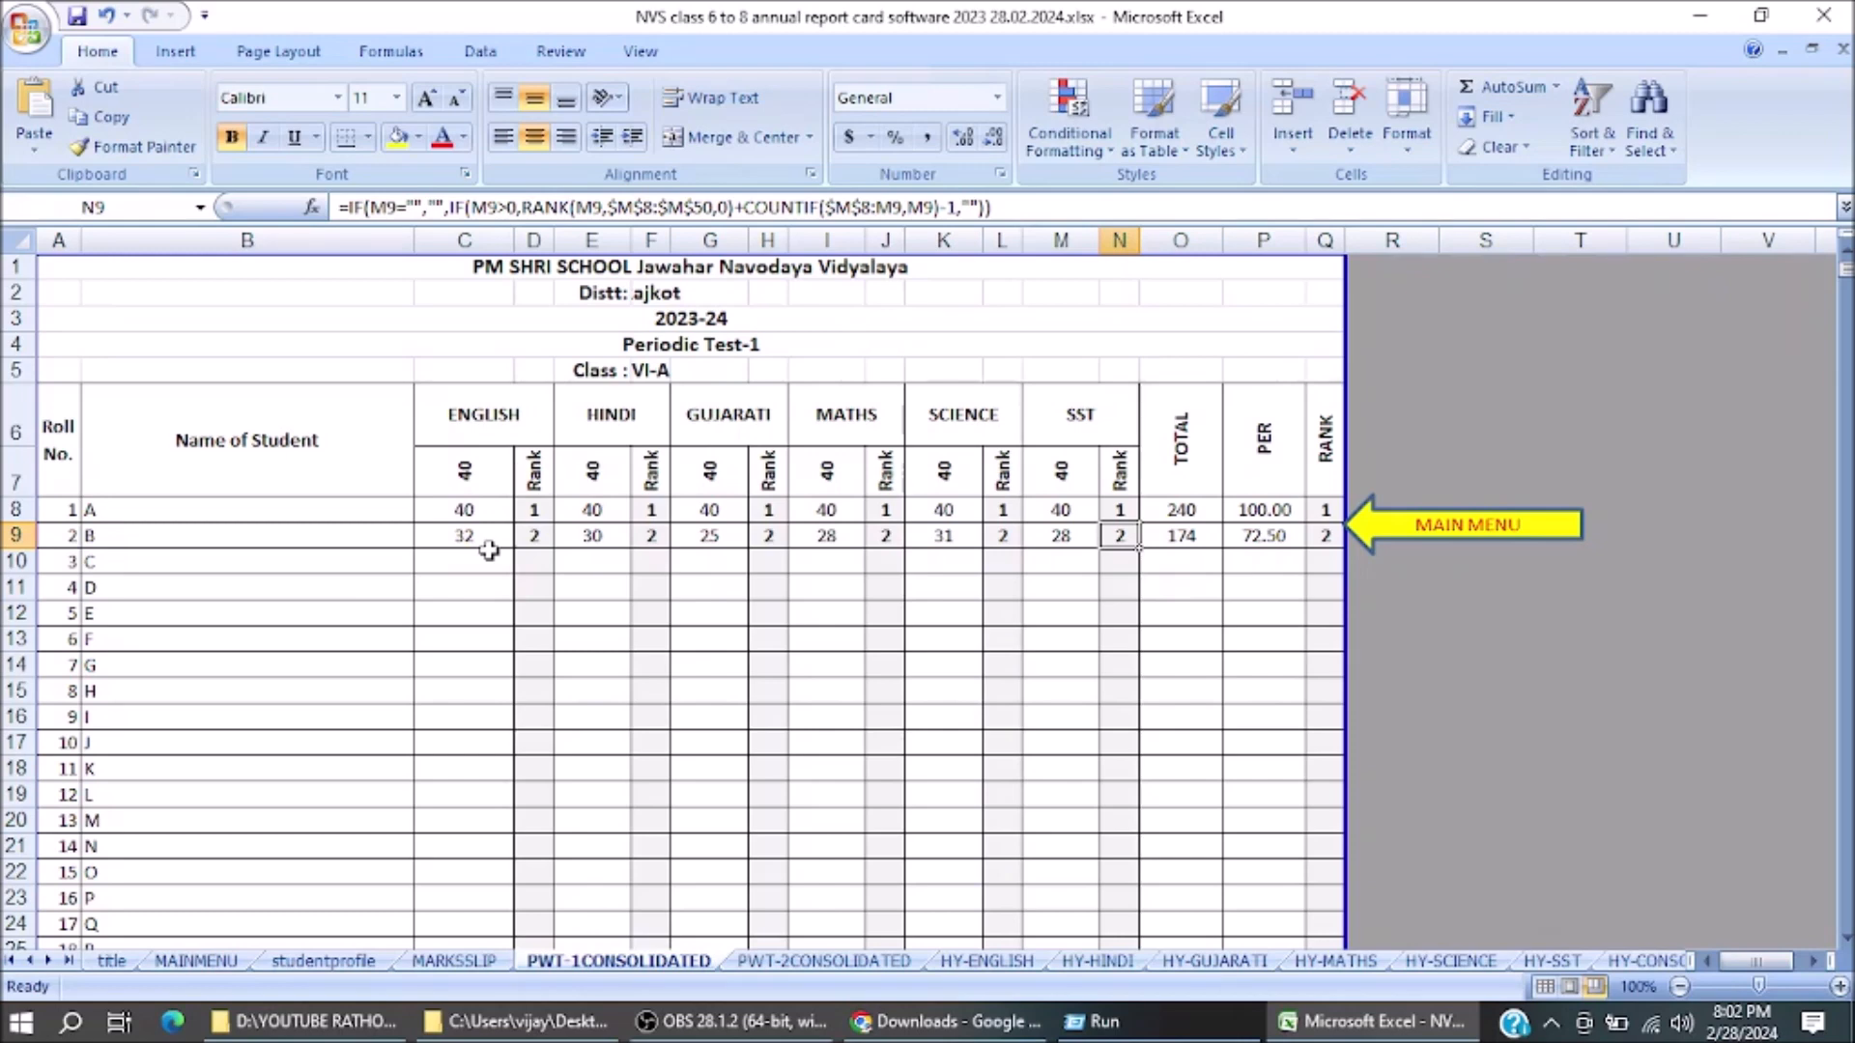
Open the PWT-2CONSOLIDATED sheet, and in the DDATA.xlsx workbook copy the English marks of all students, roll numbers 1 to 43
click(764, 963)
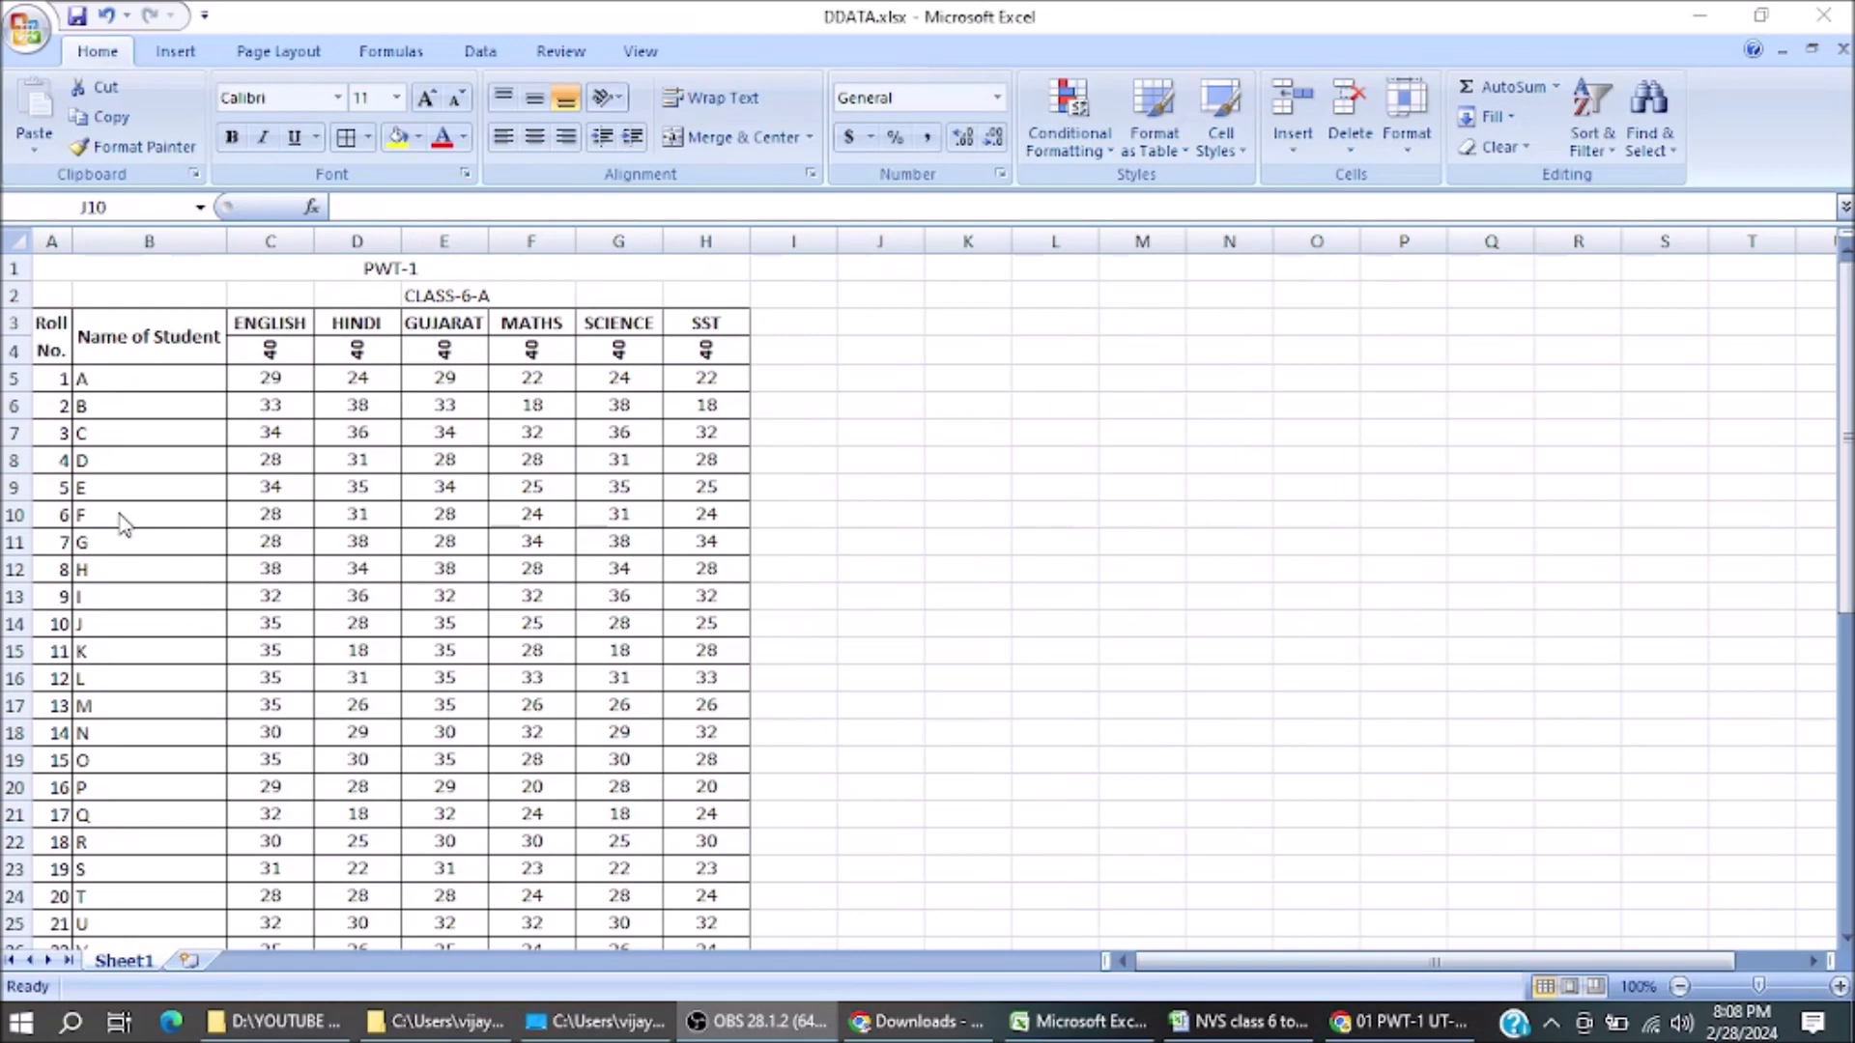
click(1049, 465)
drag(247, 381, 269, 886)
right_click(269, 885)
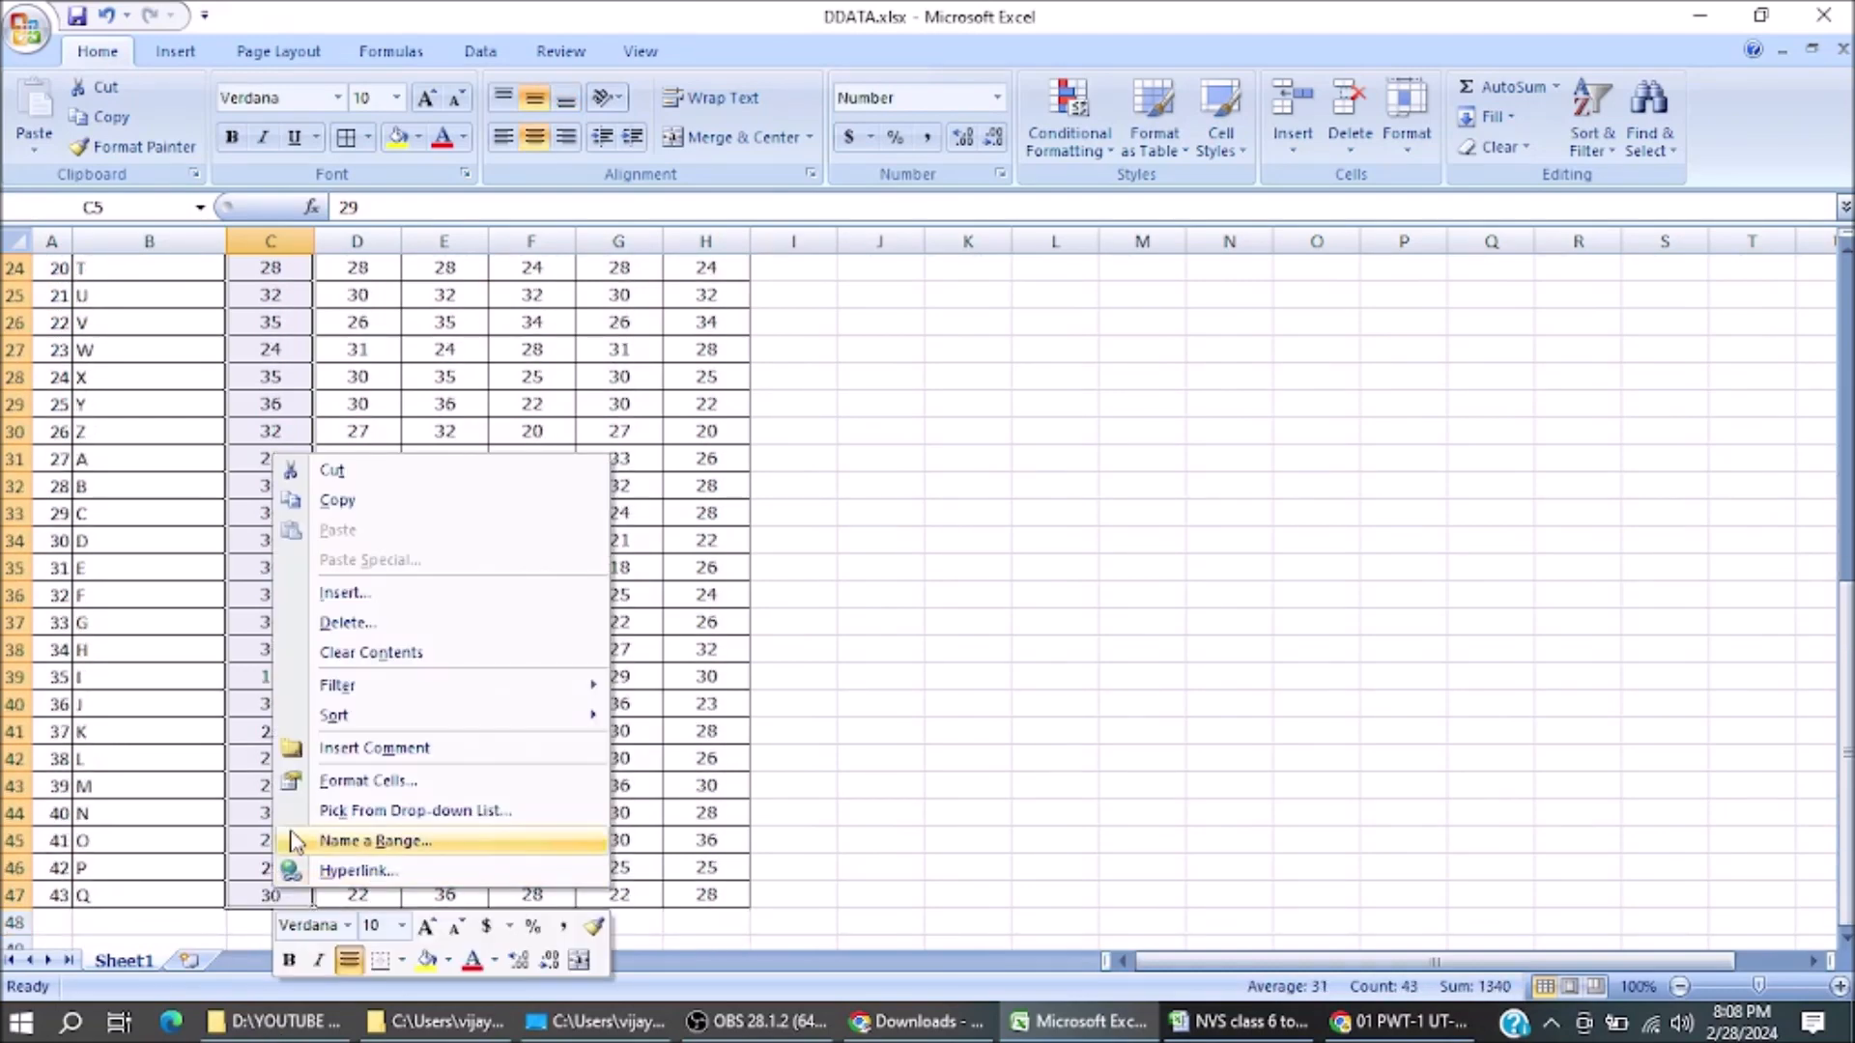
click(375, 502)
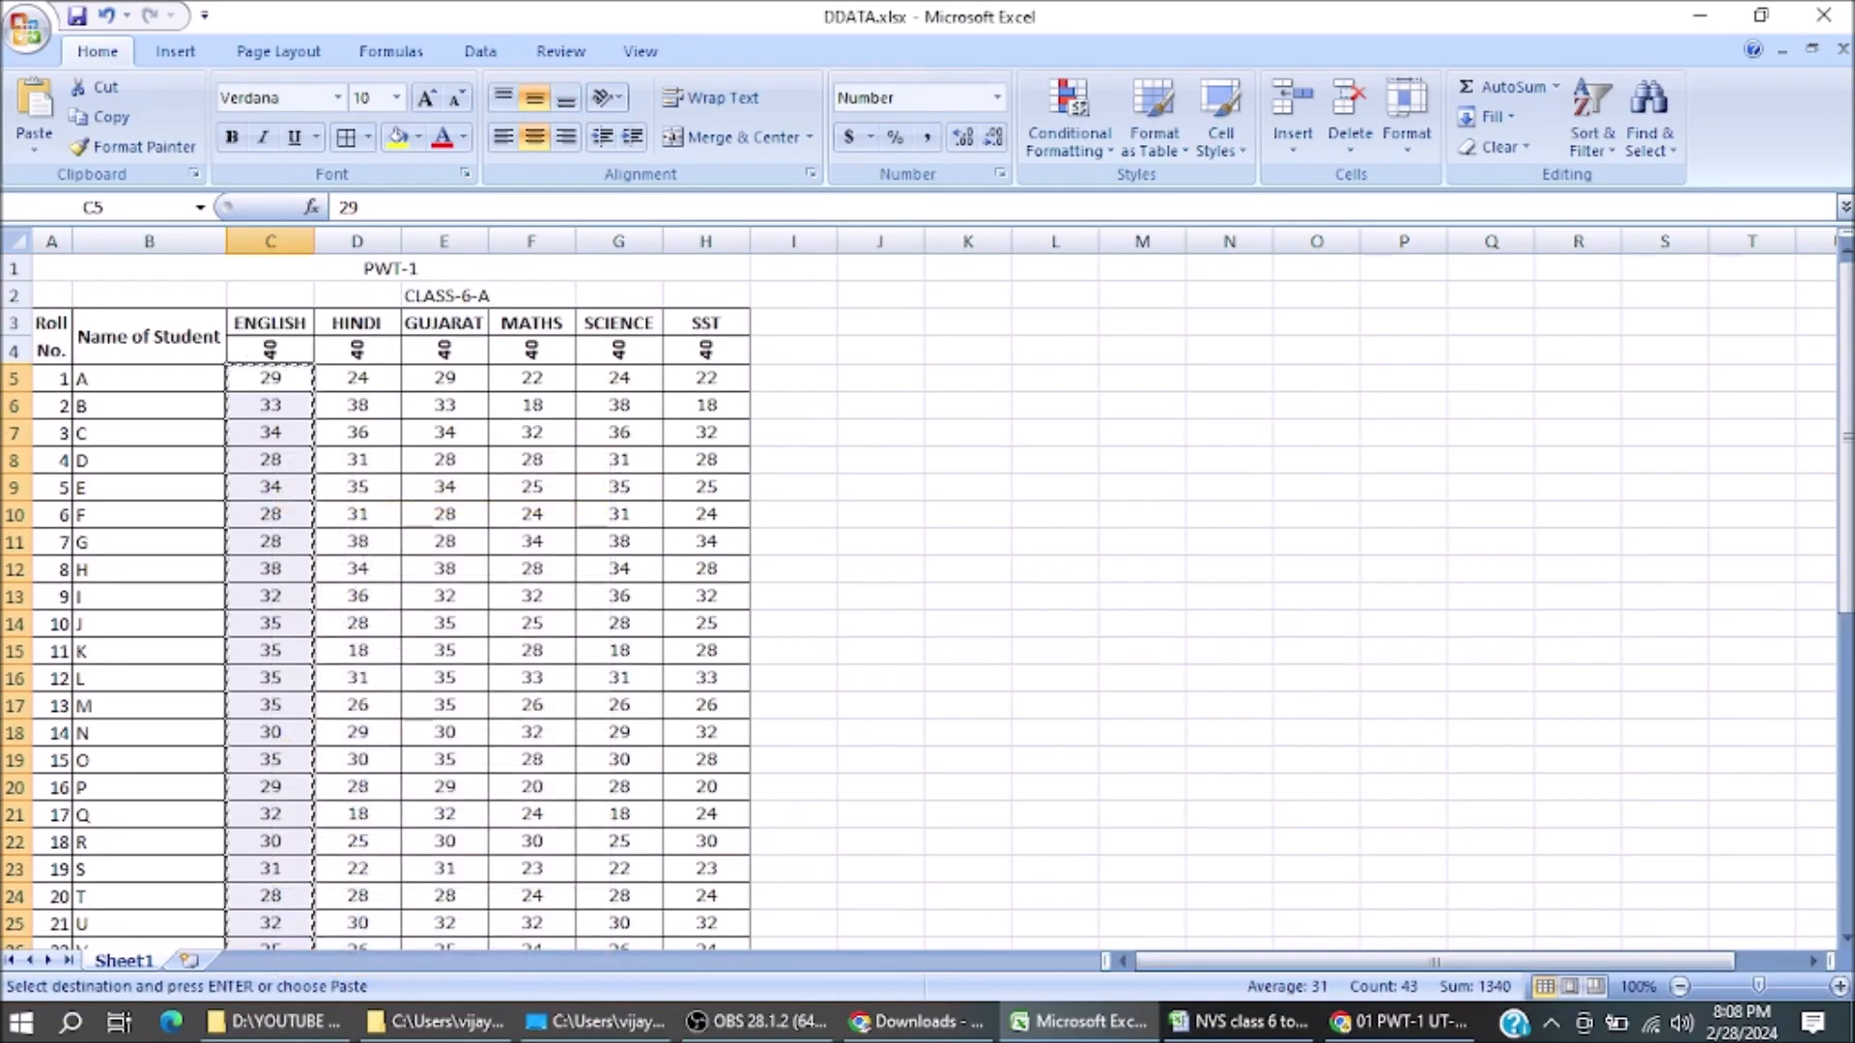
Paste the copied marks as Text into the English column of PWT-2CONSOLIDATED in the report card workbook, starting at C8
click(1227, 1030)
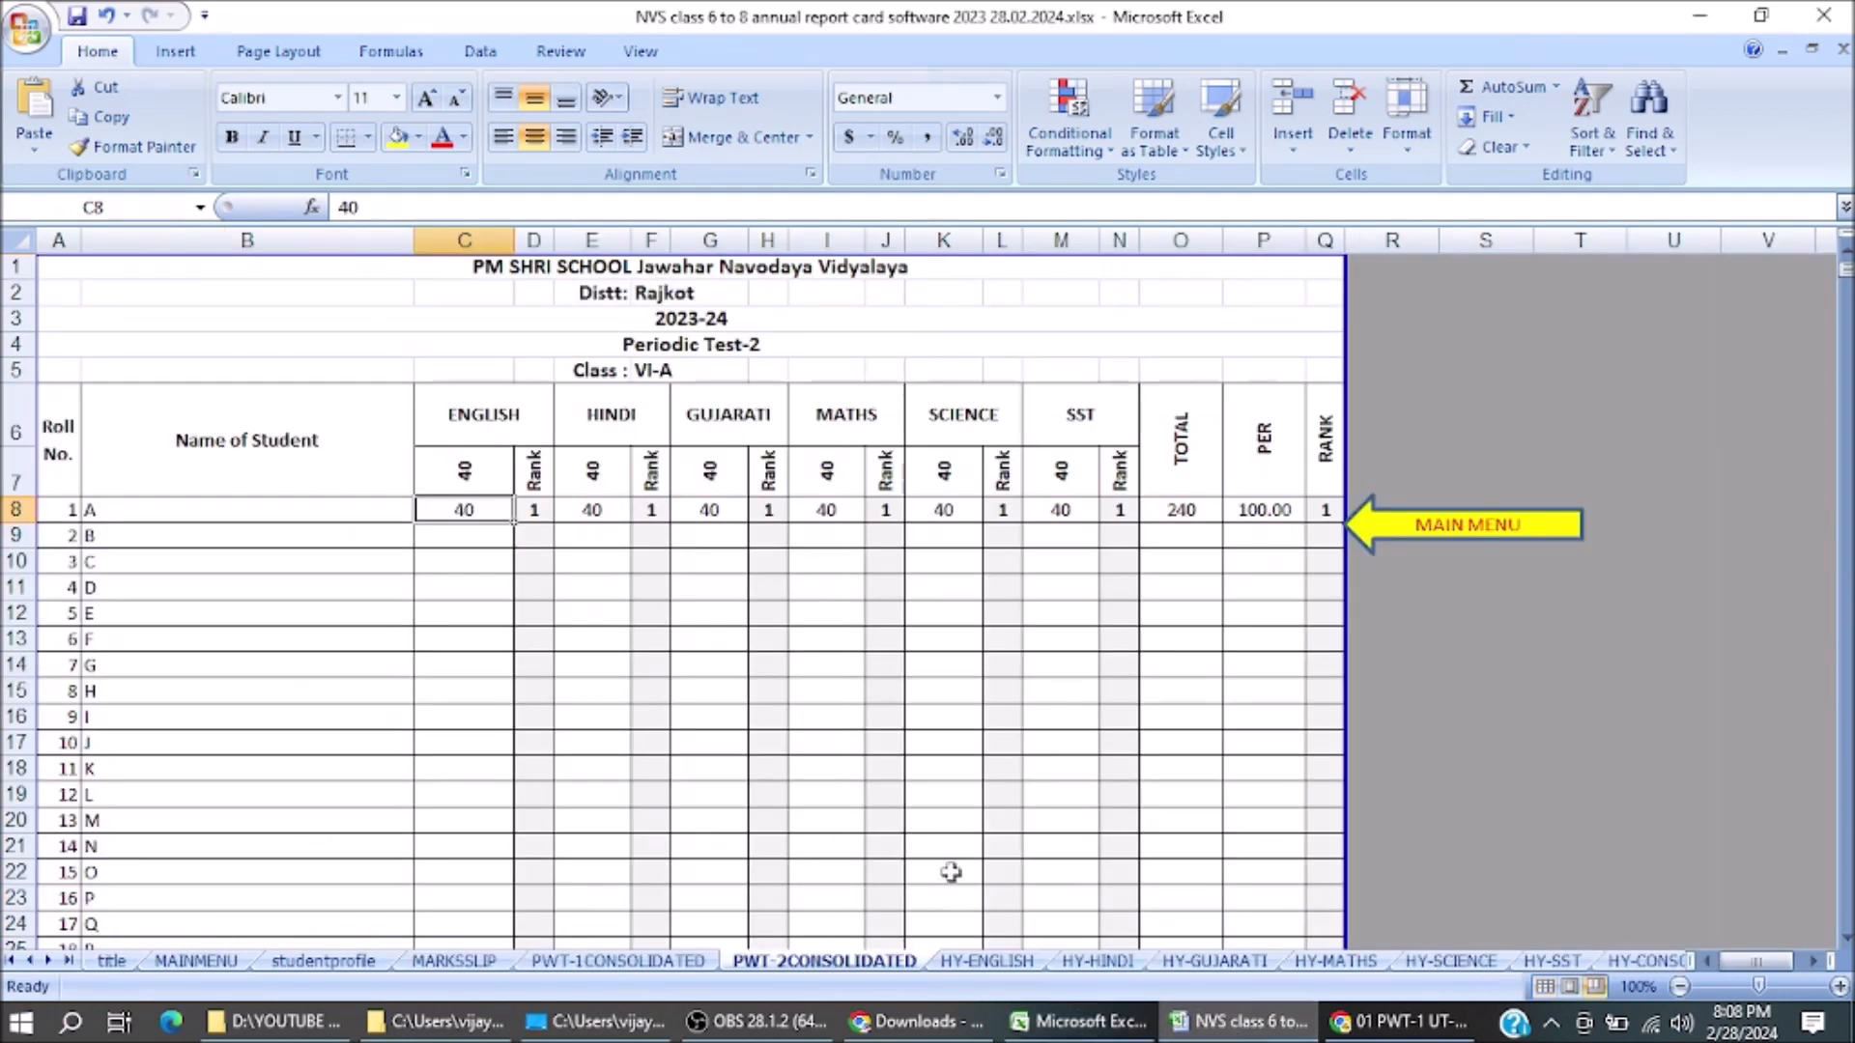
right_click(476, 509)
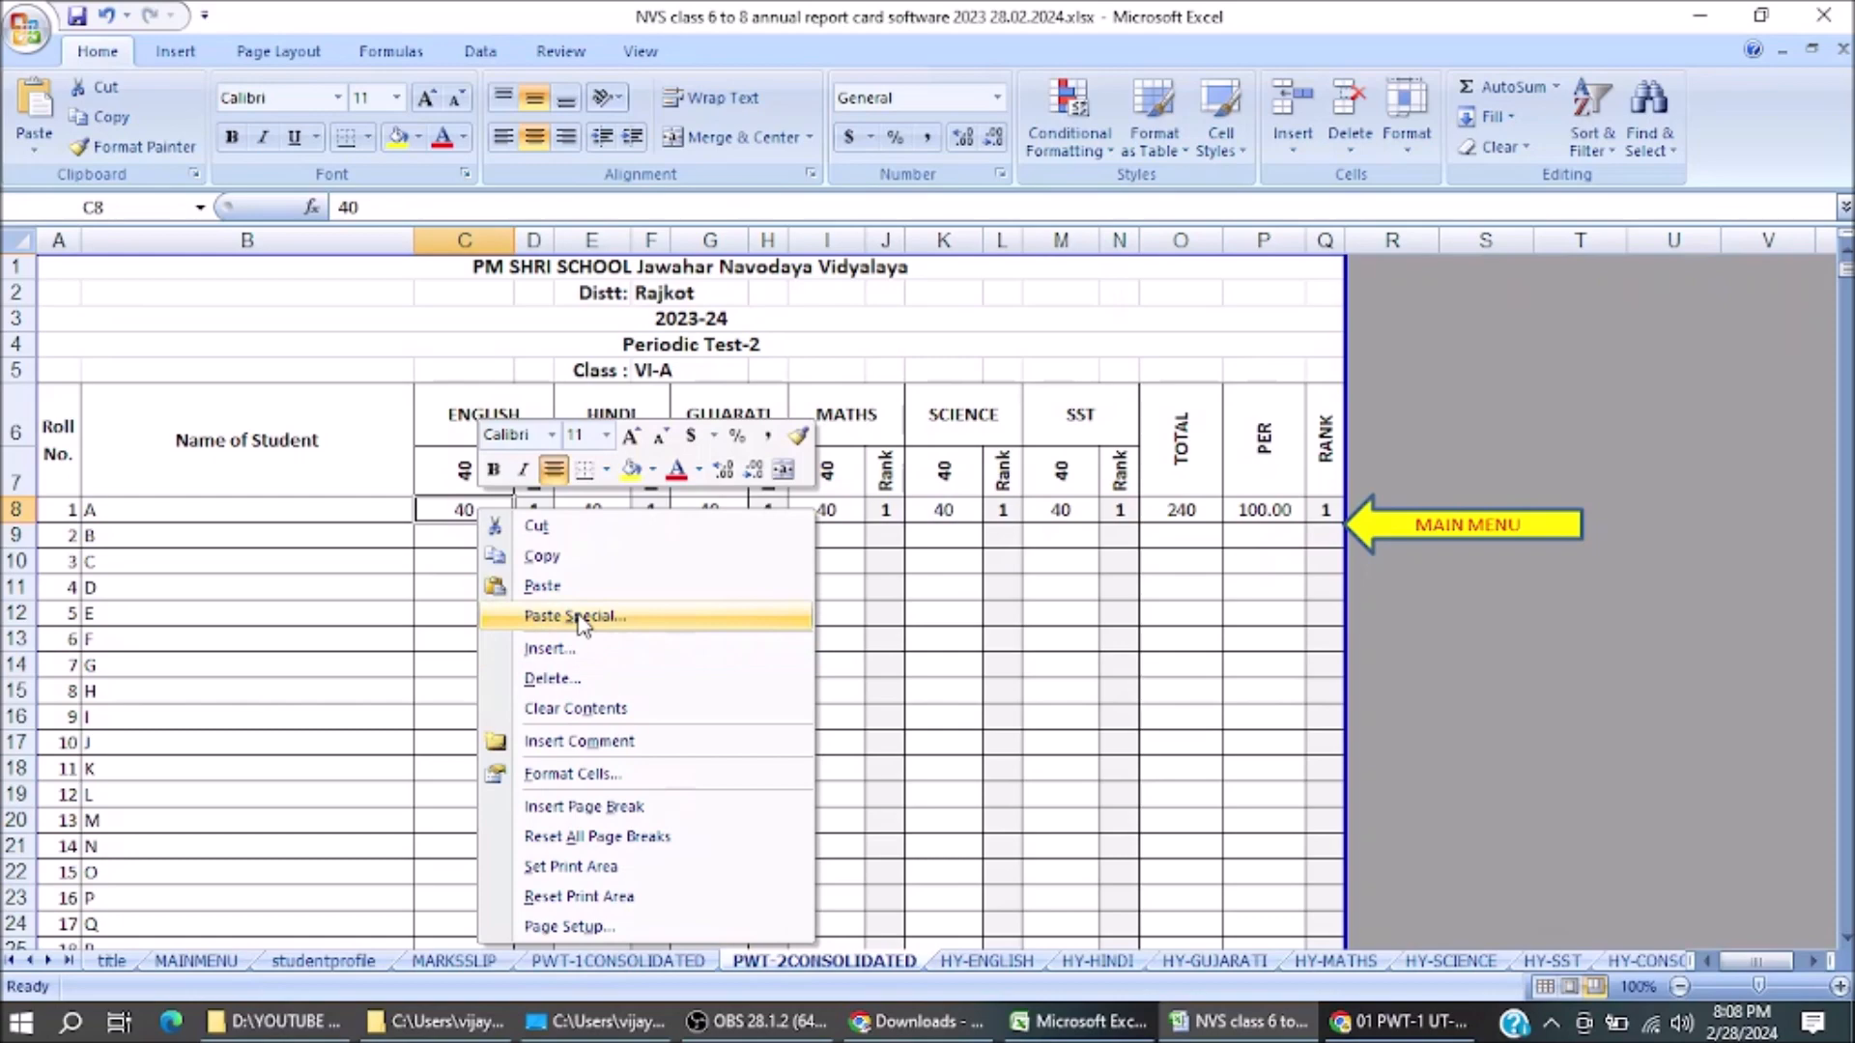
click(580, 618)
scroll(596, 593, down, 2)
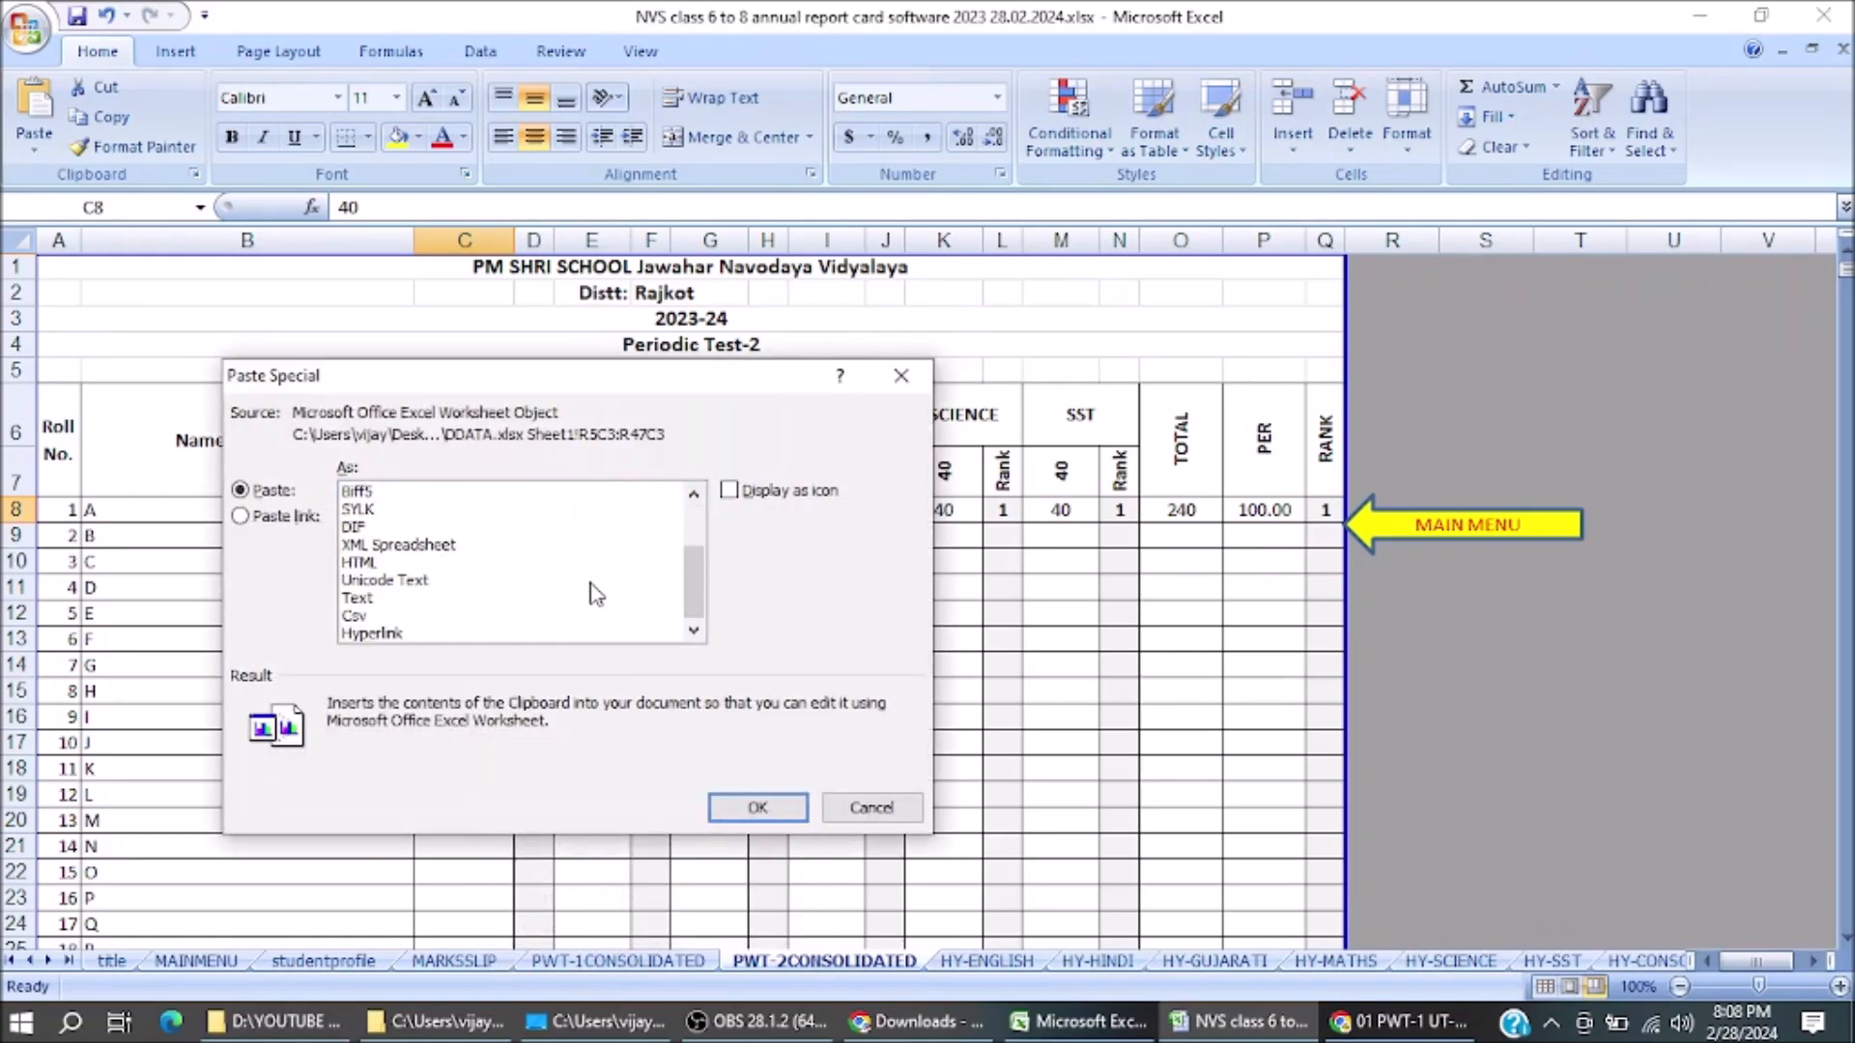
click(360, 599)
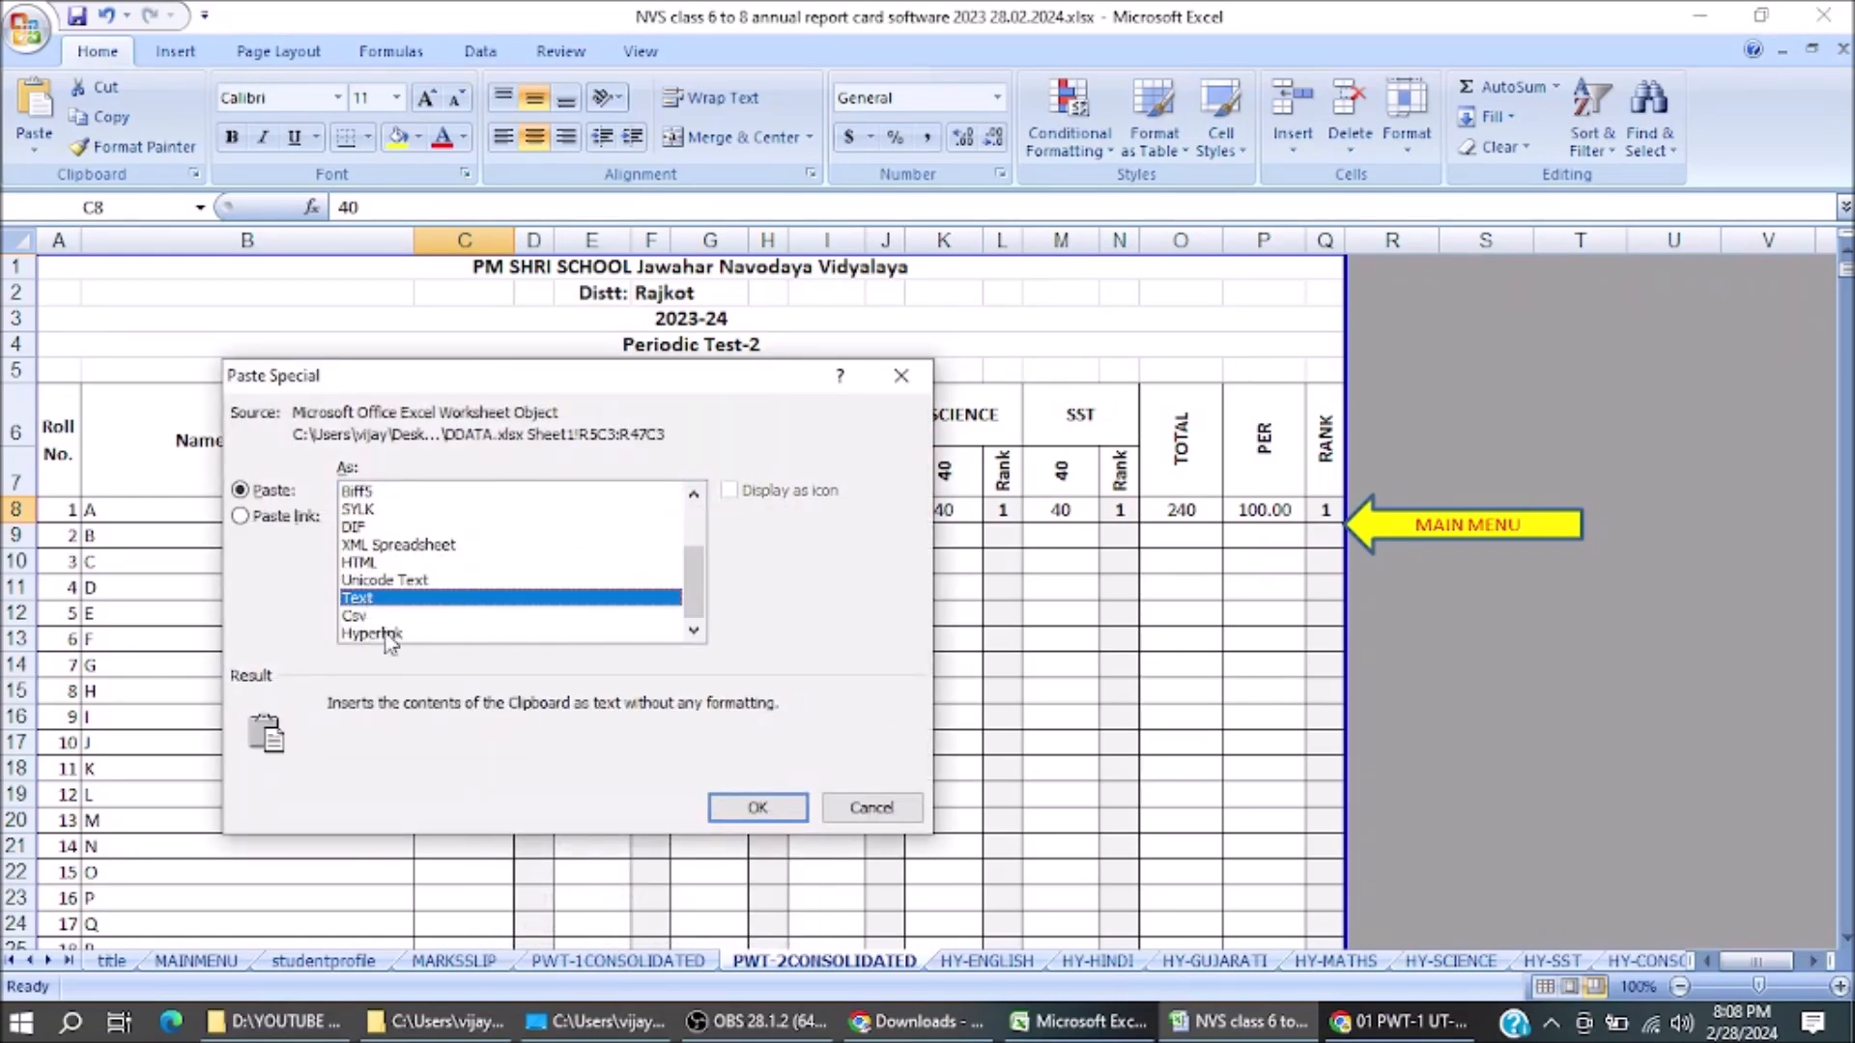
click(758, 807)
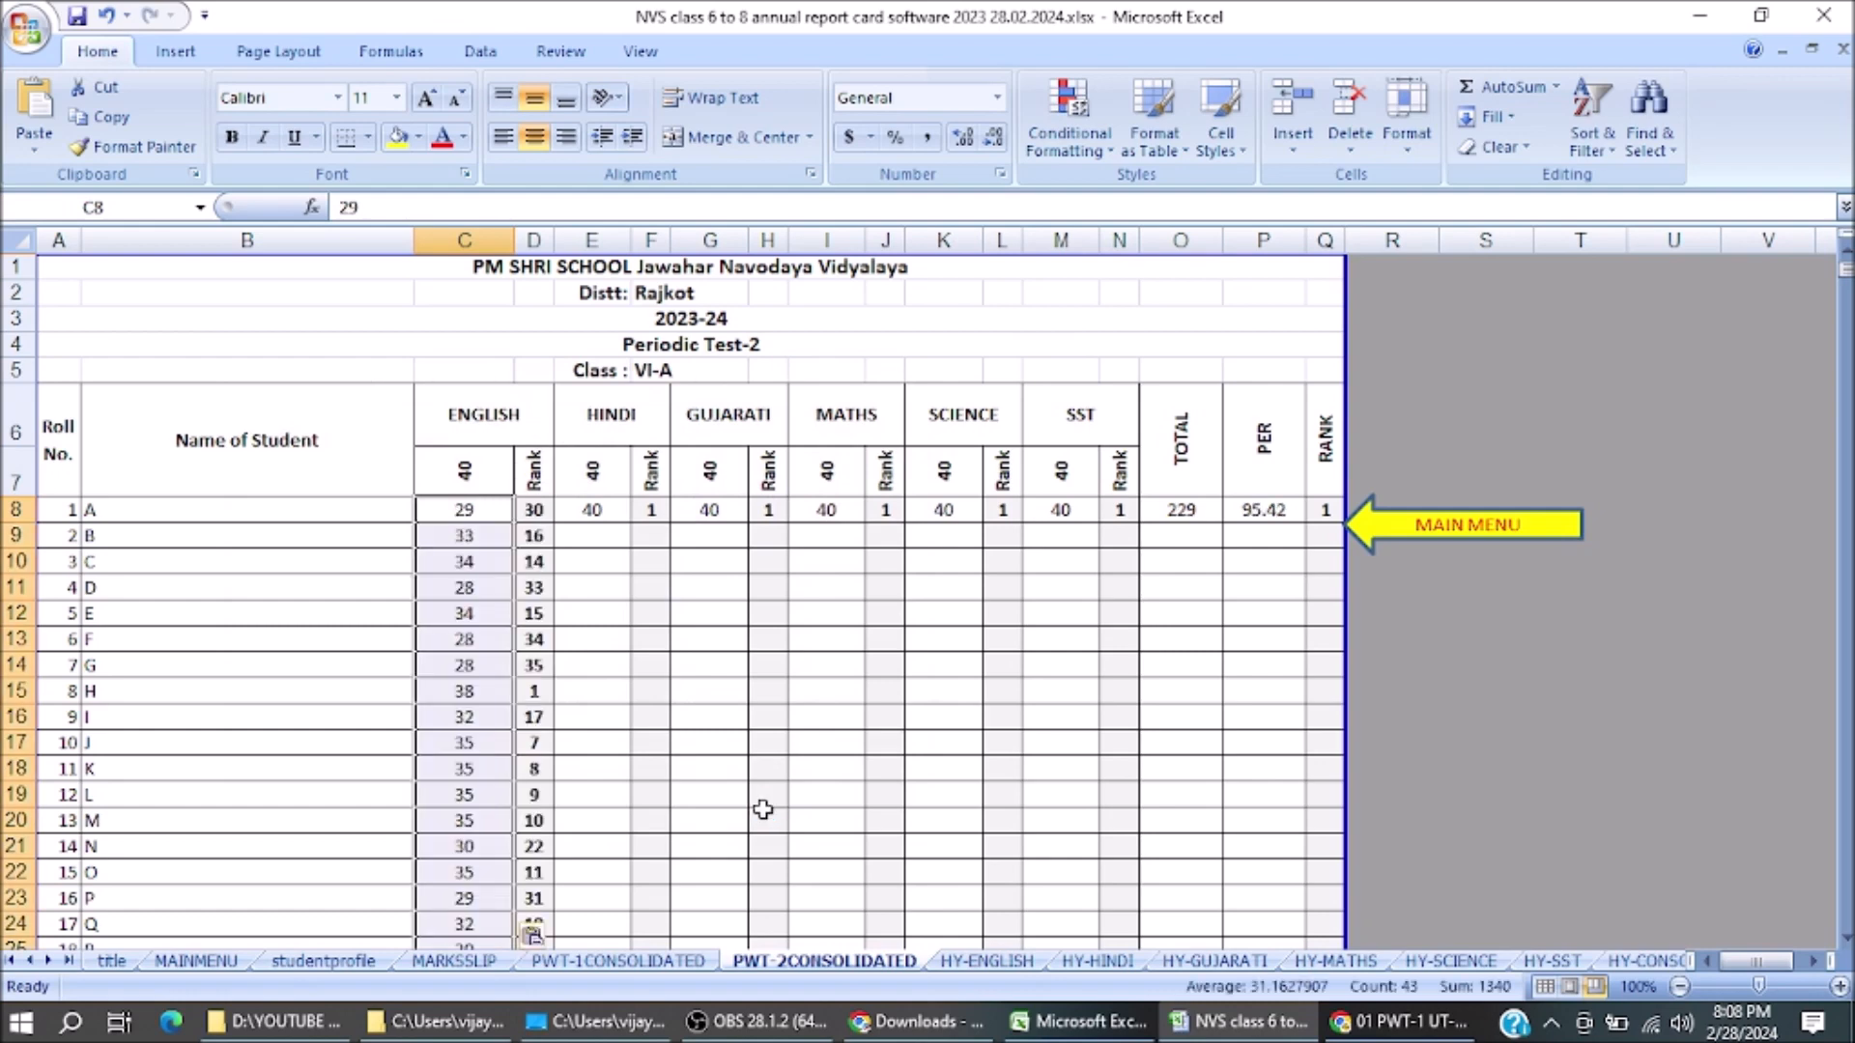
Copy the Hindi marks of roll numbers 1 to 43 from DDATA.xlsx into the Hindi column of PWT-2CONSOLIDATED, starting at E8
click(598, 509)
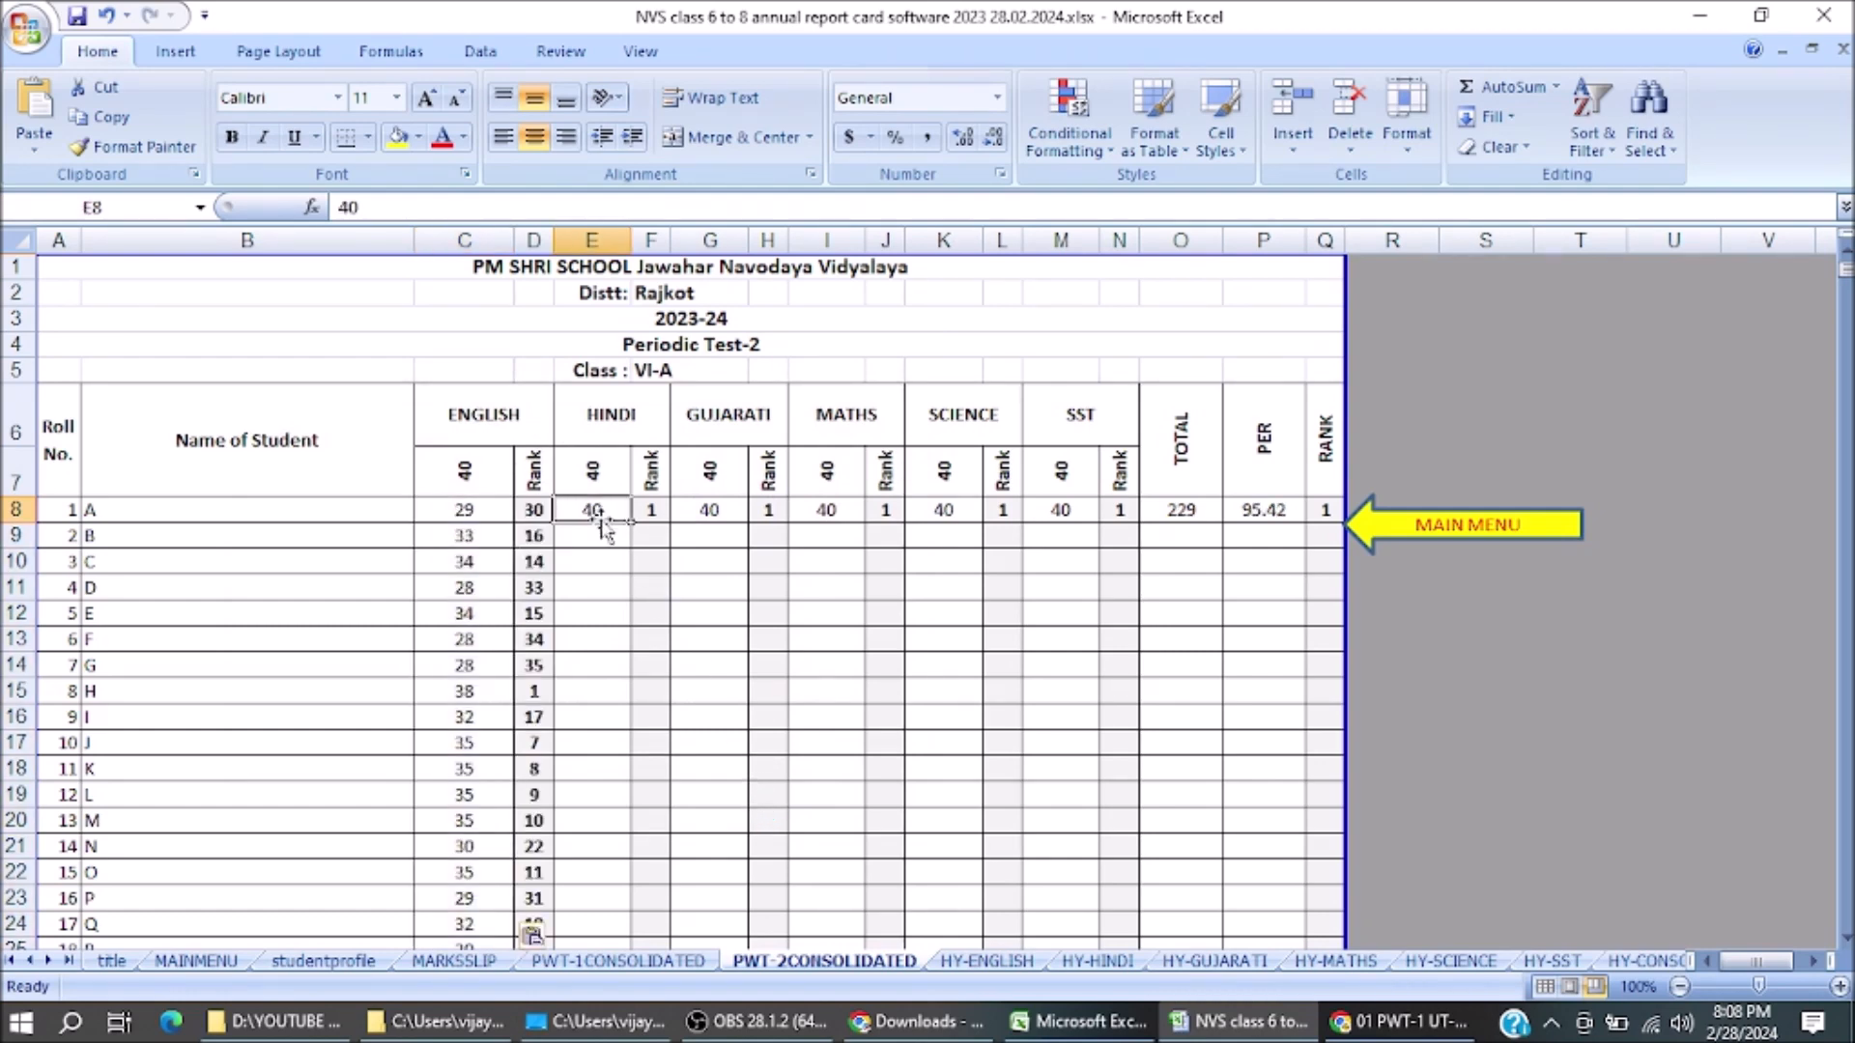
click(1045, 1029)
drag(363, 377, 358, 886)
key(ctrl+c)
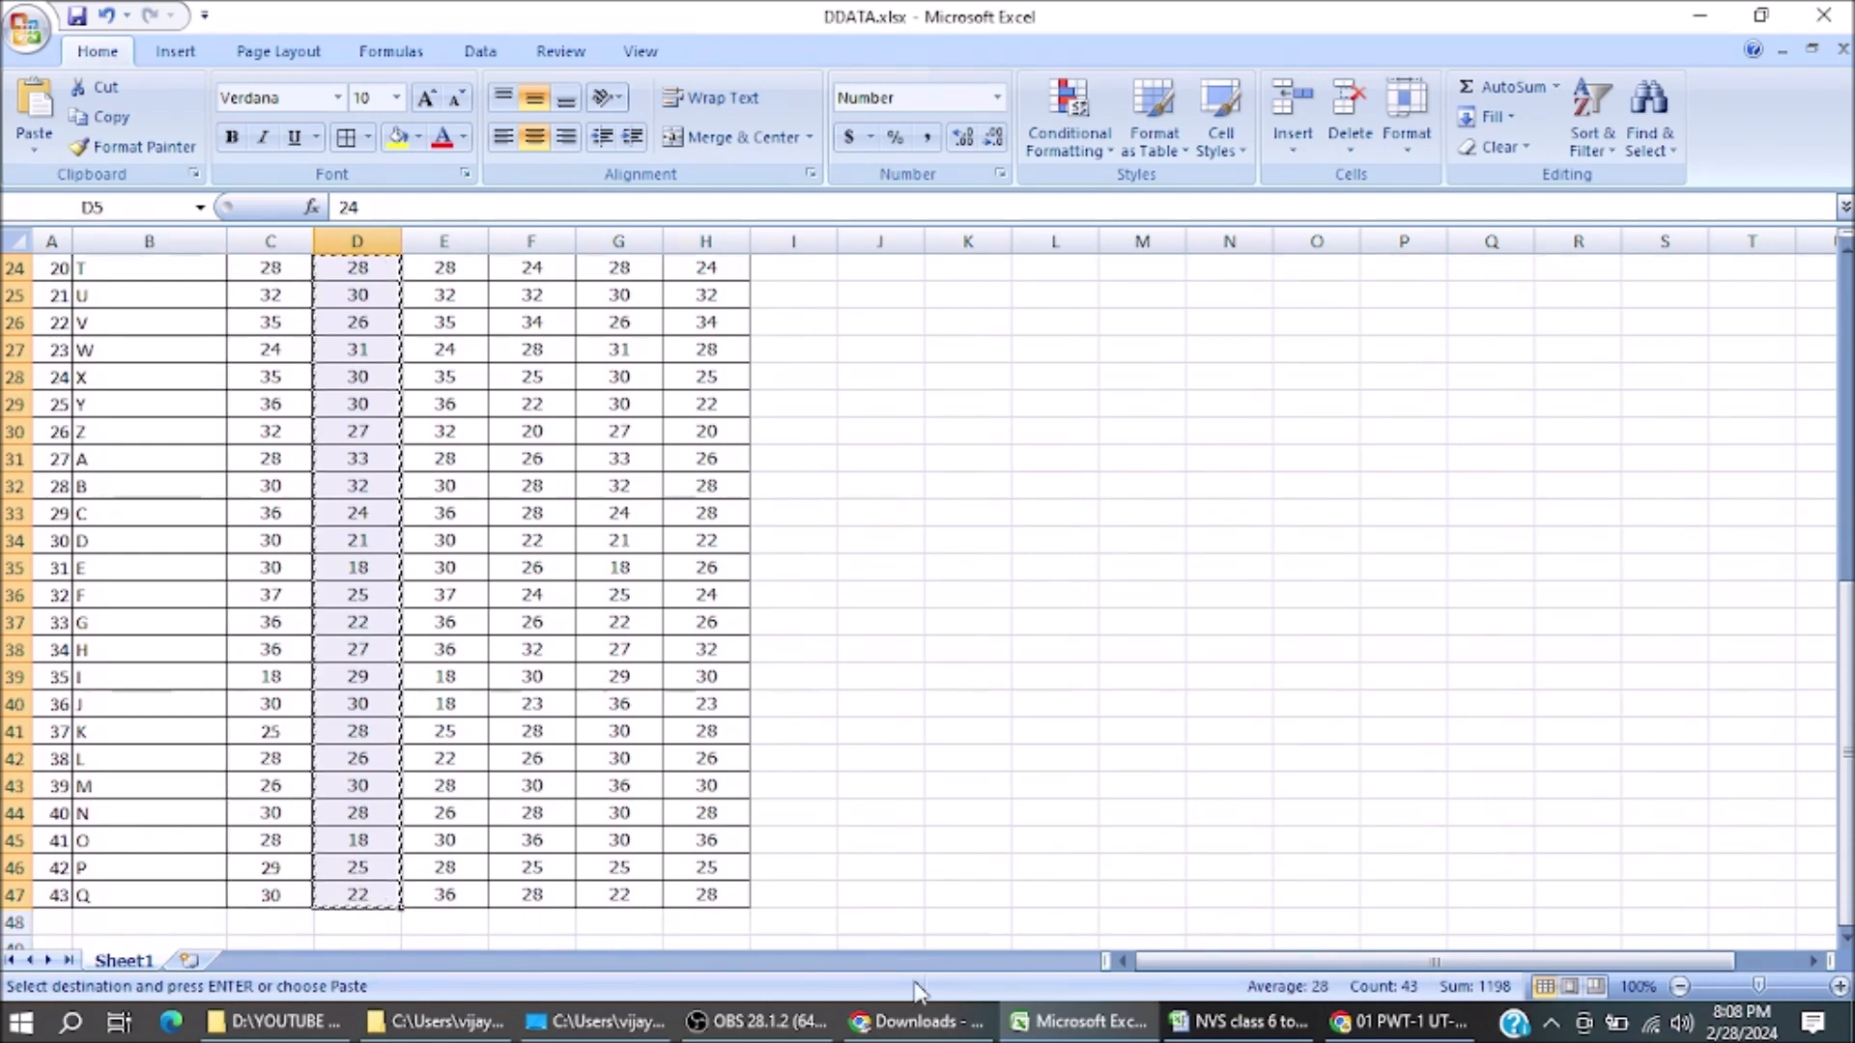
click(1236, 1021)
key(ctrl+v)
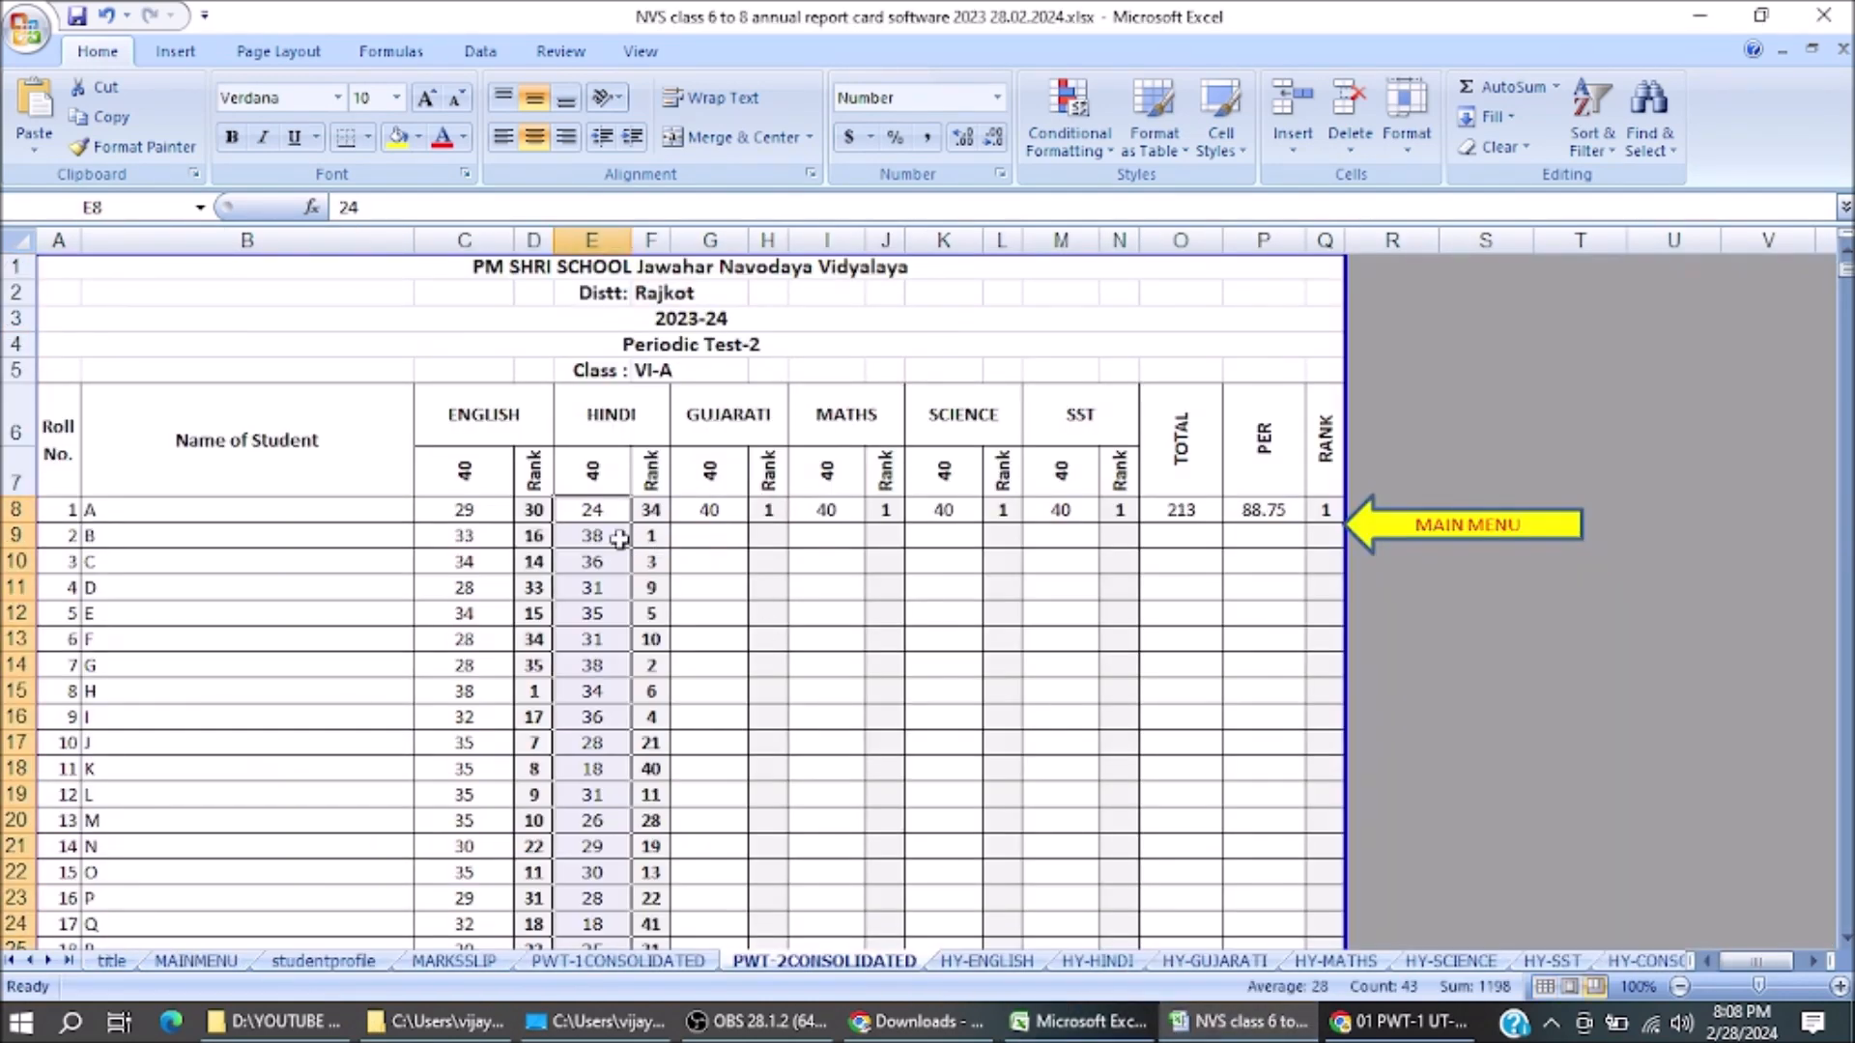
right_click(598, 509)
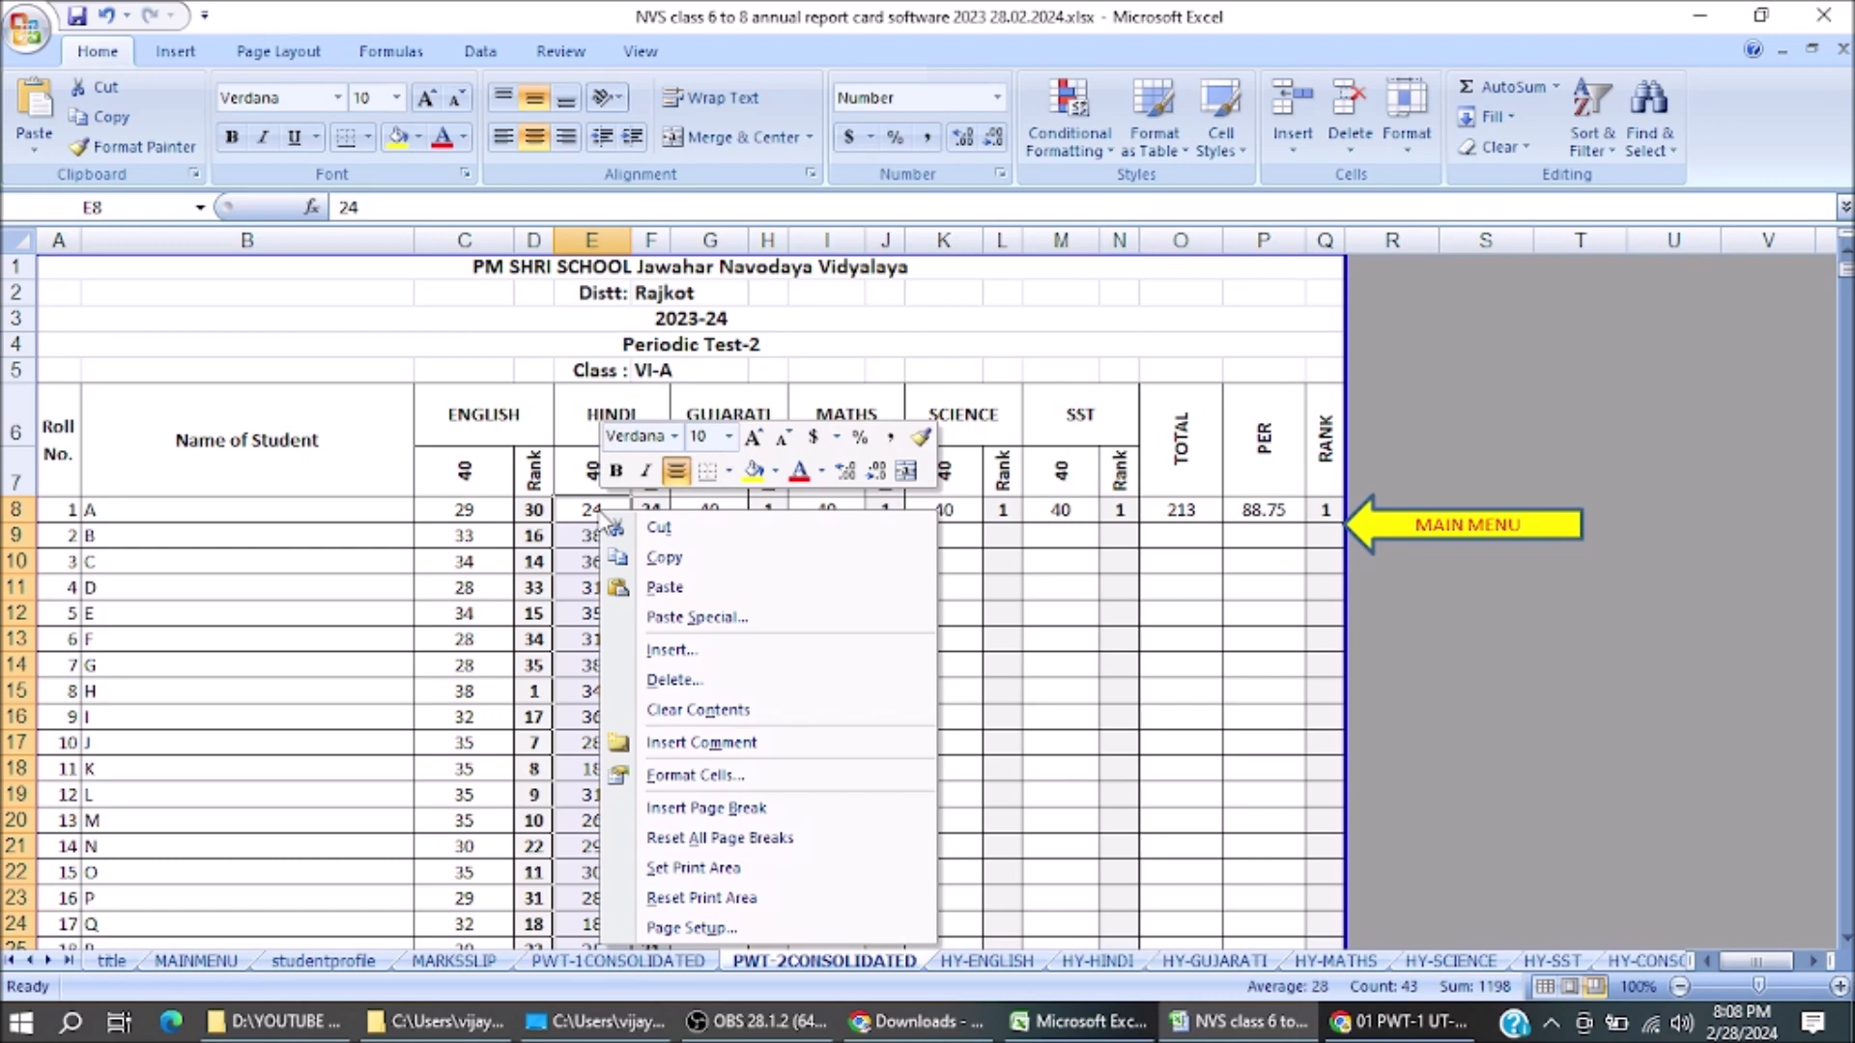
click(710, 623)
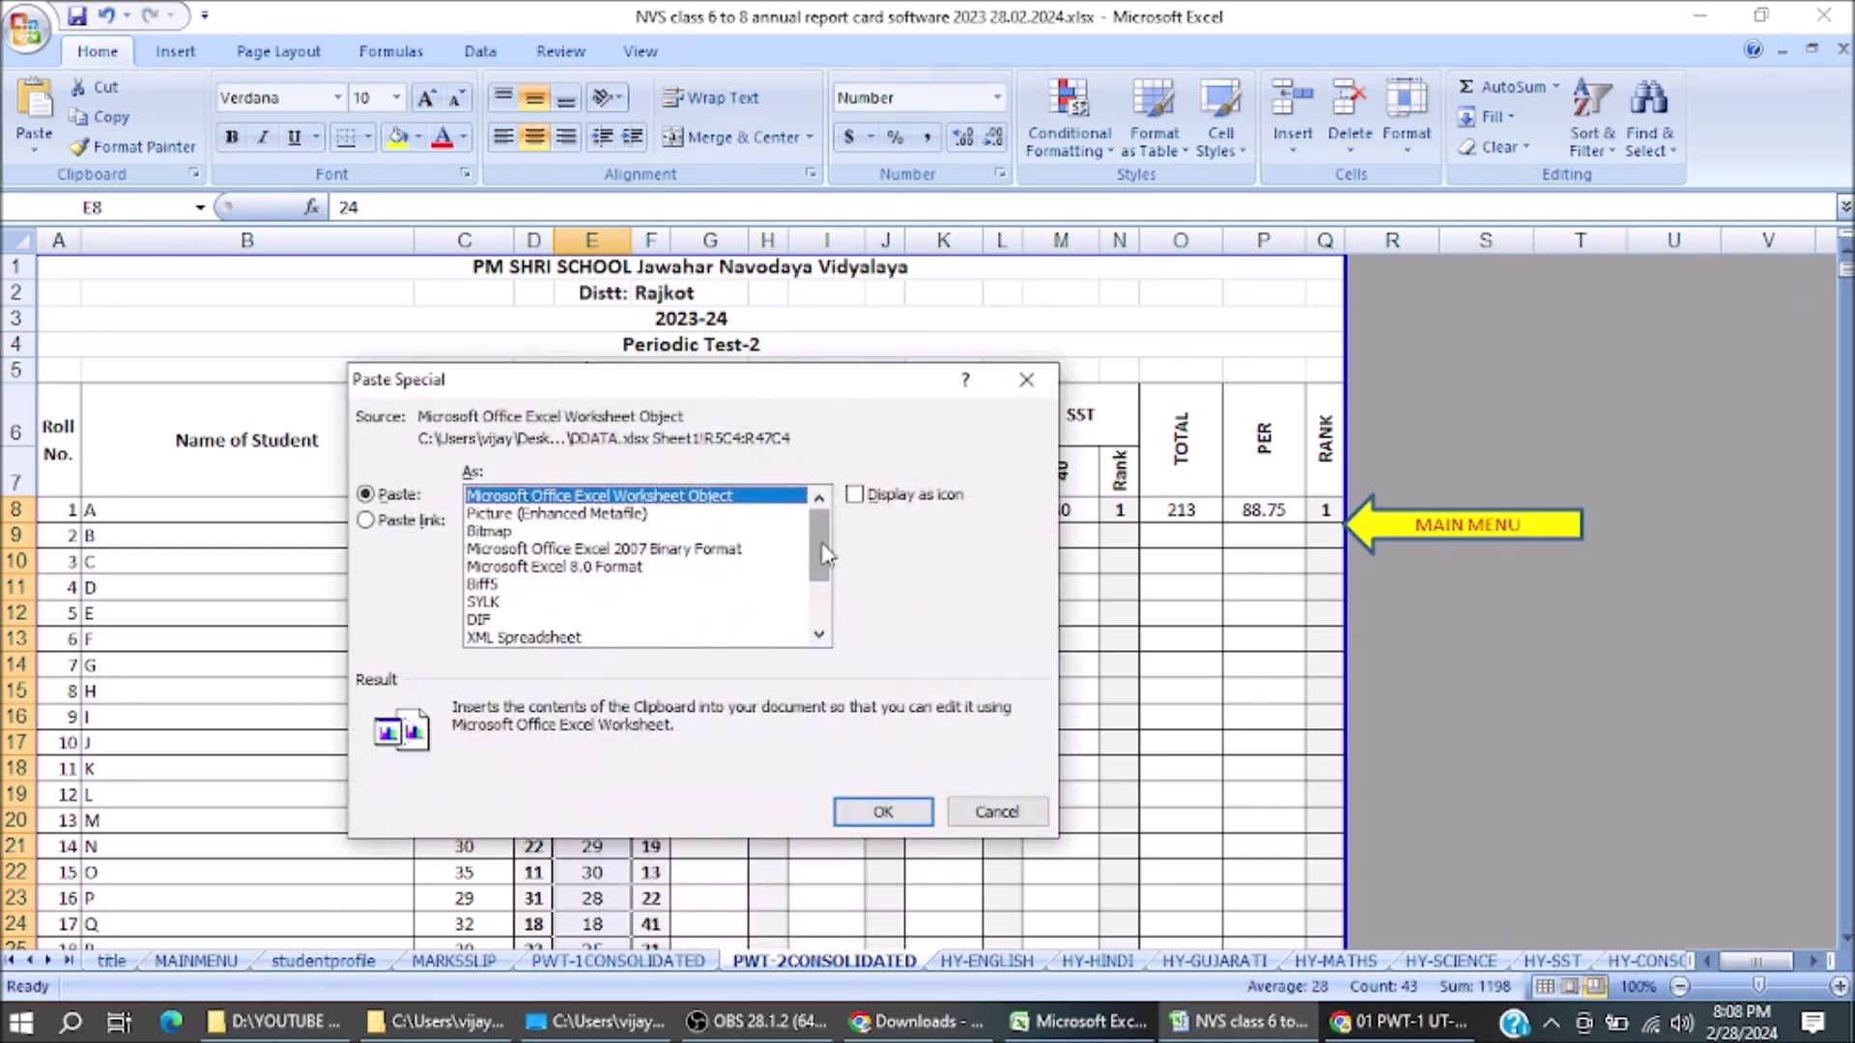
drag(821, 545, 821, 634)
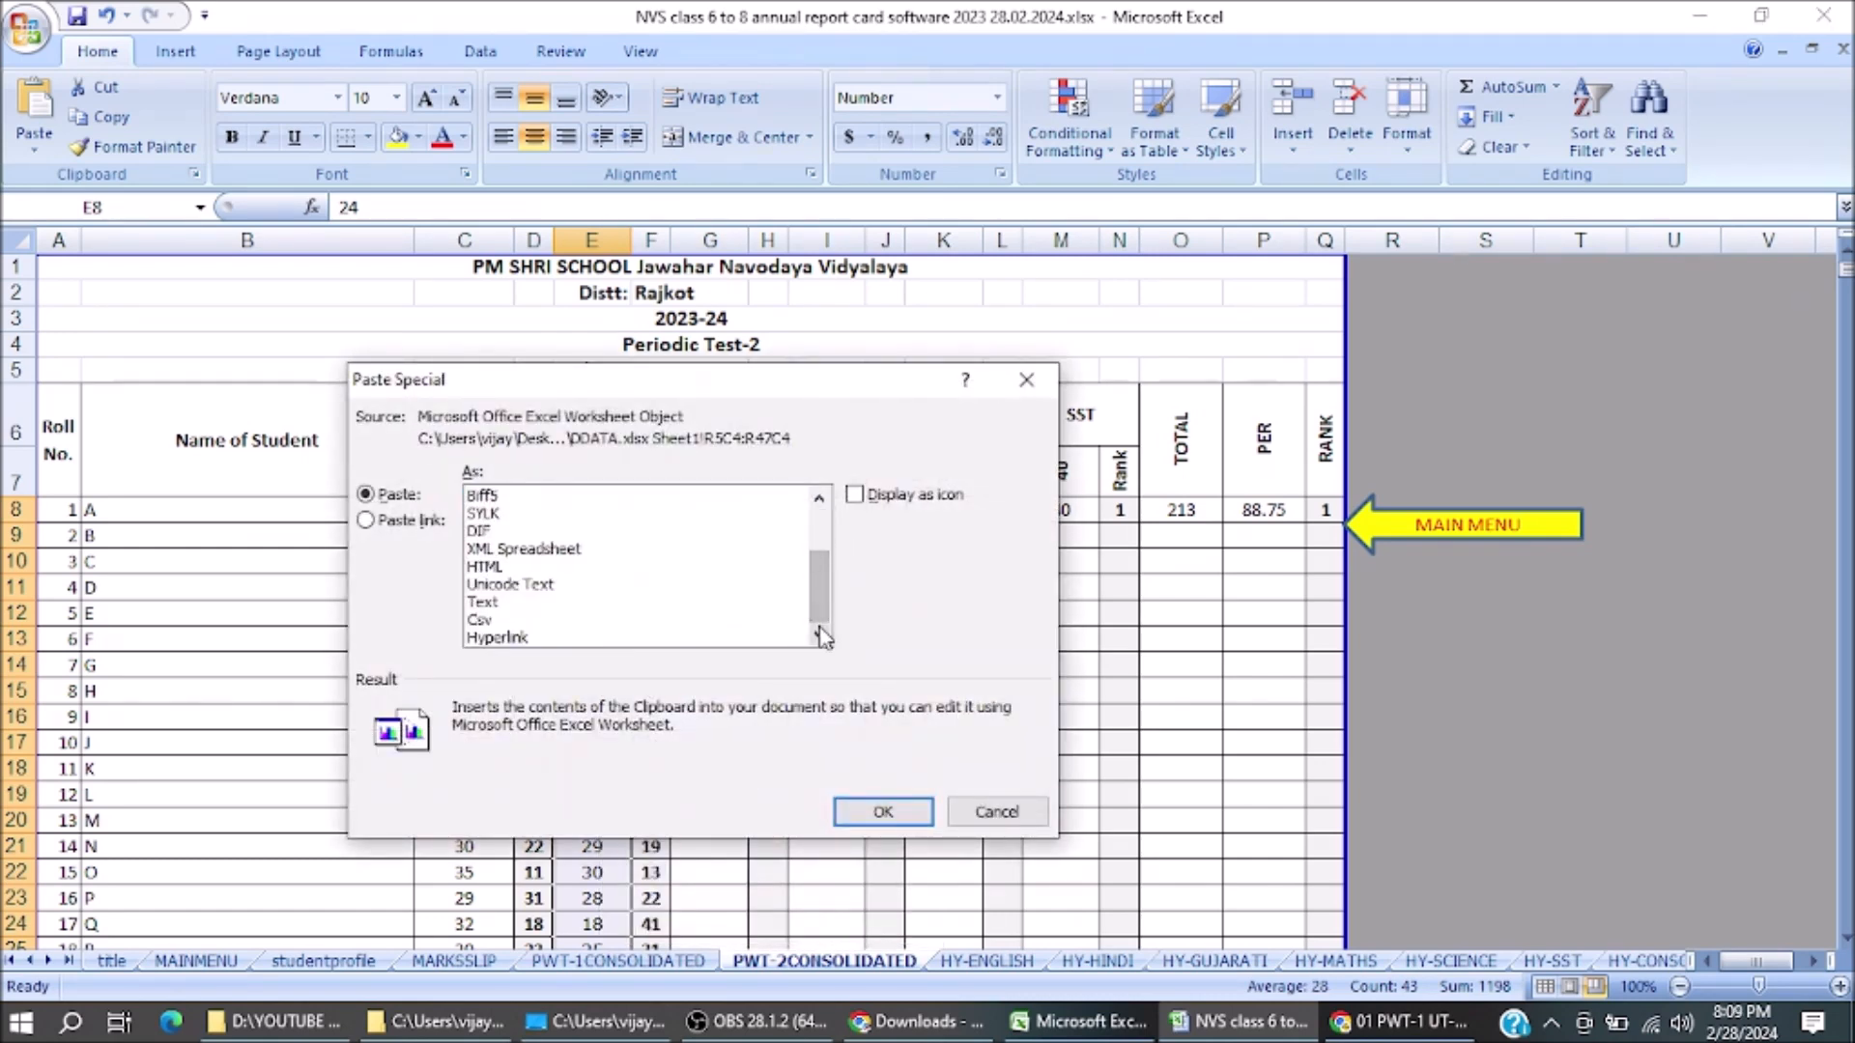
key(Escape)
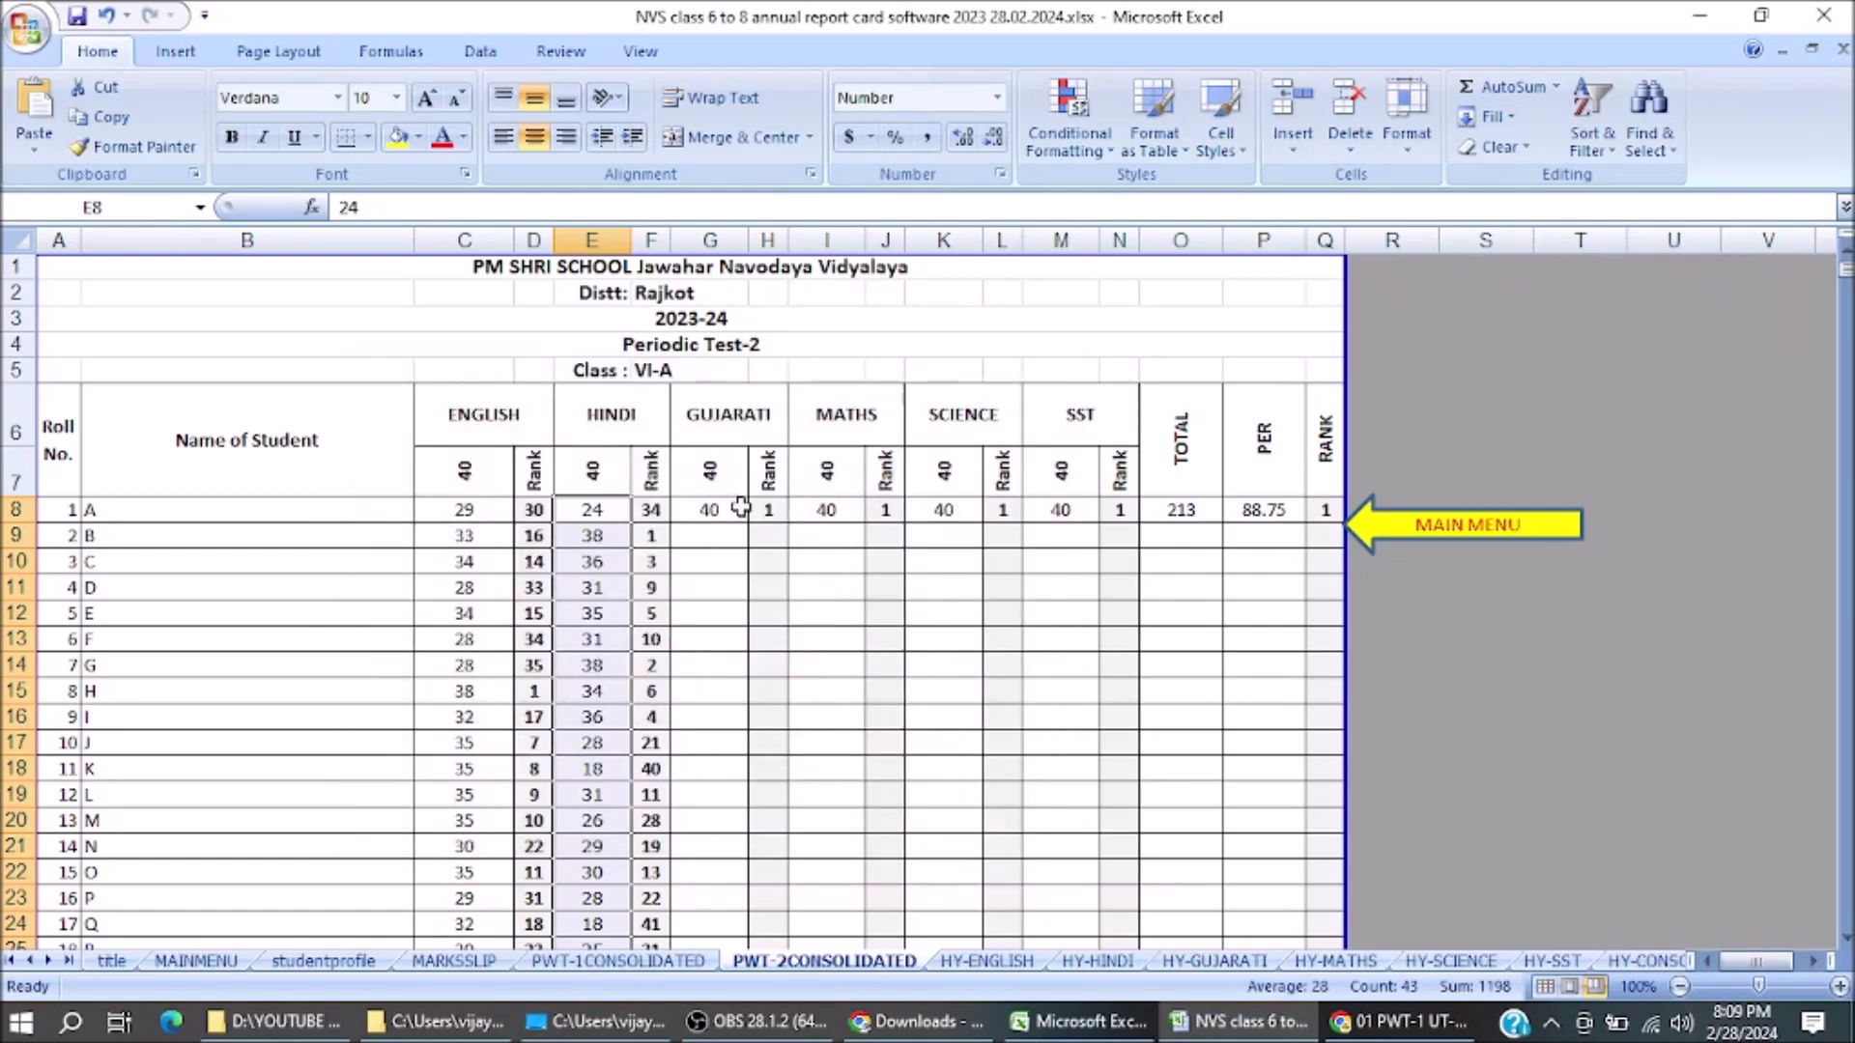
Copy the Hindi marks in E7 to E42 of sheet 6A in the 01 CLASS 6 to 10 pwt-01.xlsx workbook
click(710, 510)
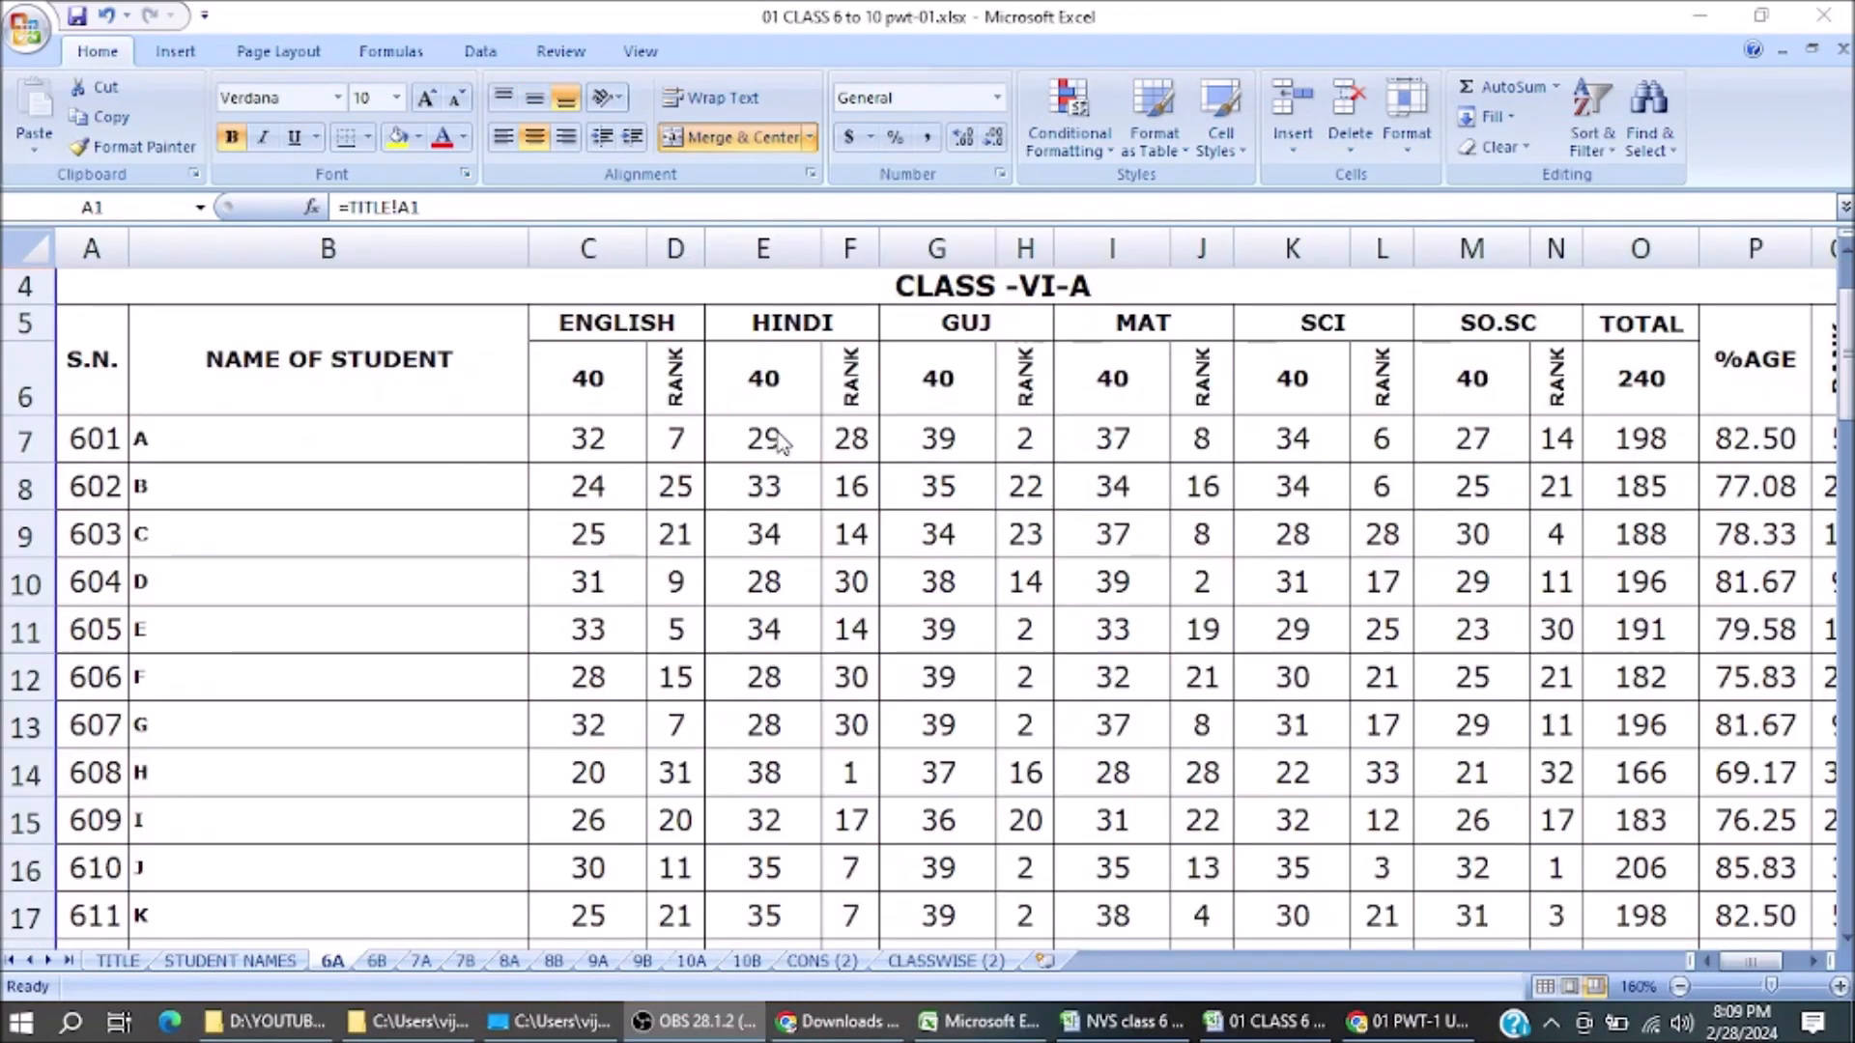
click(777, 433)
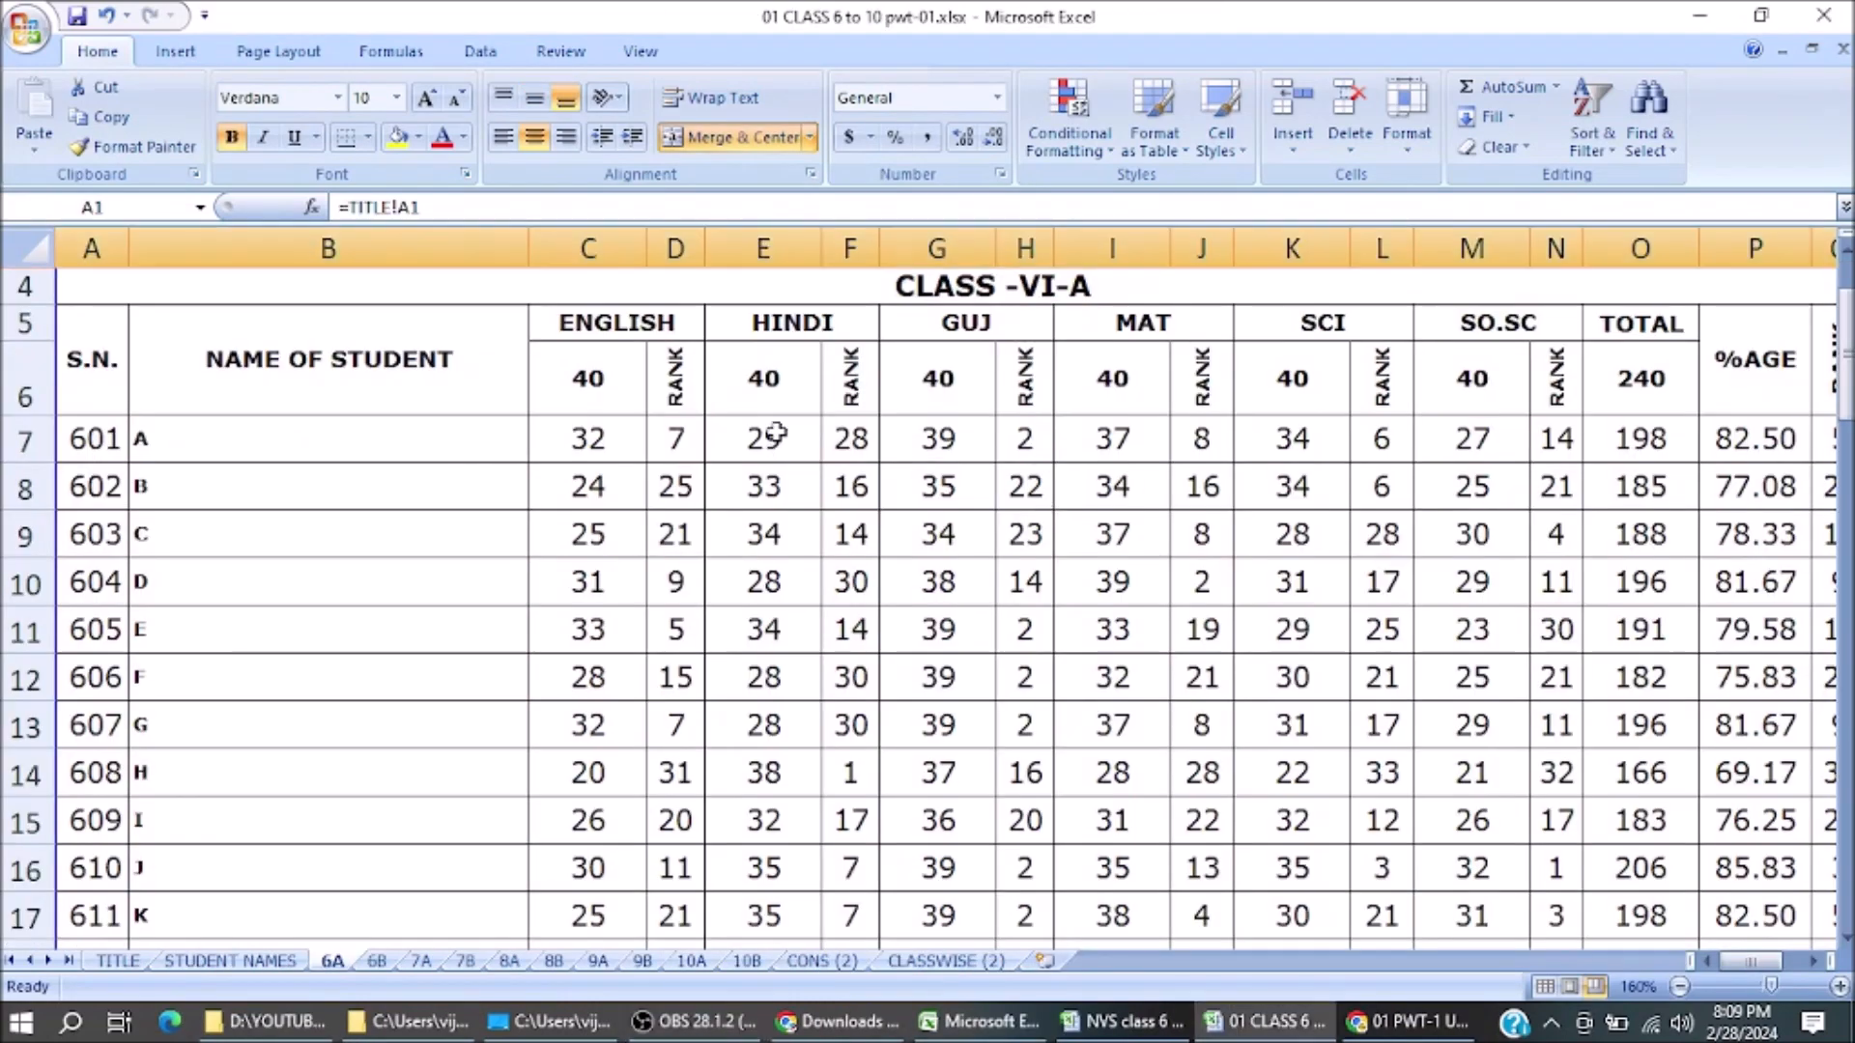
drag(777, 434, 768, 922)
key(ctrl+c)
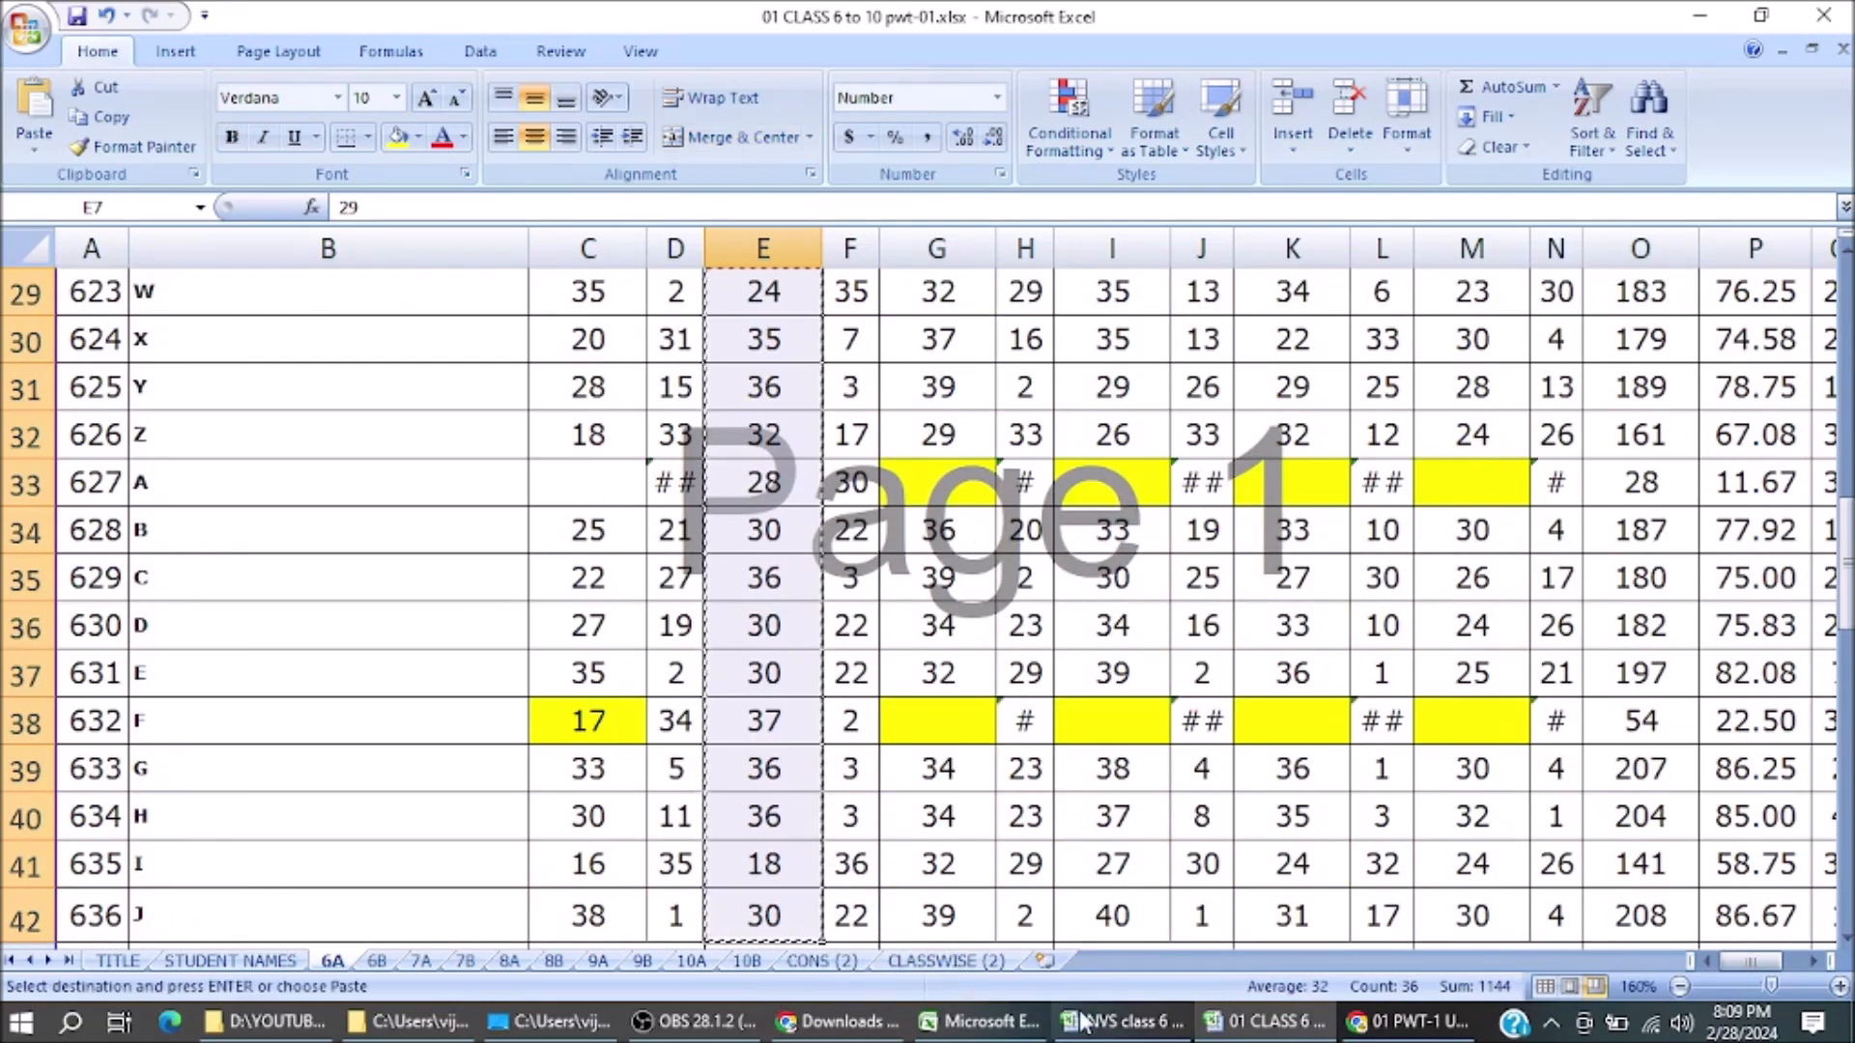
Switch back to the report card workbook and paste the copied marks as Values into the PWT-2CONSOLIDATED Hindi column from E8
click(1124, 1024)
scroll(766, 506, up, 10)
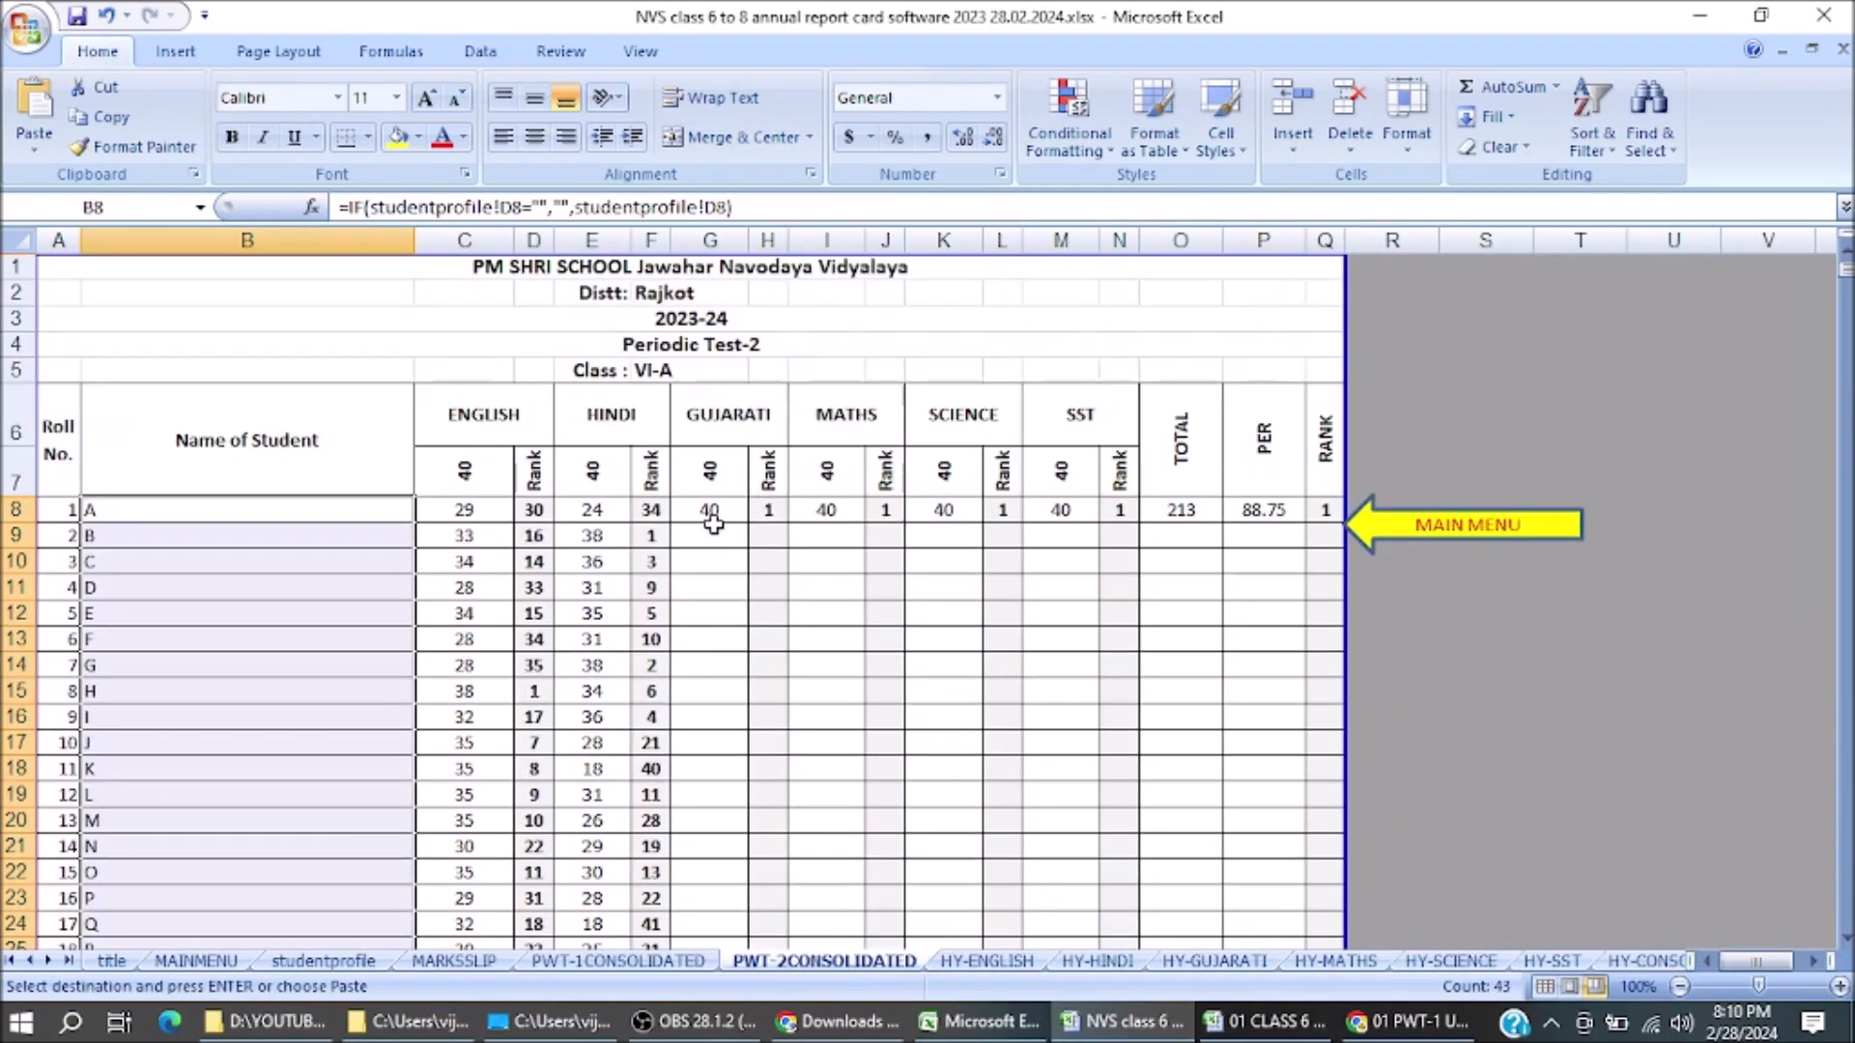
click(590, 509)
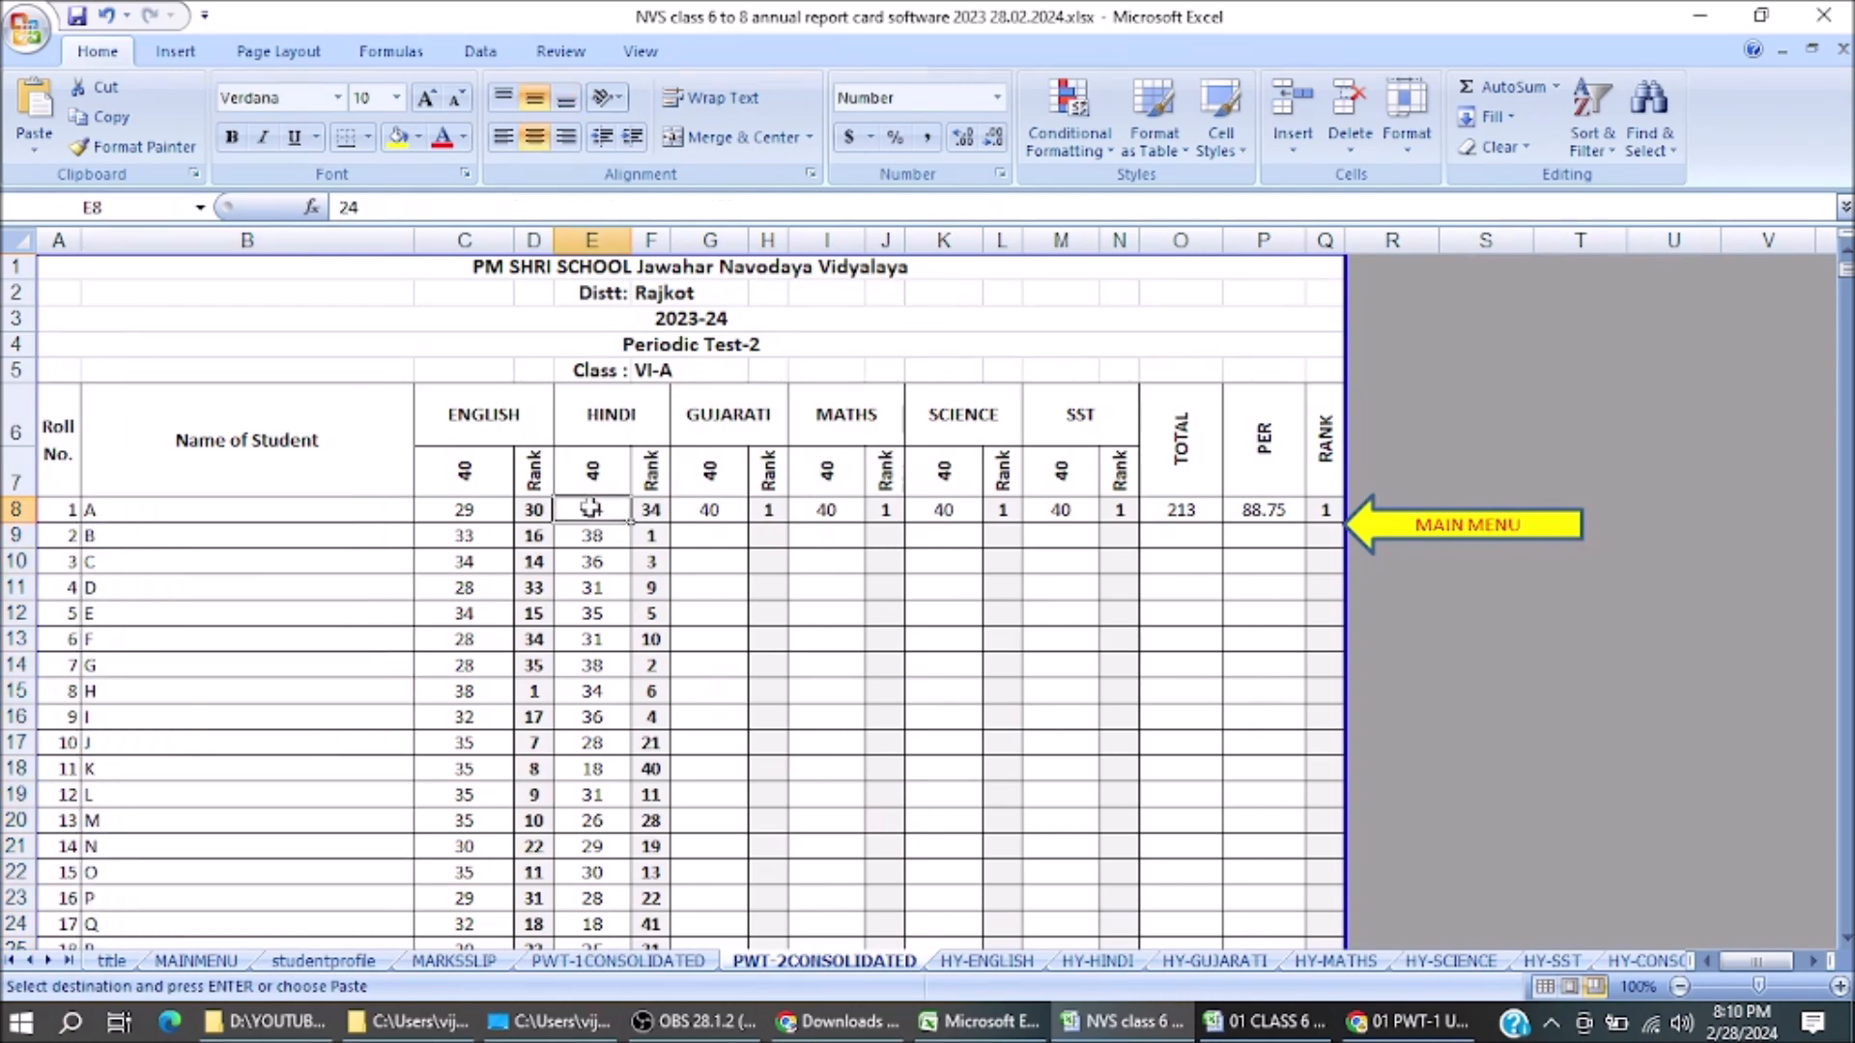
right_click(590, 510)
click(686, 627)
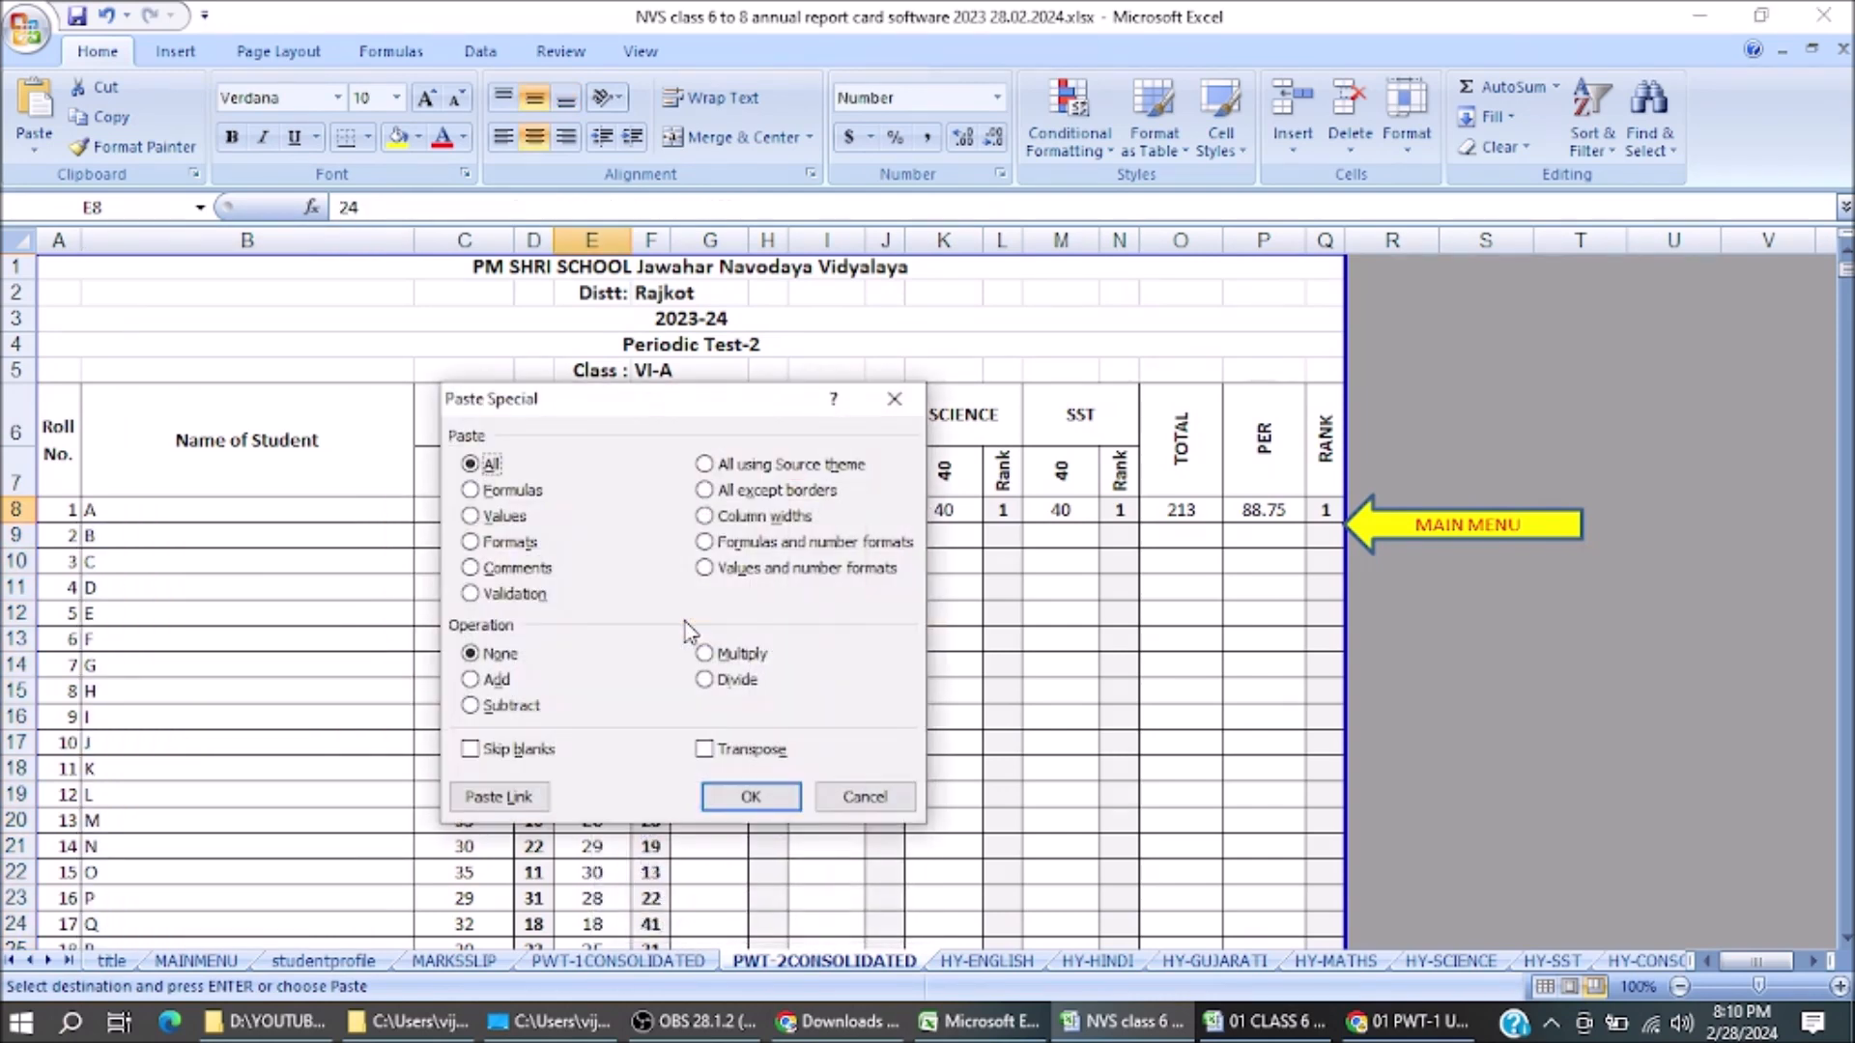
click(502, 518)
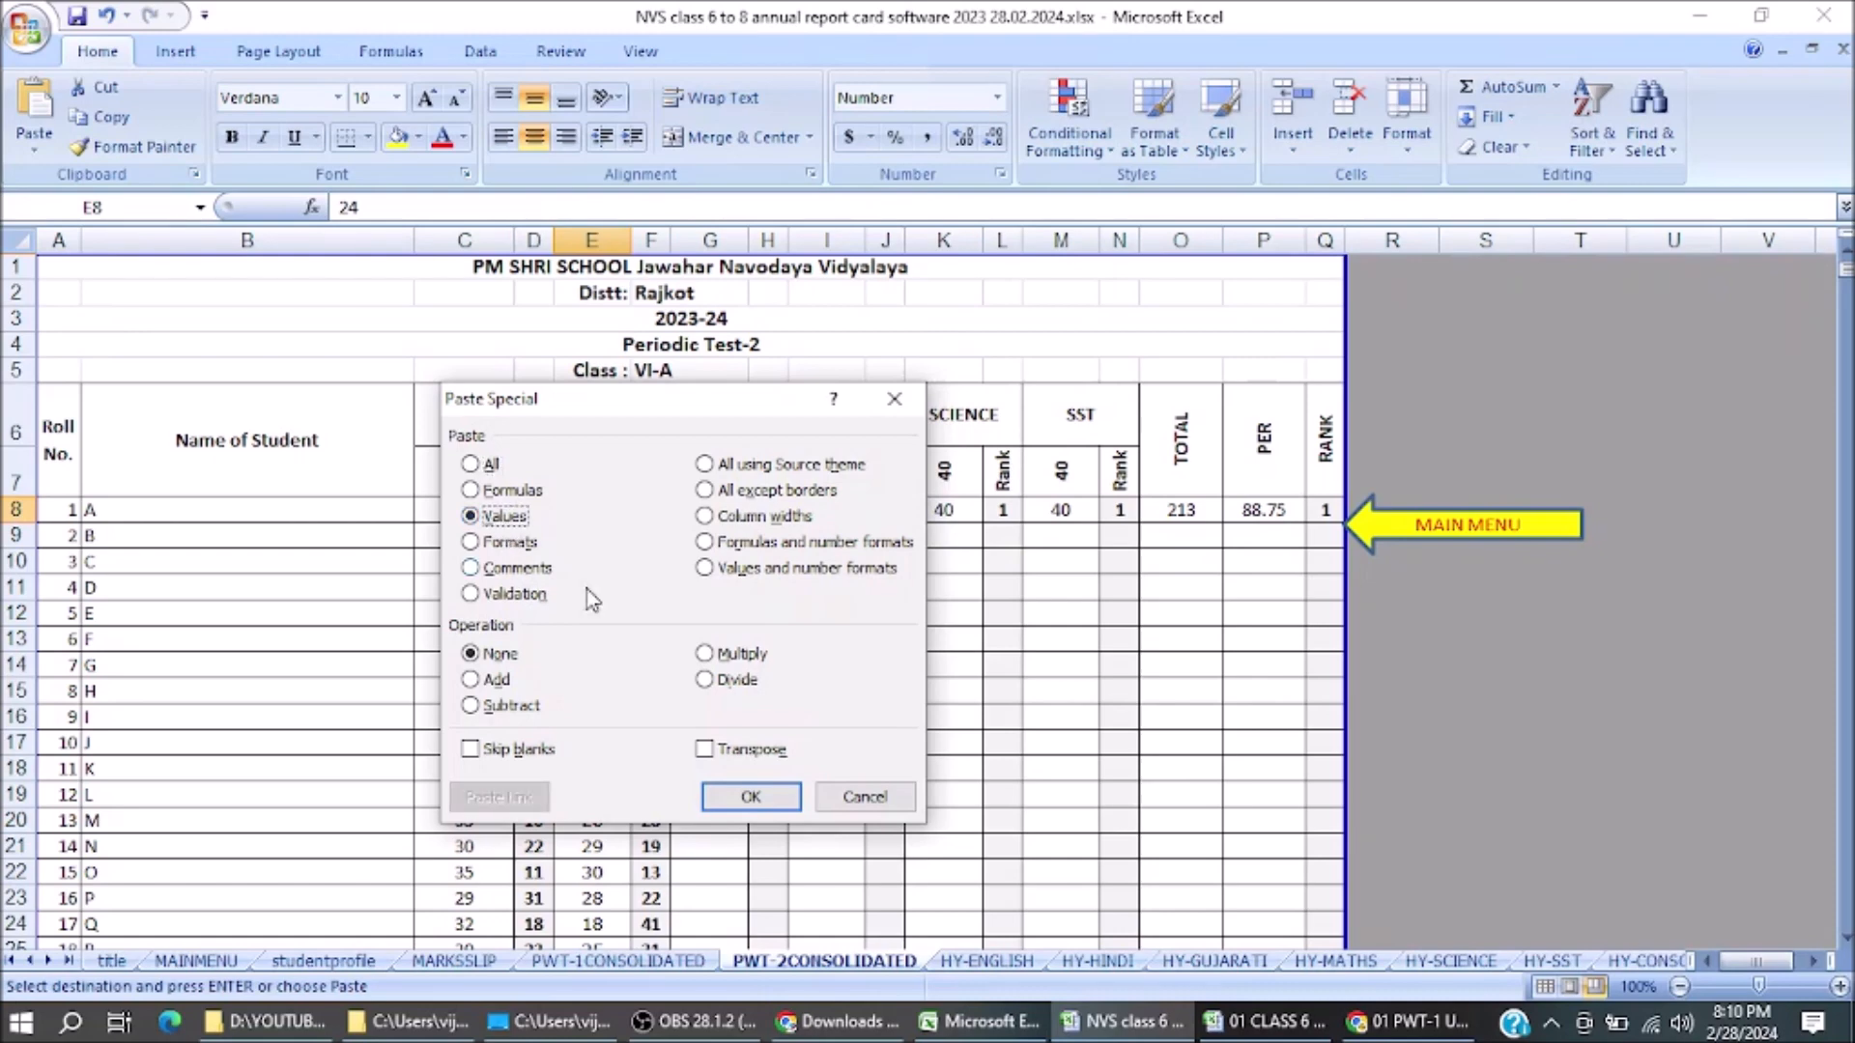
click(755, 798)
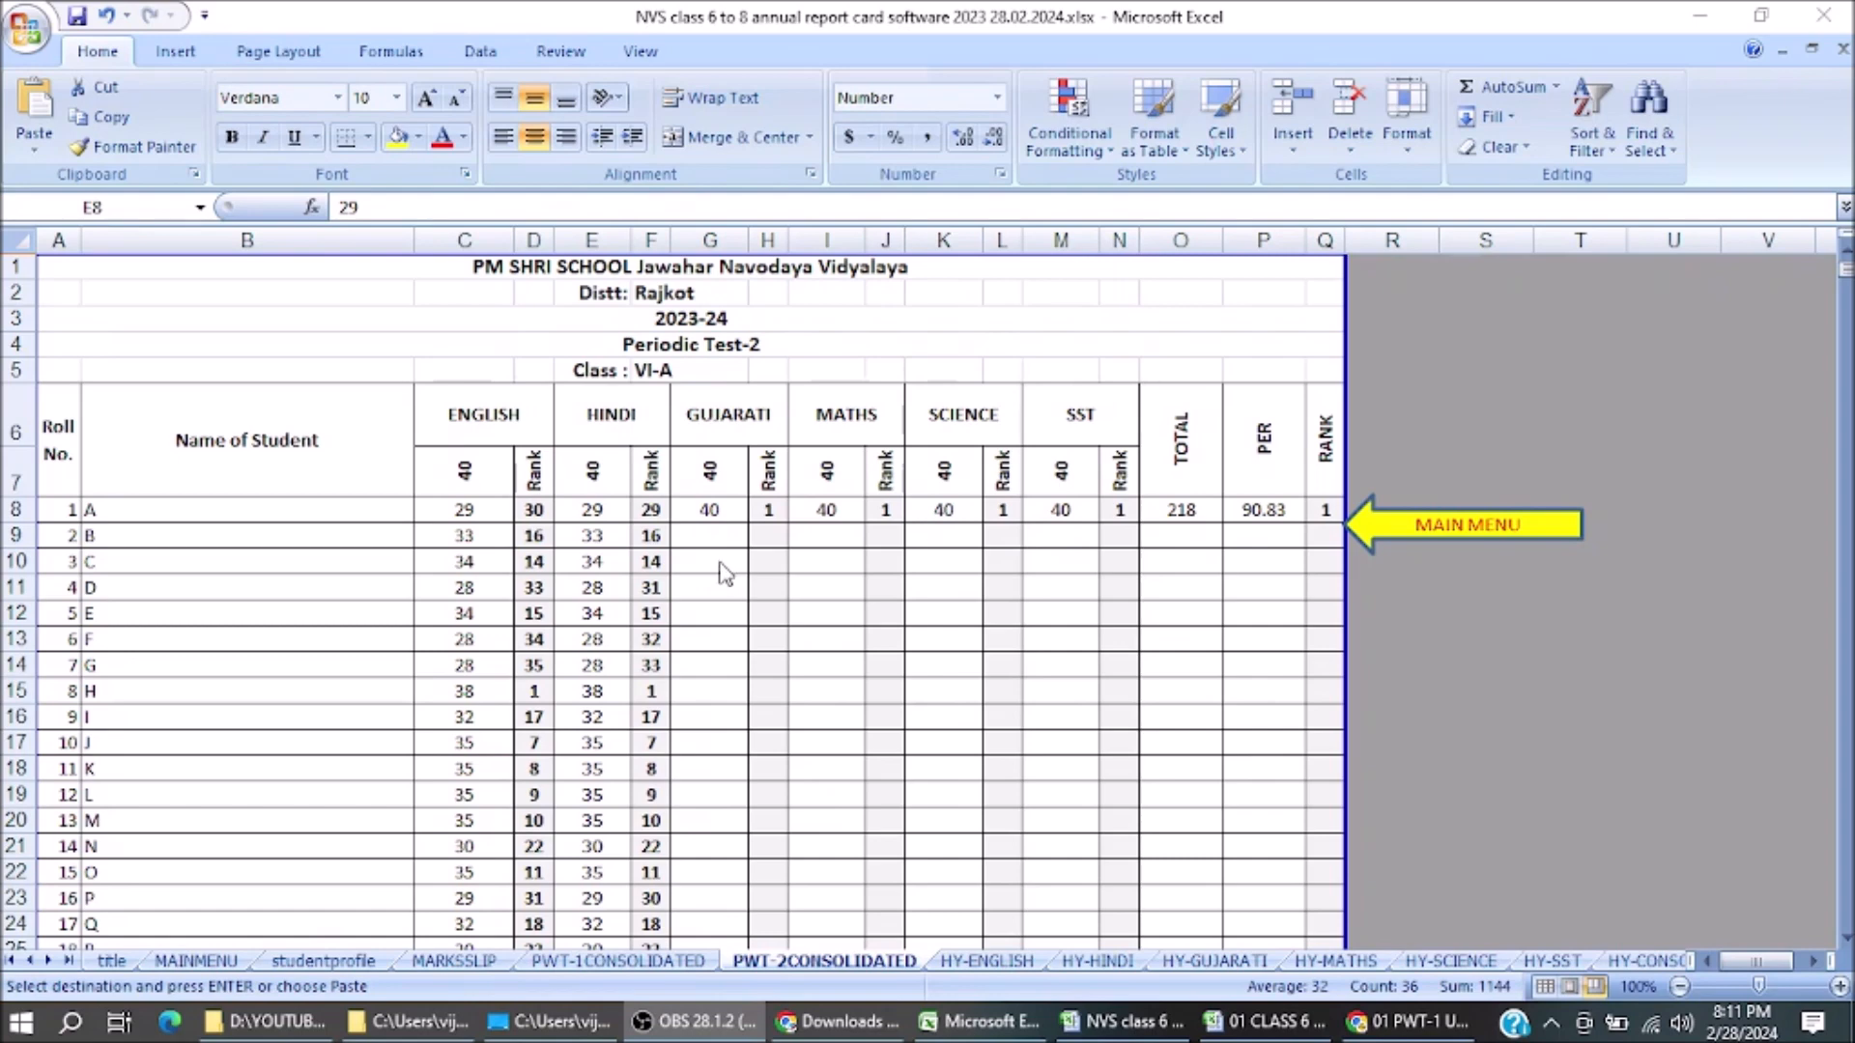
Paste the same copied marks as Values into the Gujarati column, starting at G8
click(707, 508)
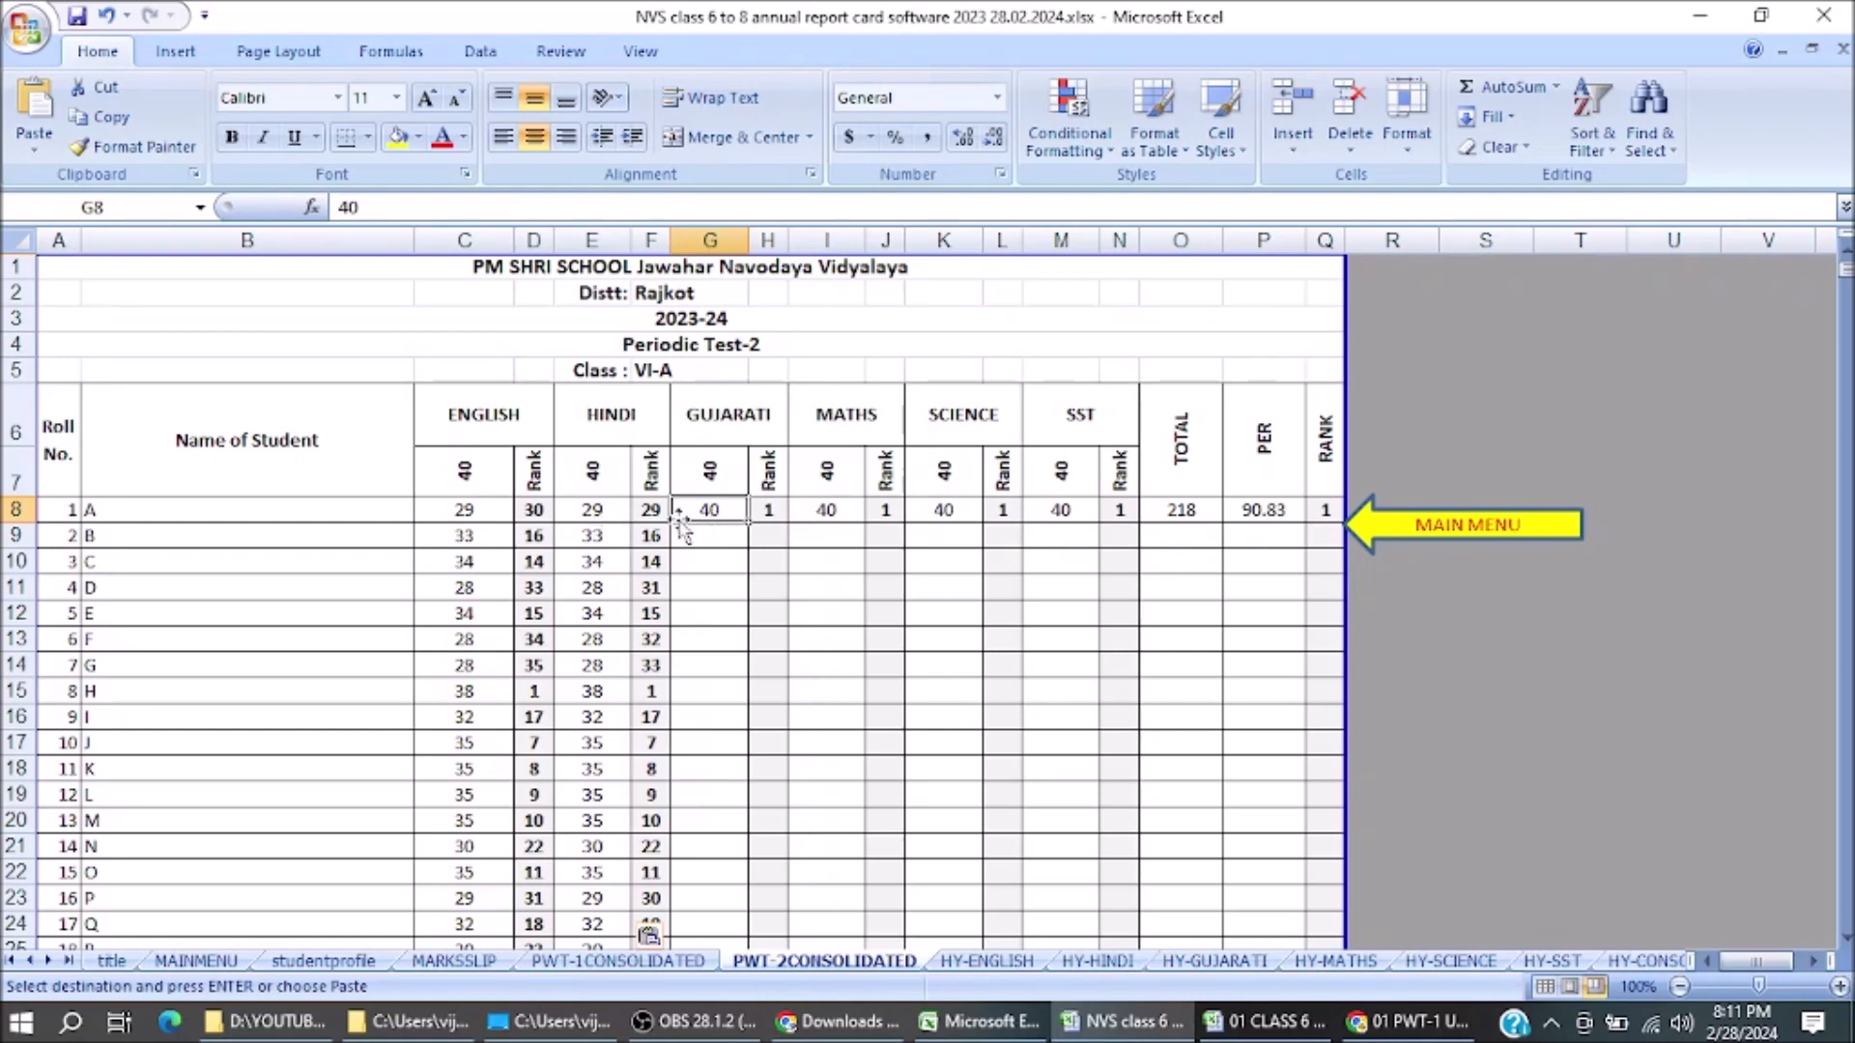
right_click(722, 509)
click(841, 618)
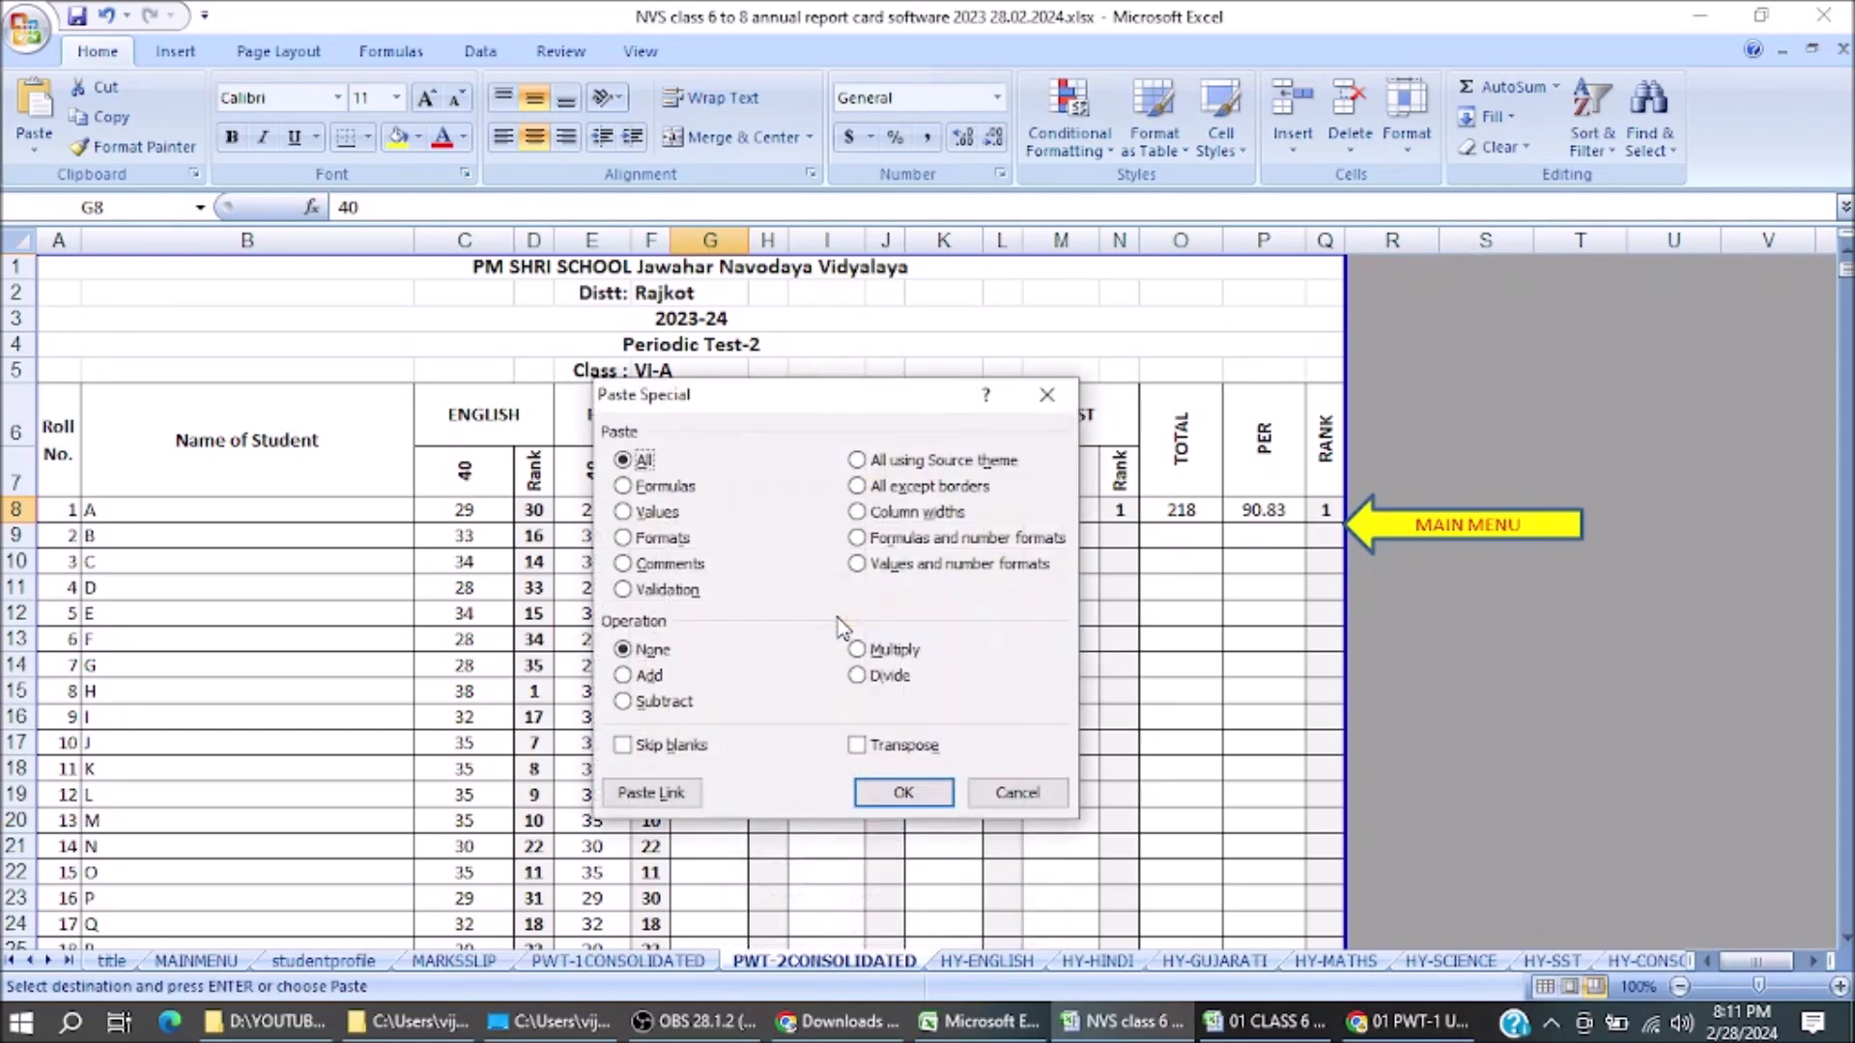
click(660, 514)
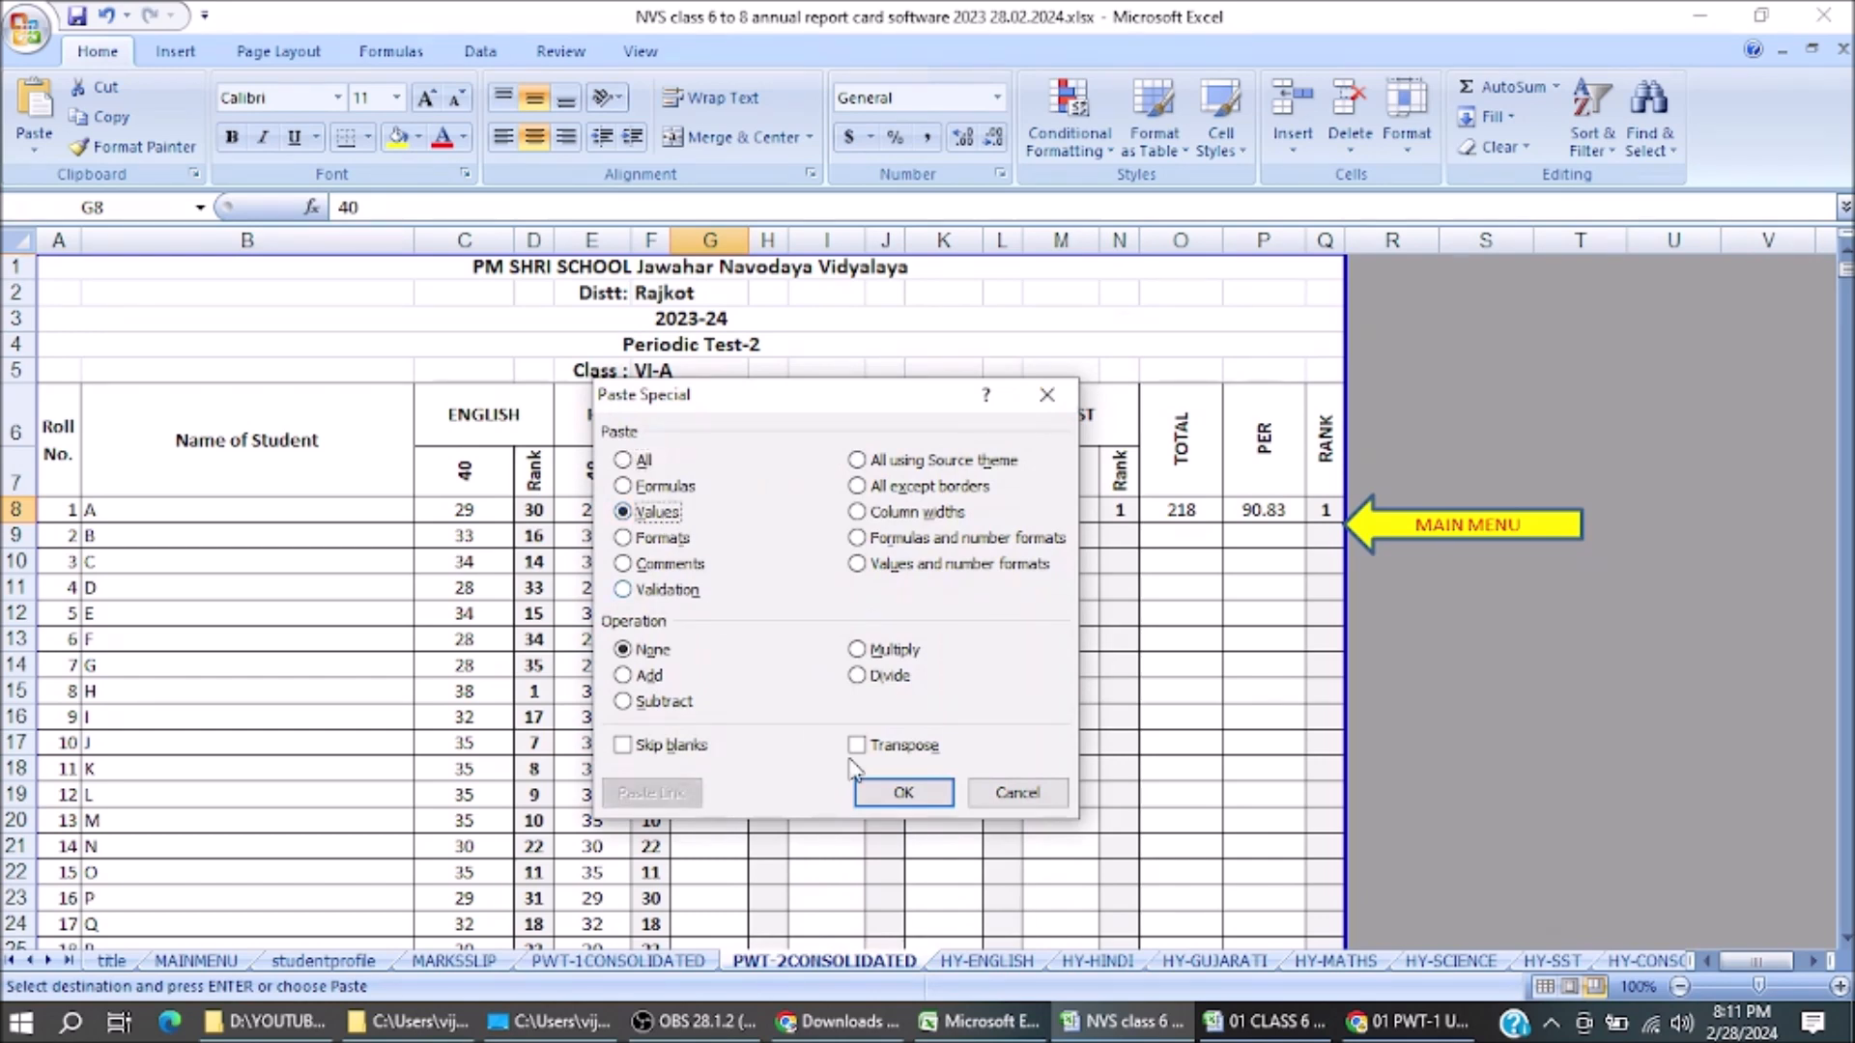
click(906, 793)
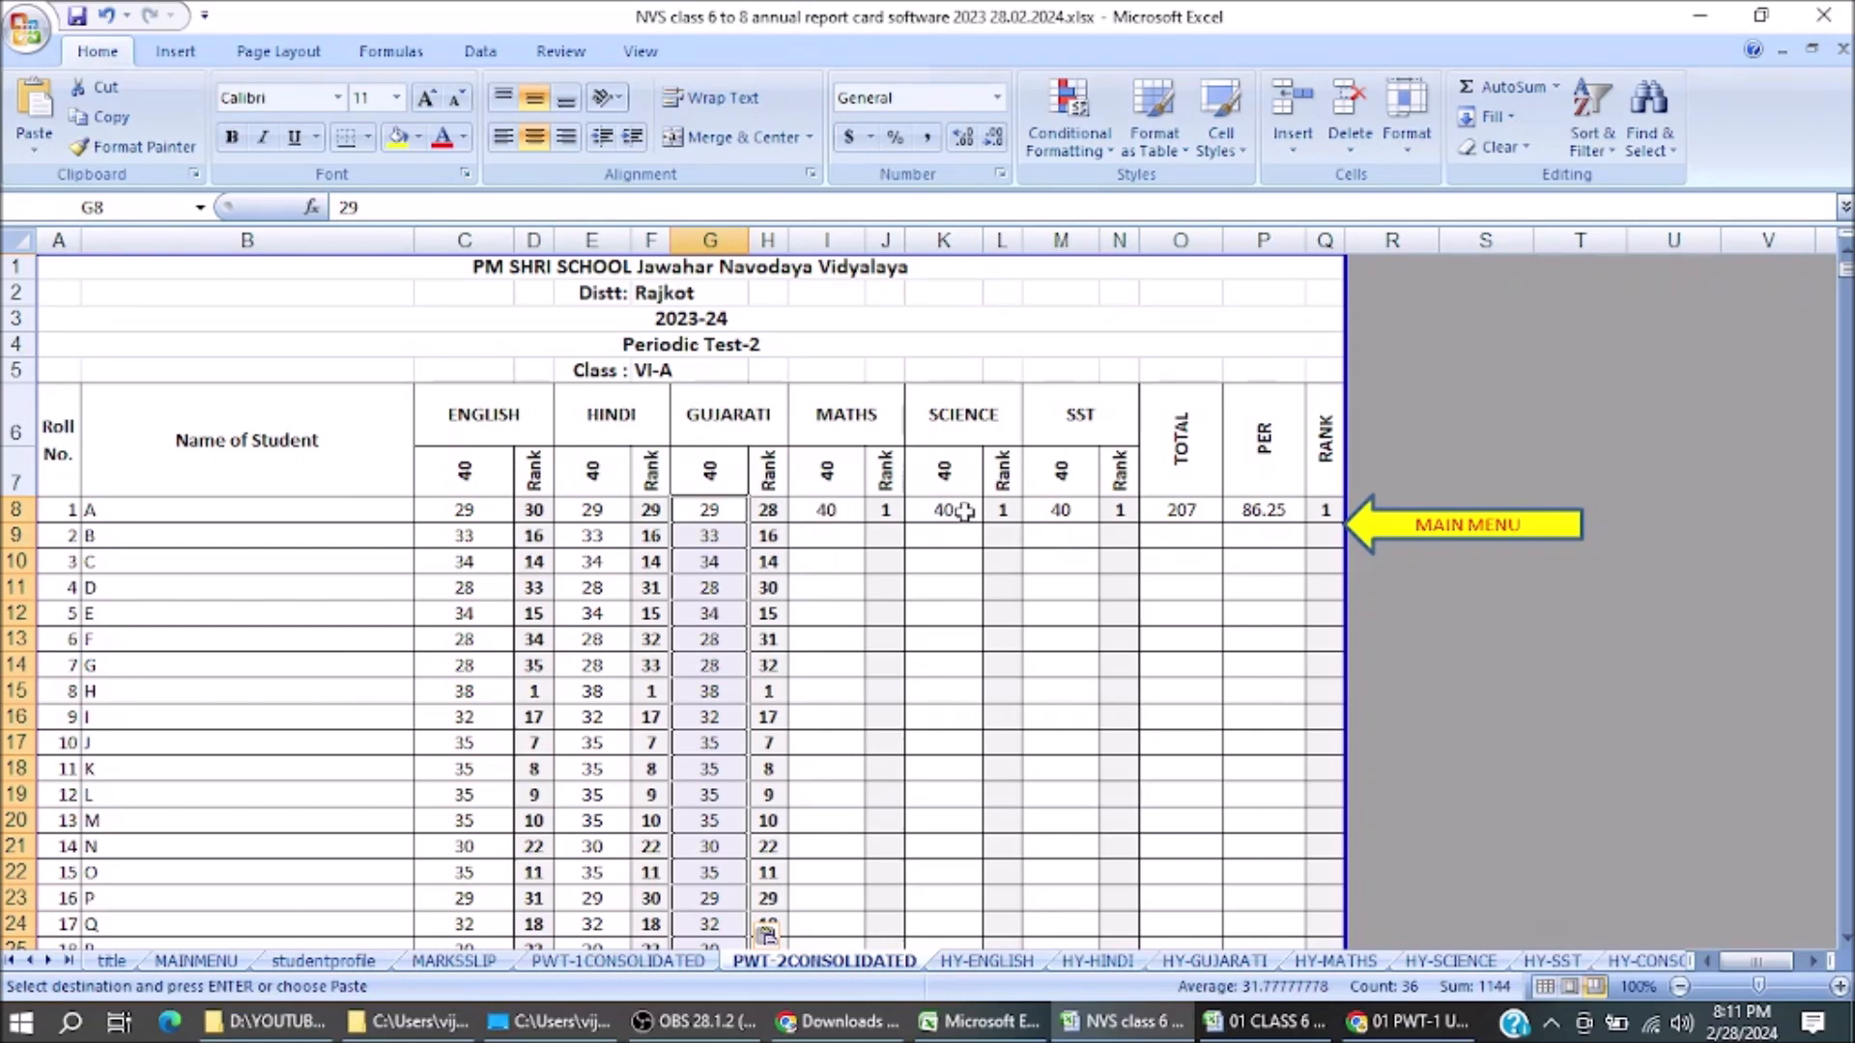
Open the HY-ENGLISH half-yearly result sheet
click(980, 961)
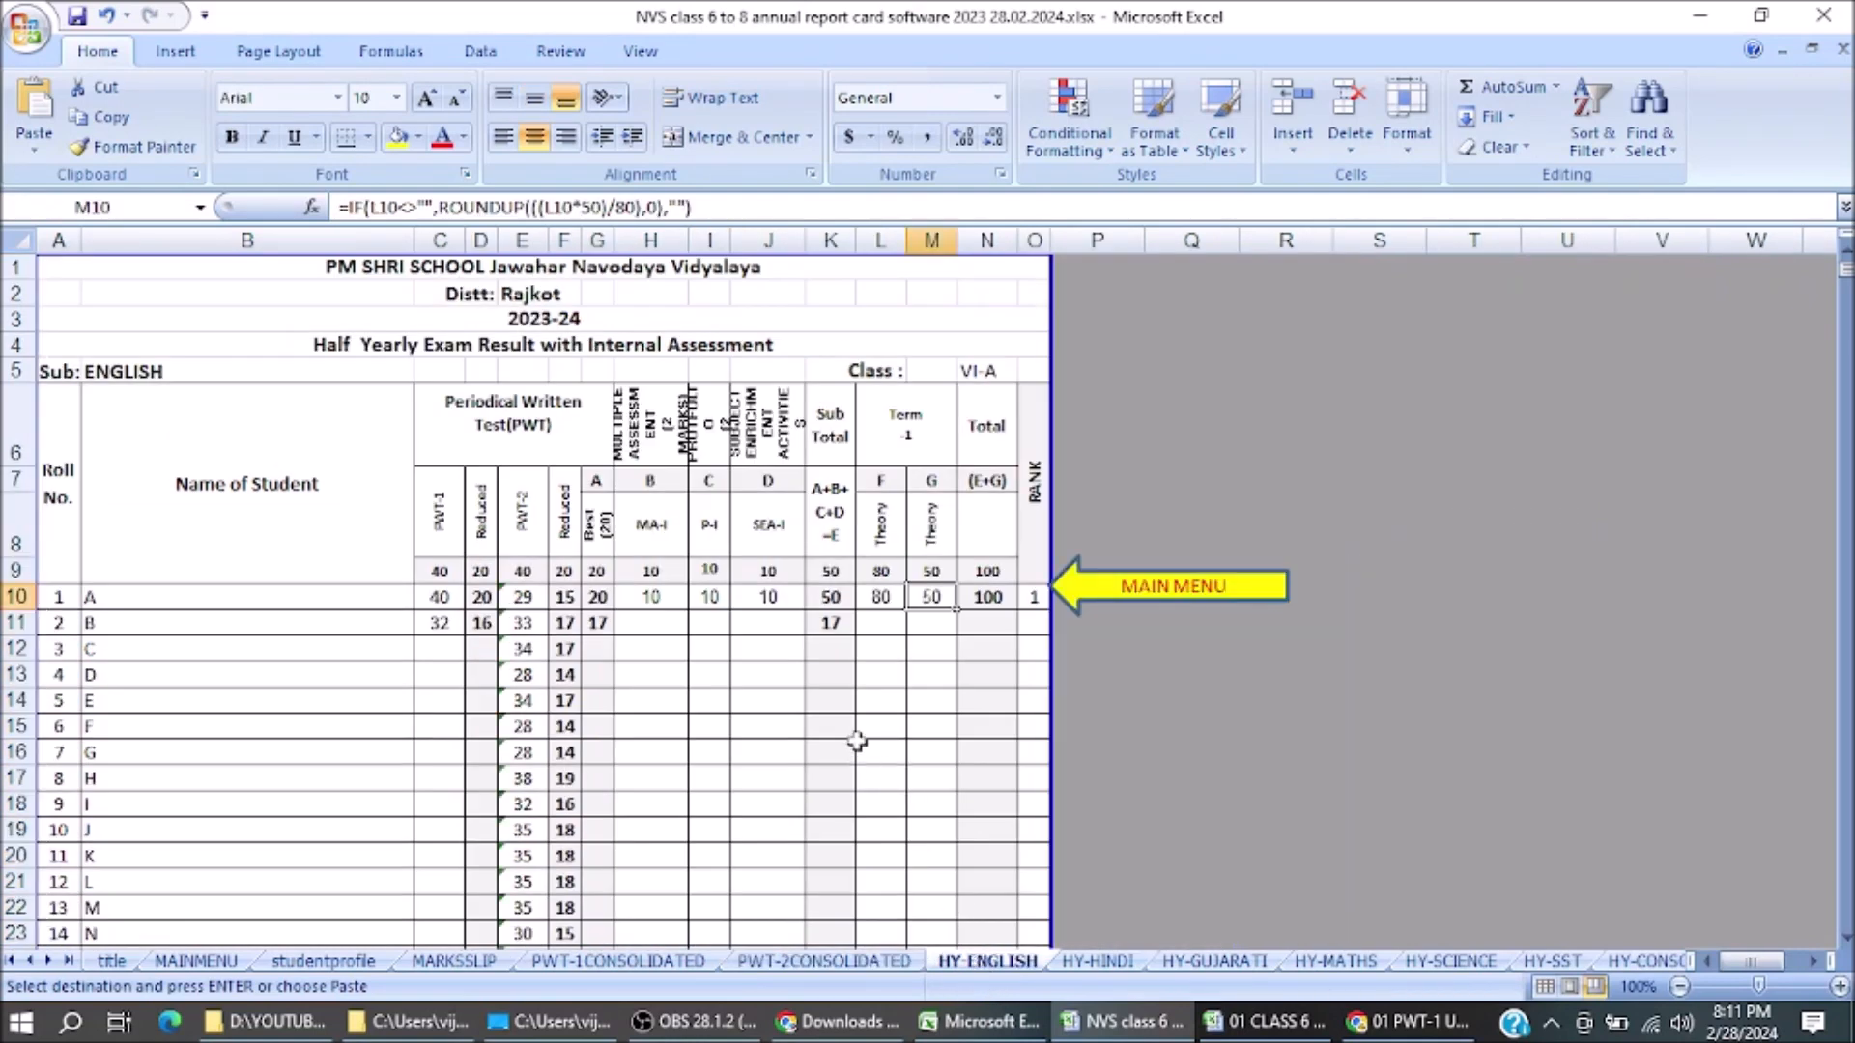
Examine the MA-I, P-I and SEA-I internal assessment columns on the HY-ENGLISH sheet
click(657, 618)
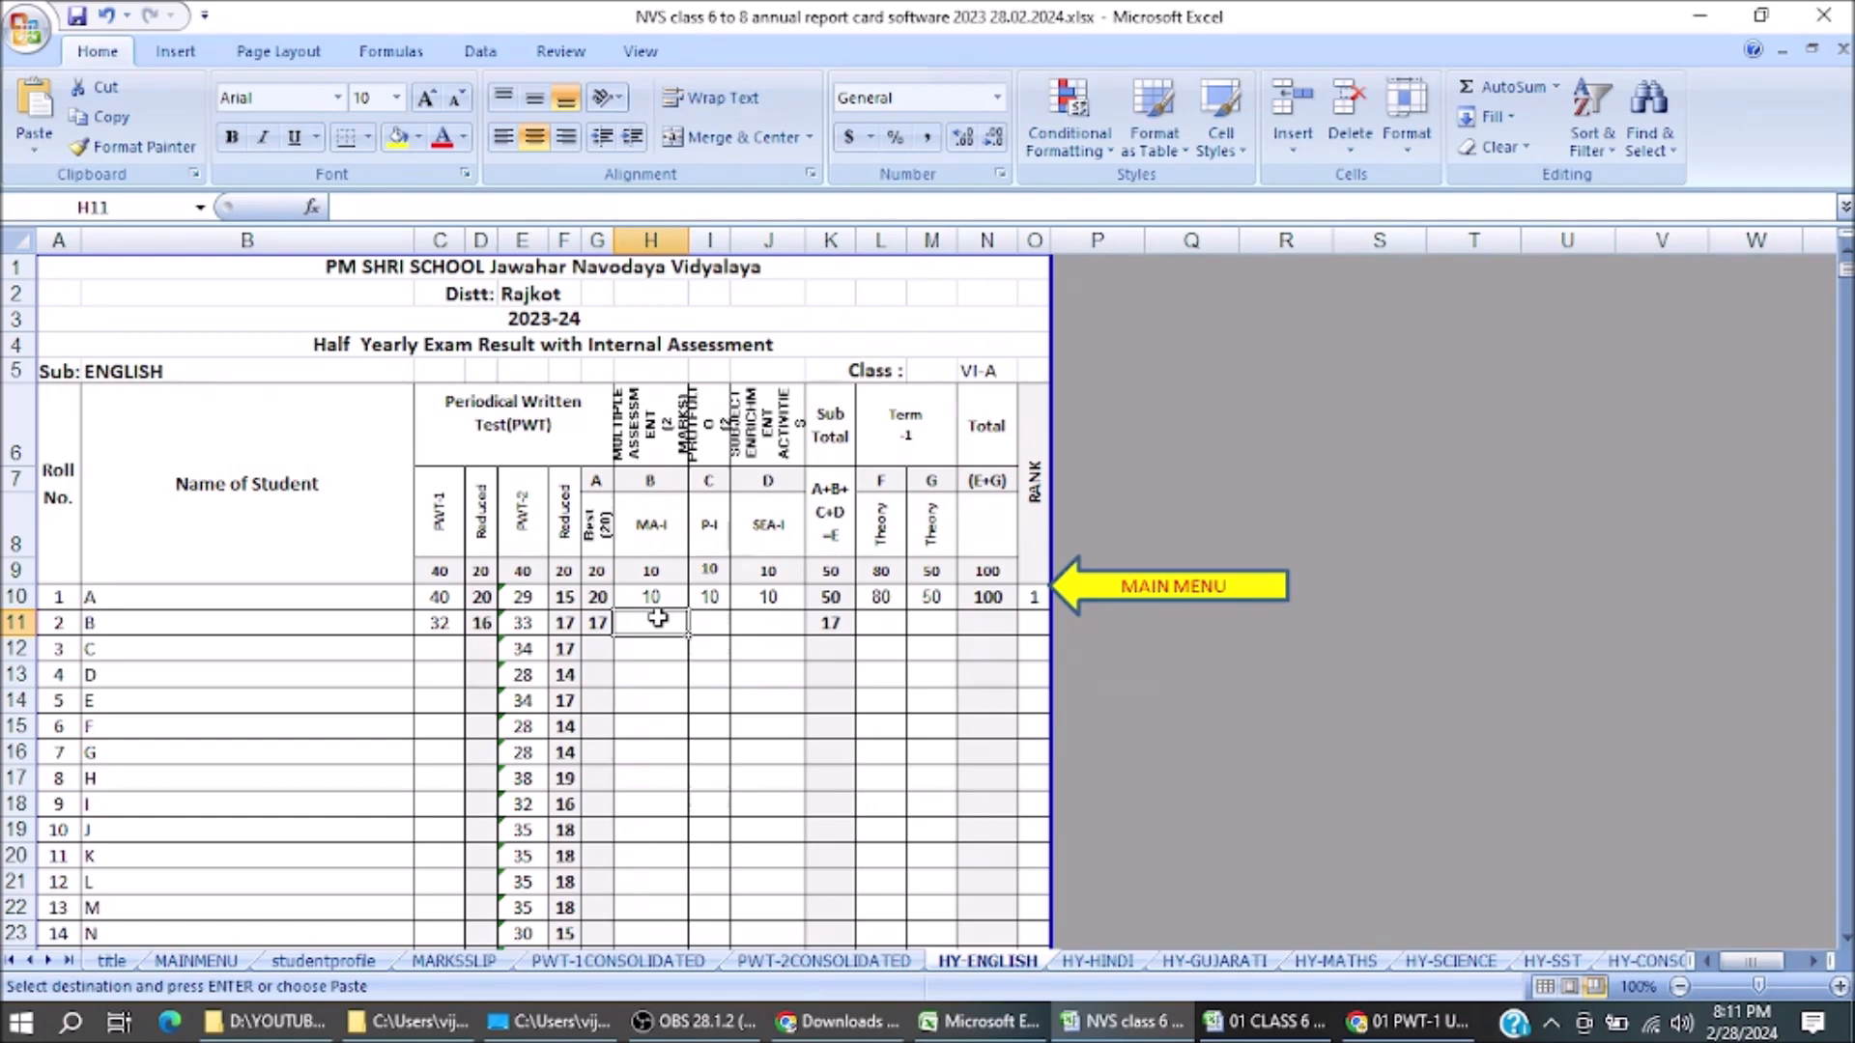
click(674, 546)
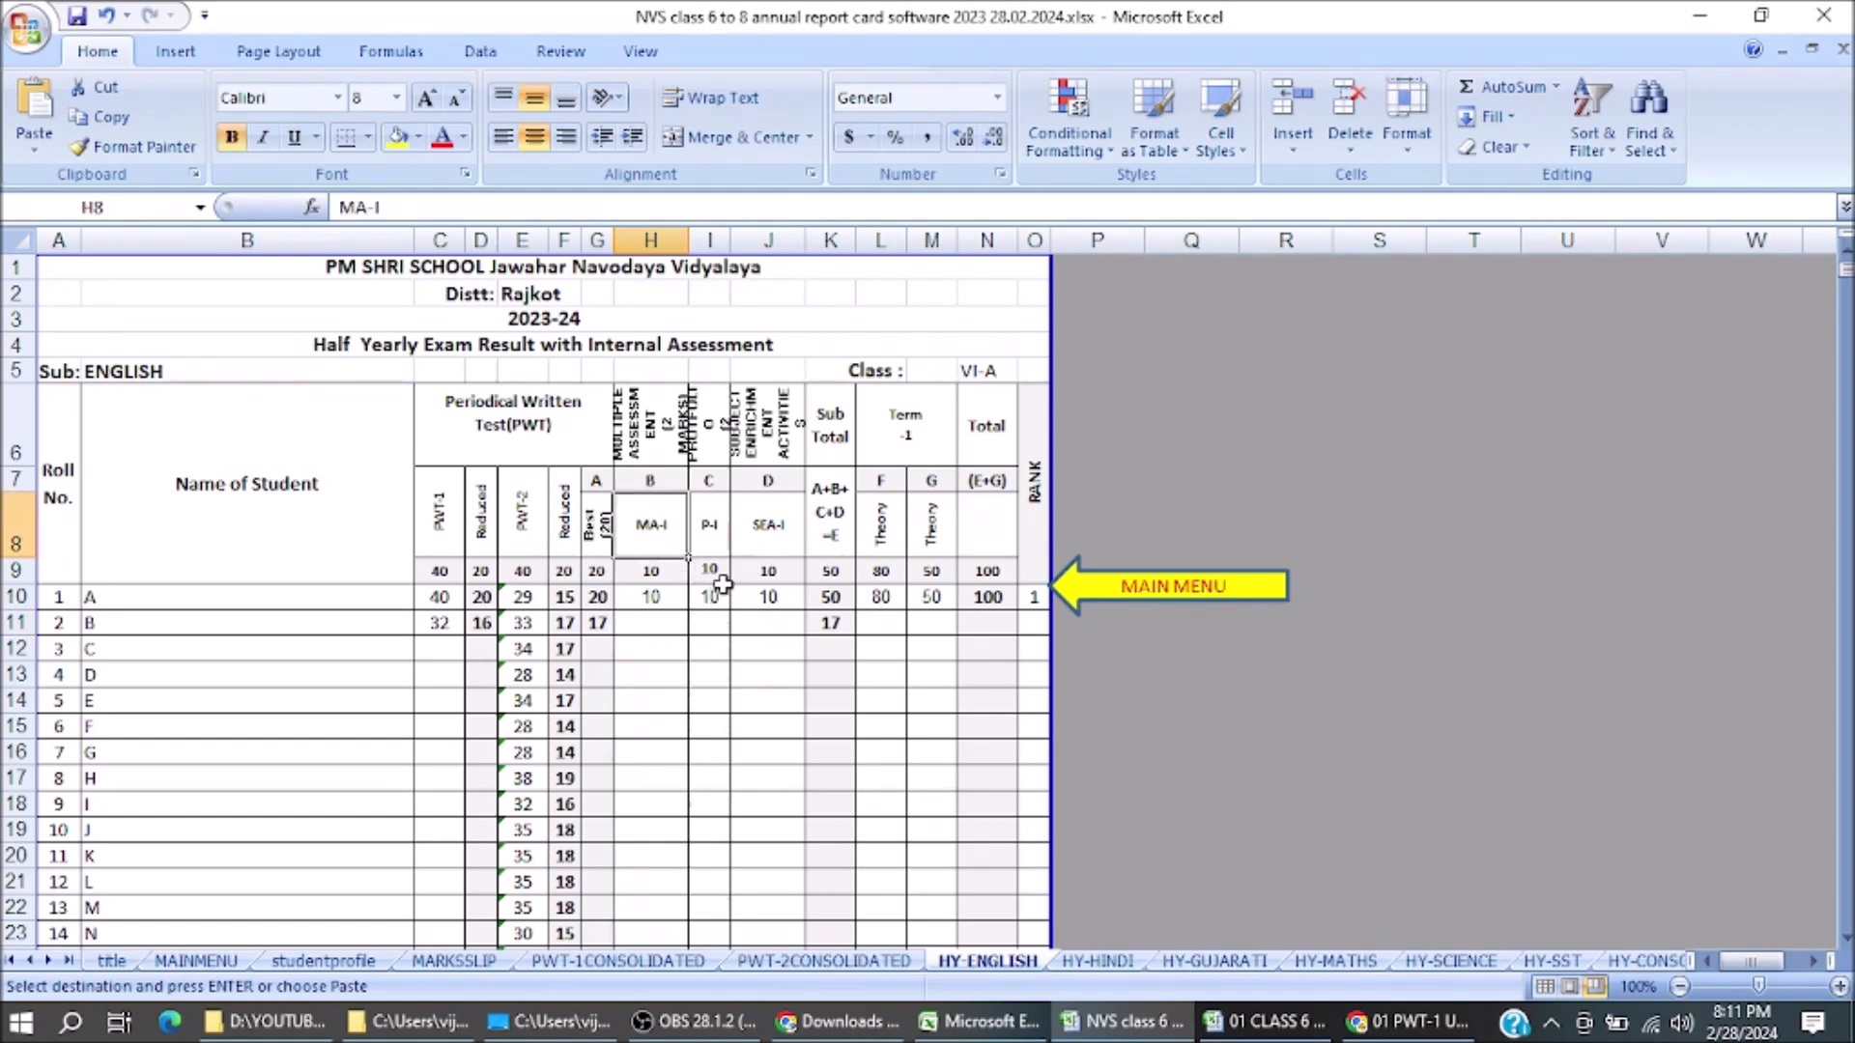
scroll(721, 556, up, 2)
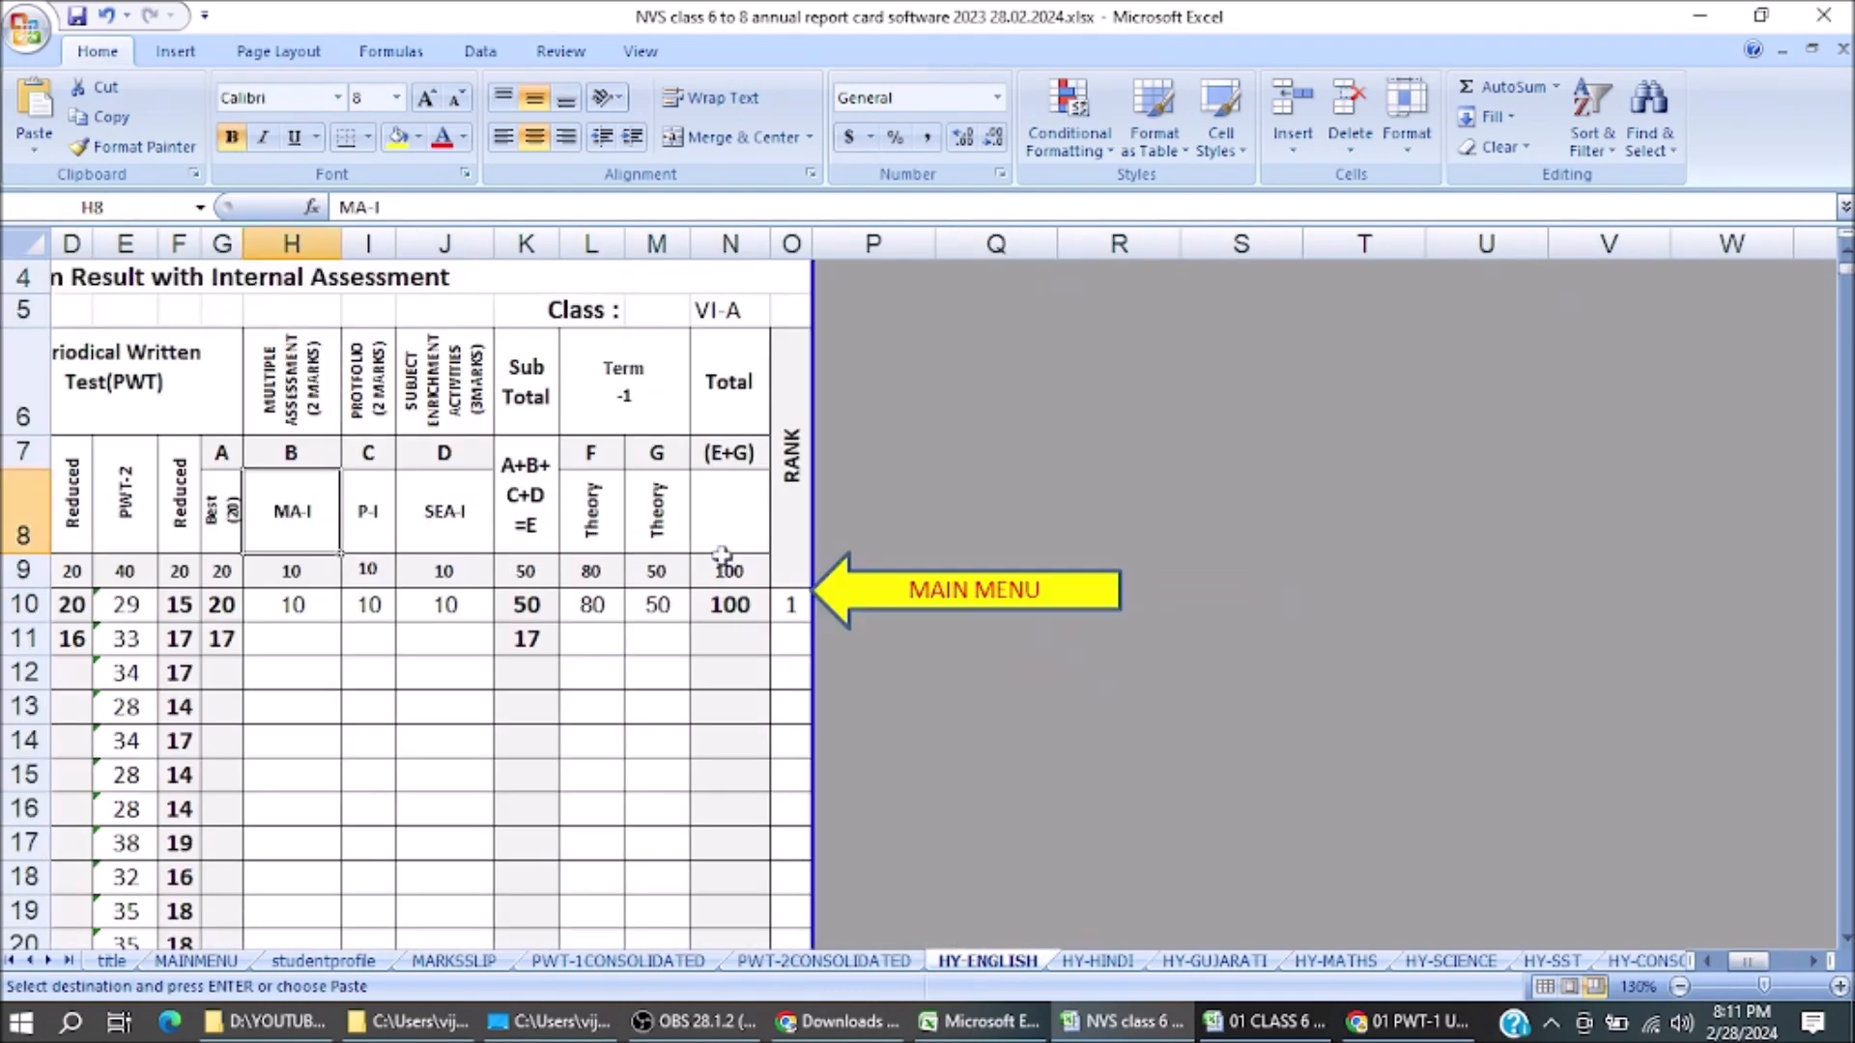
click(391, 526)
click(445, 525)
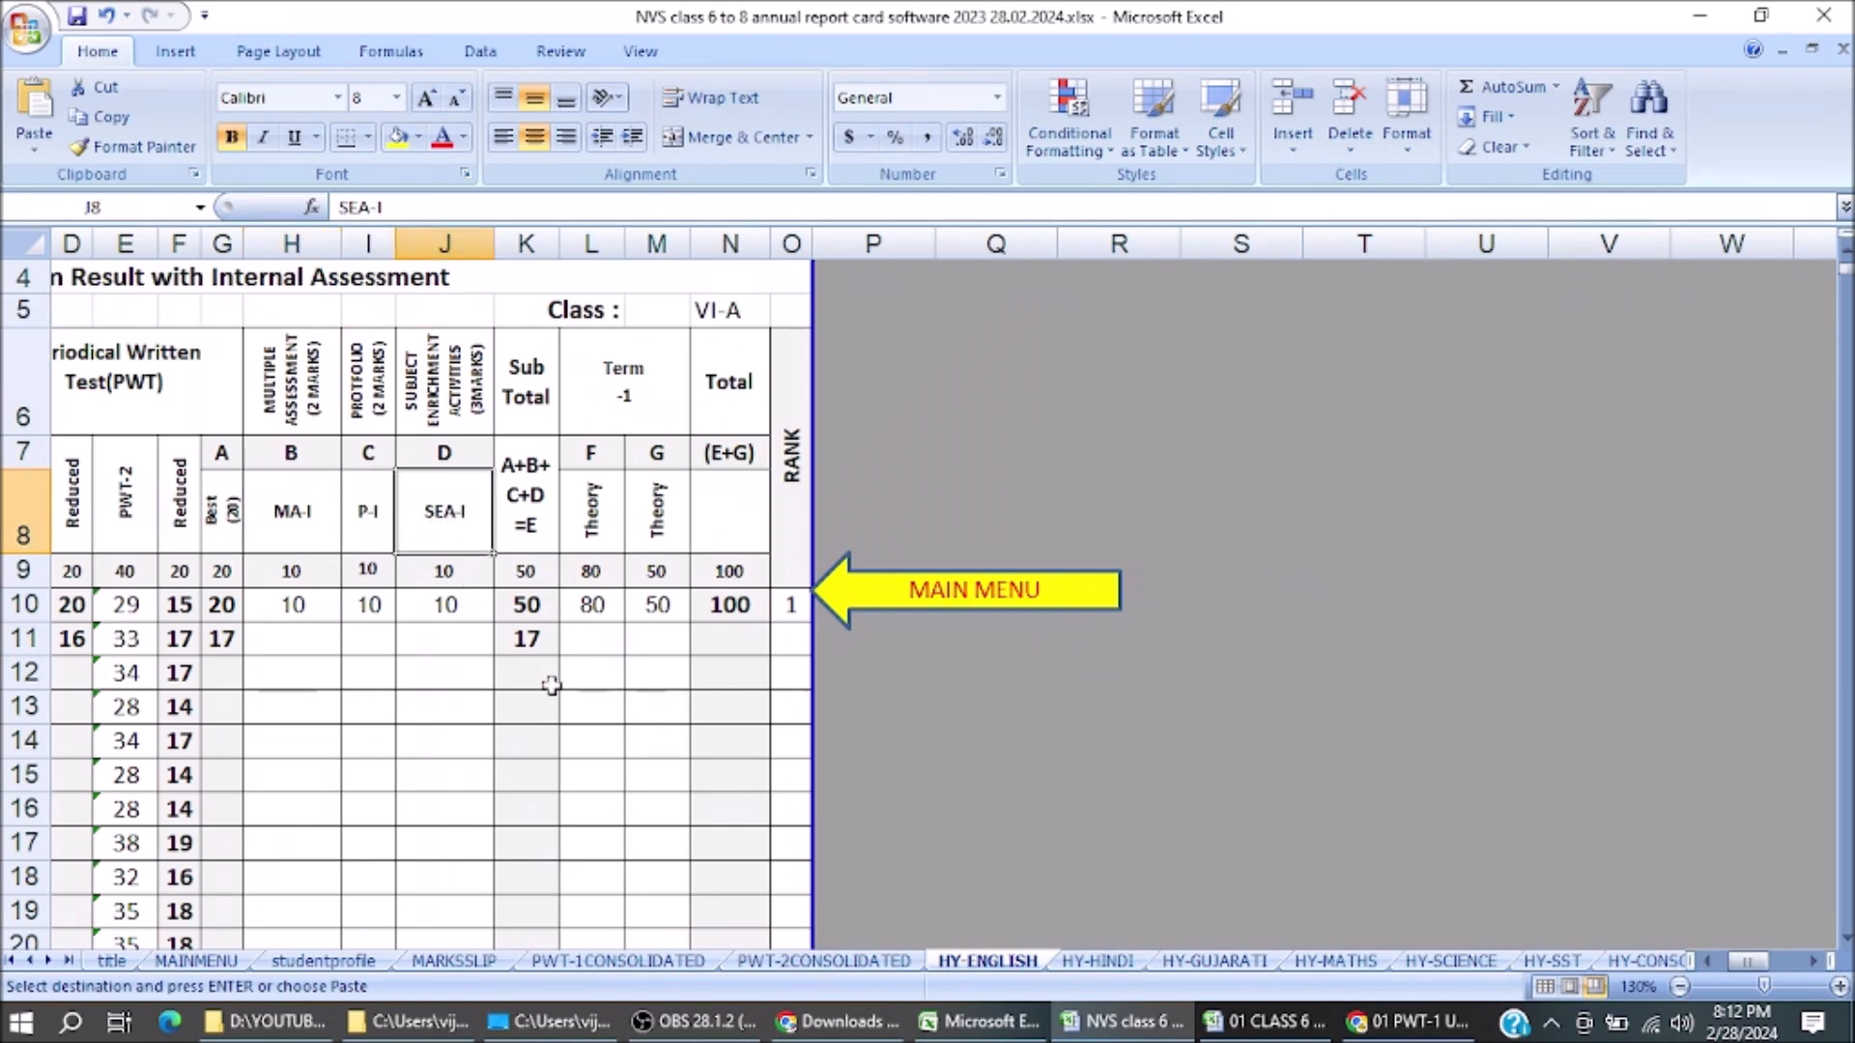
drag(1749, 963, 1736, 971)
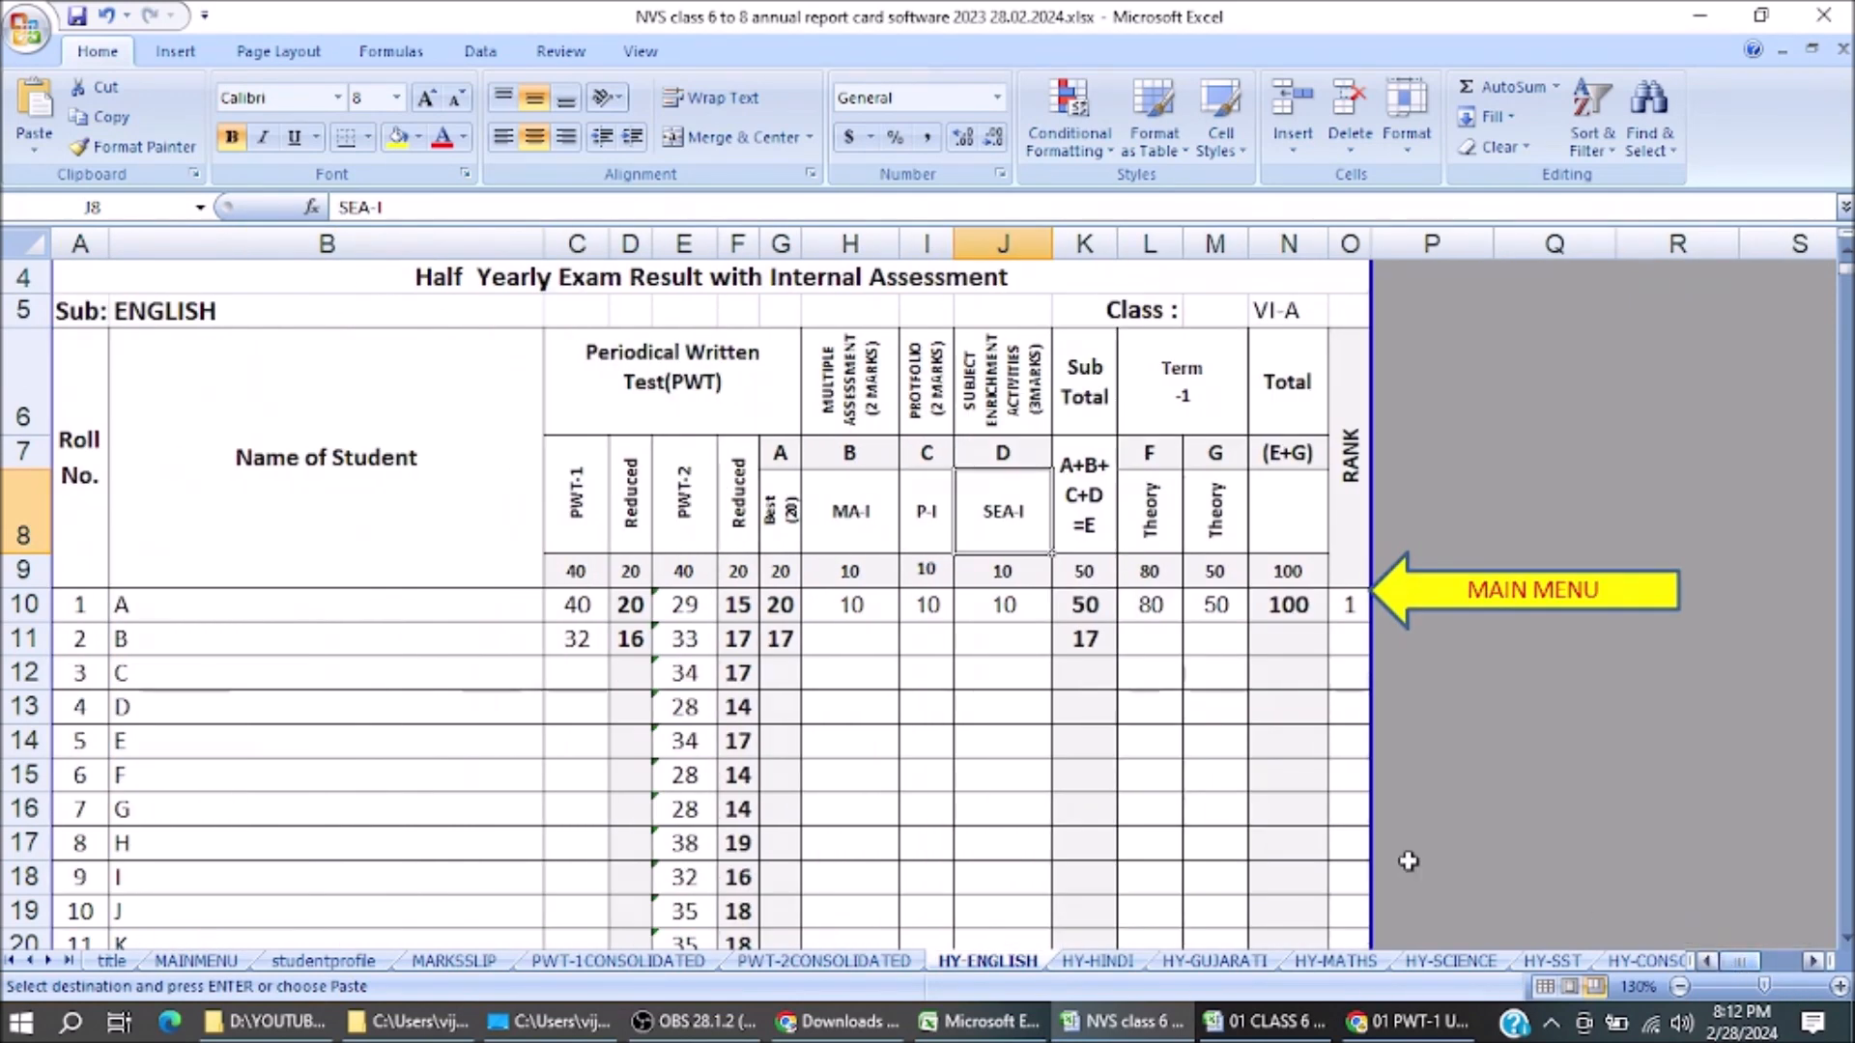
Enter student B's half-yearly English marks in row 11: MA-I 10, P-I 9, SEA-I 10 and theory 65
click(842, 642)
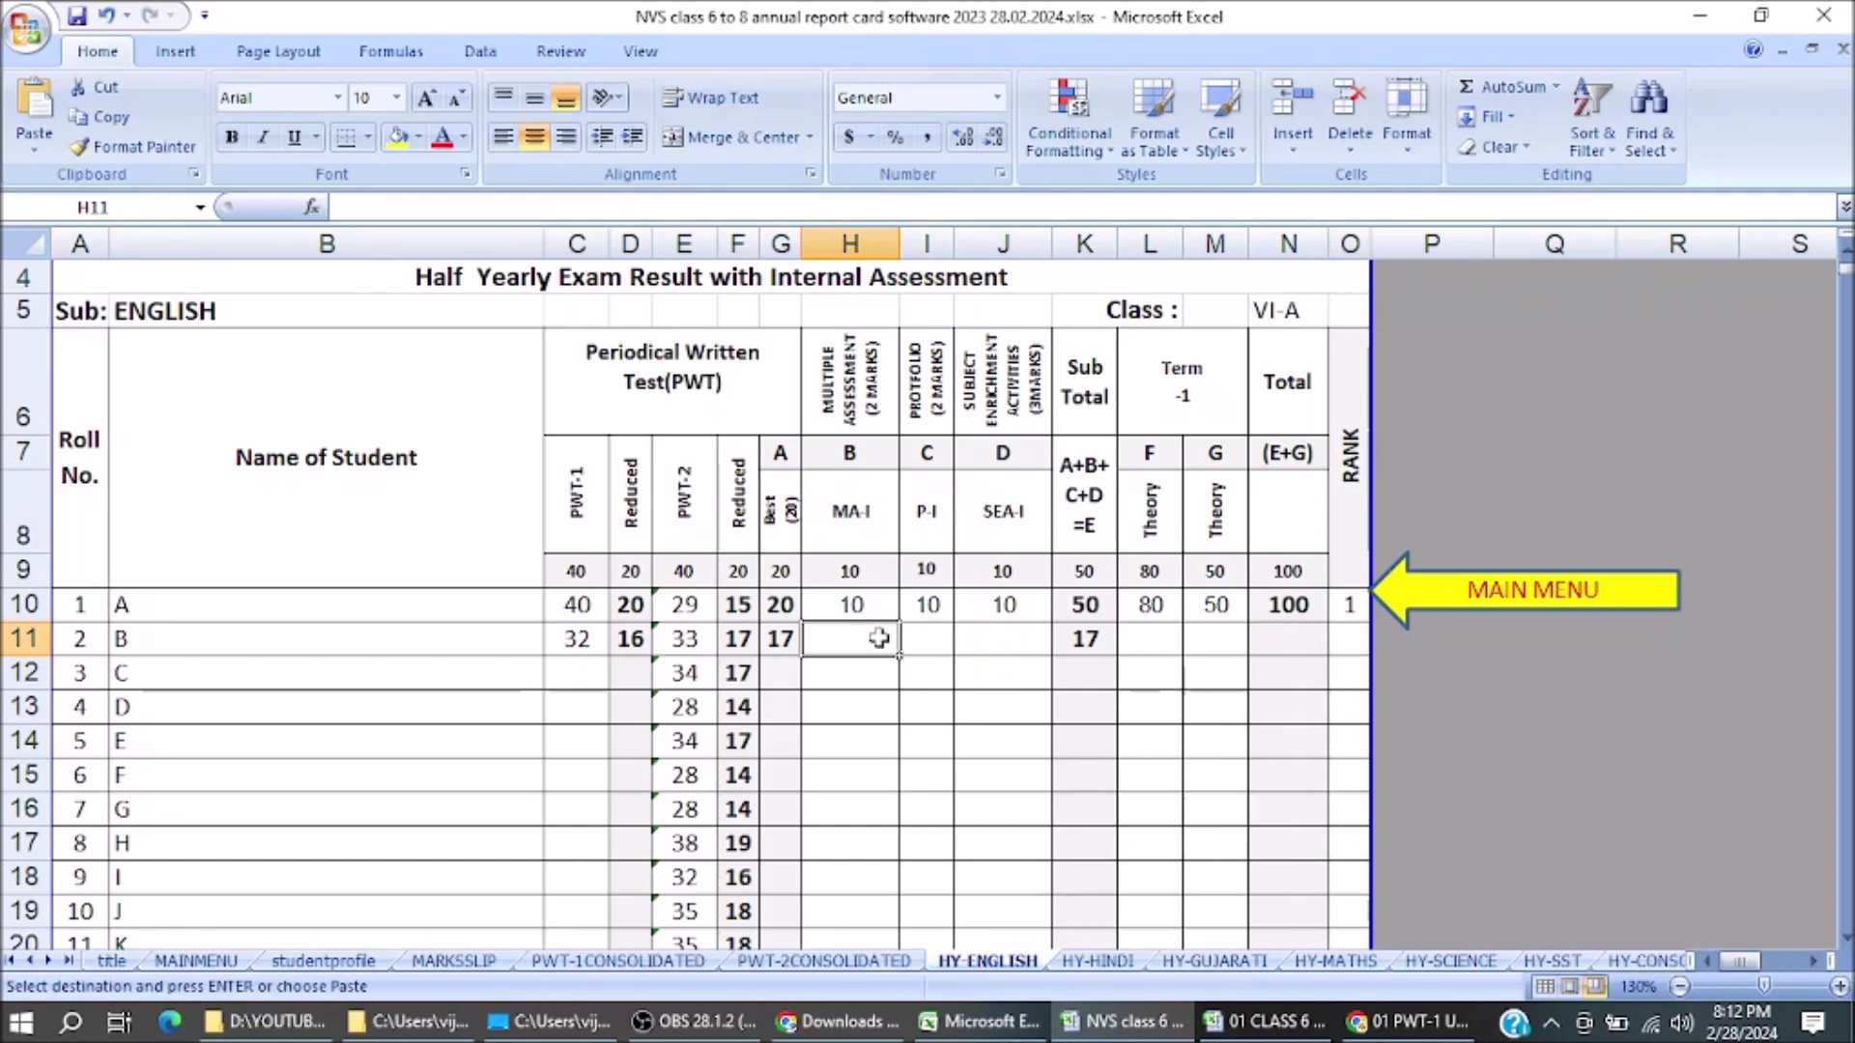
text(10)
key(Tab)
text(9)
key(Tab)
text(10)
key(Tab)
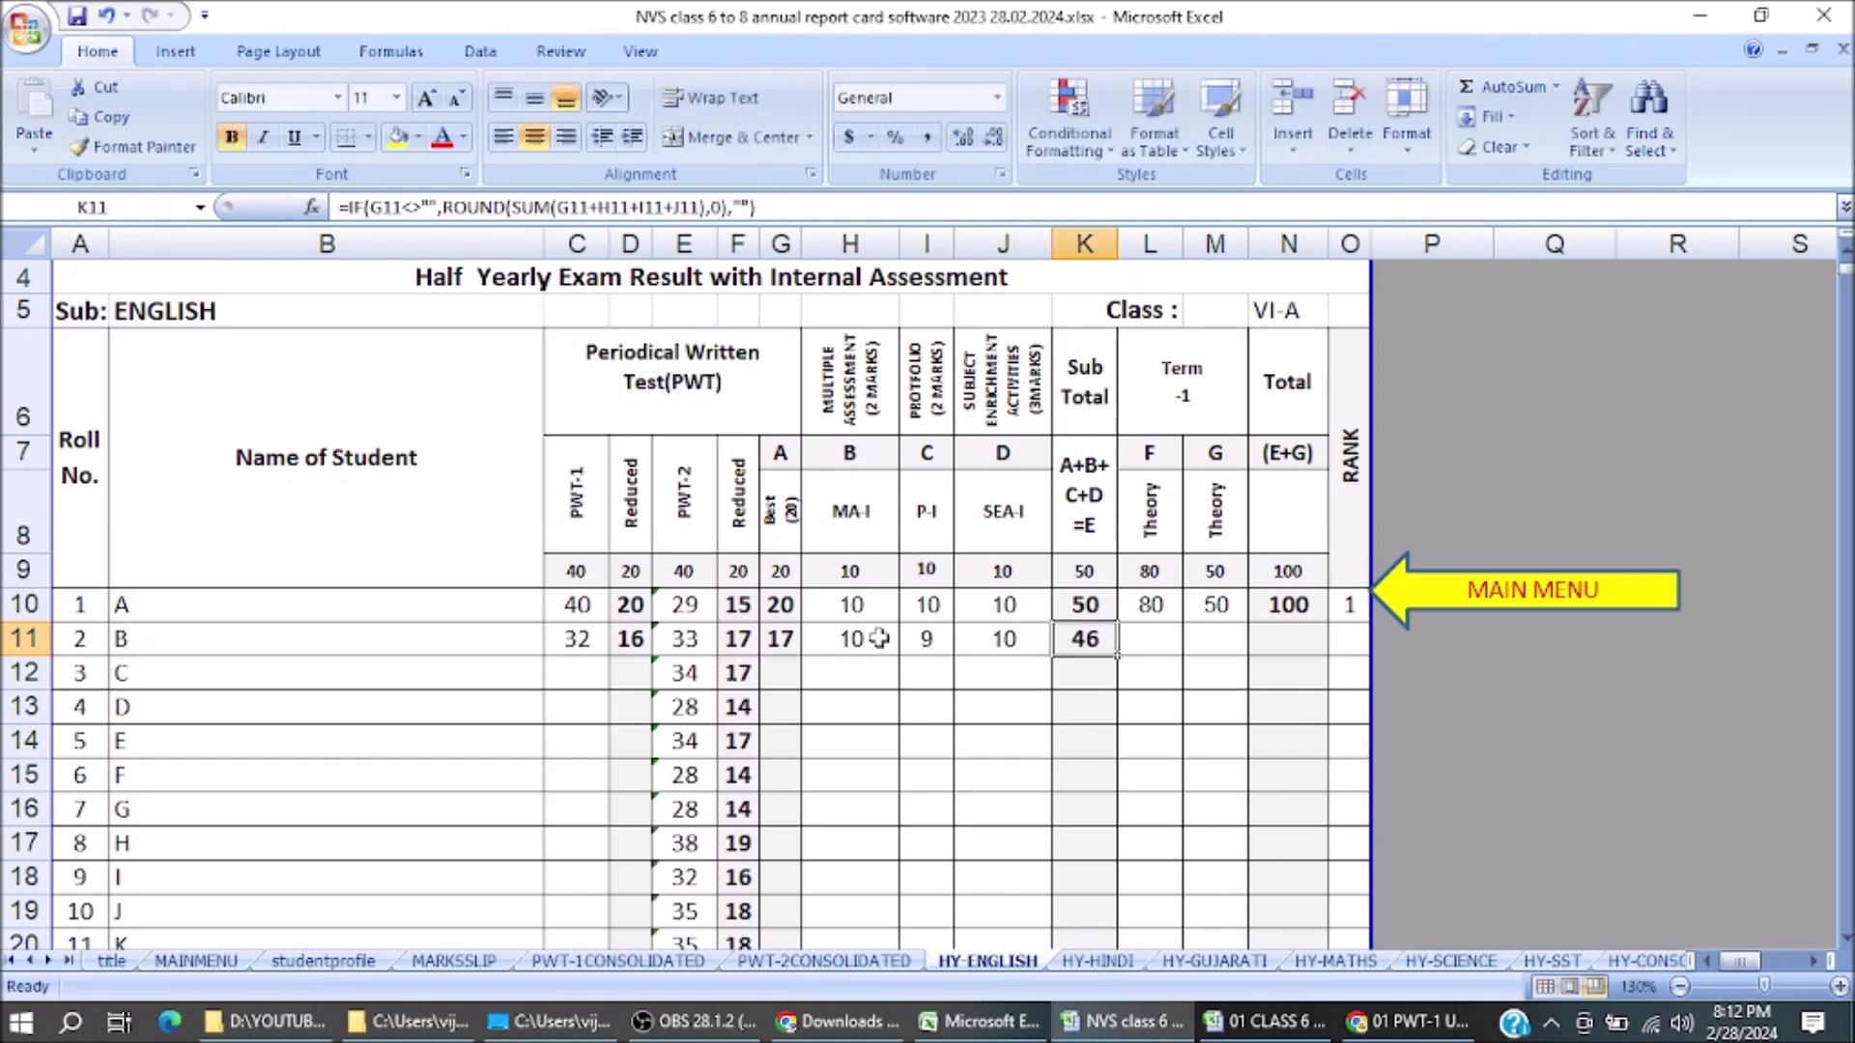
key(Tab)
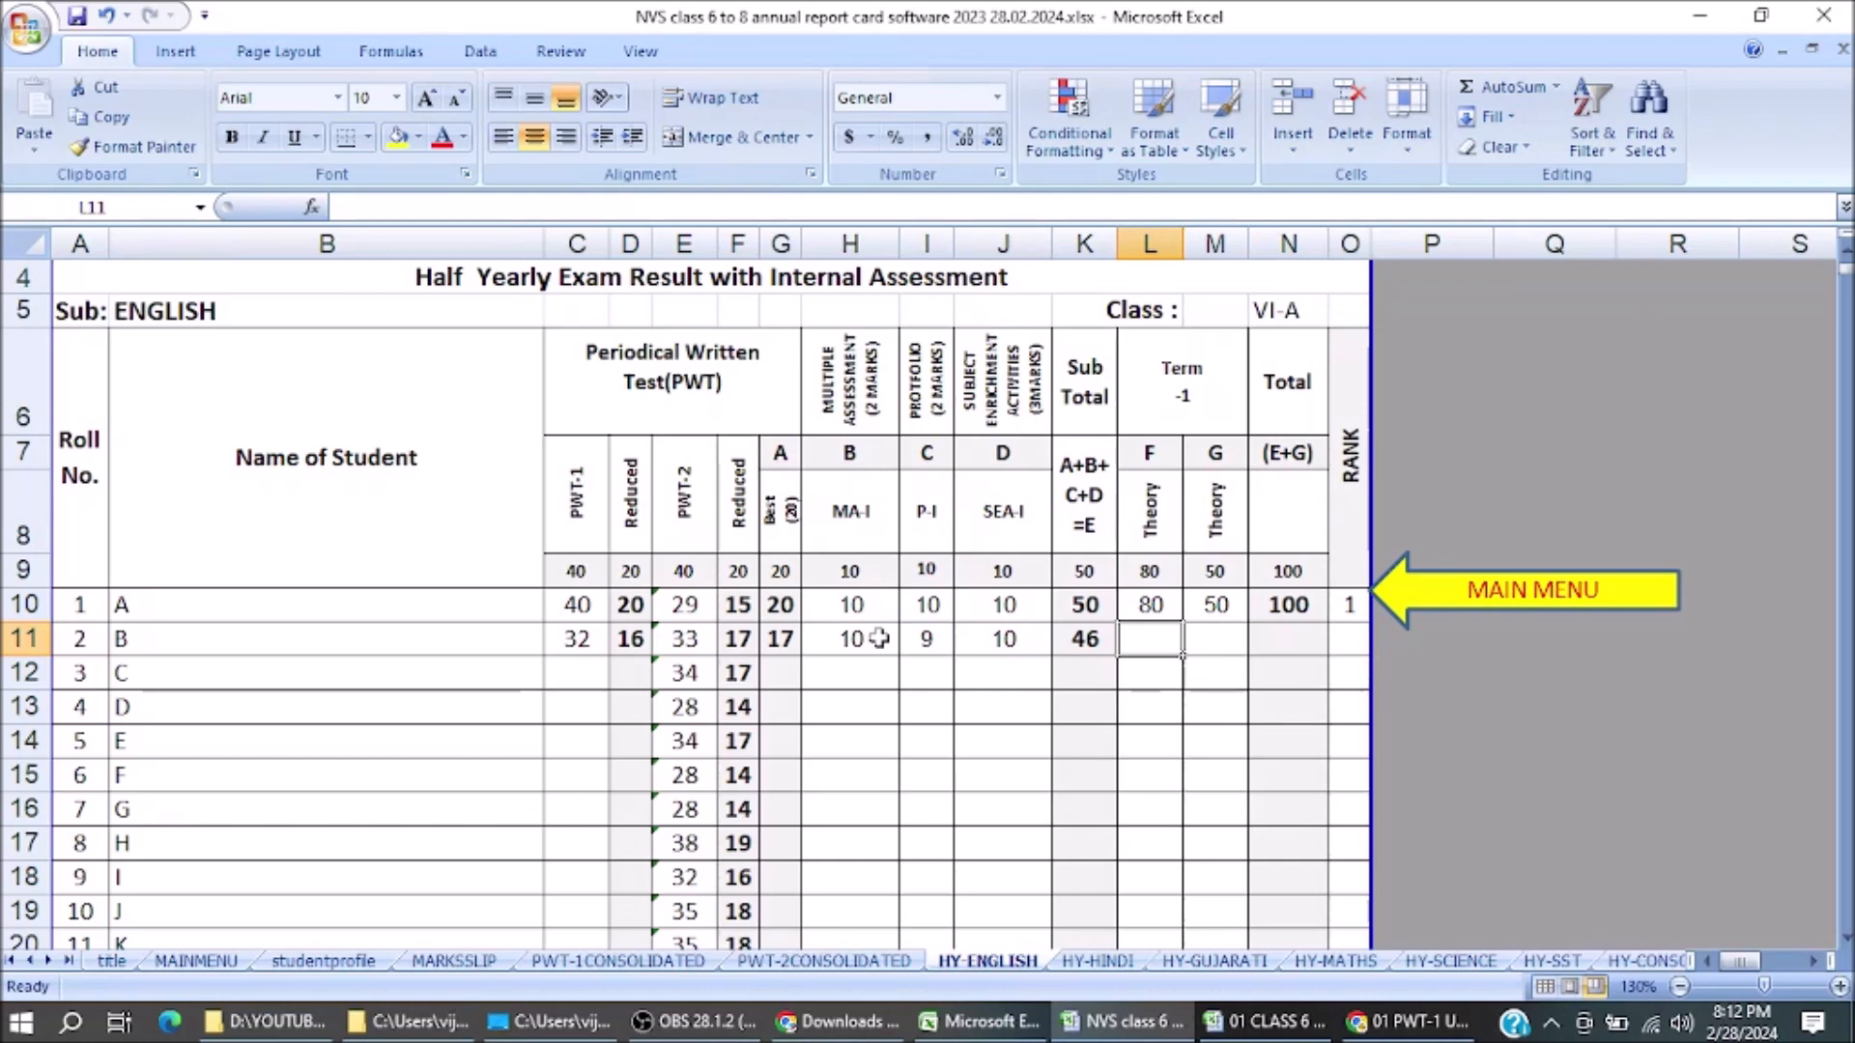
text(65)
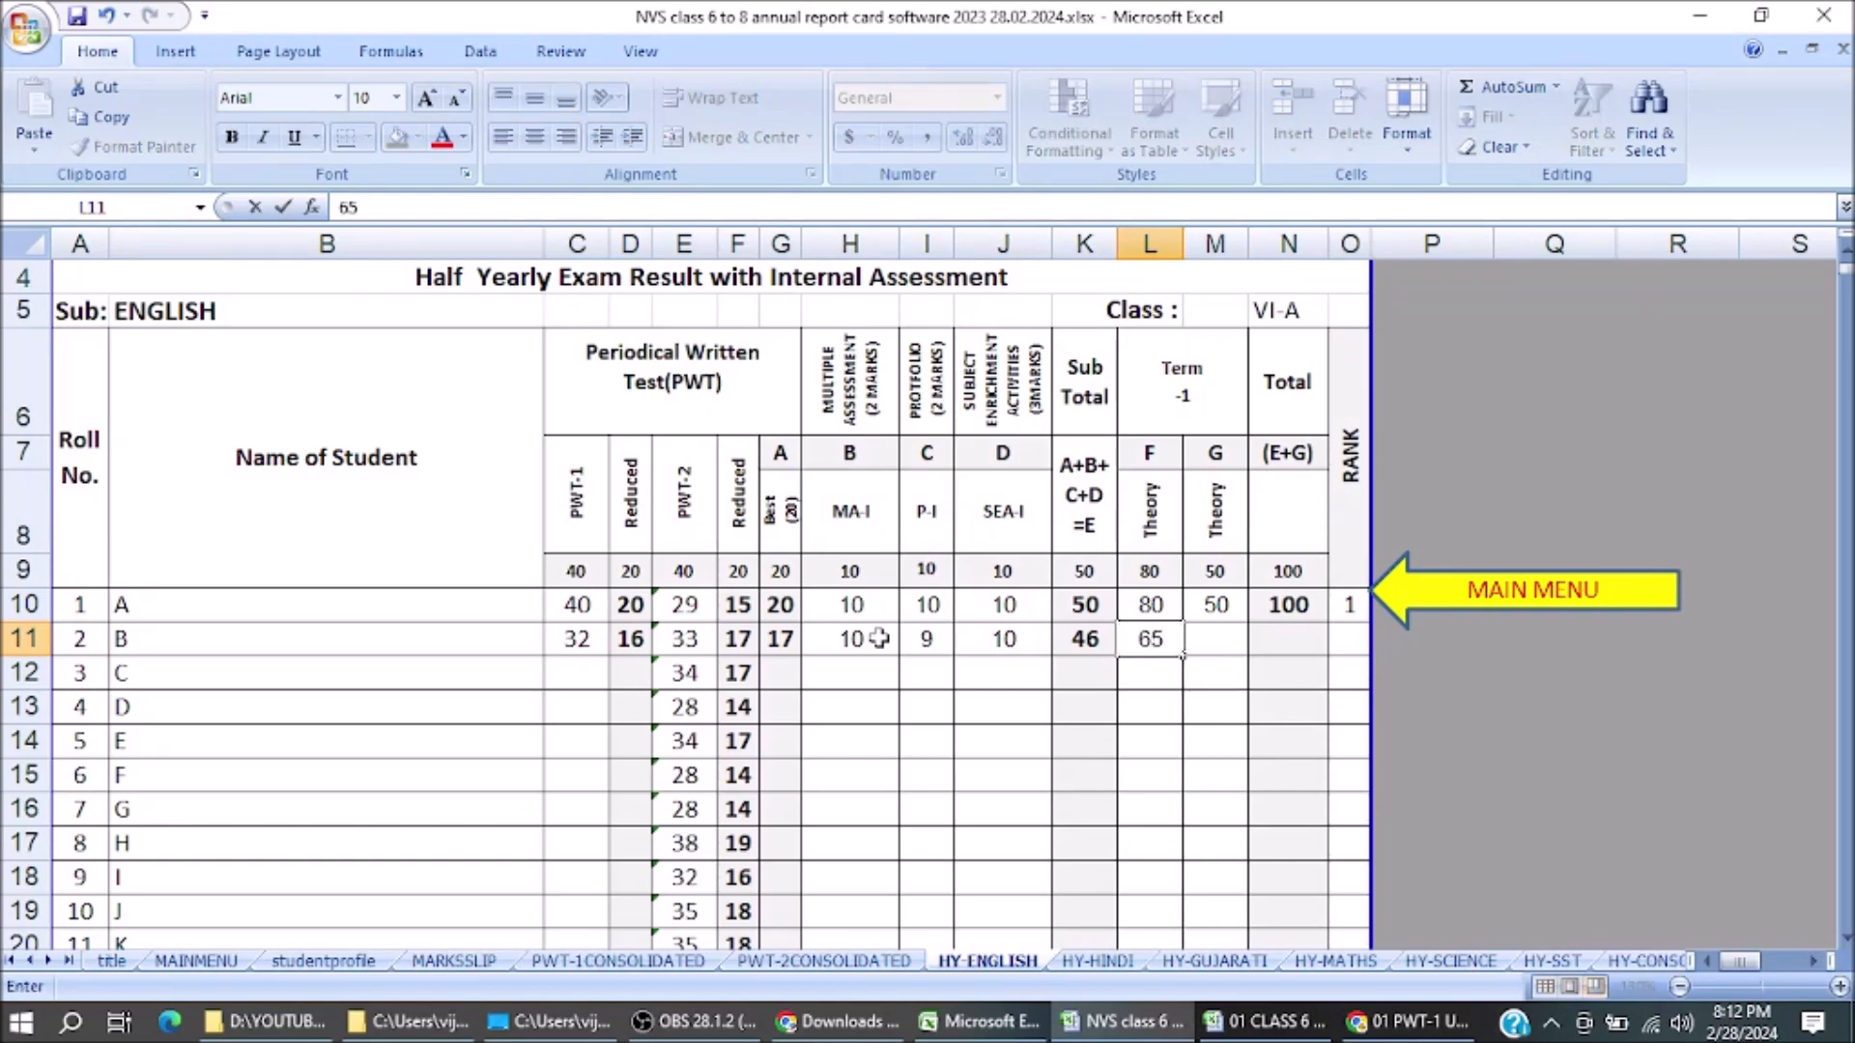
key(Tab)
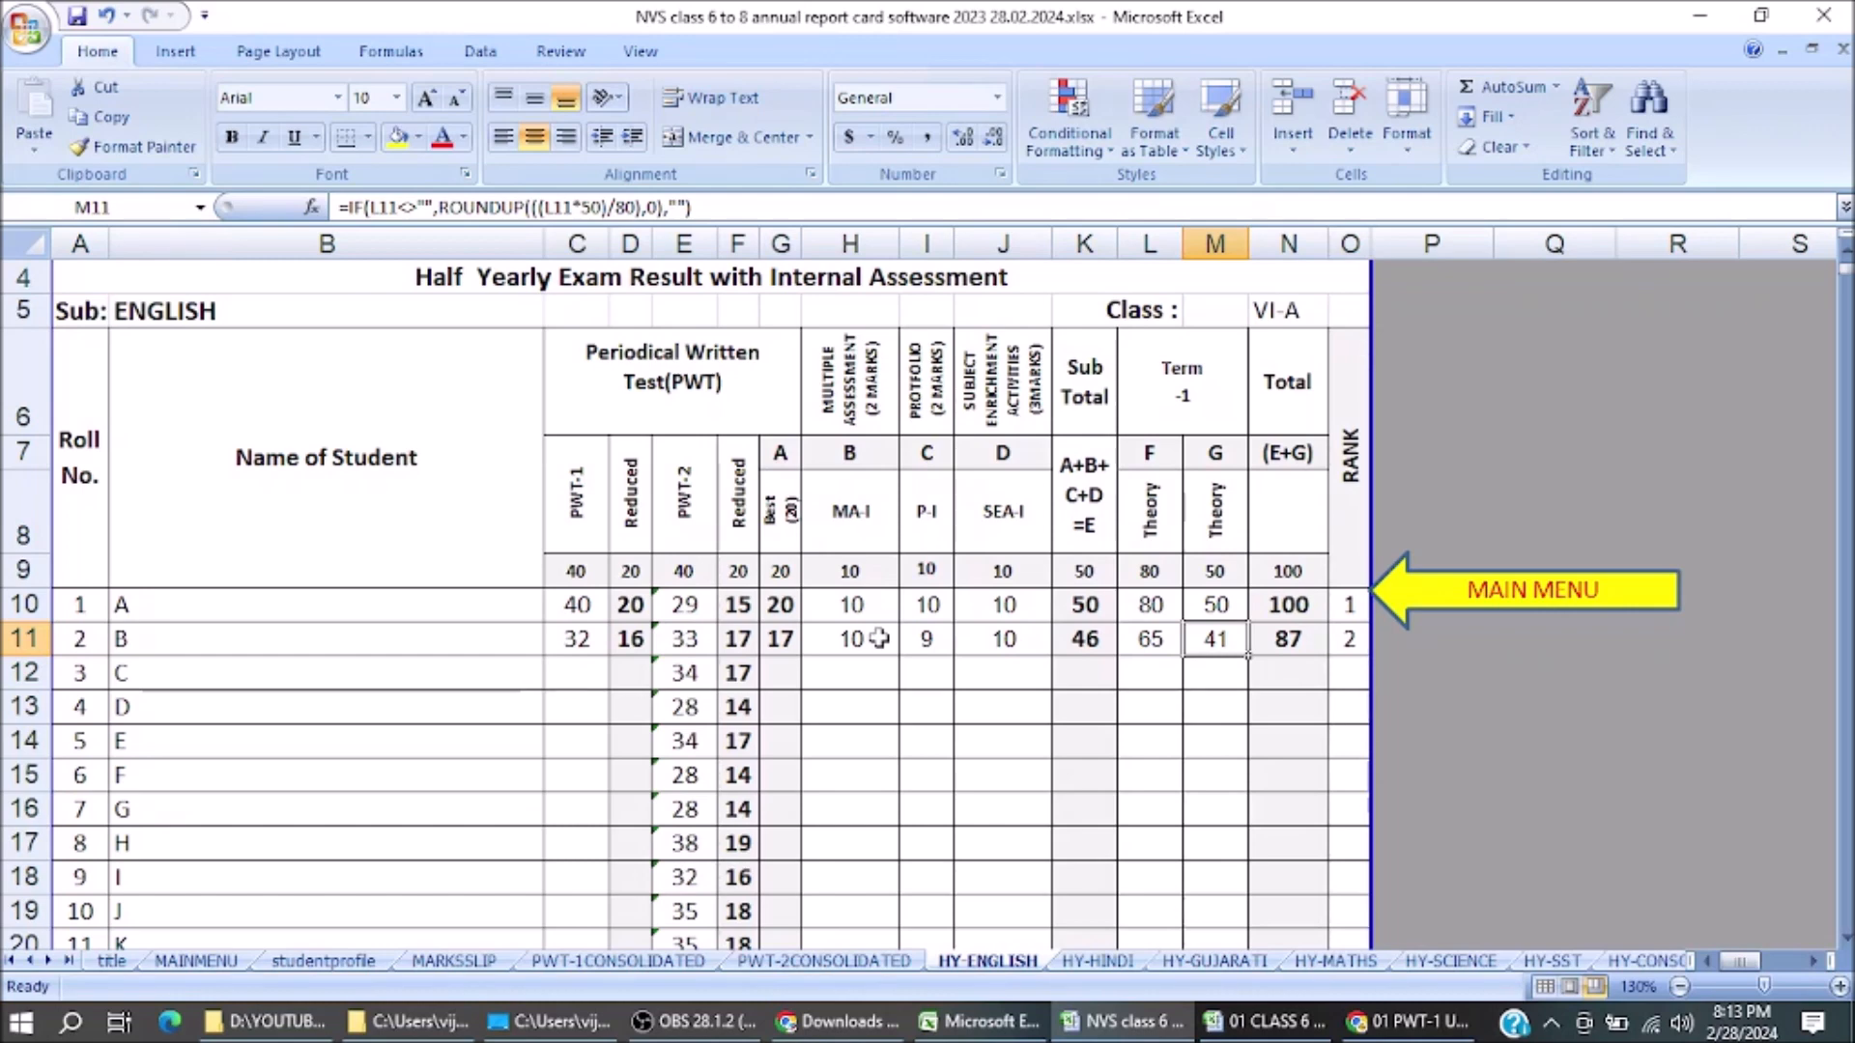
Review the other half-yearly sheets from HY-HINDI through HY-CONSOLIDATED, plus PWT-3CONSOLIDATED and PWT-4CONSOLIDATED
click(1099, 963)
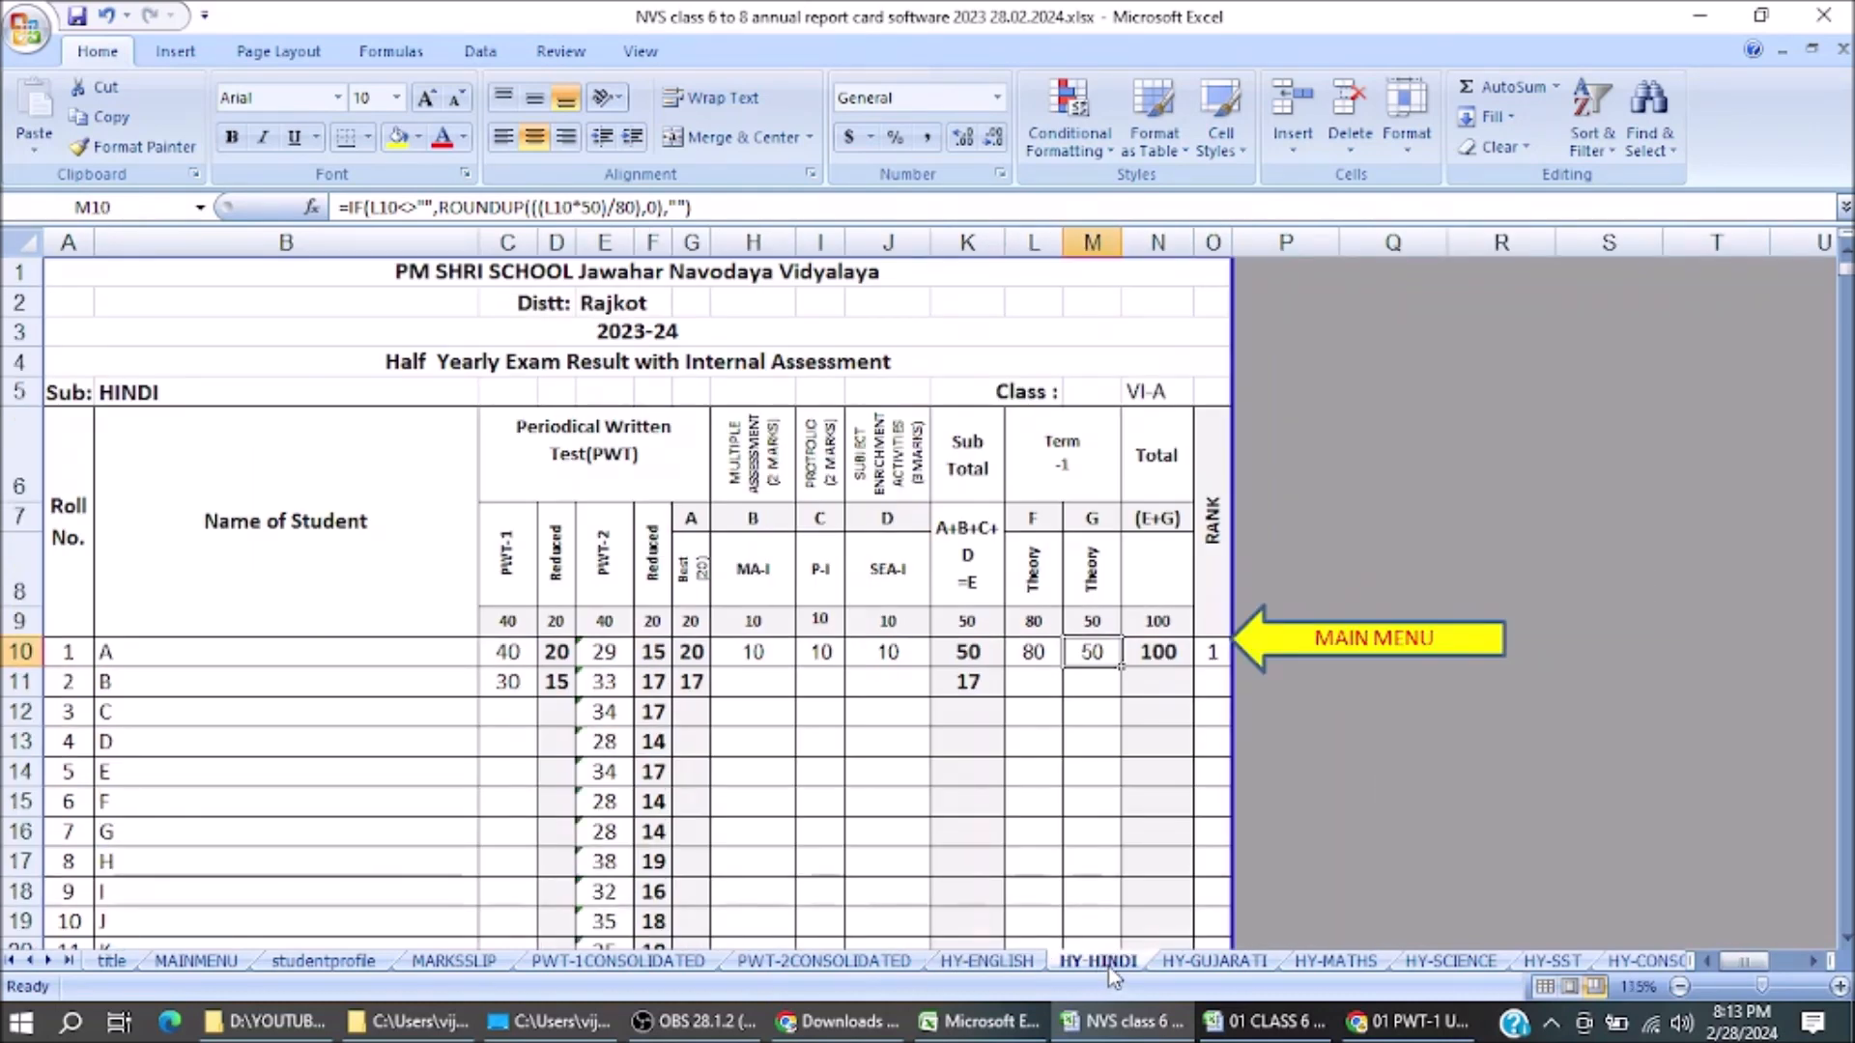
click(1219, 962)
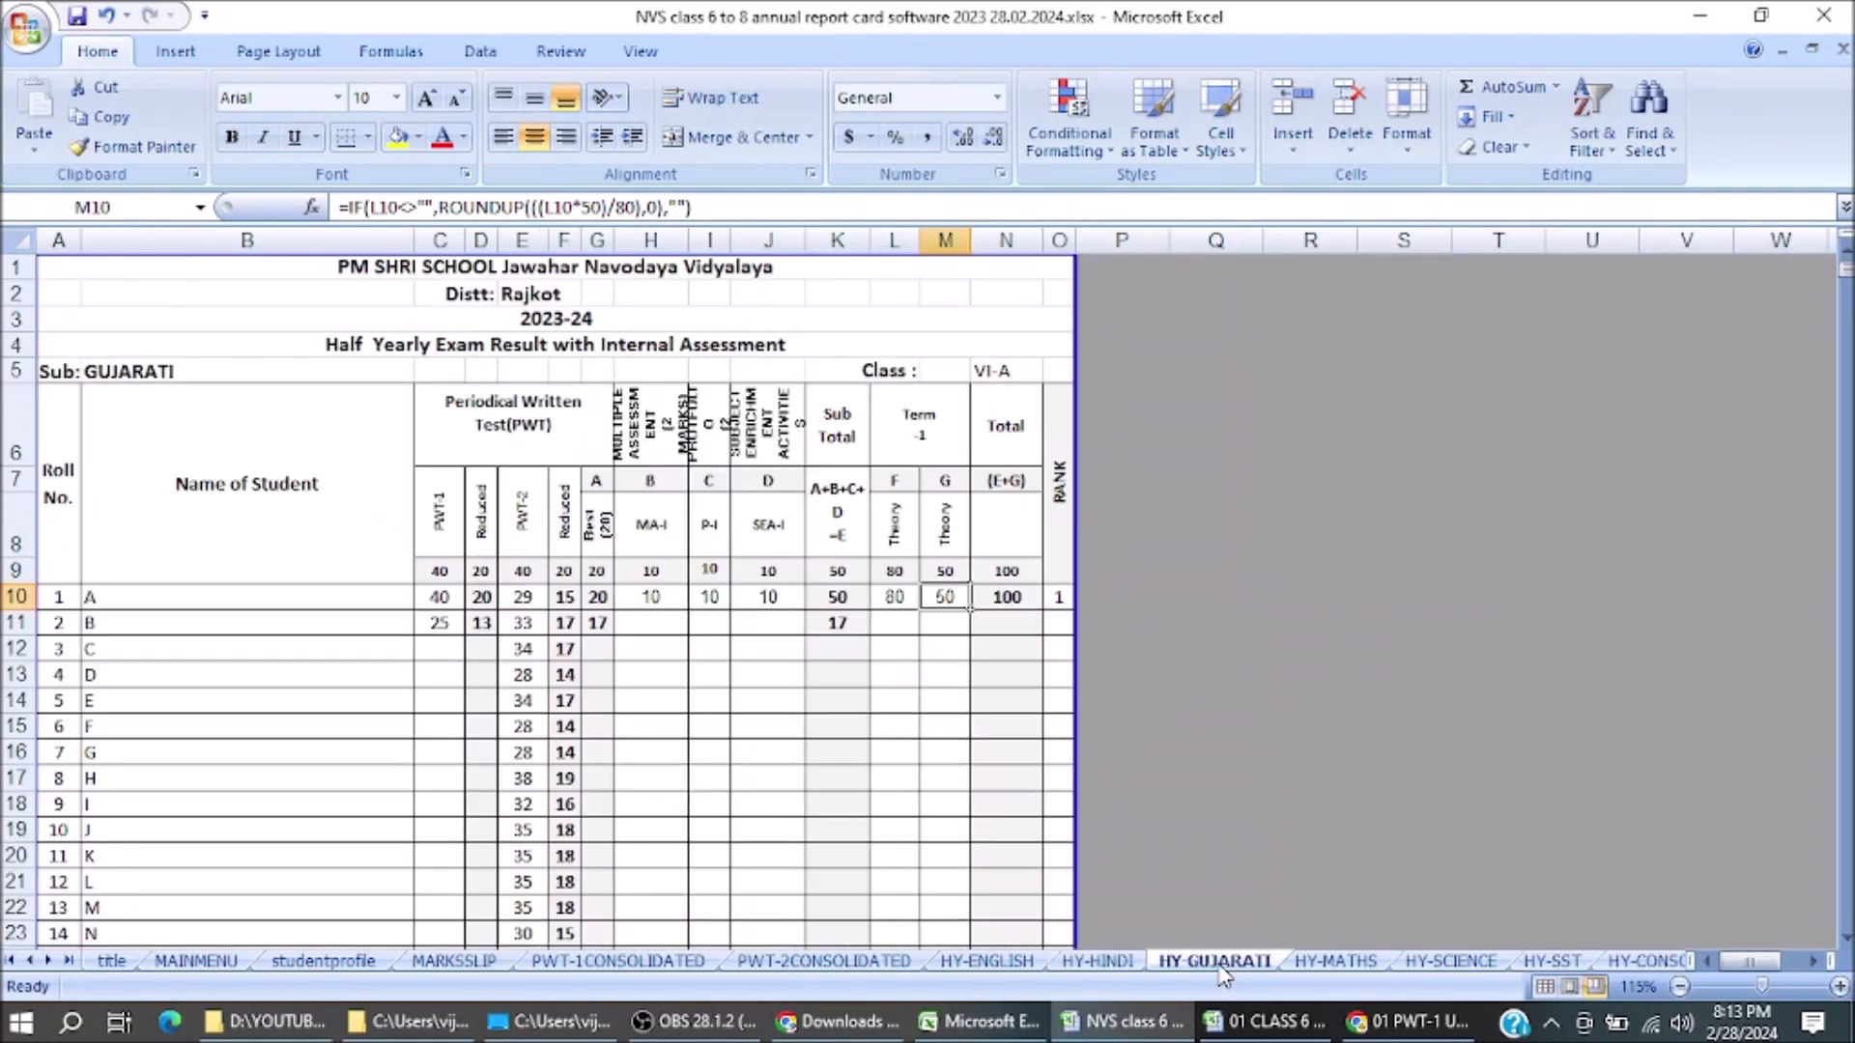
click(1340, 964)
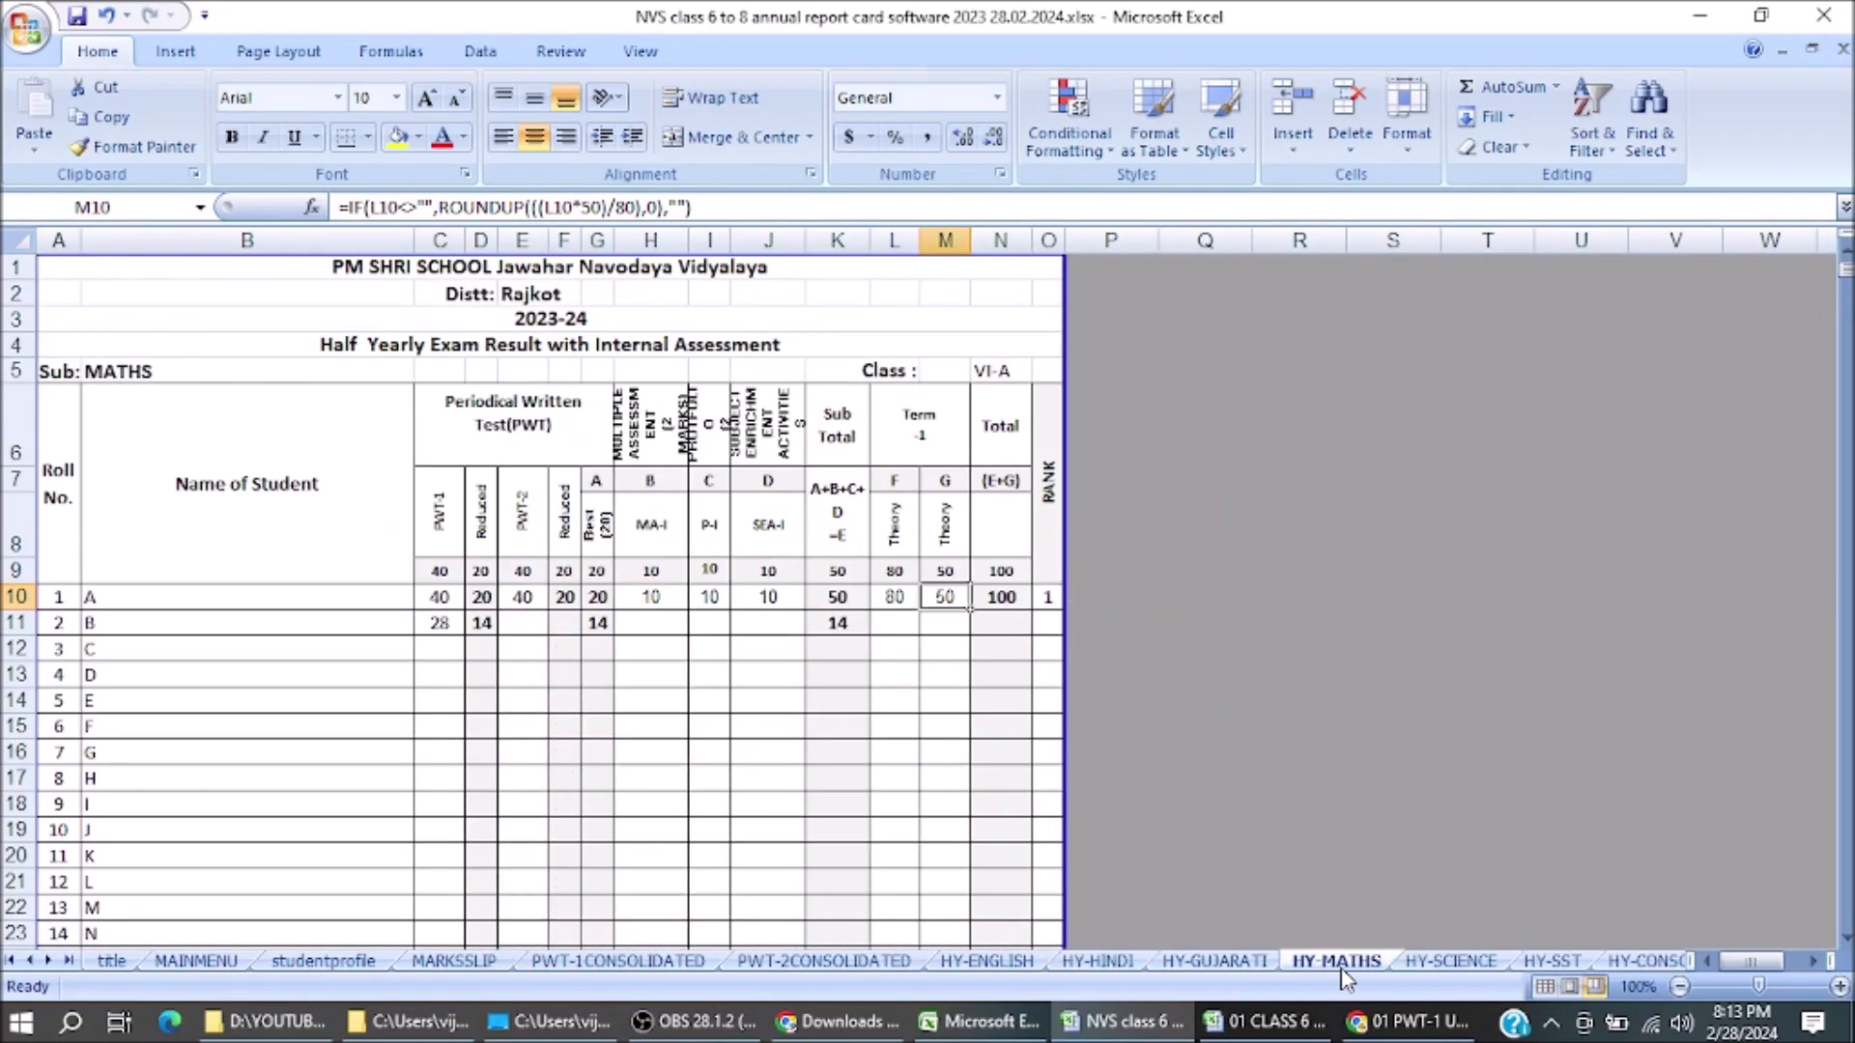
click(1440, 965)
click(1556, 962)
click(1637, 963)
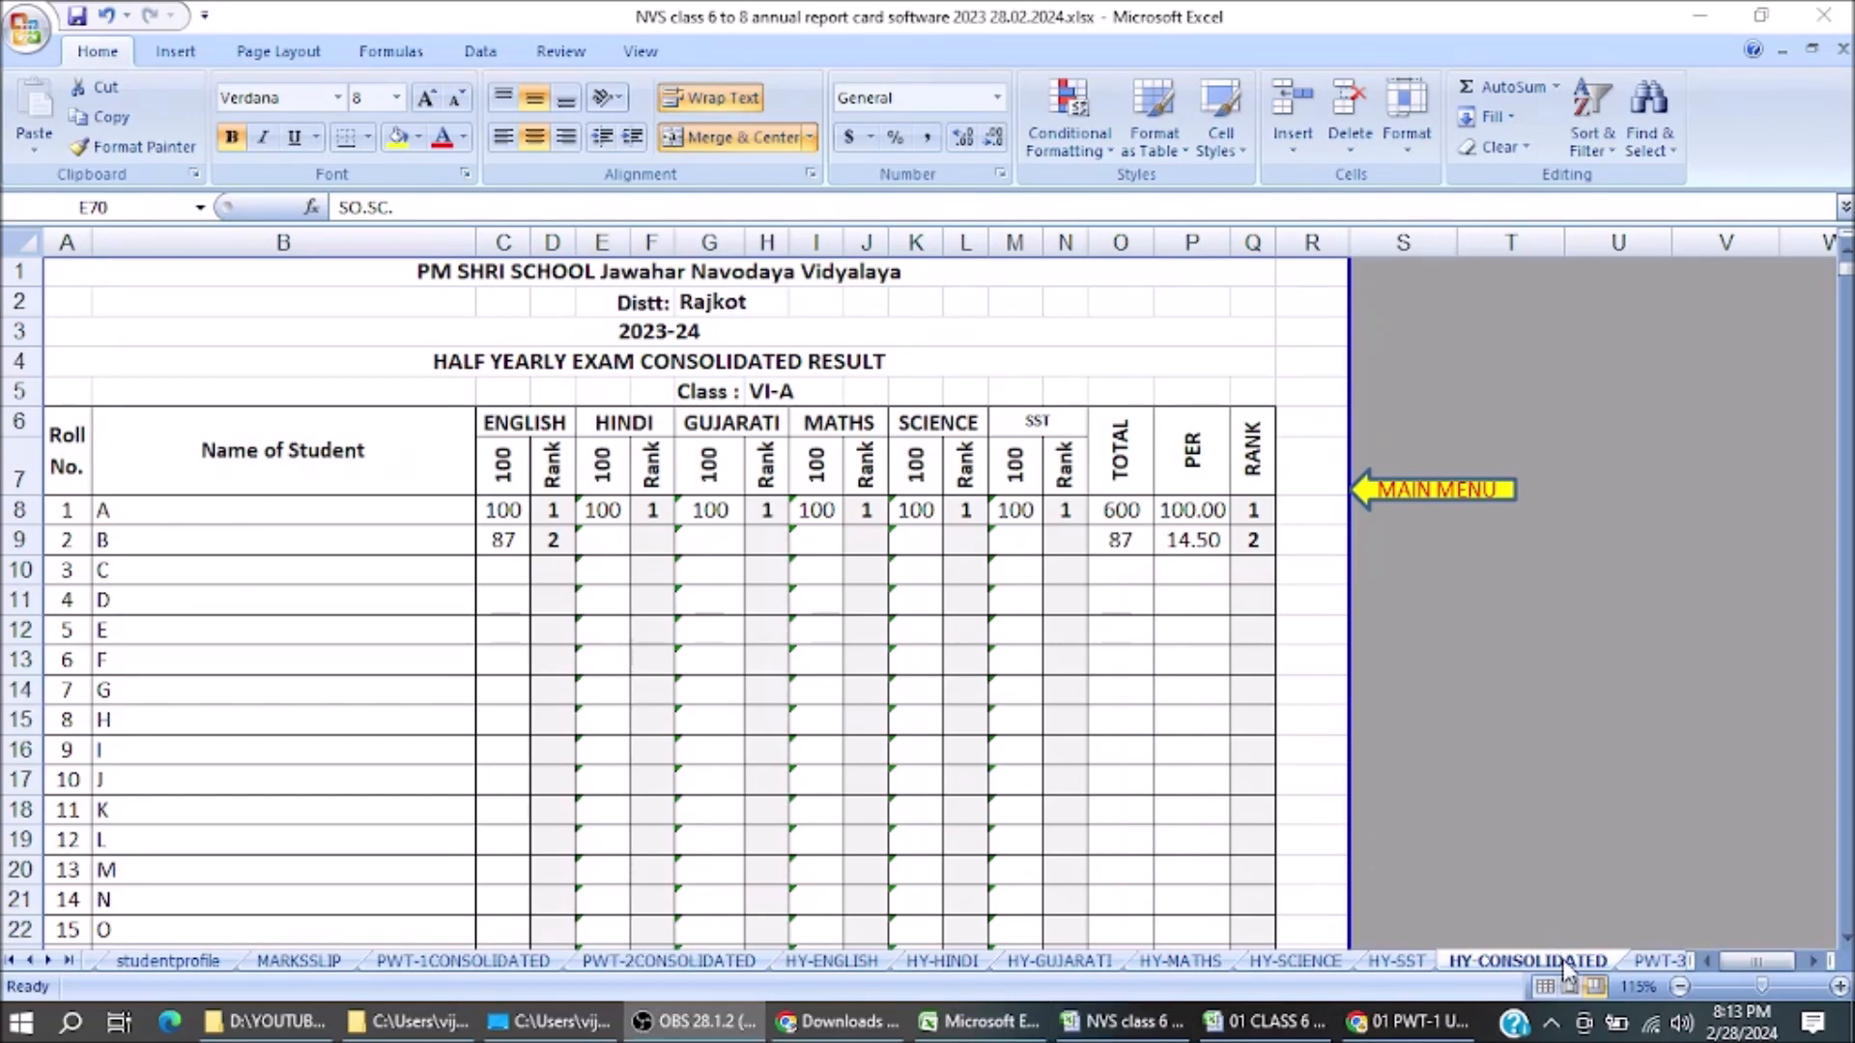
click(1662, 961)
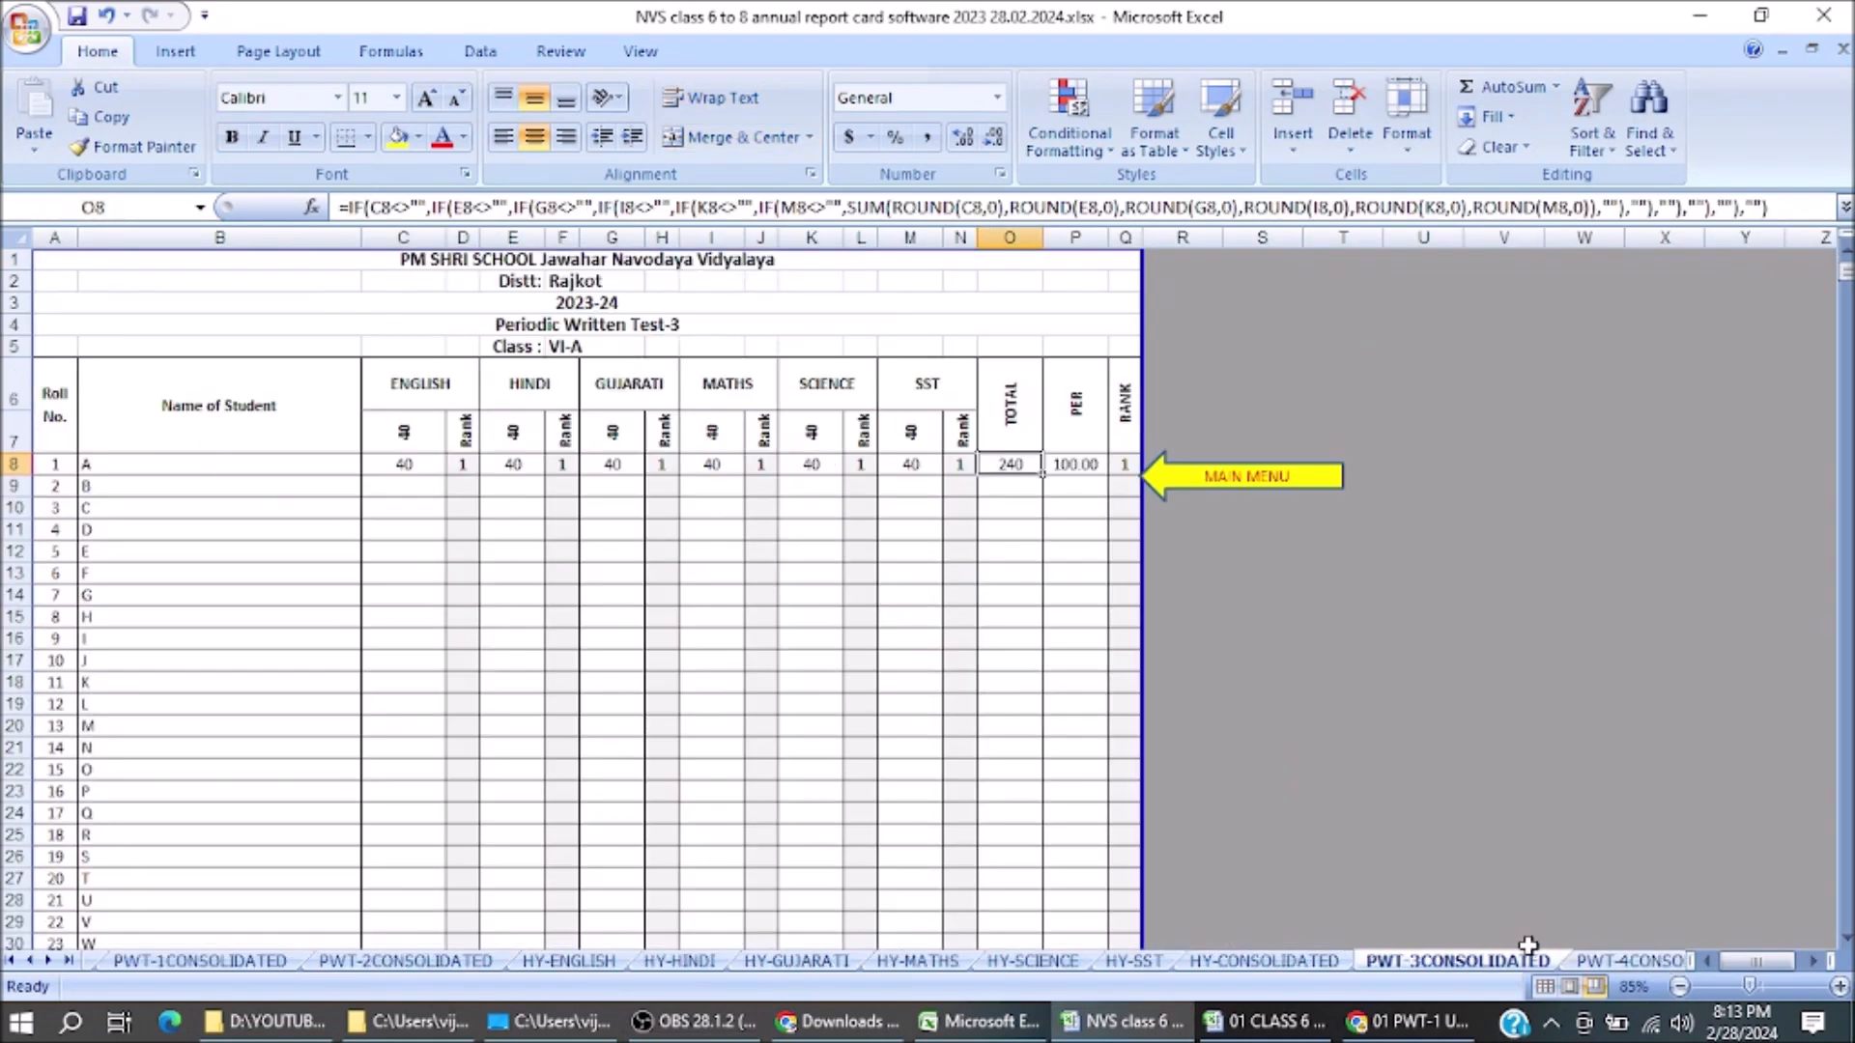
click(1645, 961)
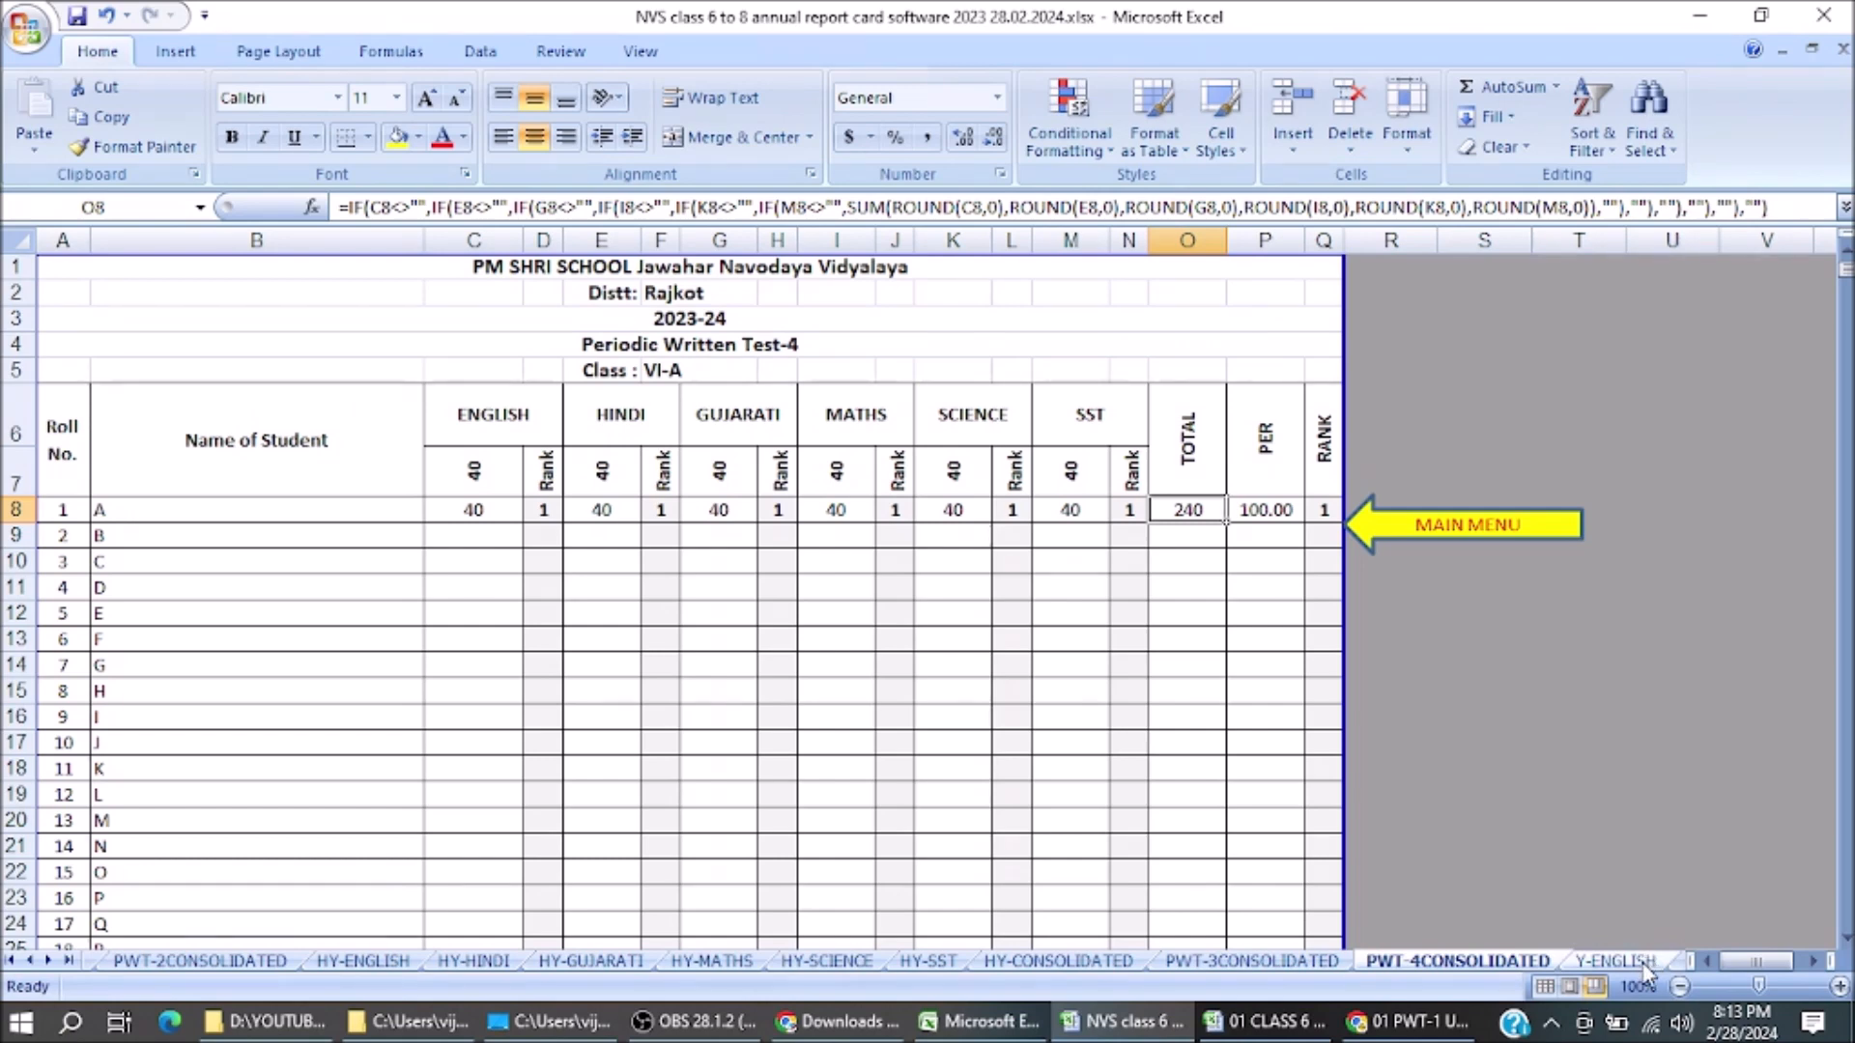
Open the Y-ENGLISH yearly sheet and examine its PWT-4, MA-I, P-I and SEA-I columns
click(1640, 963)
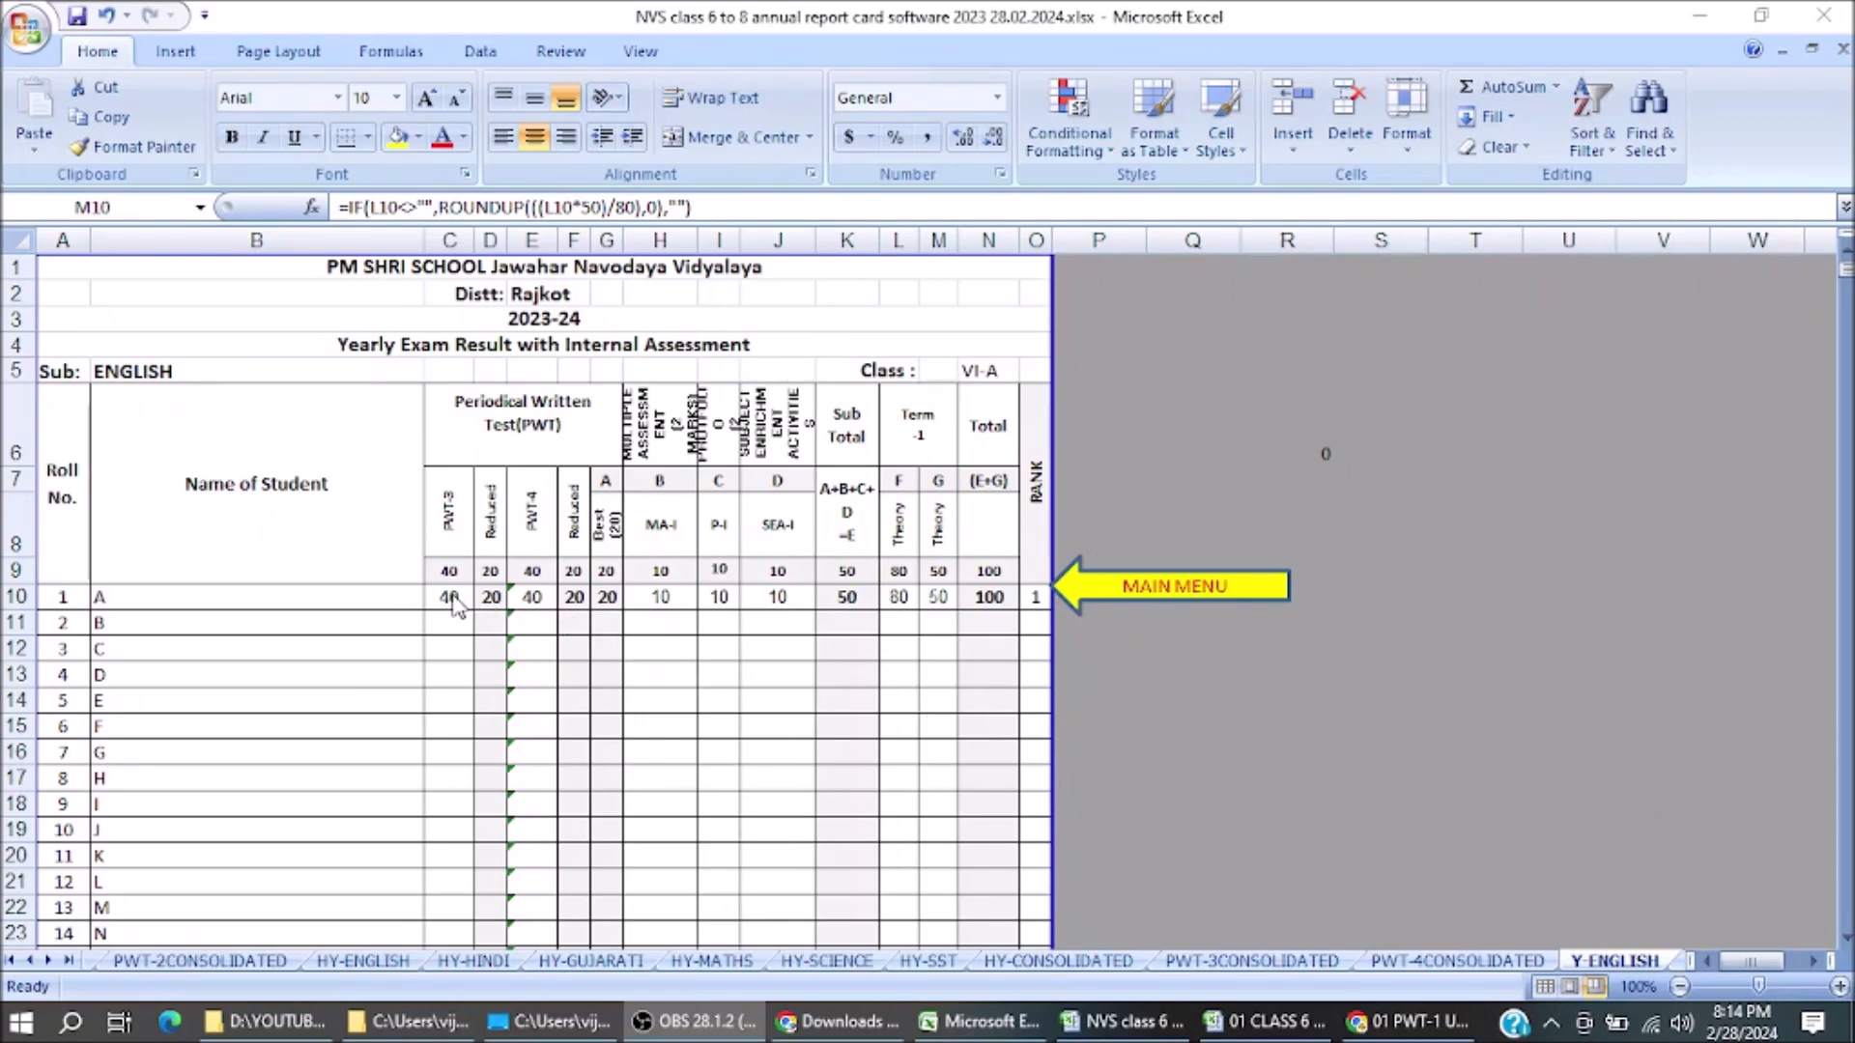
click(532, 600)
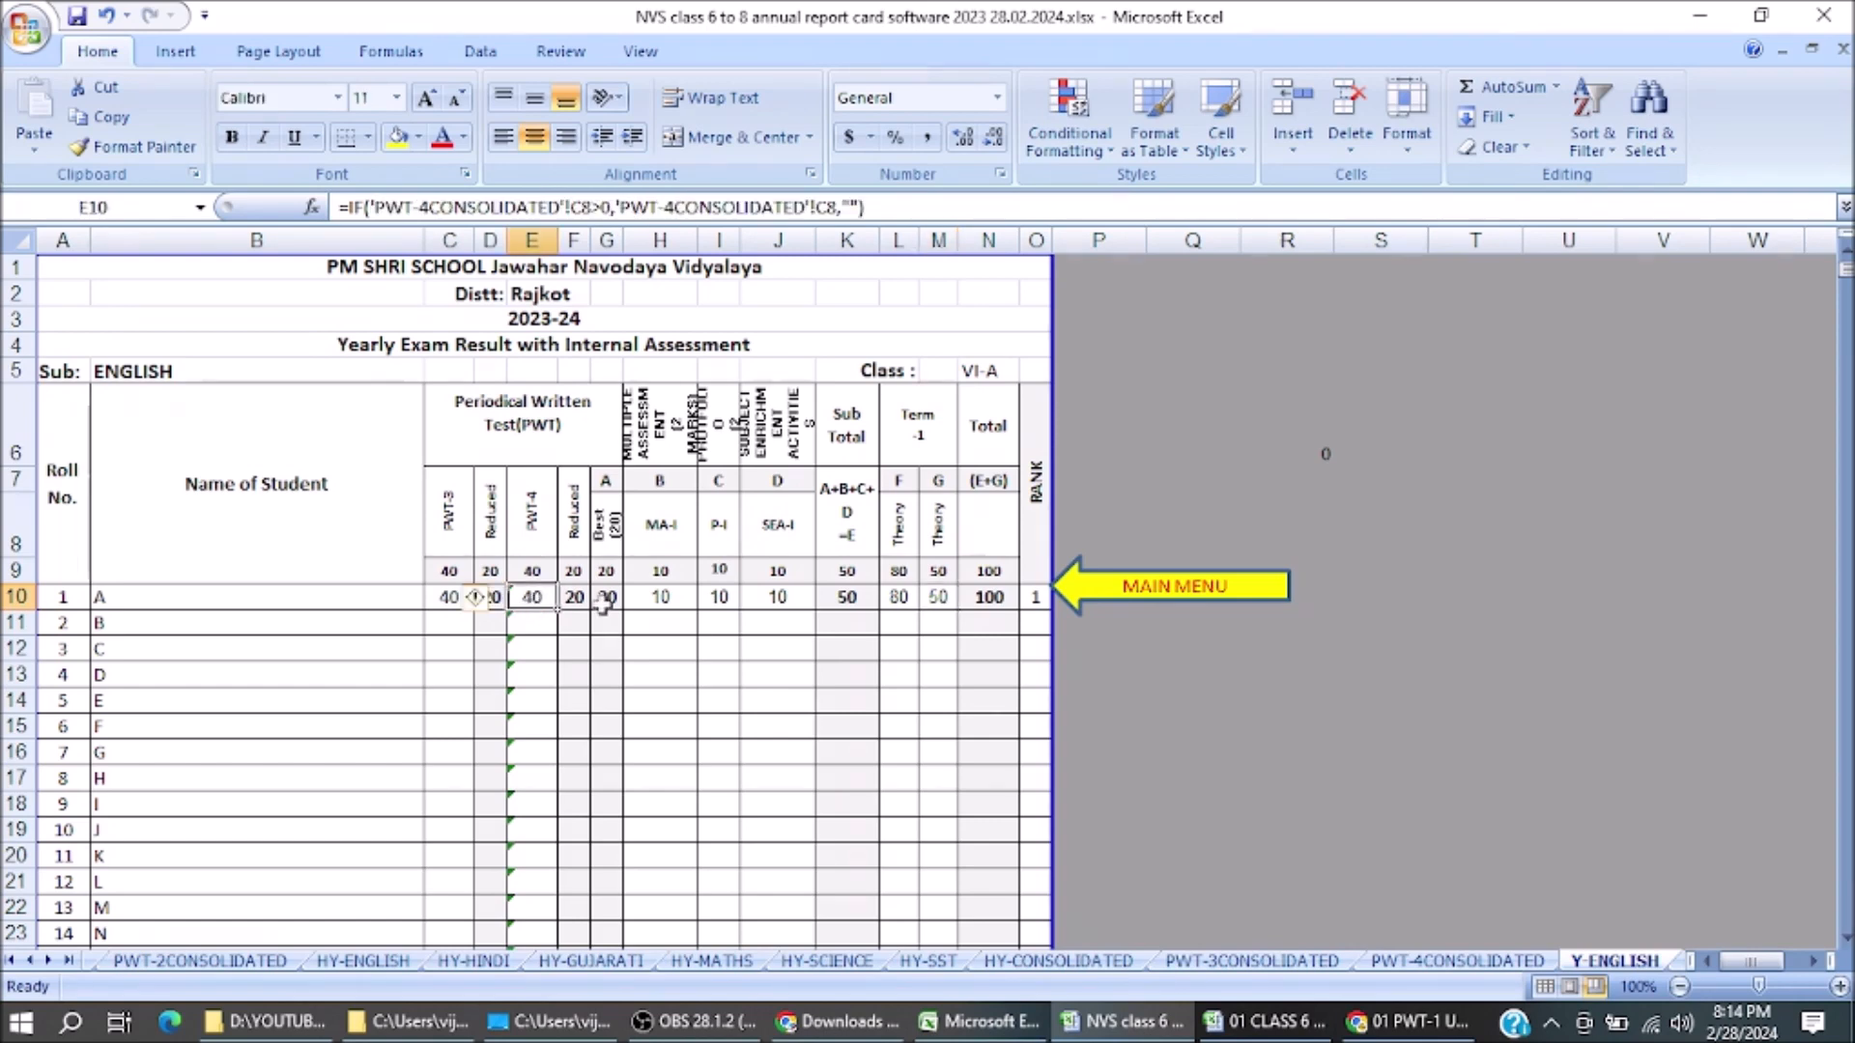
click(654, 600)
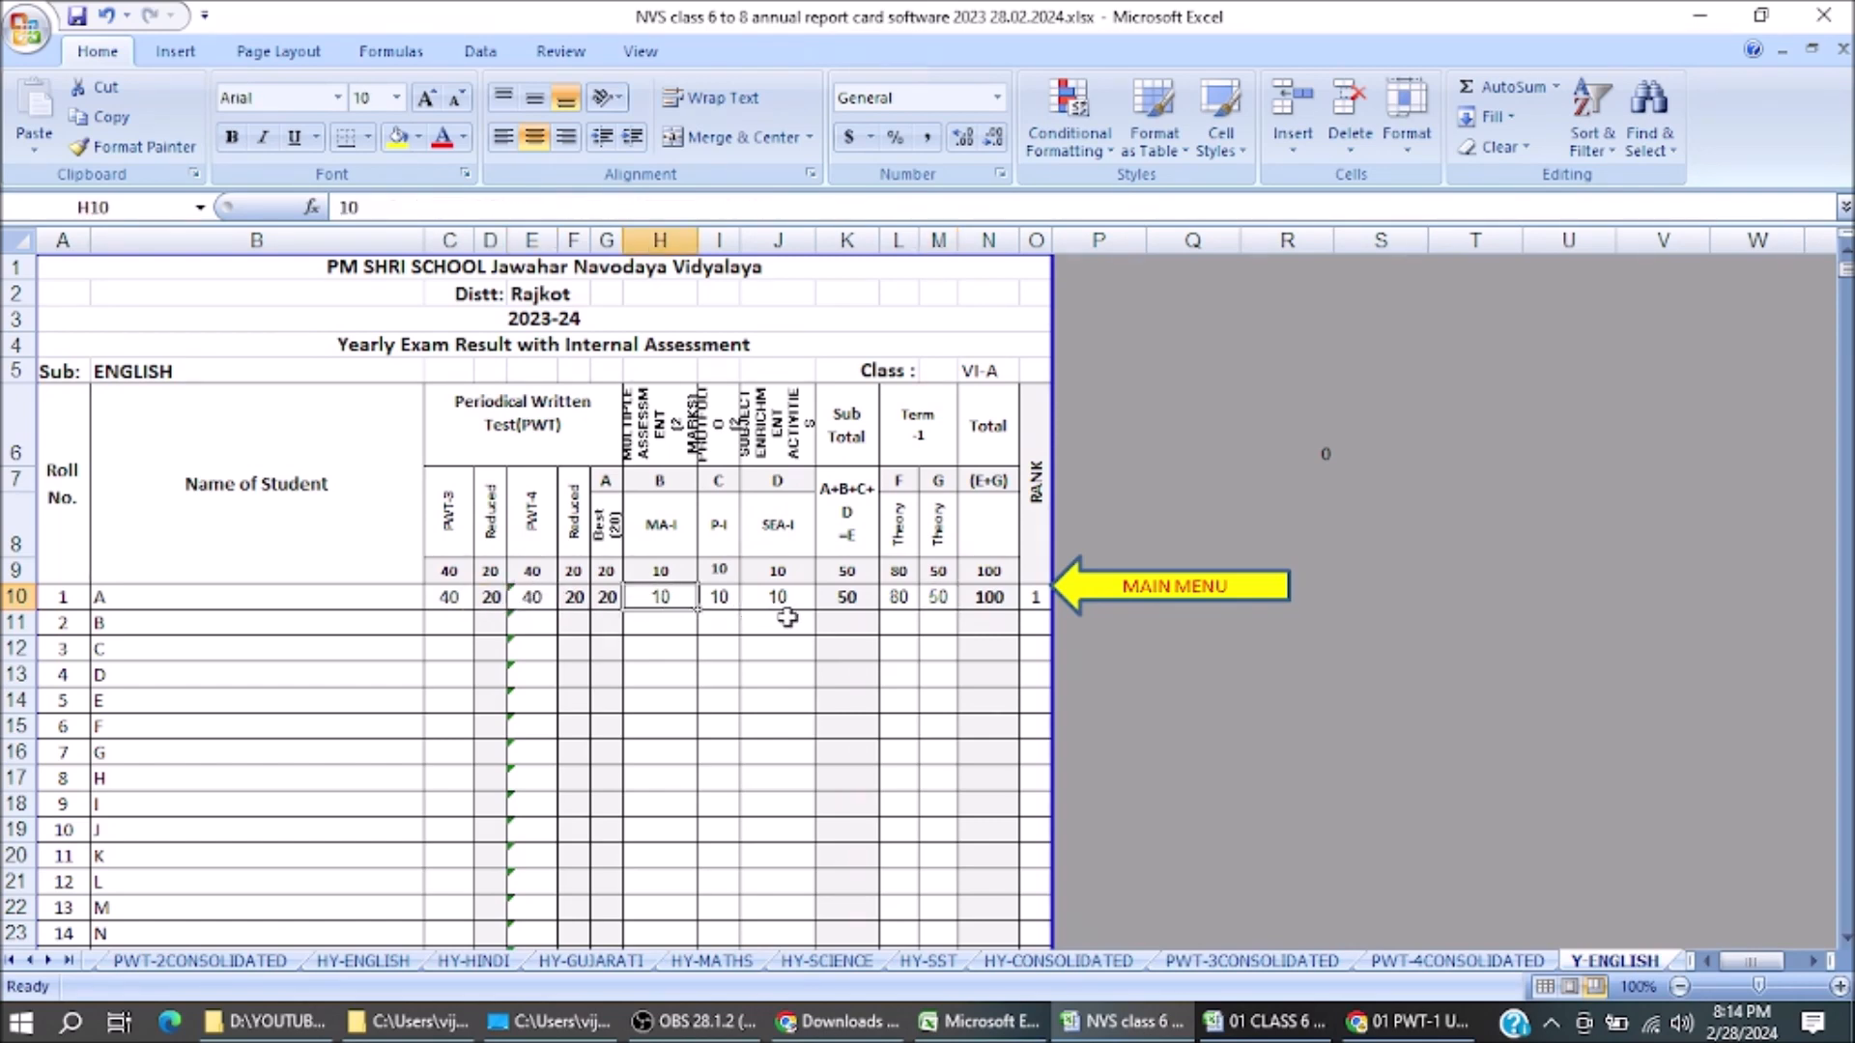
click(675, 544)
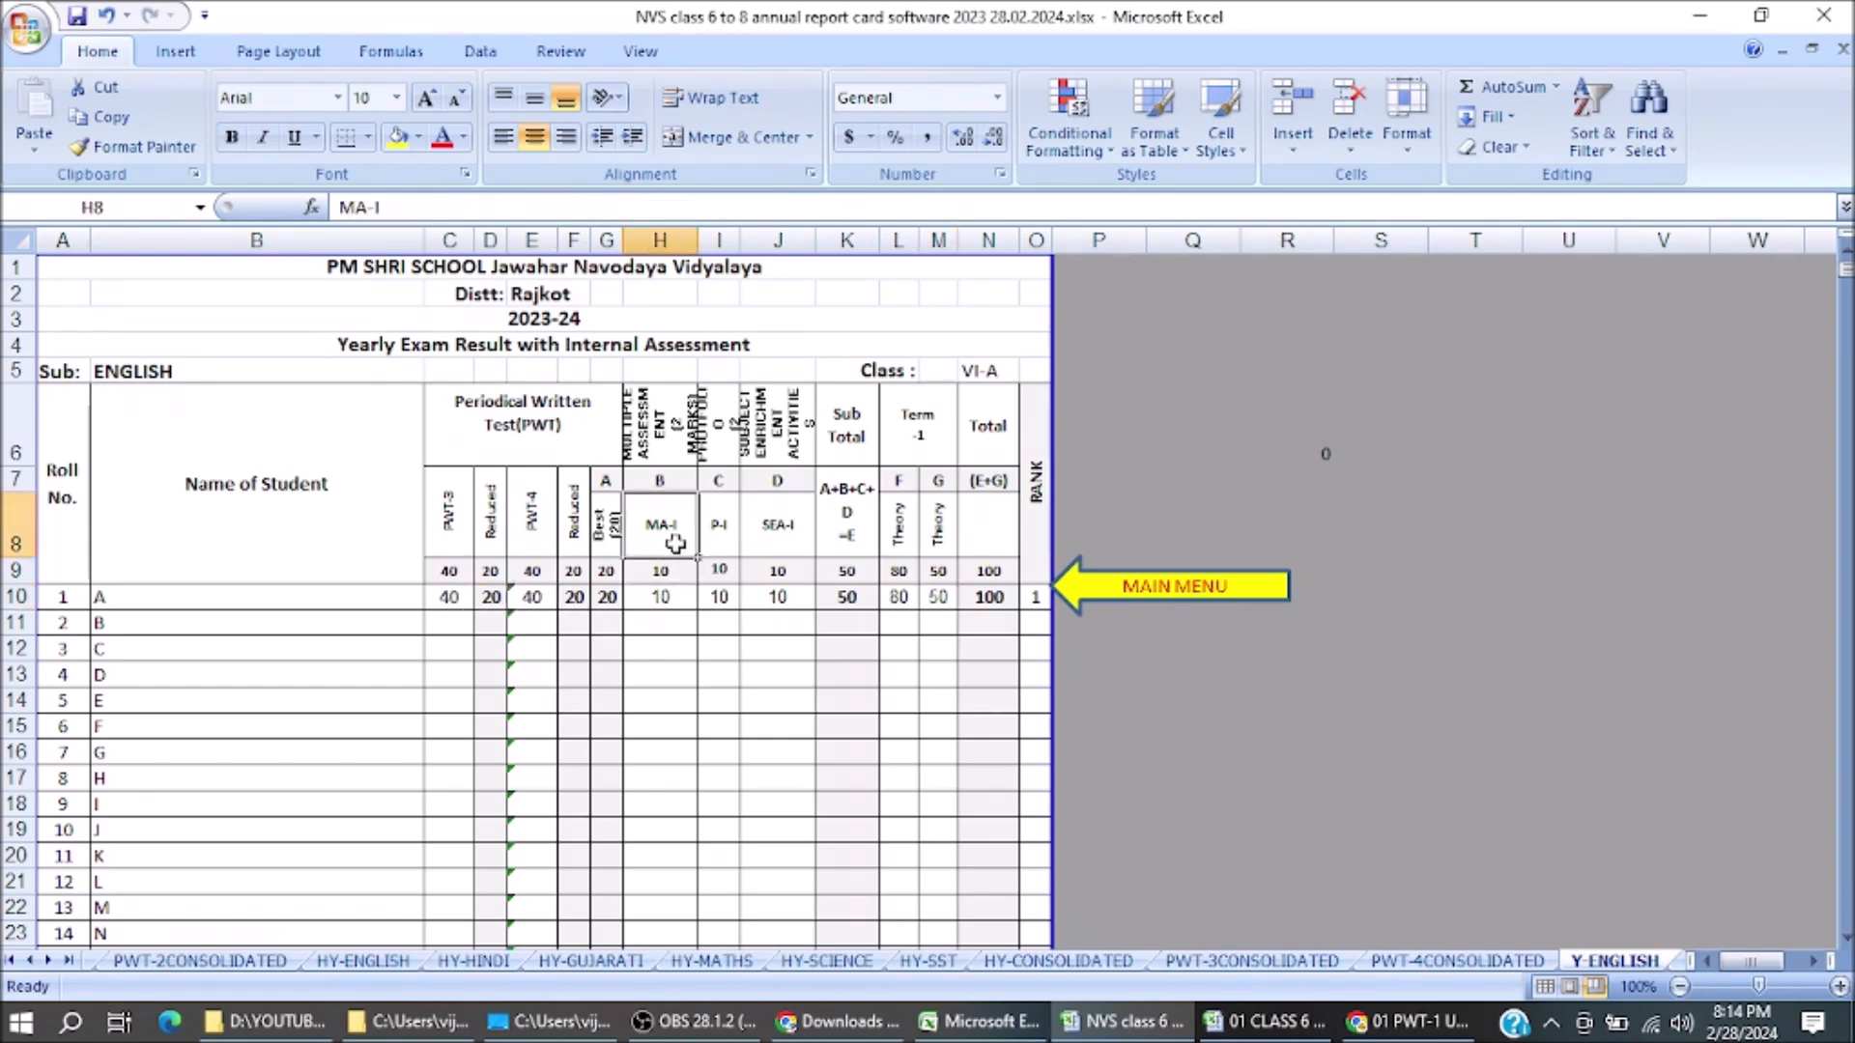
click(725, 546)
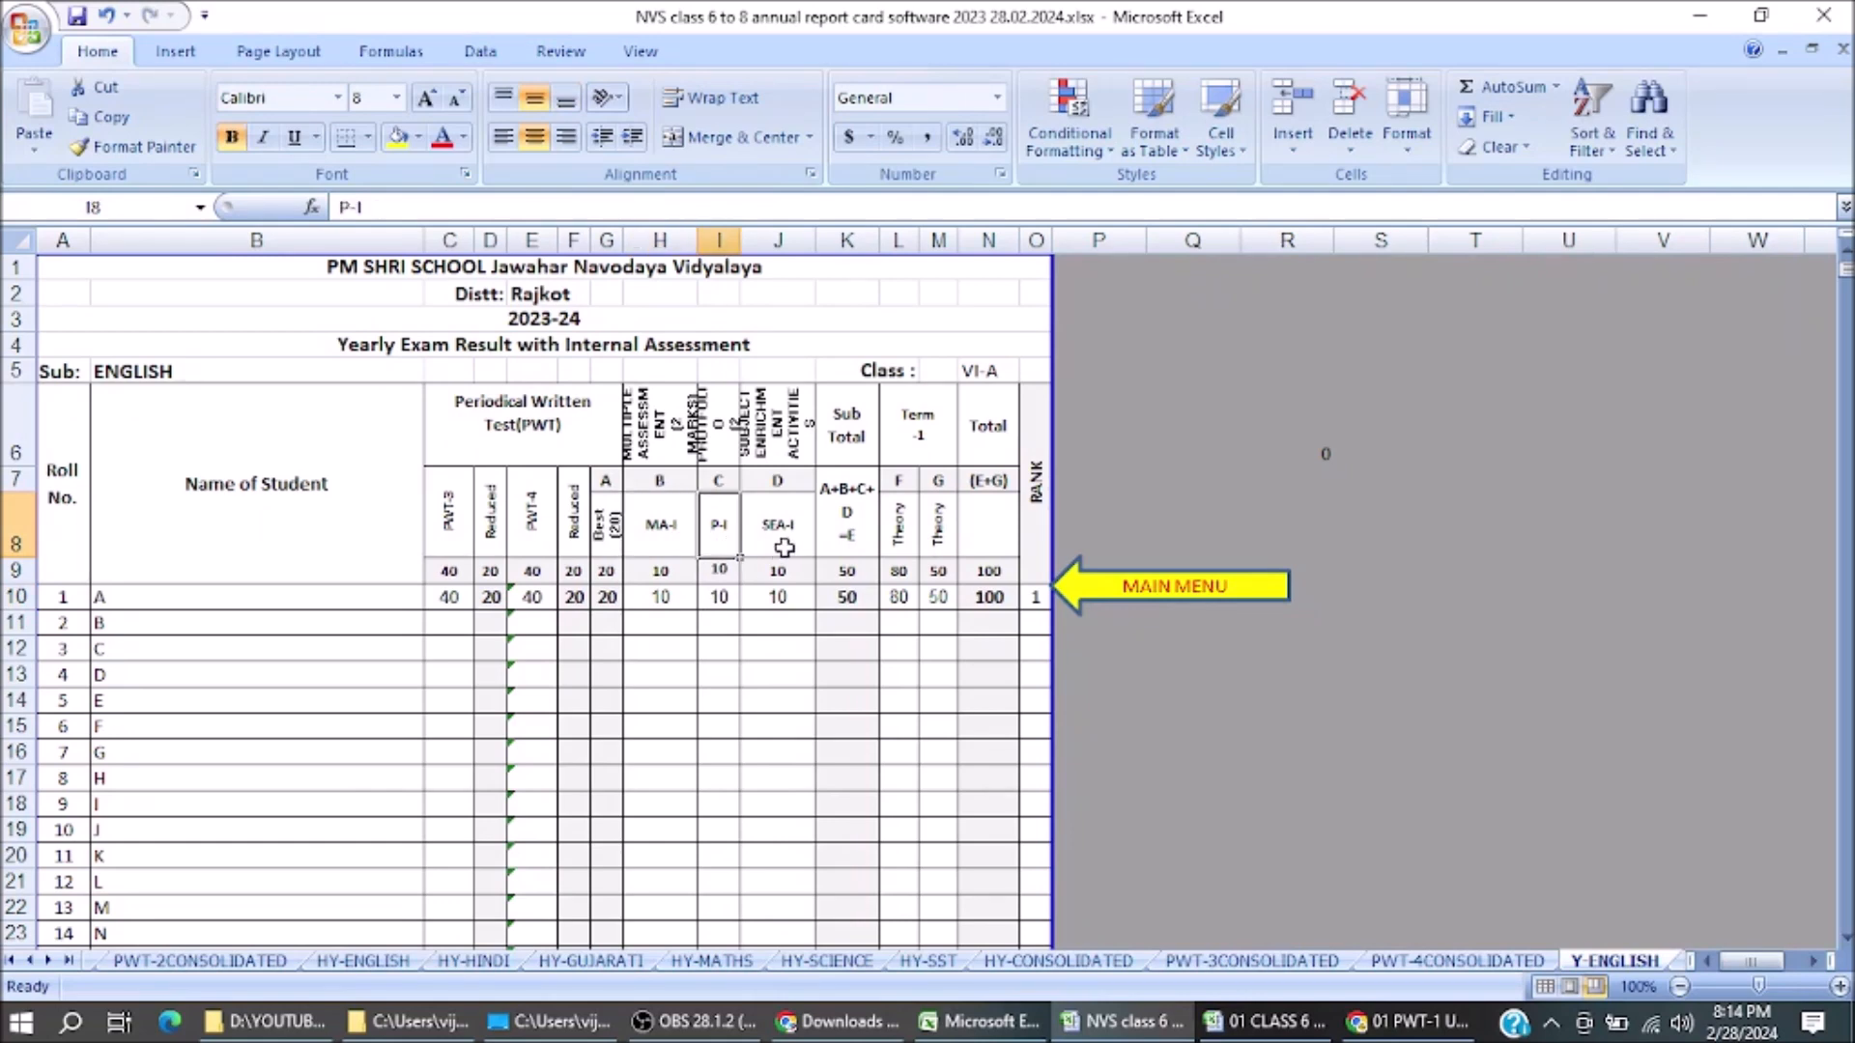
click(781, 547)
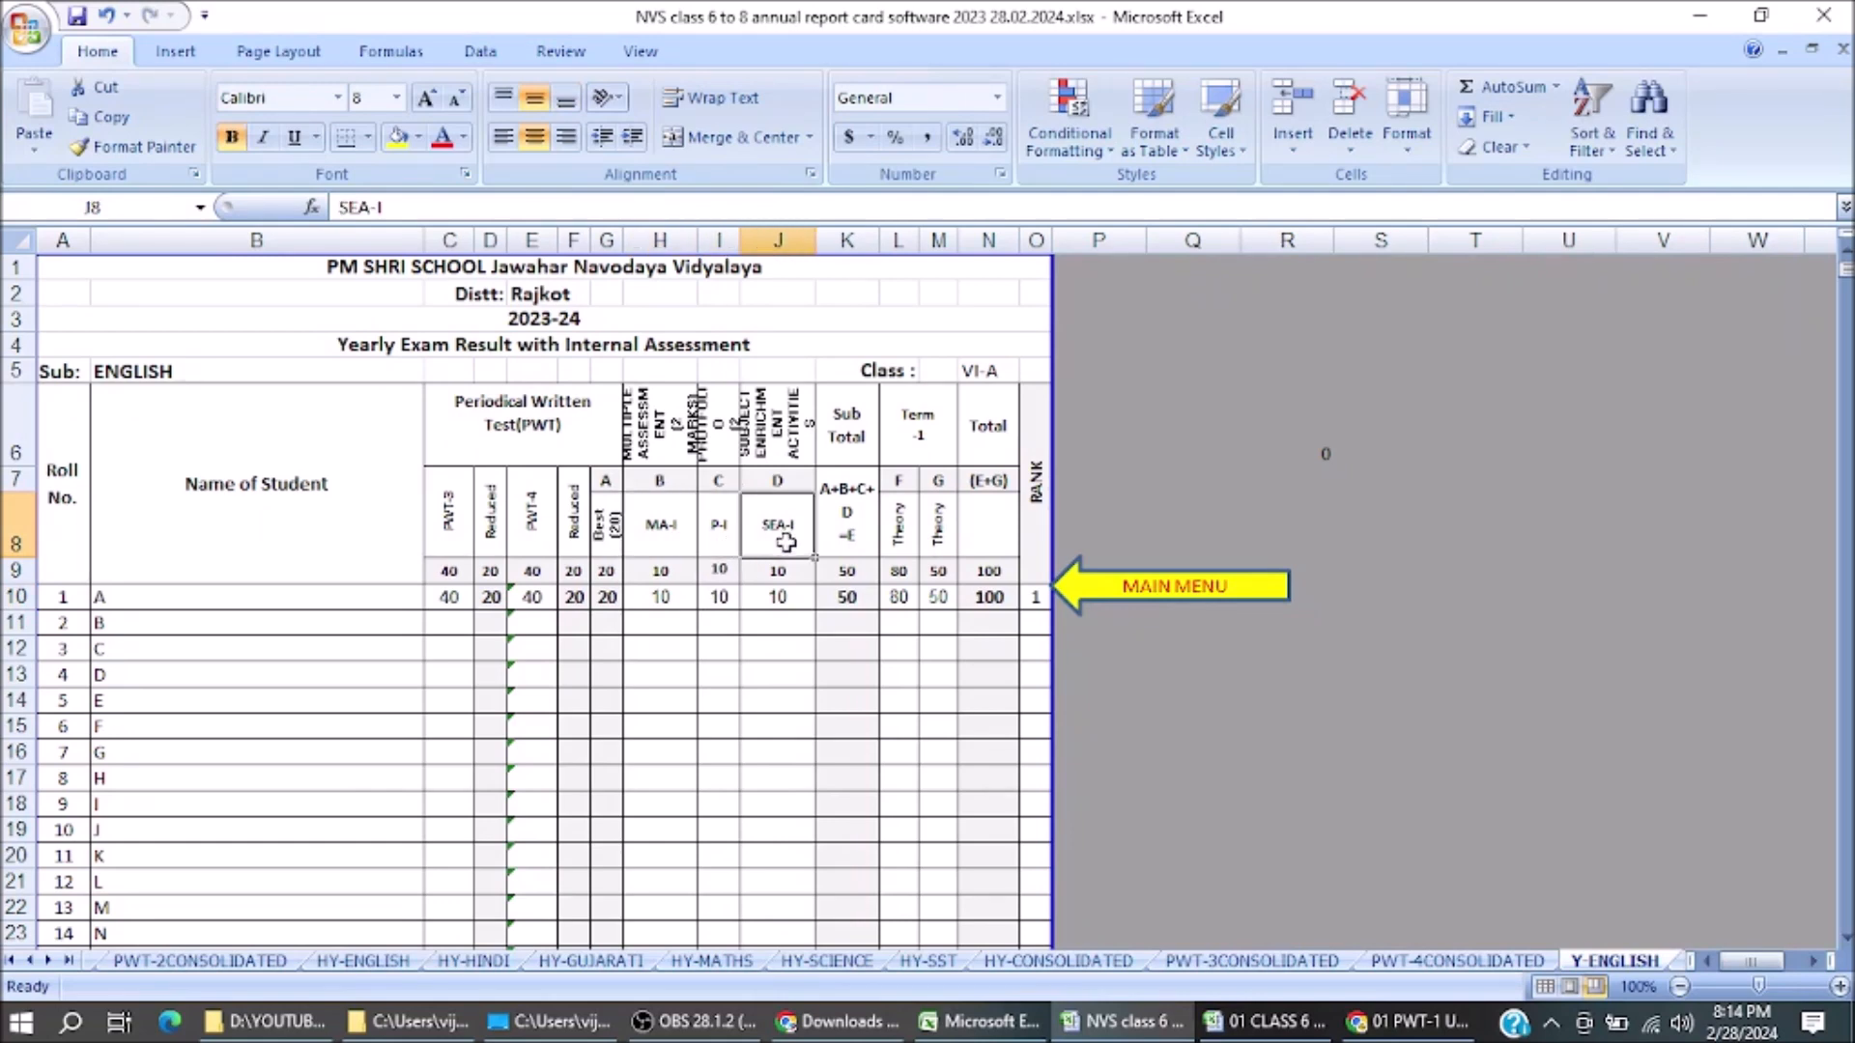
click(791, 597)
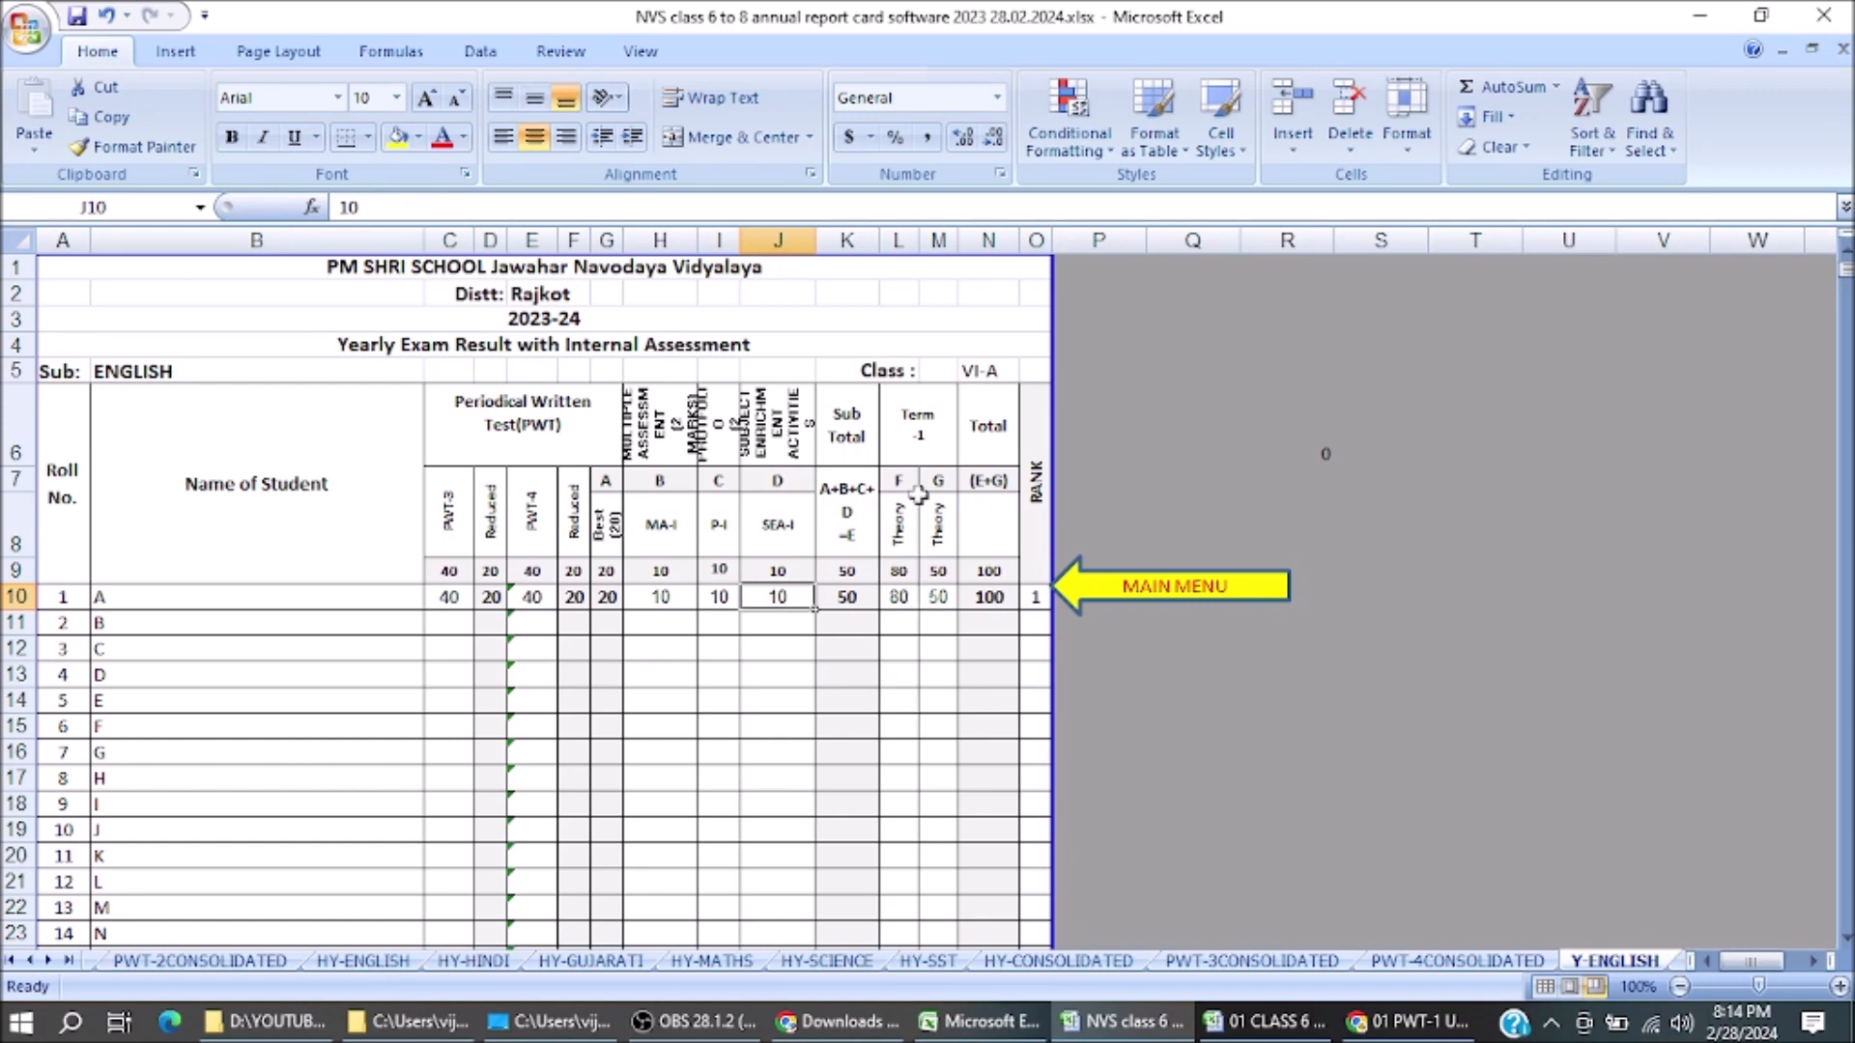
Change the term heading above the theory columns on the Y-ENGLISH sheet to Term -2
click(925, 420)
double_click(930, 432)
key(BackSpace)
text(2)
key(Return)
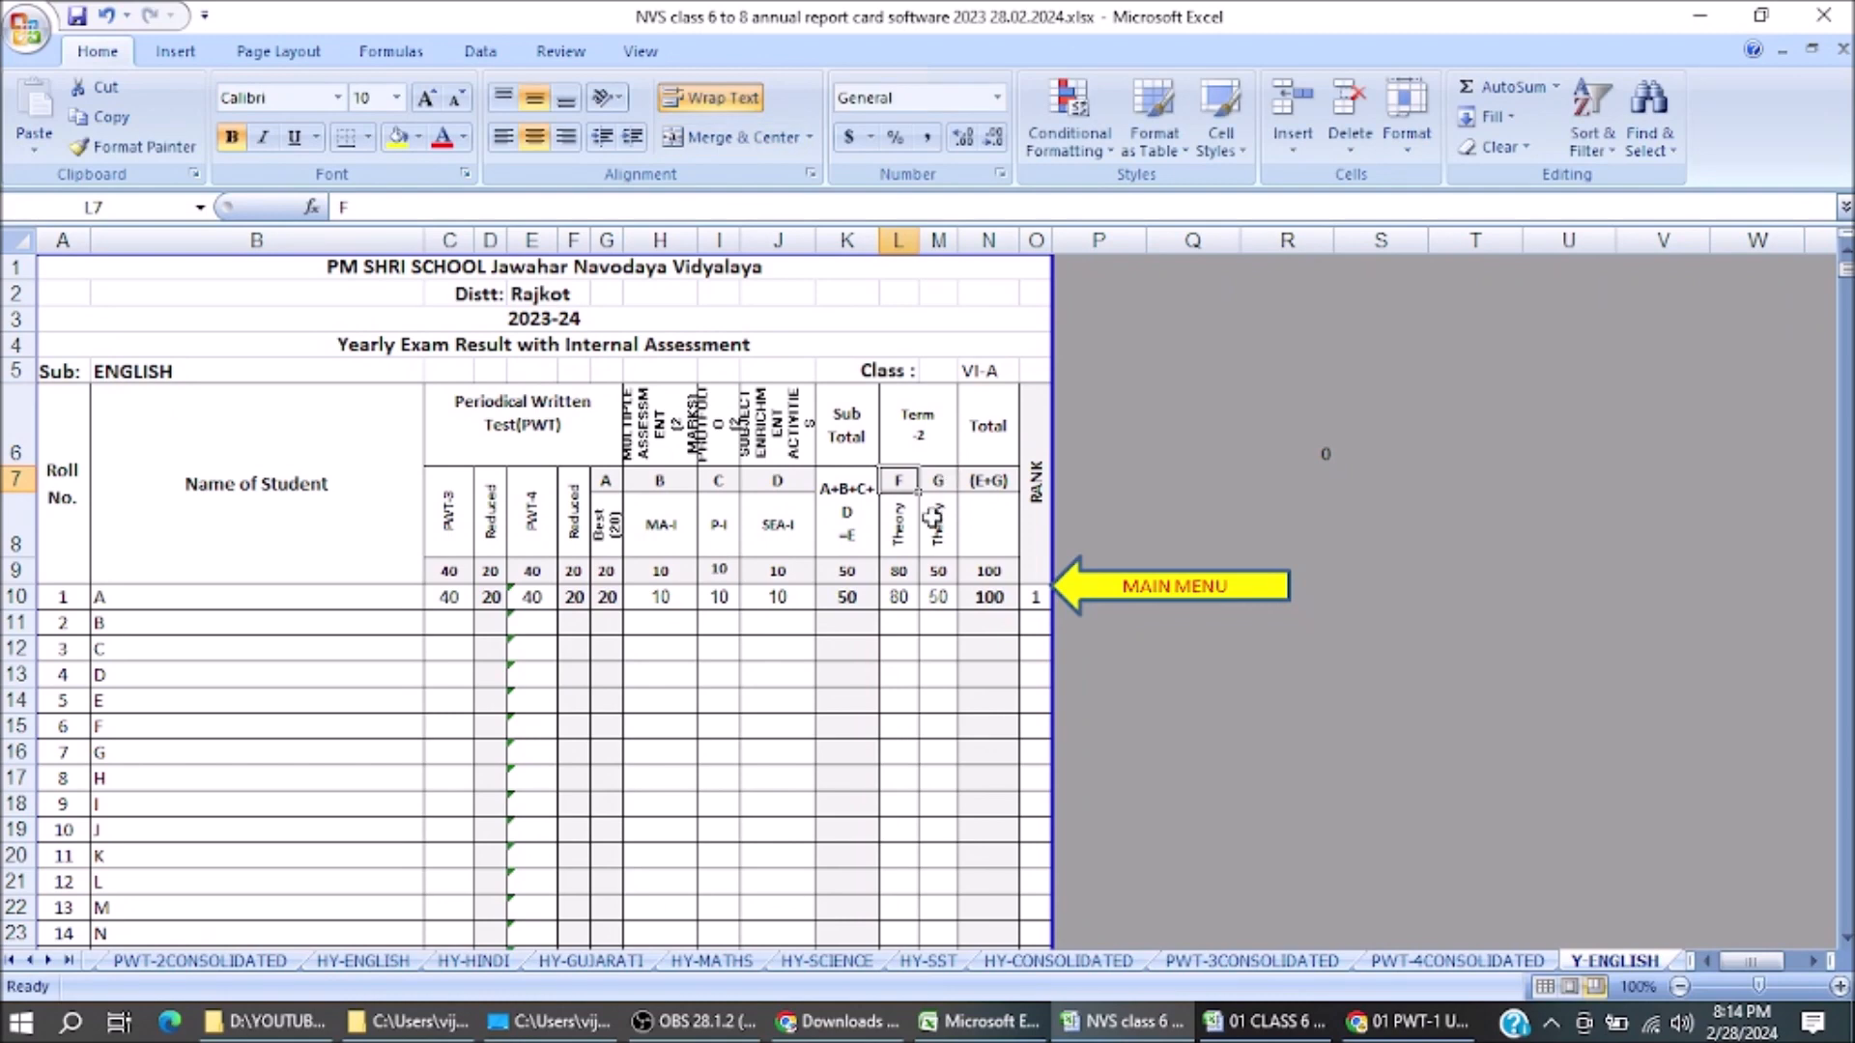
Check student A's theory mark on Y-ENGLISH and the linked English total on the Y-CONSOLIDATED sheet
click(897, 599)
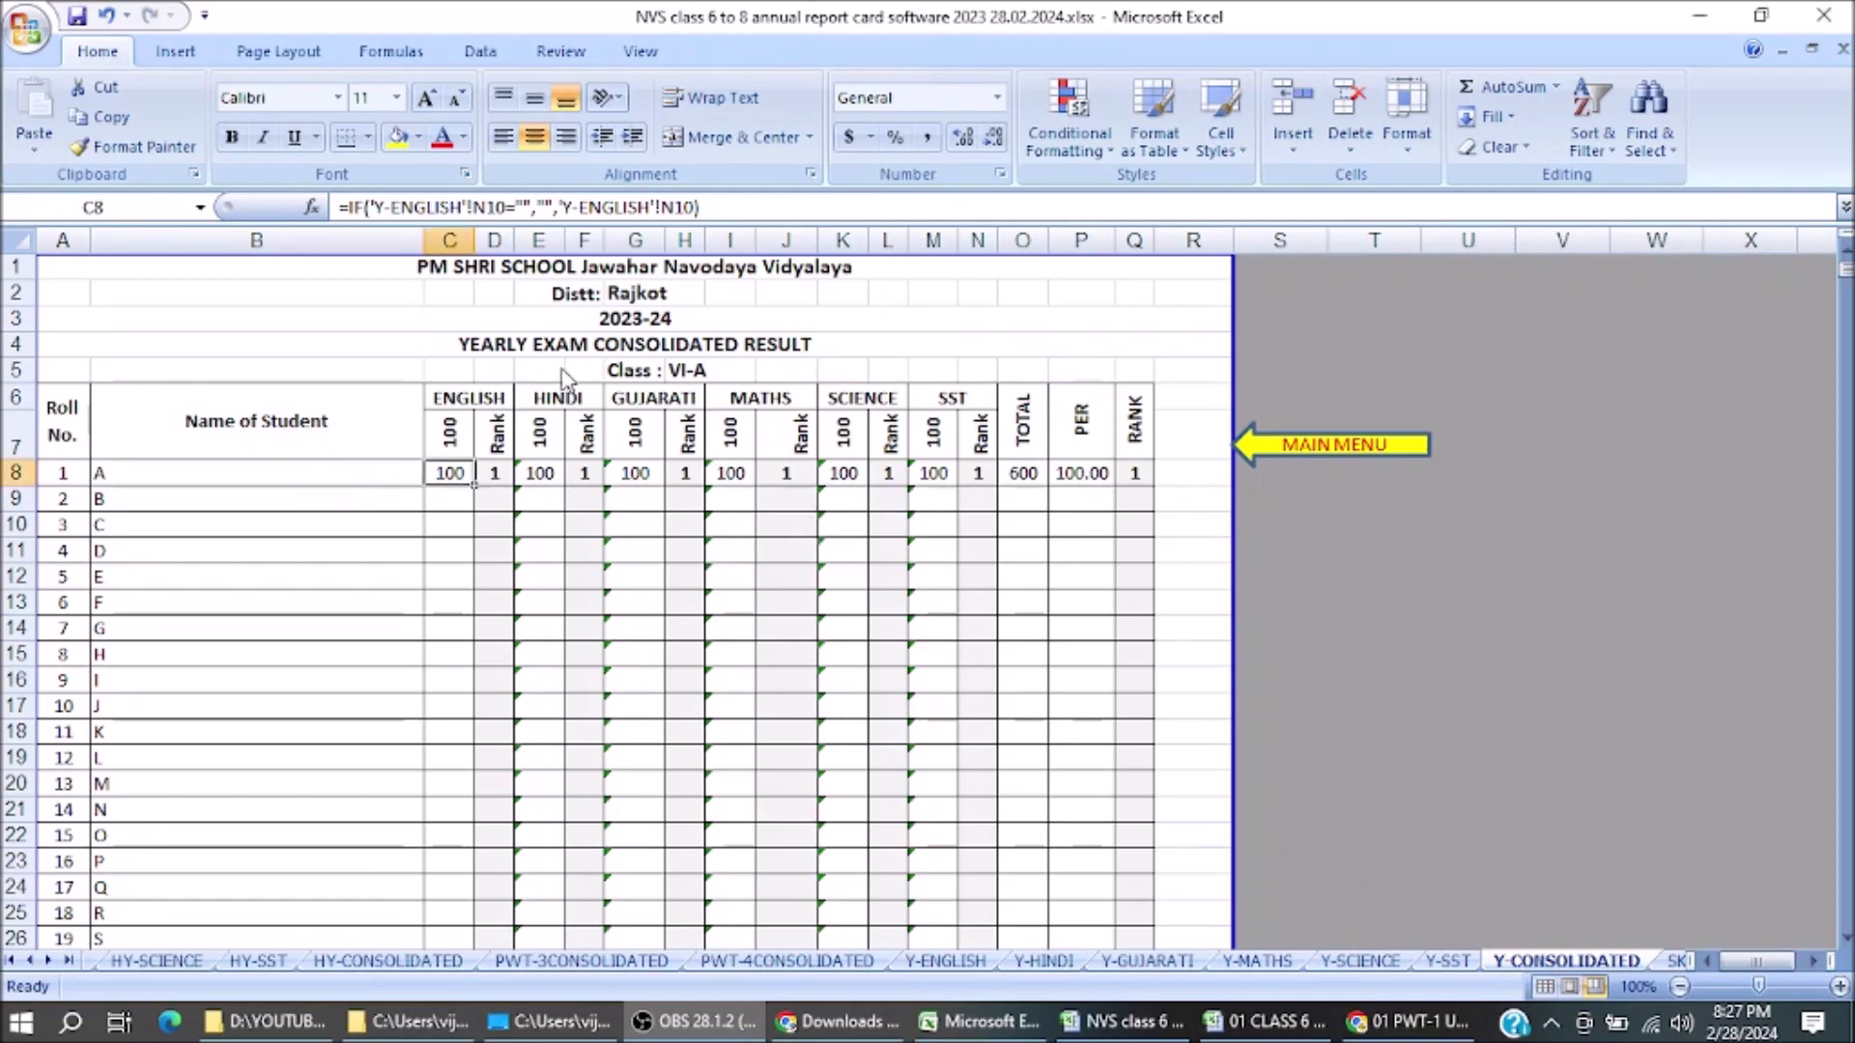
click(557, 346)
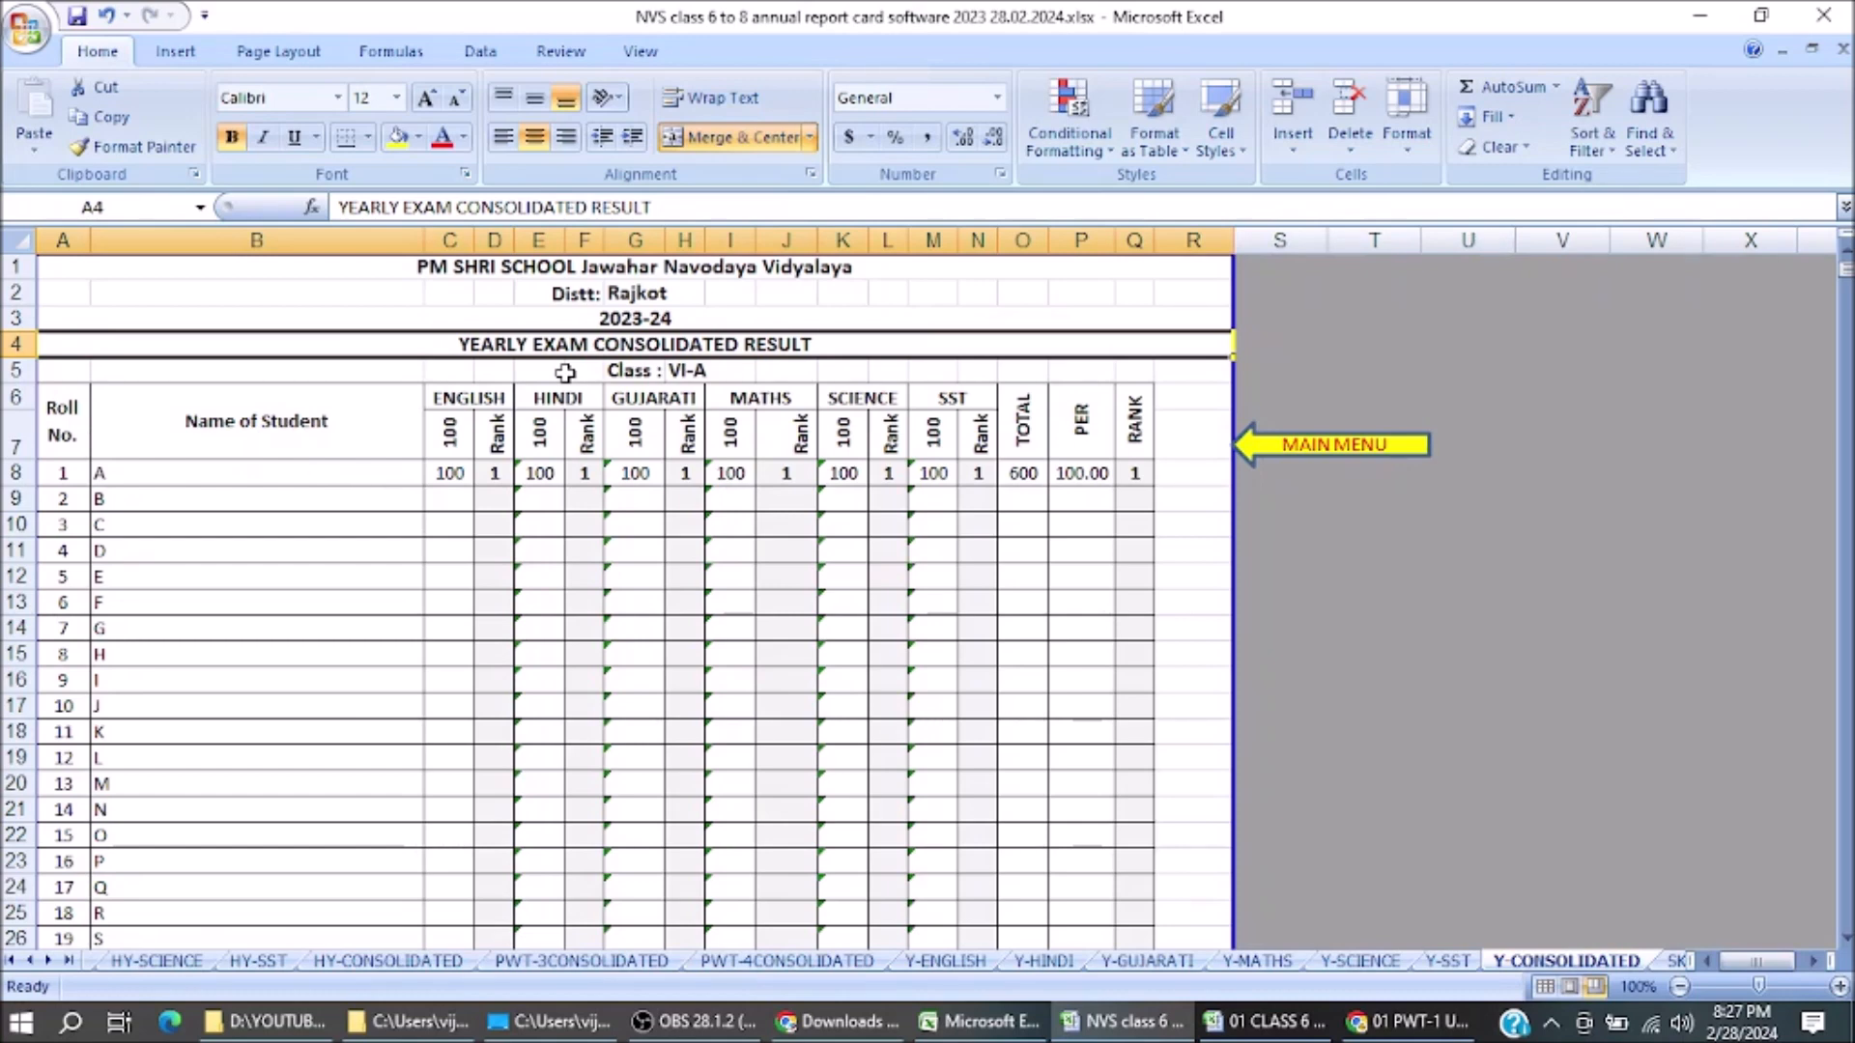
click(445, 484)
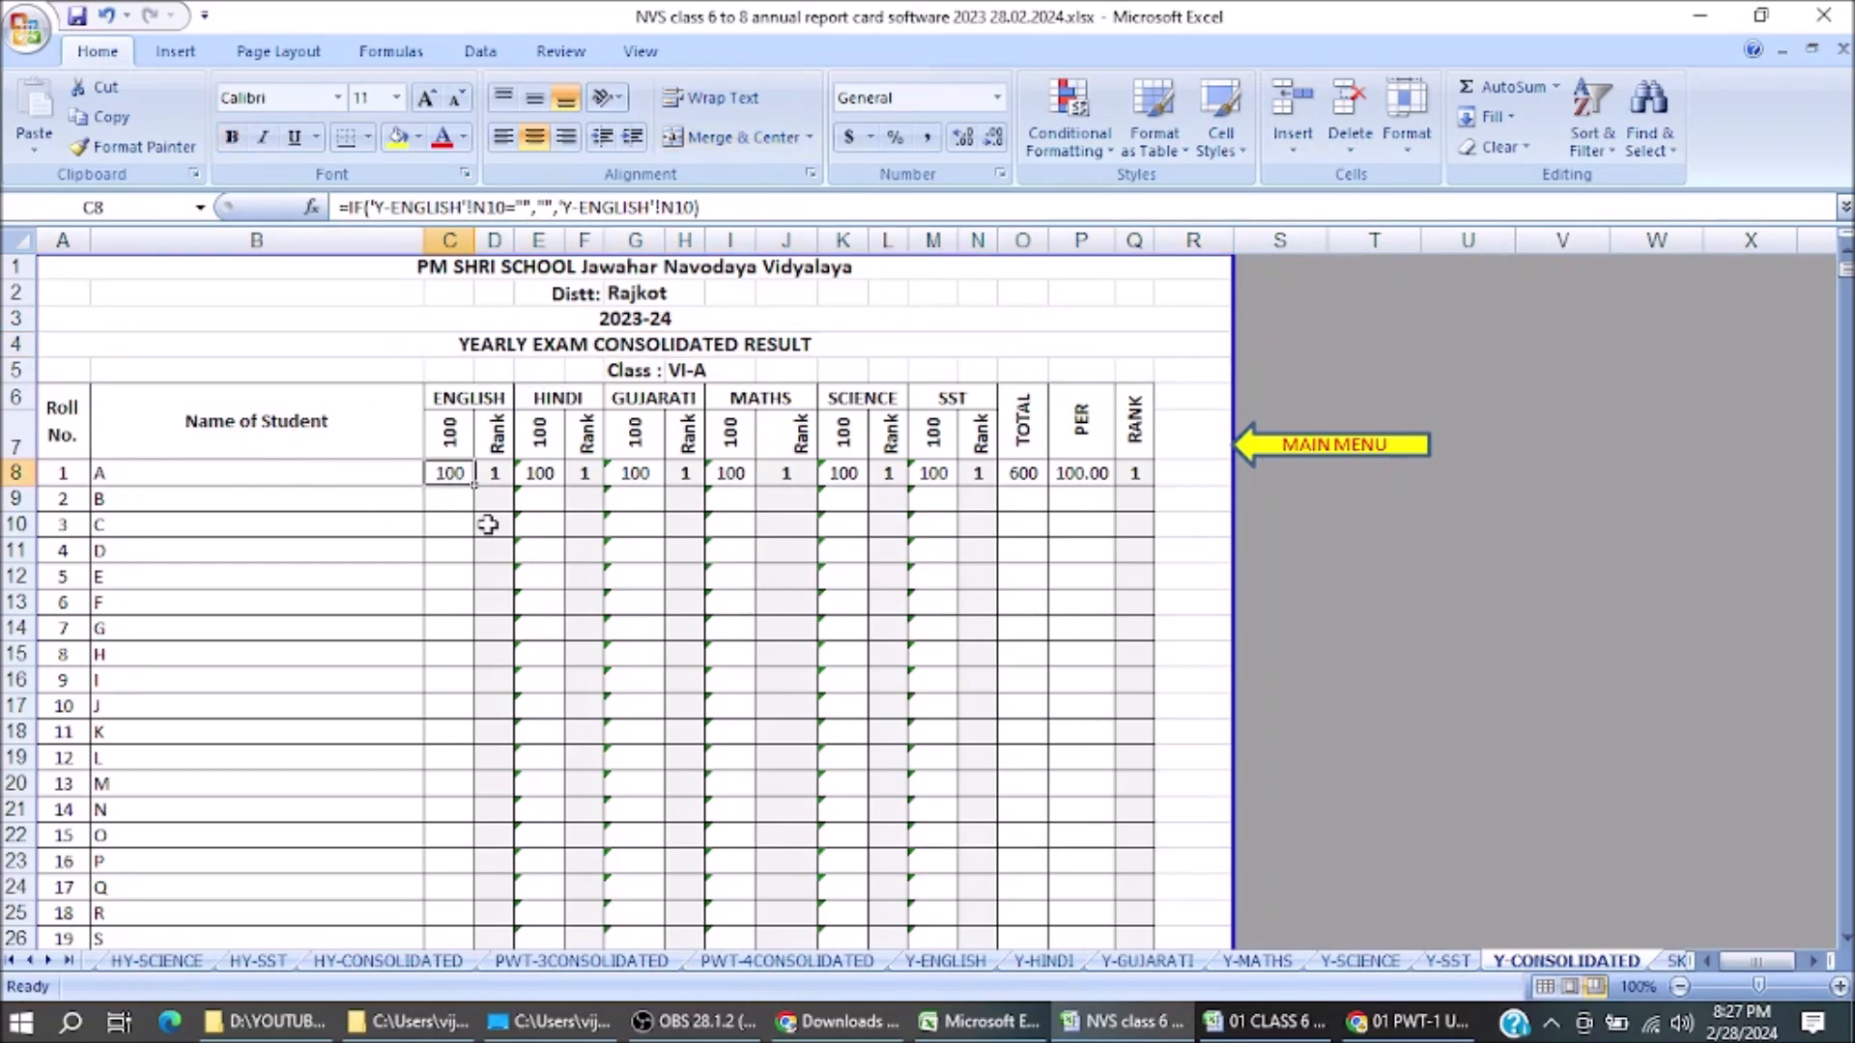
Open the SKILLSUBJECT sheet and examine its student name and Qualified / Not Qualified columns
click(1671, 961)
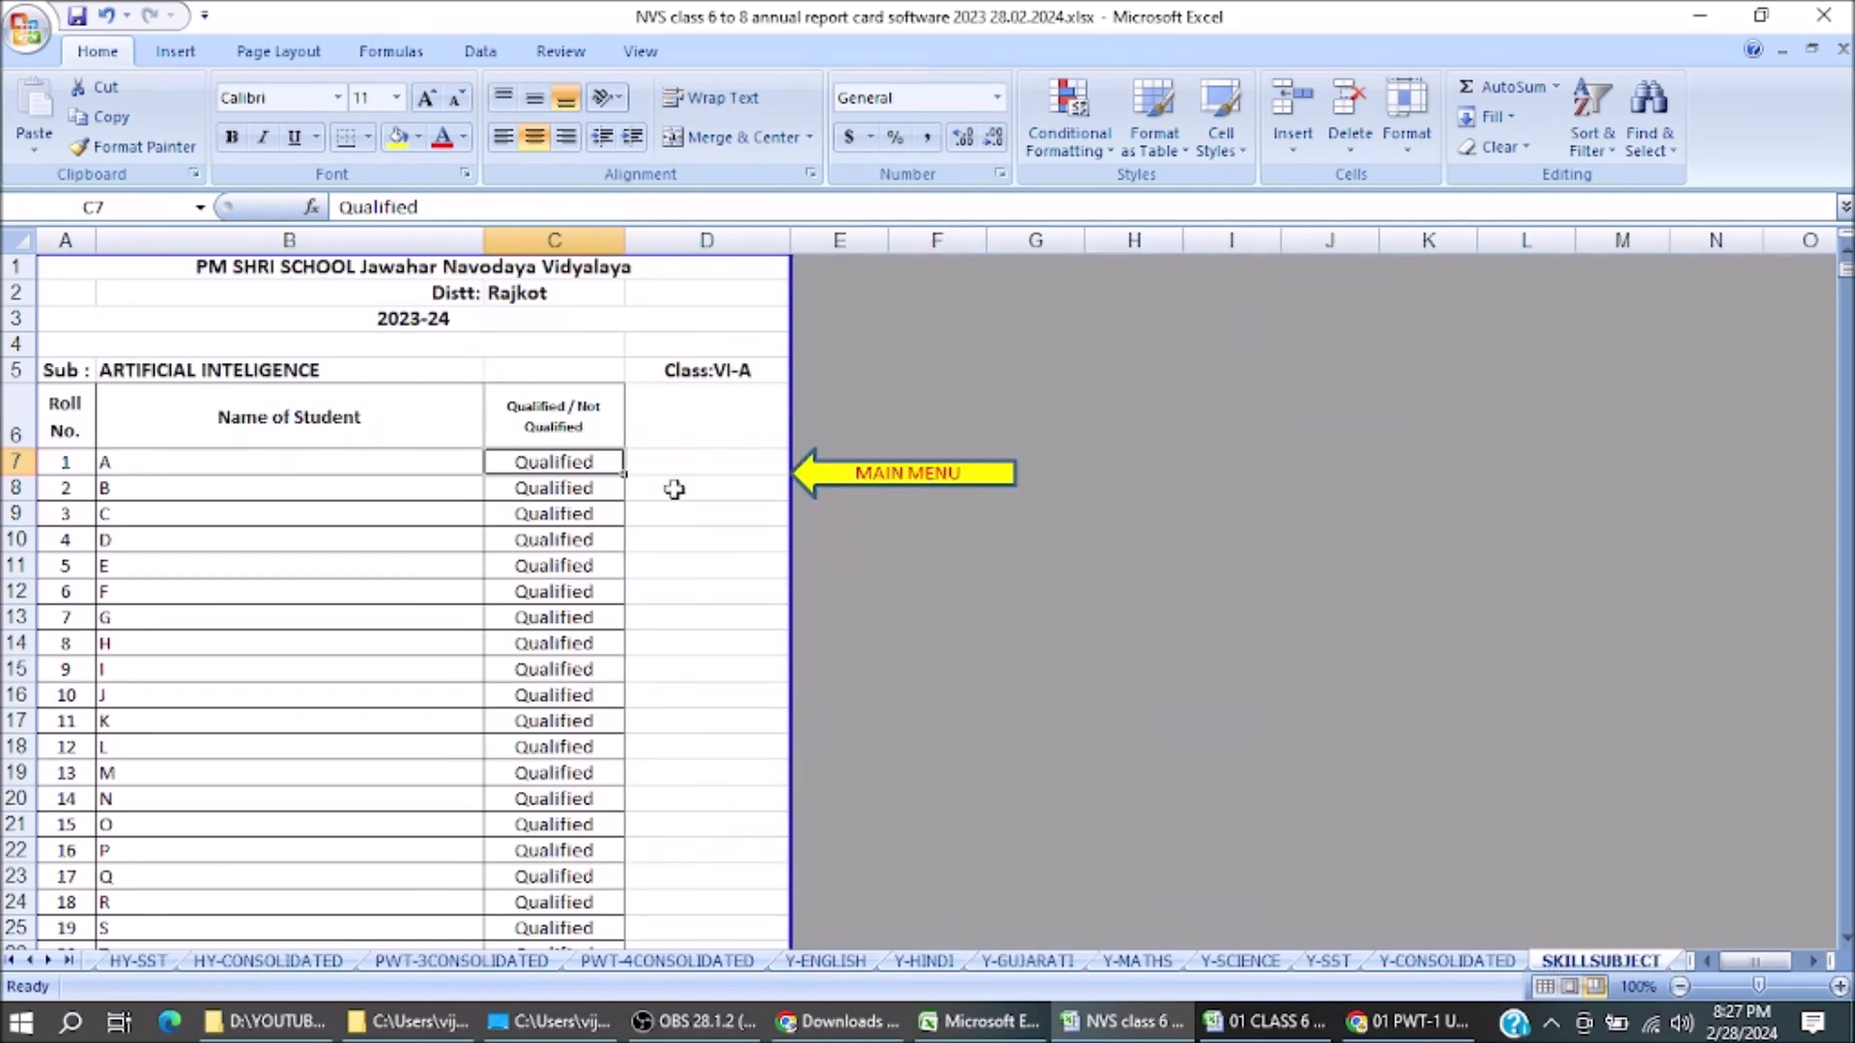
click(317, 425)
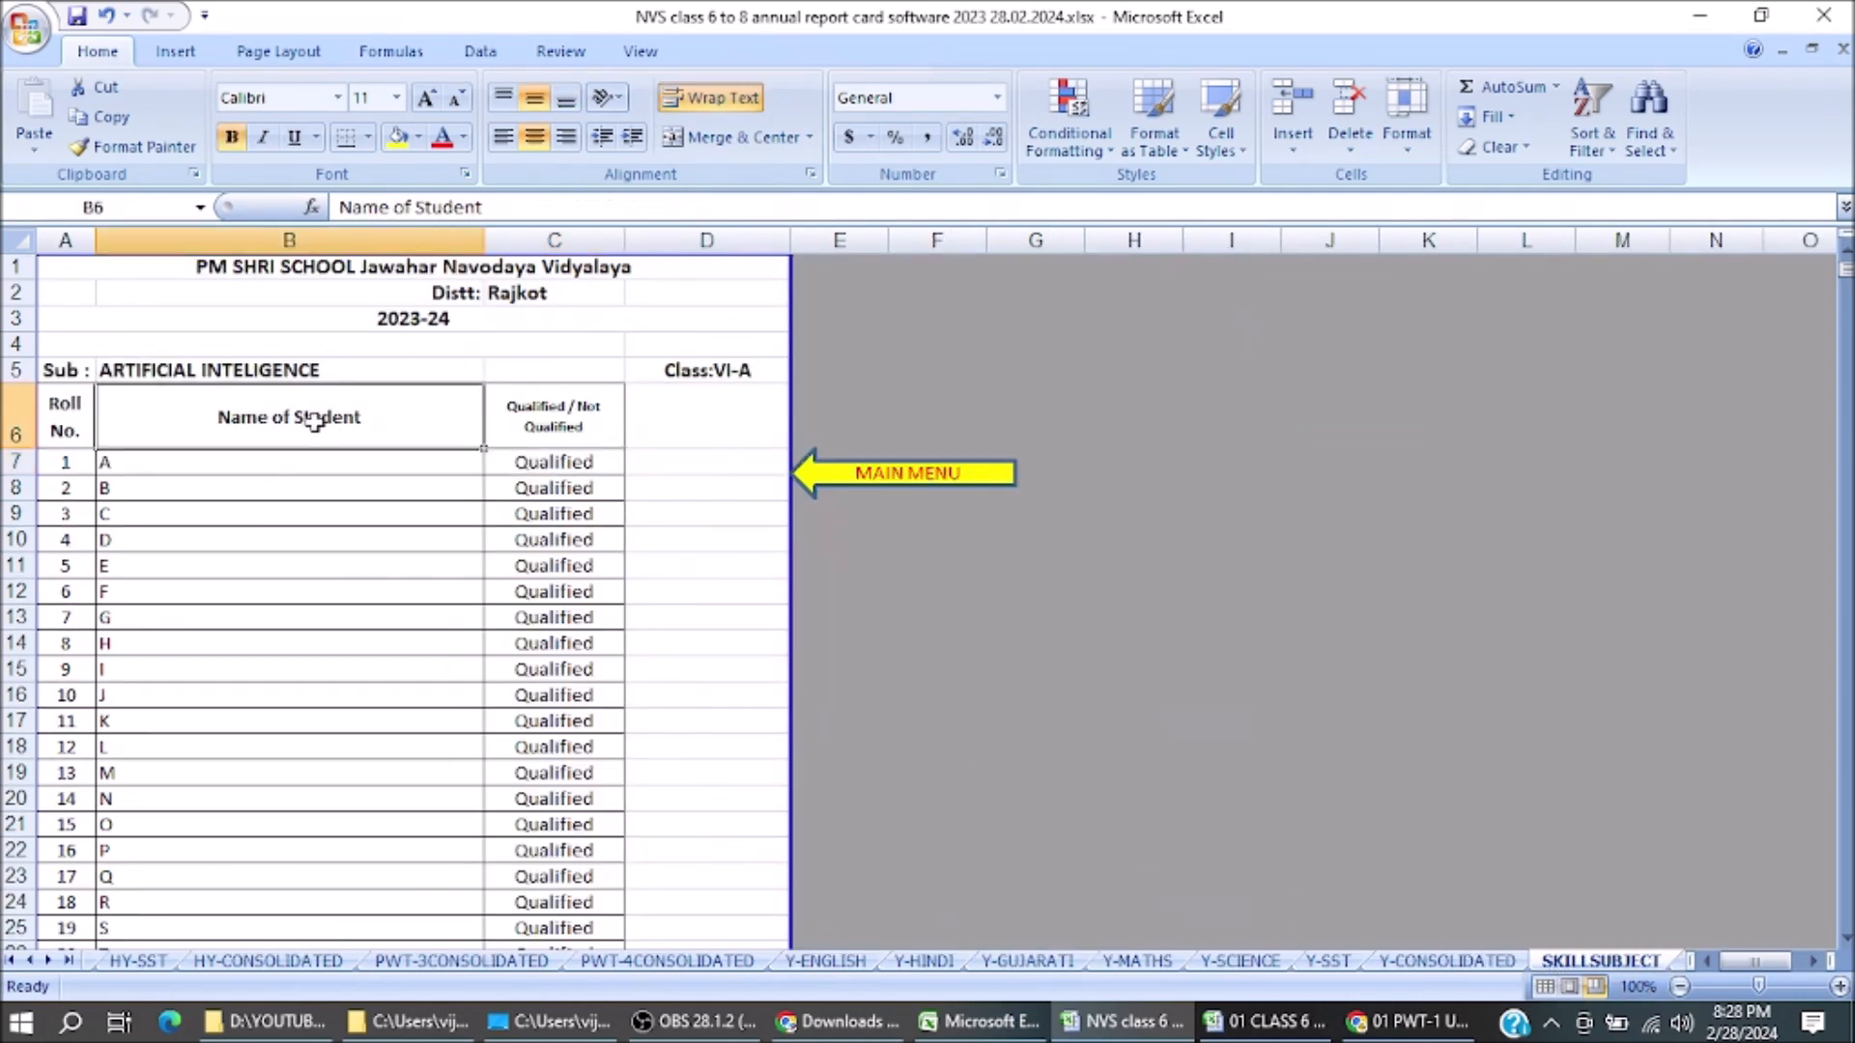
click(543, 420)
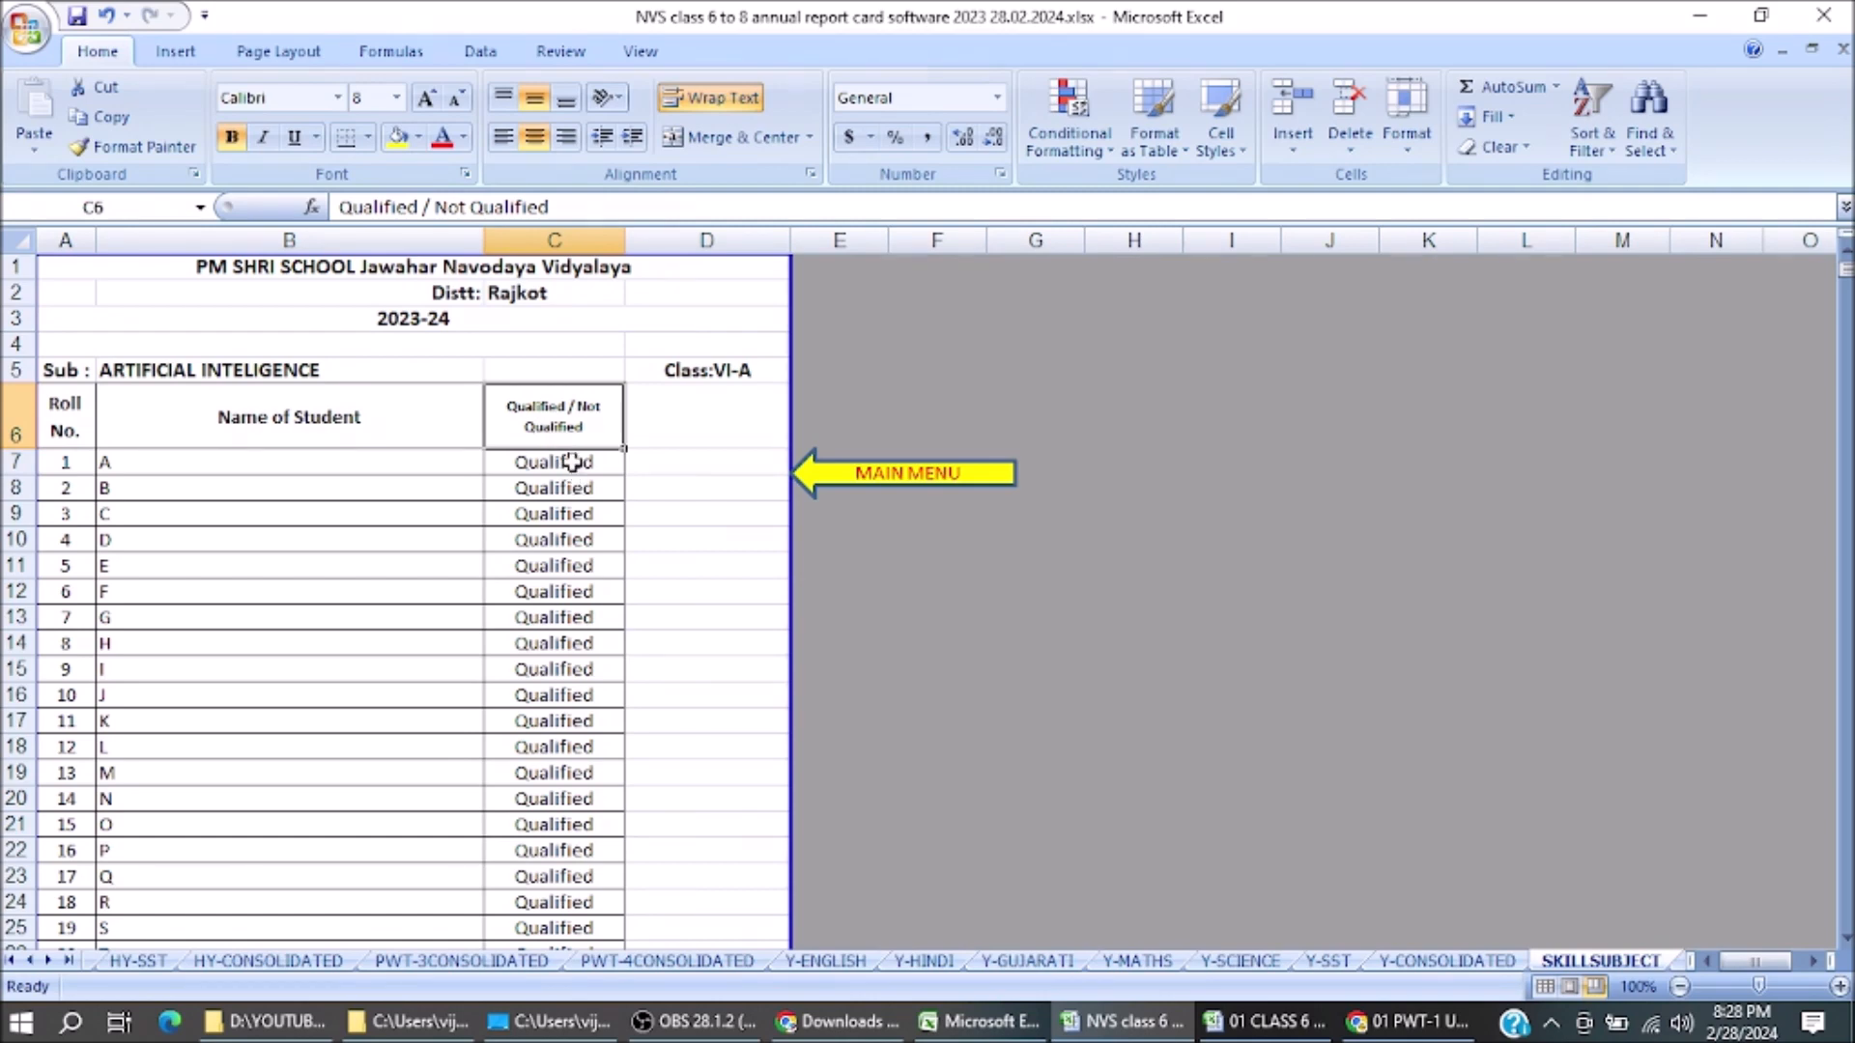
click(574, 462)
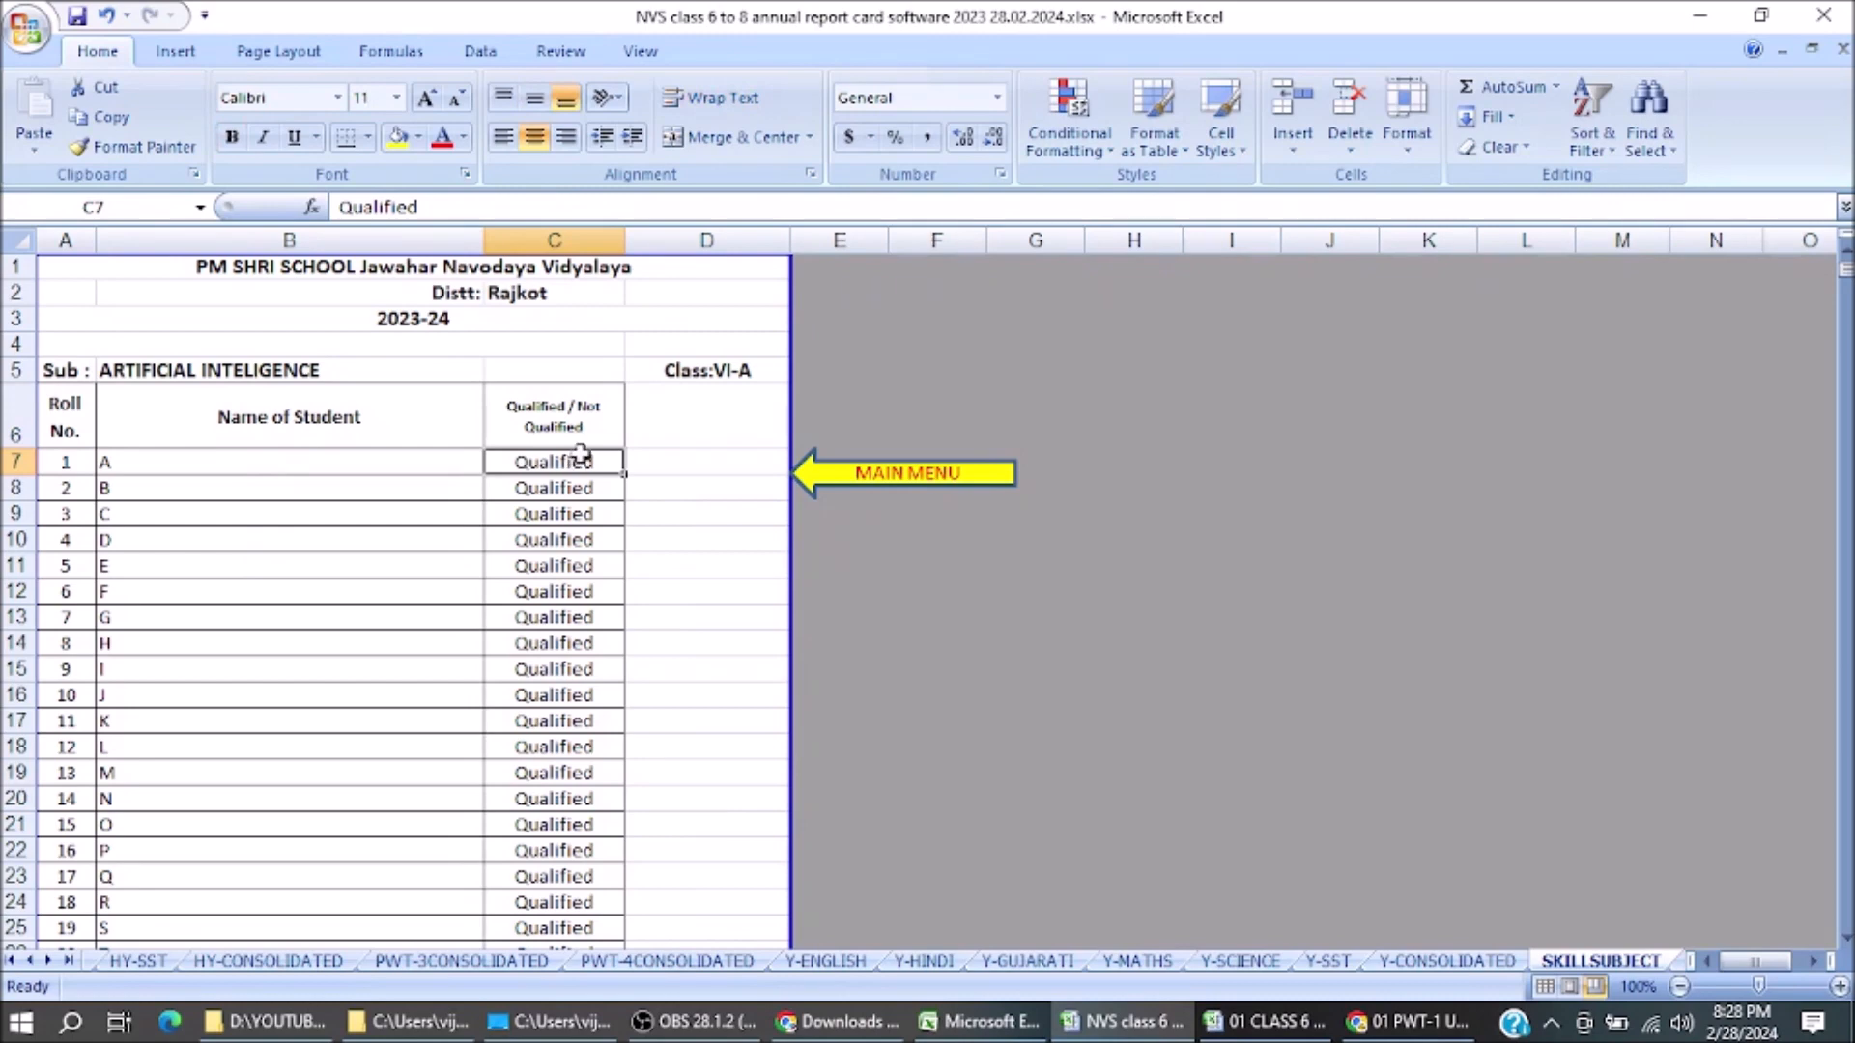
Open the CS-PS sheet, examine its Tearm-1 and Tearm-2 grade columns, and bring the workbook's last sheets into reach
click(1682, 962)
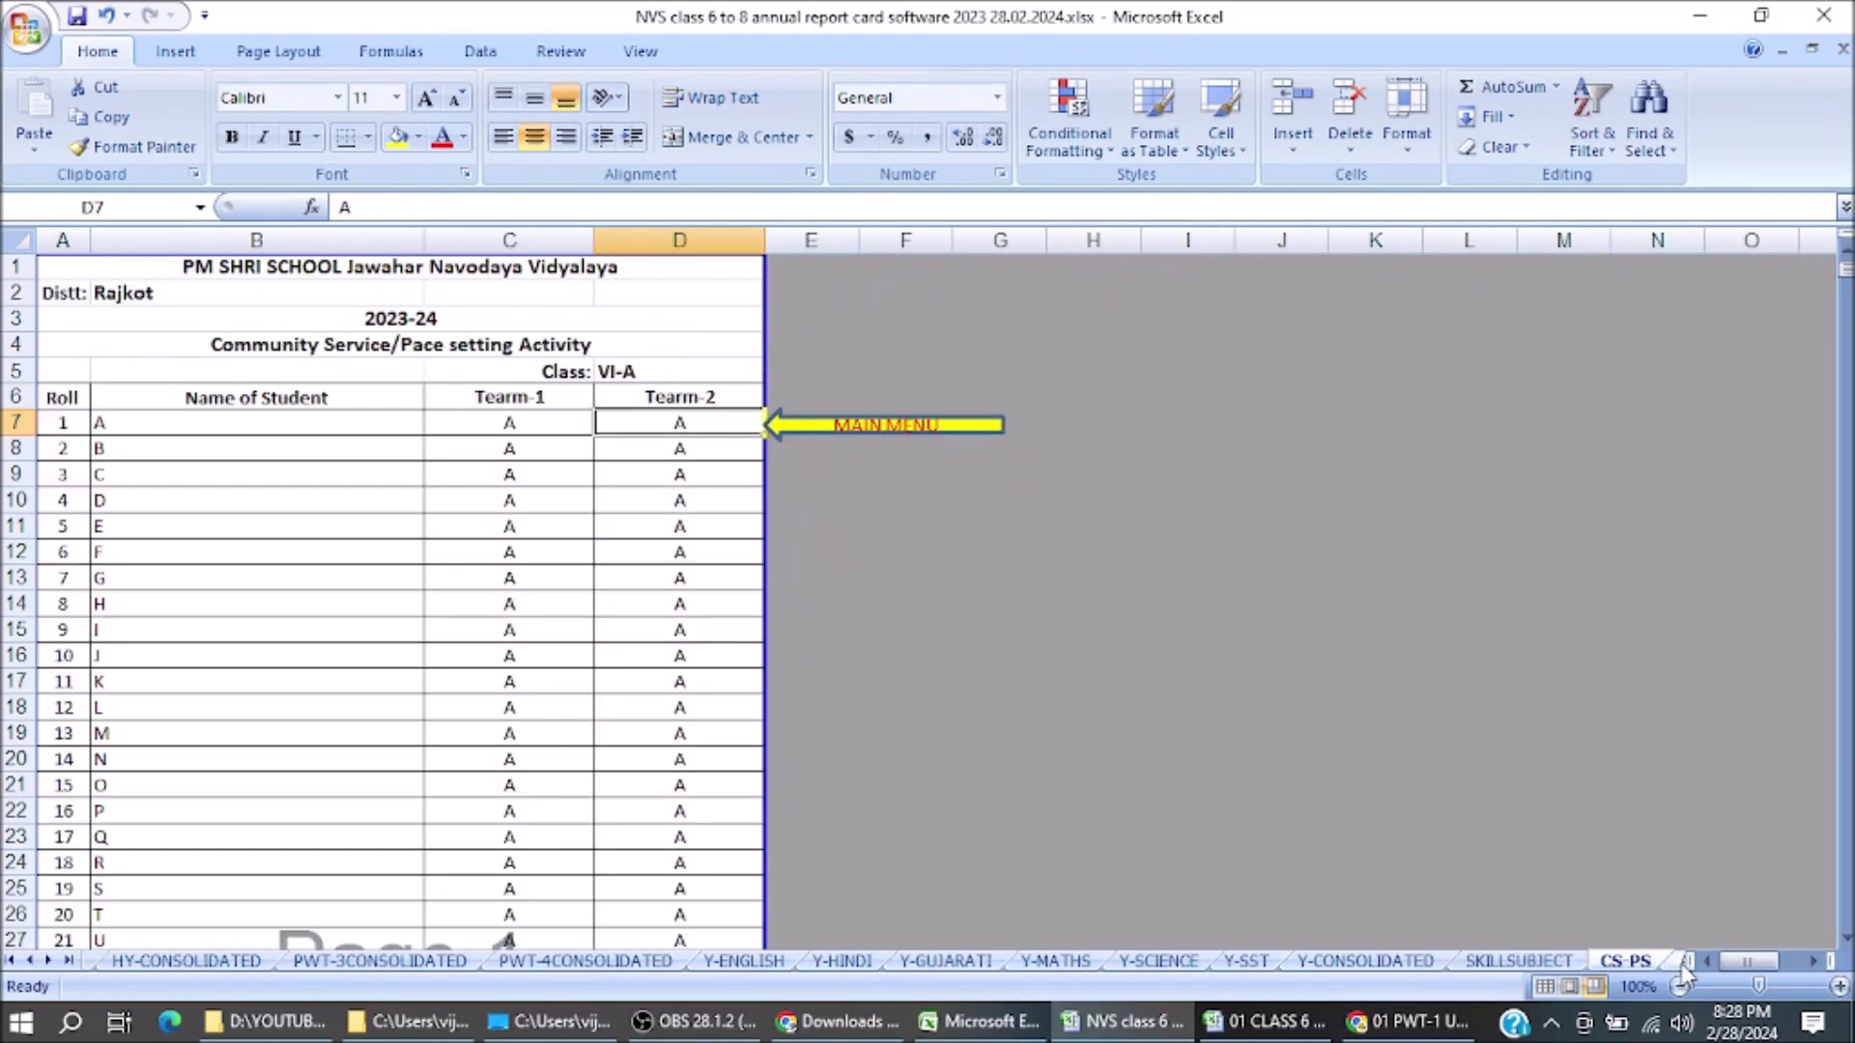
click(522, 401)
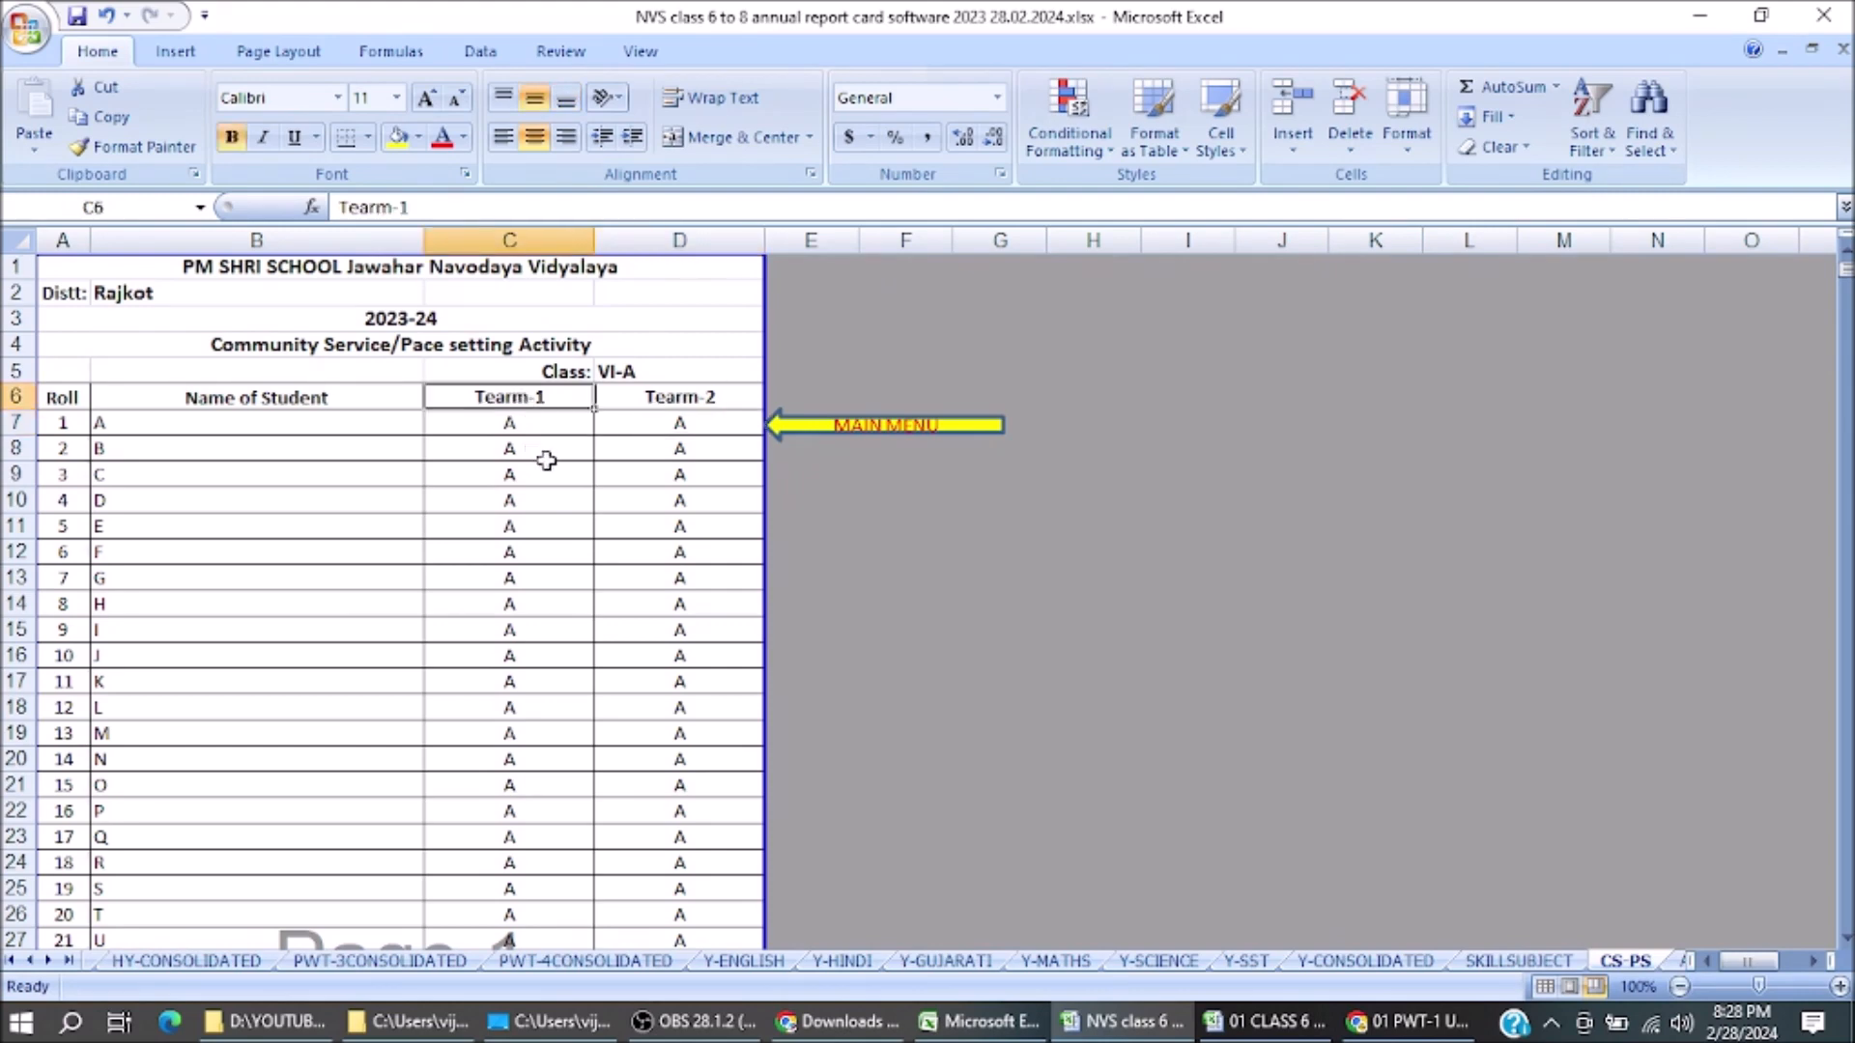
click(666, 402)
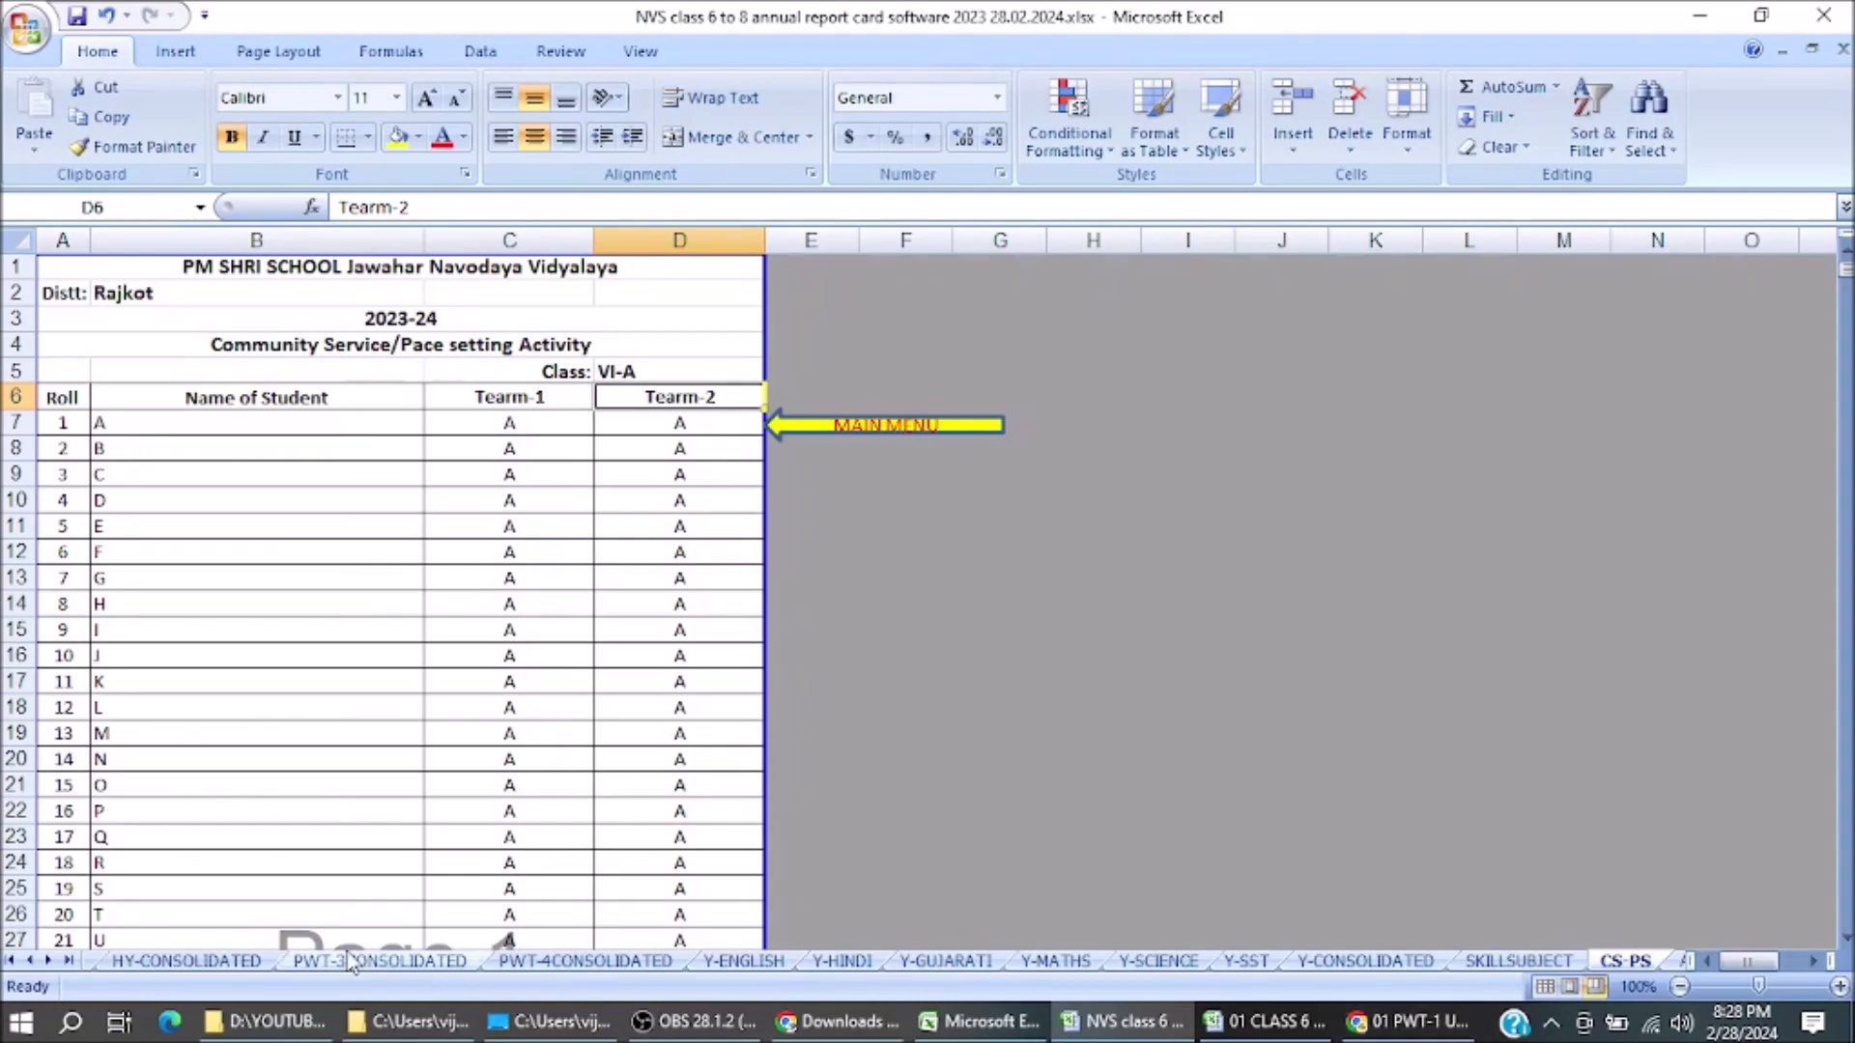
click(68, 962)
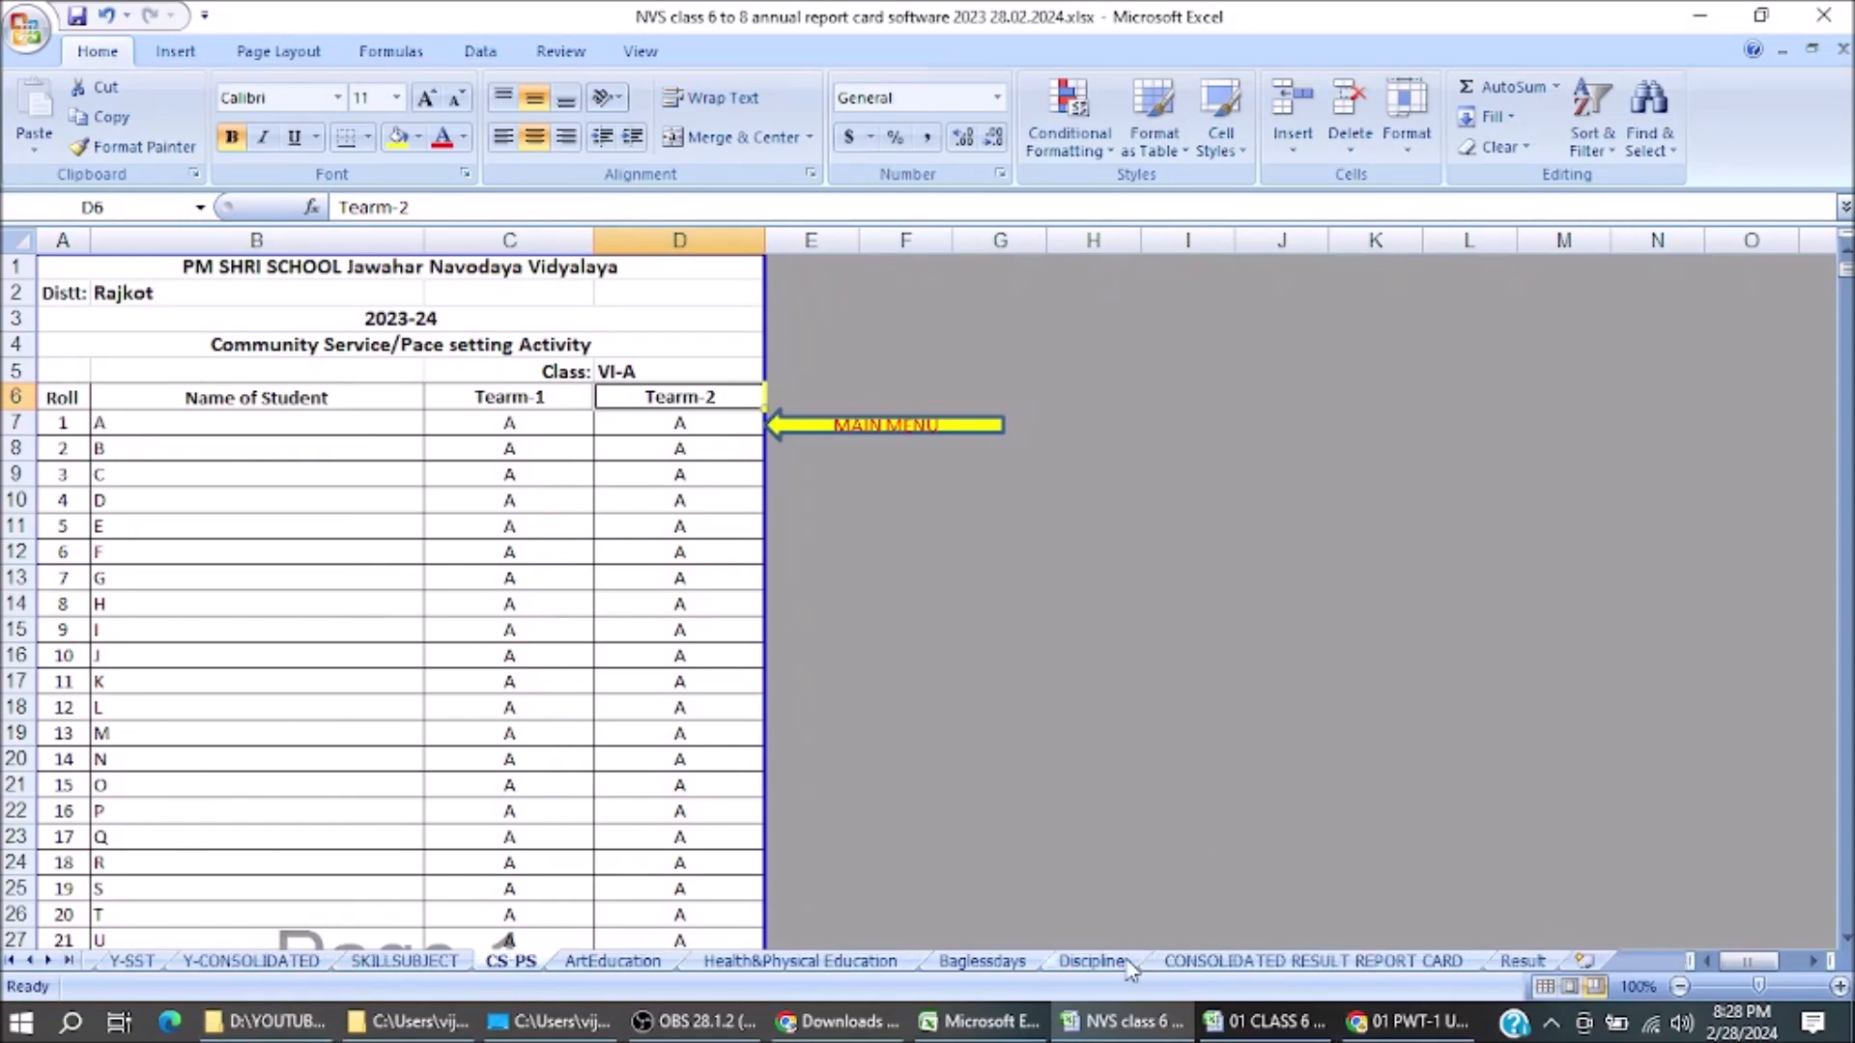
Open the Result sheet and examine the co-scholastic grading scale's grades and their connotations
click(1522, 961)
scroll(1023, 663, down, 4)
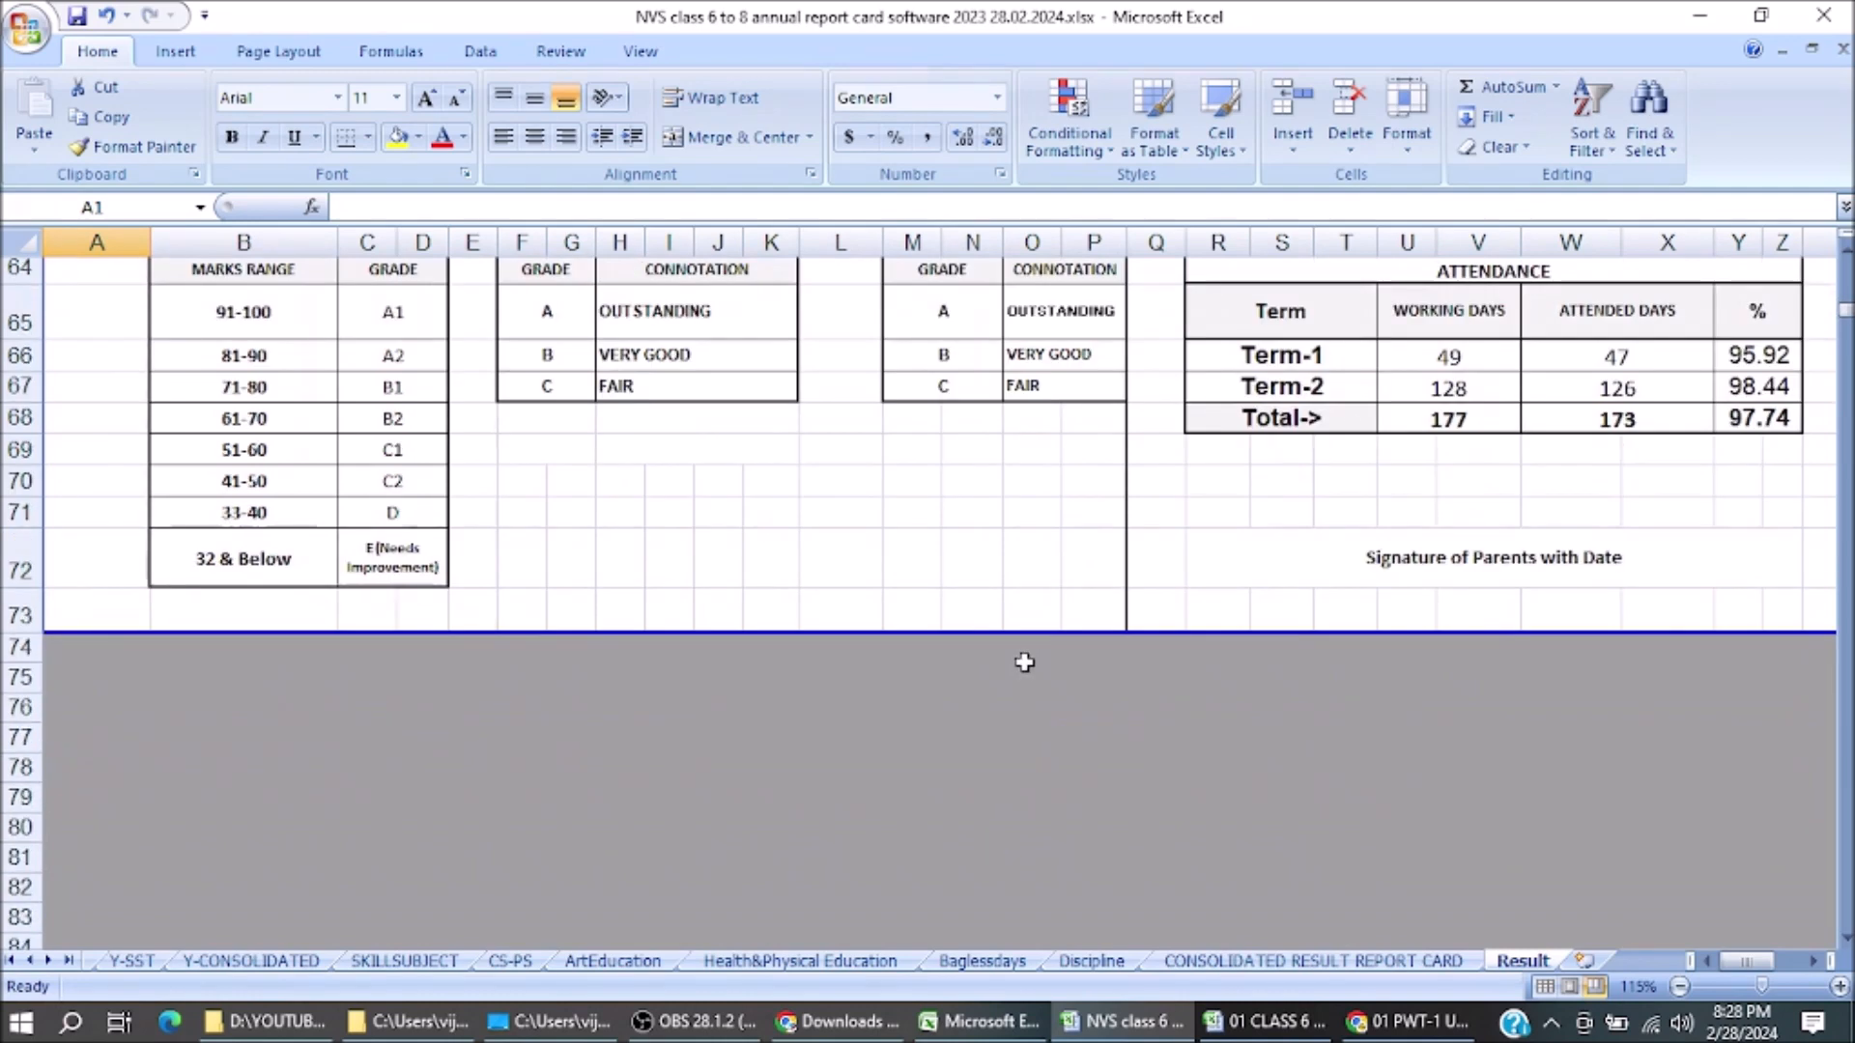
scroll(1024, 666, up, 1)
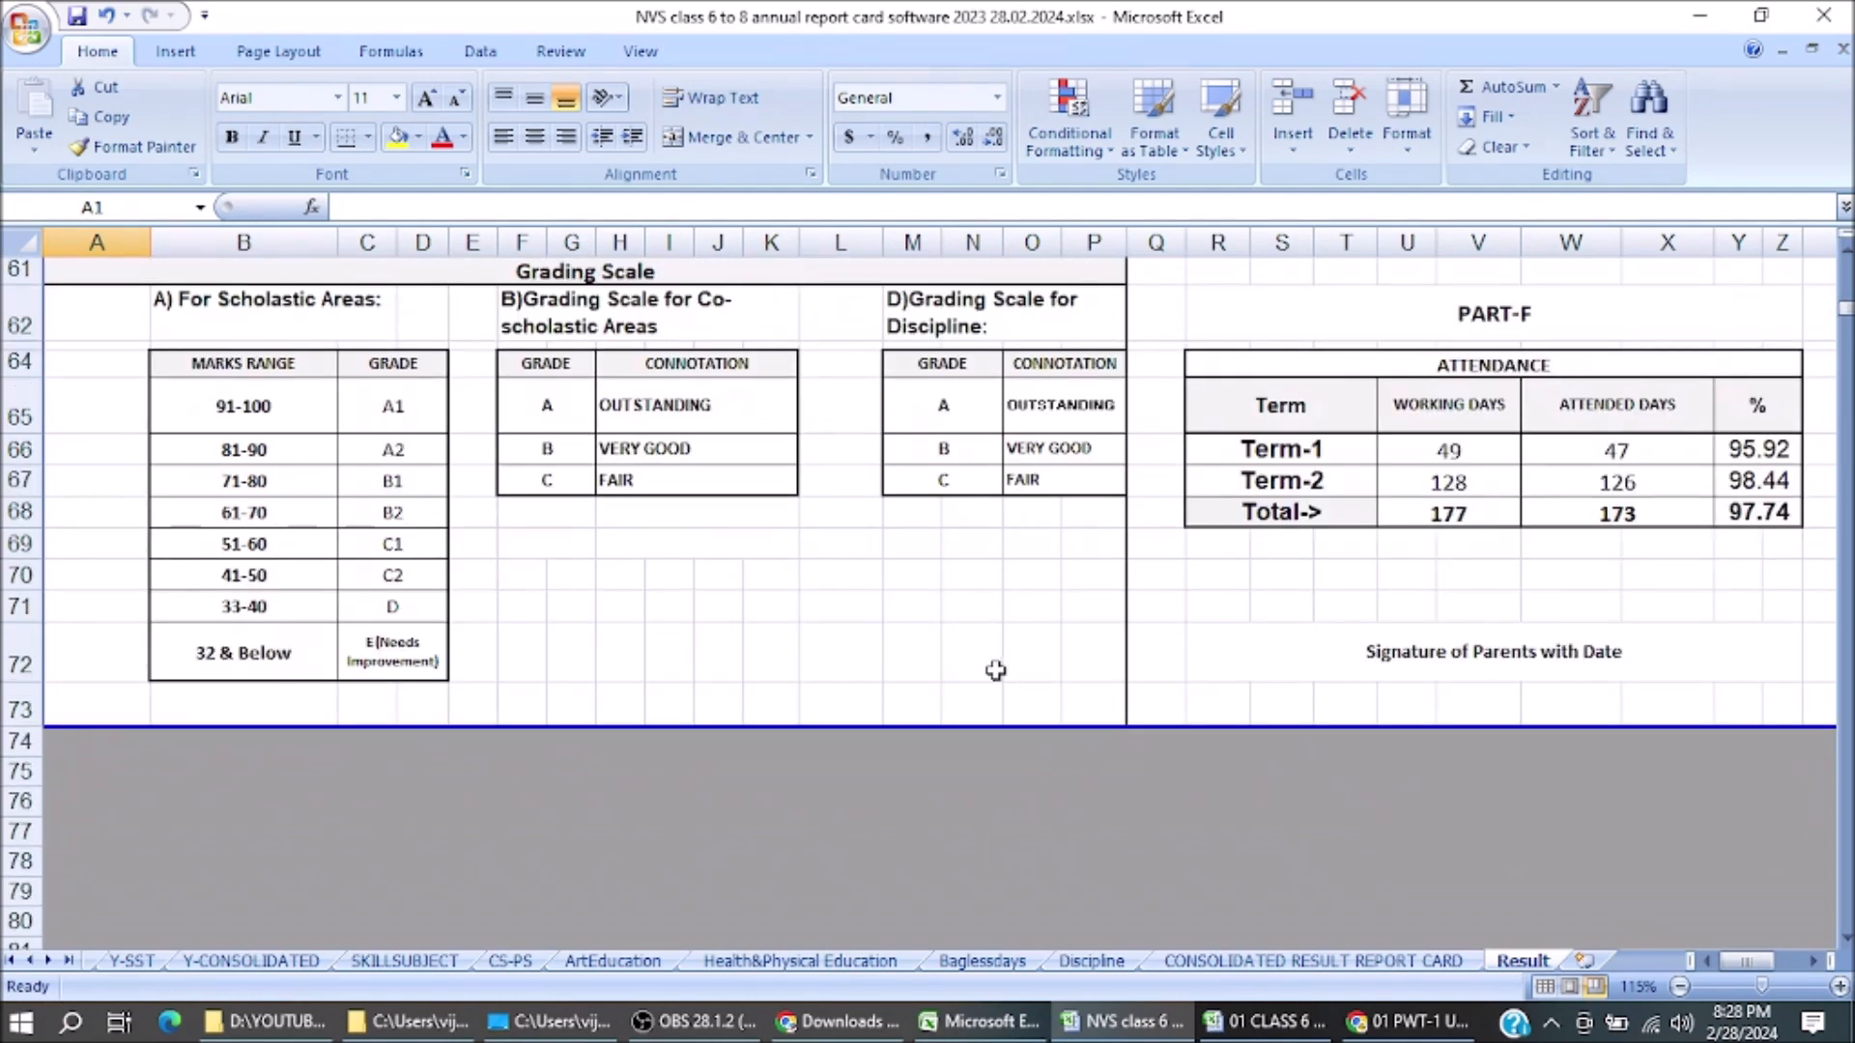
scroll(947, 629, up, 1)
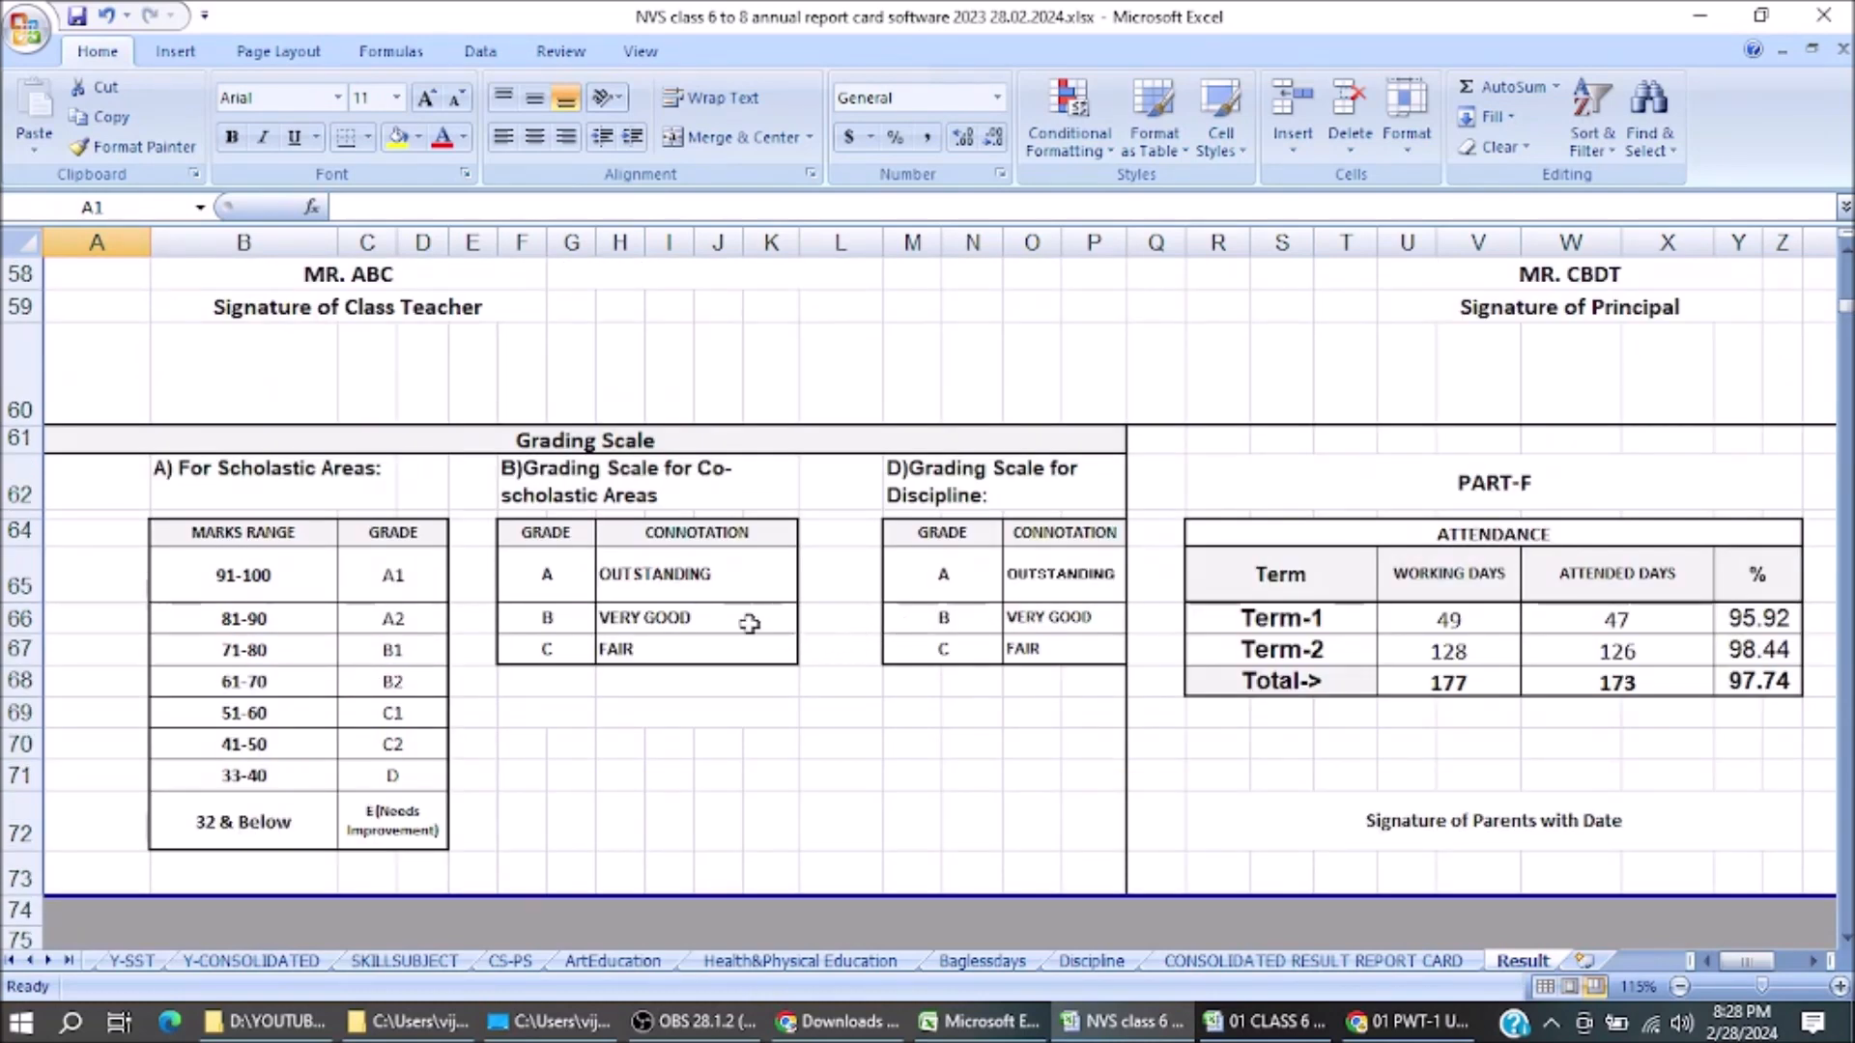
click(574, 575)
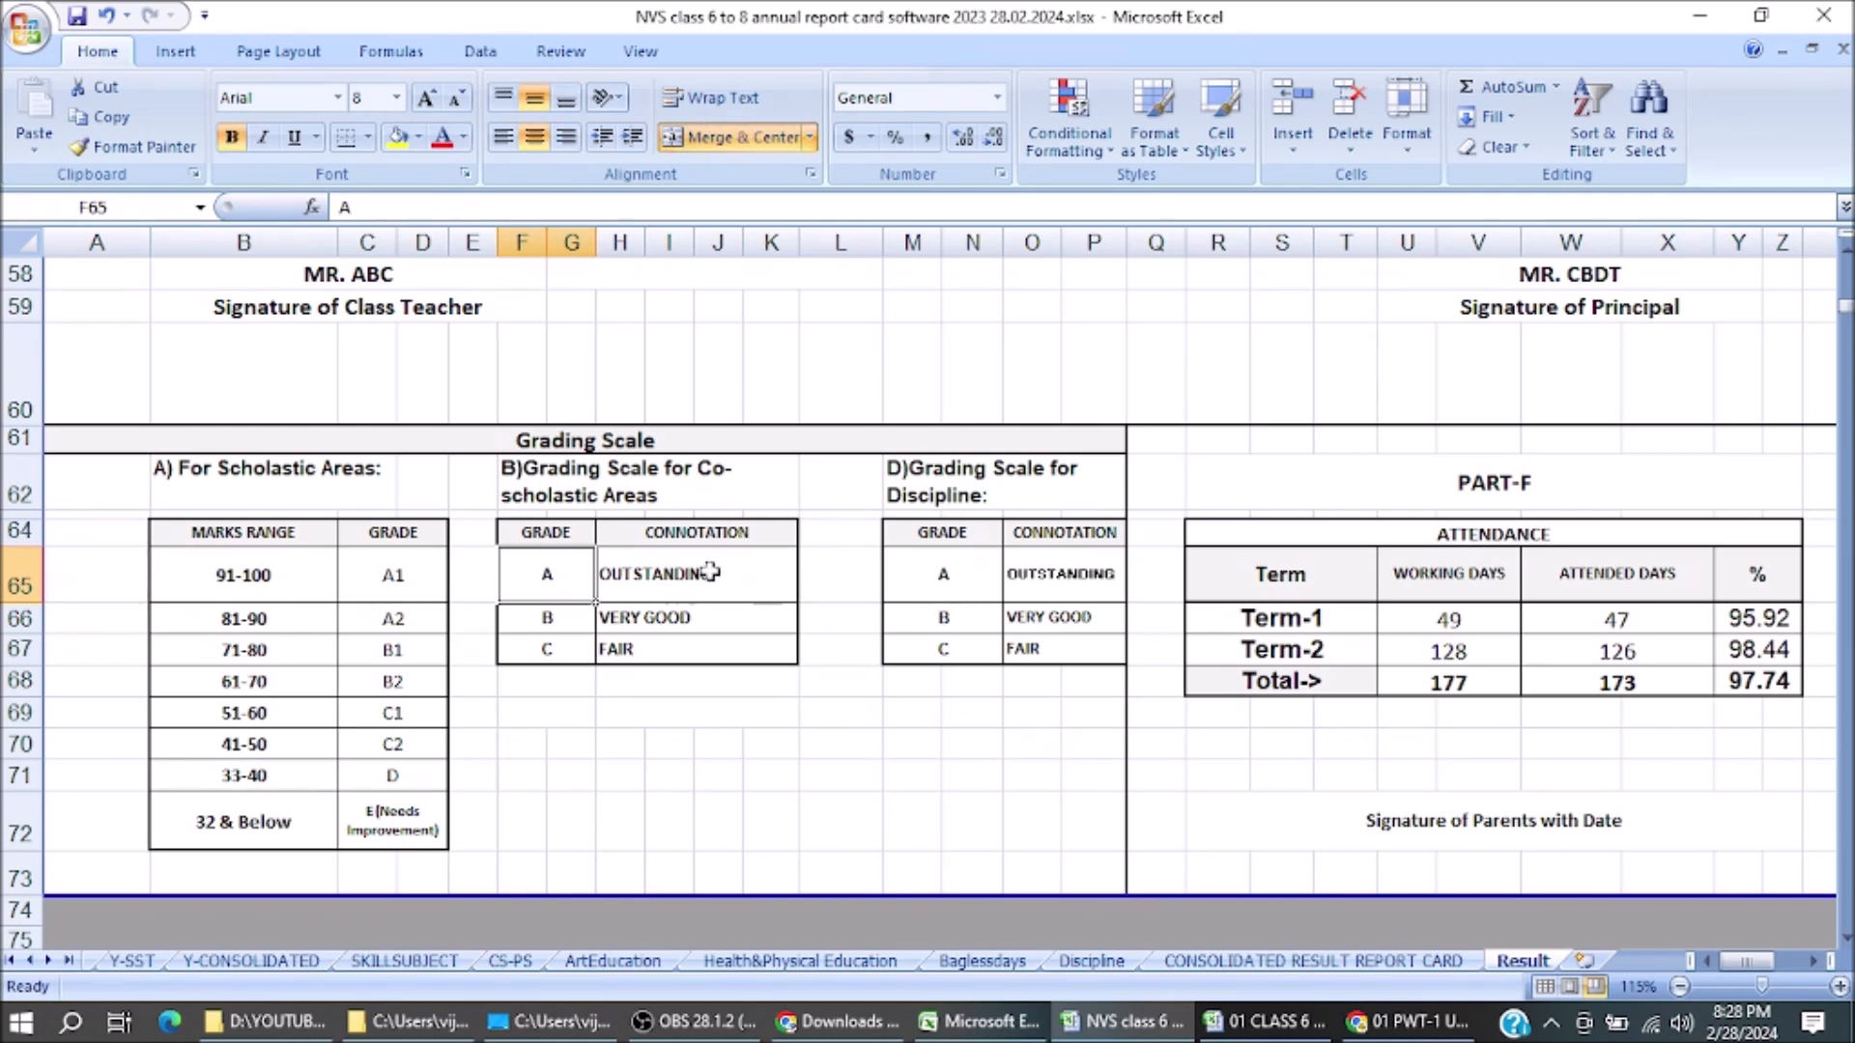
click(710, 572)
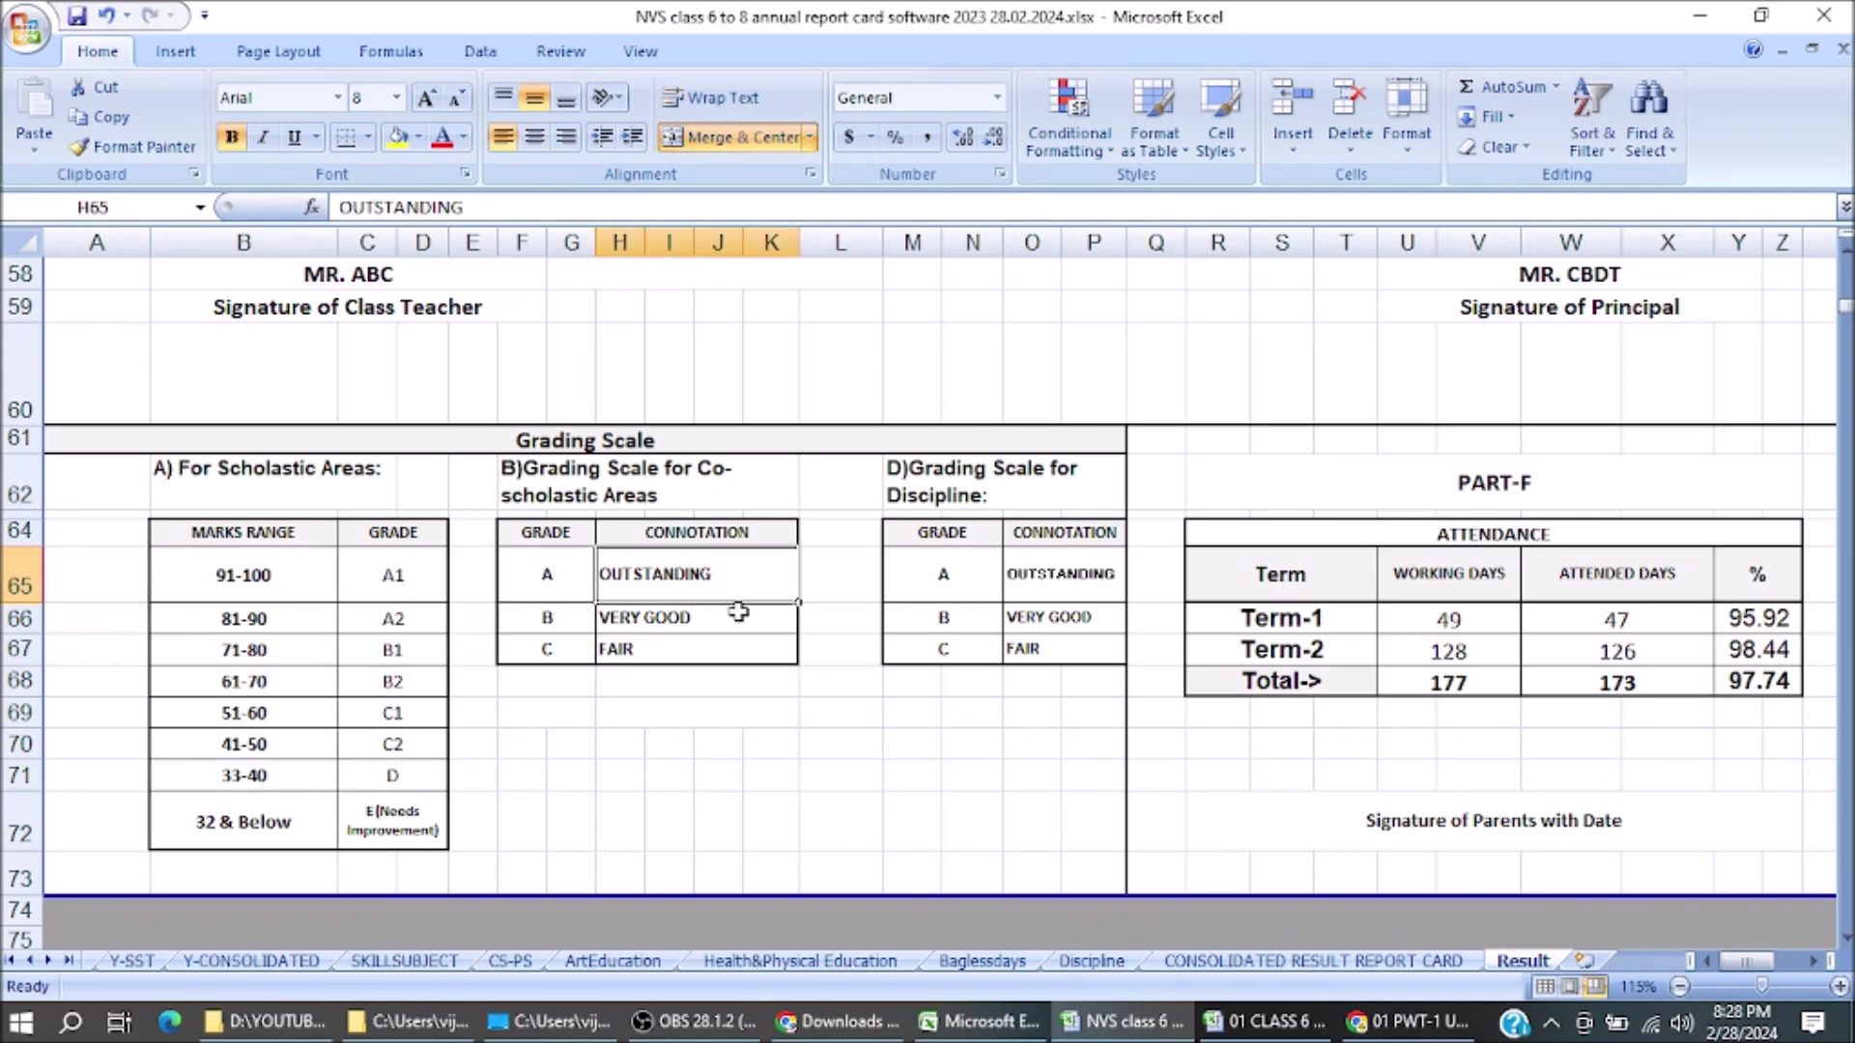
click(543, 621)
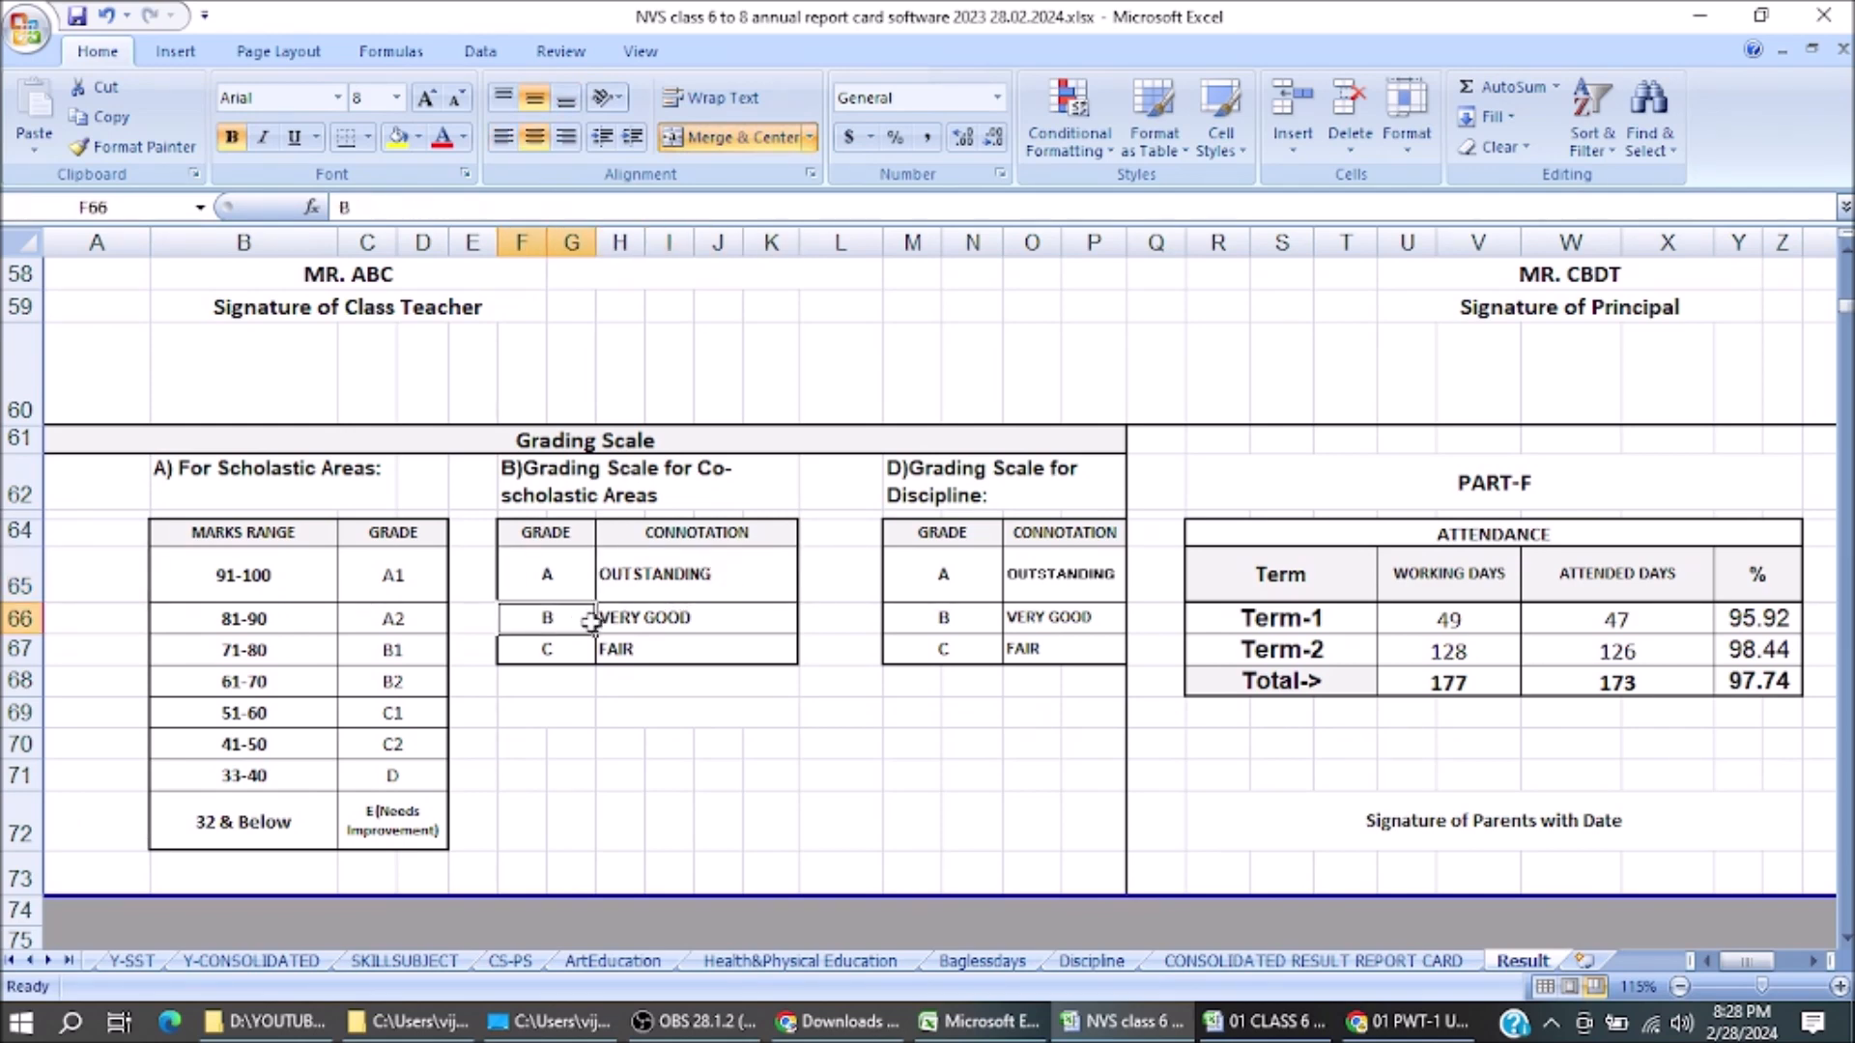
click(708, 624)
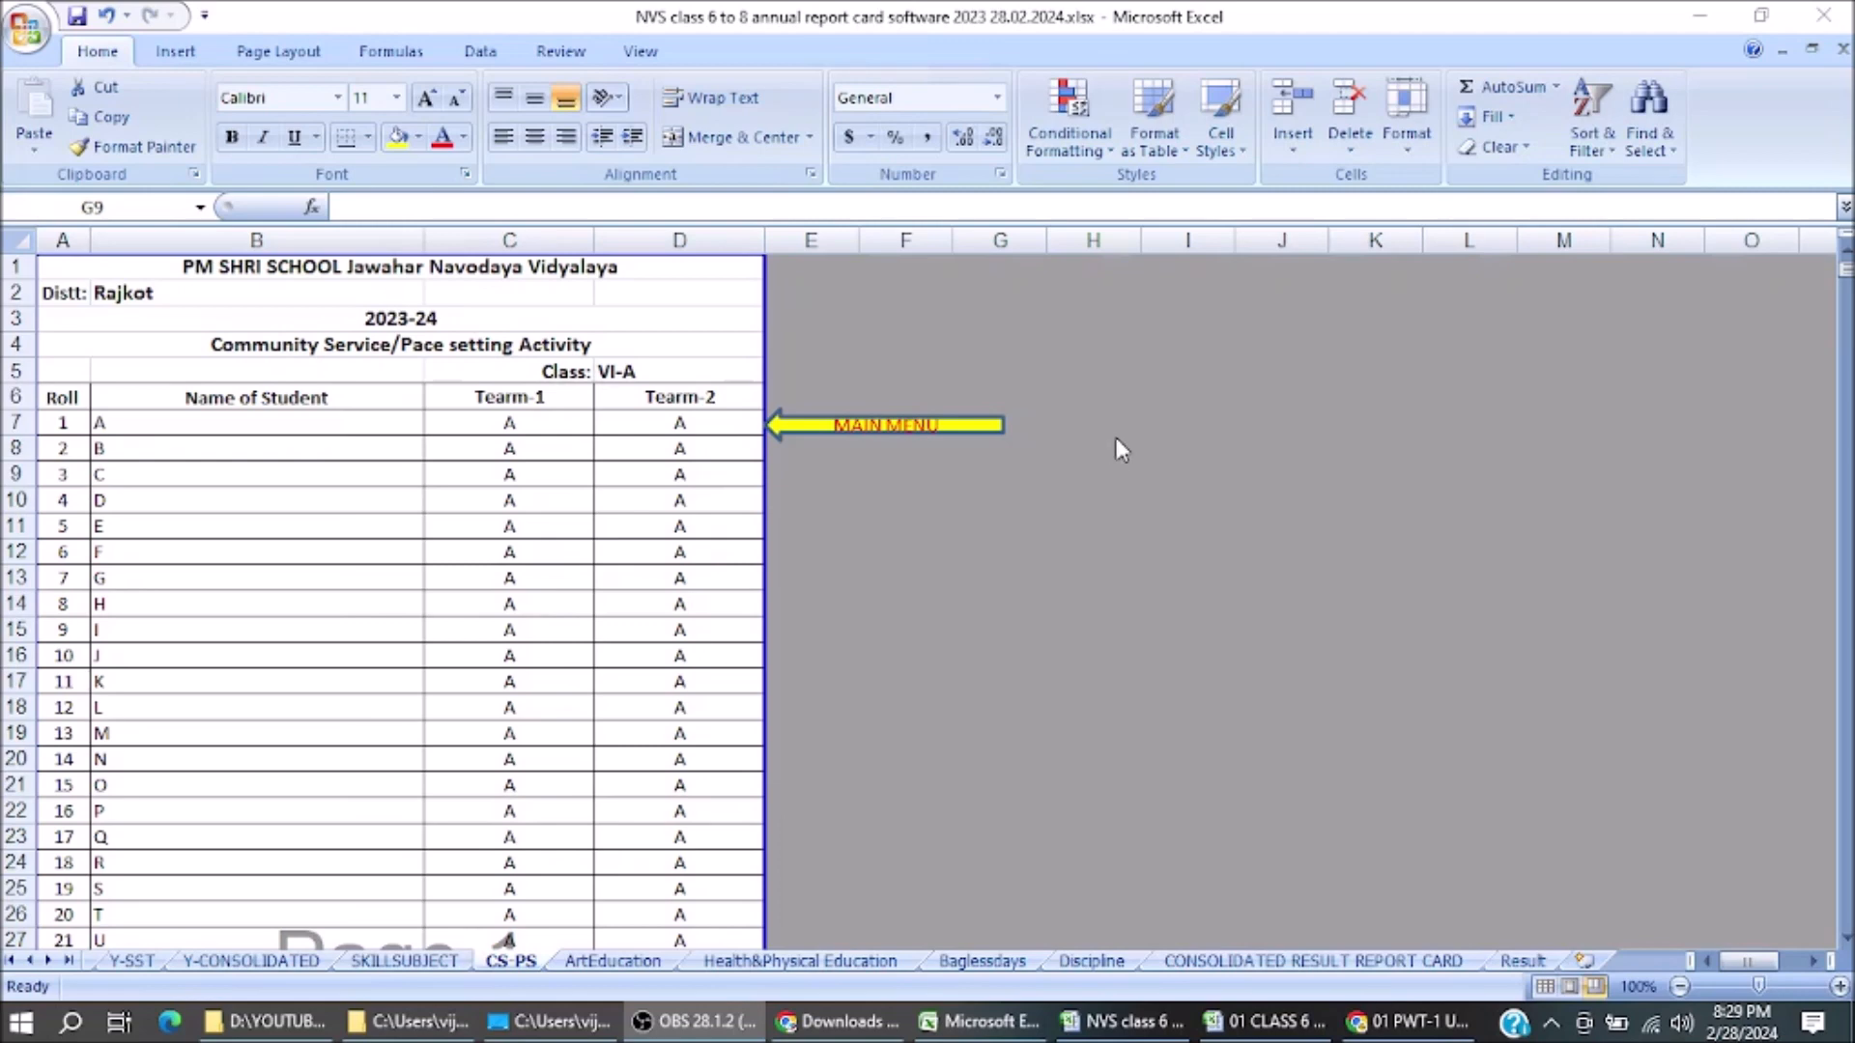
Review the Tearm-1 and Tearm-2 grade columns on the CS-PS and ArtEducation sheets
click(546, 398)
click(729, 396)
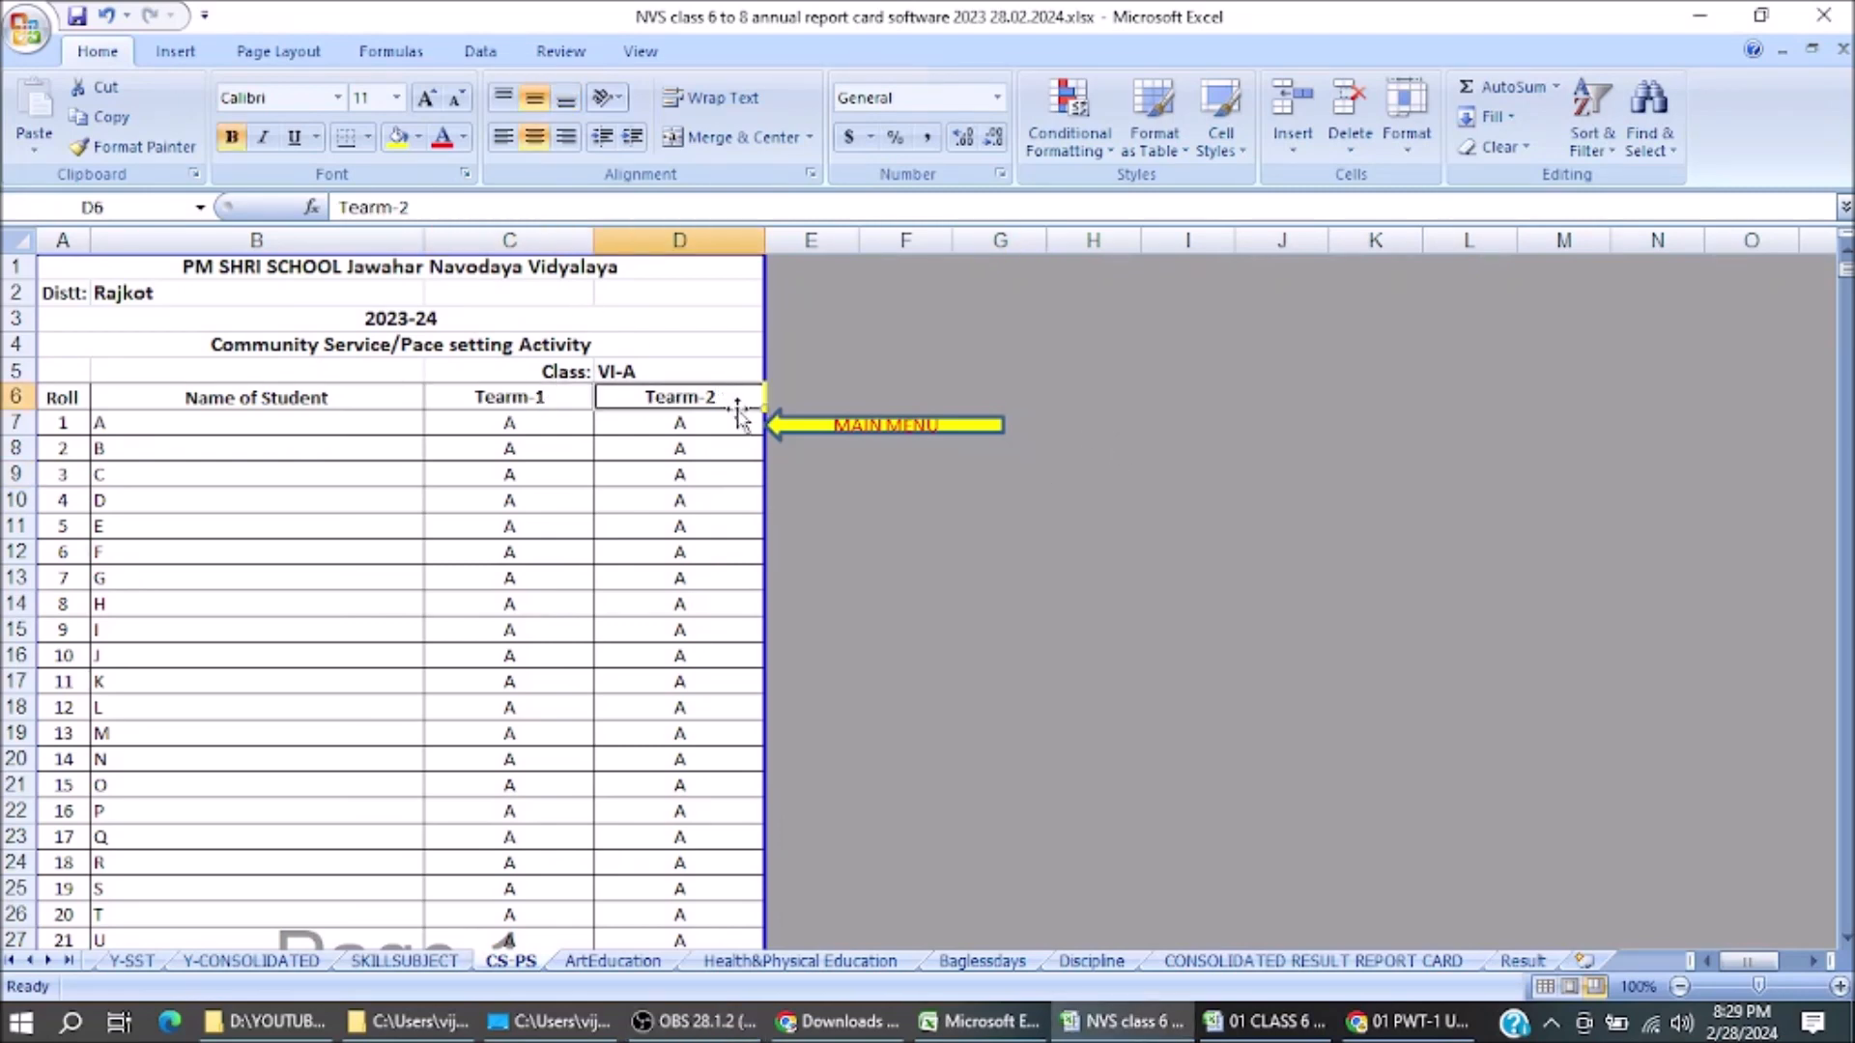
click(606, 962)
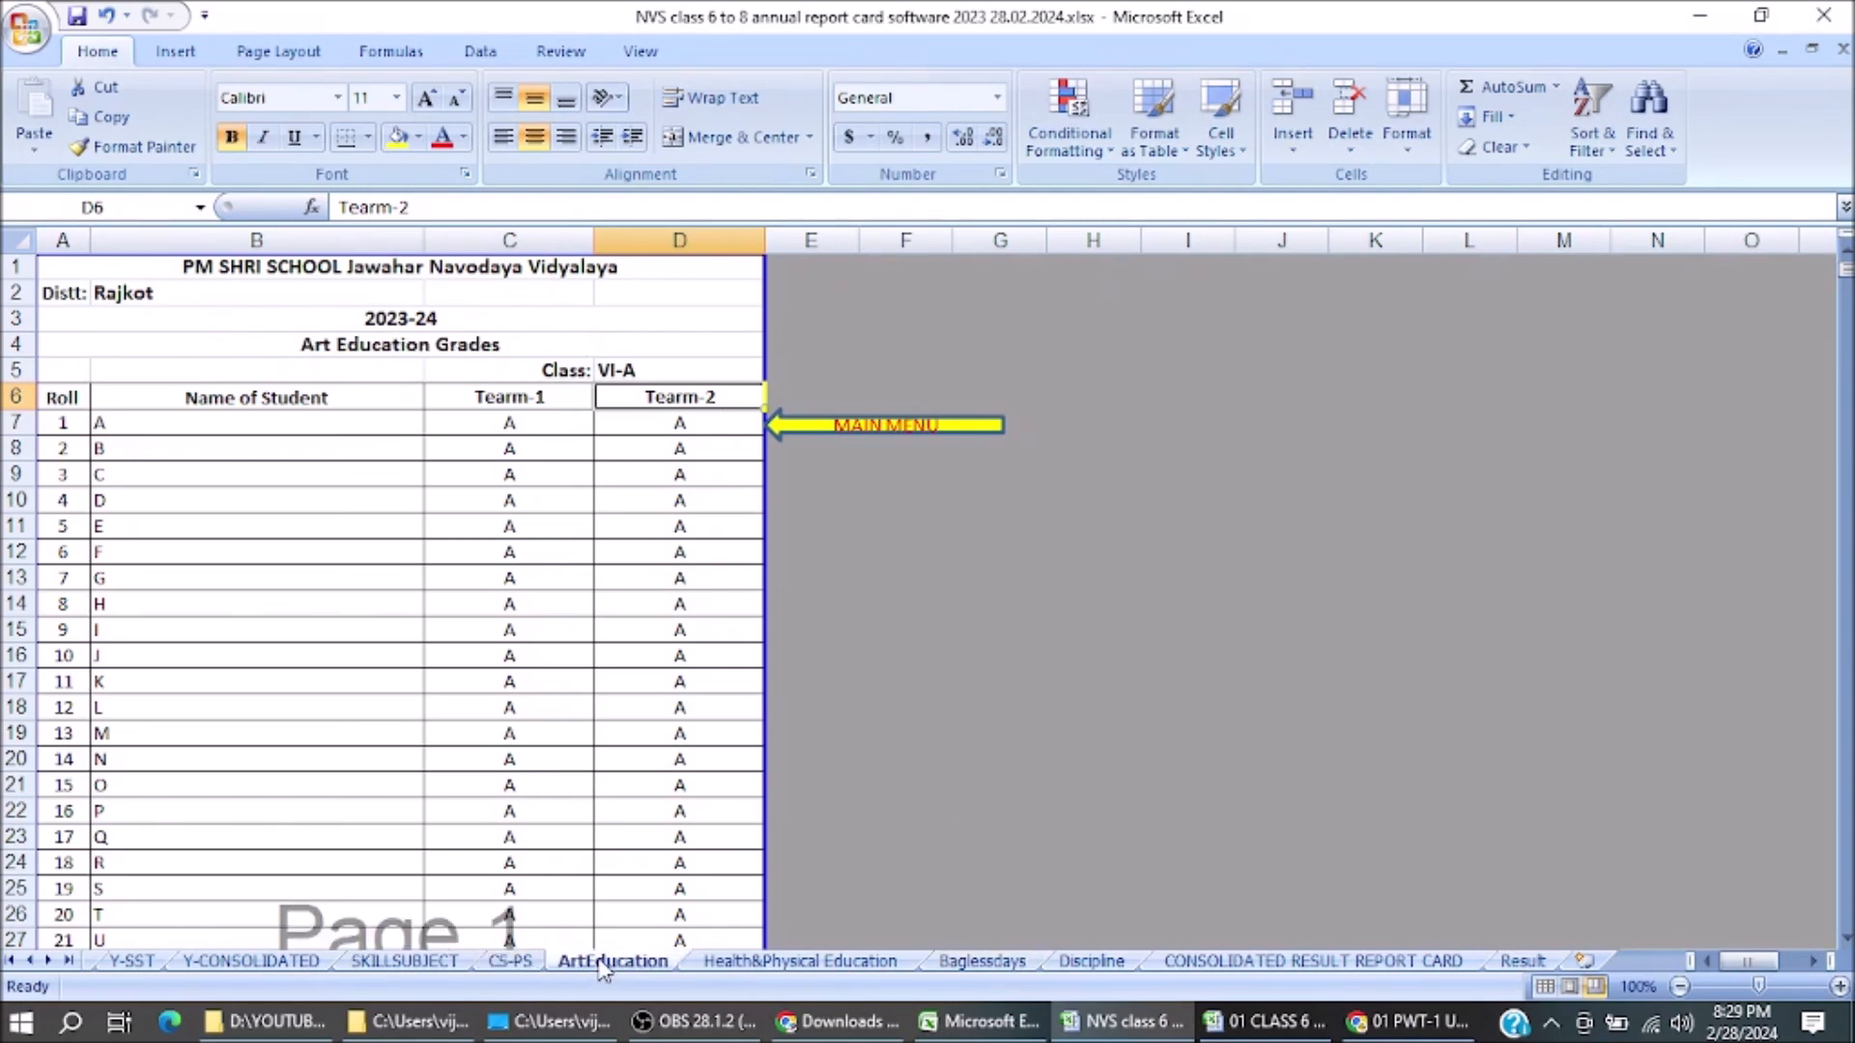
click(532, 398)
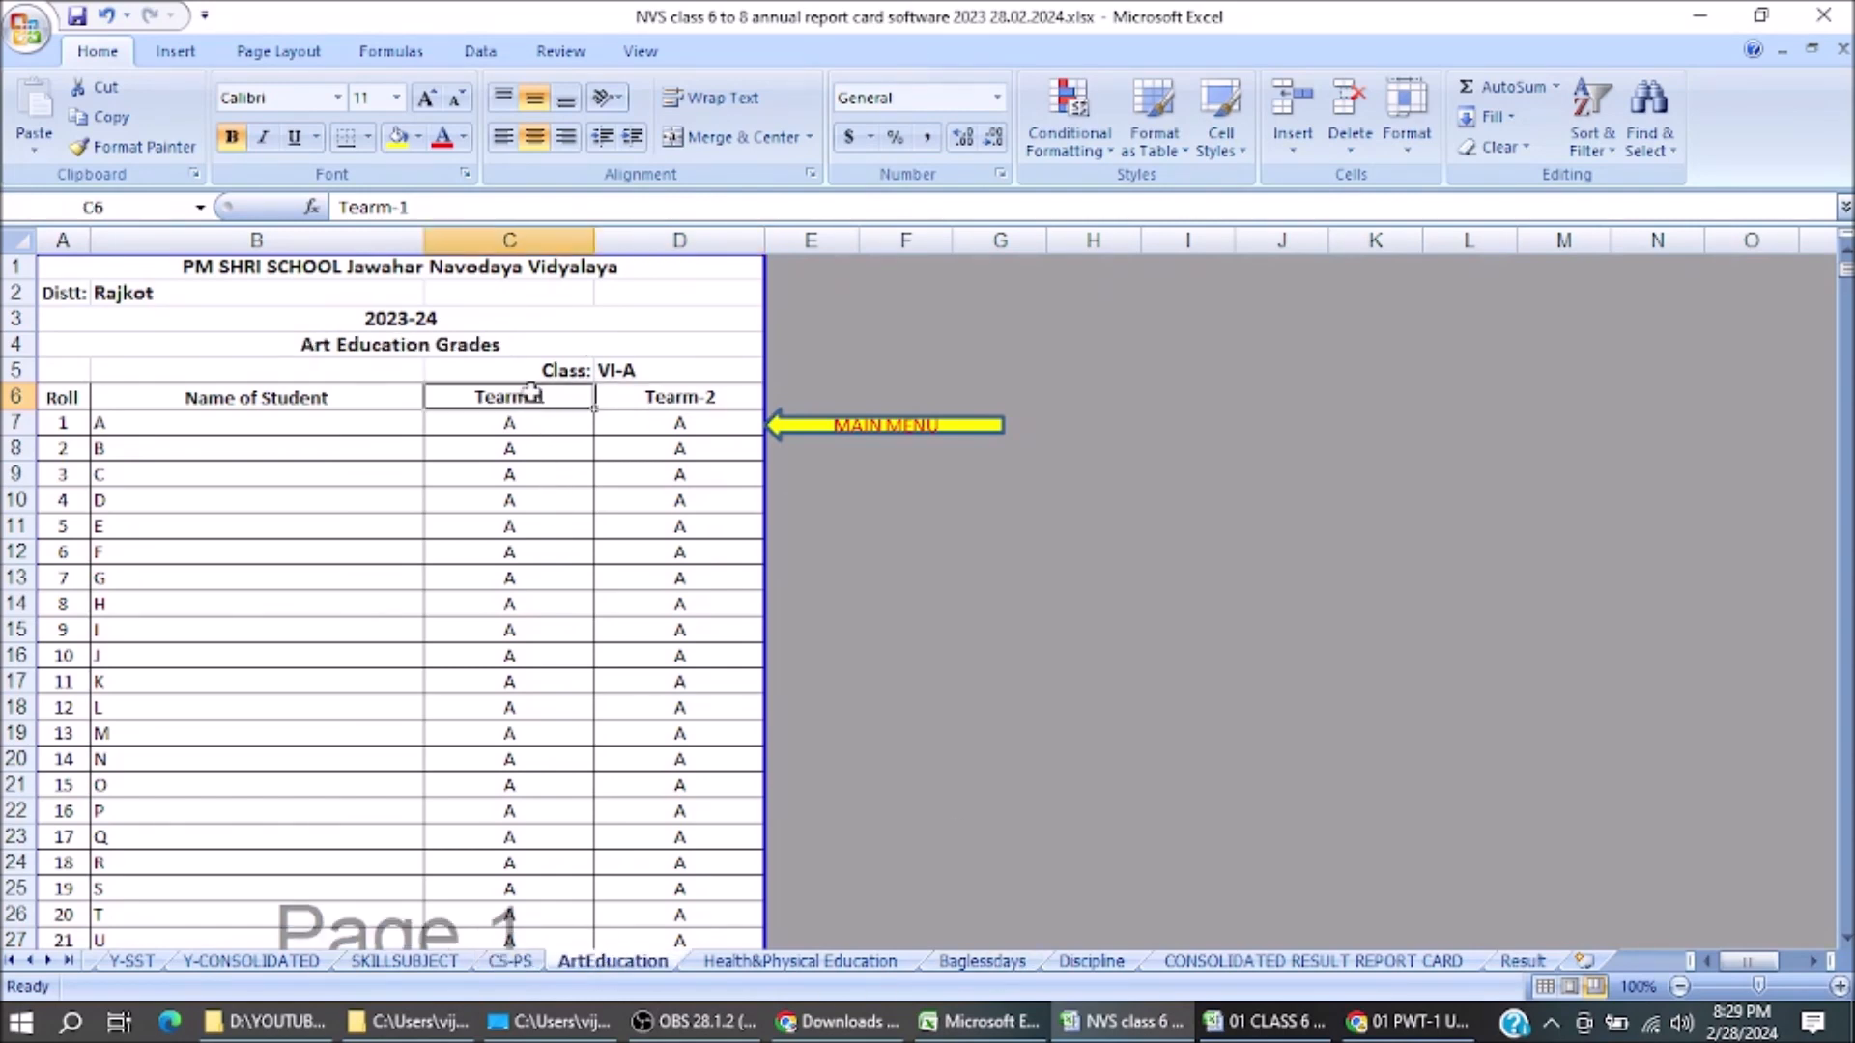
click(667, 396)
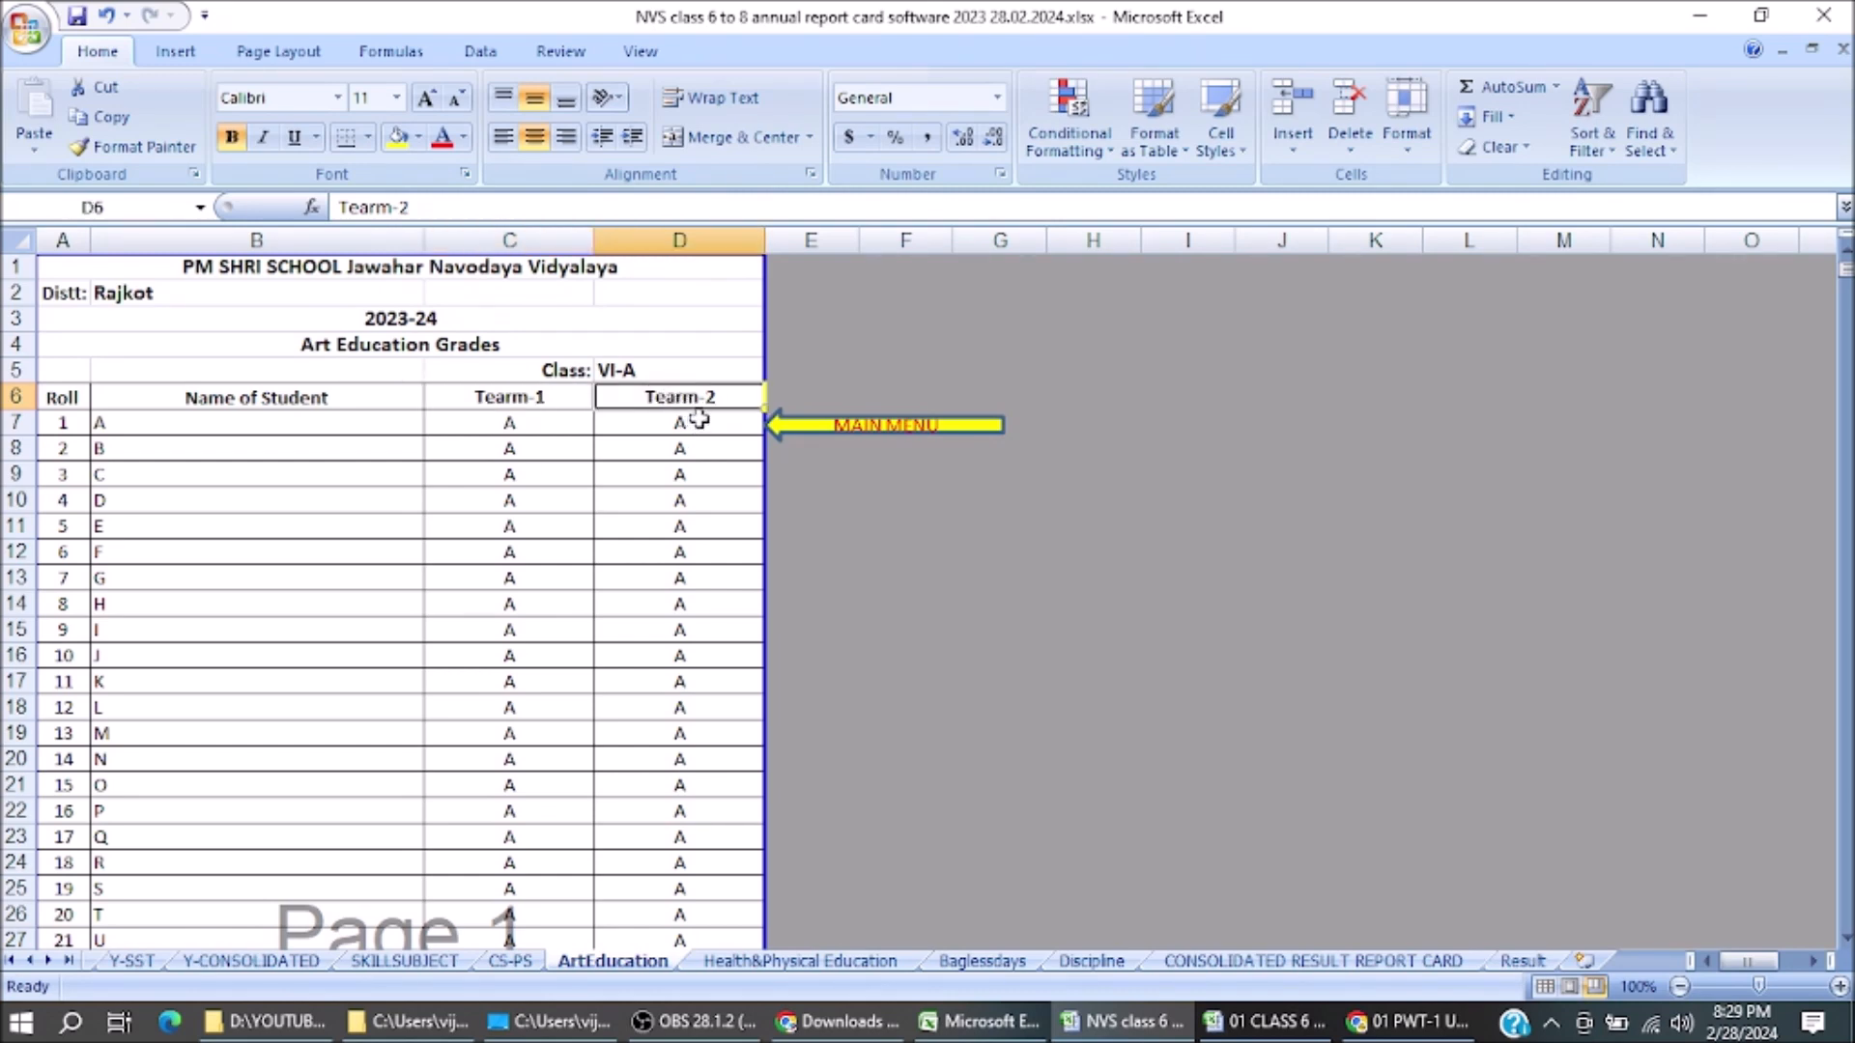
click(694, 423)
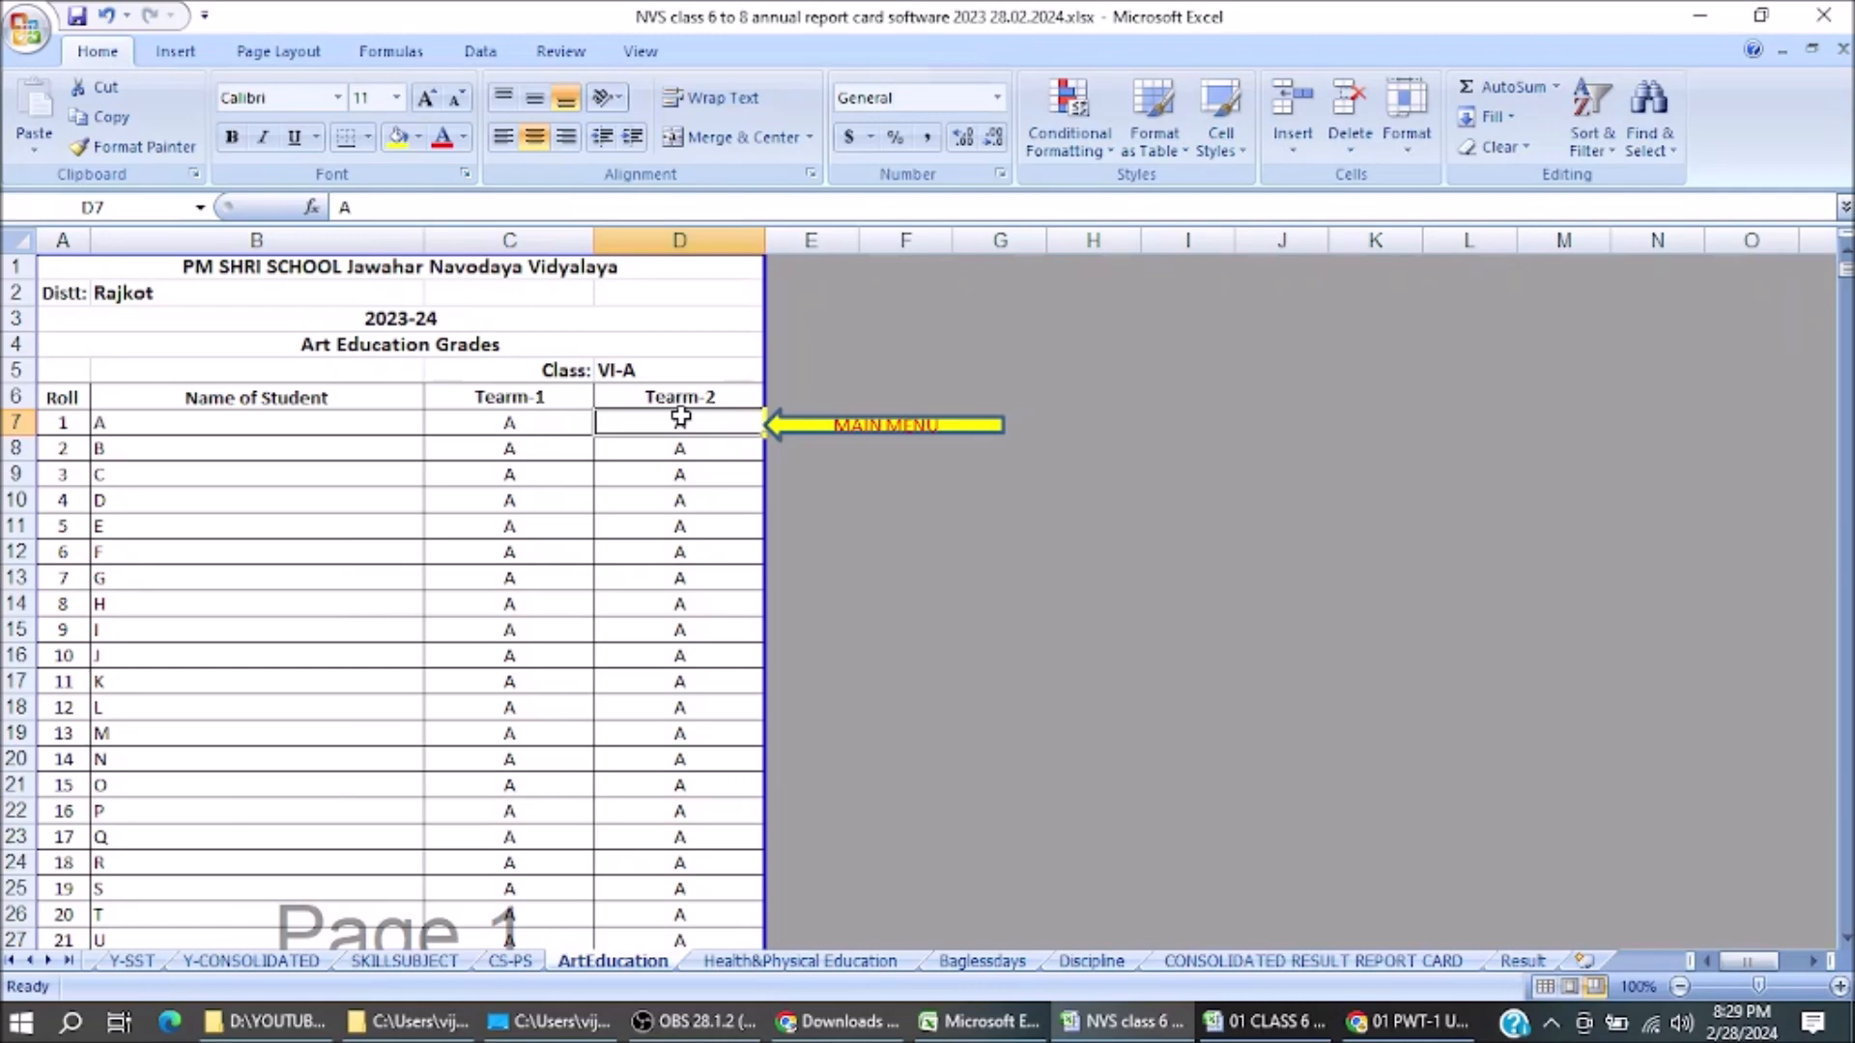
Open the Health&Physical Education sheet and check its Tearm-1 and Tearm-2 grade columns
click(828, 963)
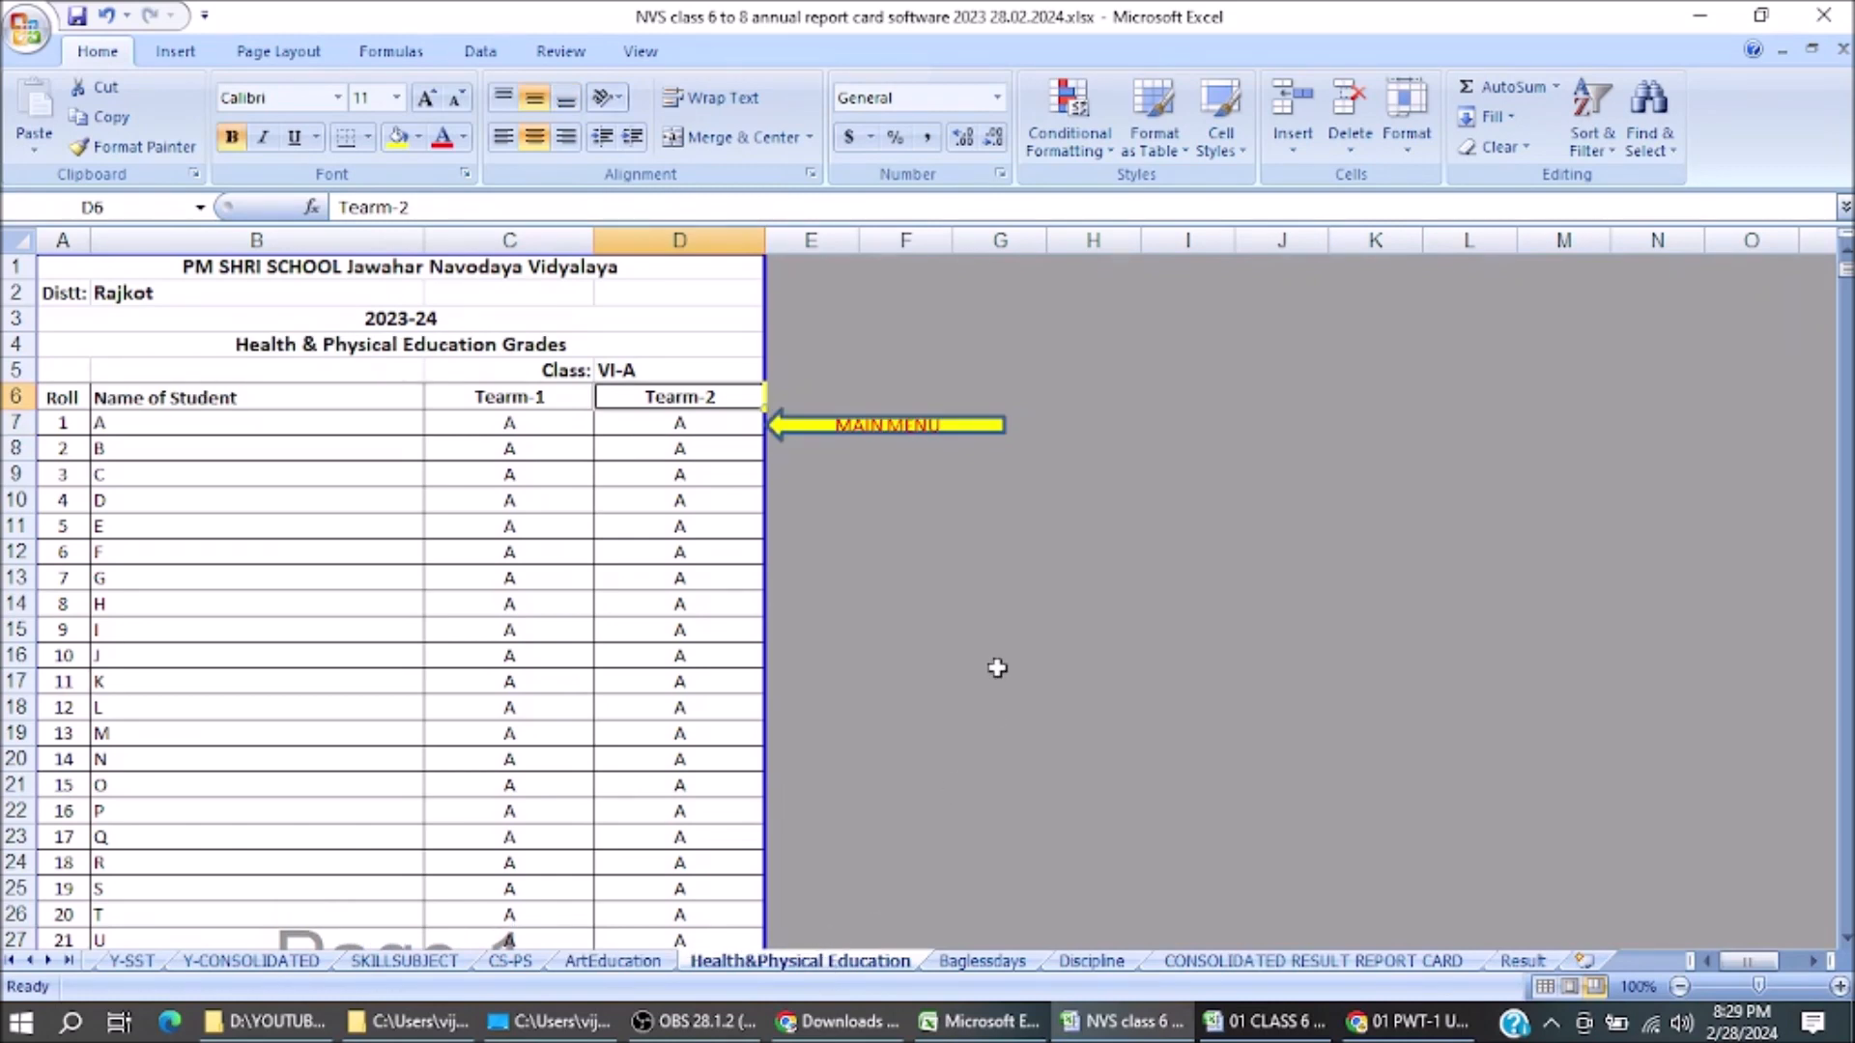
click(549, 397)
click(661, 399)
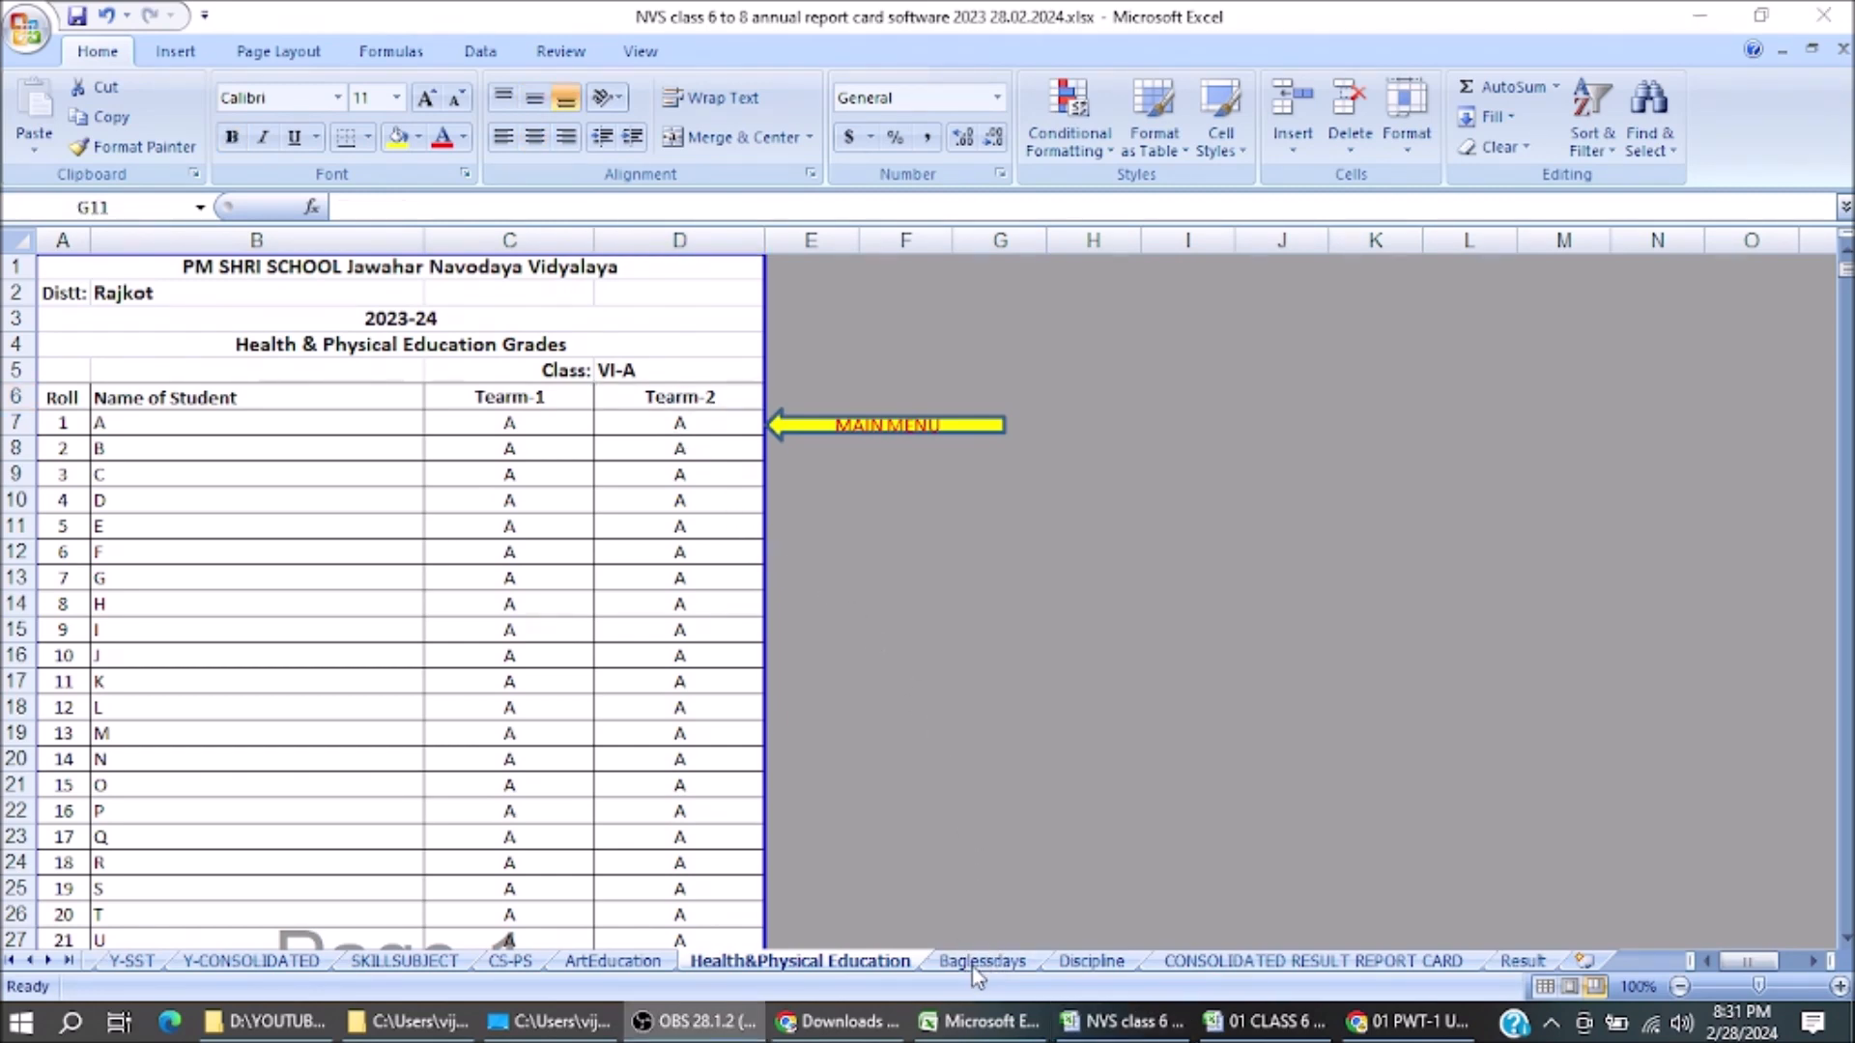
Check the vacation and school columns on the Baglessdays sheet and the TERM-1 and TERM-2 columns on the Discipline sheet
click(978, 963)
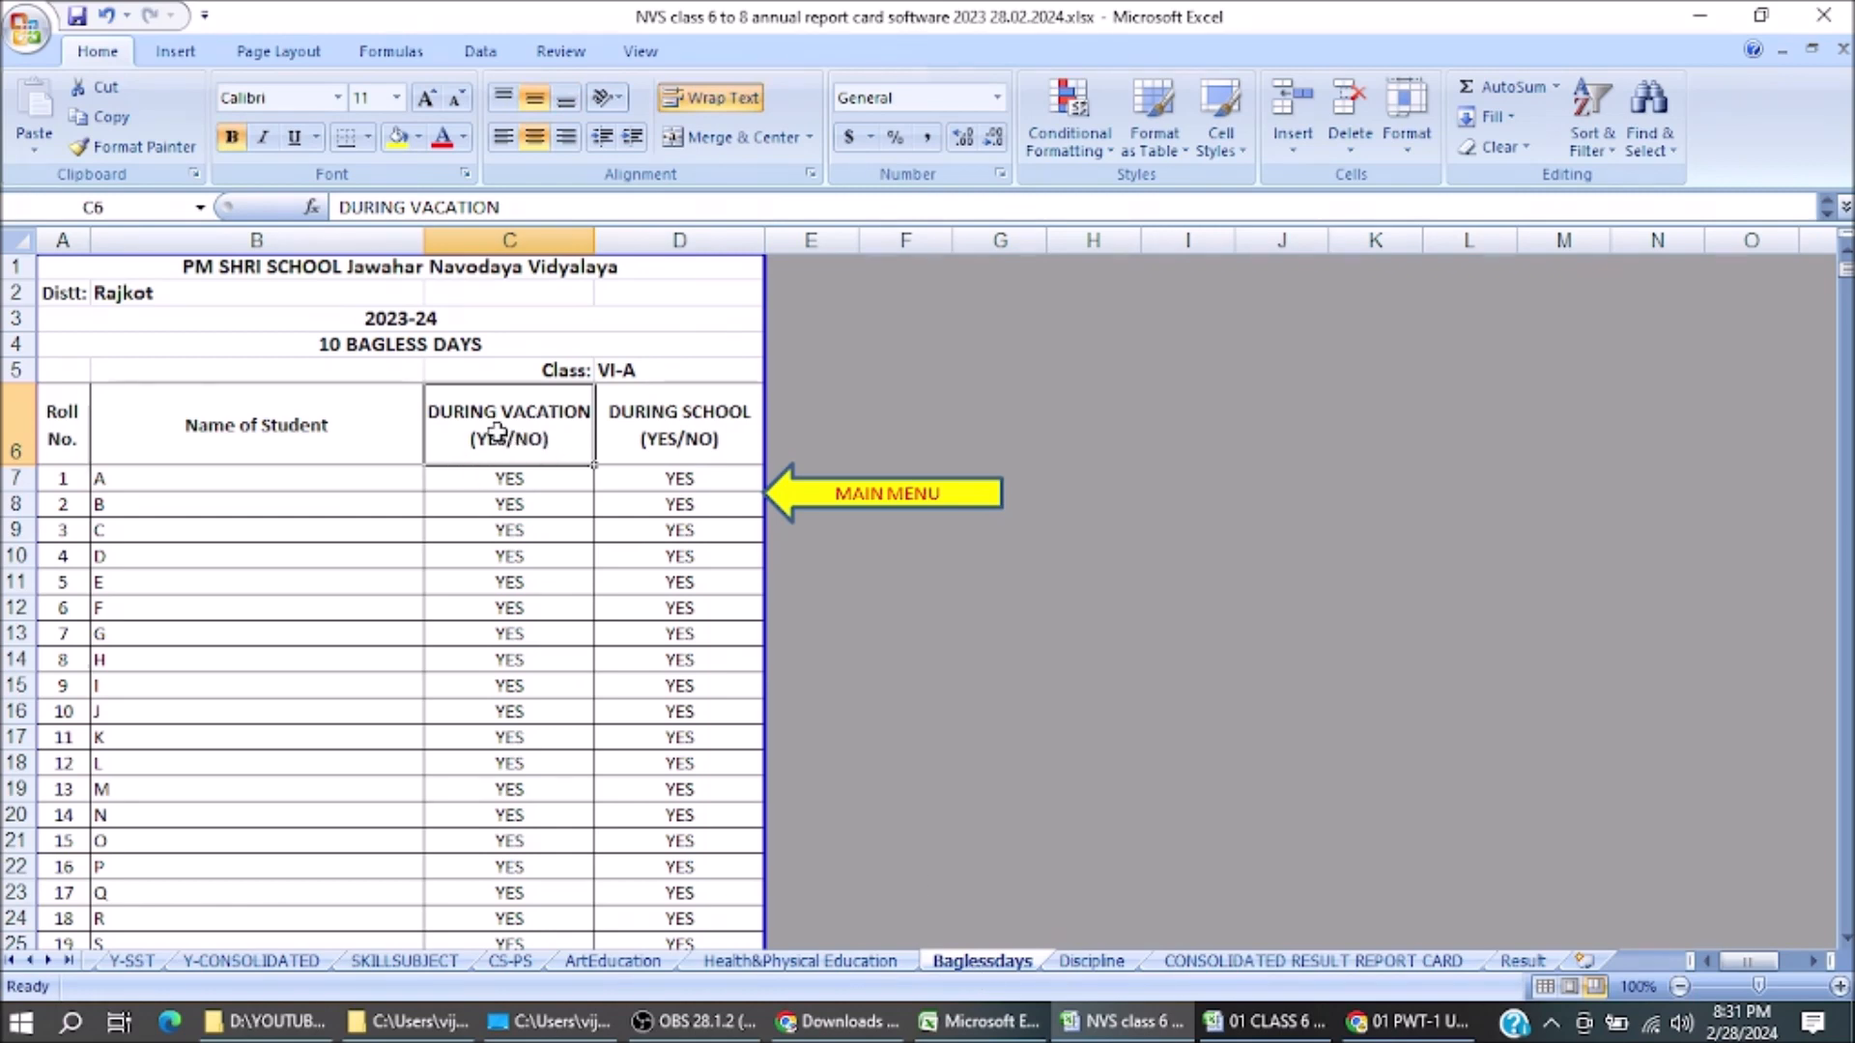
click(641, 432)
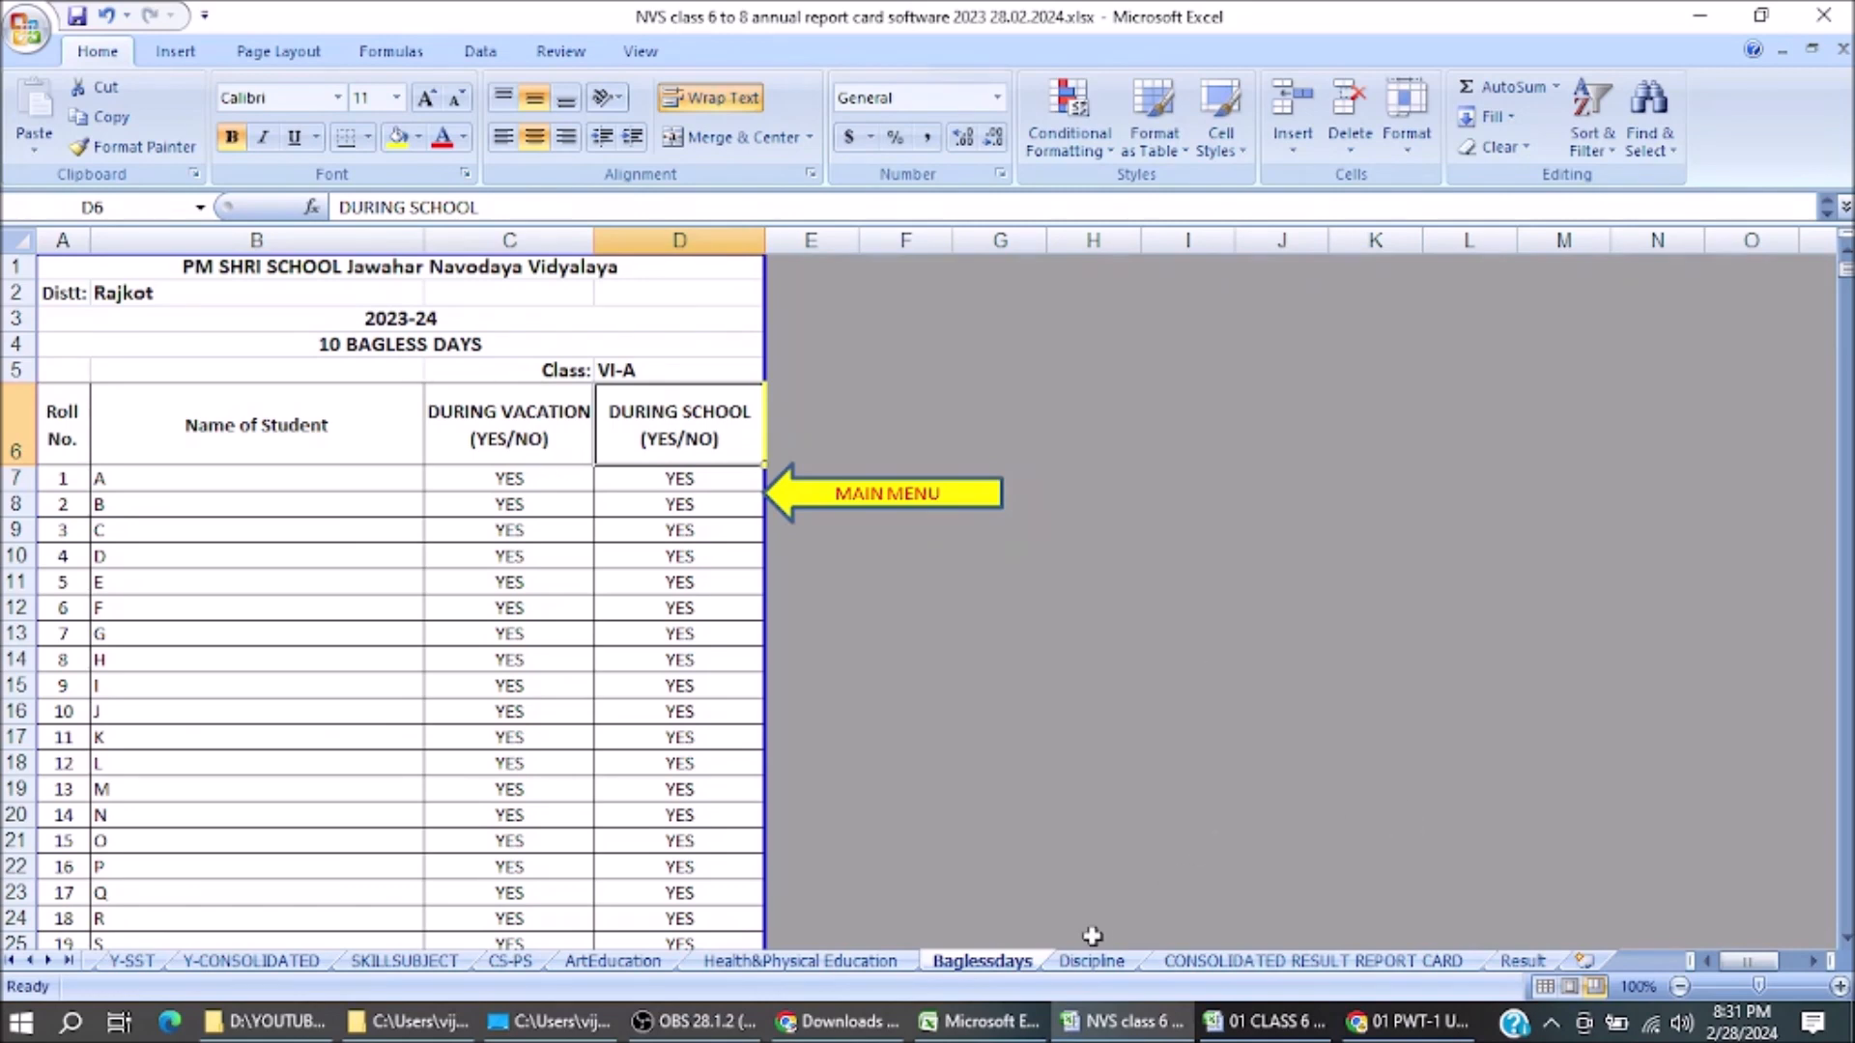
click(1098, 965)
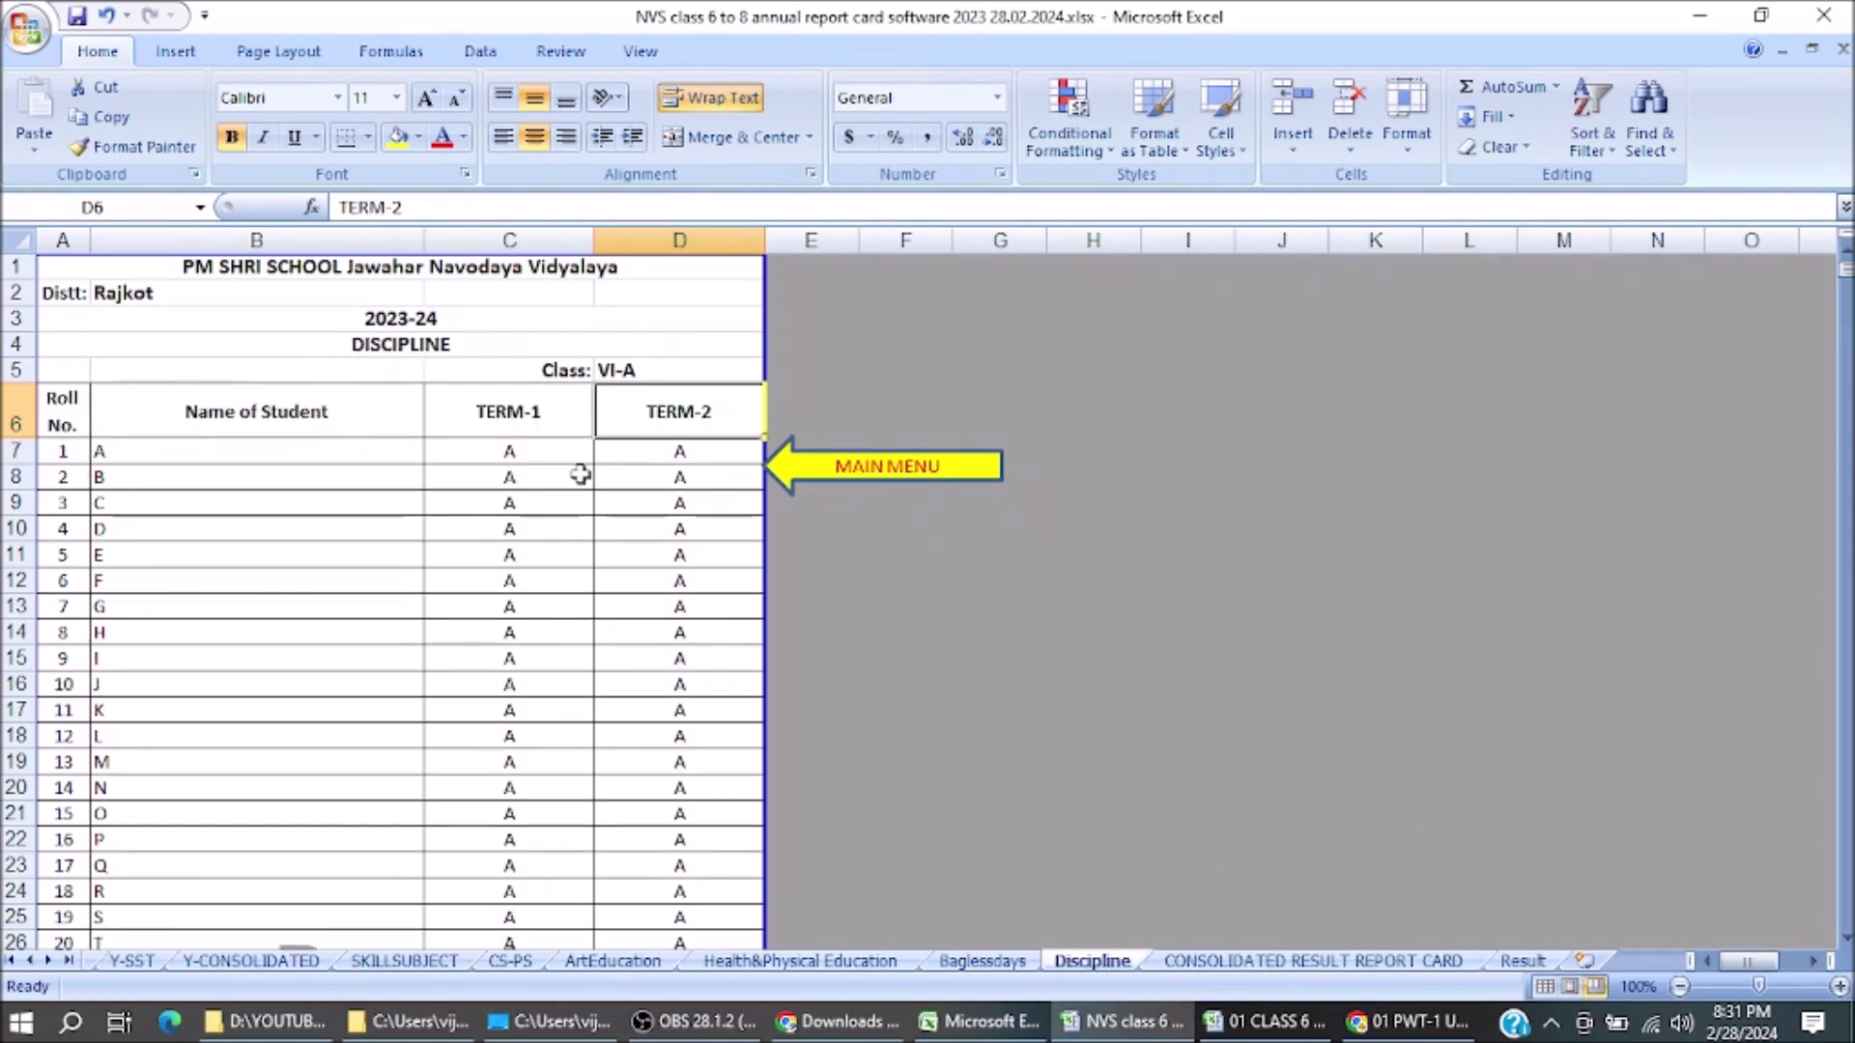
click(527, 412)
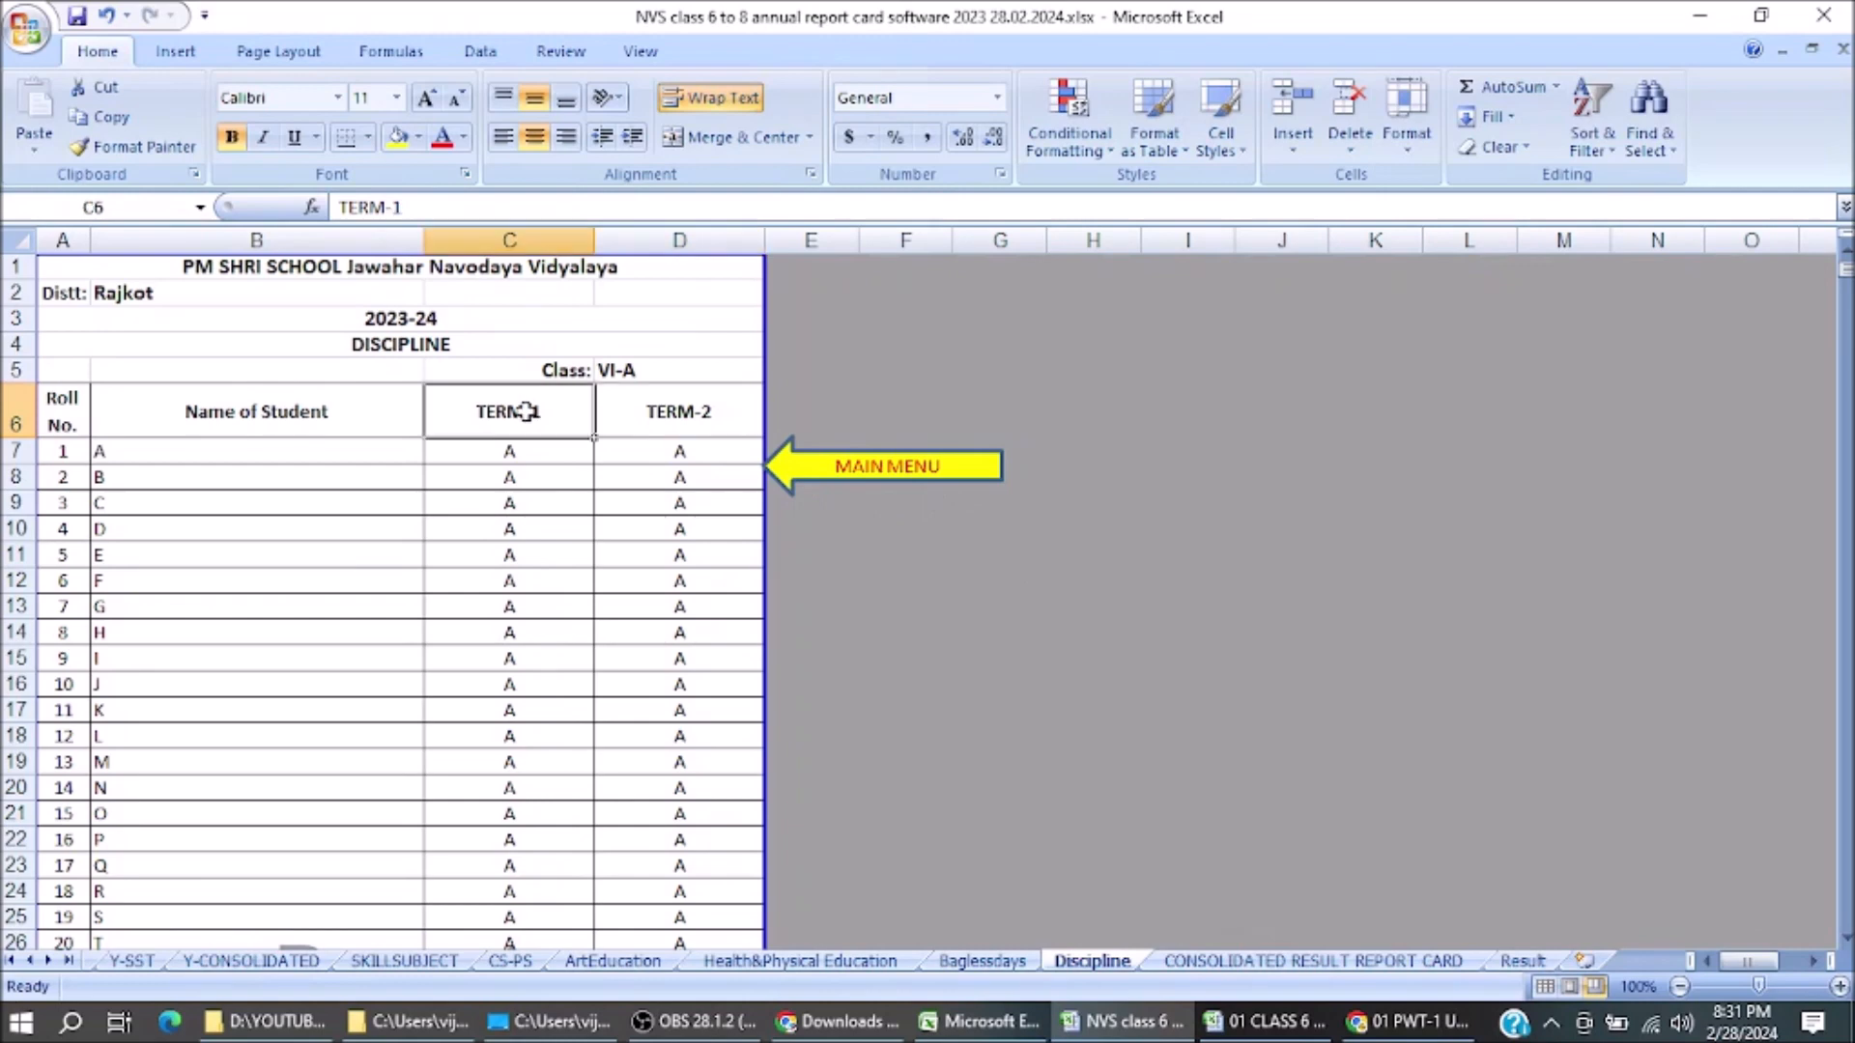
click(654, 418)
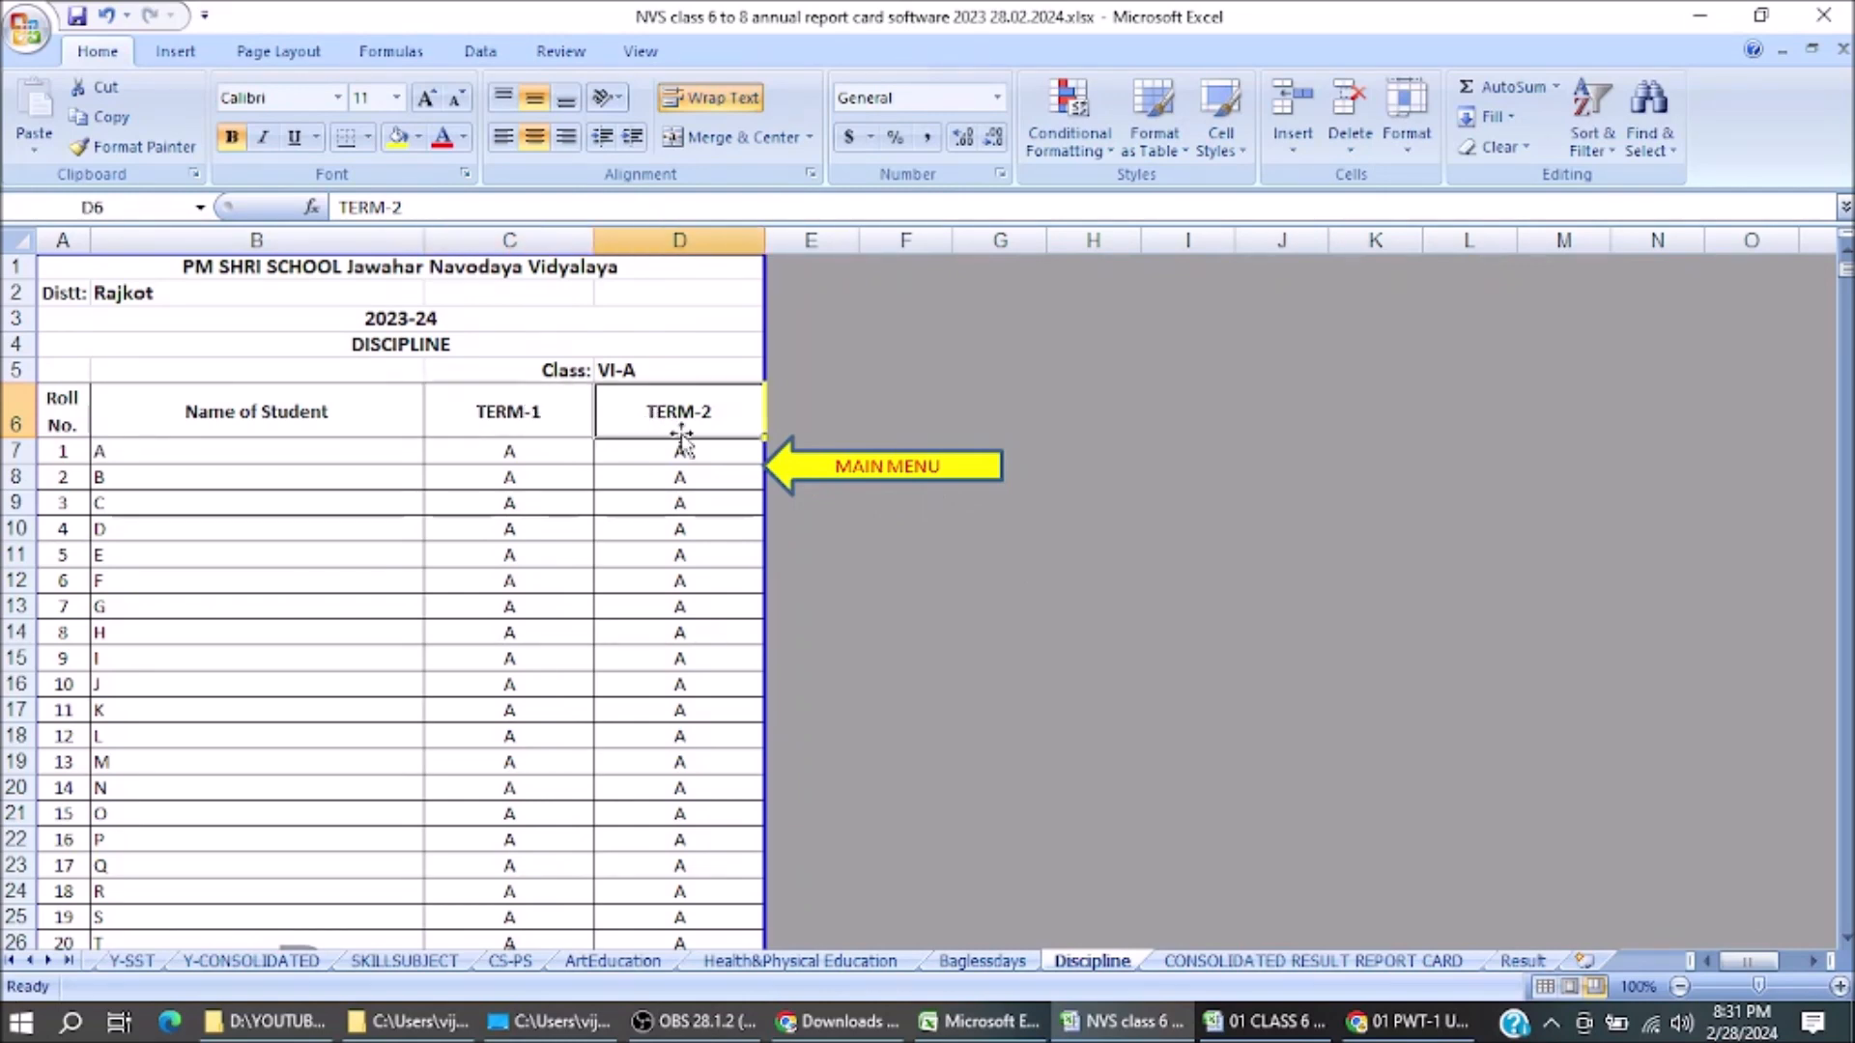
Examine the CONSOLIDATED RESULT REPORT CARD sheet from the first subject through the co-scholastic columns to the linked Skill Subject cell EZ11
click(1267, 961)
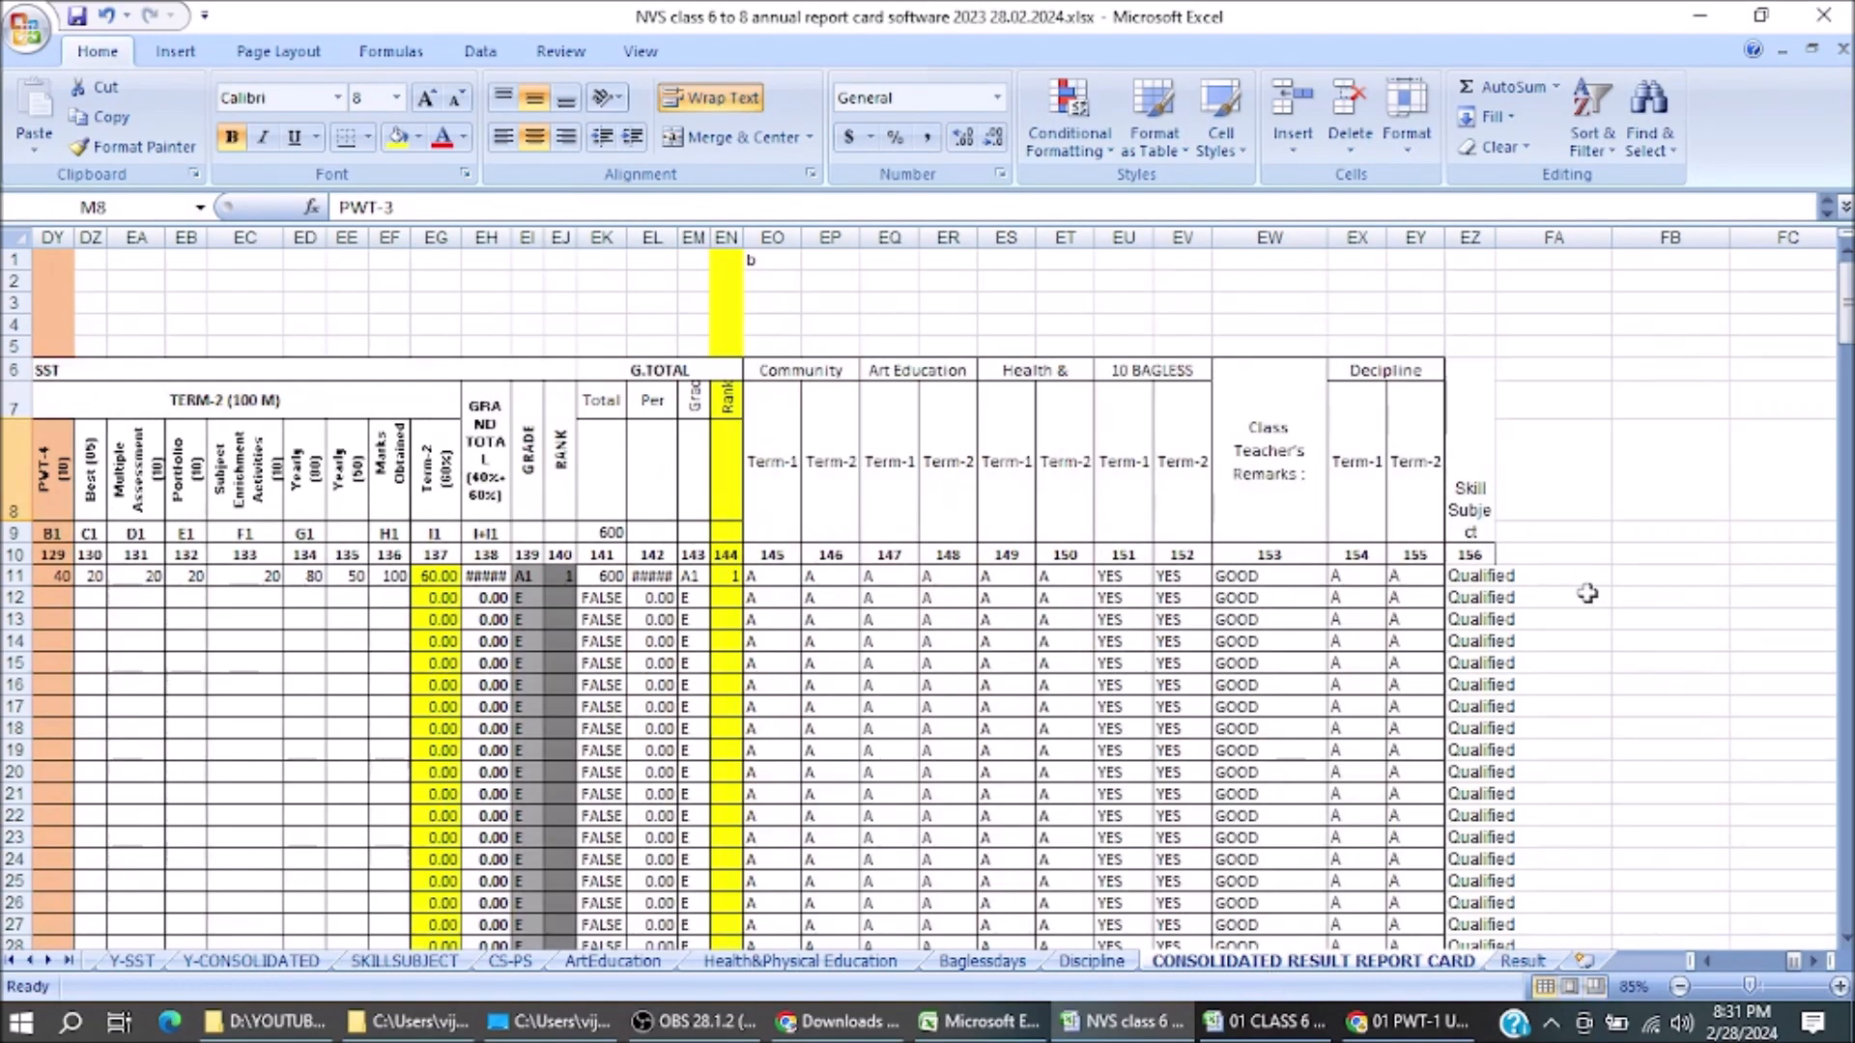
click(1476, 553)
key(Home)
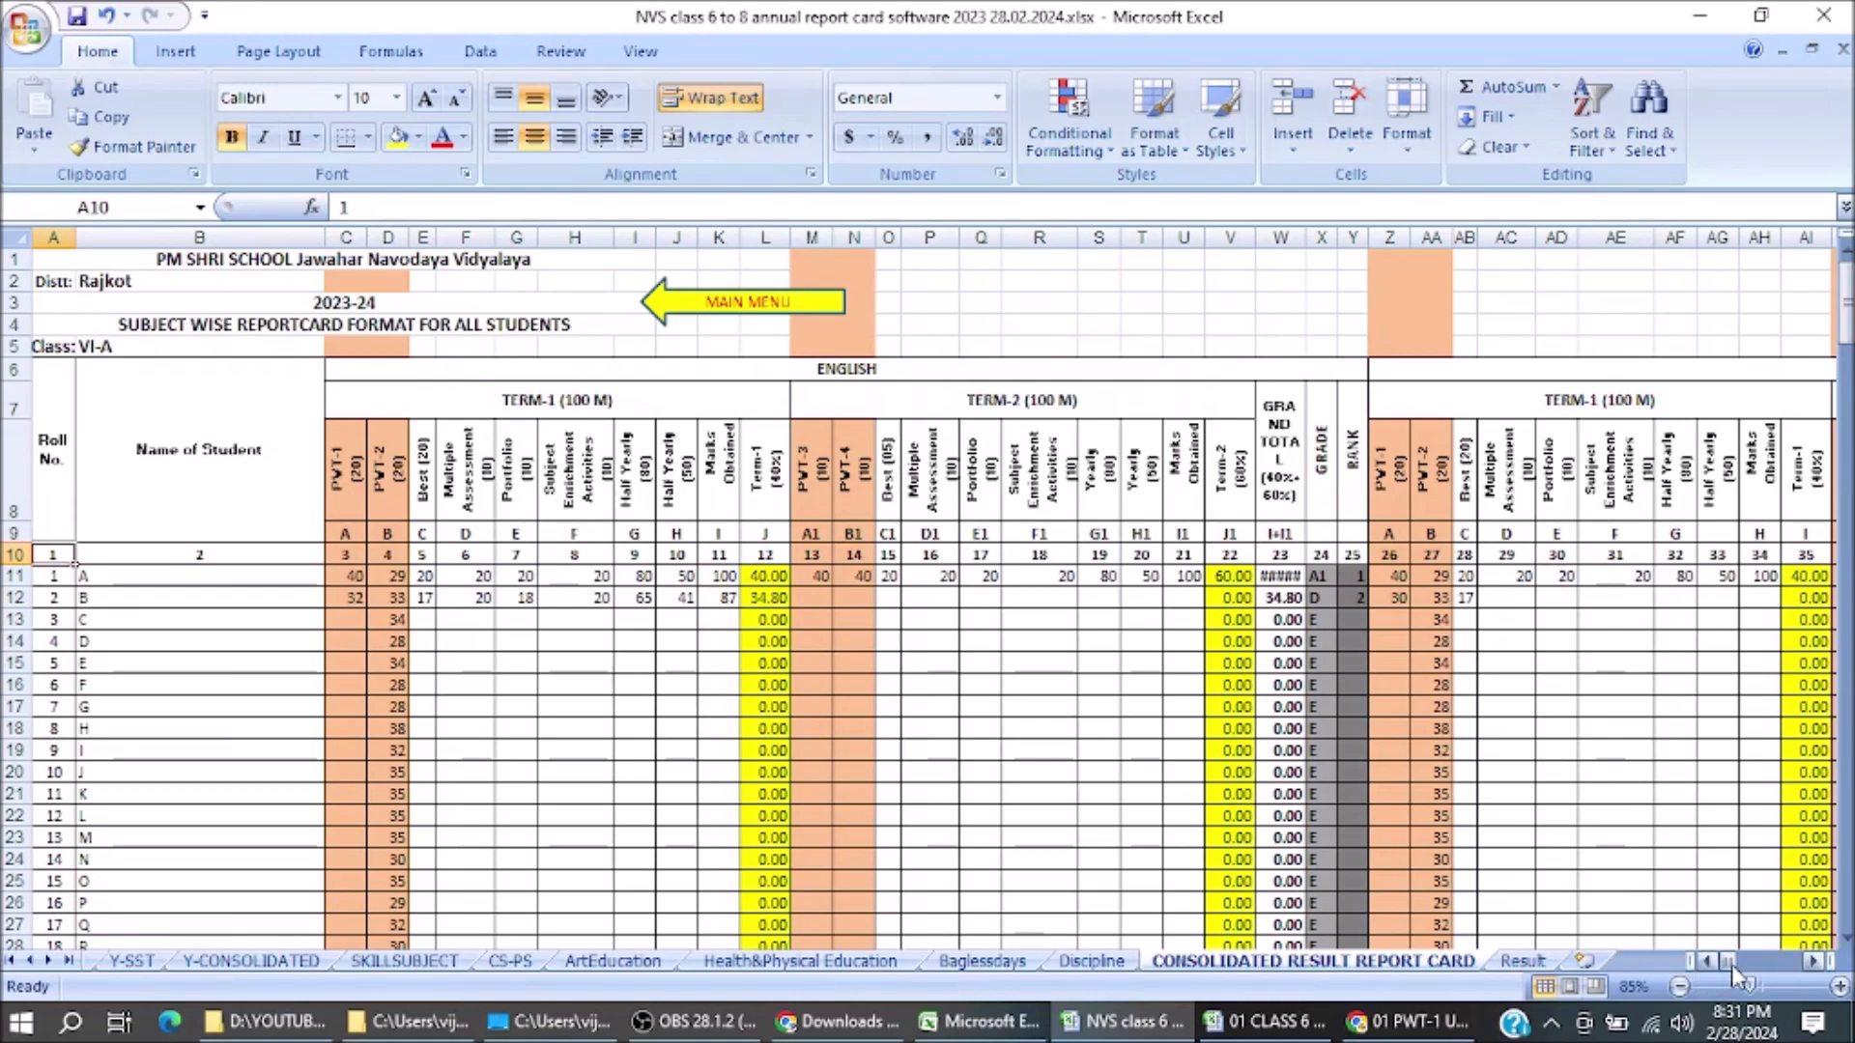
drag(1731, 965, 1829, 949)
click(1817, 965)
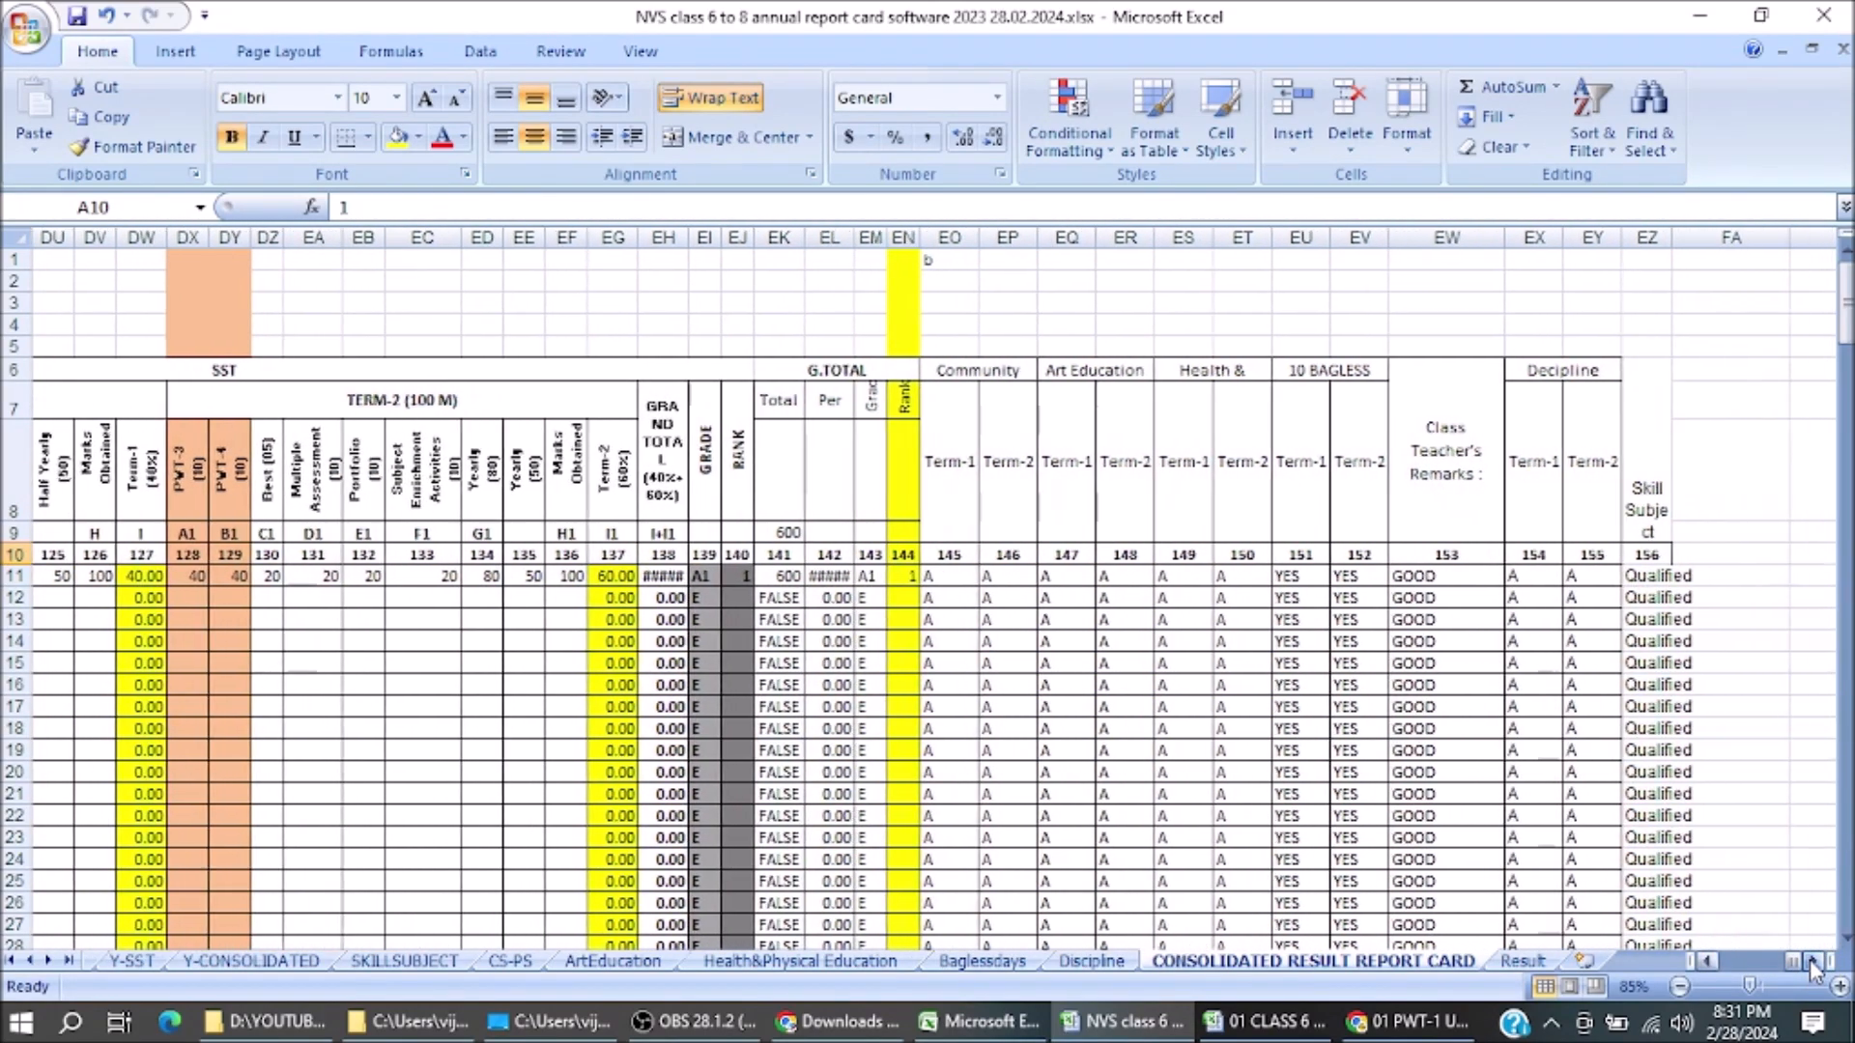
click(1567, 578)
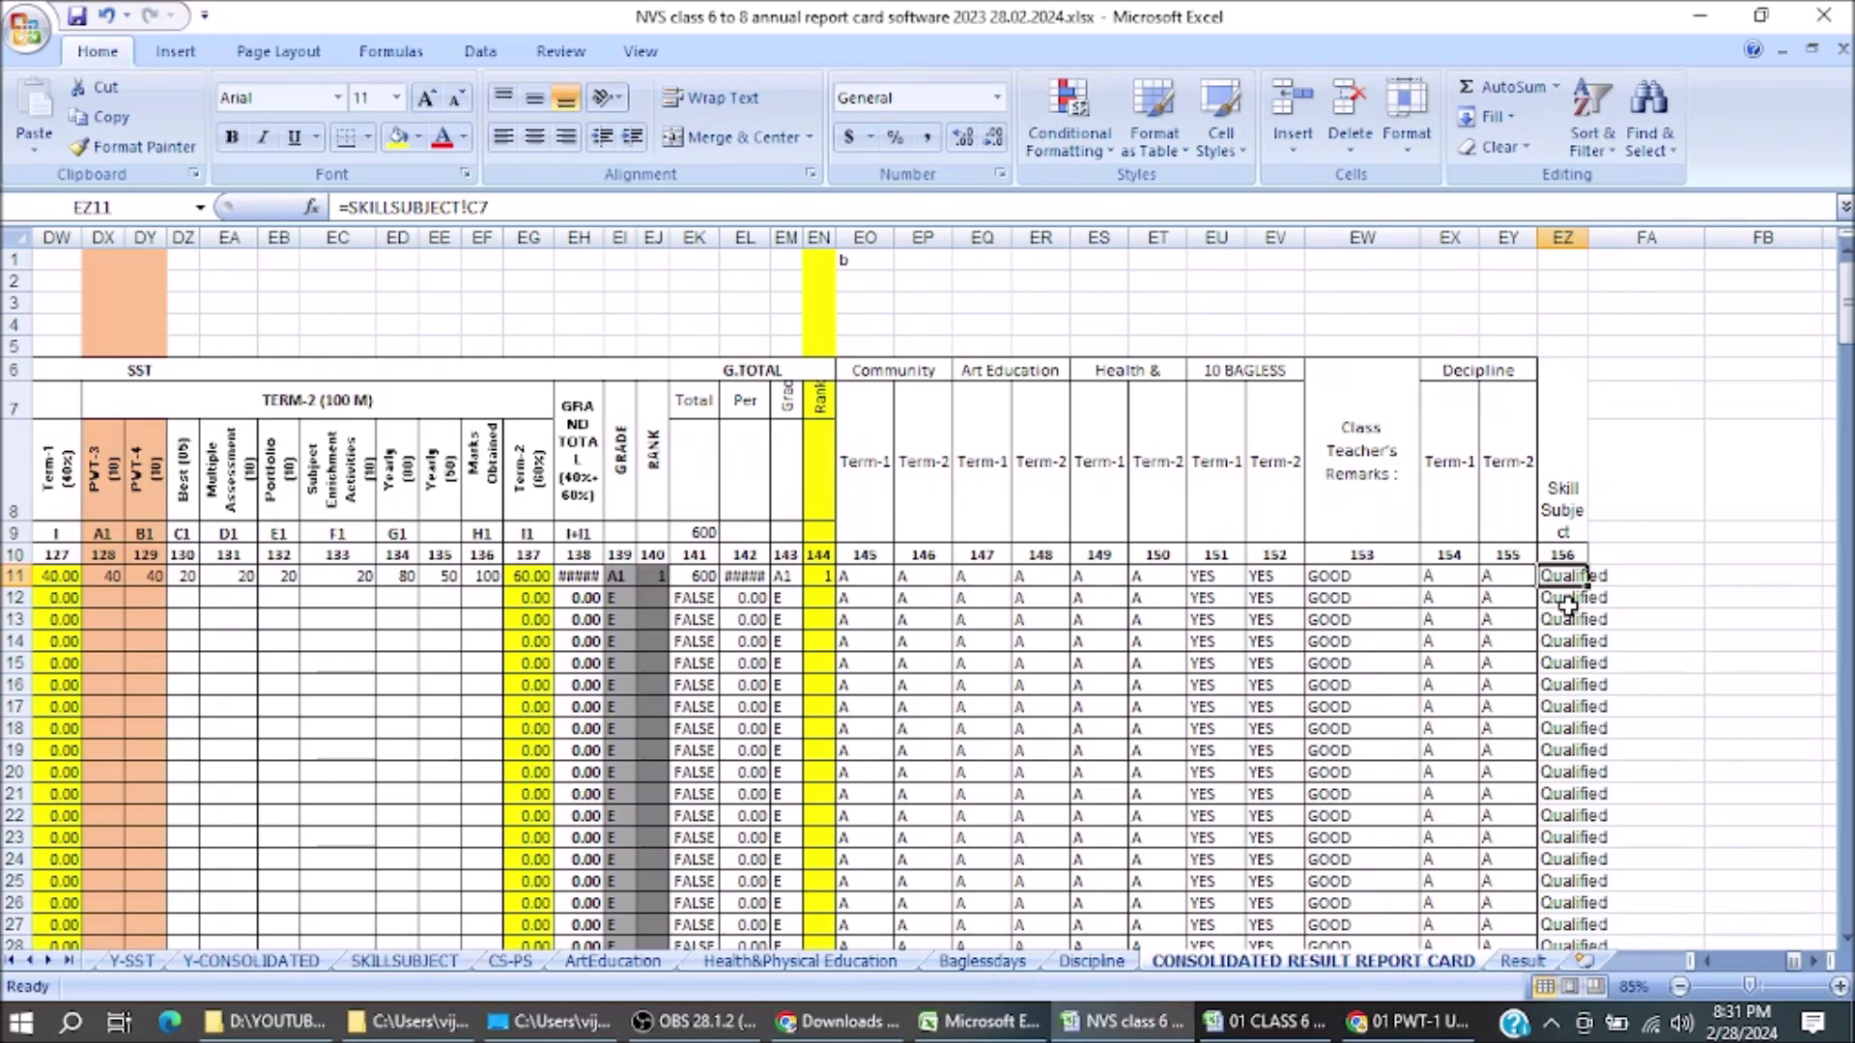
key(Home)
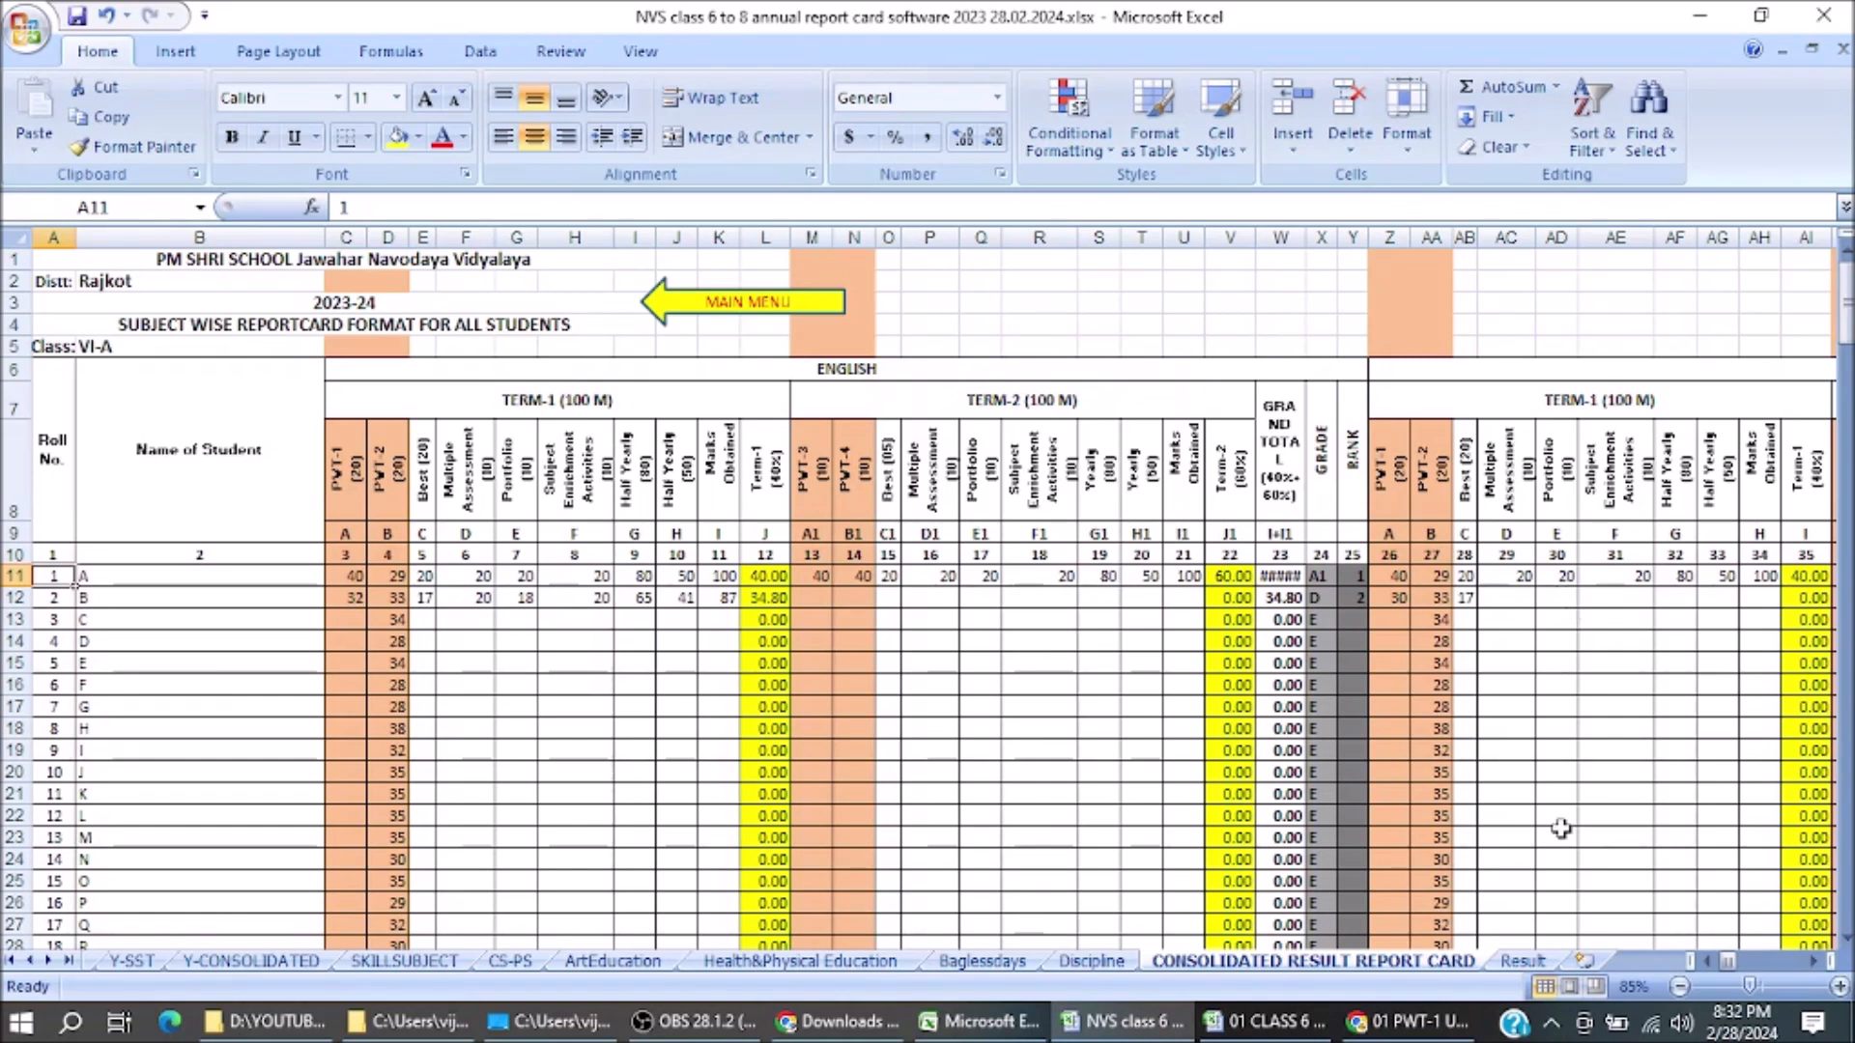
Open the Result sheet's report card and locate the ENTER NUMBER TO GET RESULT cell, AB12, beside it
click(1525, 961)
scroll(1590, 633, up, 12)
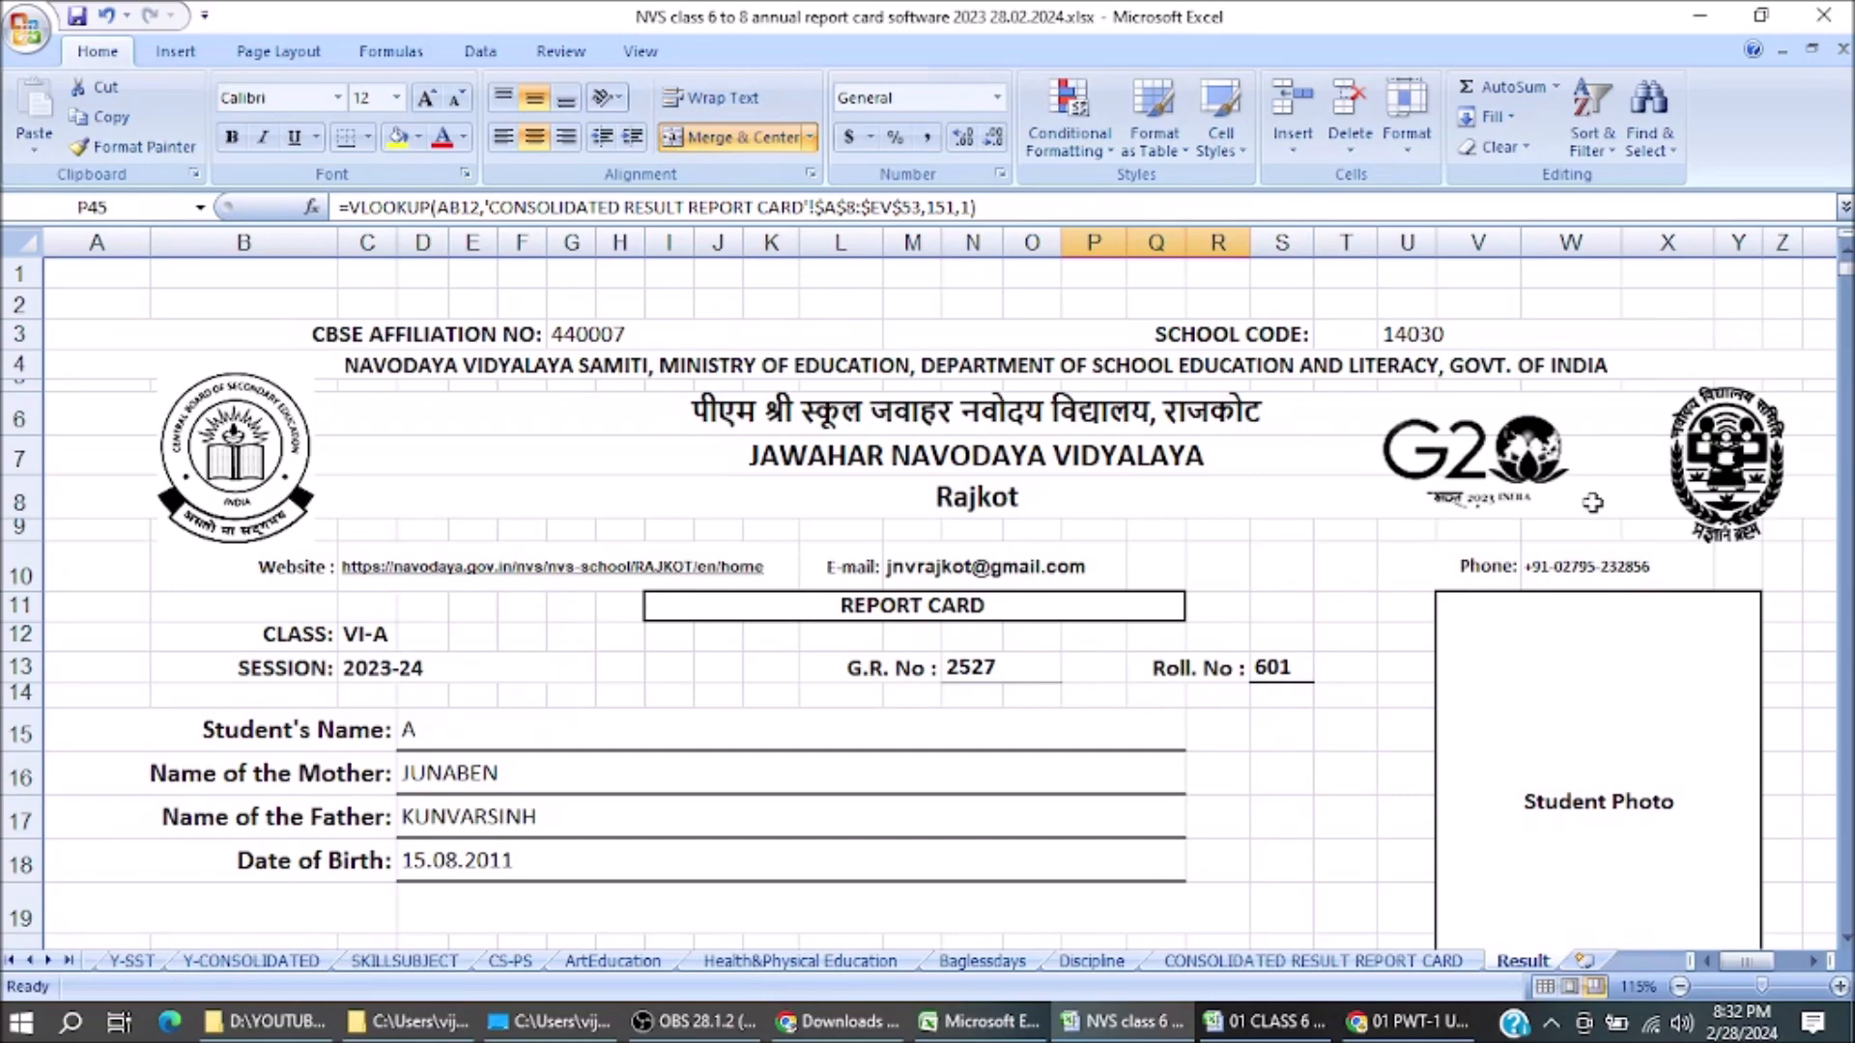
ctrl+scroll(1592, 502, down, 2)
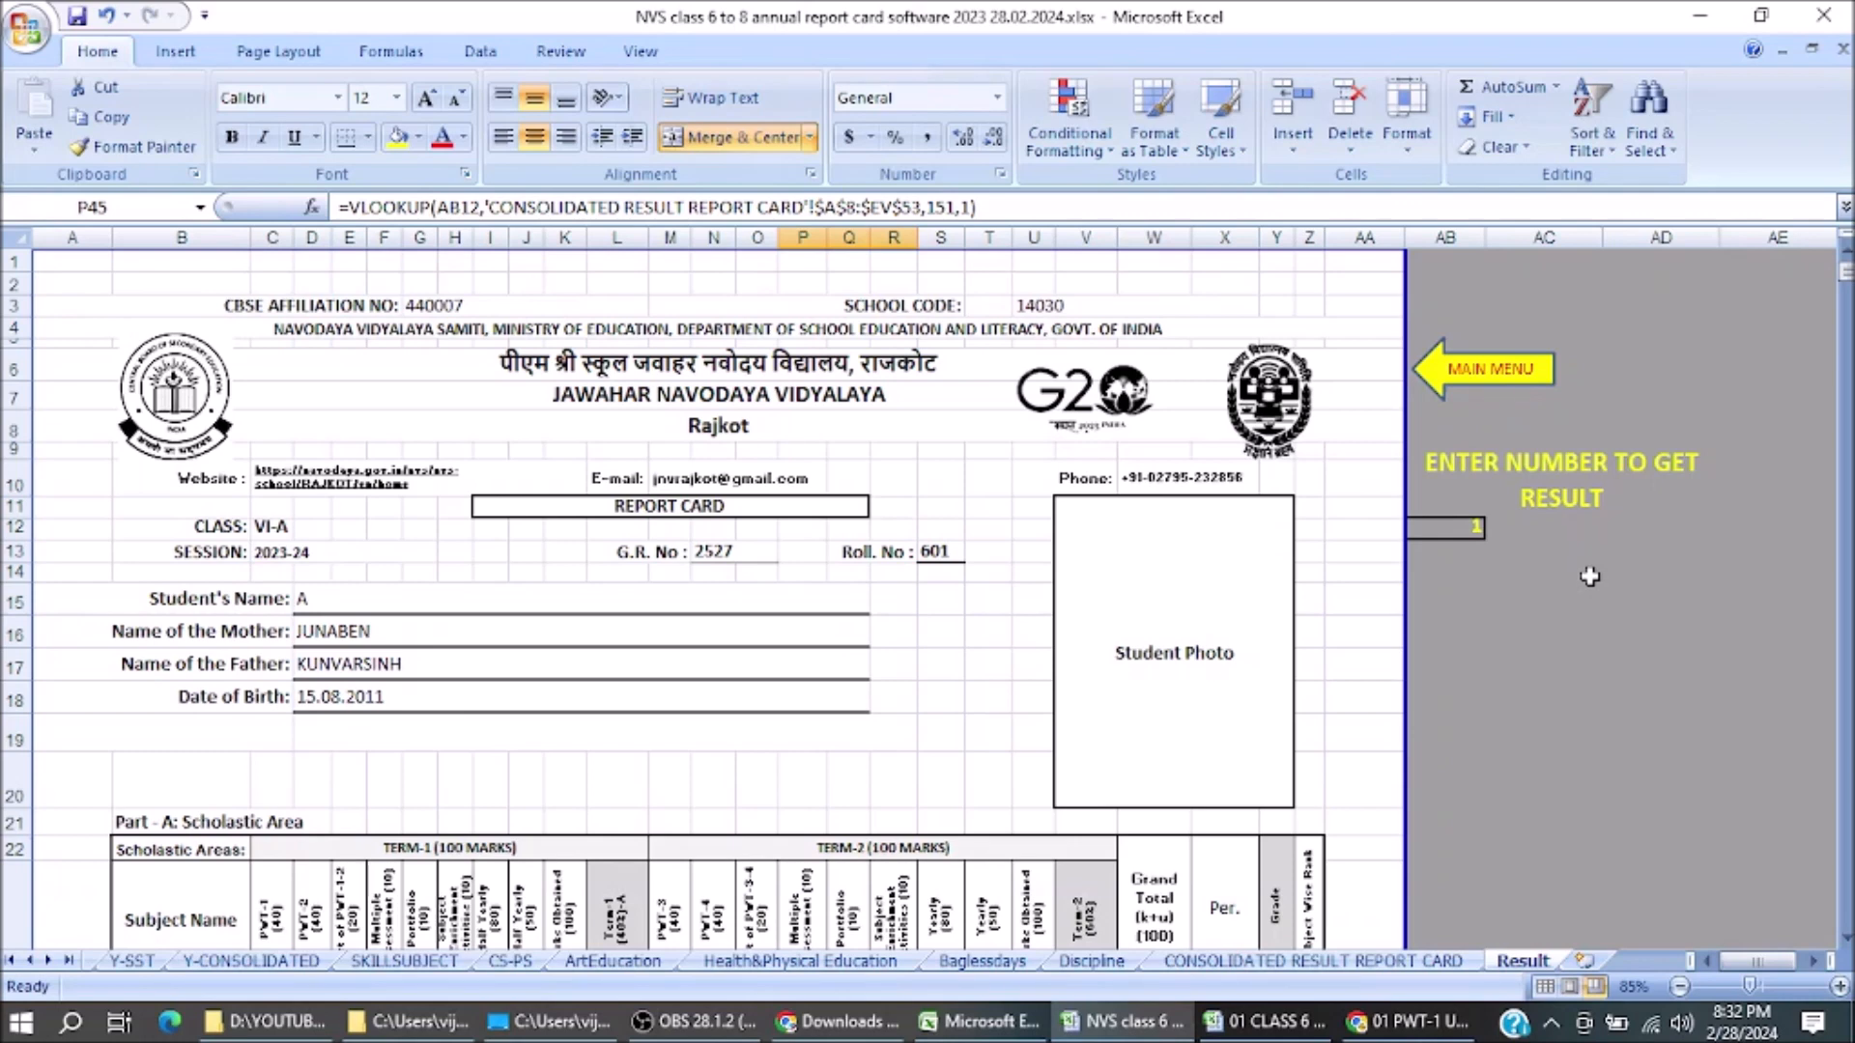
click(1507, 554)
click(1470, 531)
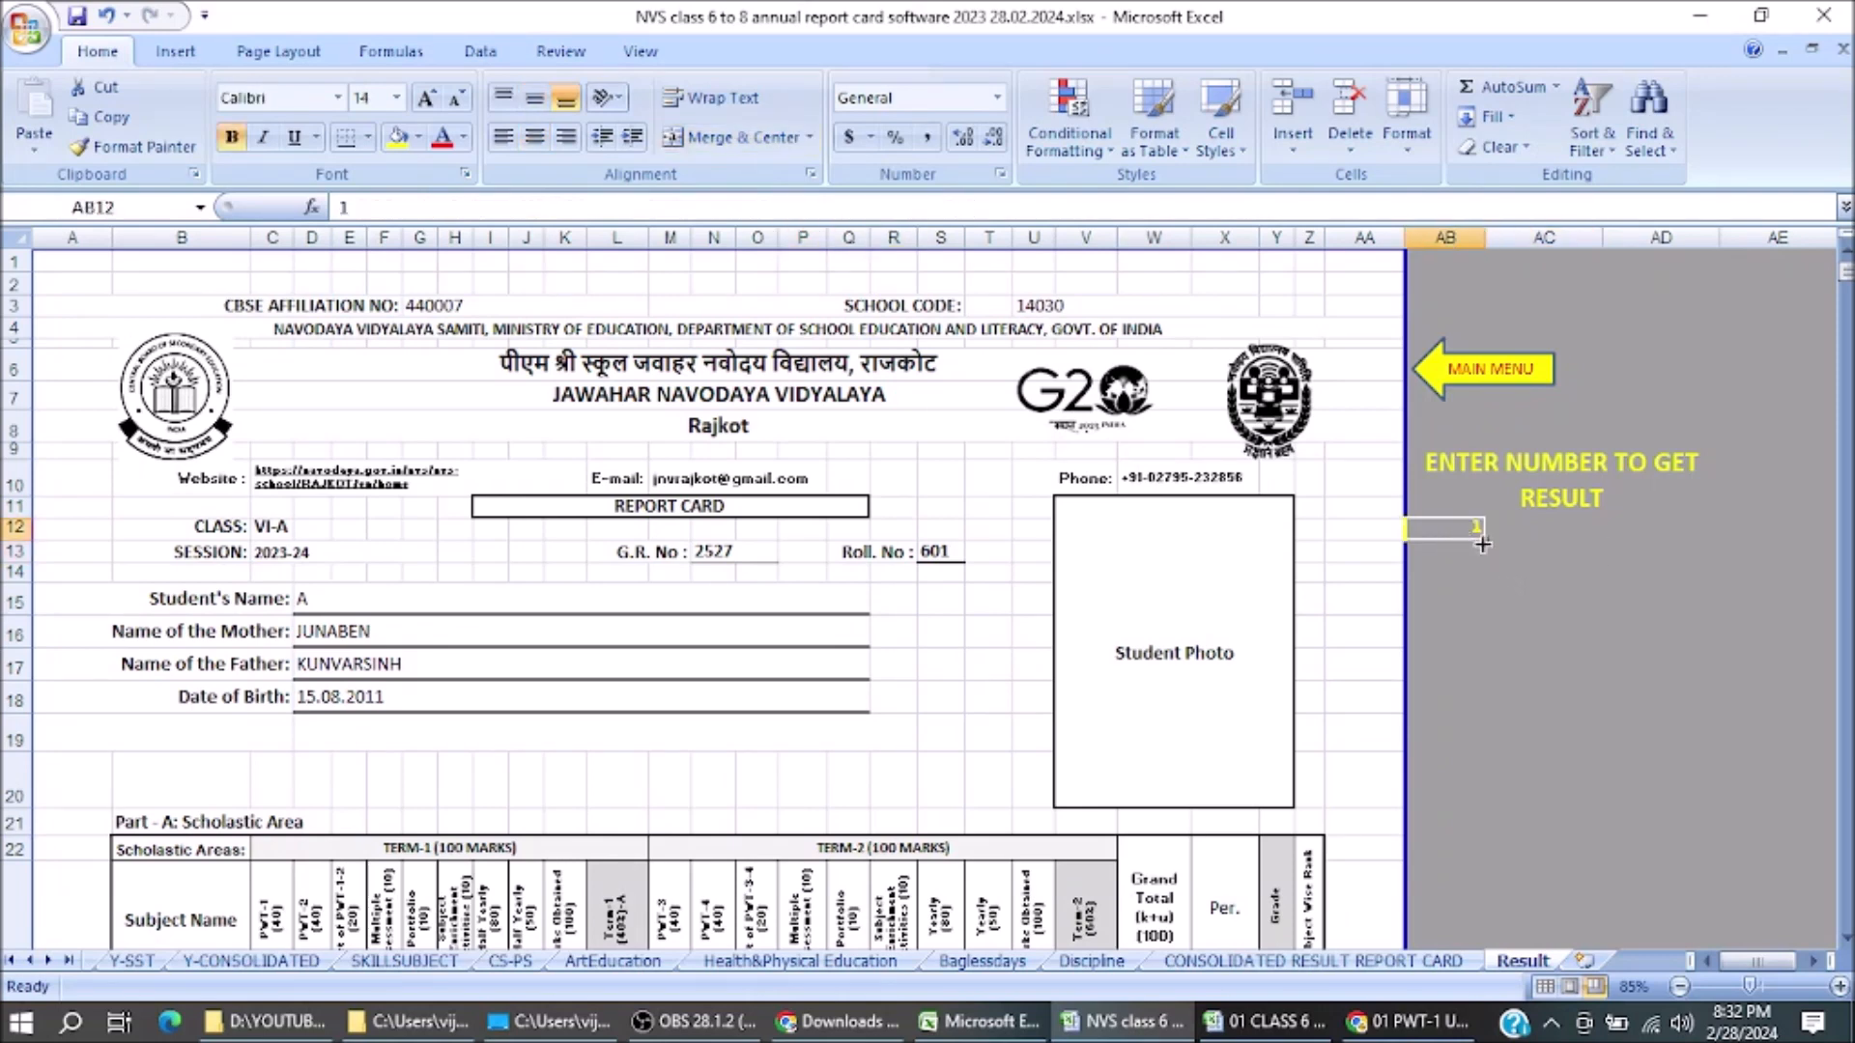
click(1484, 493)
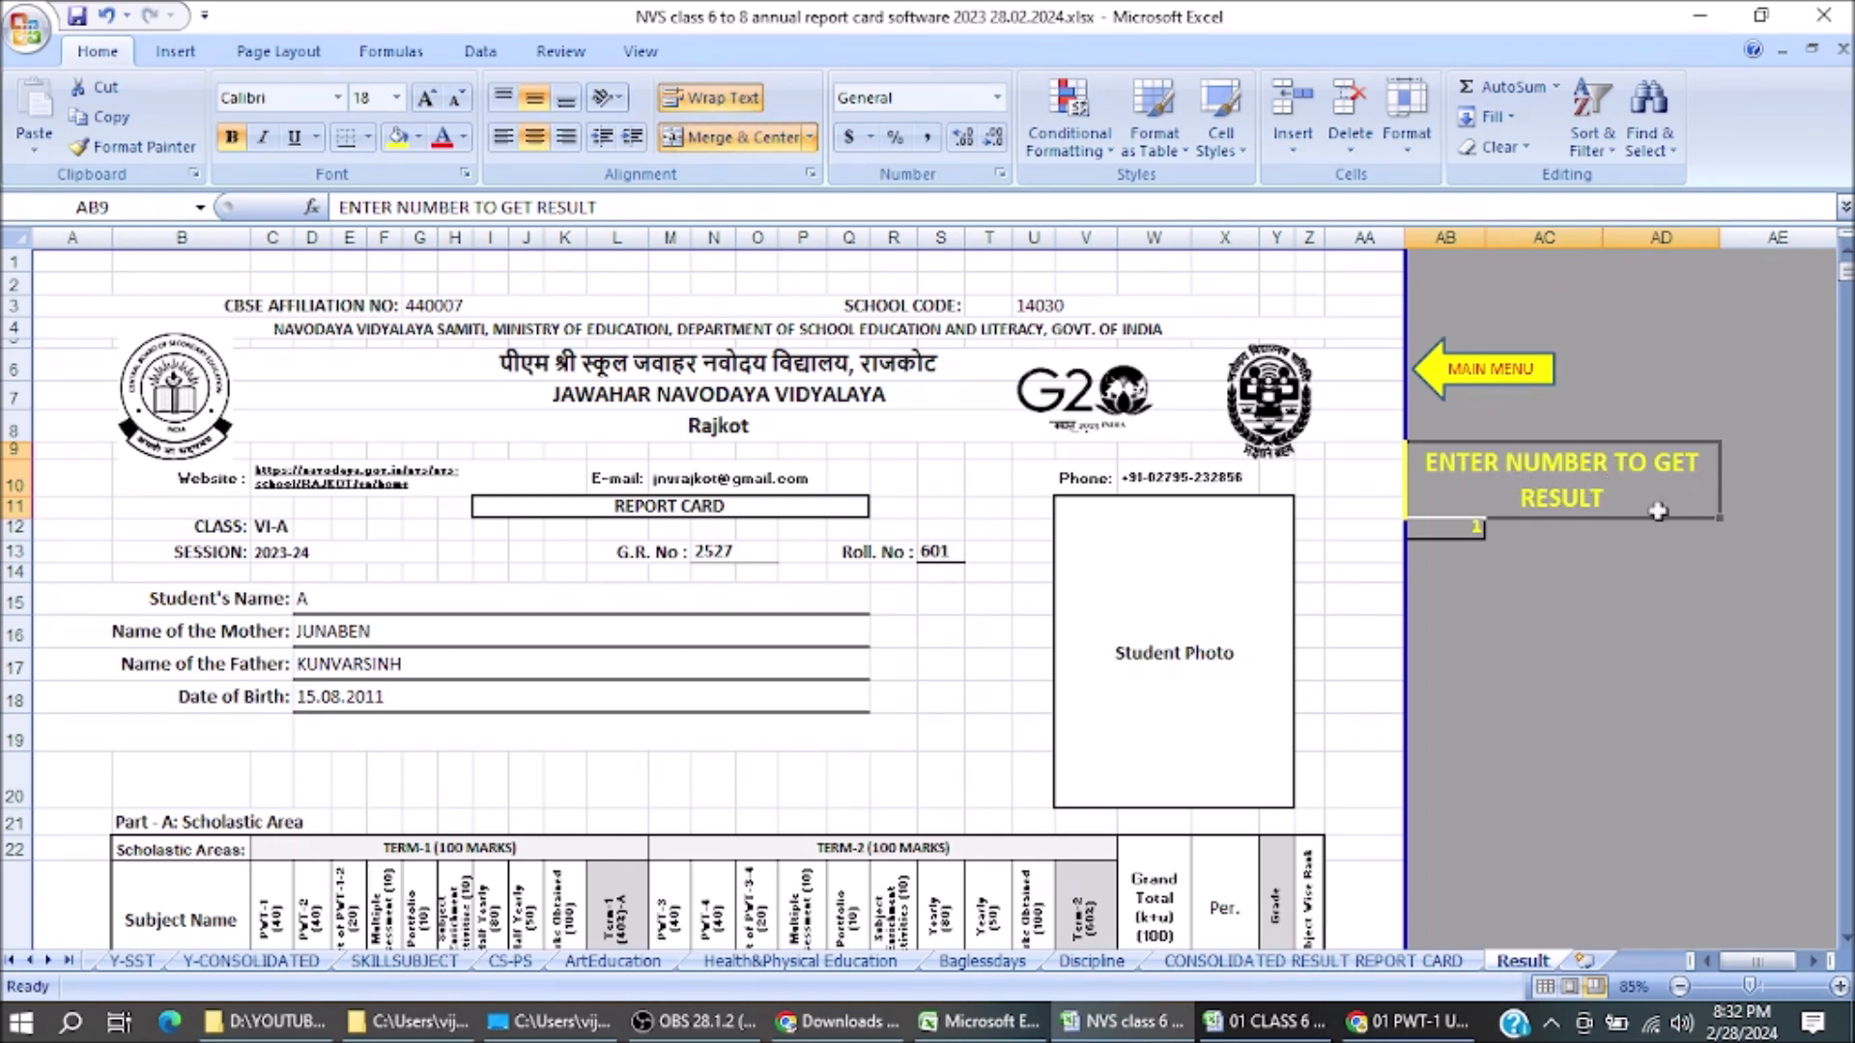
click(1553, 570)
Set the result number in AB12 to 2 and look over that student's report card and scholastic marks
click(1474, 529)
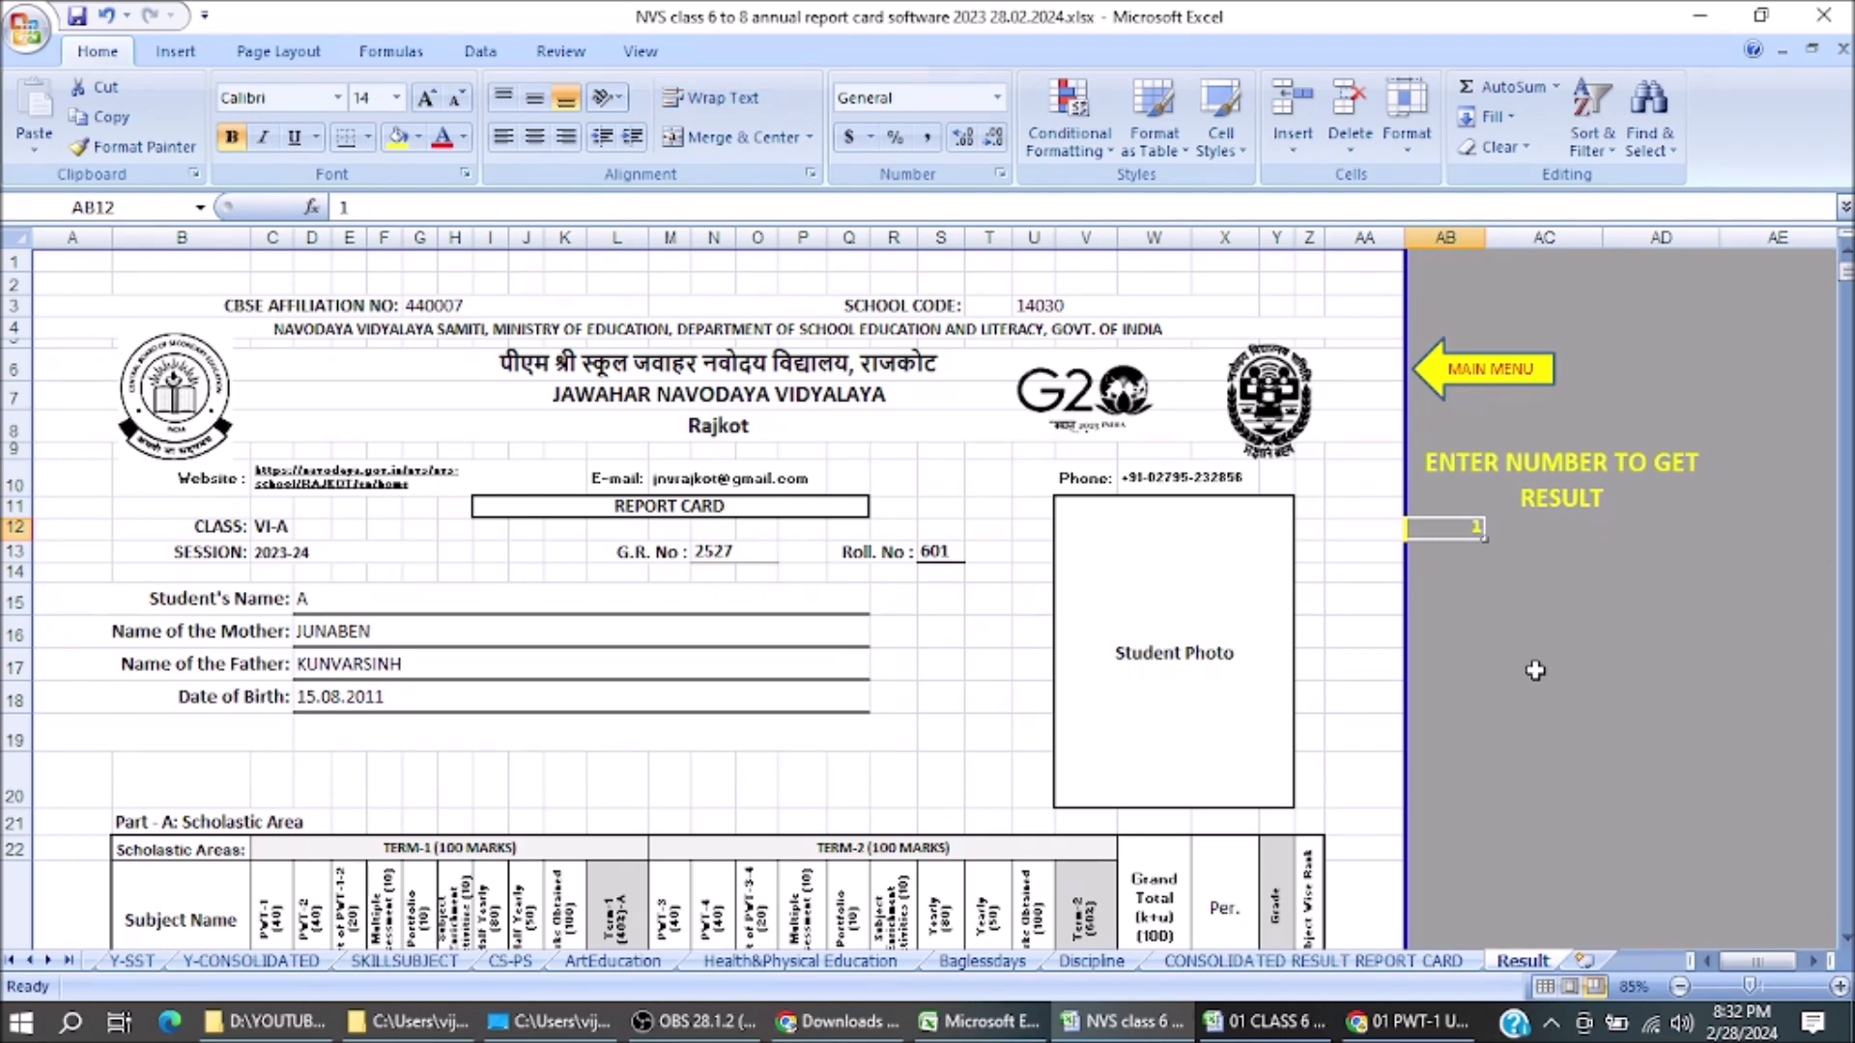
key(BackSpace)
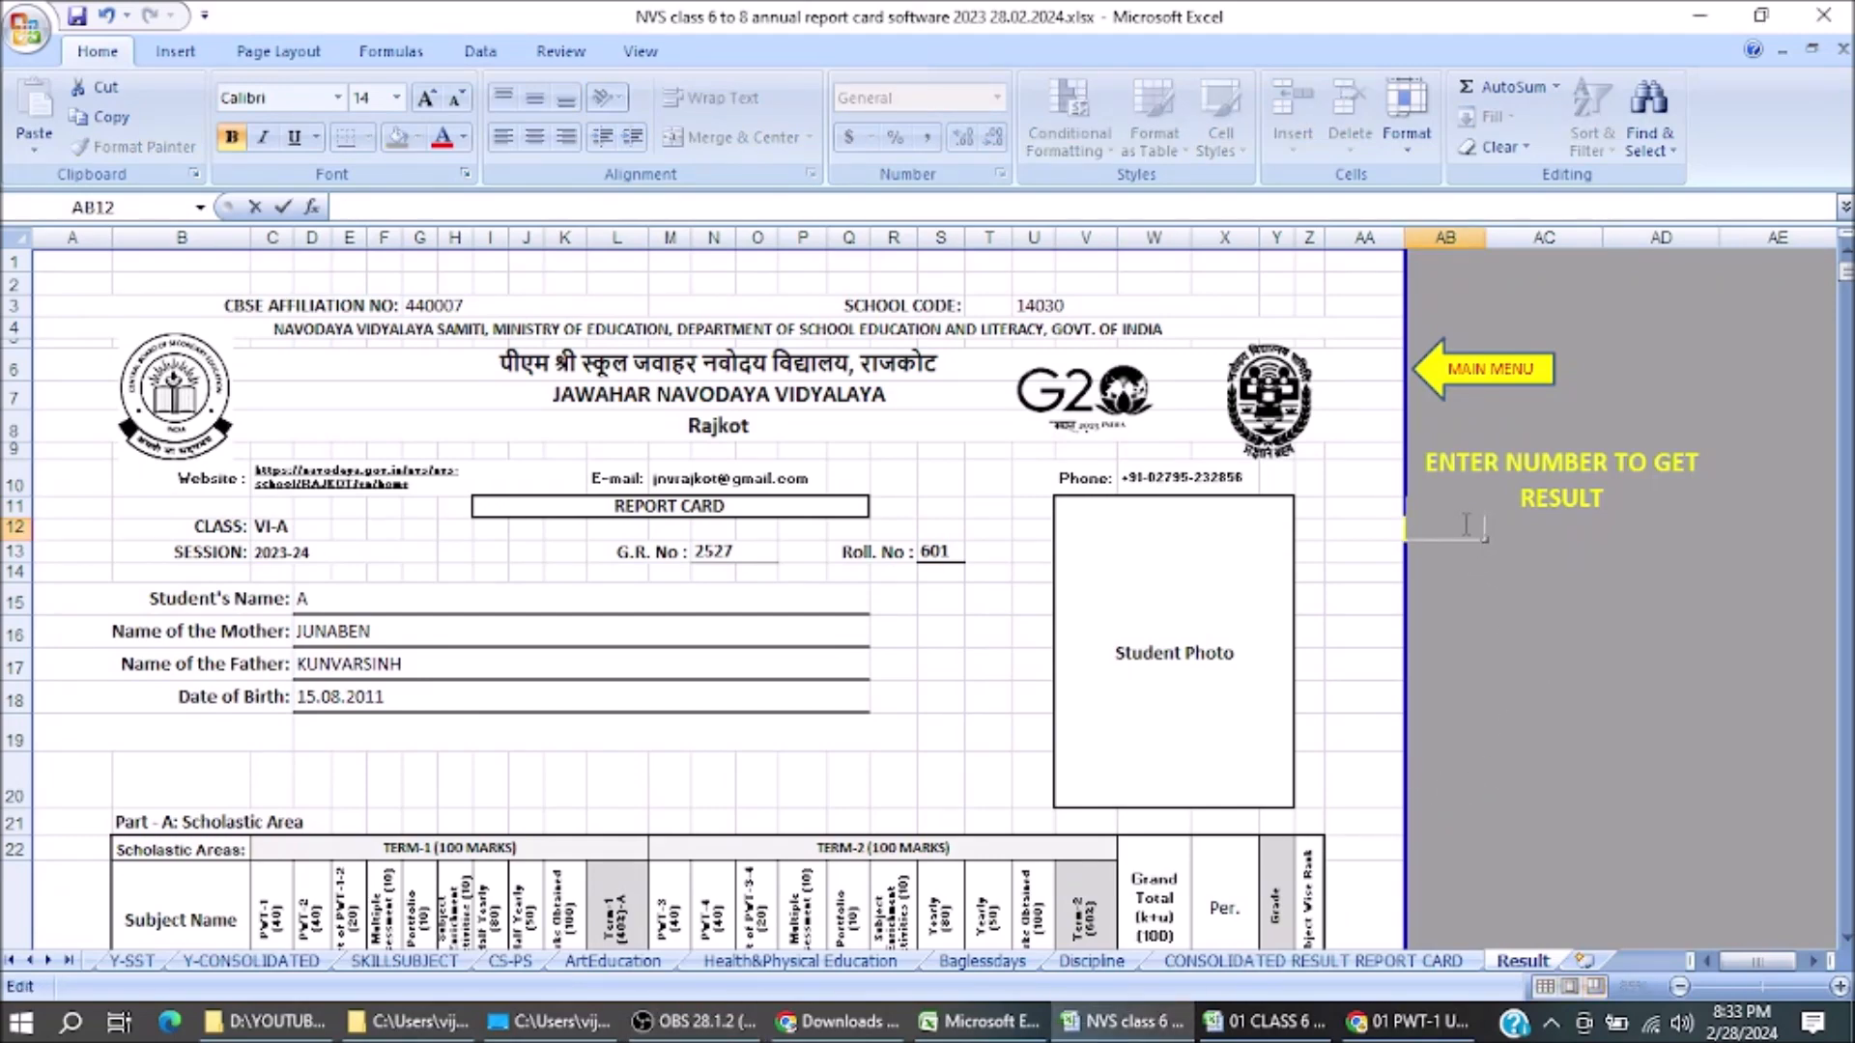
key(Return)
scroll(1172, 551, down, 4)
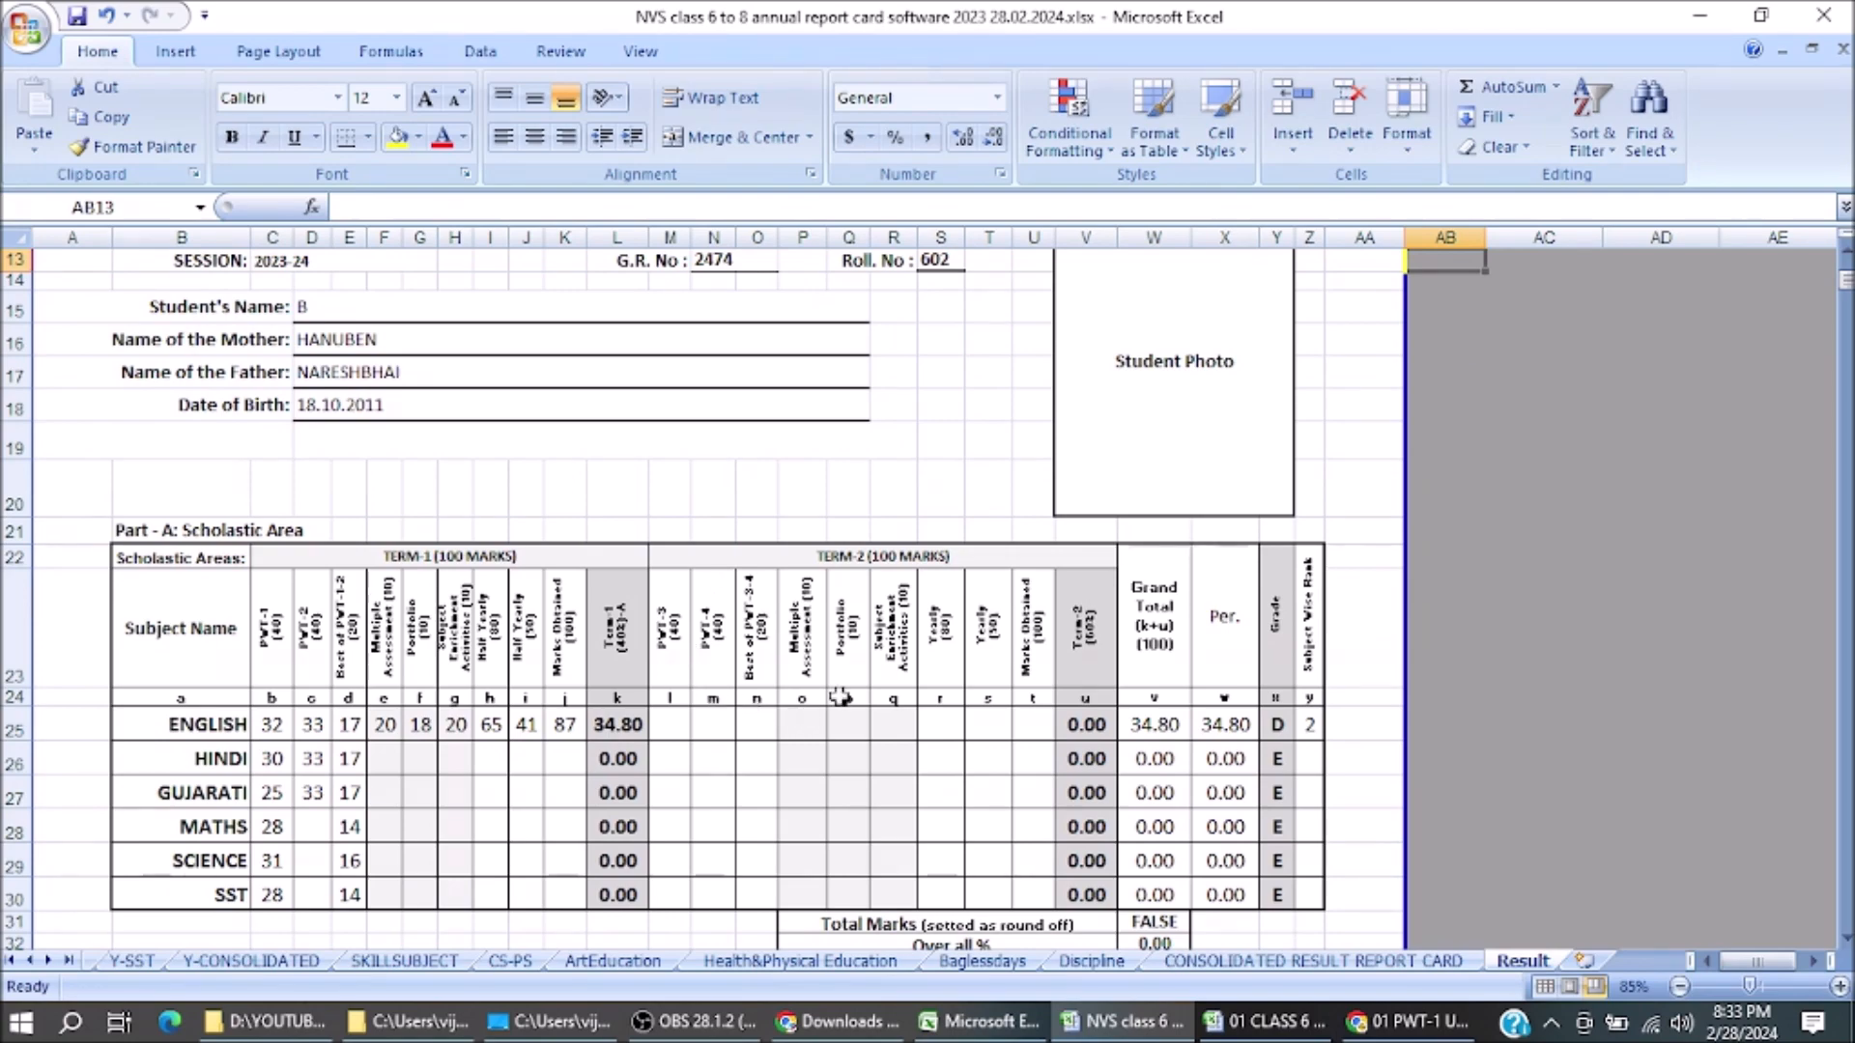
scroll(1275, 649, up, 4)
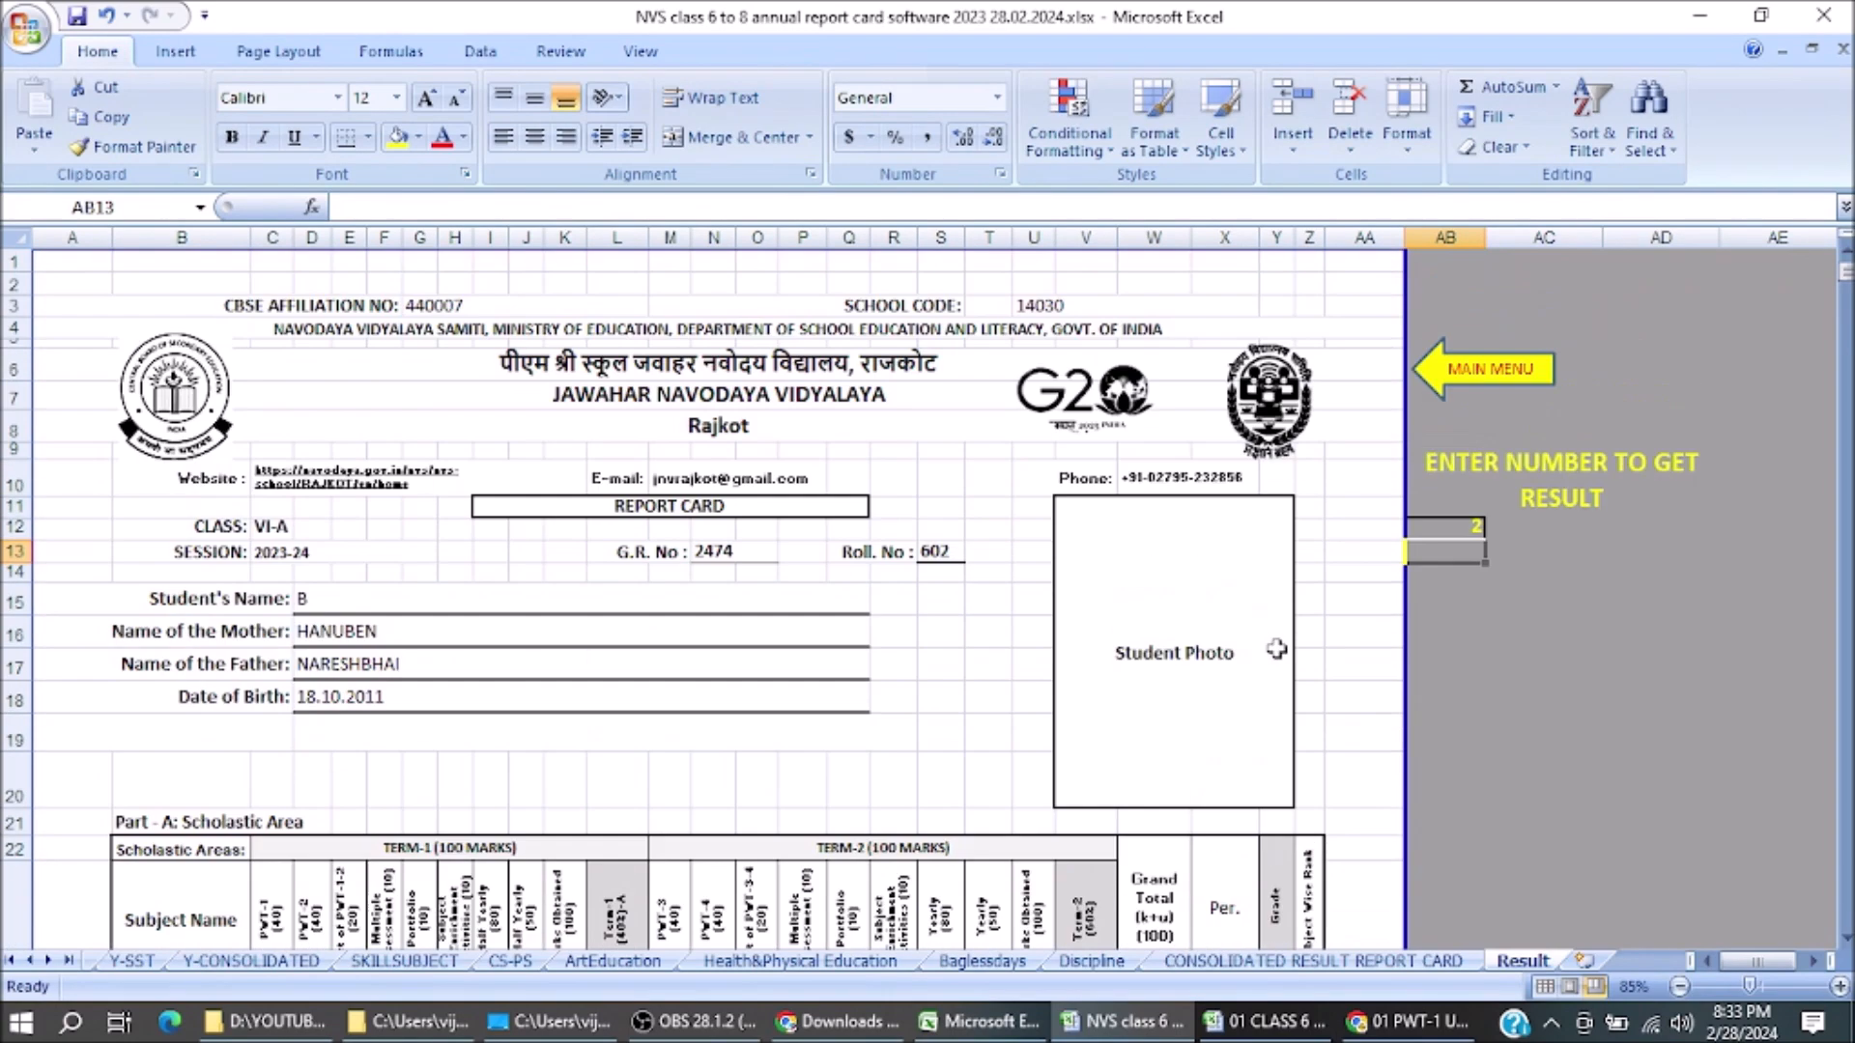
Set the result number in AB12 to 1 and view that student's Part - A scholastic marks
click(1468, 527)
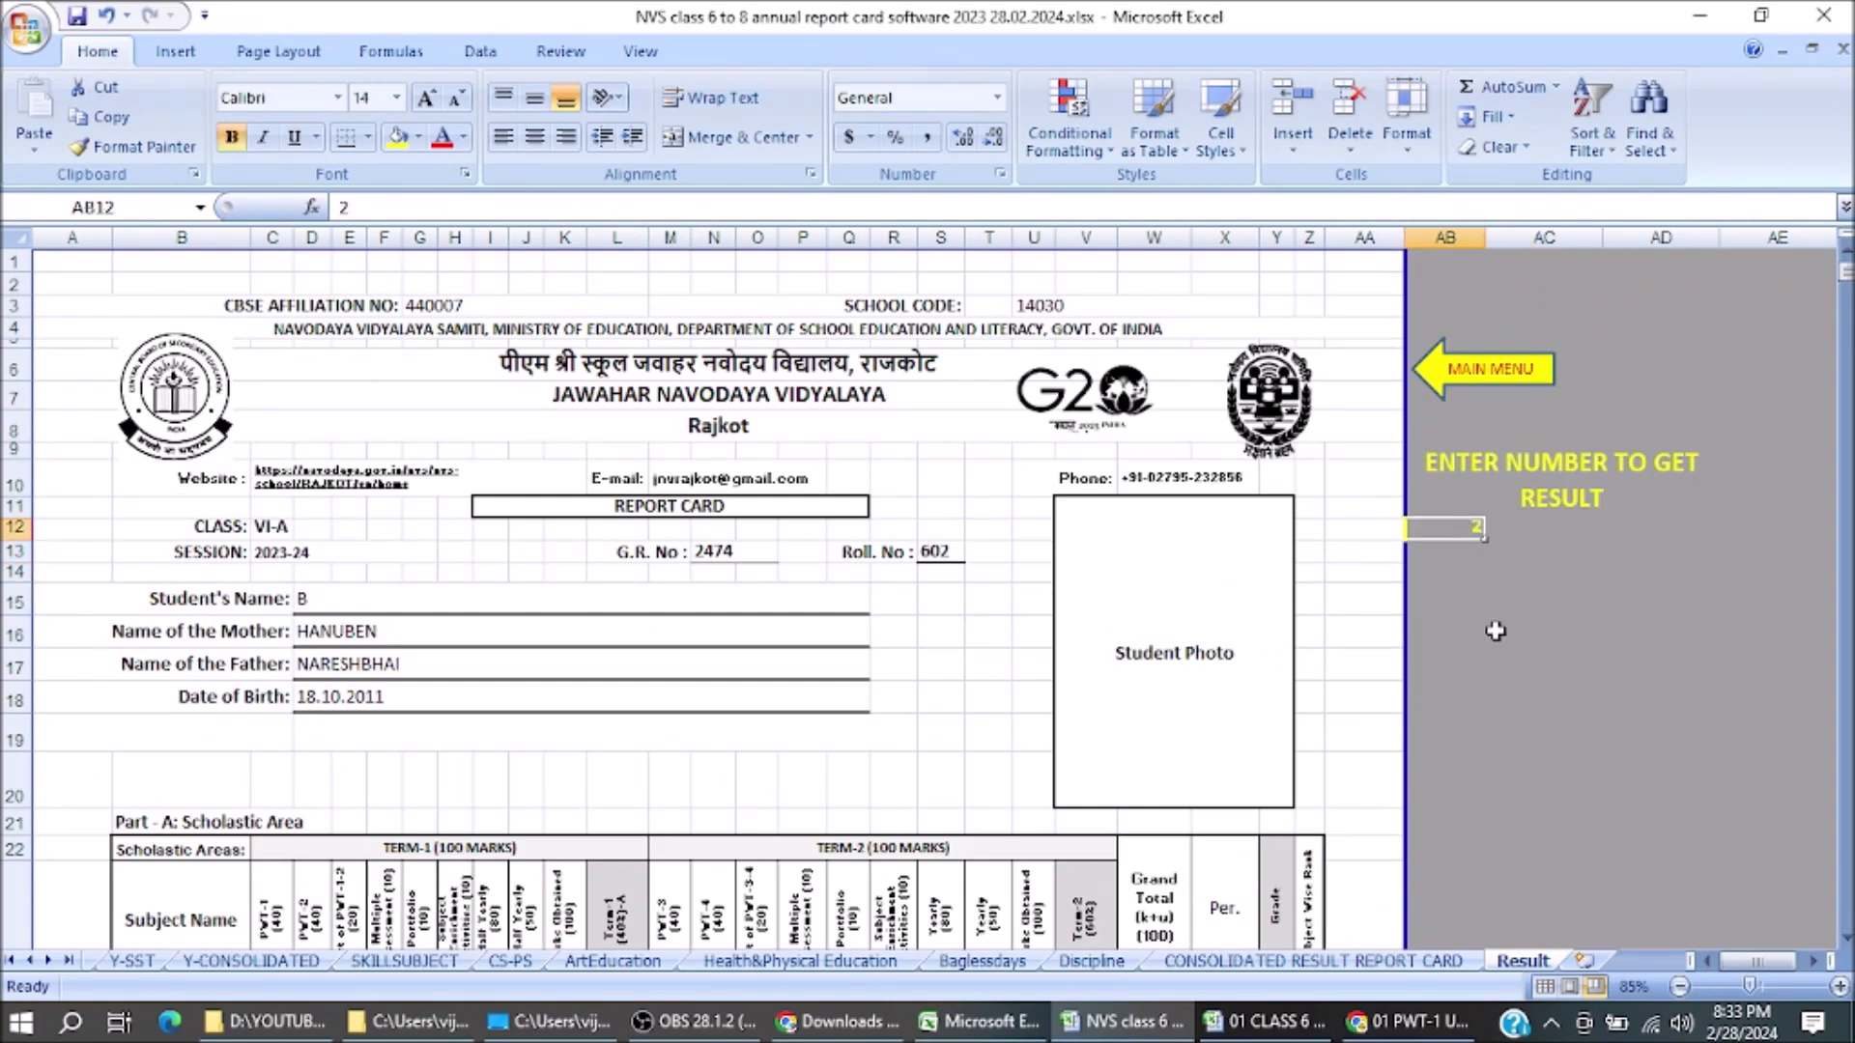
text(1)
key(Return)
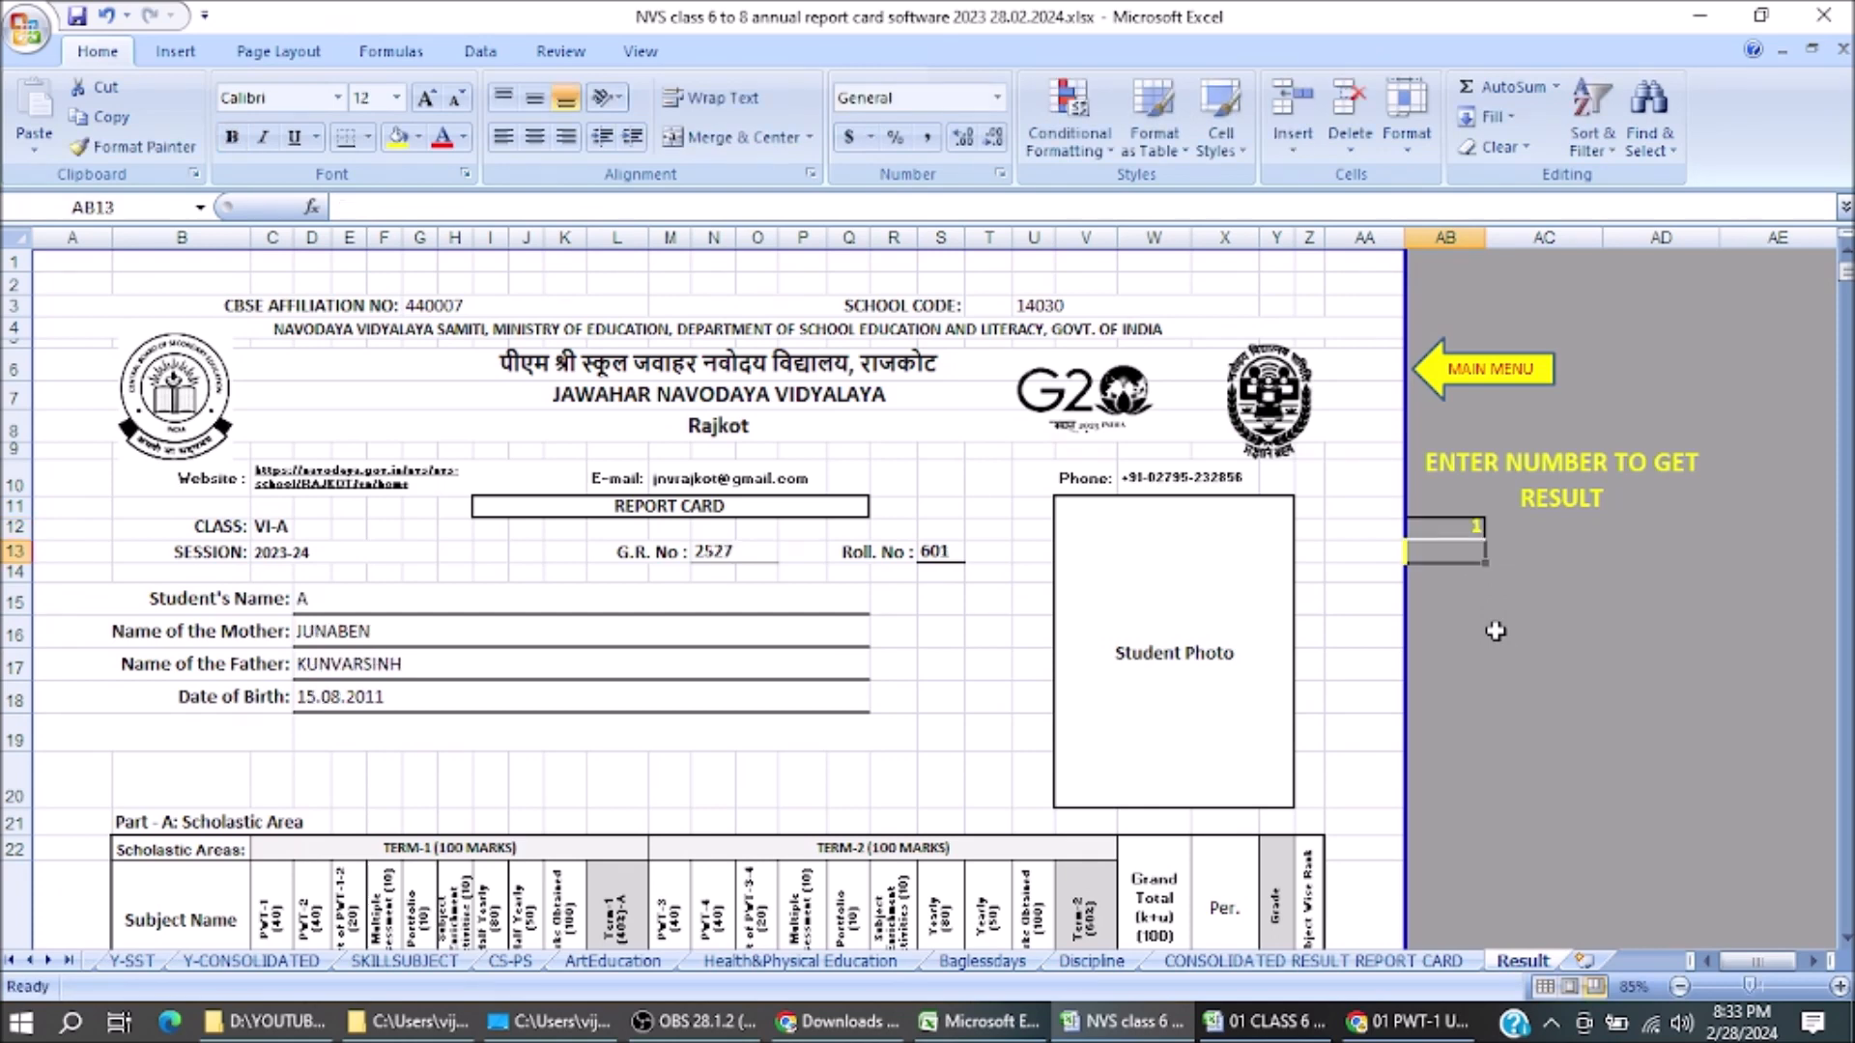
scroll(1472, 609, down, 5)
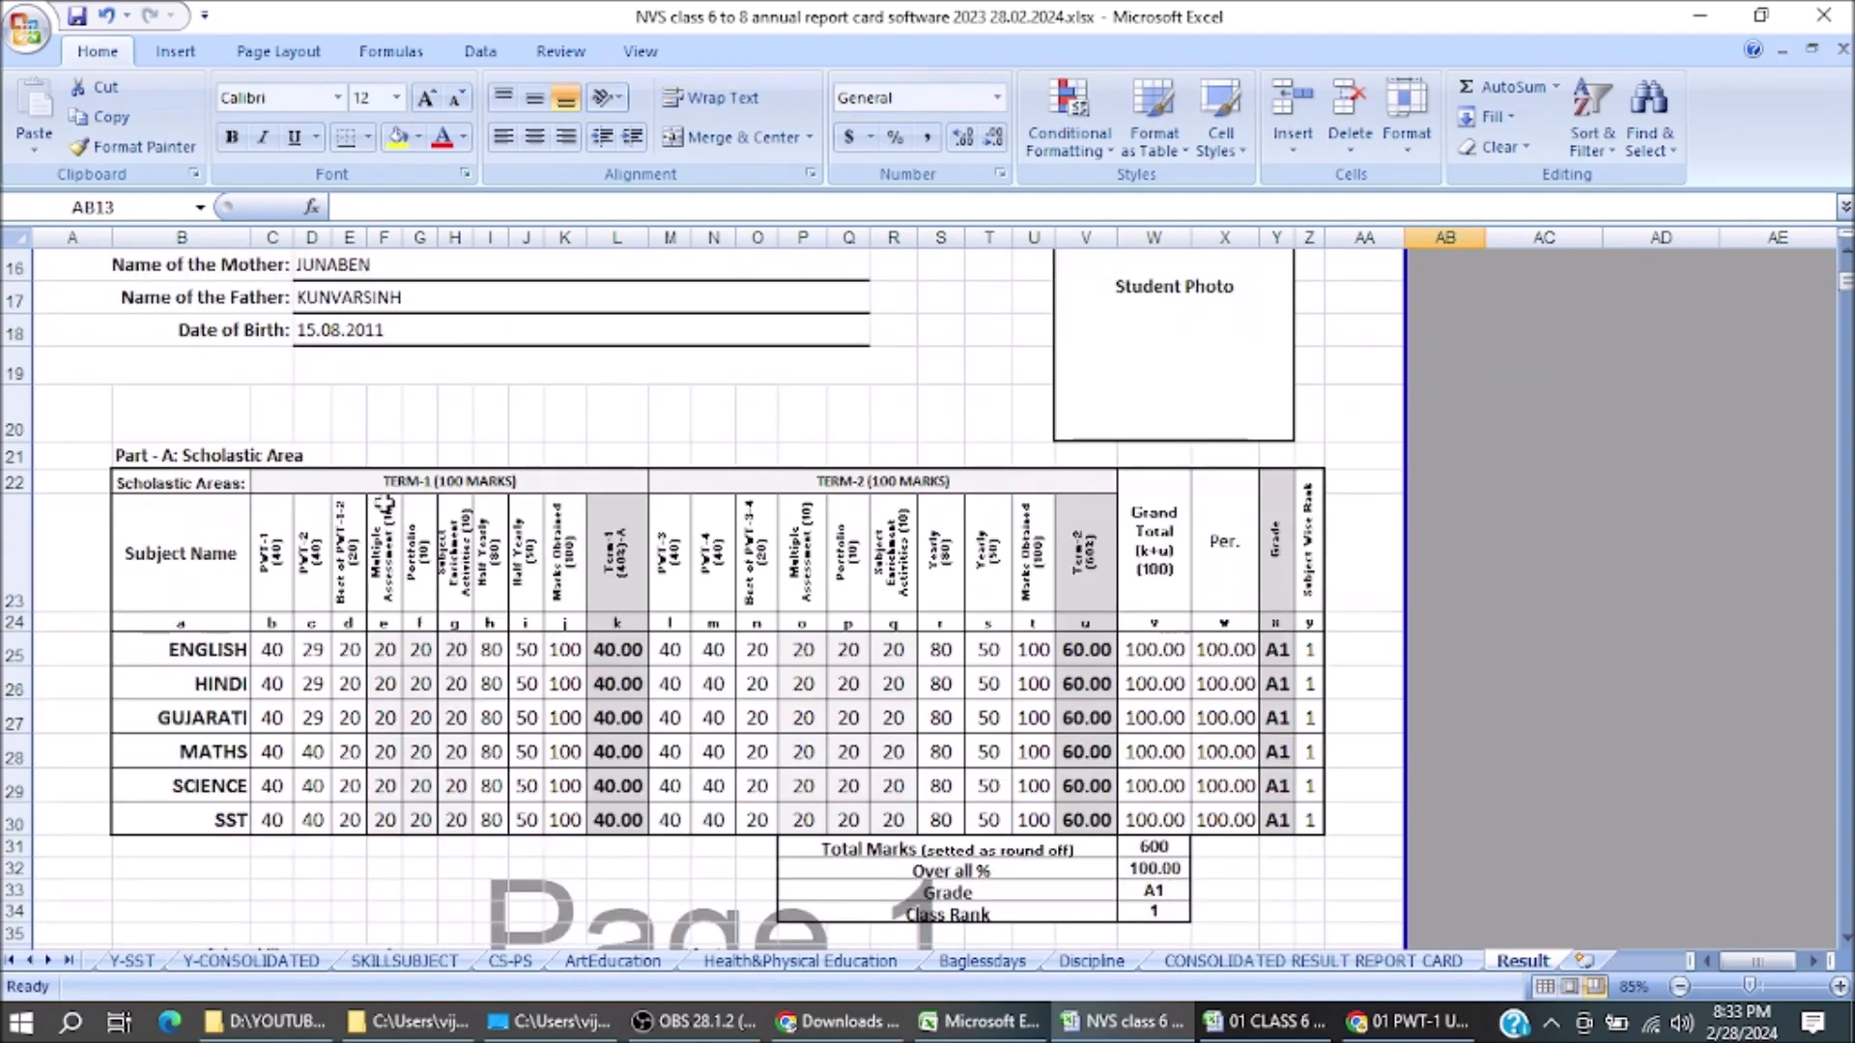
Examine the Part - A headings for TERM-1, TERM-2 and PWT-3, plus the English Term-1 total in L25
click(373, 462)
click(376, 480)
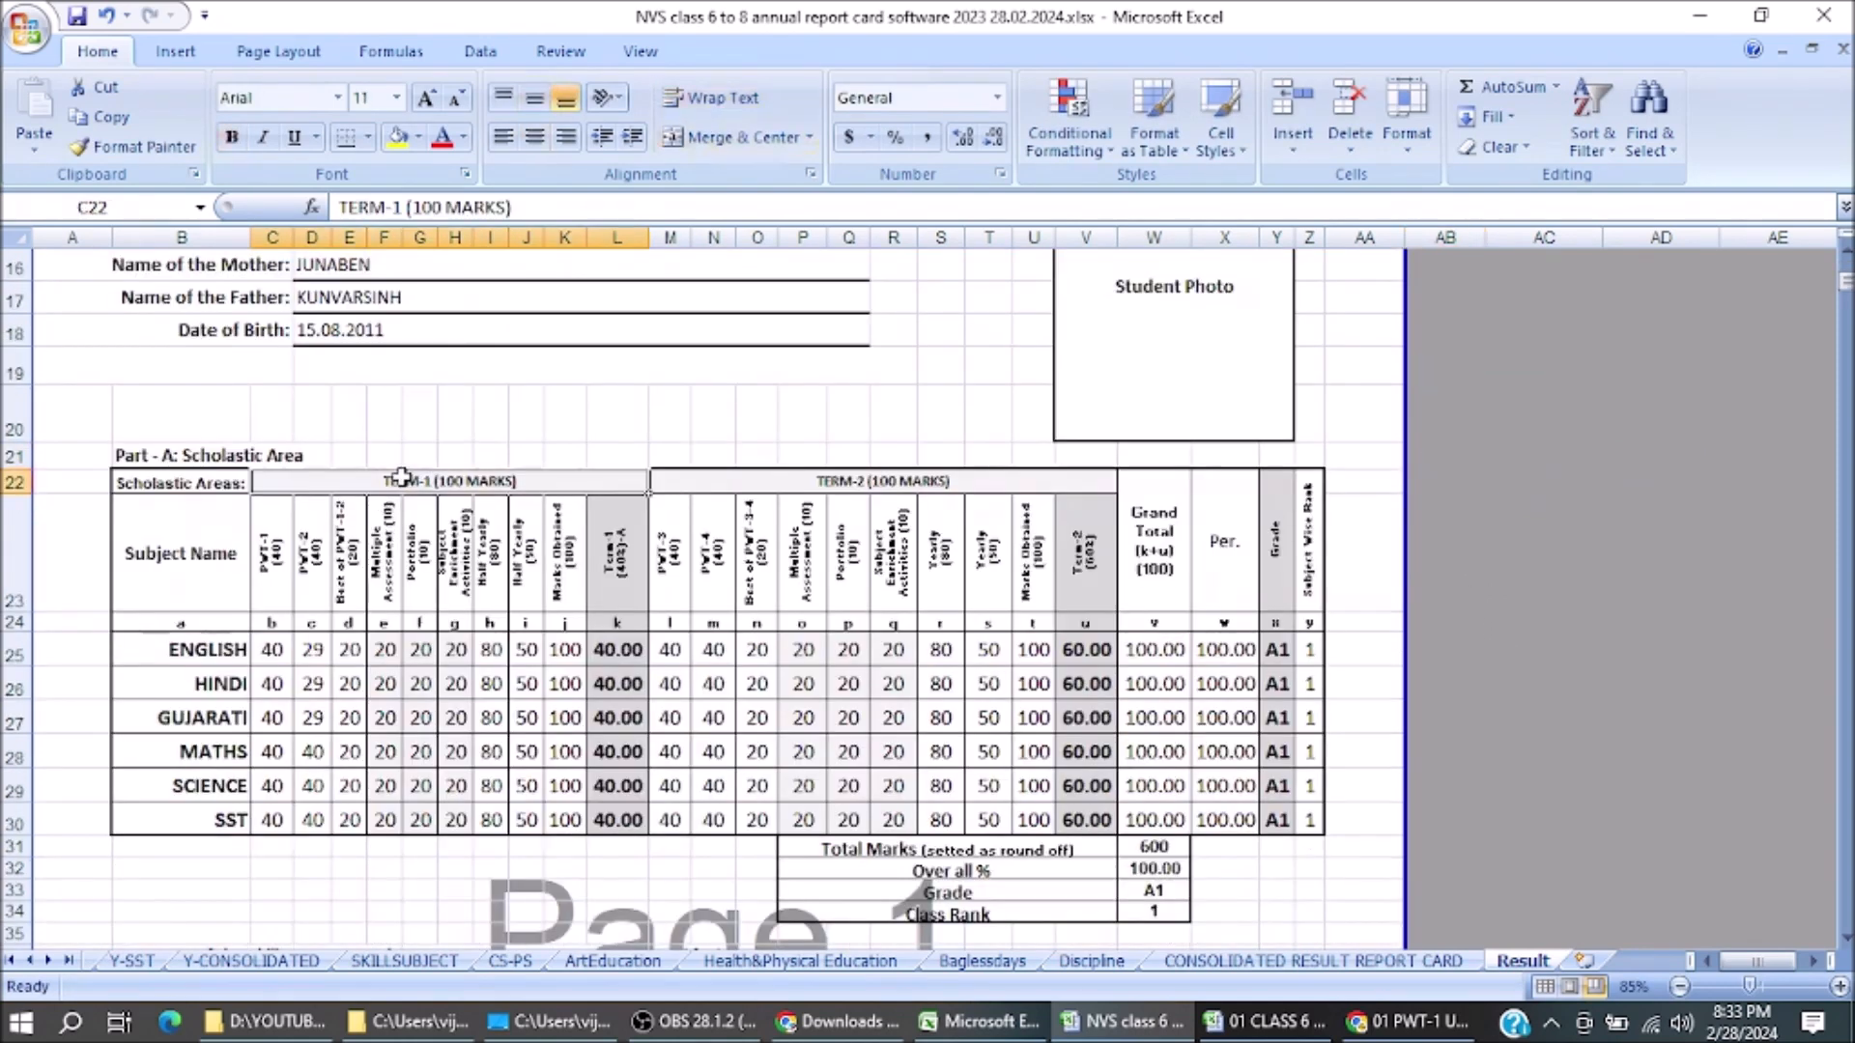
click(781, 488)
click(688, 555)
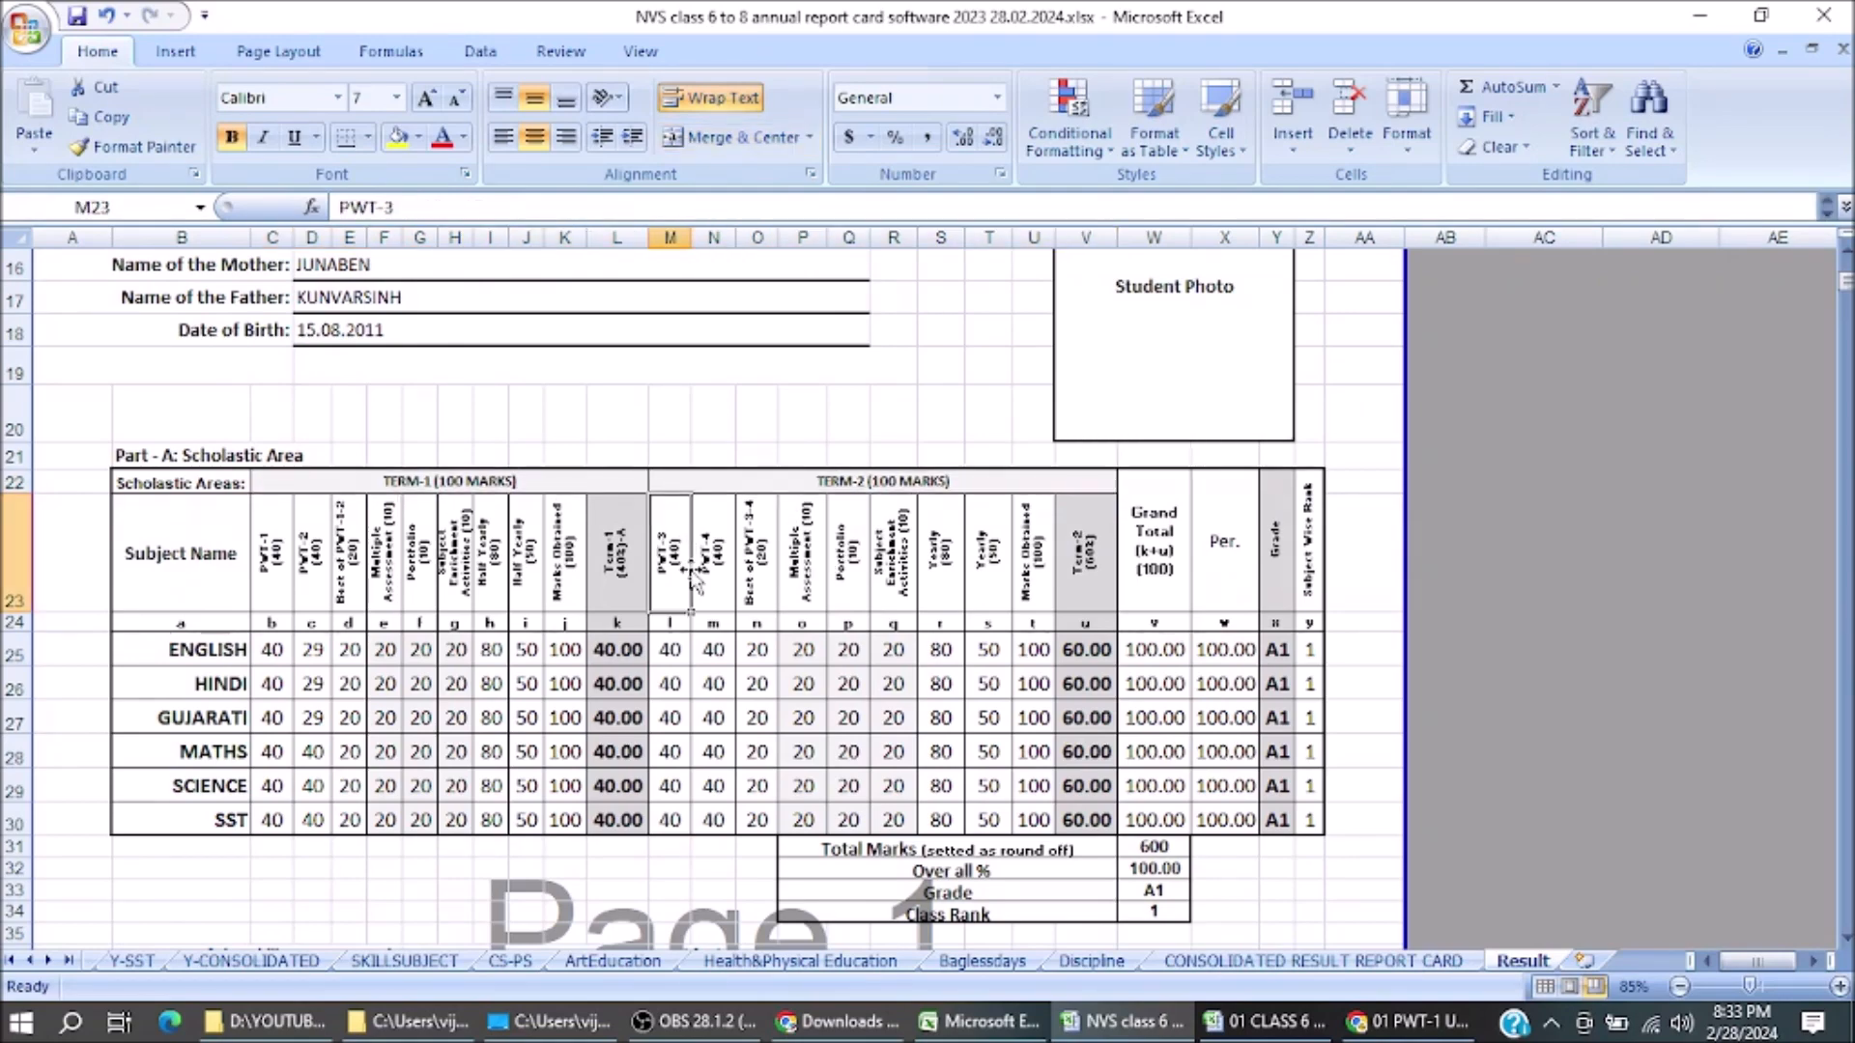
click(619, 649)
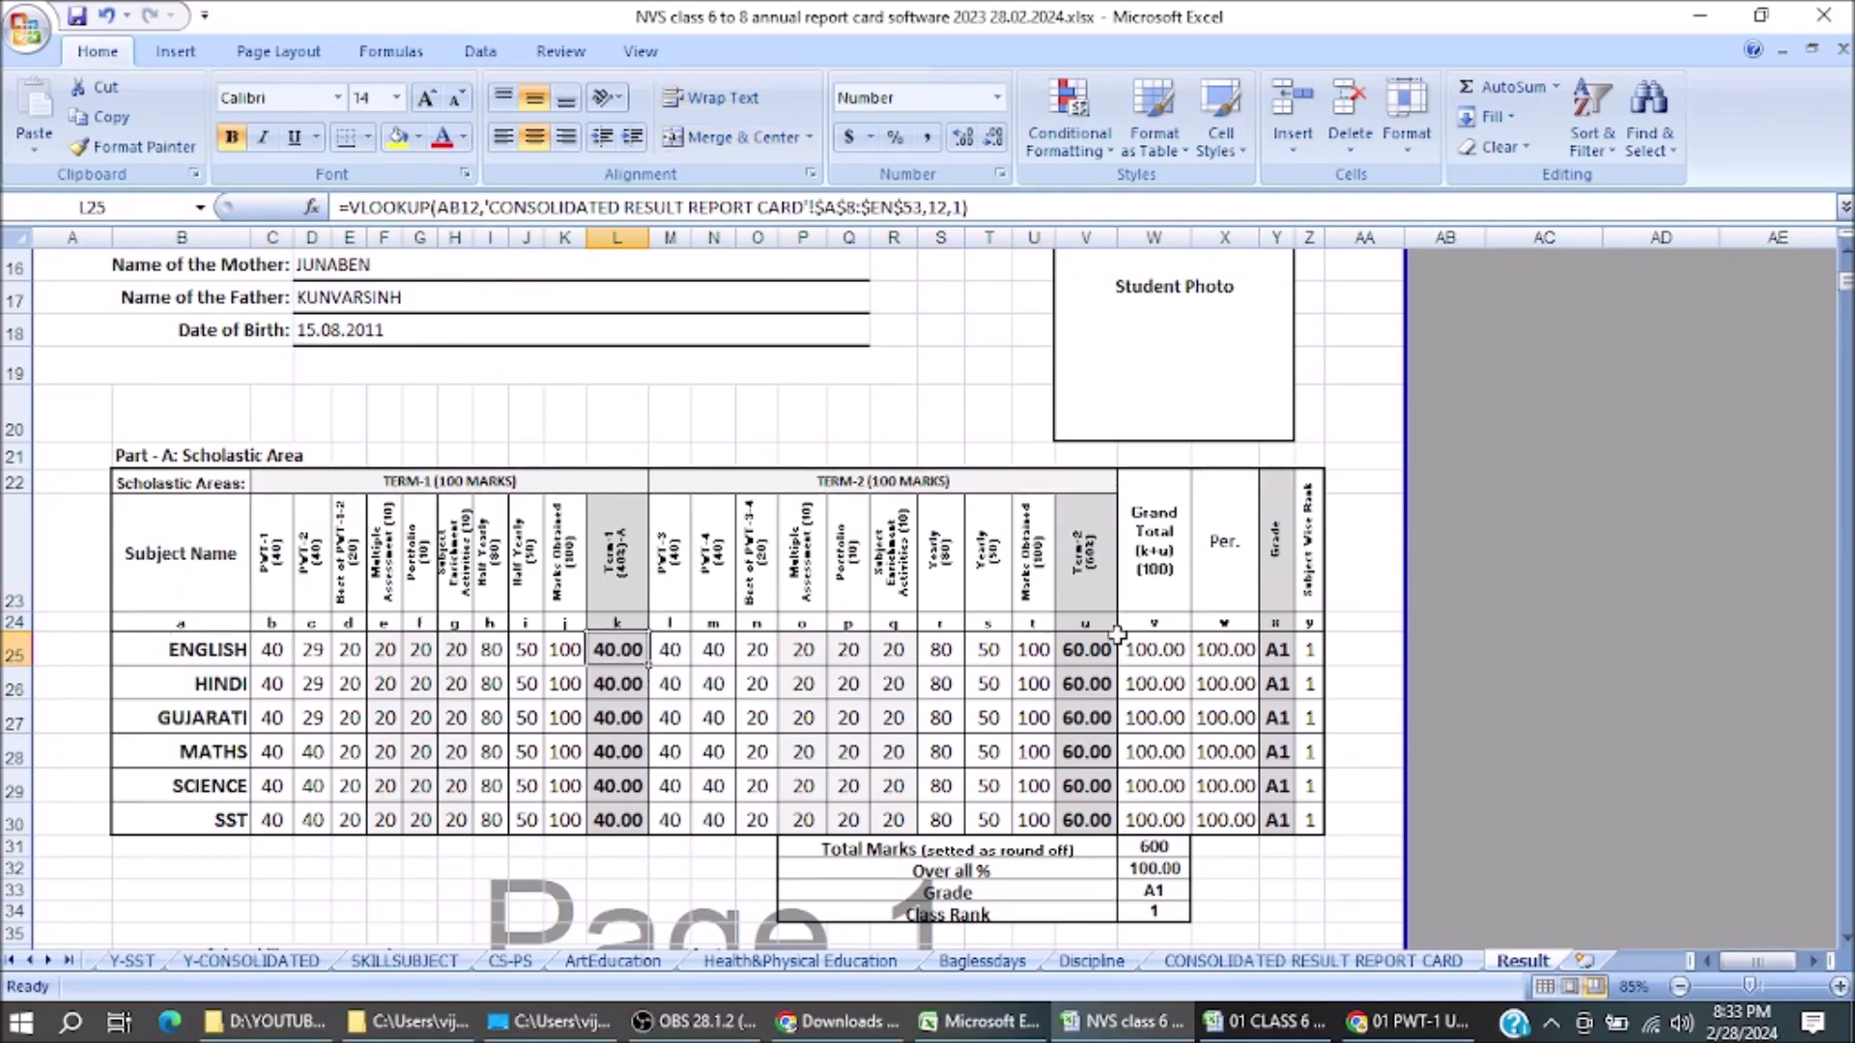
Review the Over all %, Grade and Class Rank rows in the summary below the scholastic marks
scroll(1130, 628, down, 3)
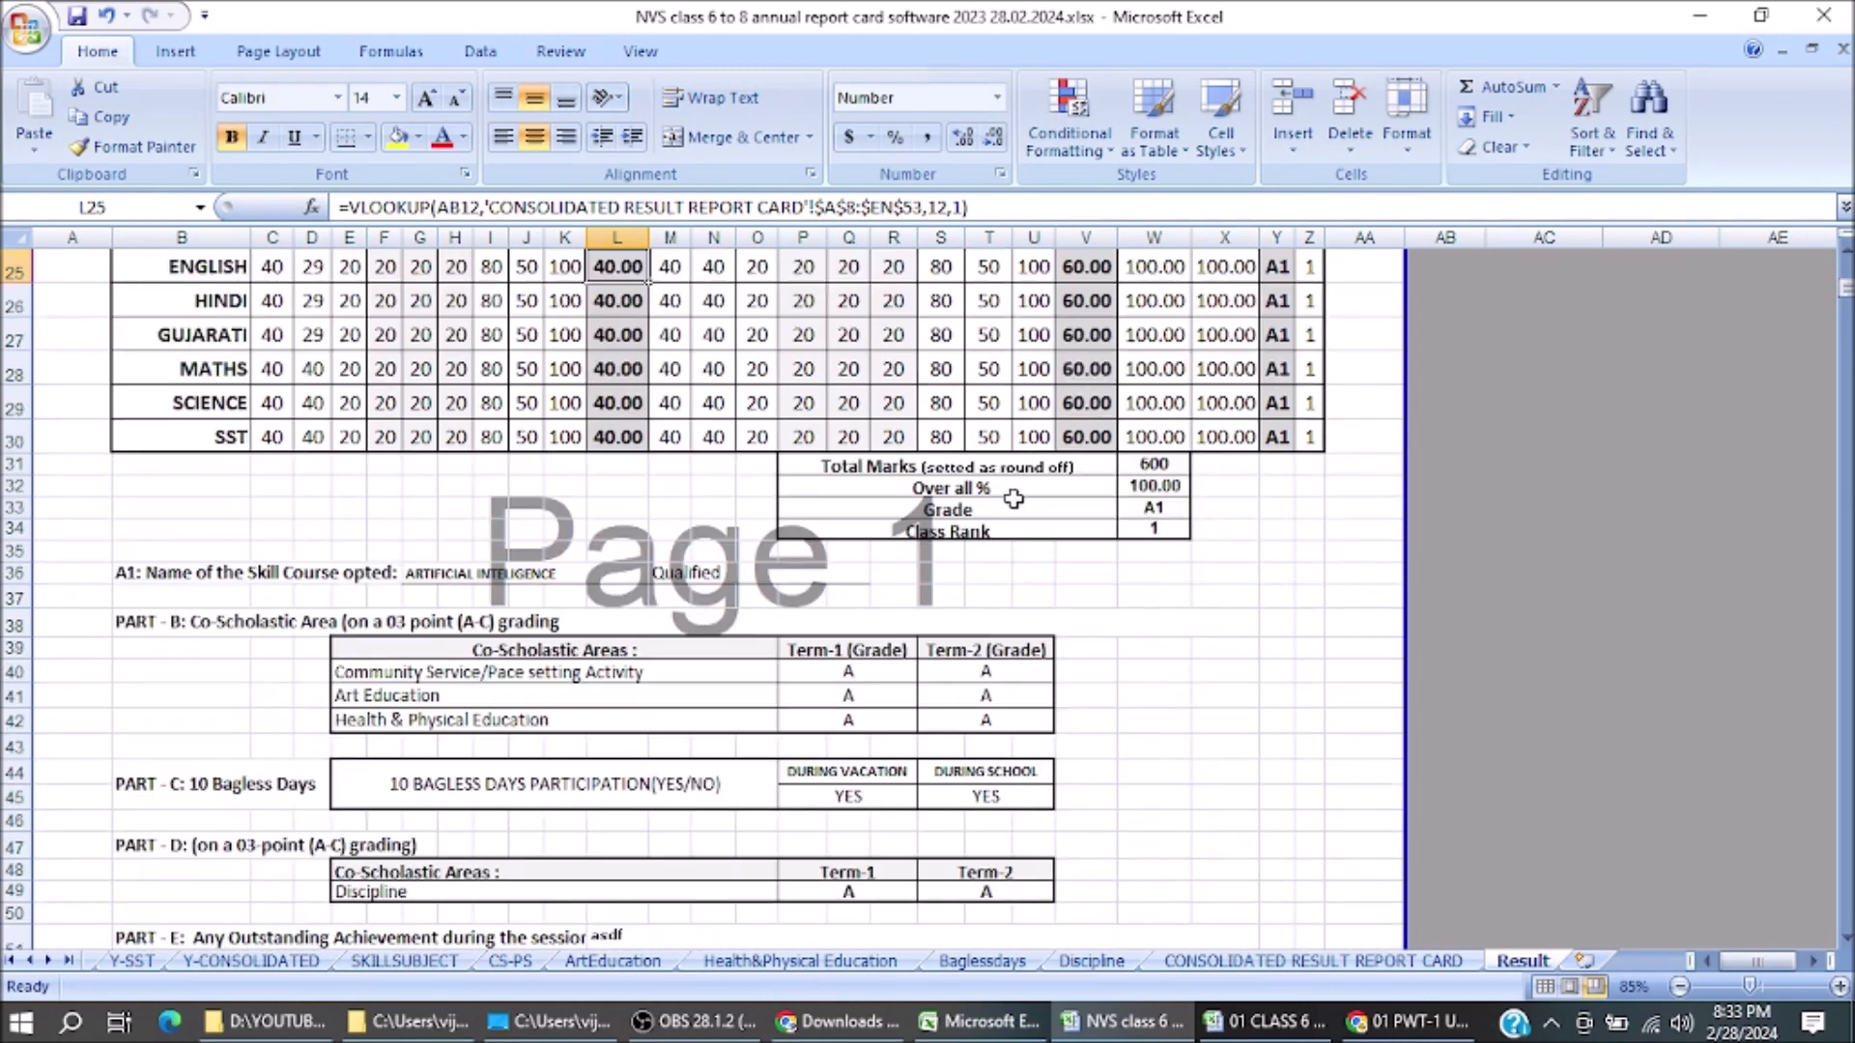
click(1012, 467)
ctrl+scroll(1074, 552, up, 1)
click(1000, 458)
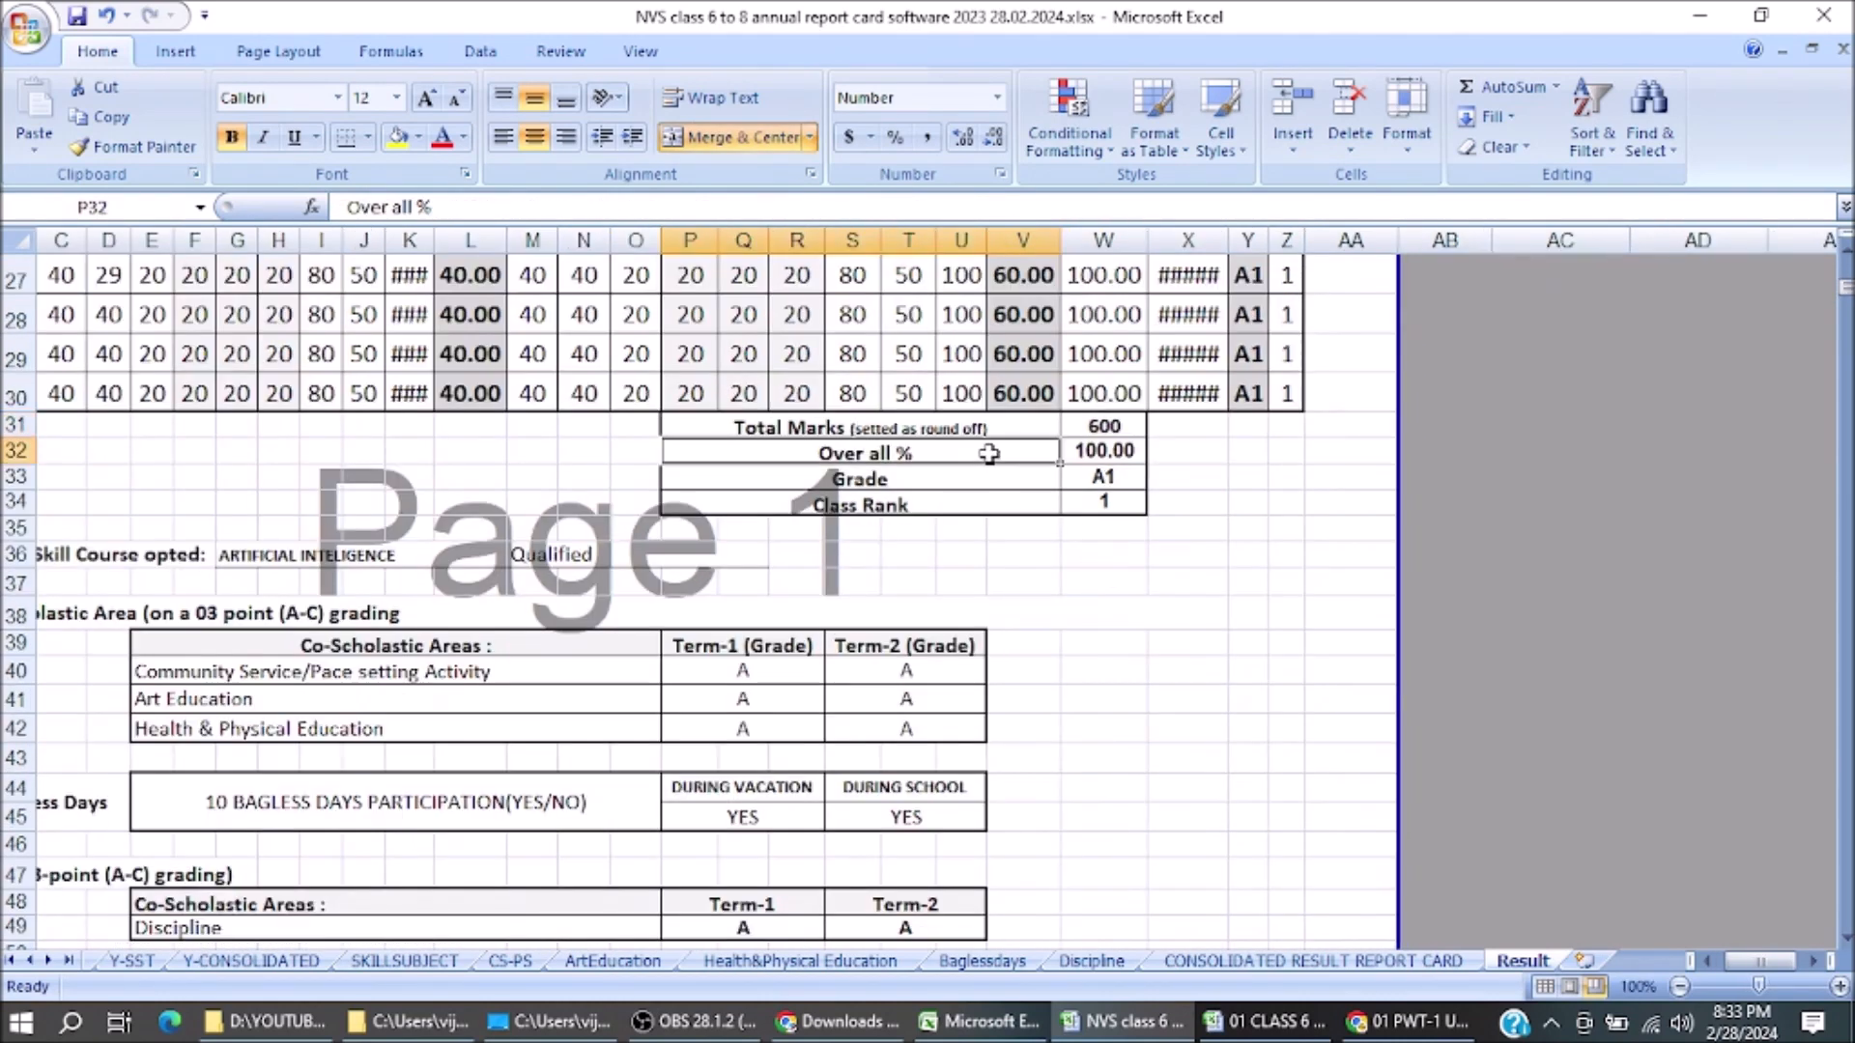
click(979, 481)
click(981, 504)
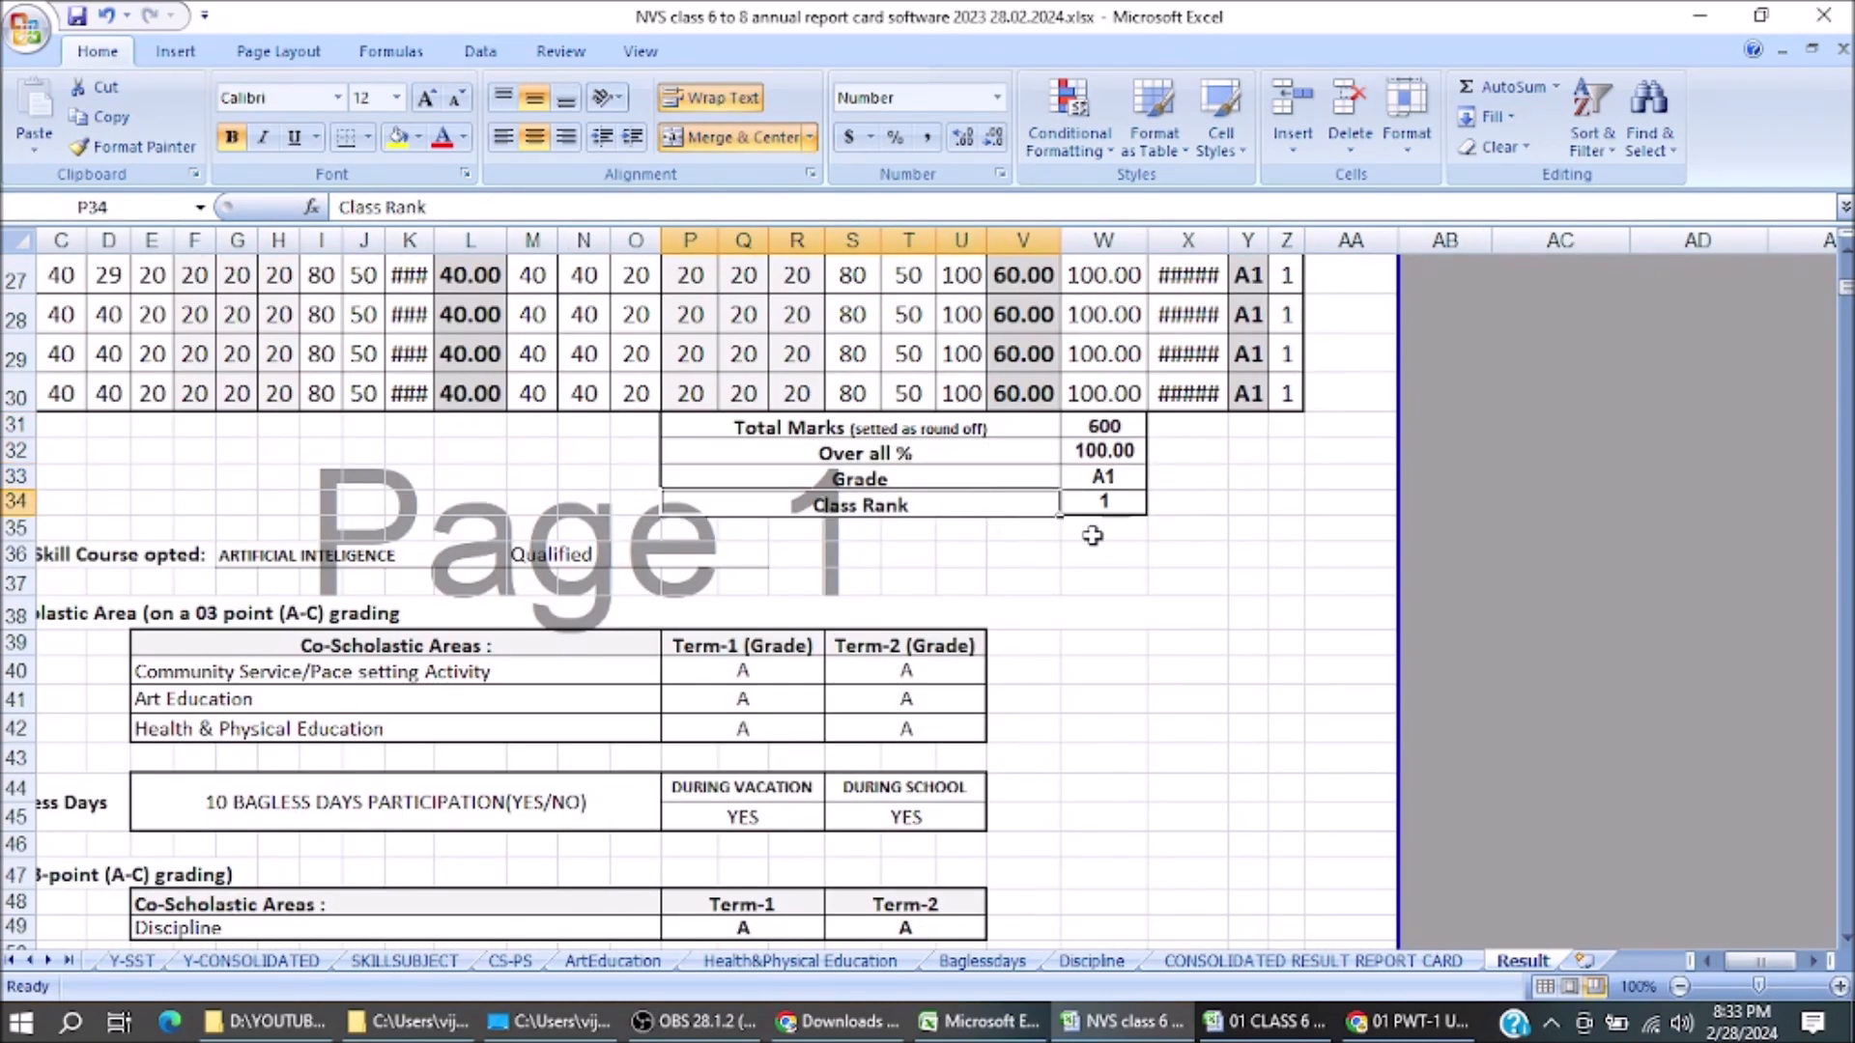
click(1106, 504)
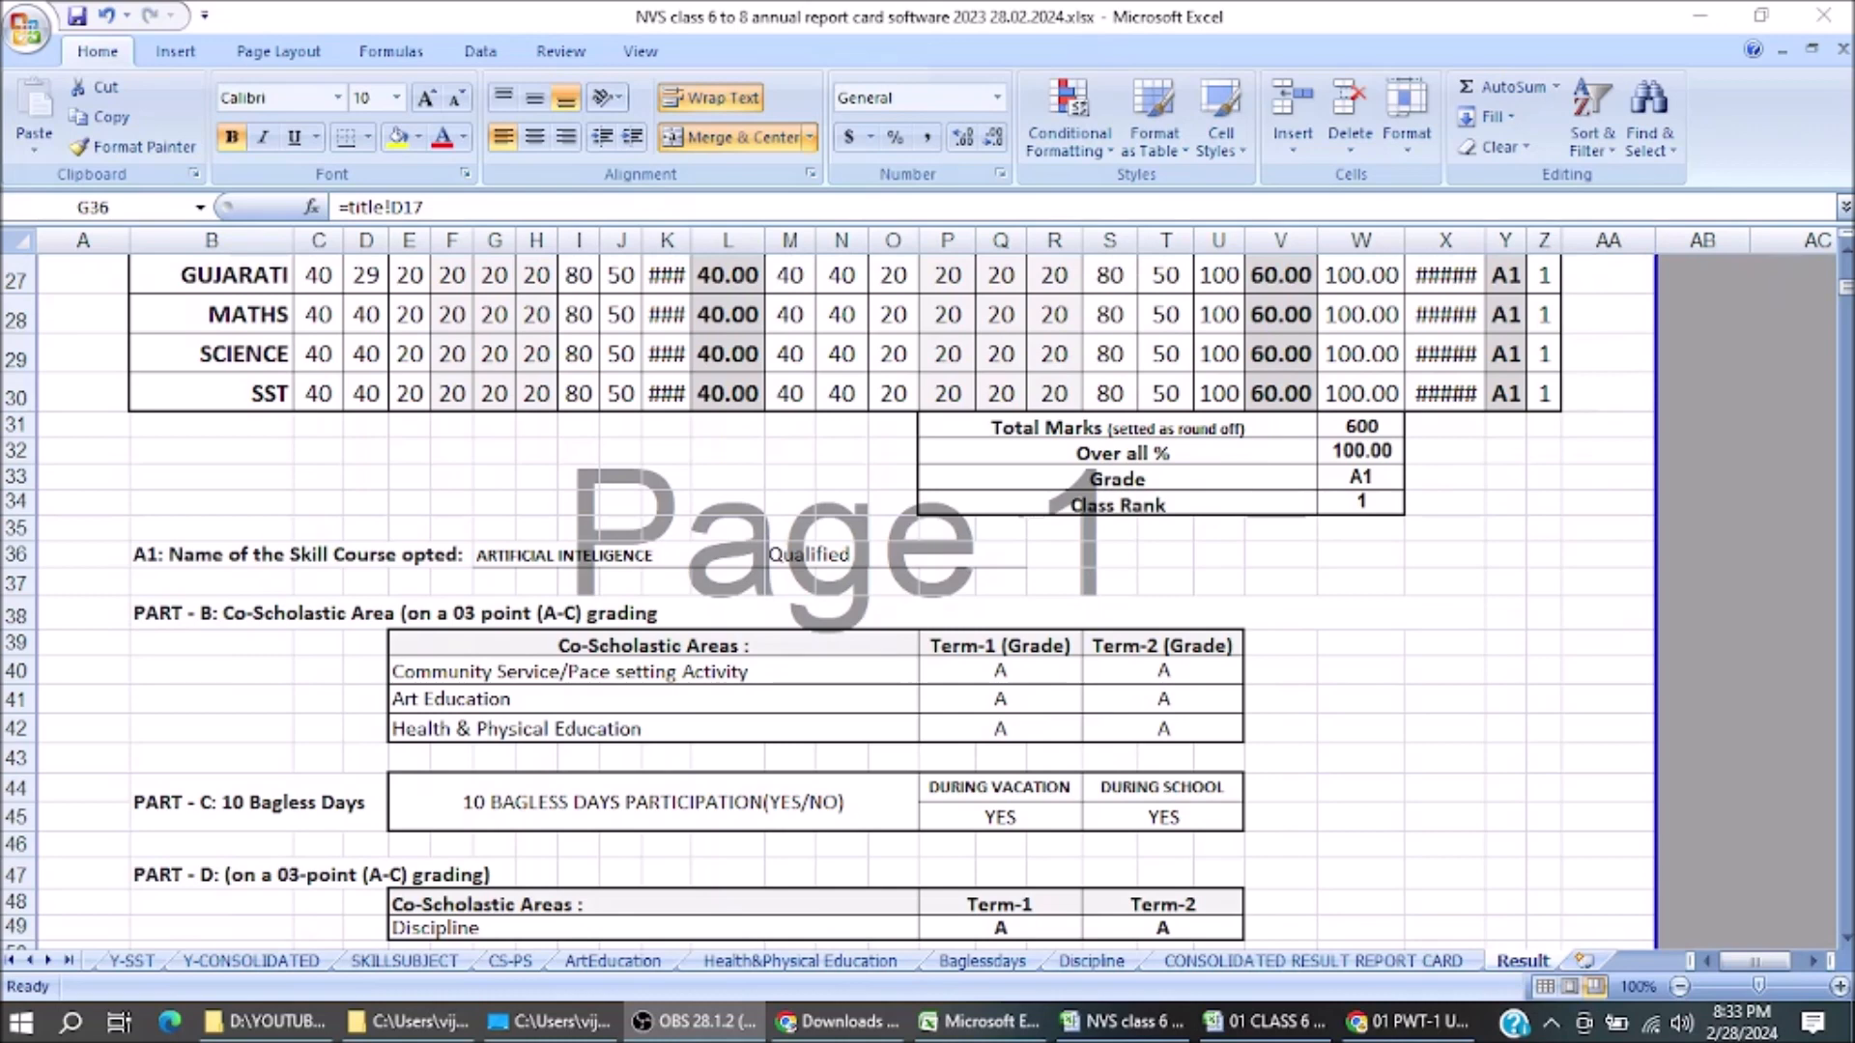
click(1187, 514)
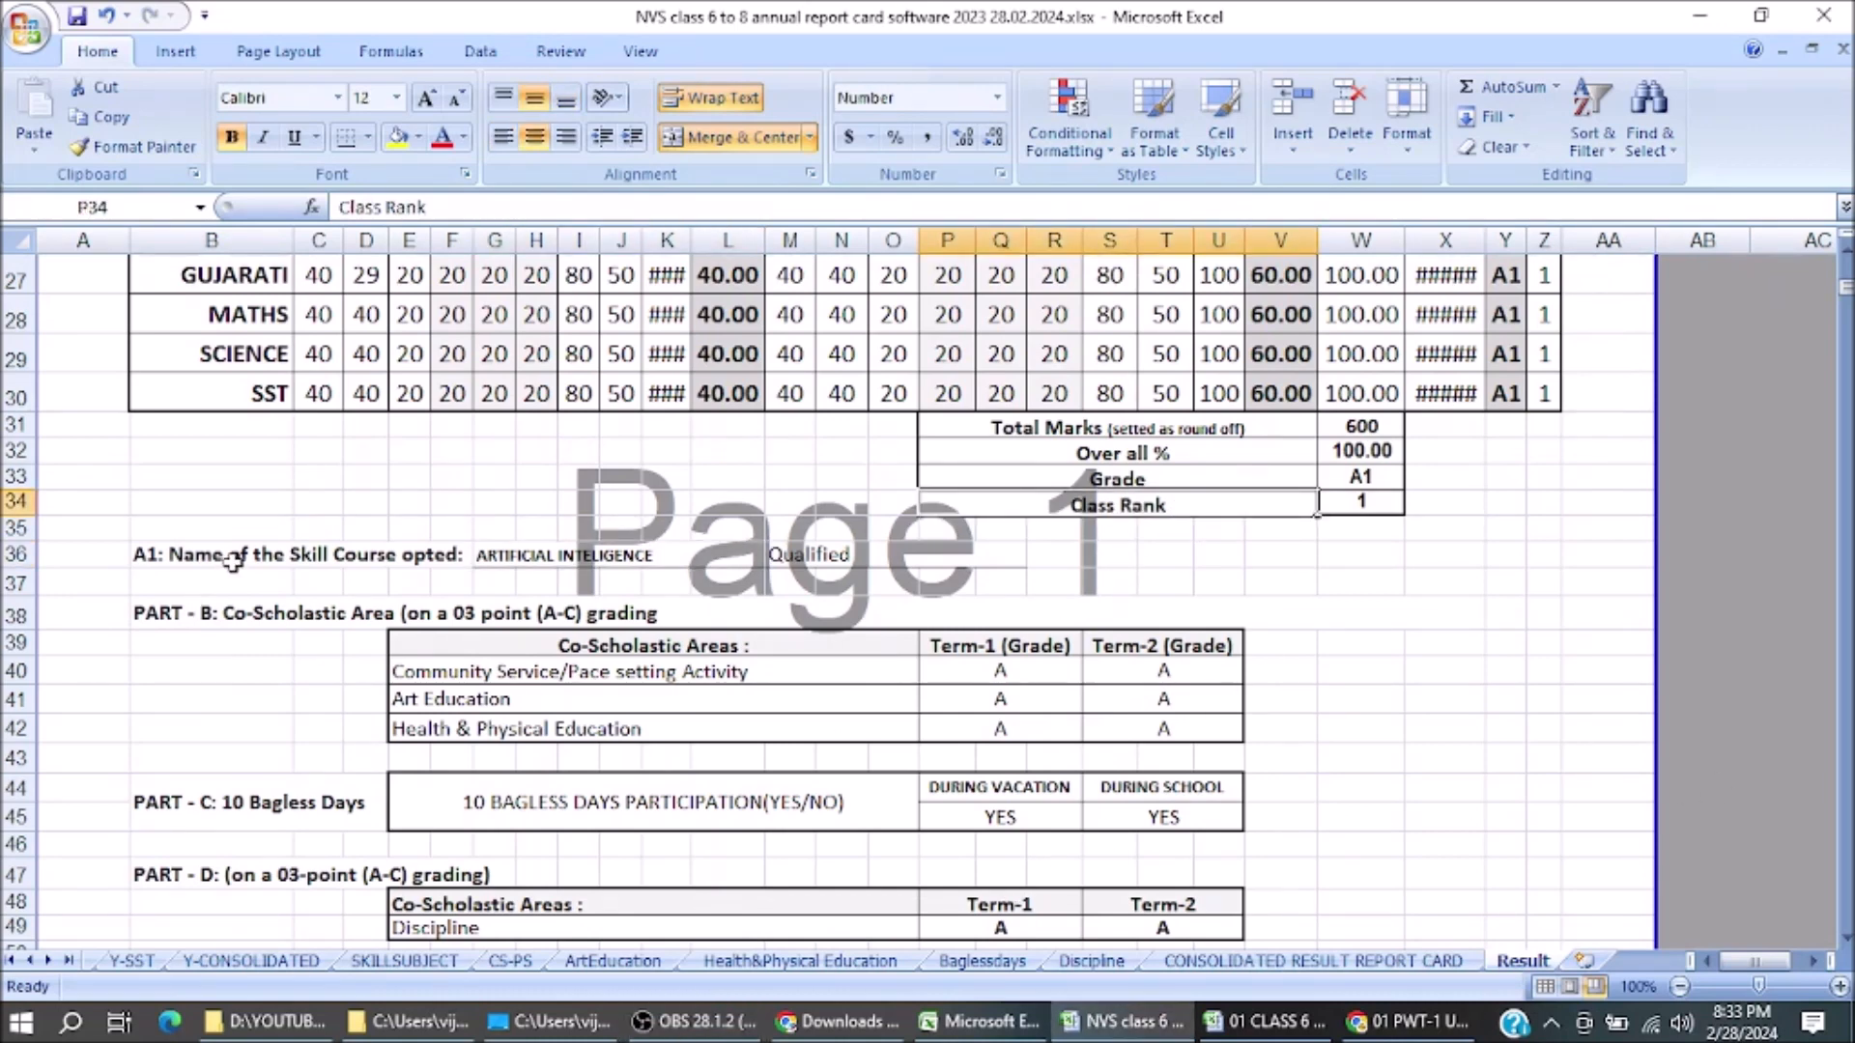
Inspect the A1 skill course row, checking the linked course name in G36 and the qualification status in M36
click(232, 560)
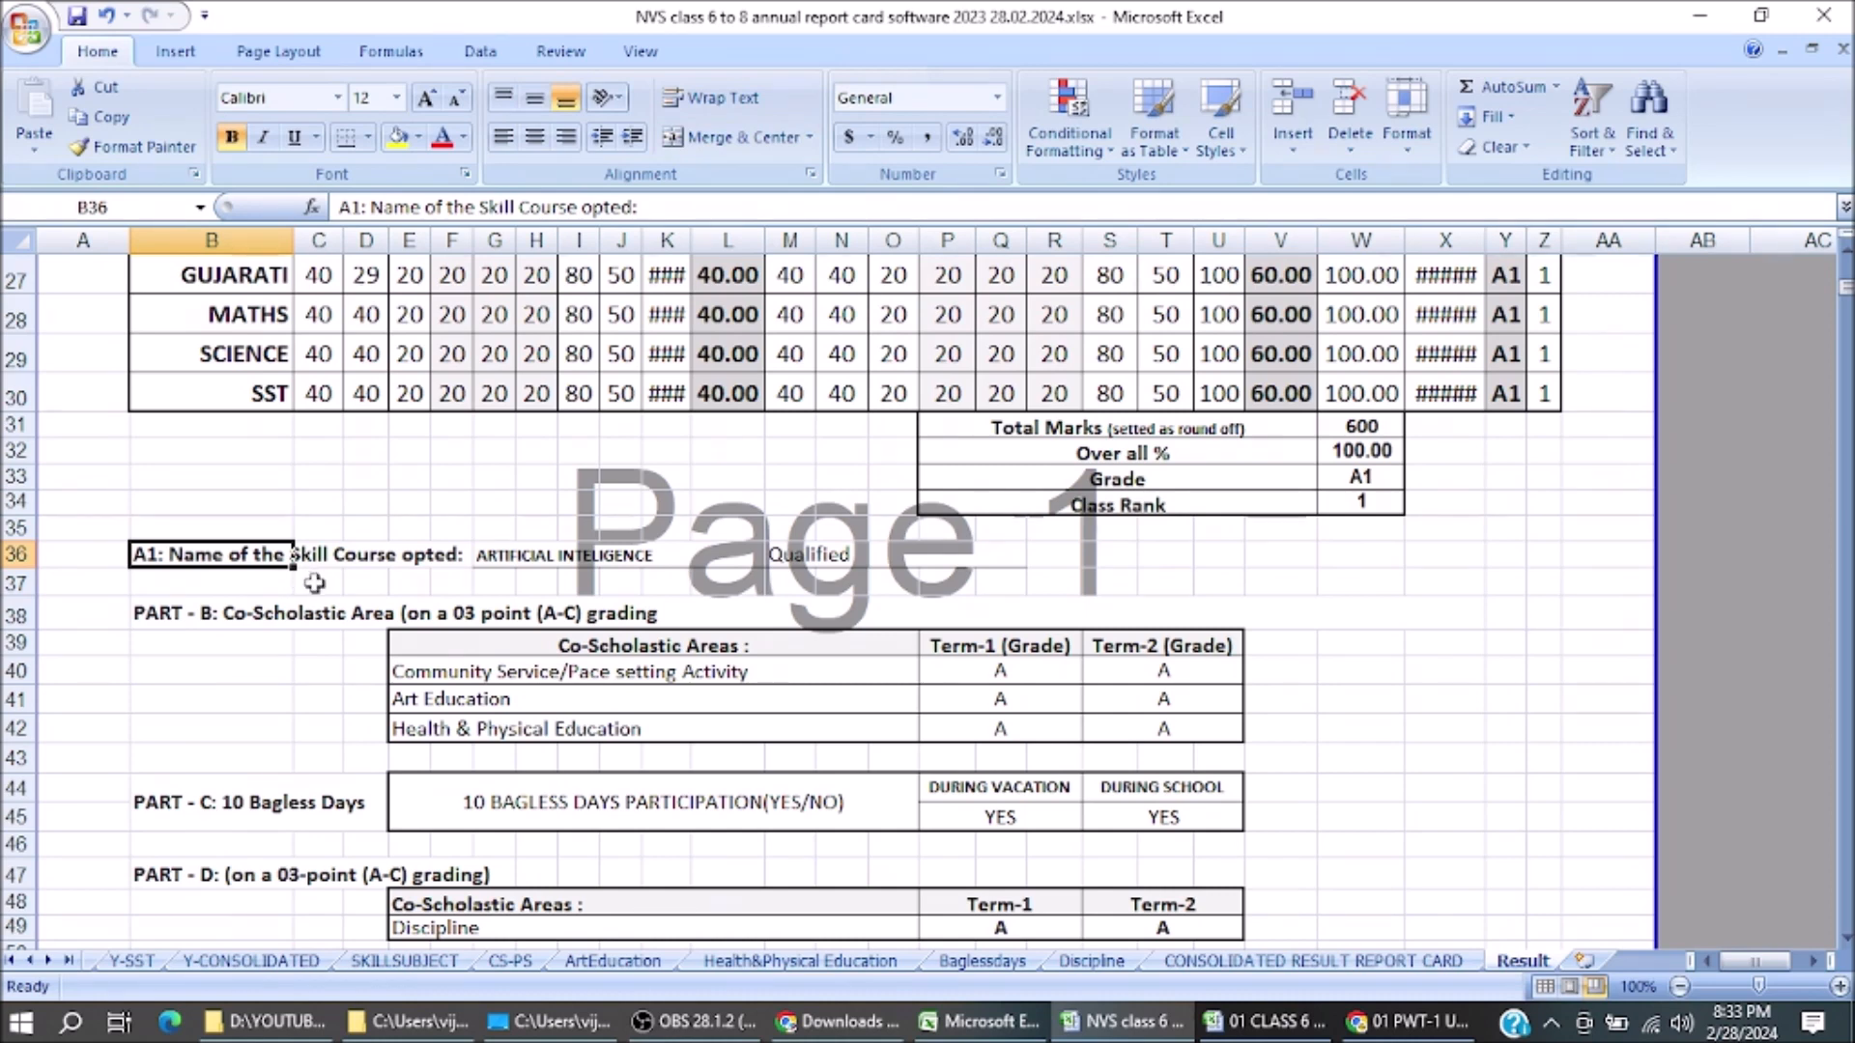
click(585, 560)
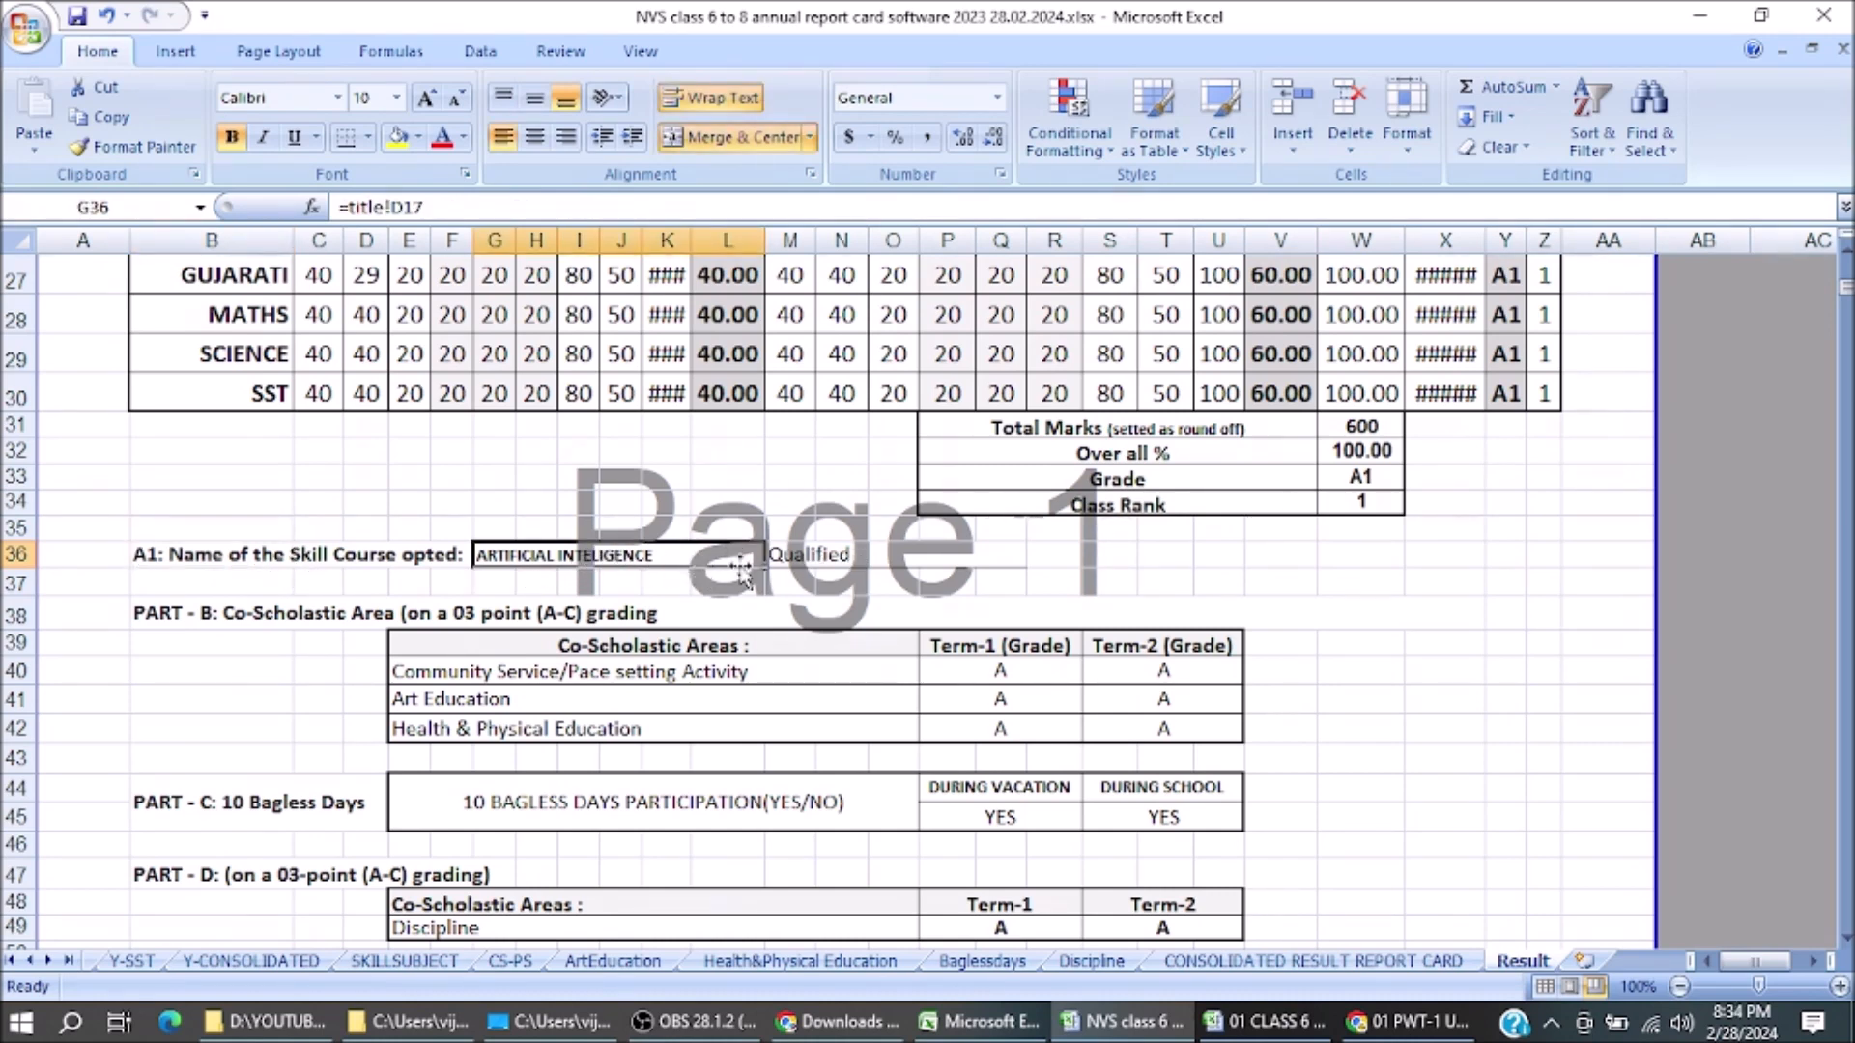
click(848, 563)
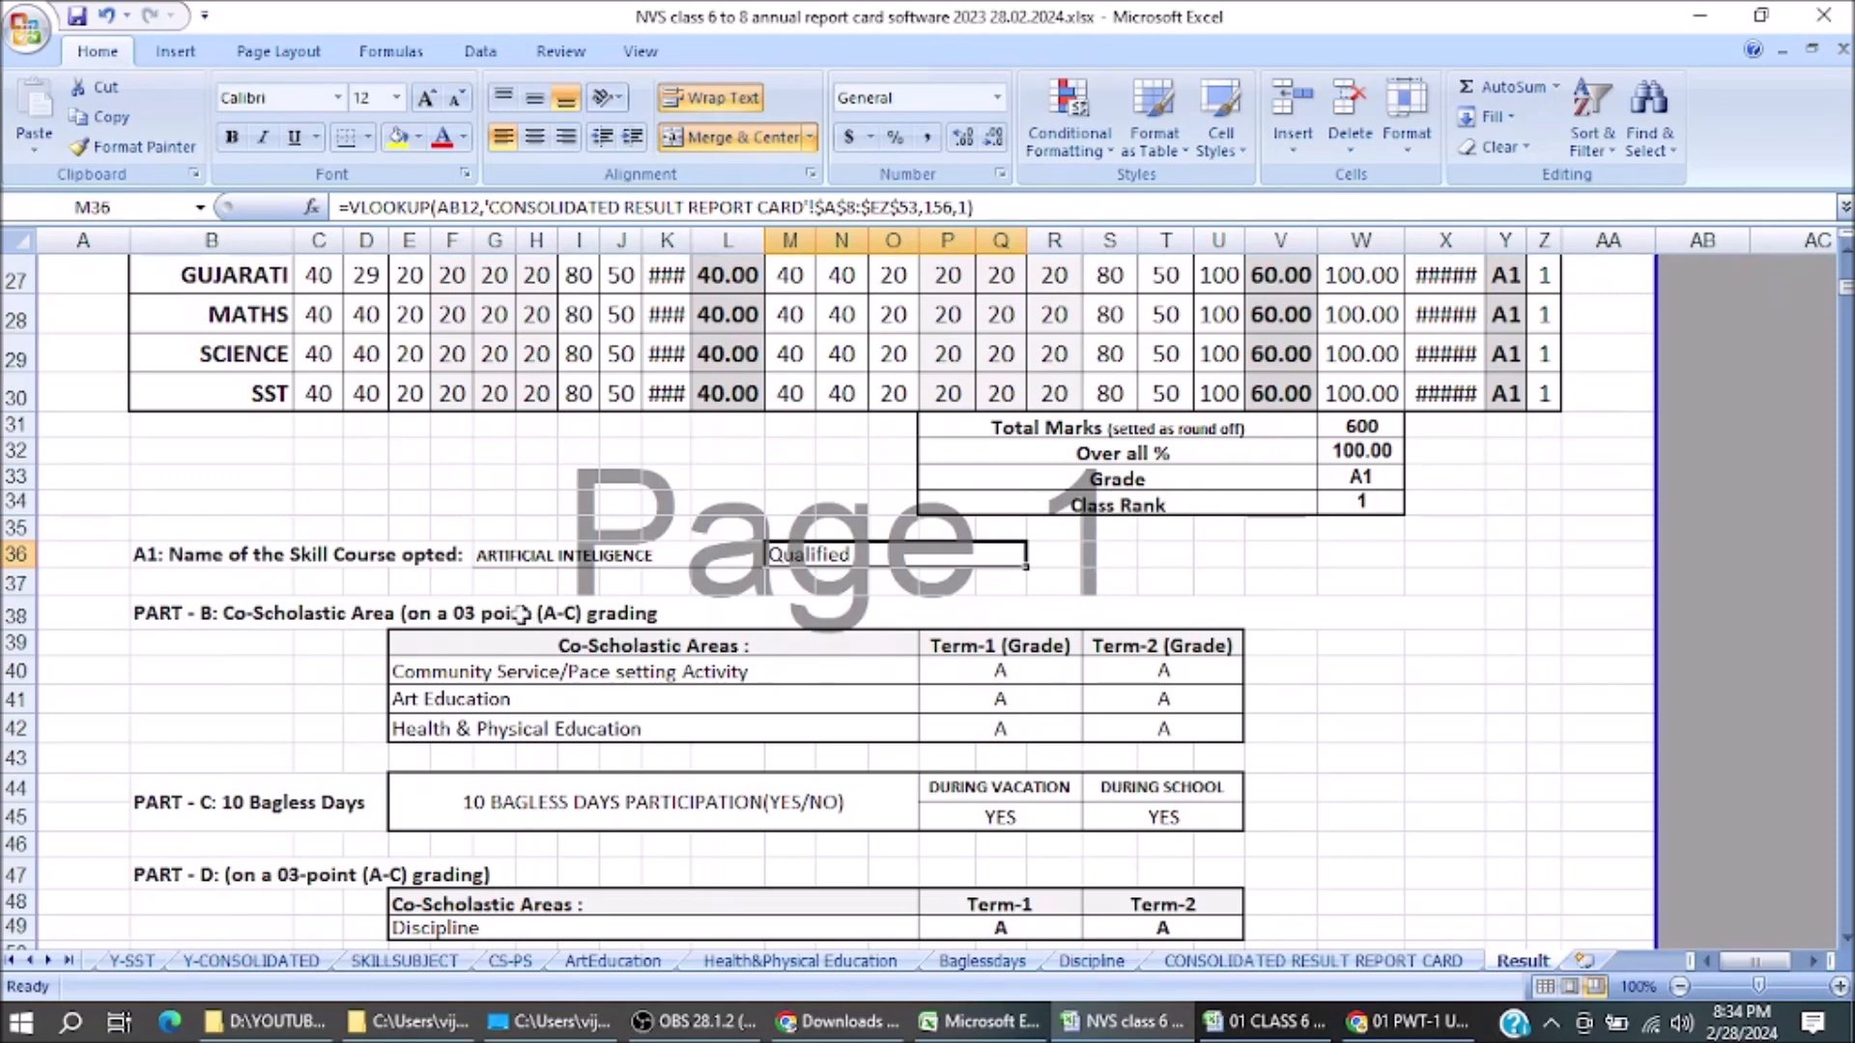
Examine PART - B, covering Community Service, Art Education, and Health & Physical Education with its Term-1 and Term-2 grades
click(520, 614)
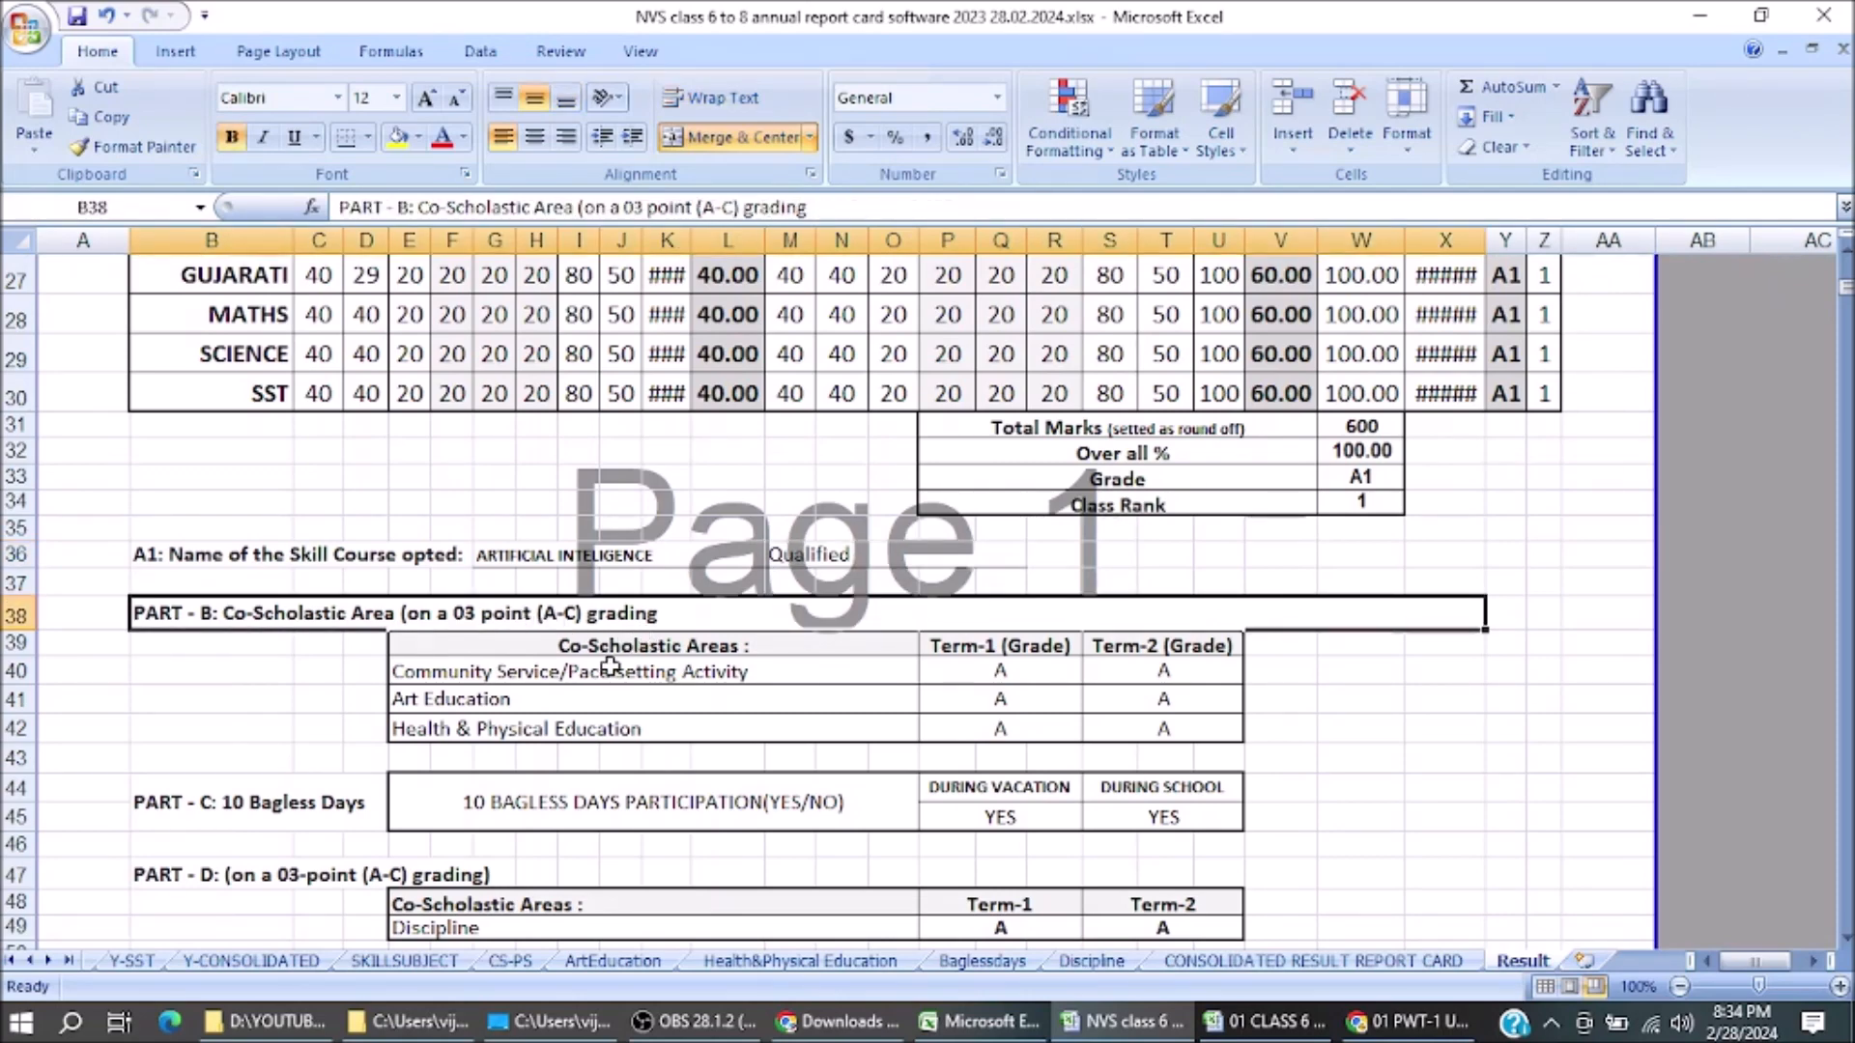
scroll(575, 657, down, 1)
click(509, 562)
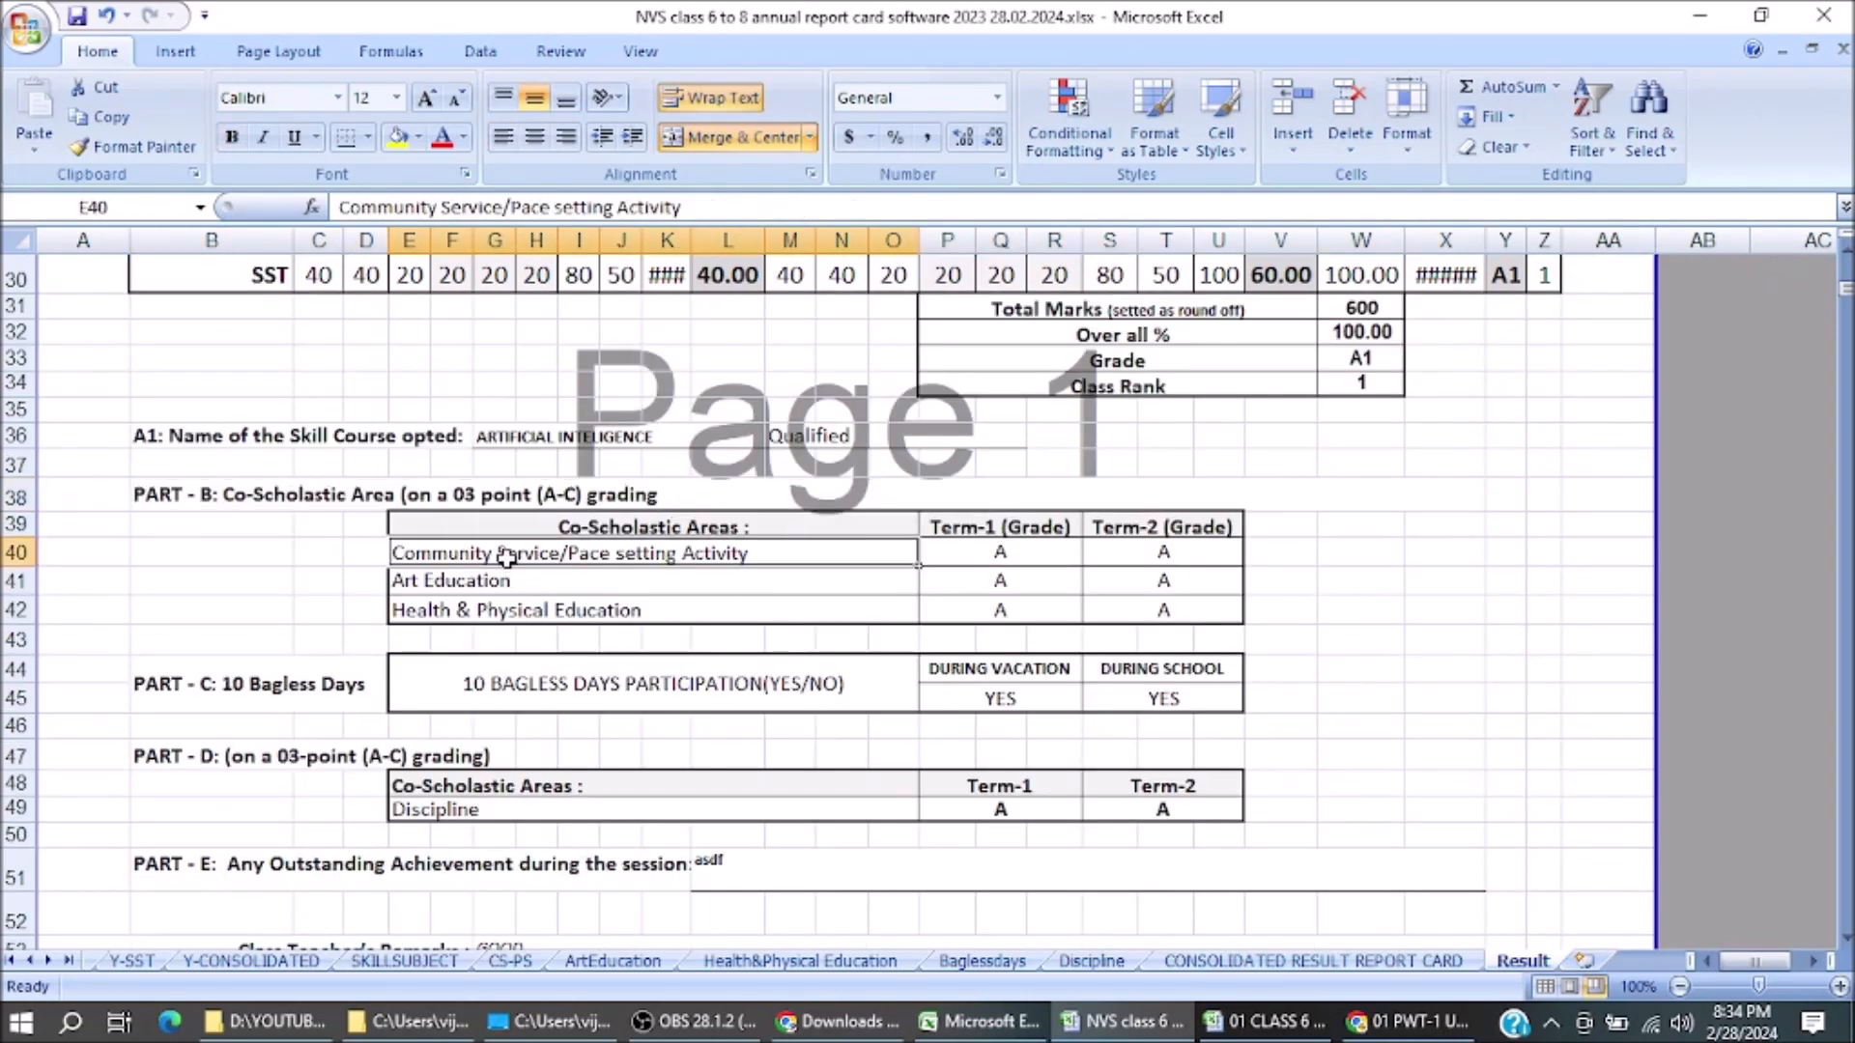
click(654, 580)
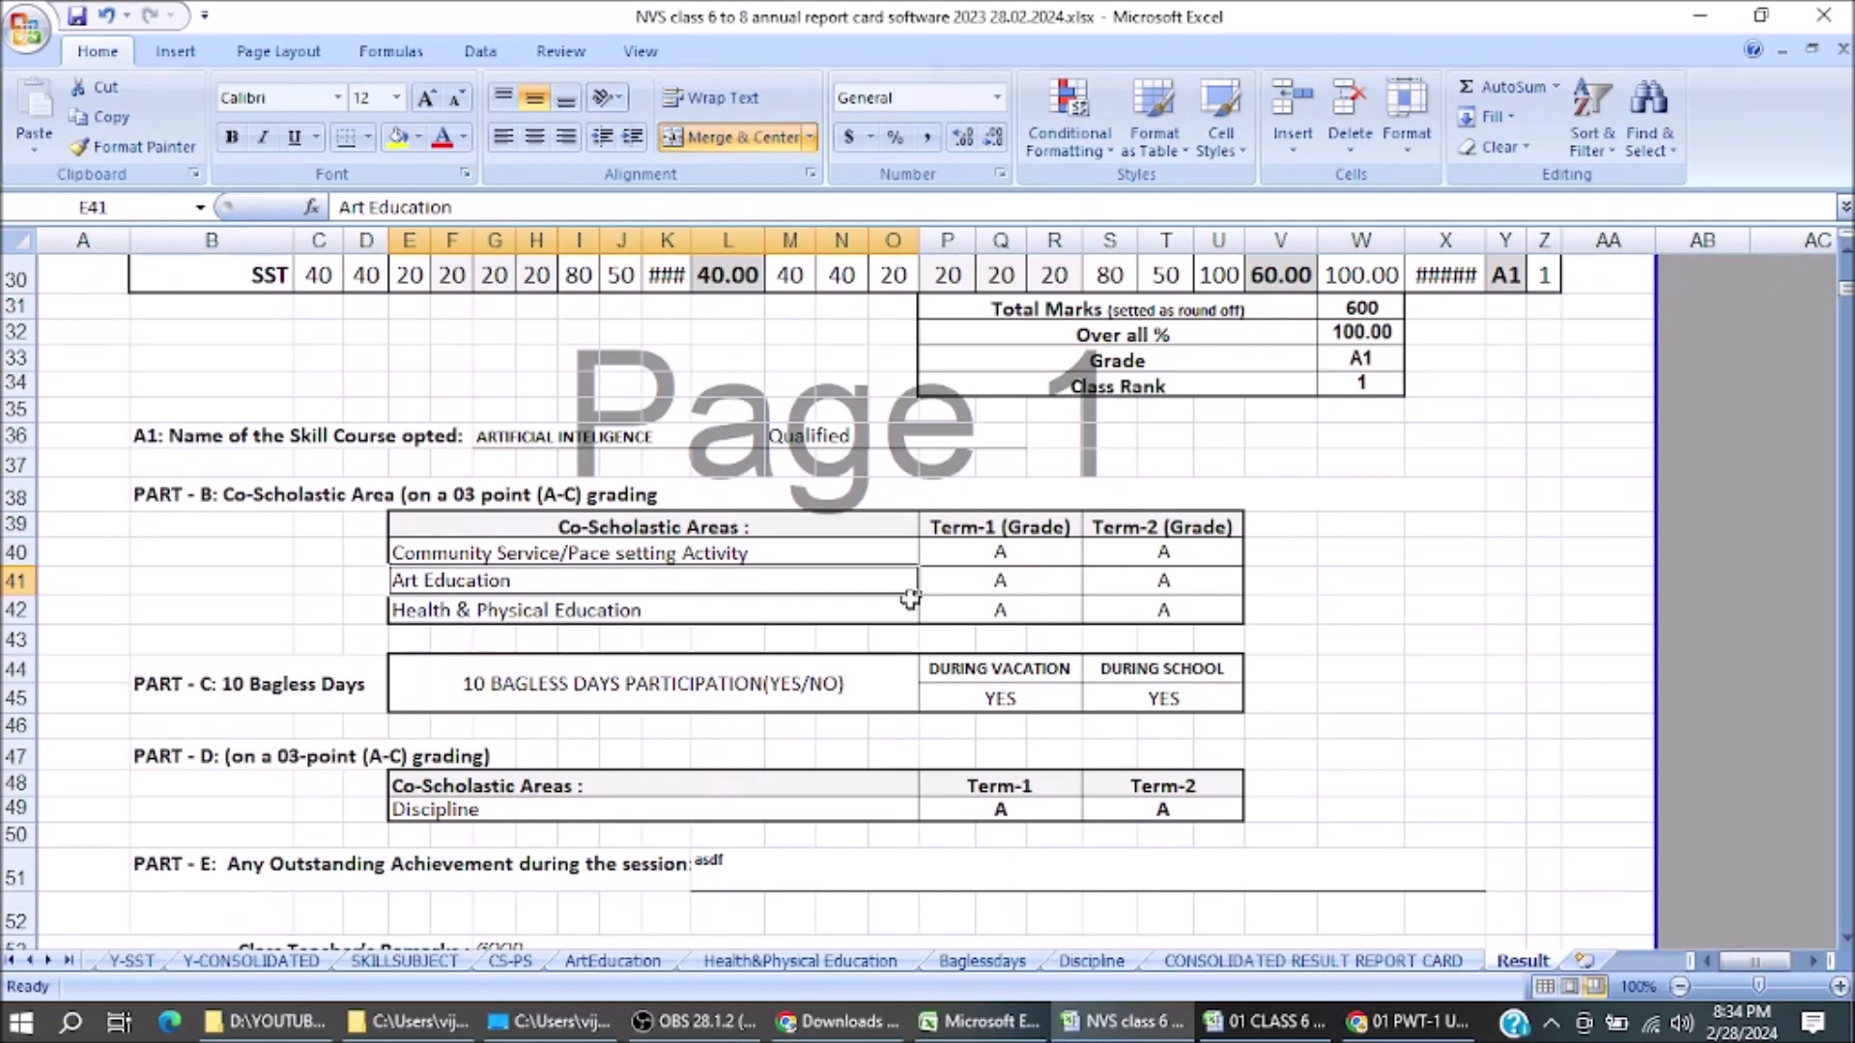
click(646, 605)
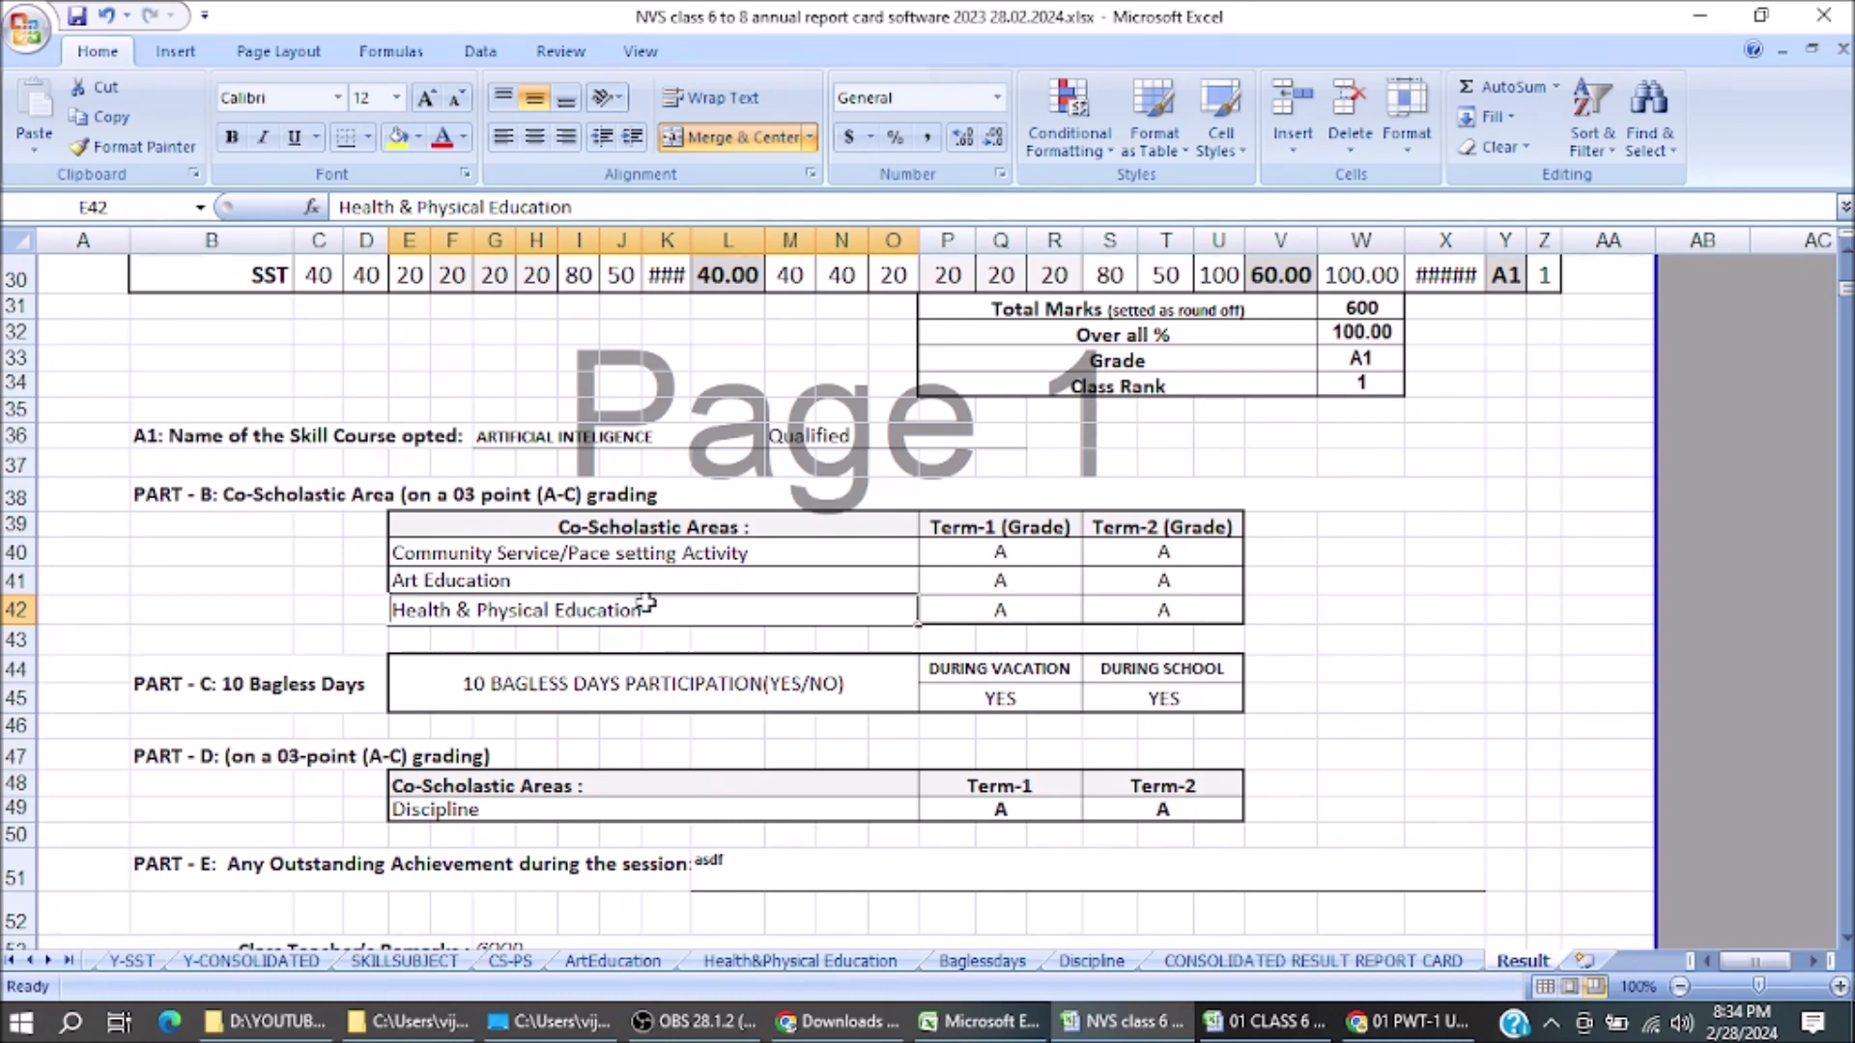
click(983, 606)
click(1167, 610)
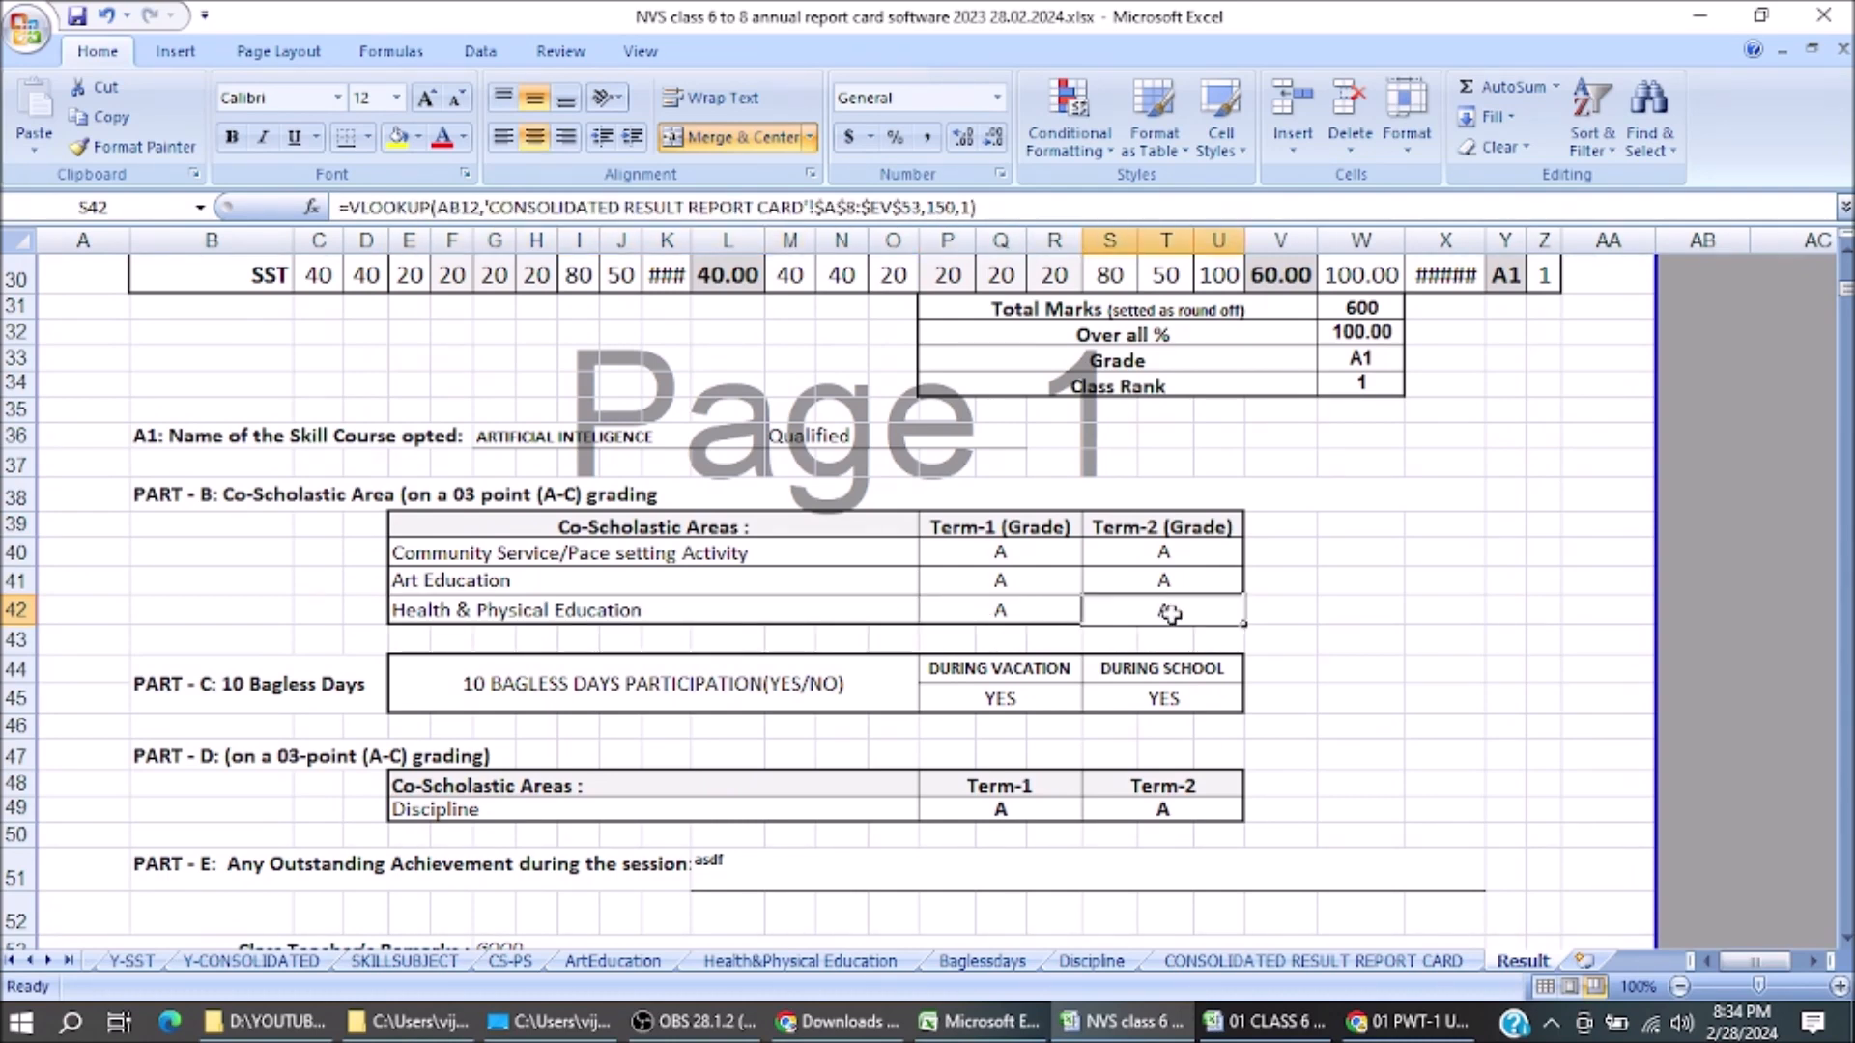
Examine PART - C: 10 Bagless Days, including the participation label and the DURING SCHOOL entry in S45
click(809, 685)
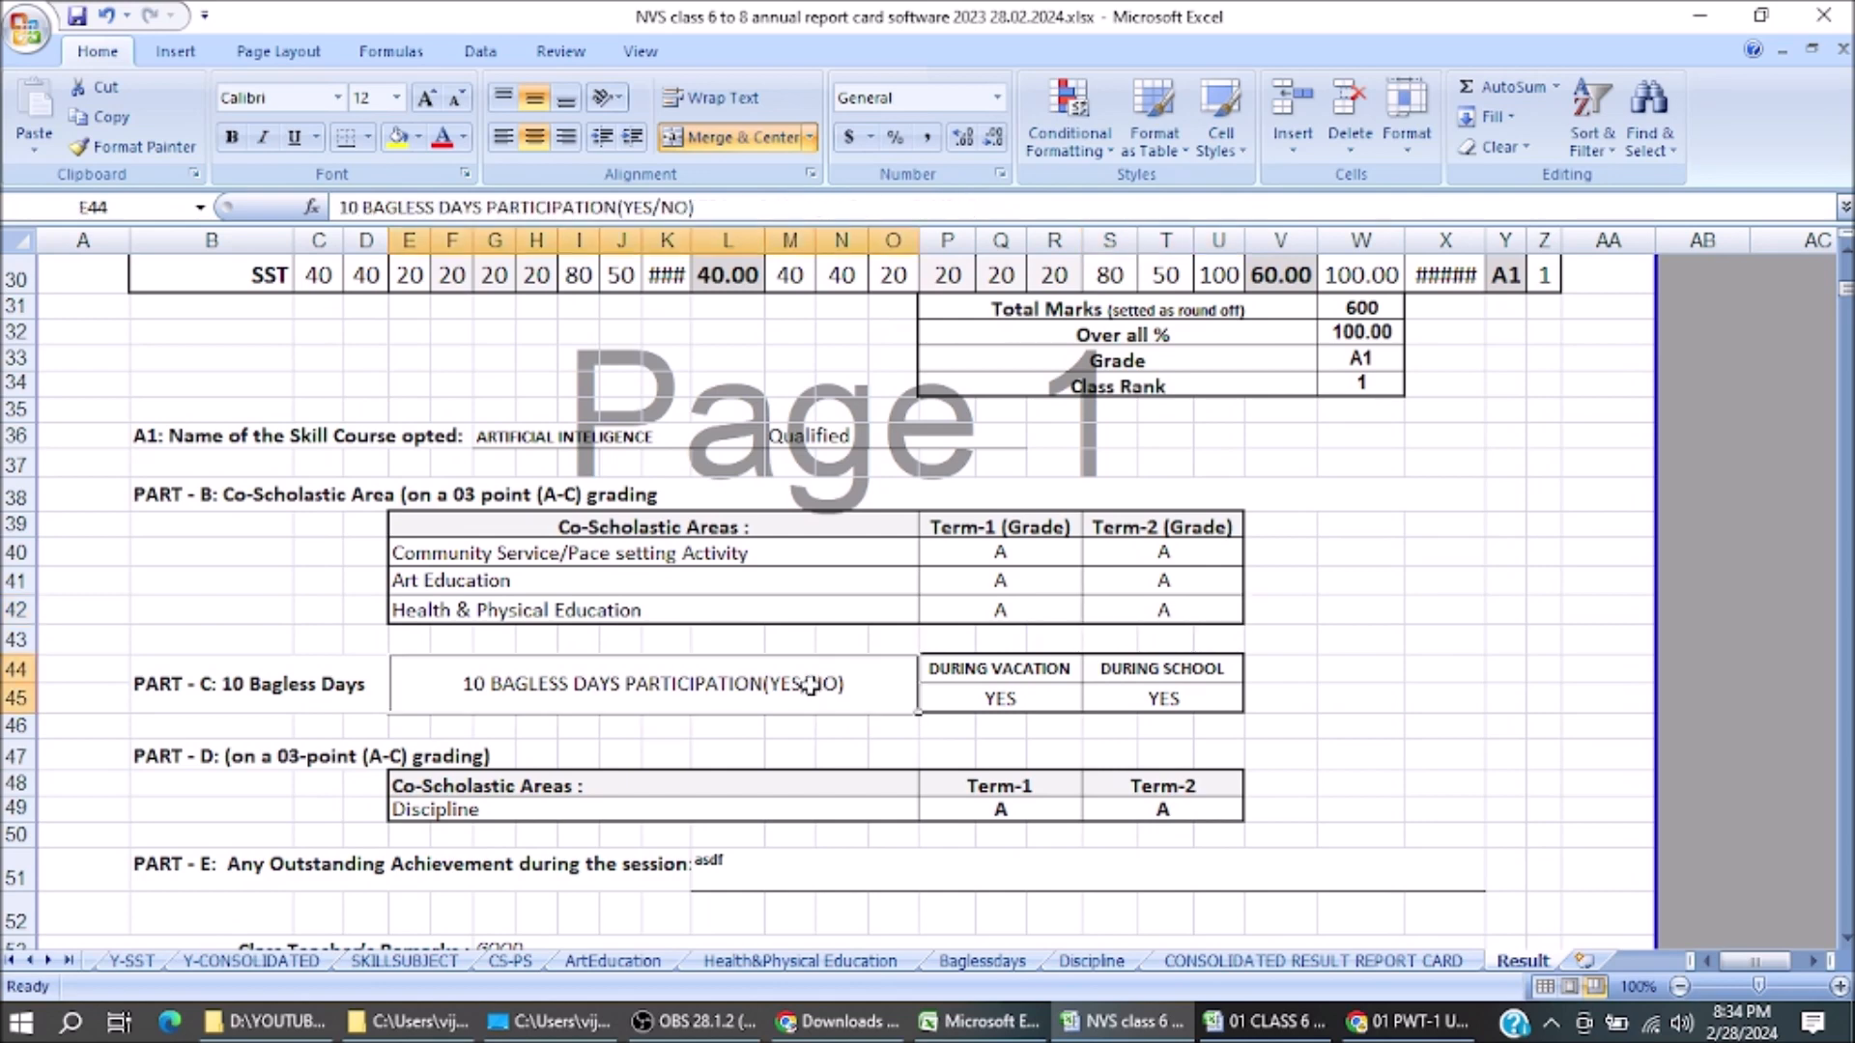
click(196, 688)
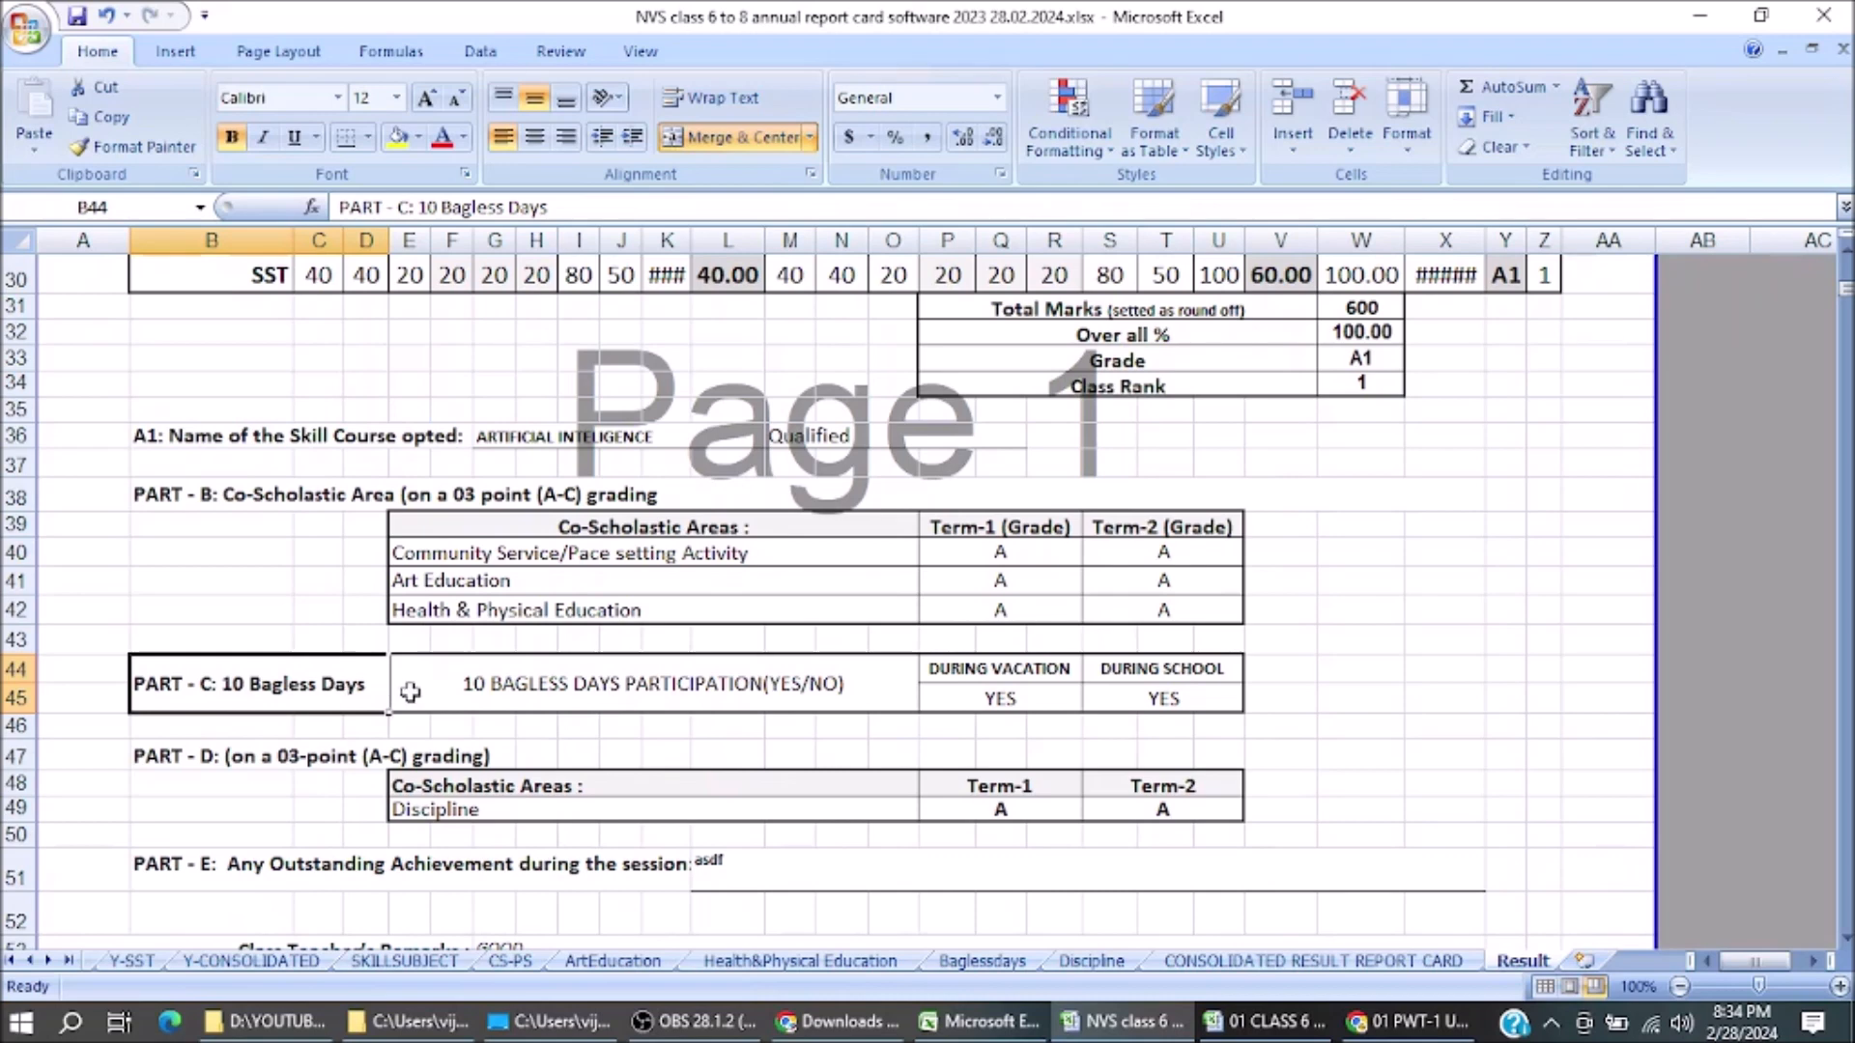
click(519, 693)
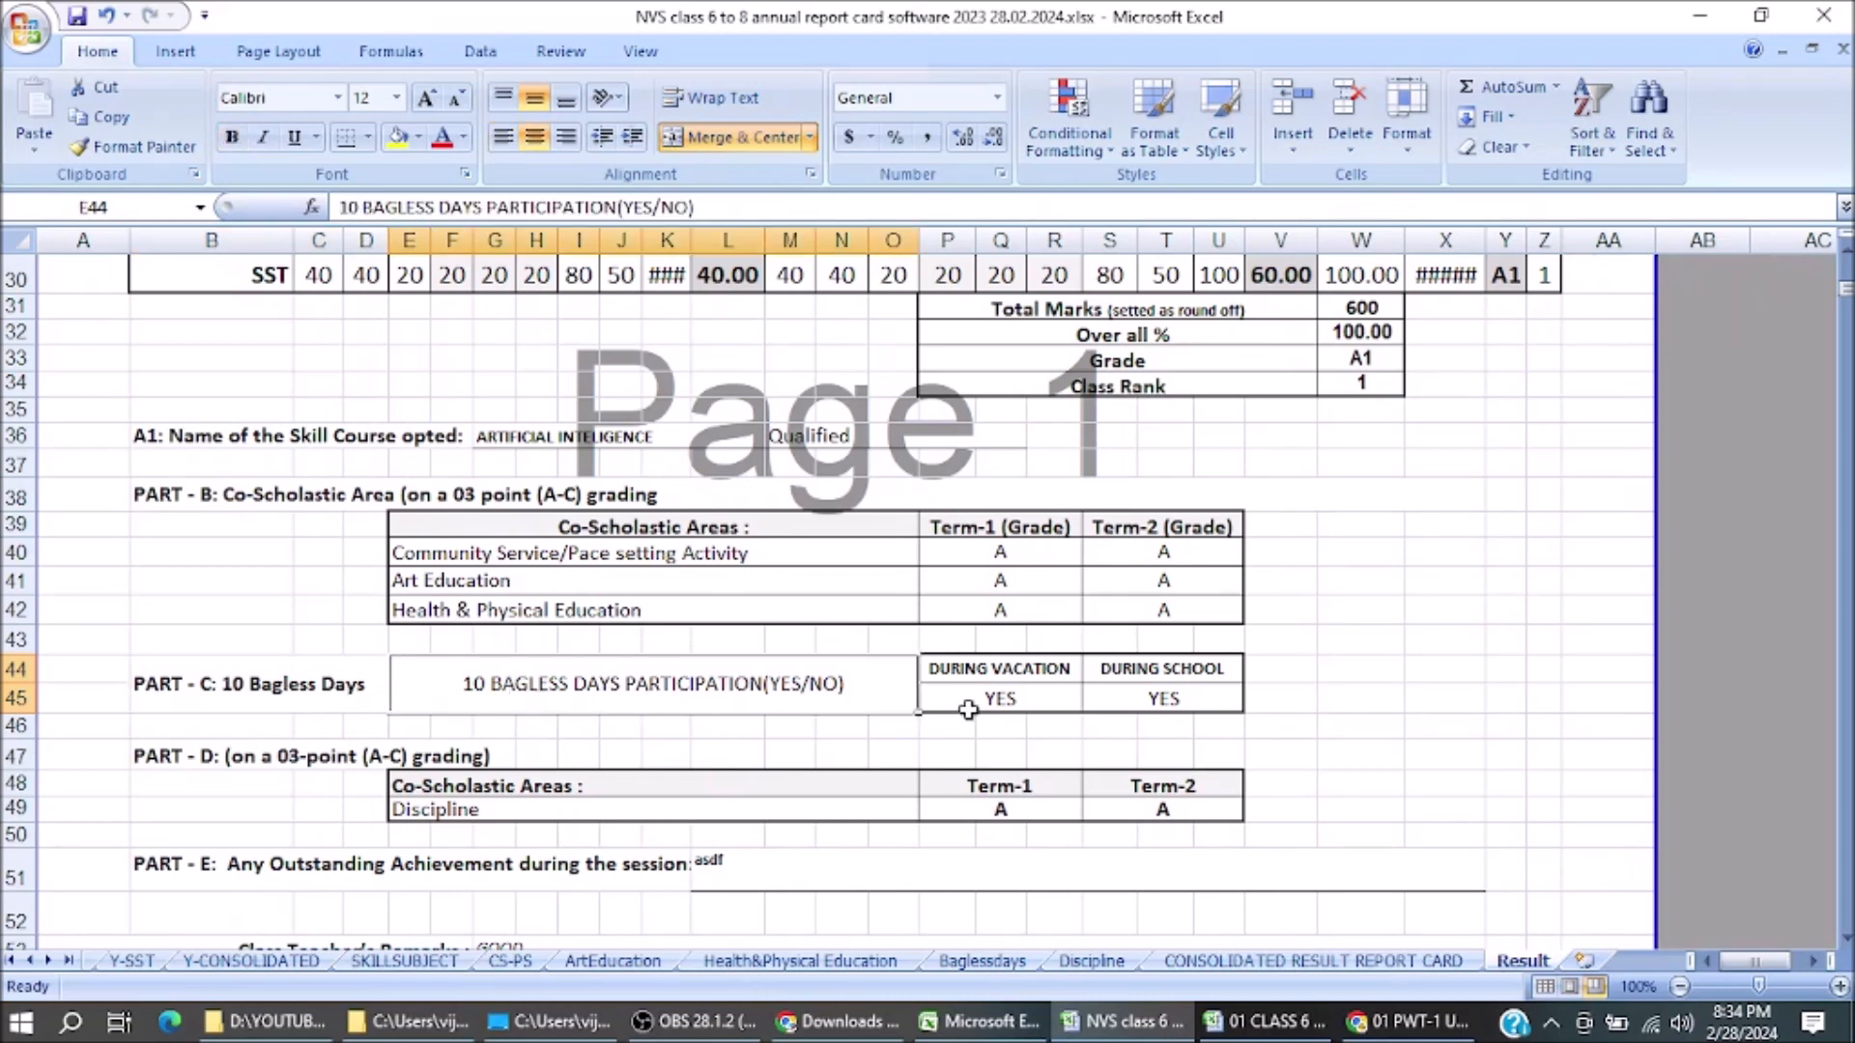
click(1169, 698)
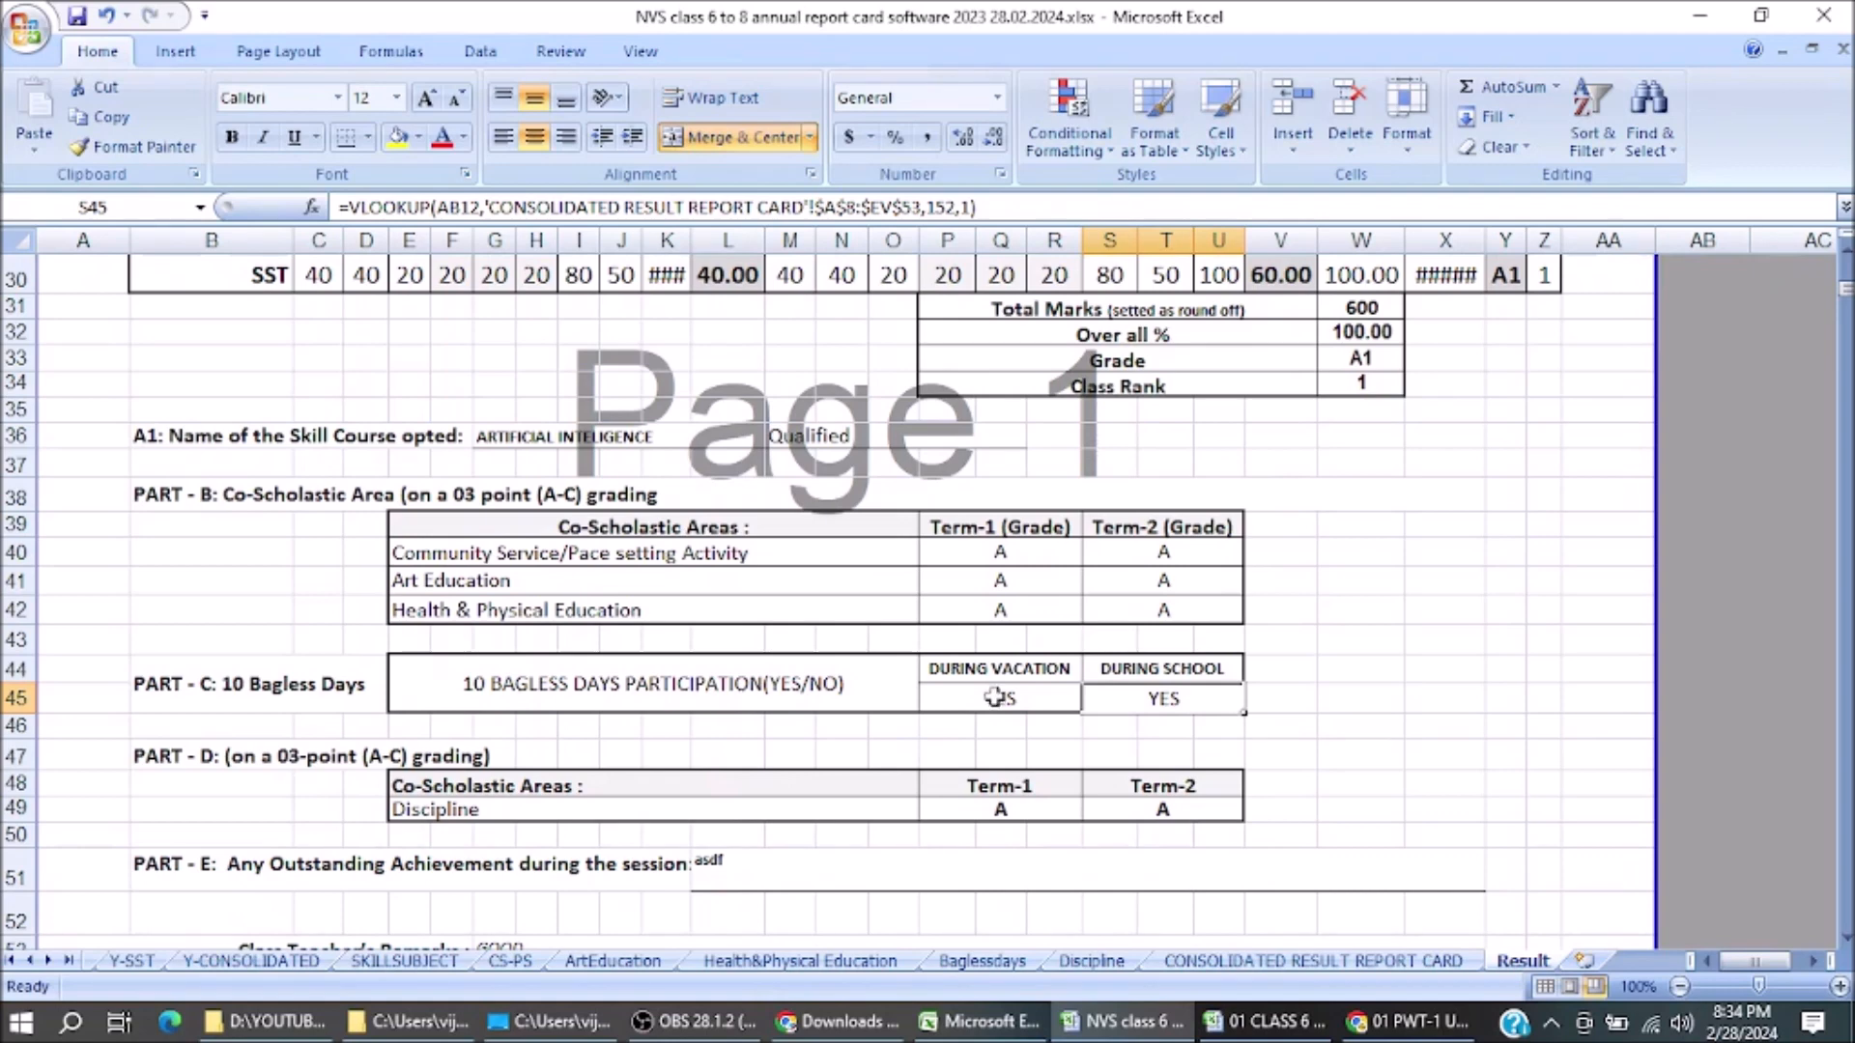
Examine PART - D and inspect the Discipline grades for Term-1 and Term-2 in row 49
click(183, 750)
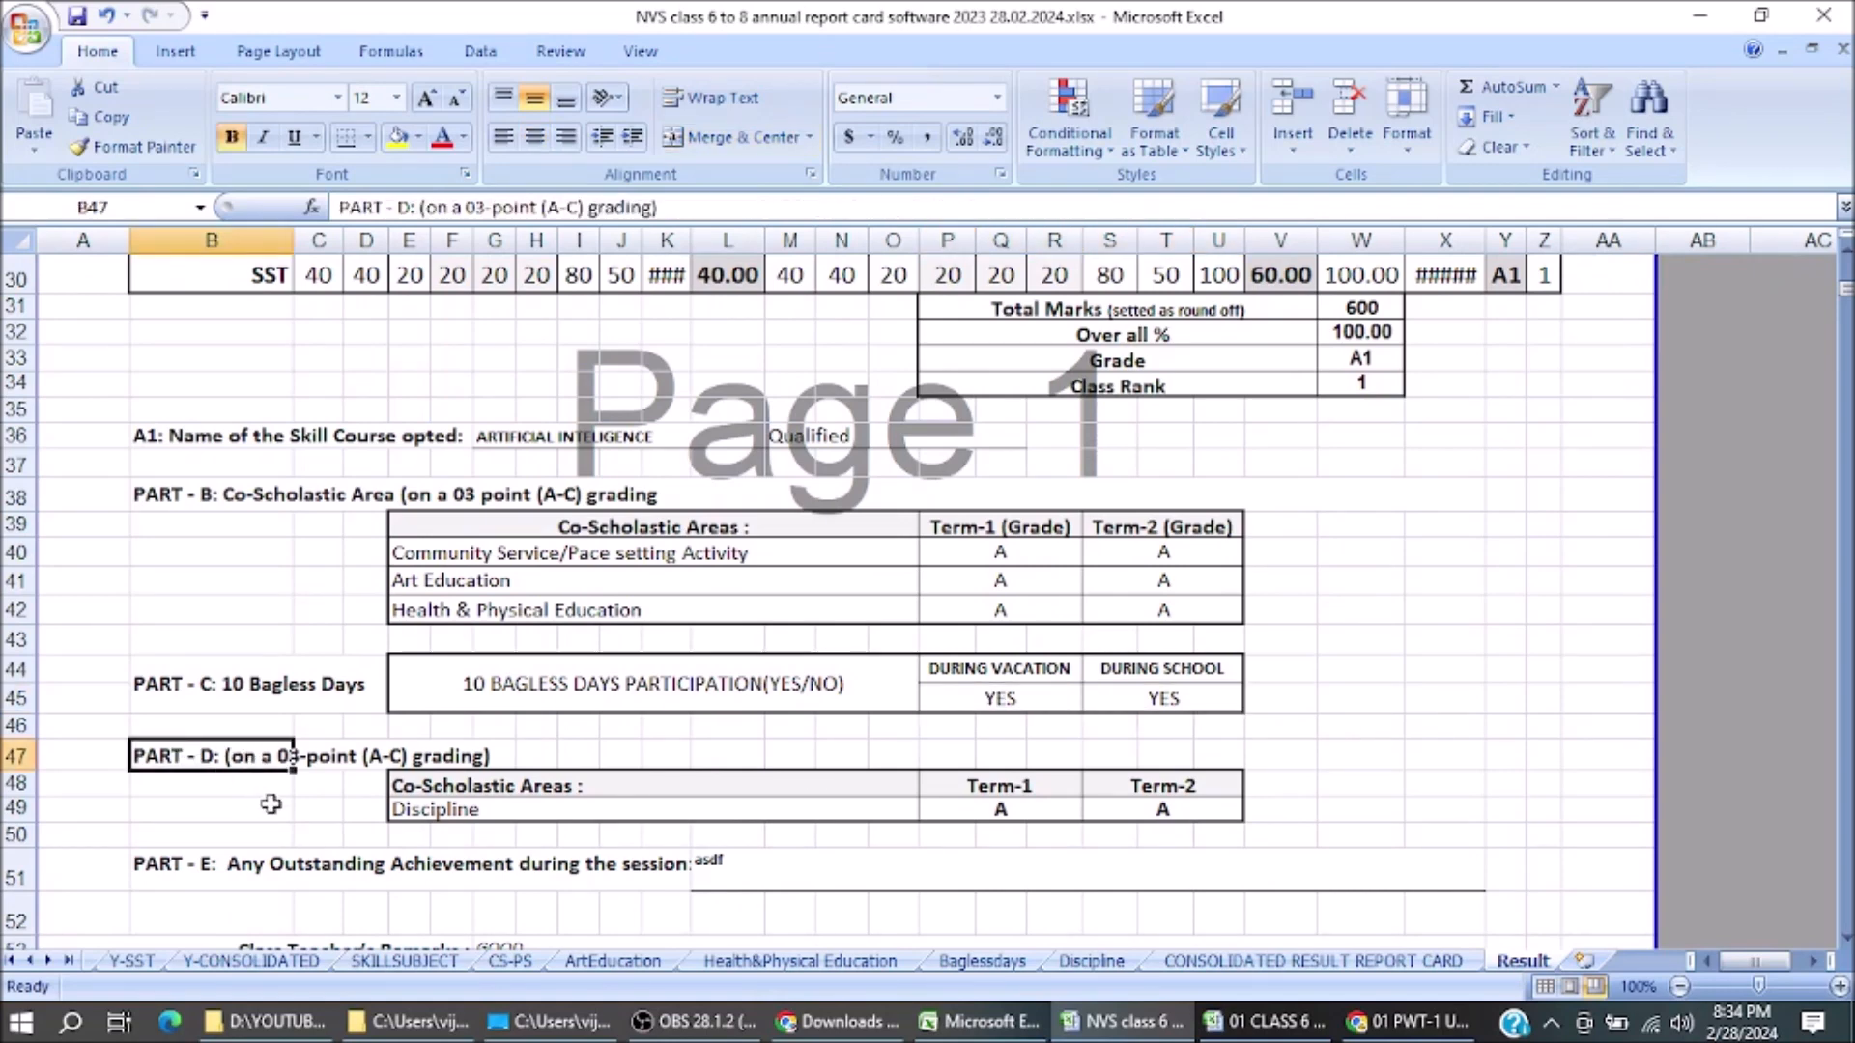
scroll(342, 811, down, 1)
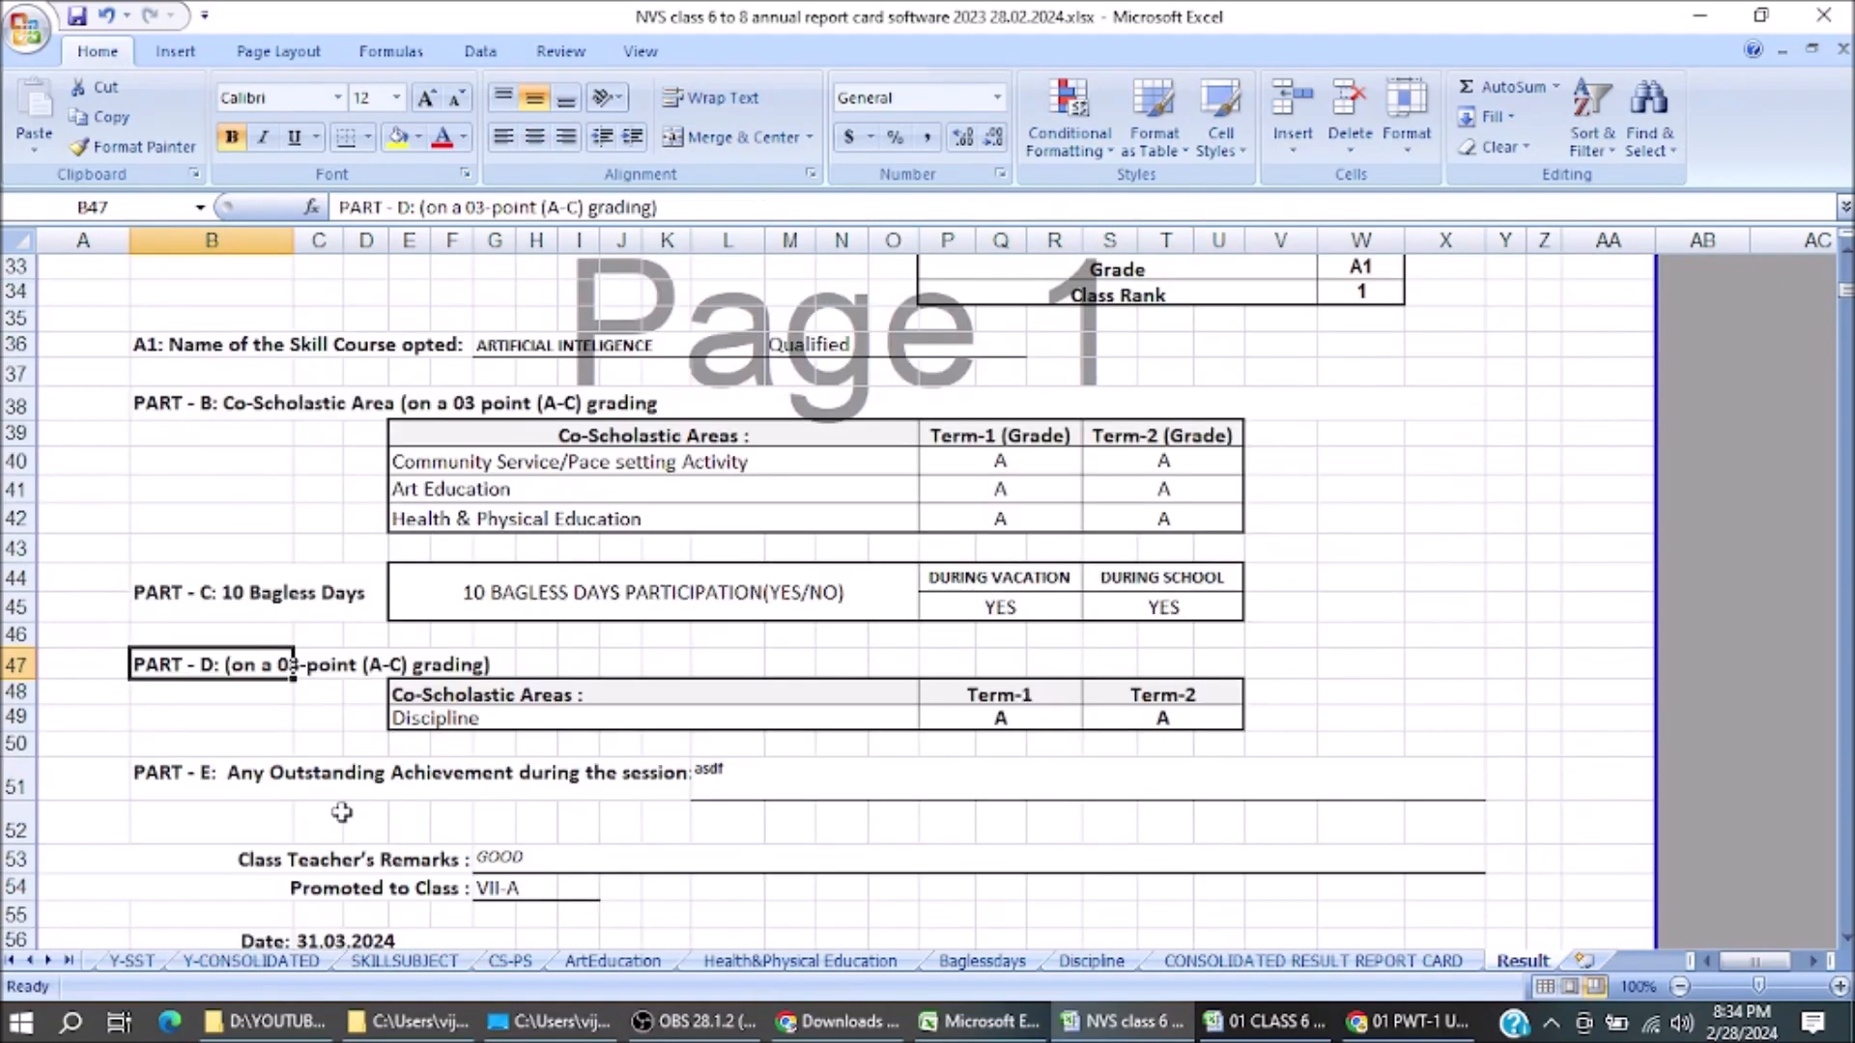
click(503, 716)
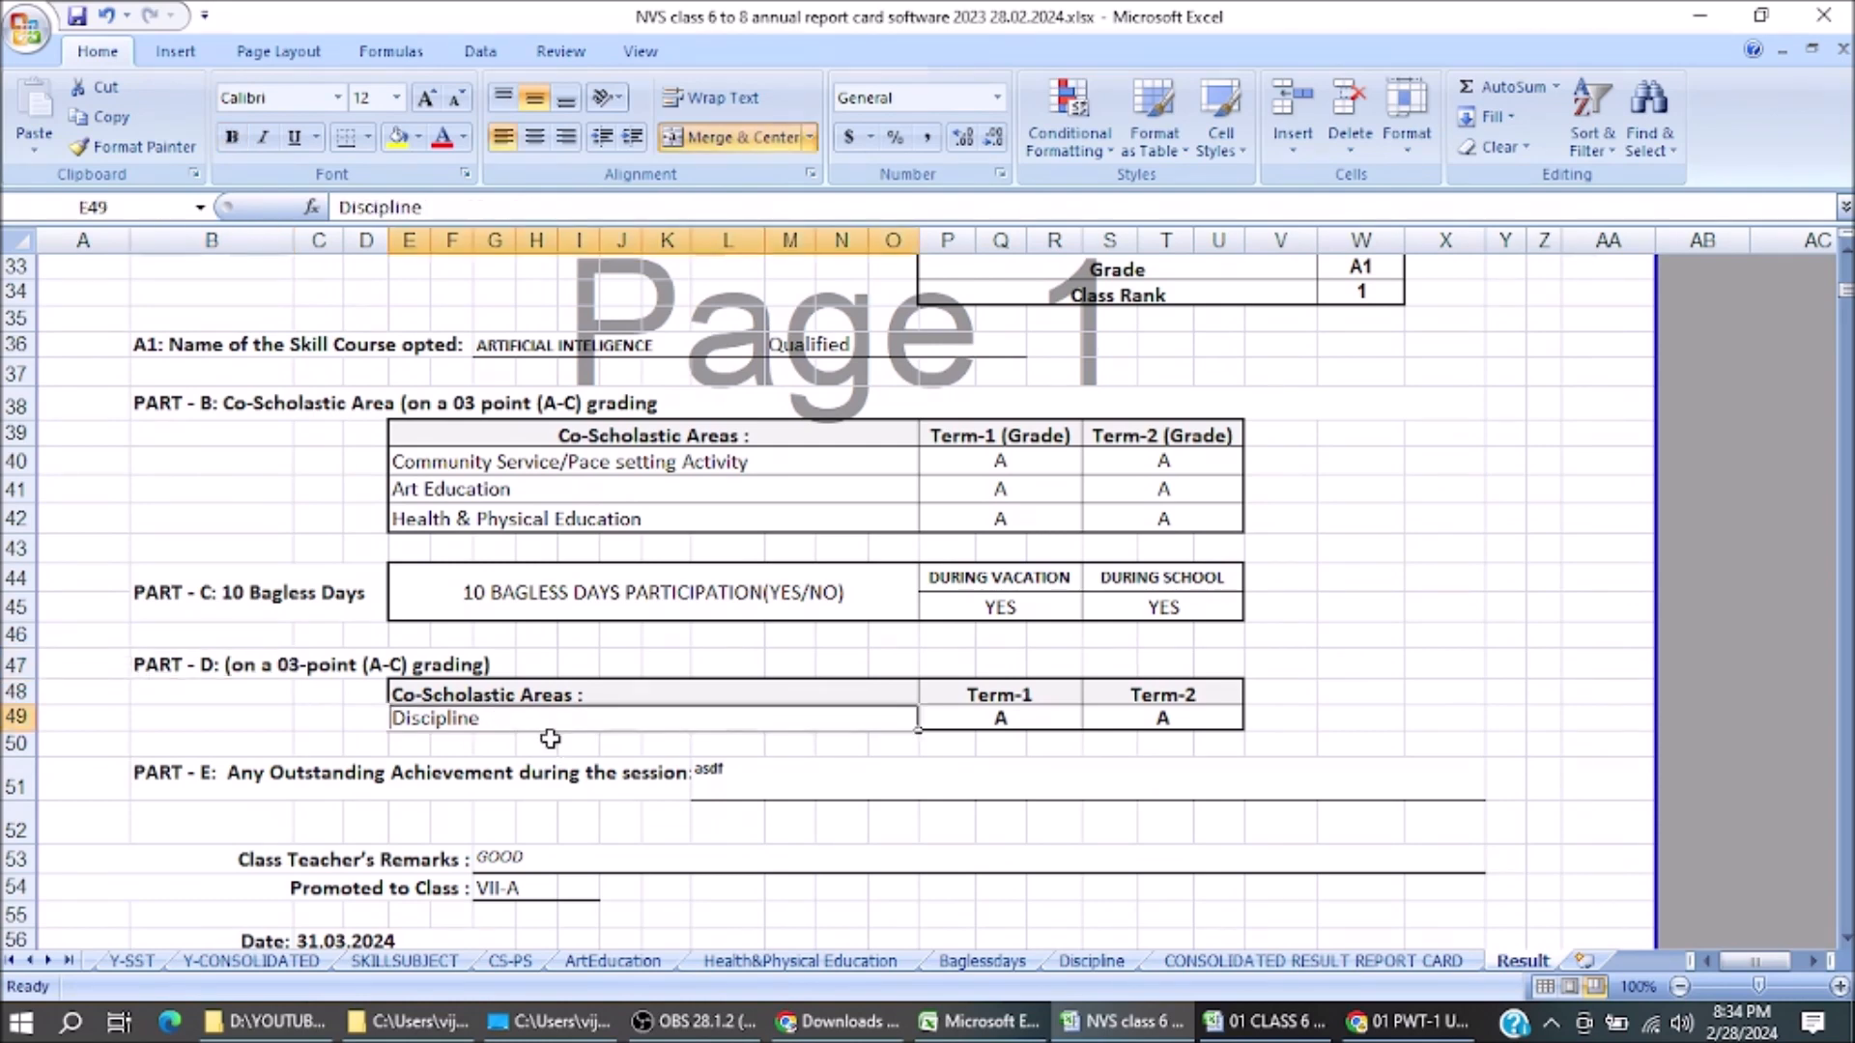
click(1012, 722)
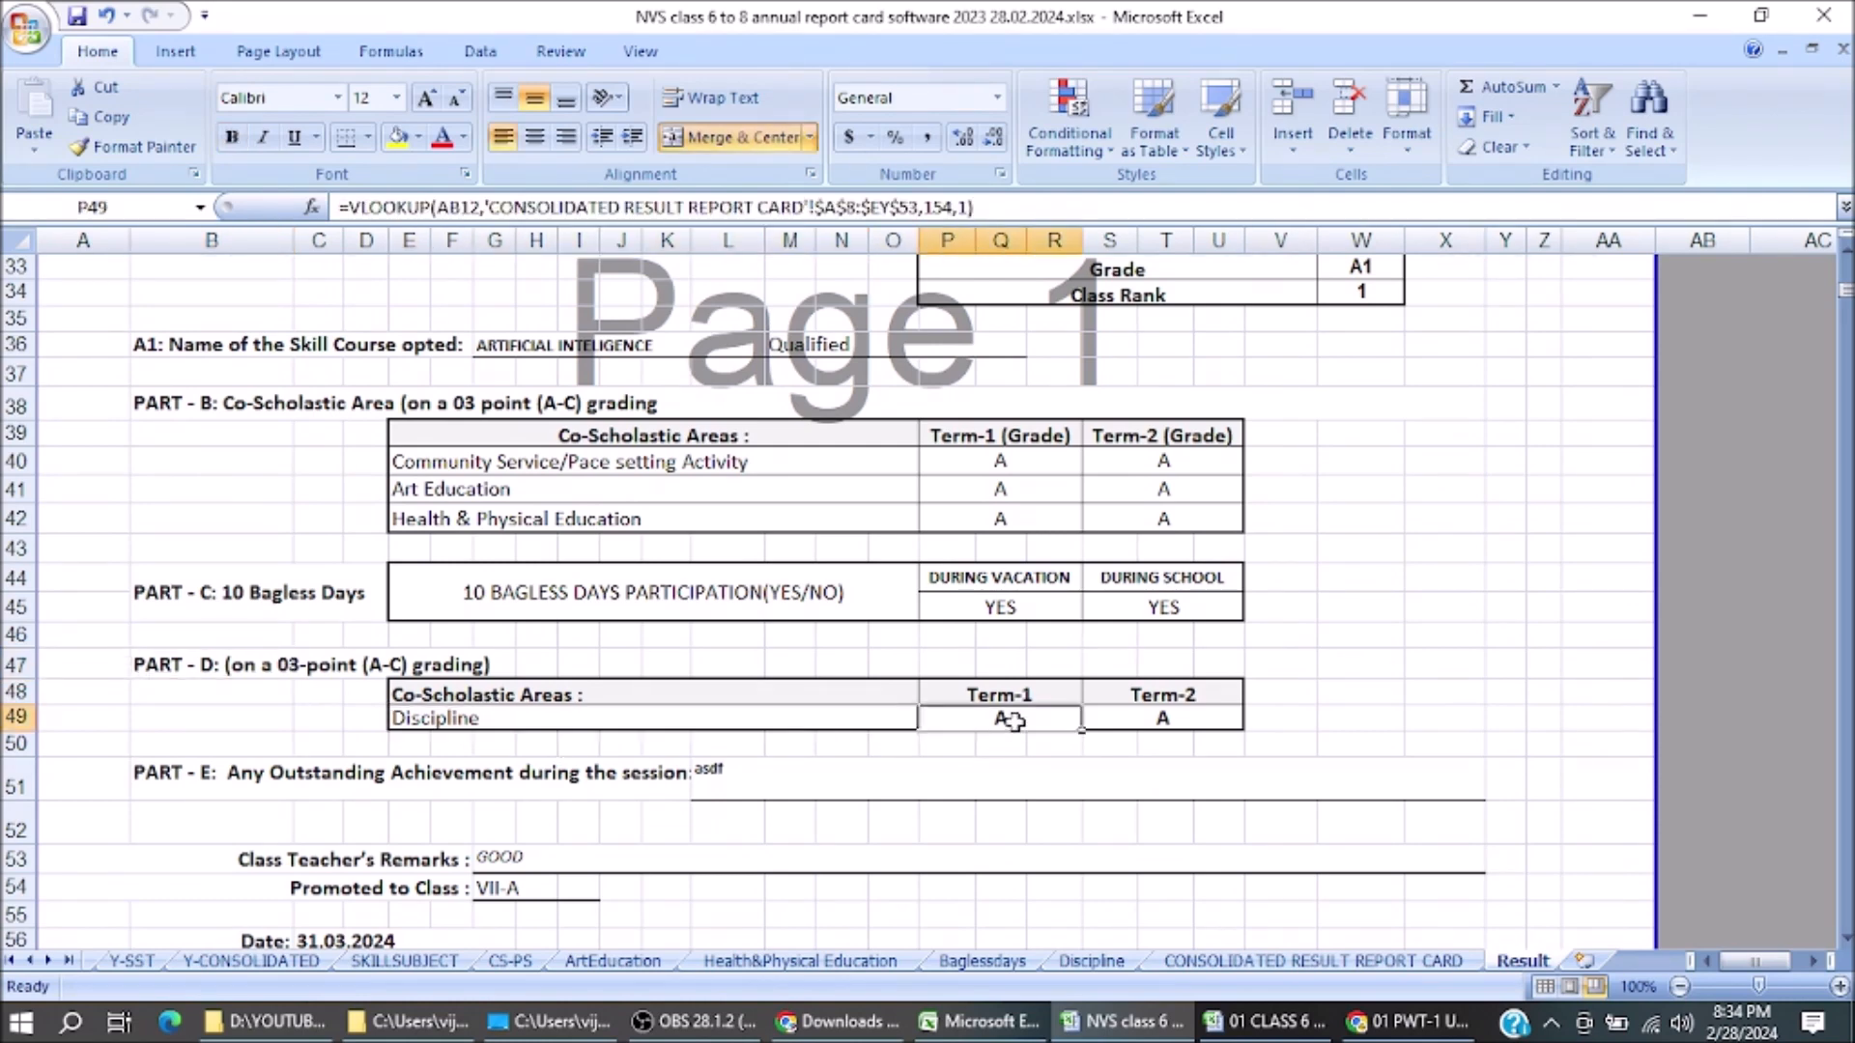
click(1155, 723)
Inspect the PART - E outstanding achievement label and its student profile lookup in L51
scroll(905, 757, down, 2)
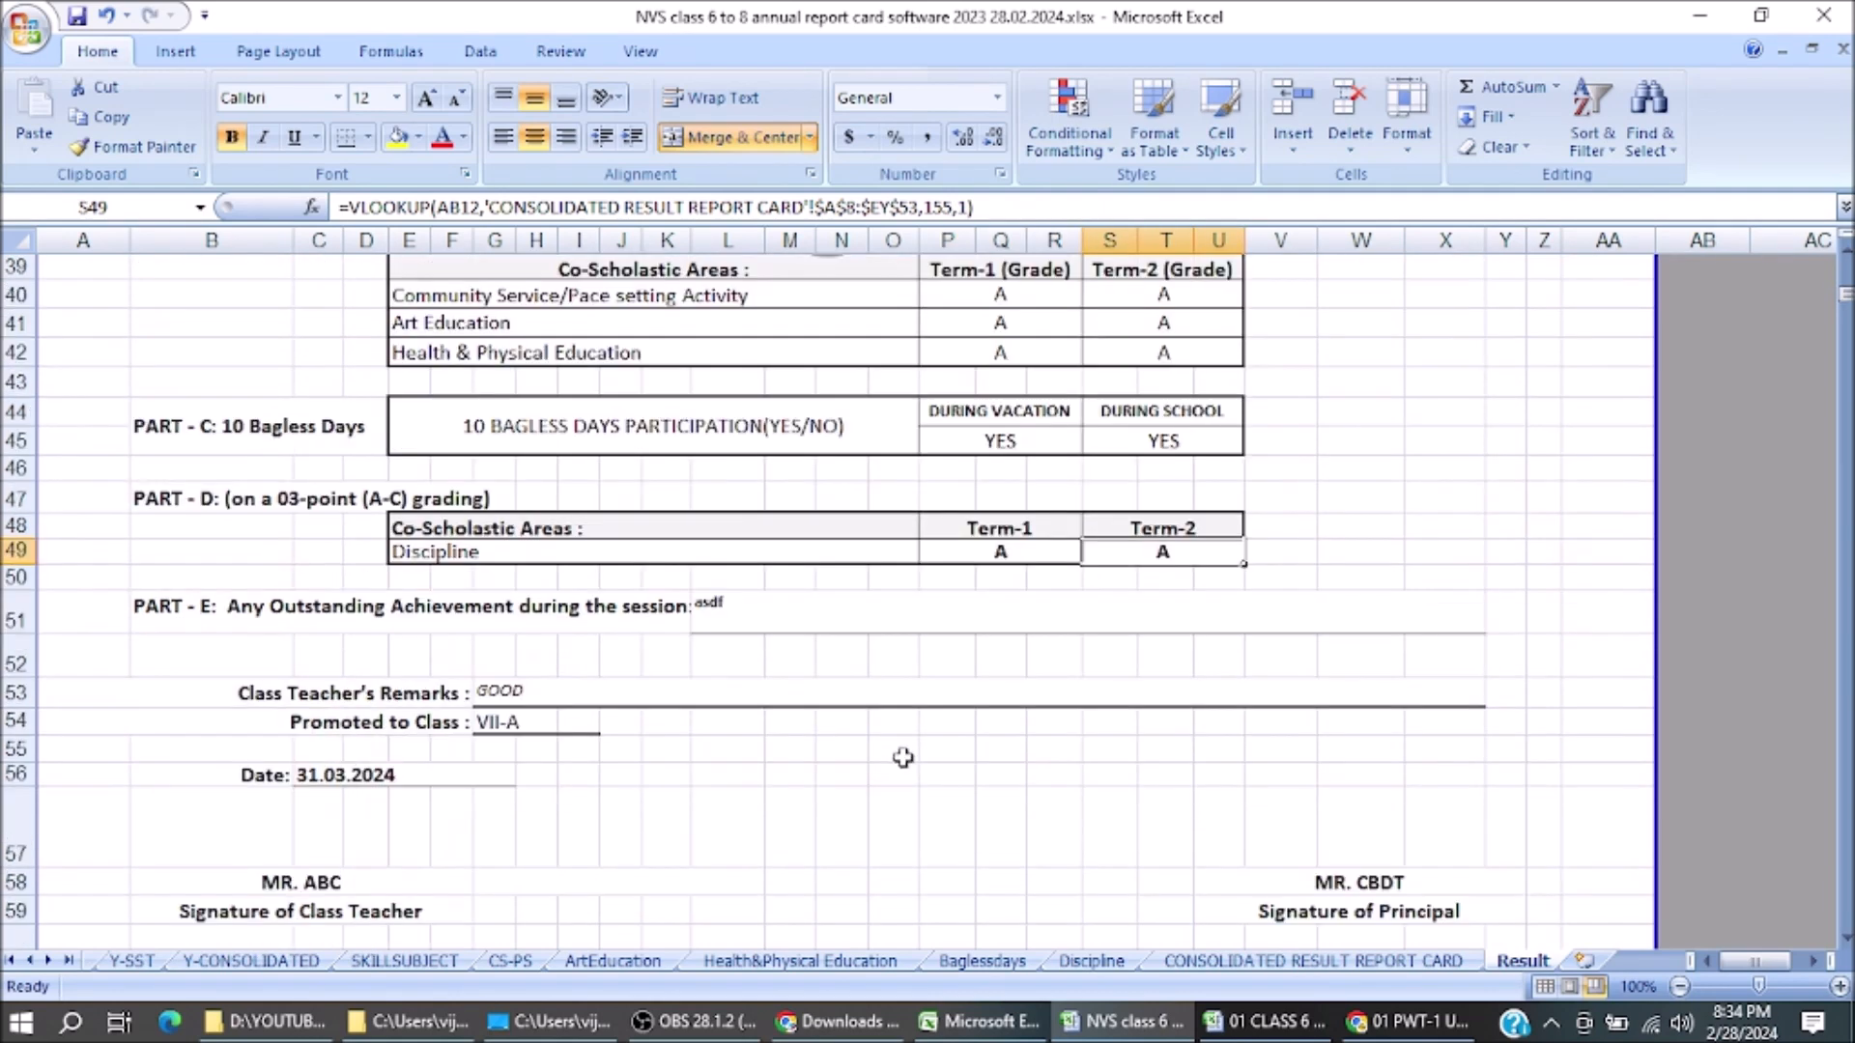
click(742, 621)
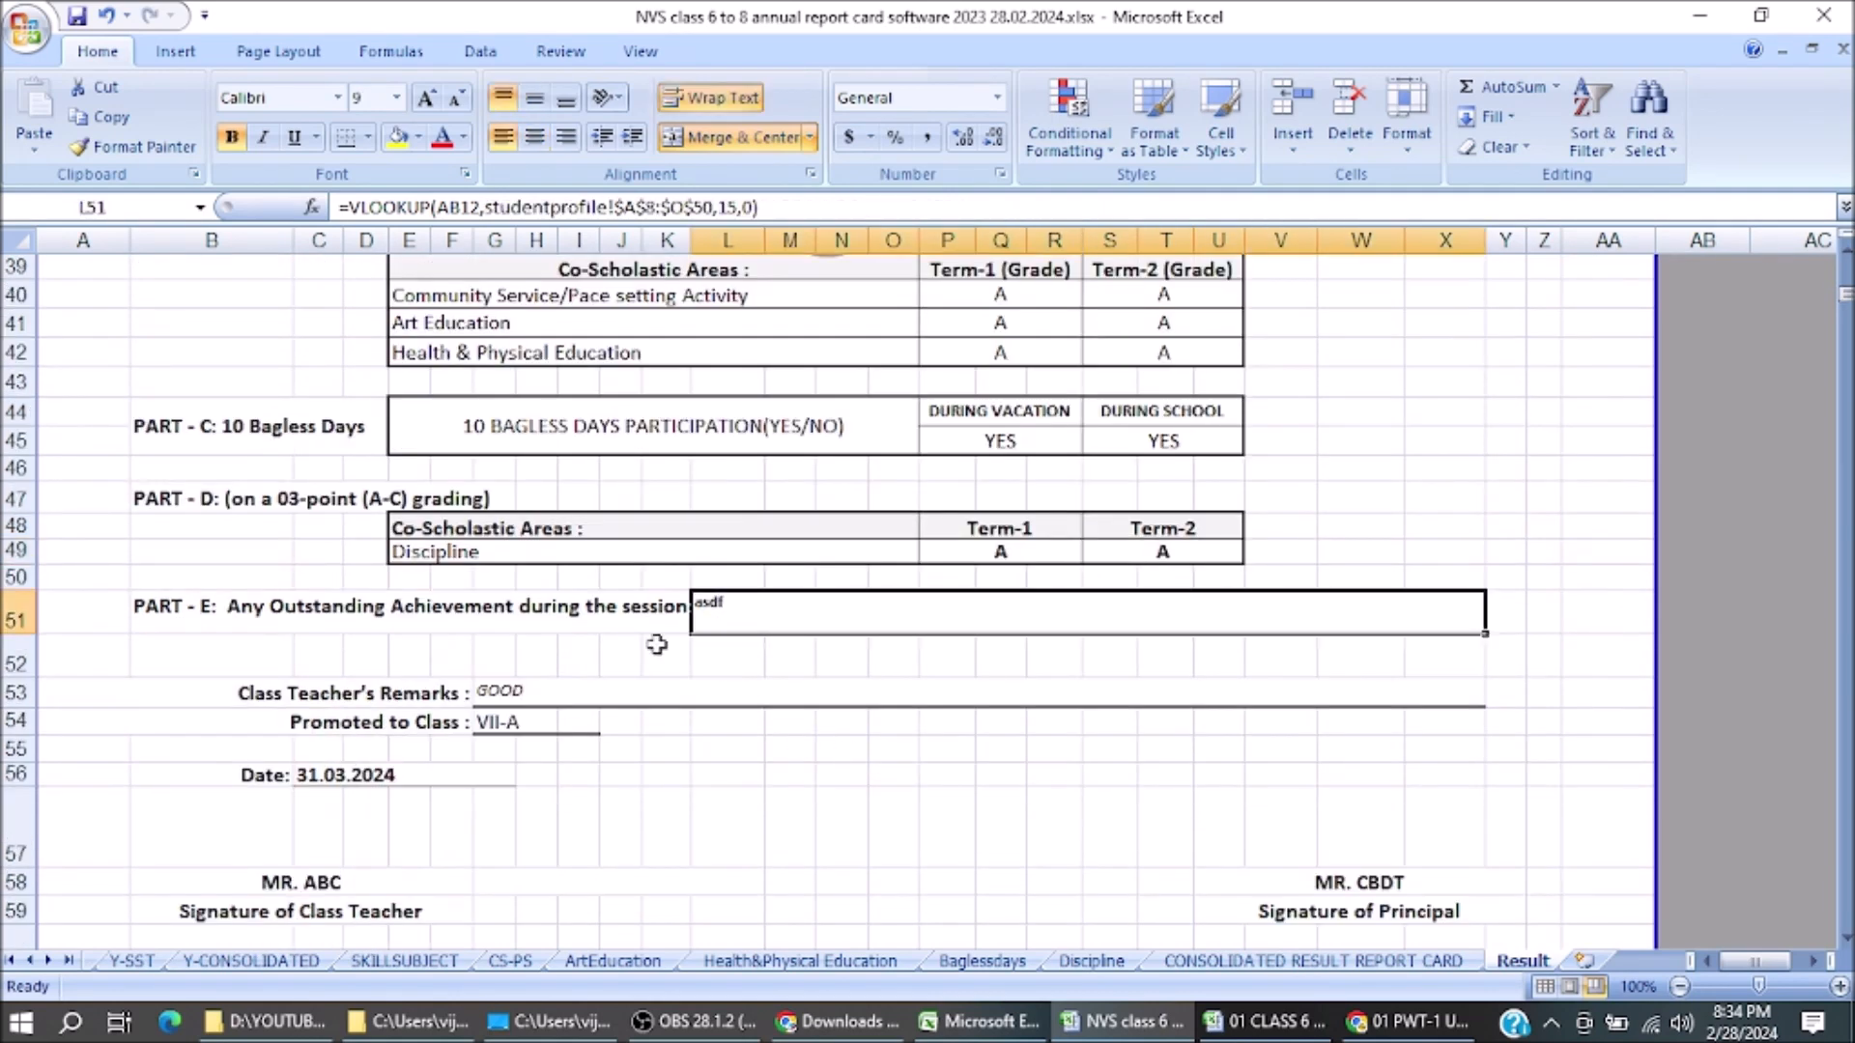
click(245, 617)
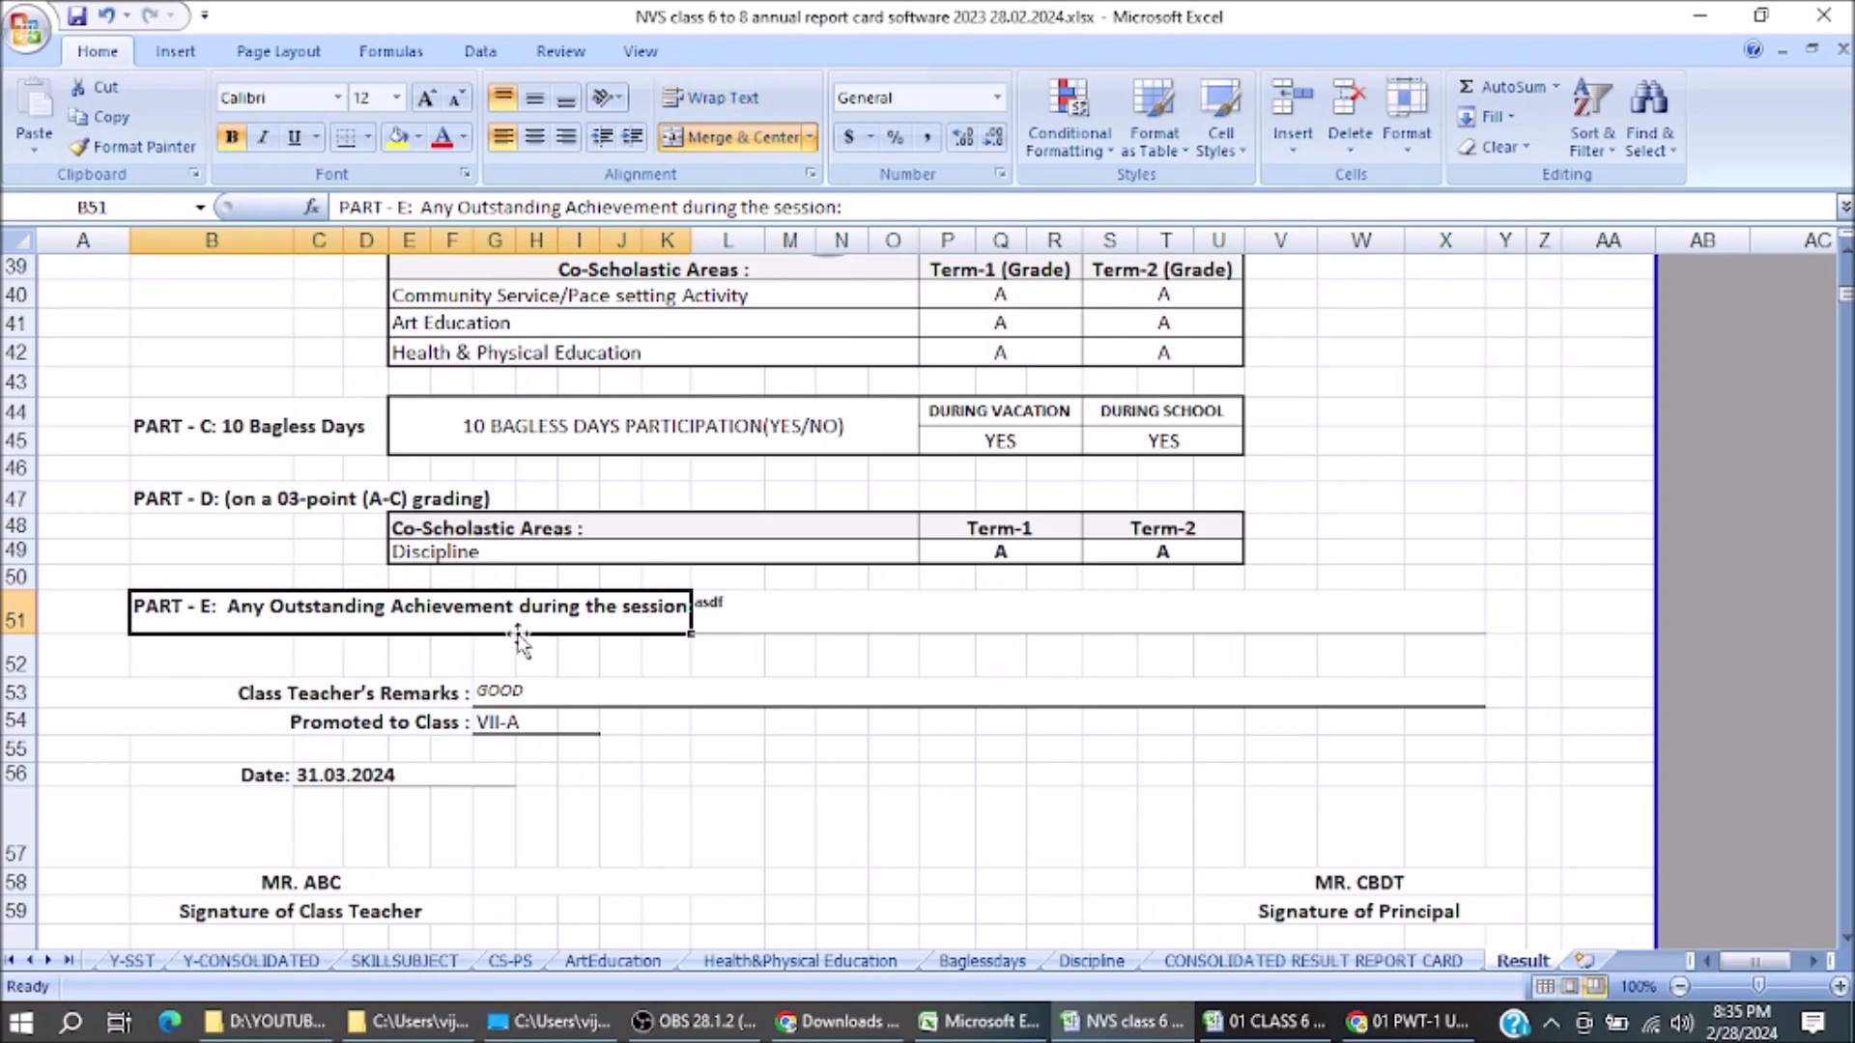
click(724, 618)
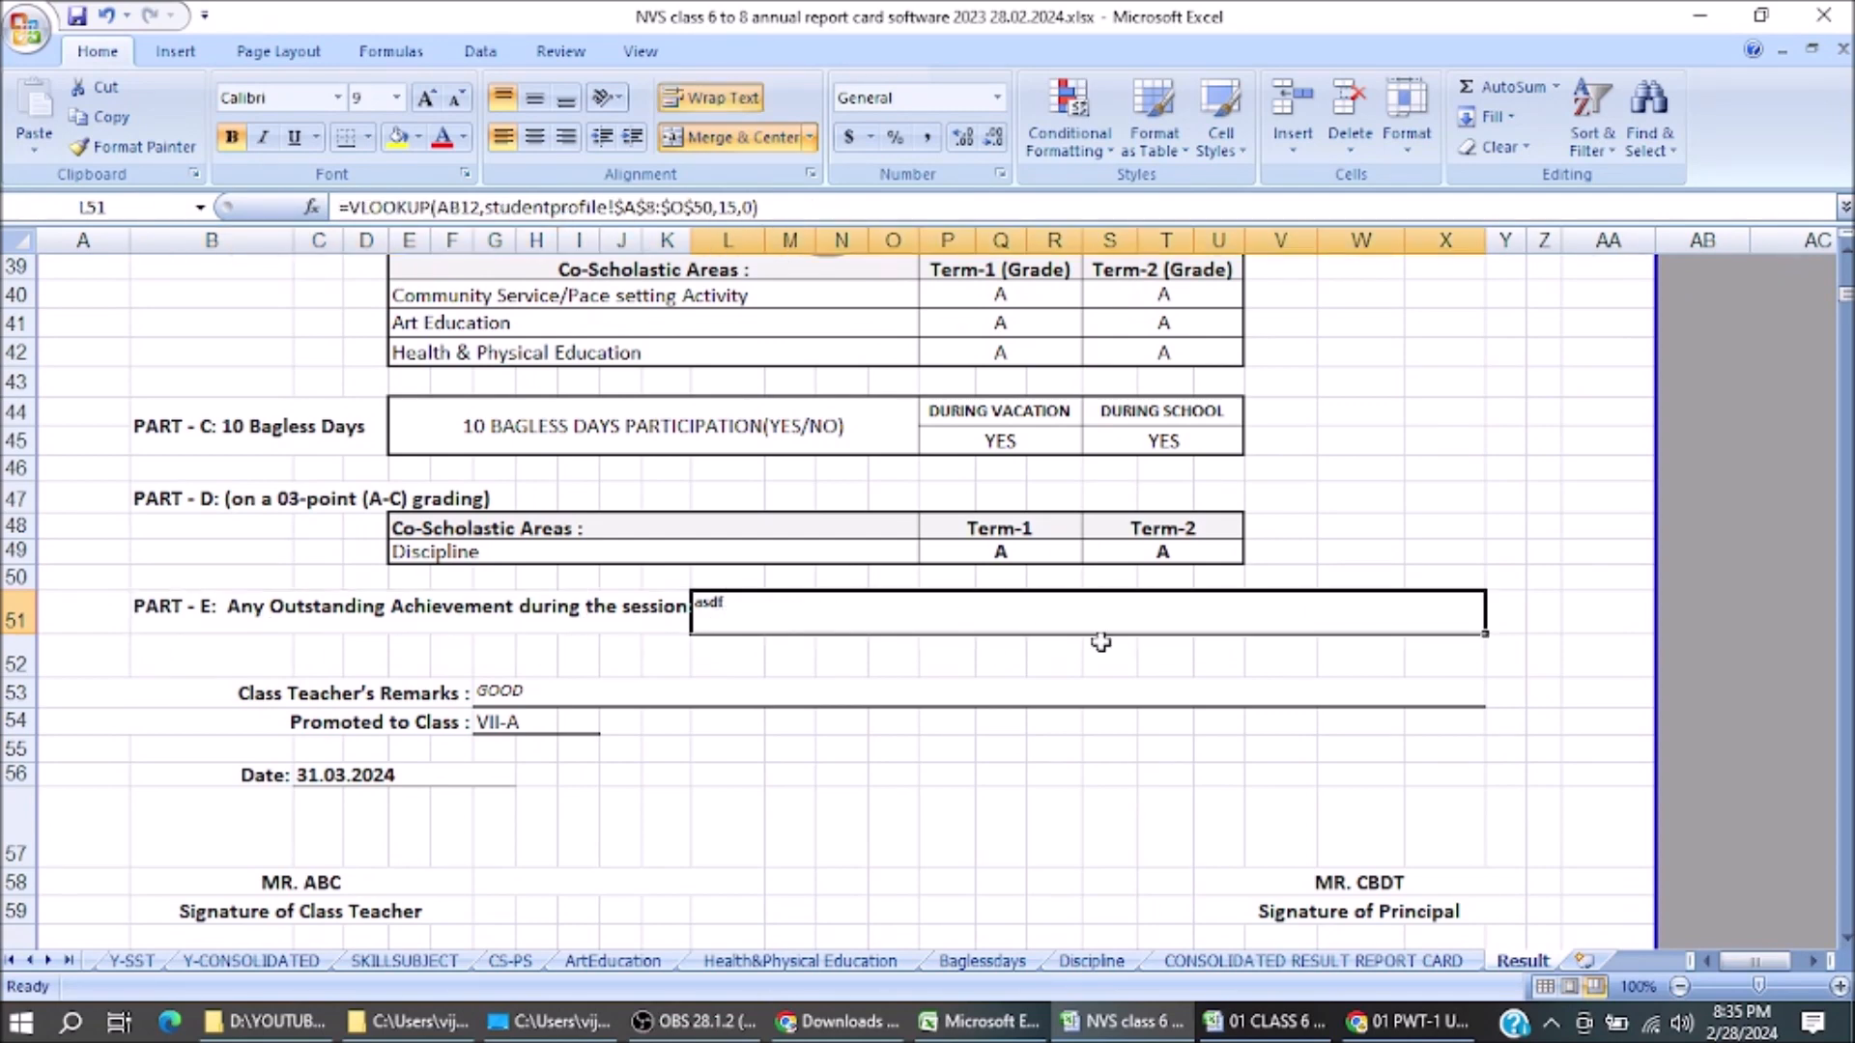
Inspect the Class Teacher's Remarks lookup in G53 and the Promoted to Class value linked in G54
click(551, 686)
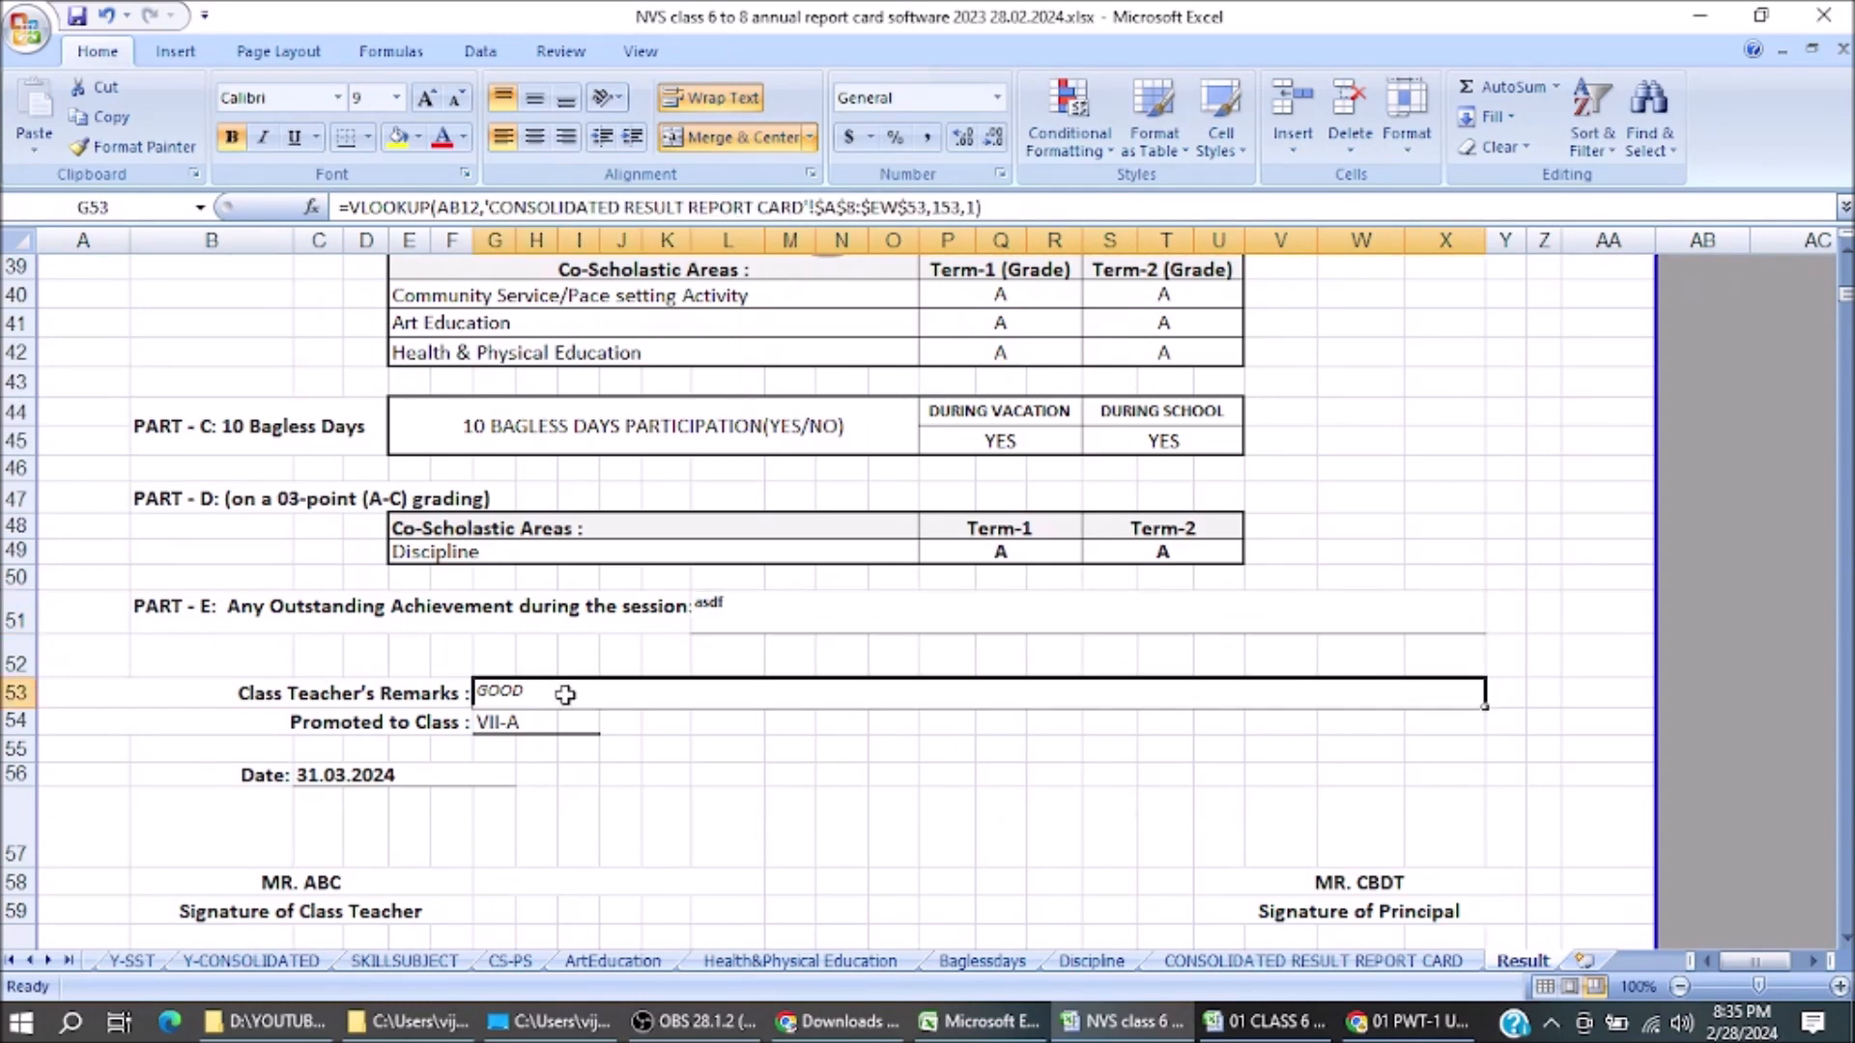
scroll(646, 715, down, 1)
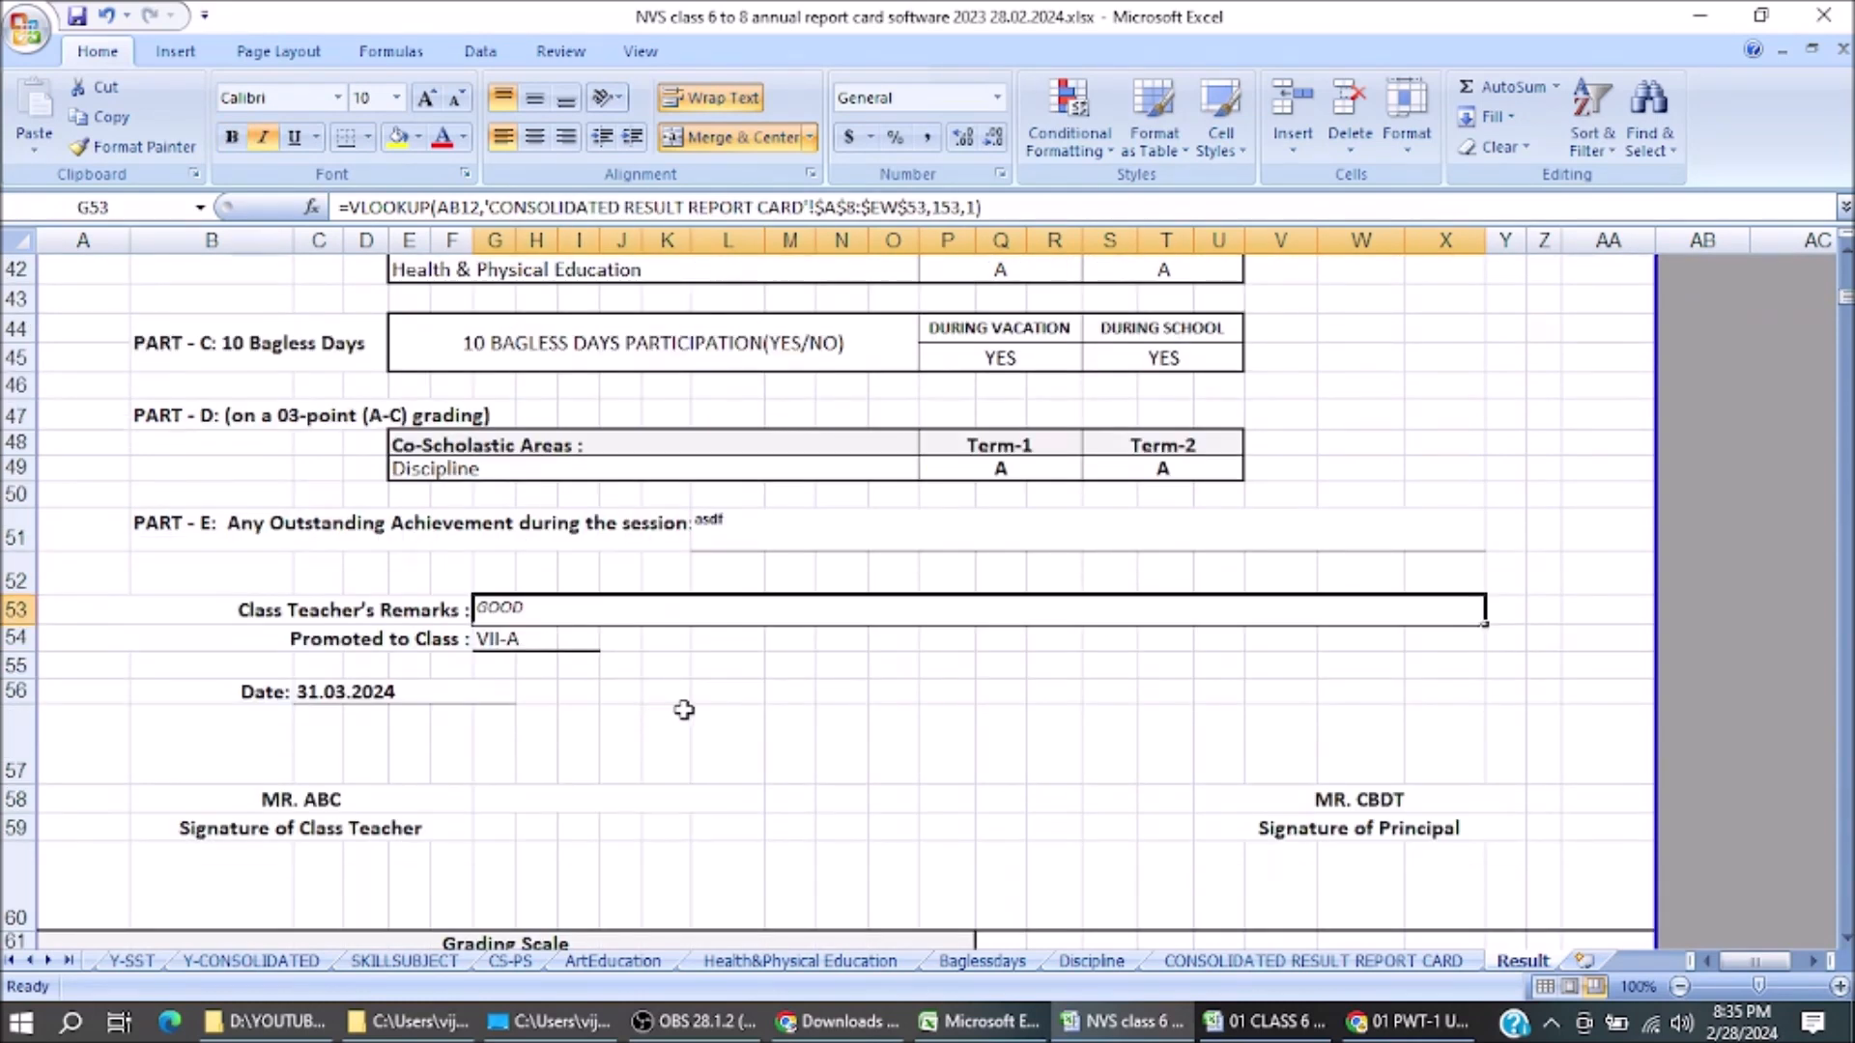
click(440, 614)
click(539, 614)
click(360, 645)
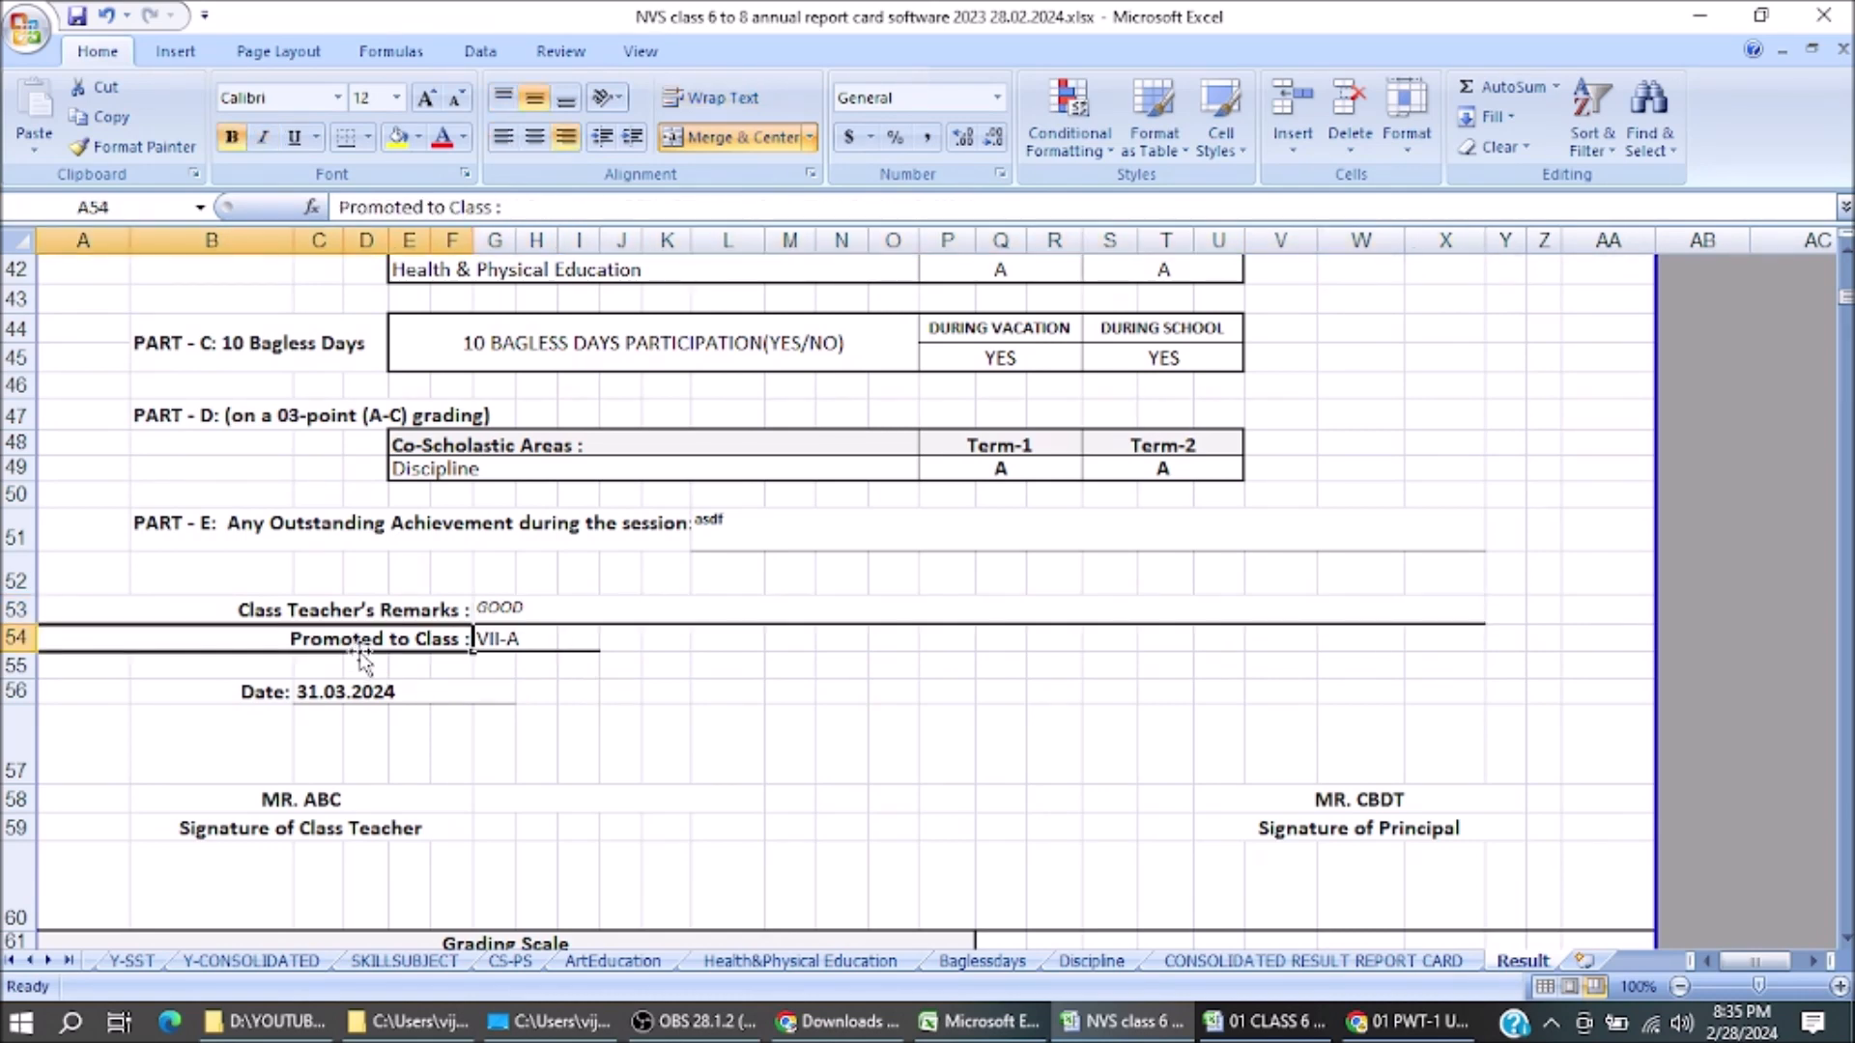
click(494, 643)
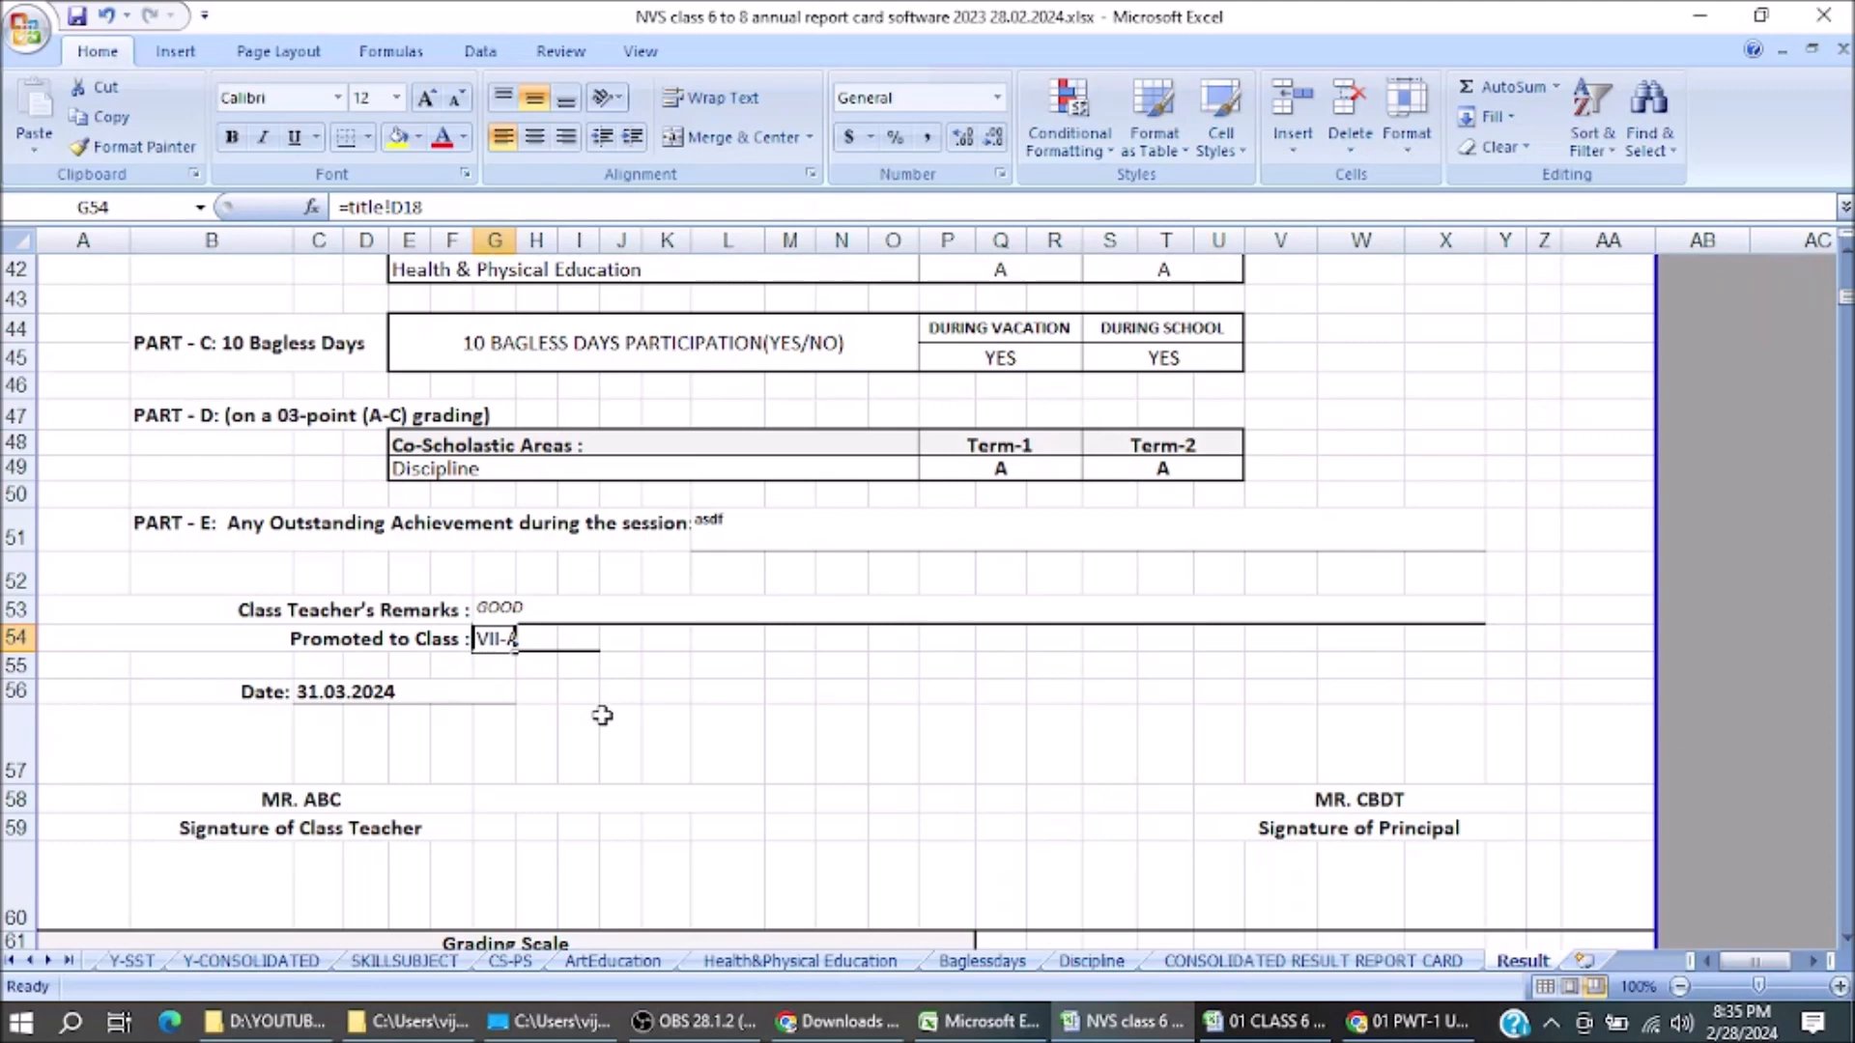
View the Date row and the class teacher's name and signature lines at the end of the report card
scroll(599, 711, down, 2)
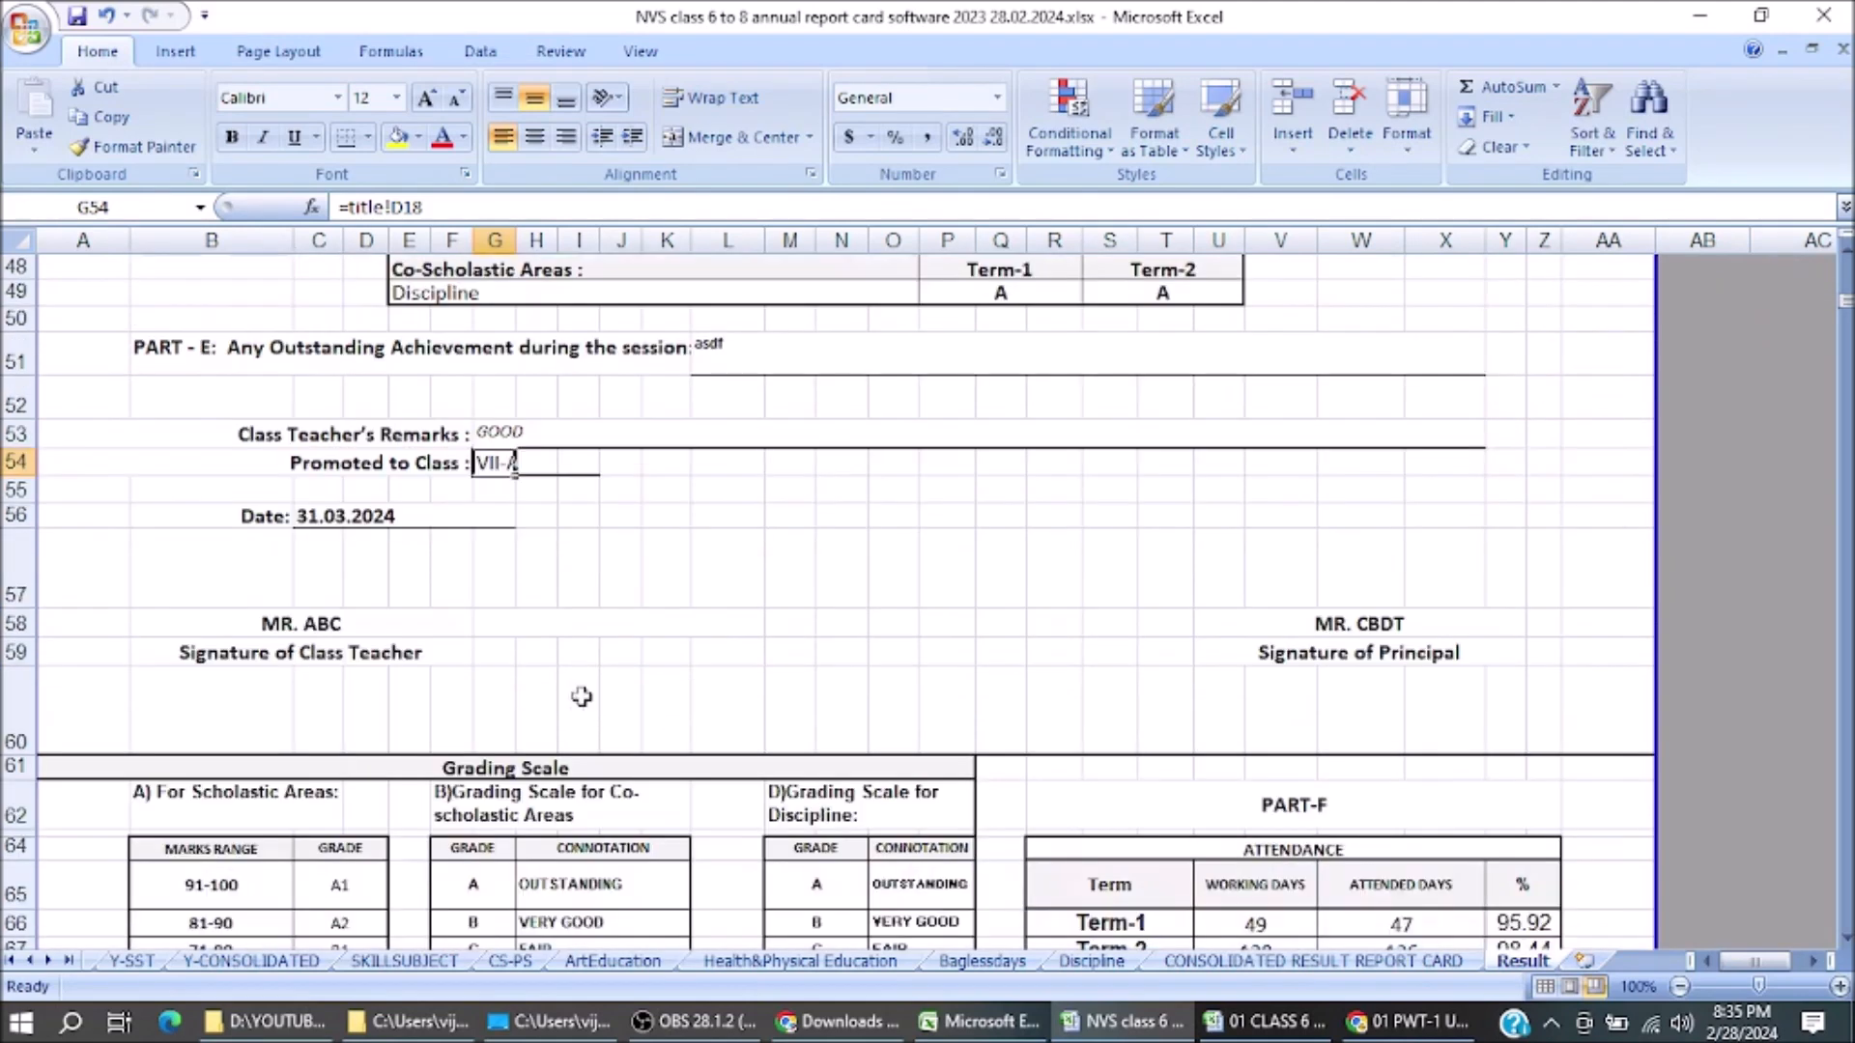
click(266, 529)
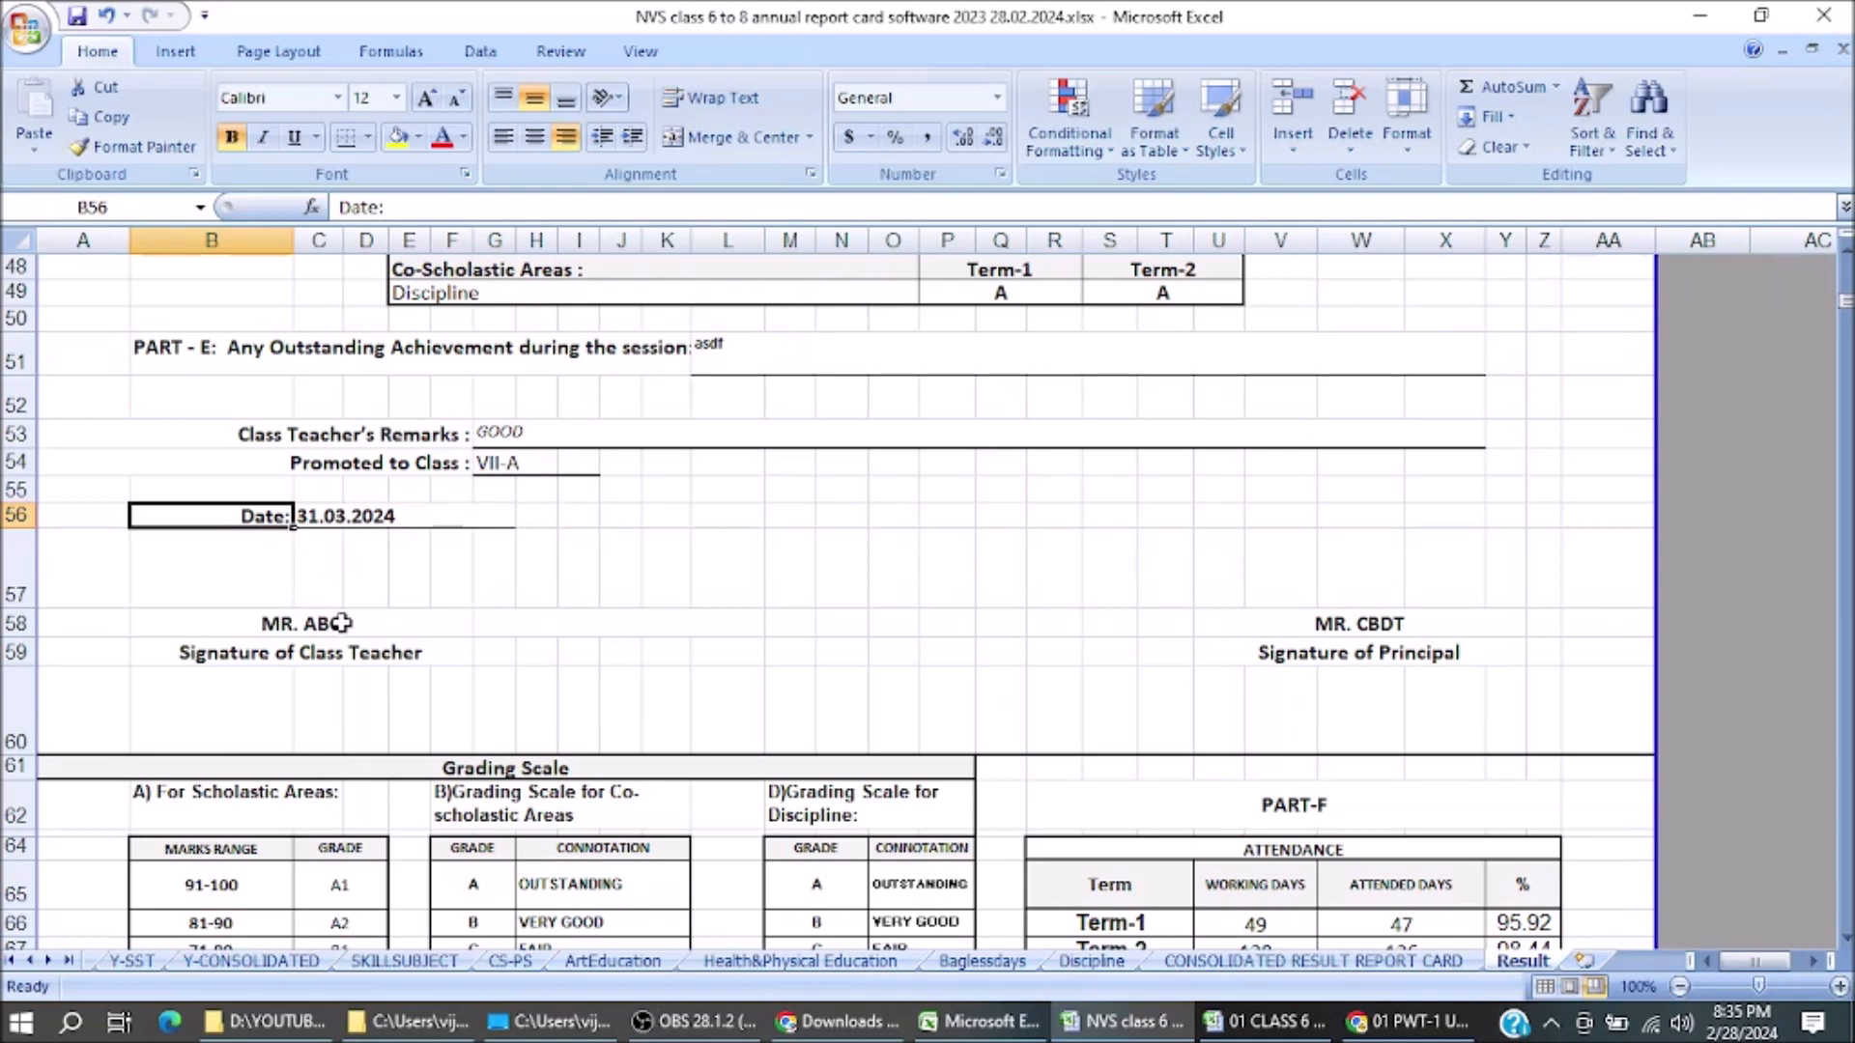
click(306, 618)
click(400, 655)
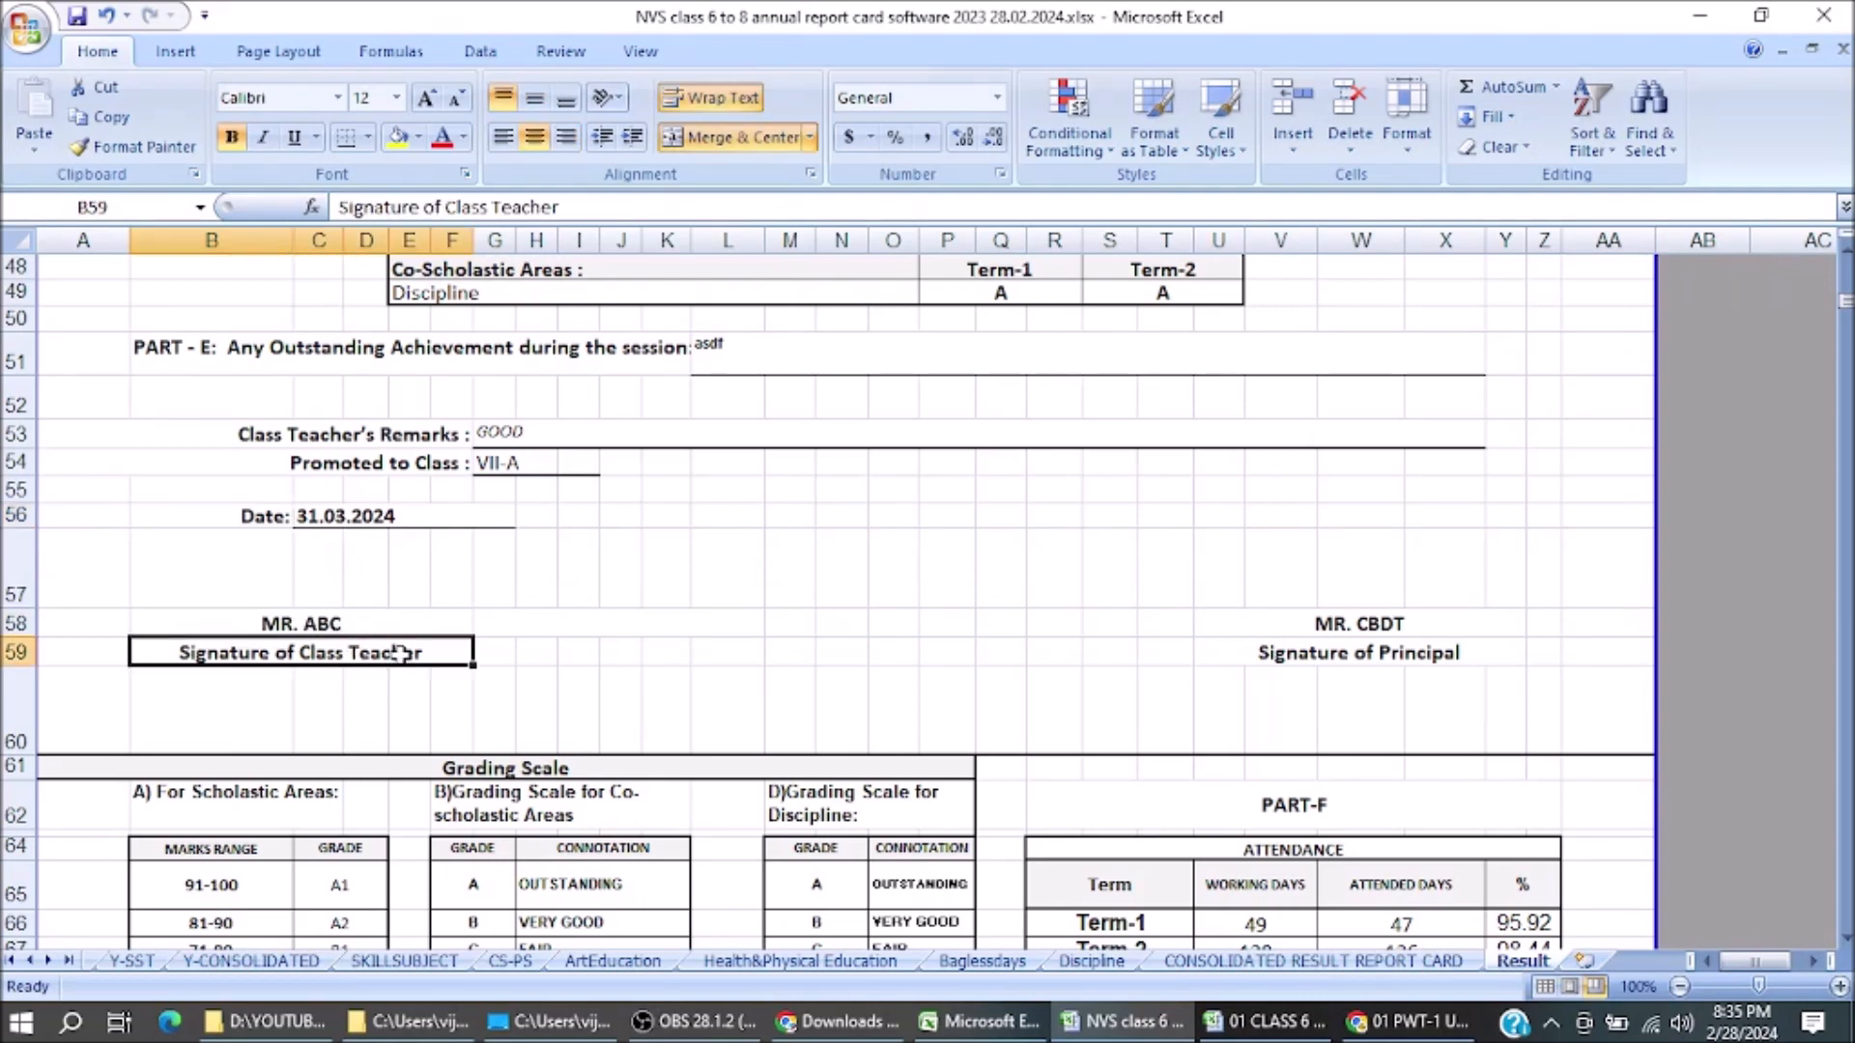
View the principal's name and signature line in row 59 of the report card
click(1408, 664)
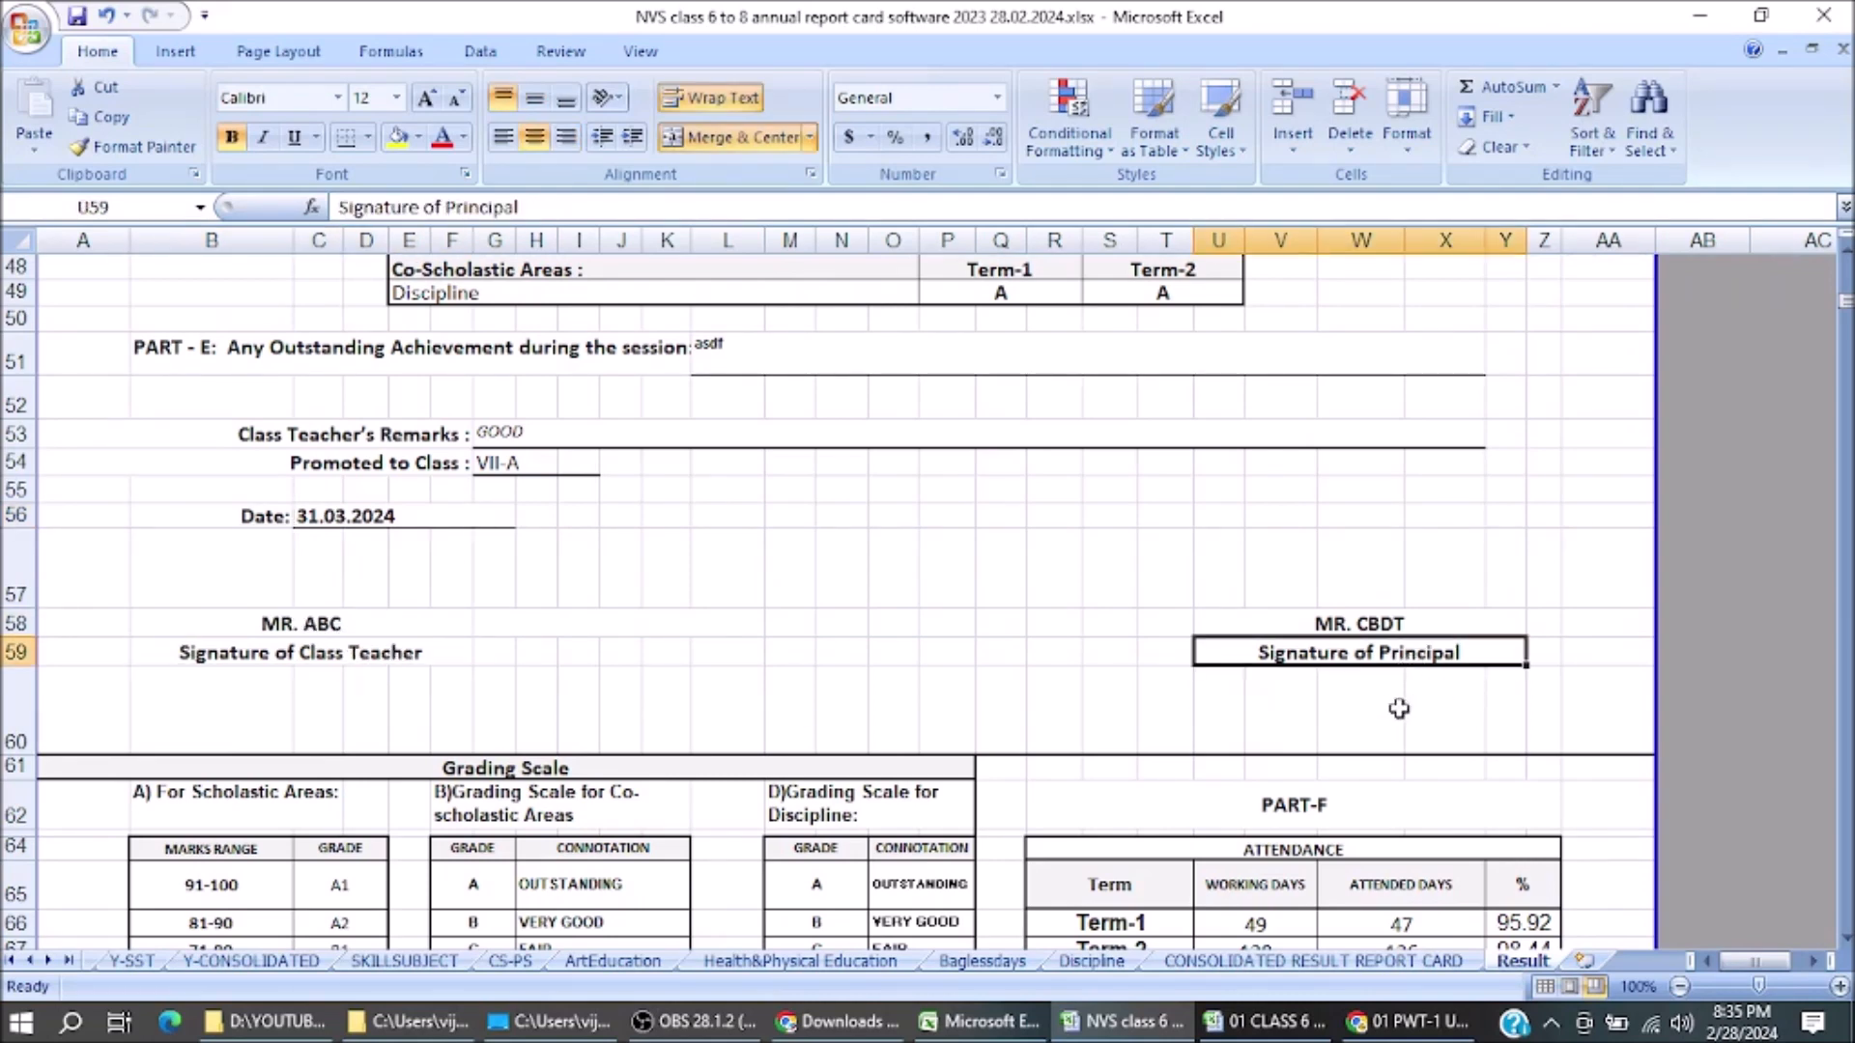
scroll(1402, 710, down, 3)
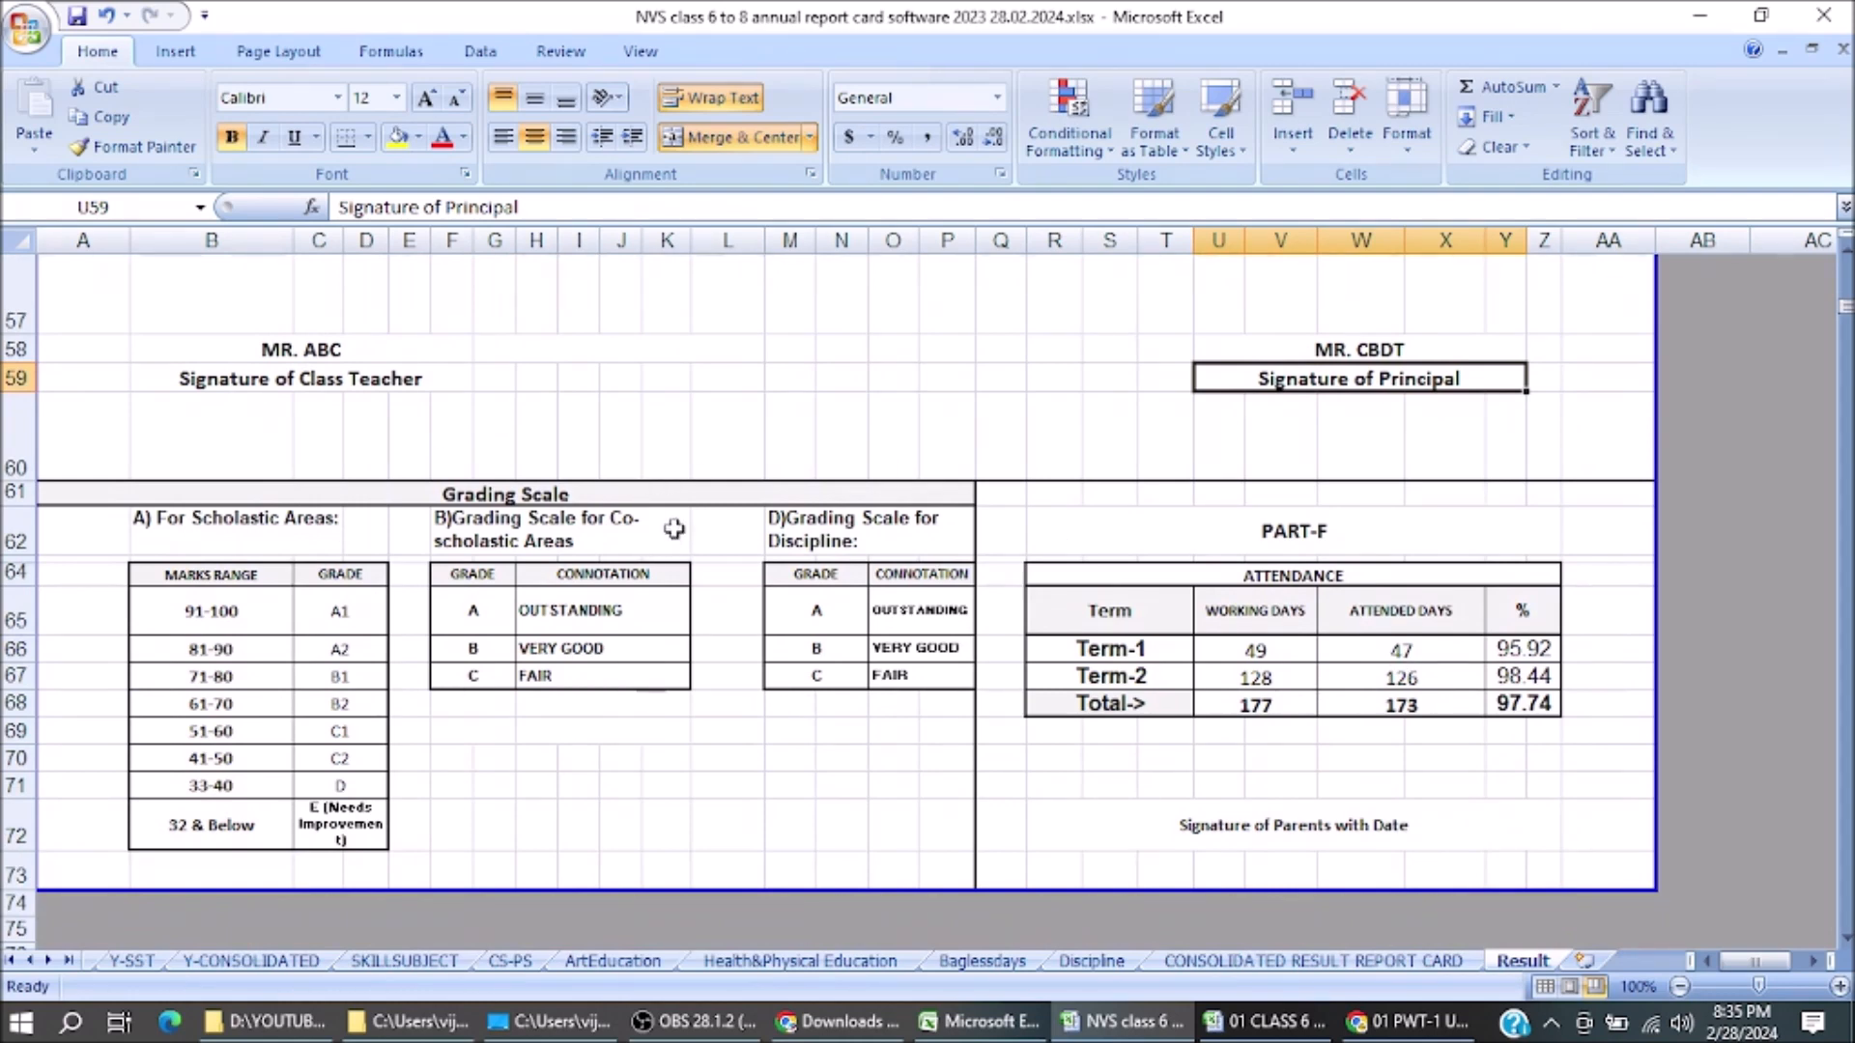
click(731, 373)
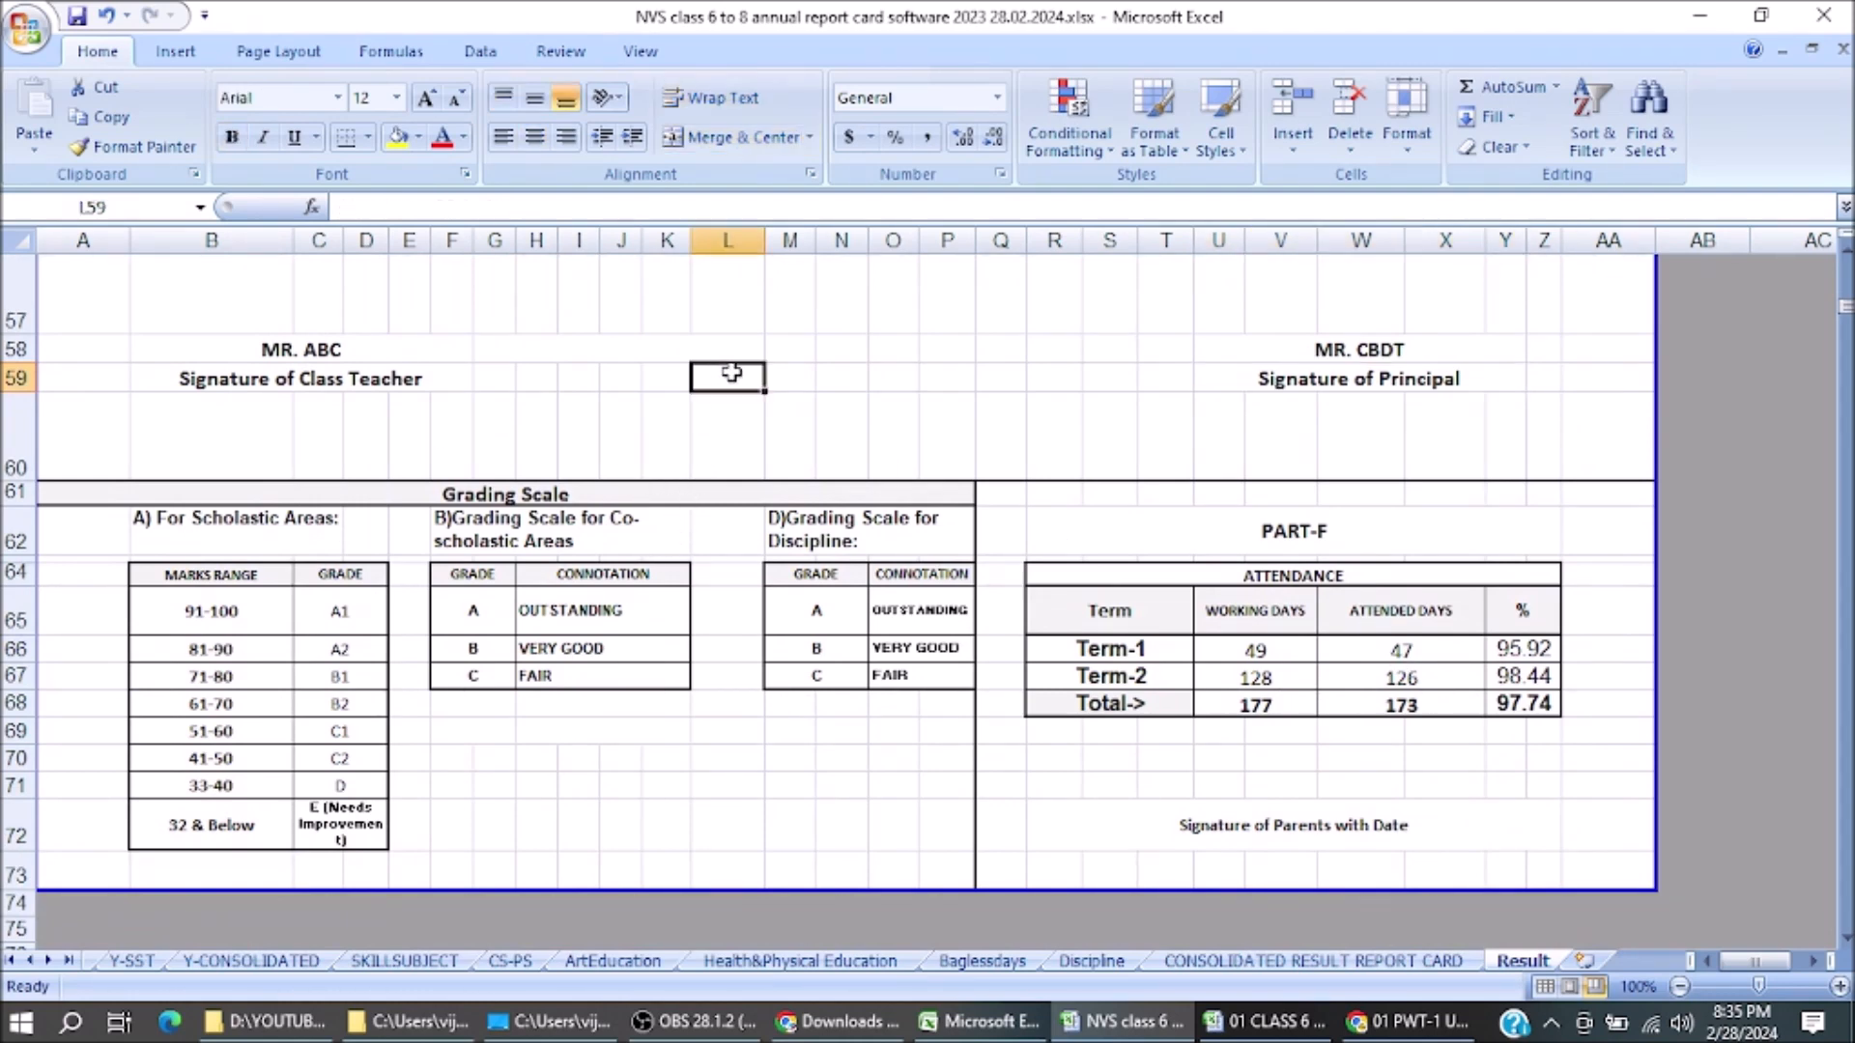
click(796, 382)
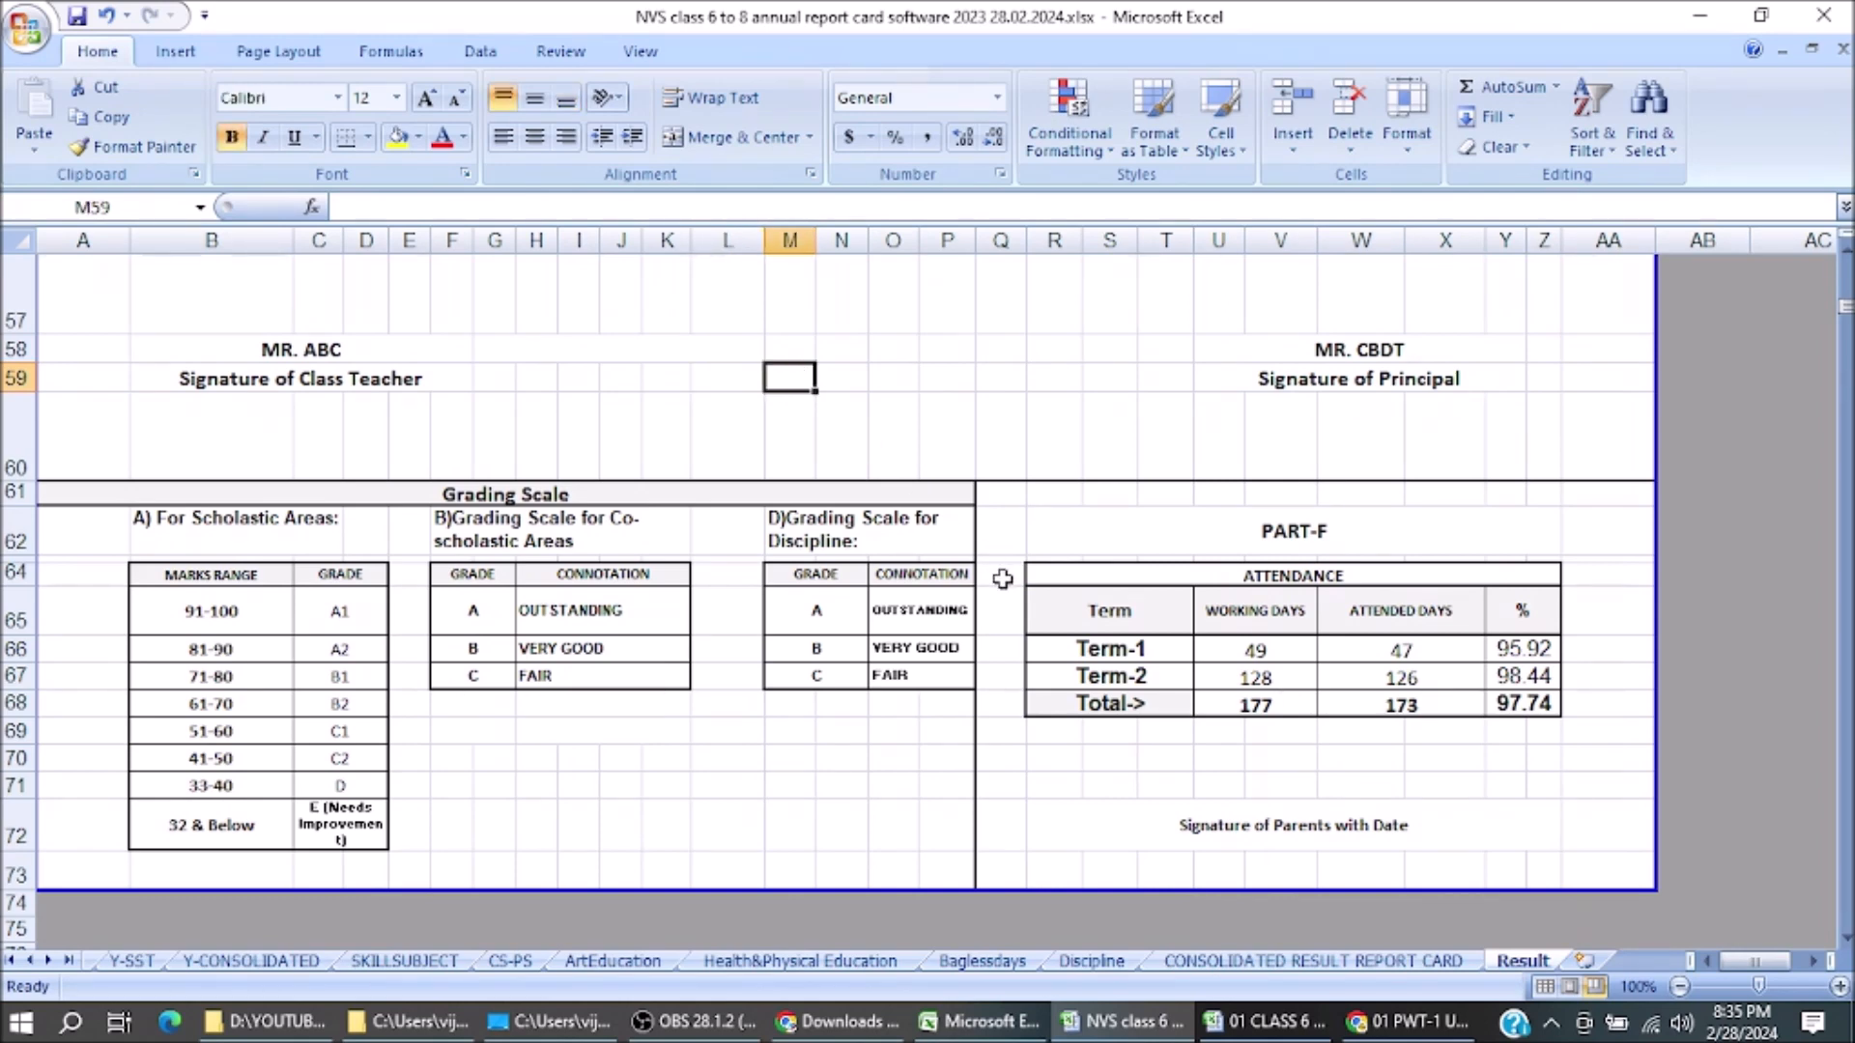
Inspect the PART-F attendance table, its student profile lookup for Term-1 working days in U66, and the parents' signature line
click(1259, 656)
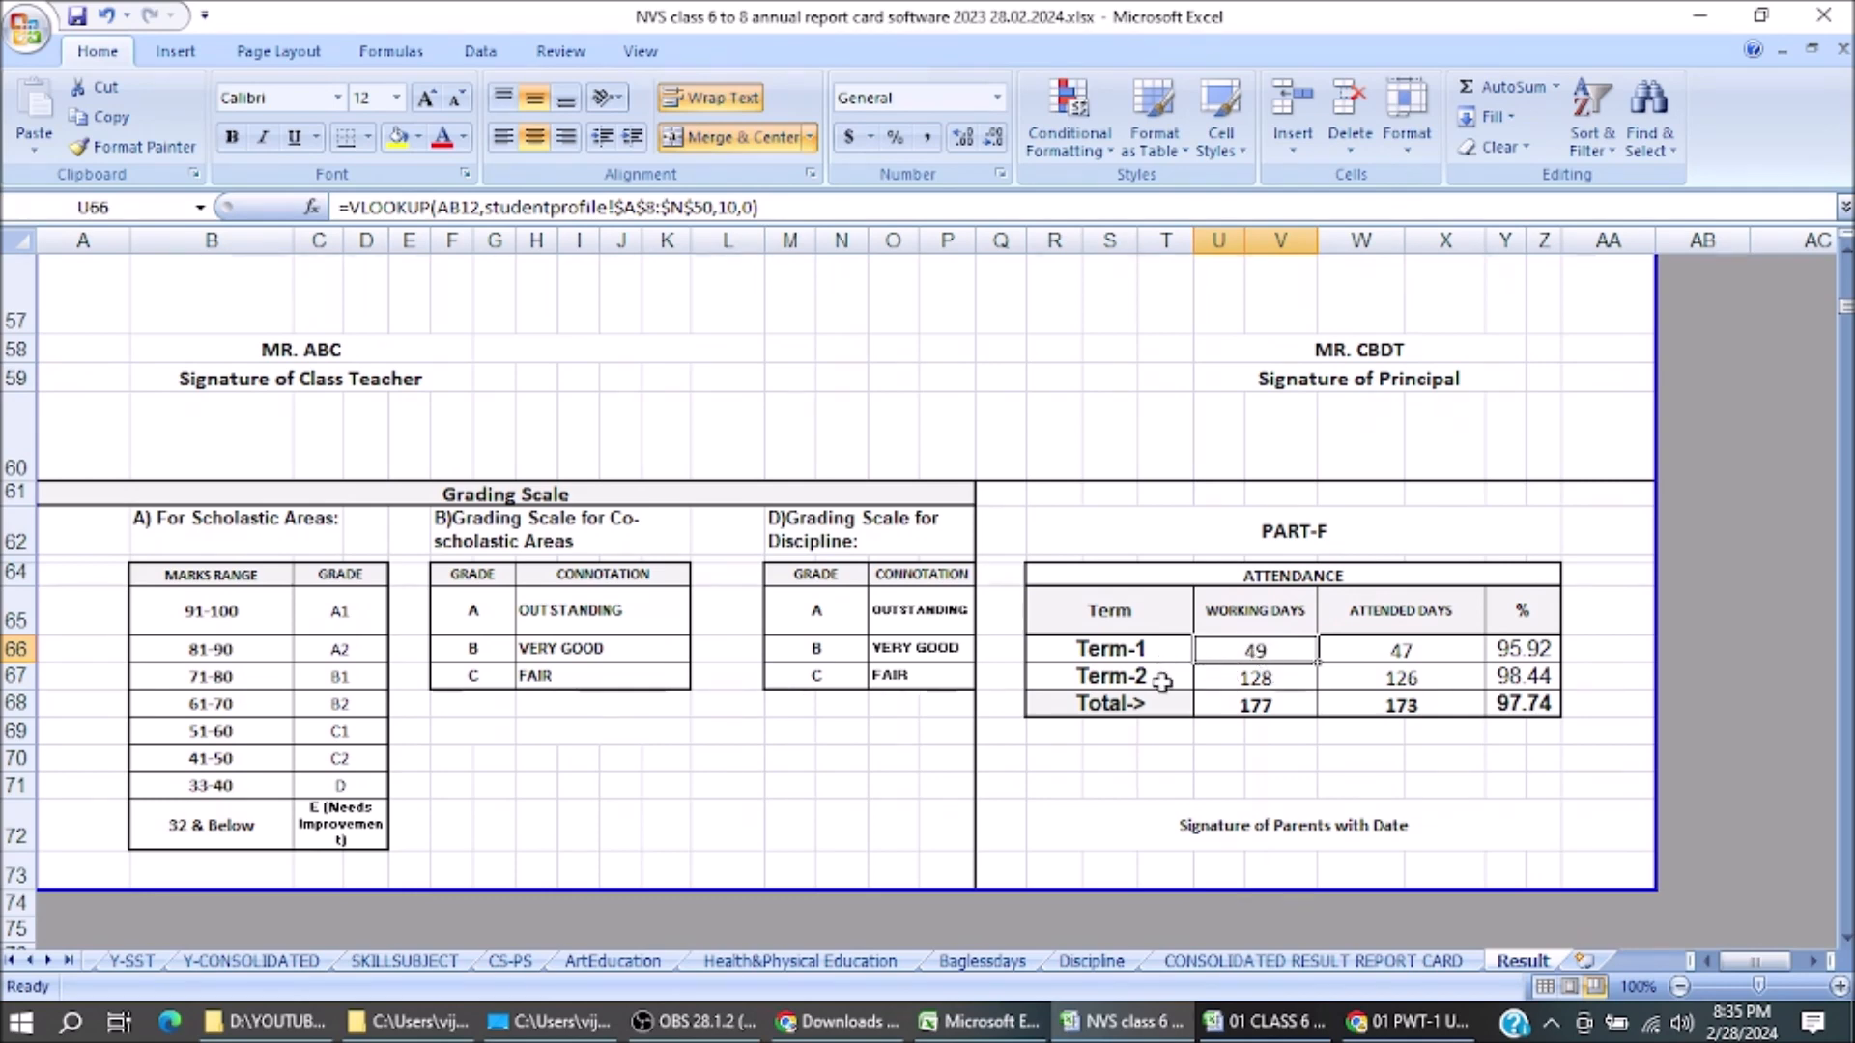
click(1304, 586)
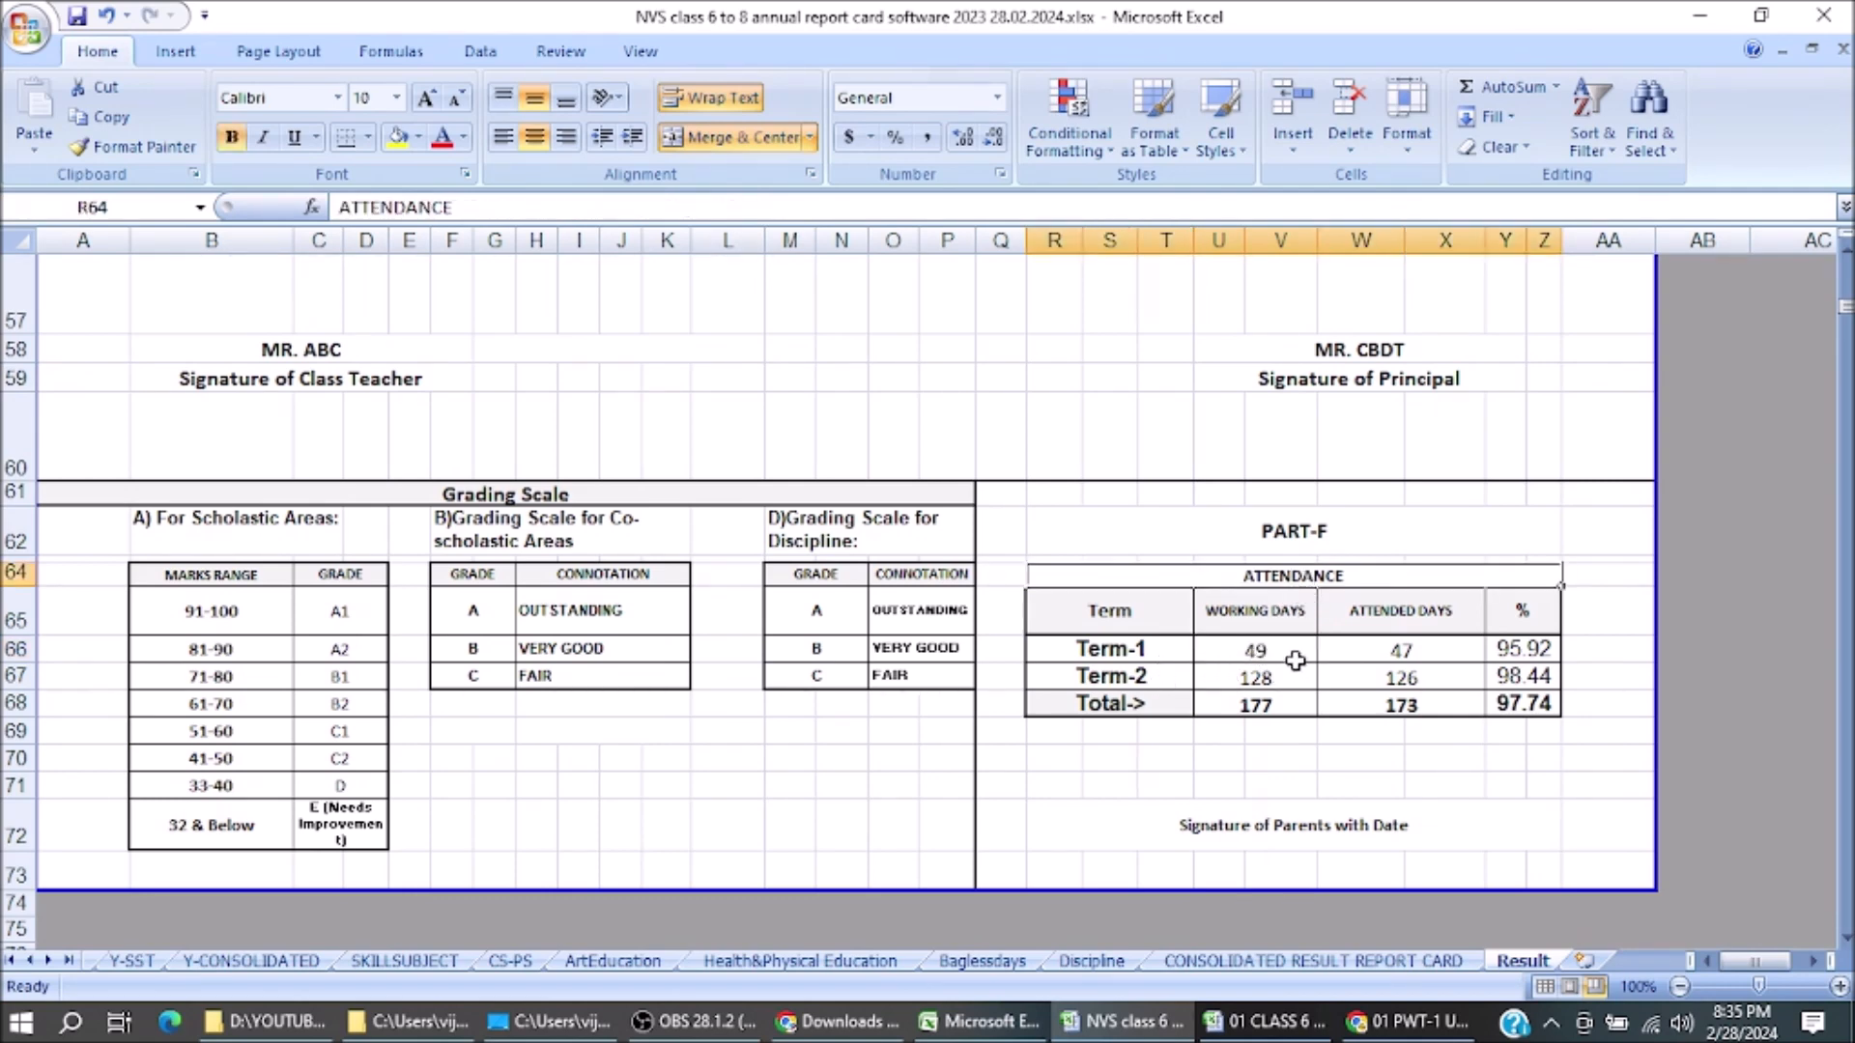
click(1295, 655)
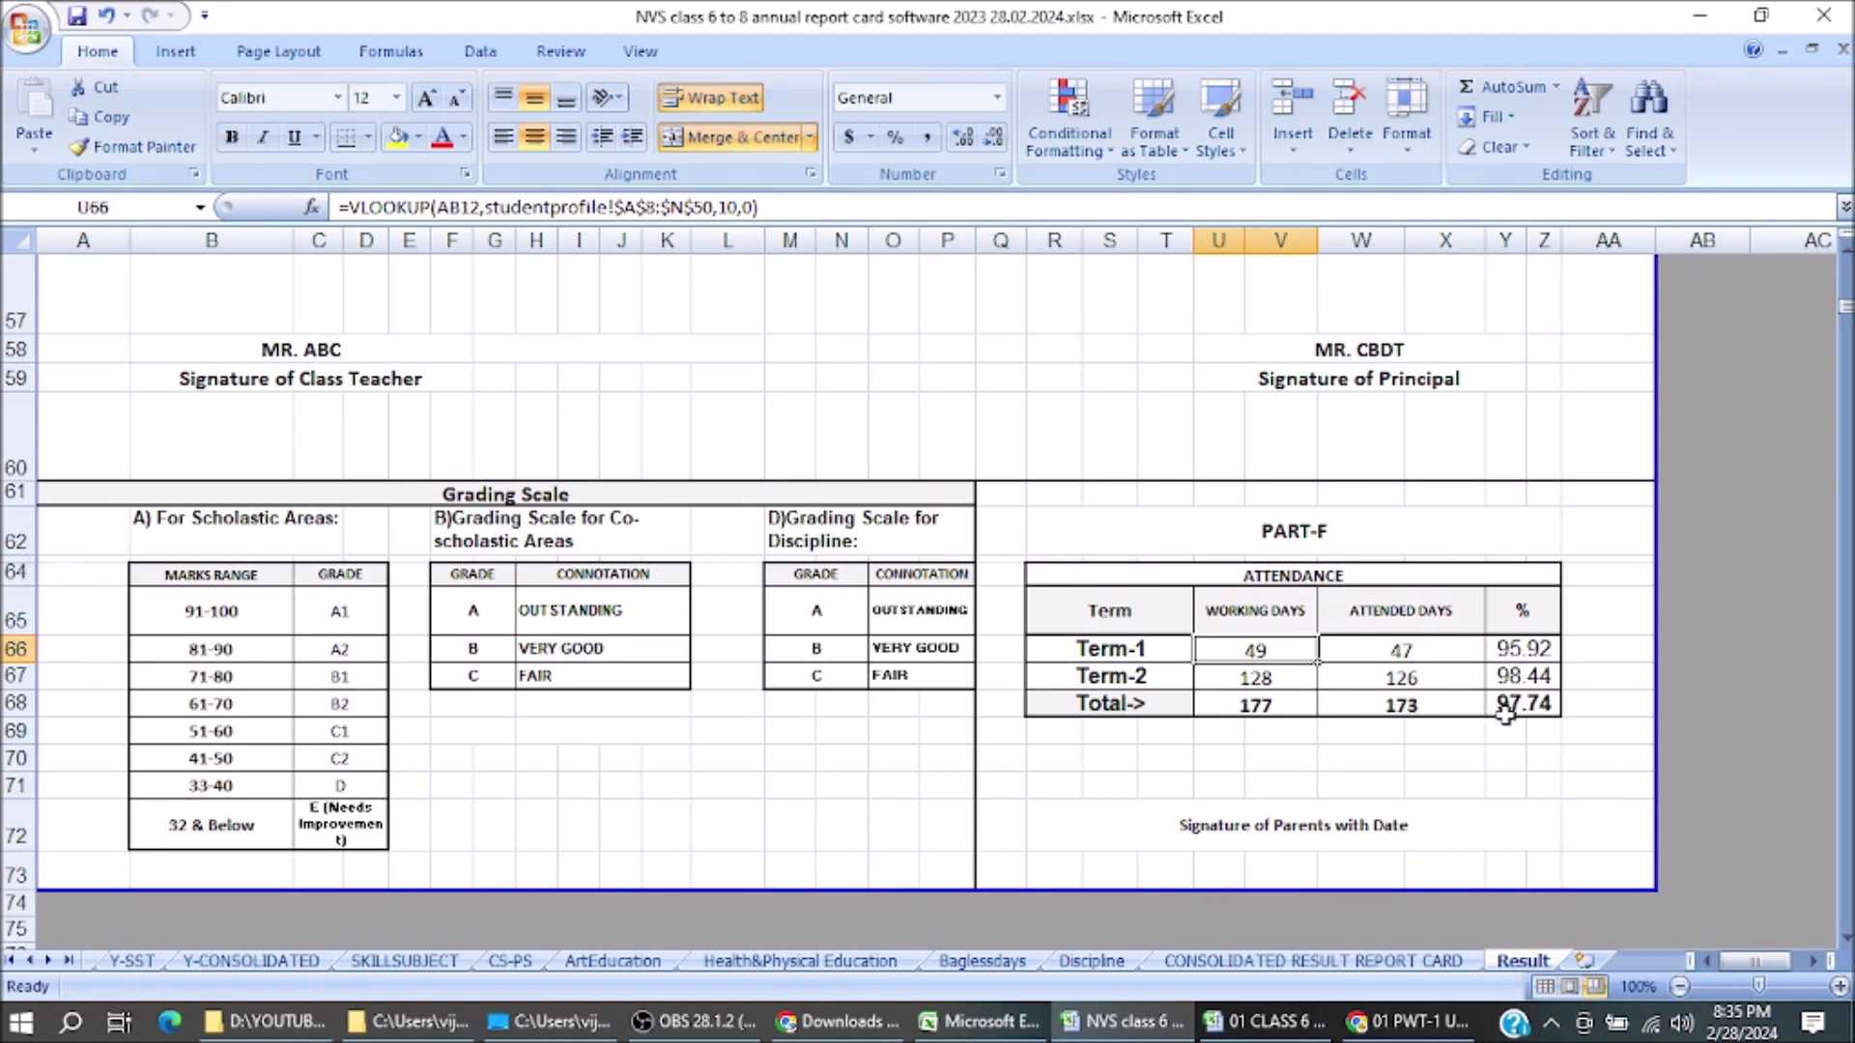
click(1413, 824)
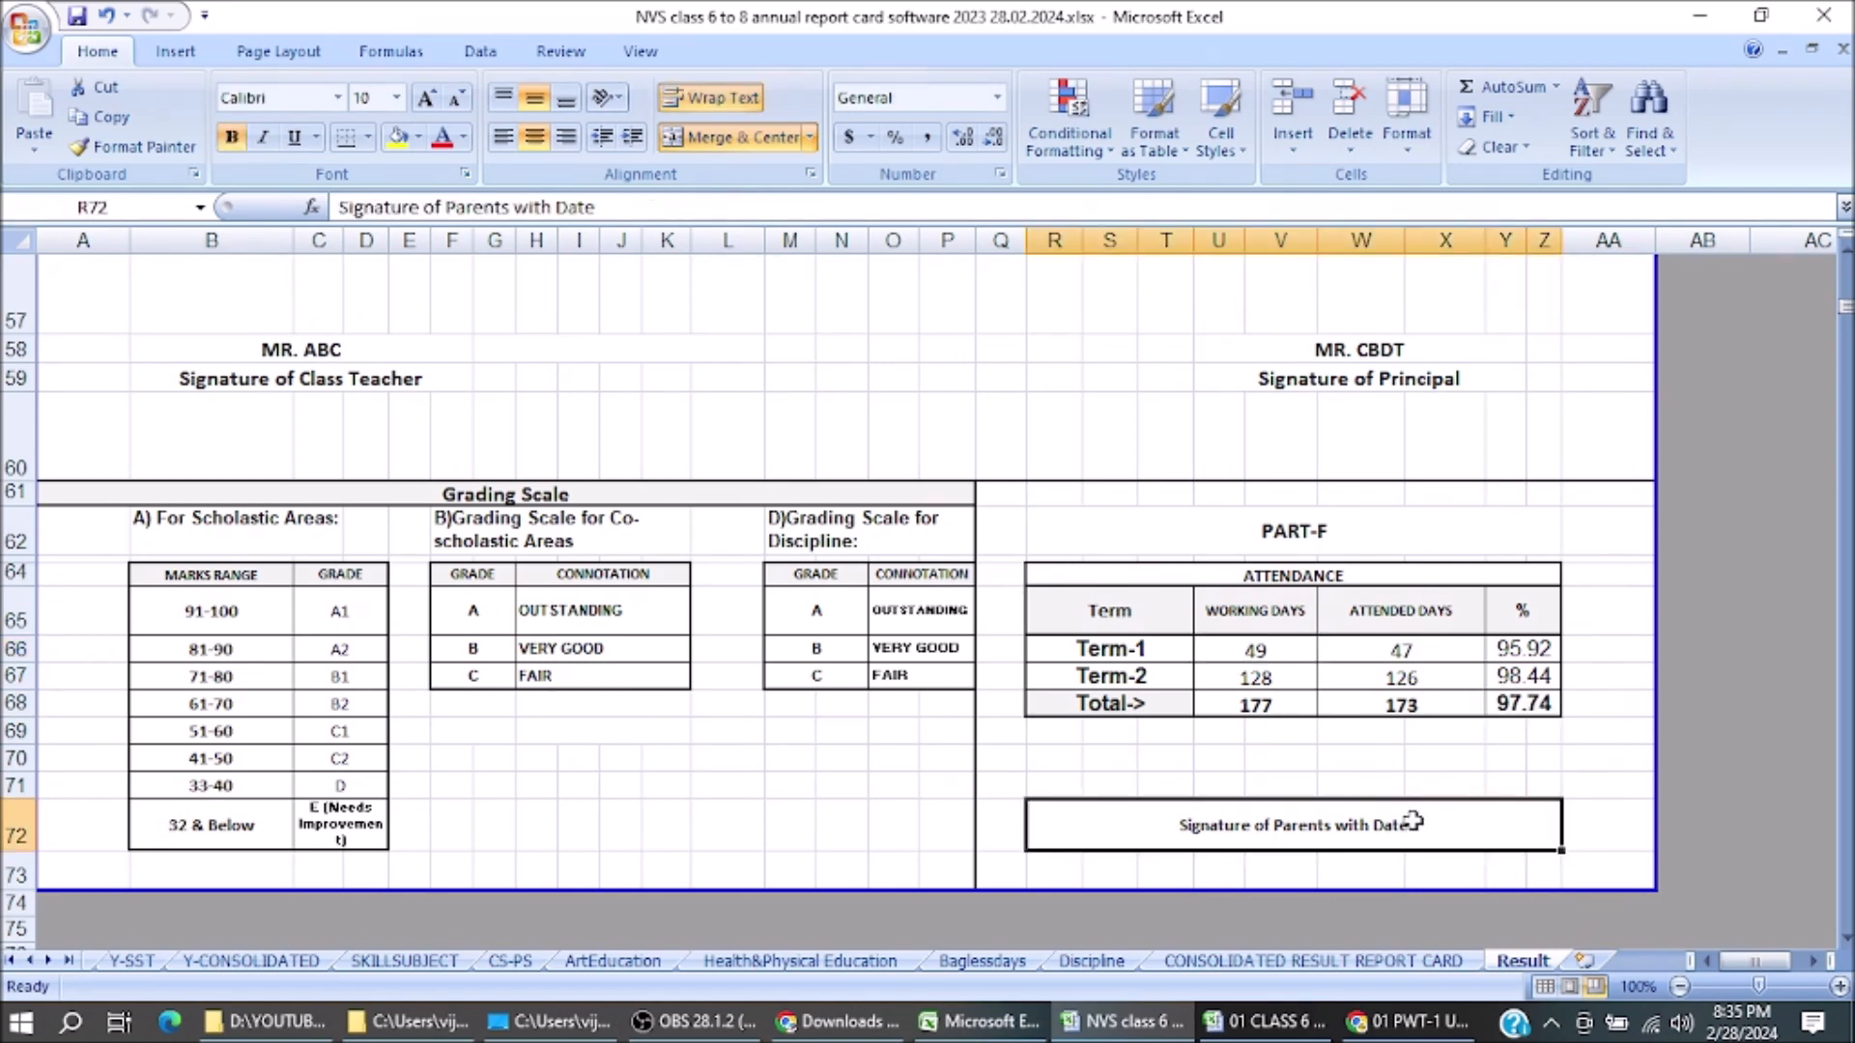
Examine the Grading Scale section and the grades A to C with their connotations for co-scholastic areas
click(706, 756)
click(499, 501)
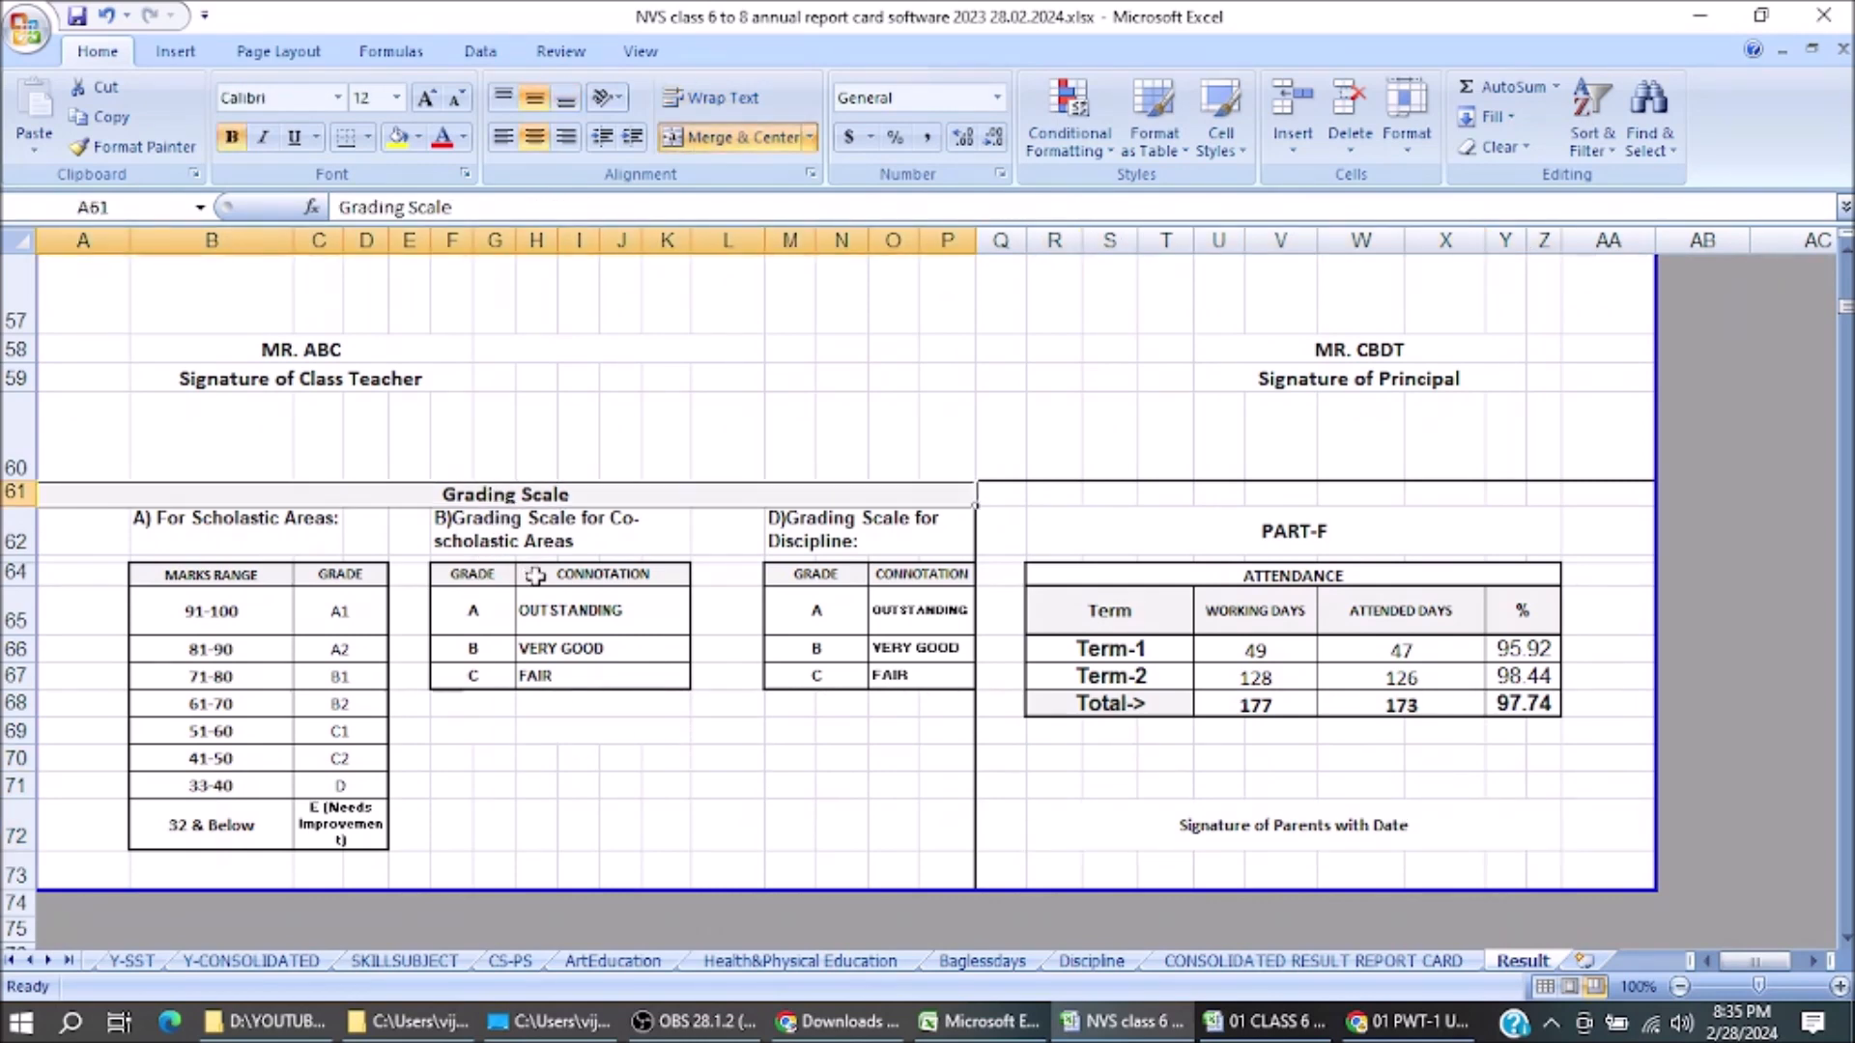
click(471, 623)
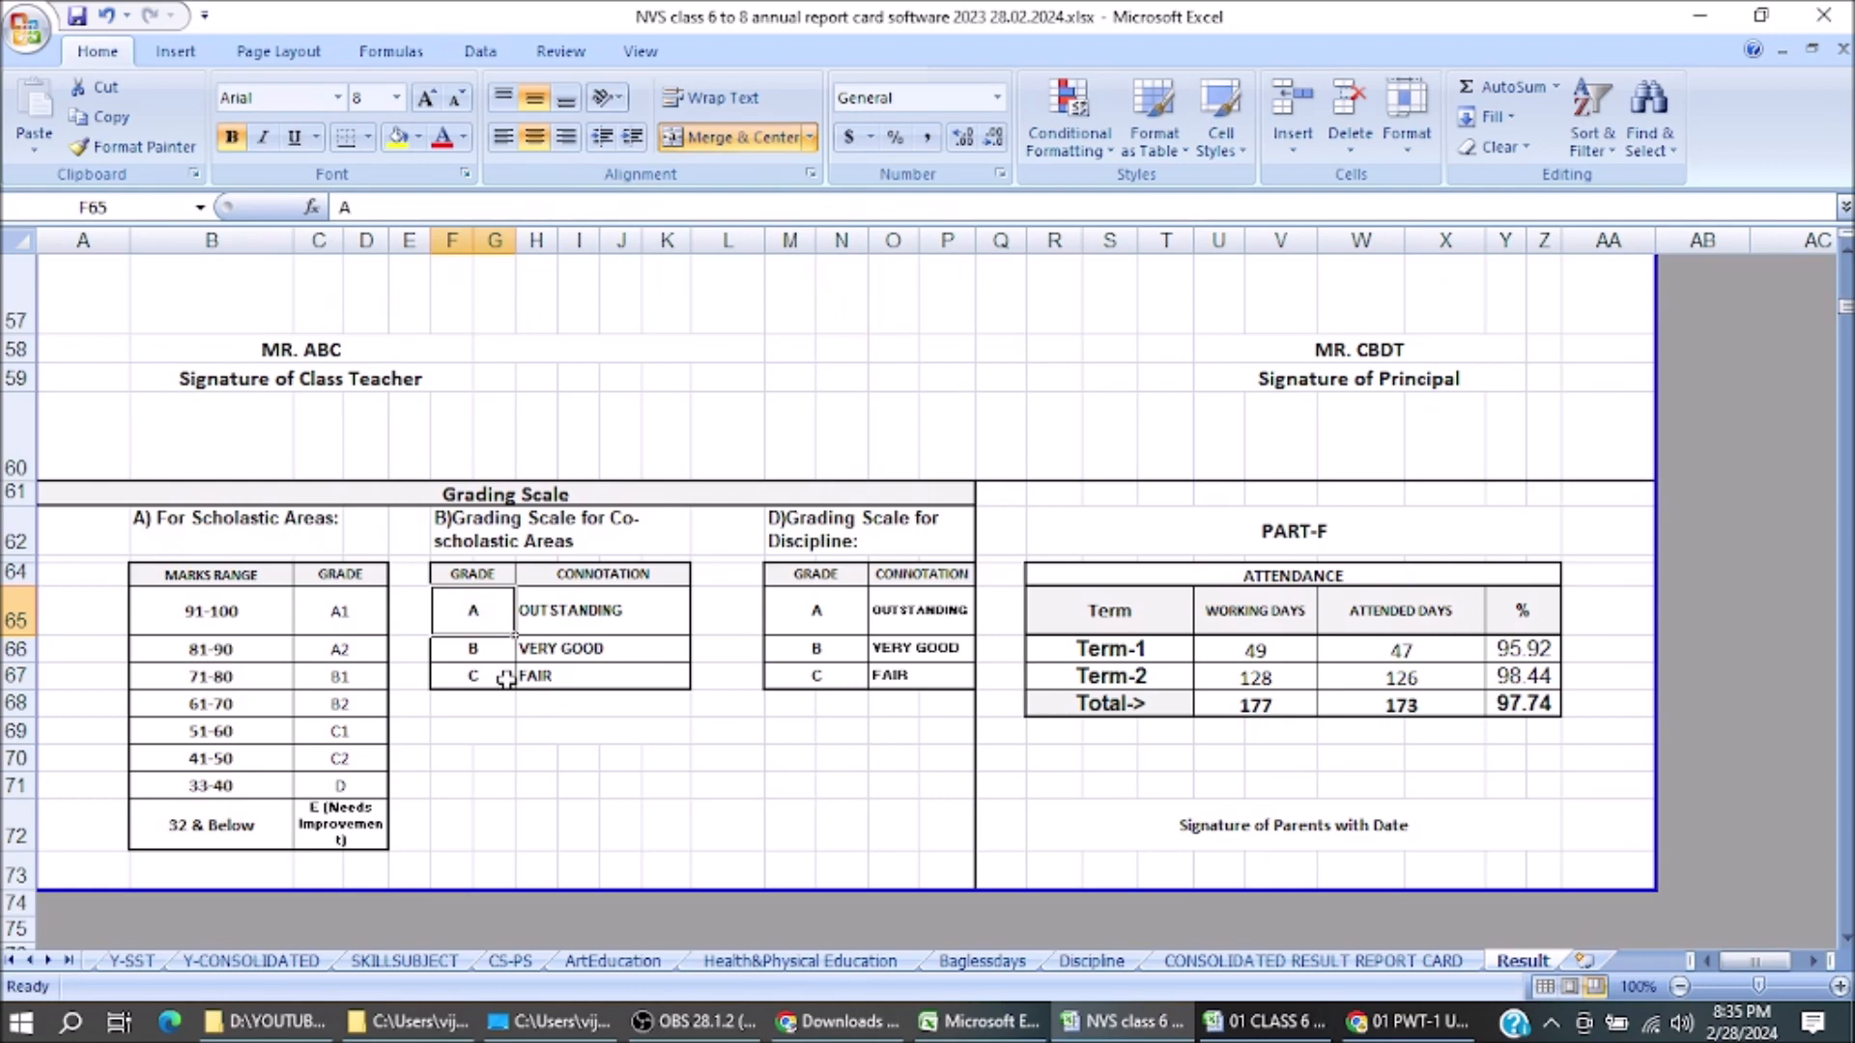
click(472, 648)
click(473, 677)
click(593, 613)
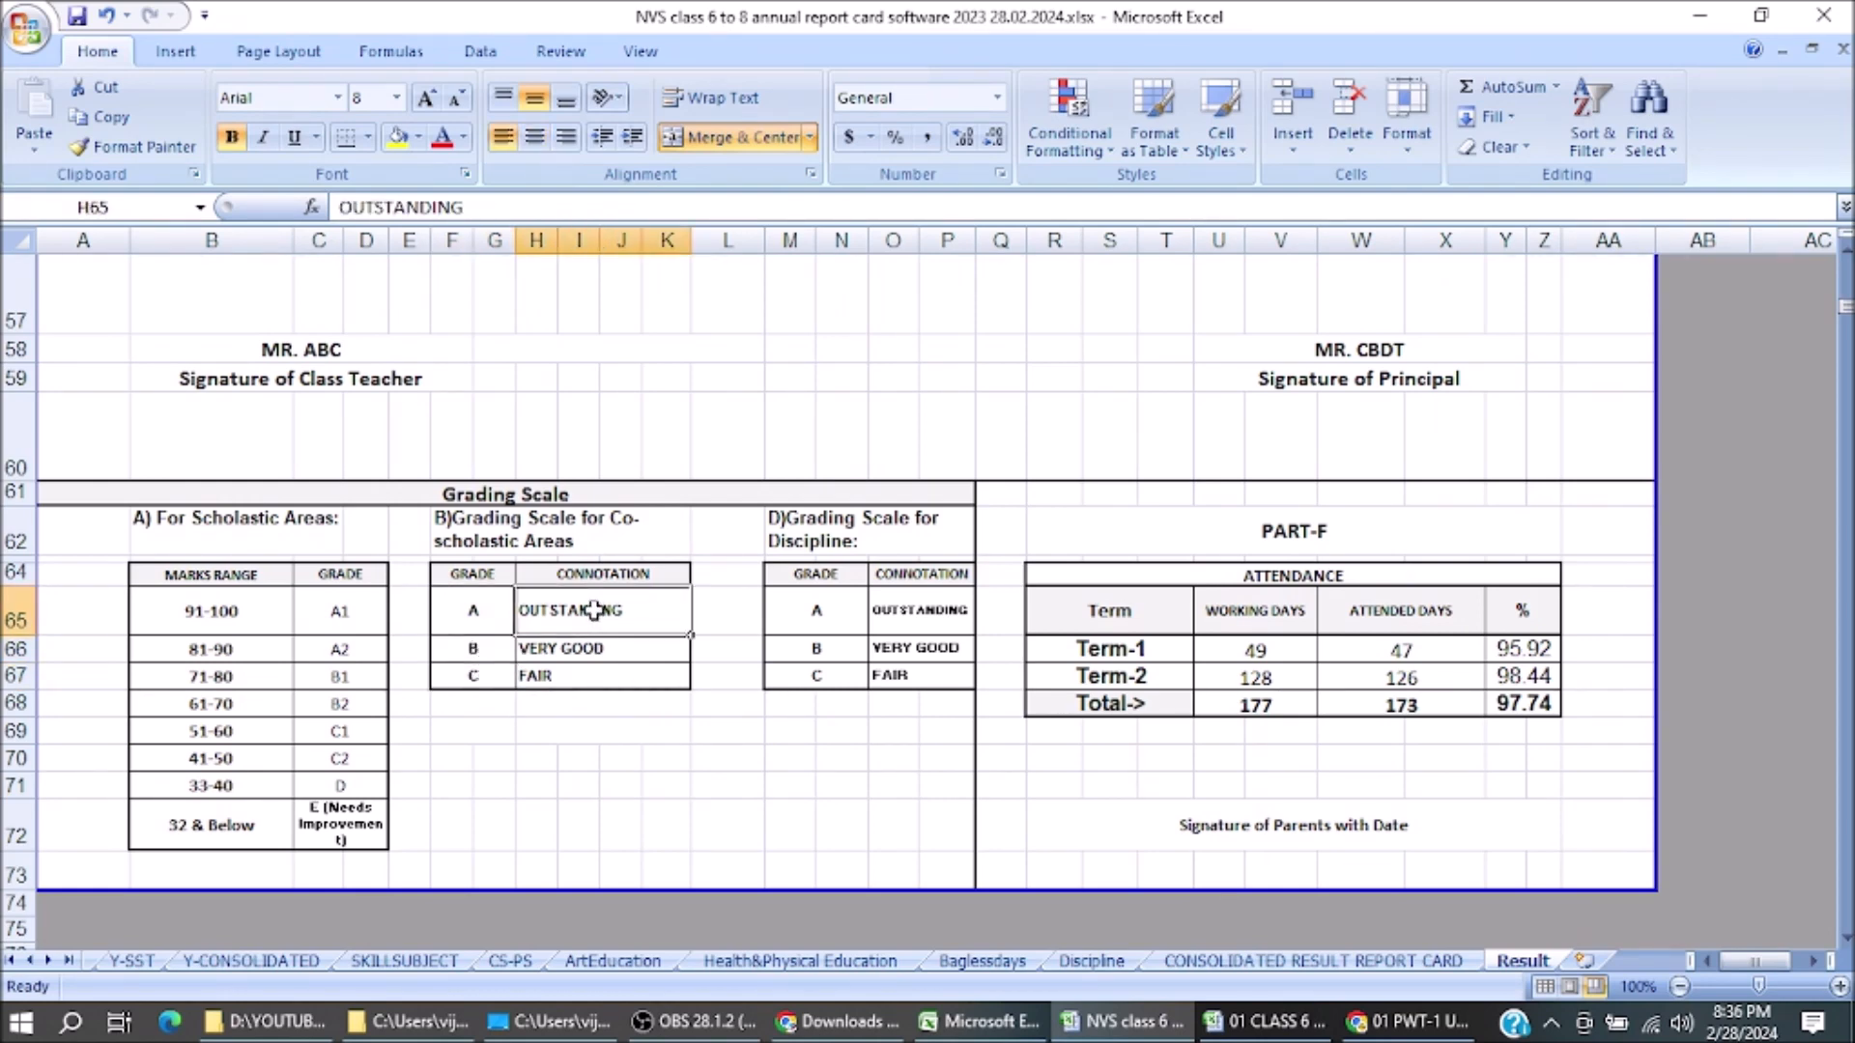
click(591, 649)
click(587, 676)
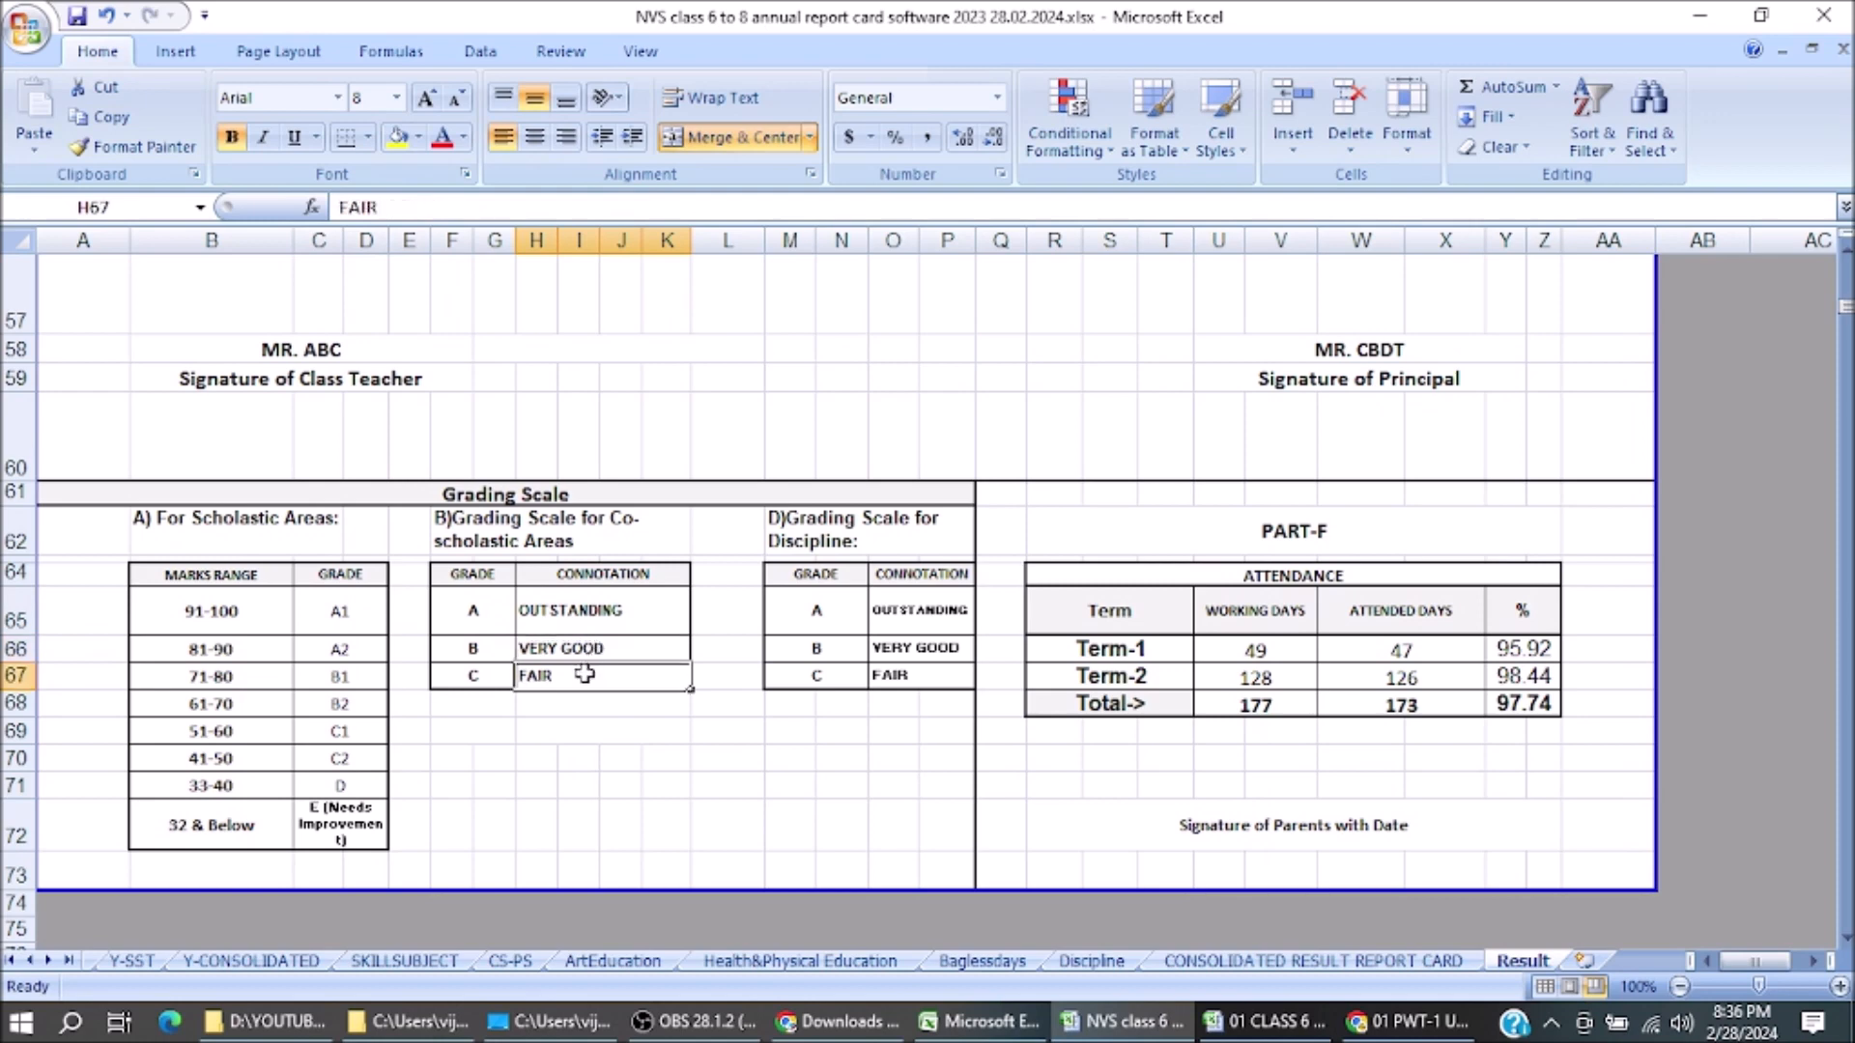
Examine the connotations in the grading scale for Discipline in O65 to O67
click(897, 676)
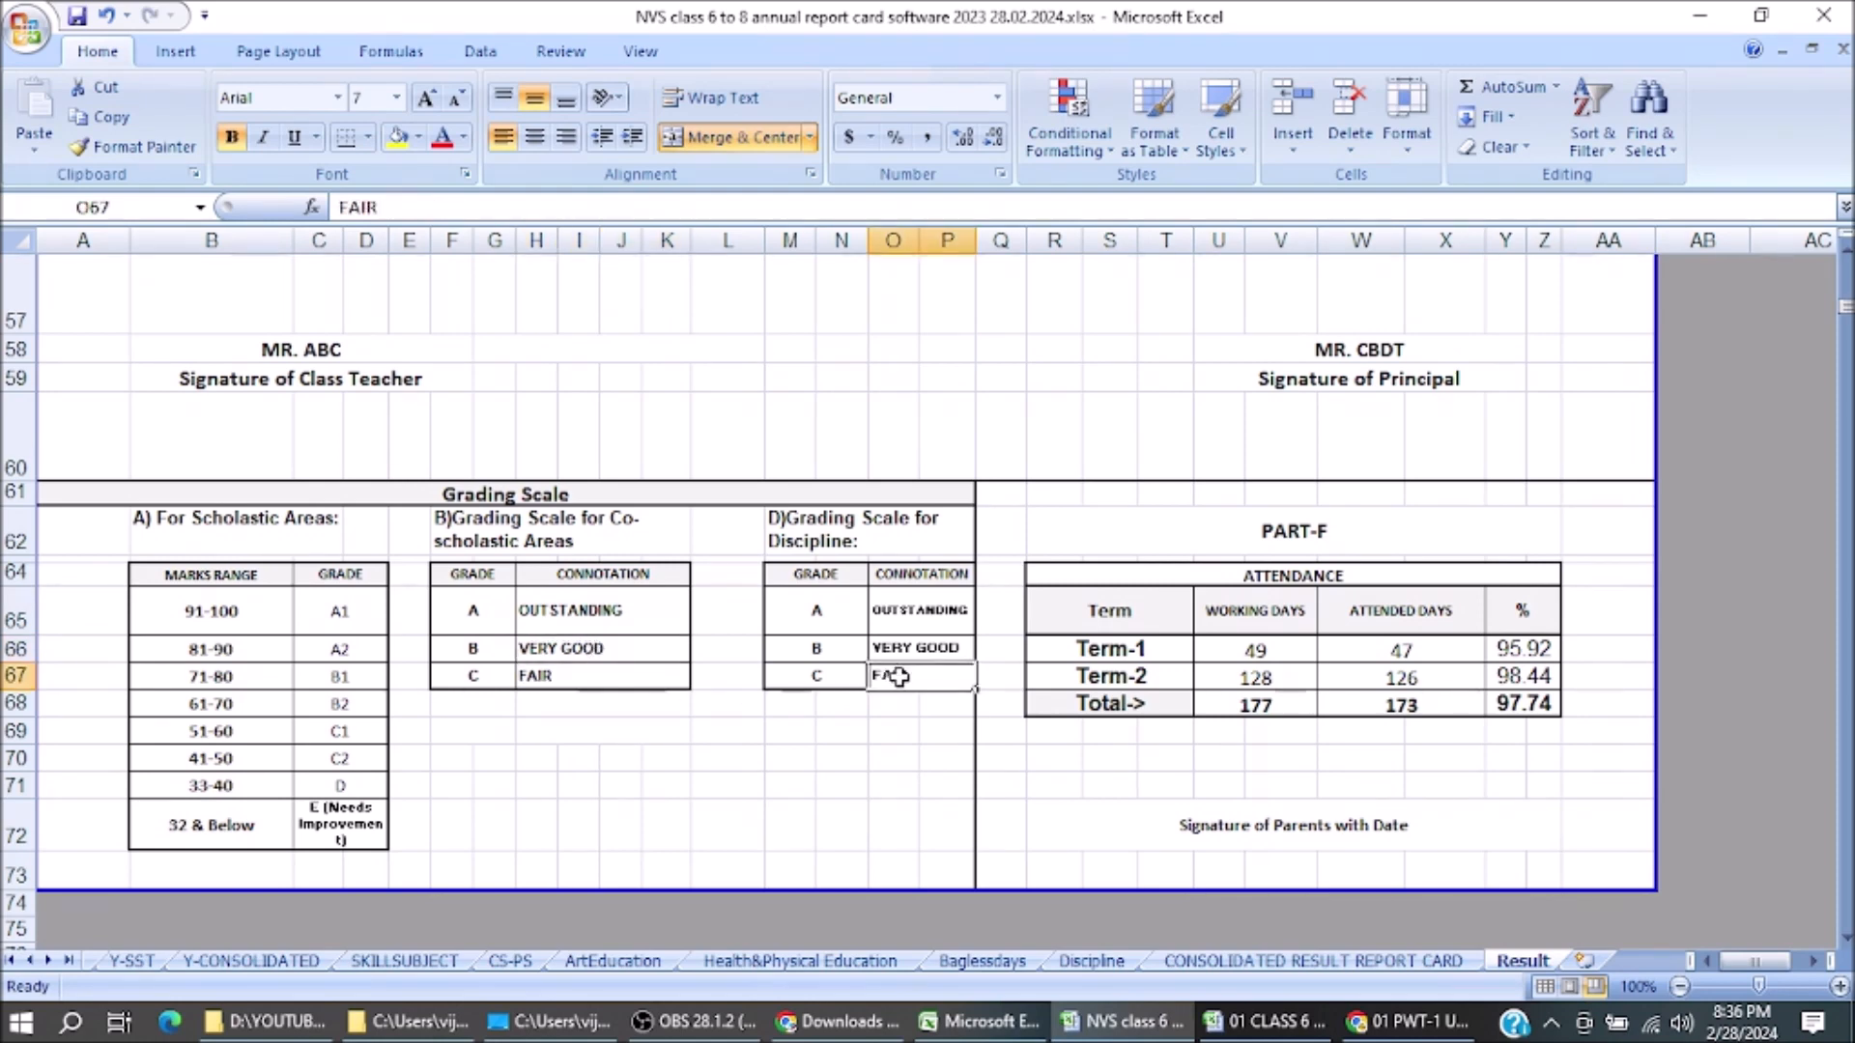
click(885, 609)
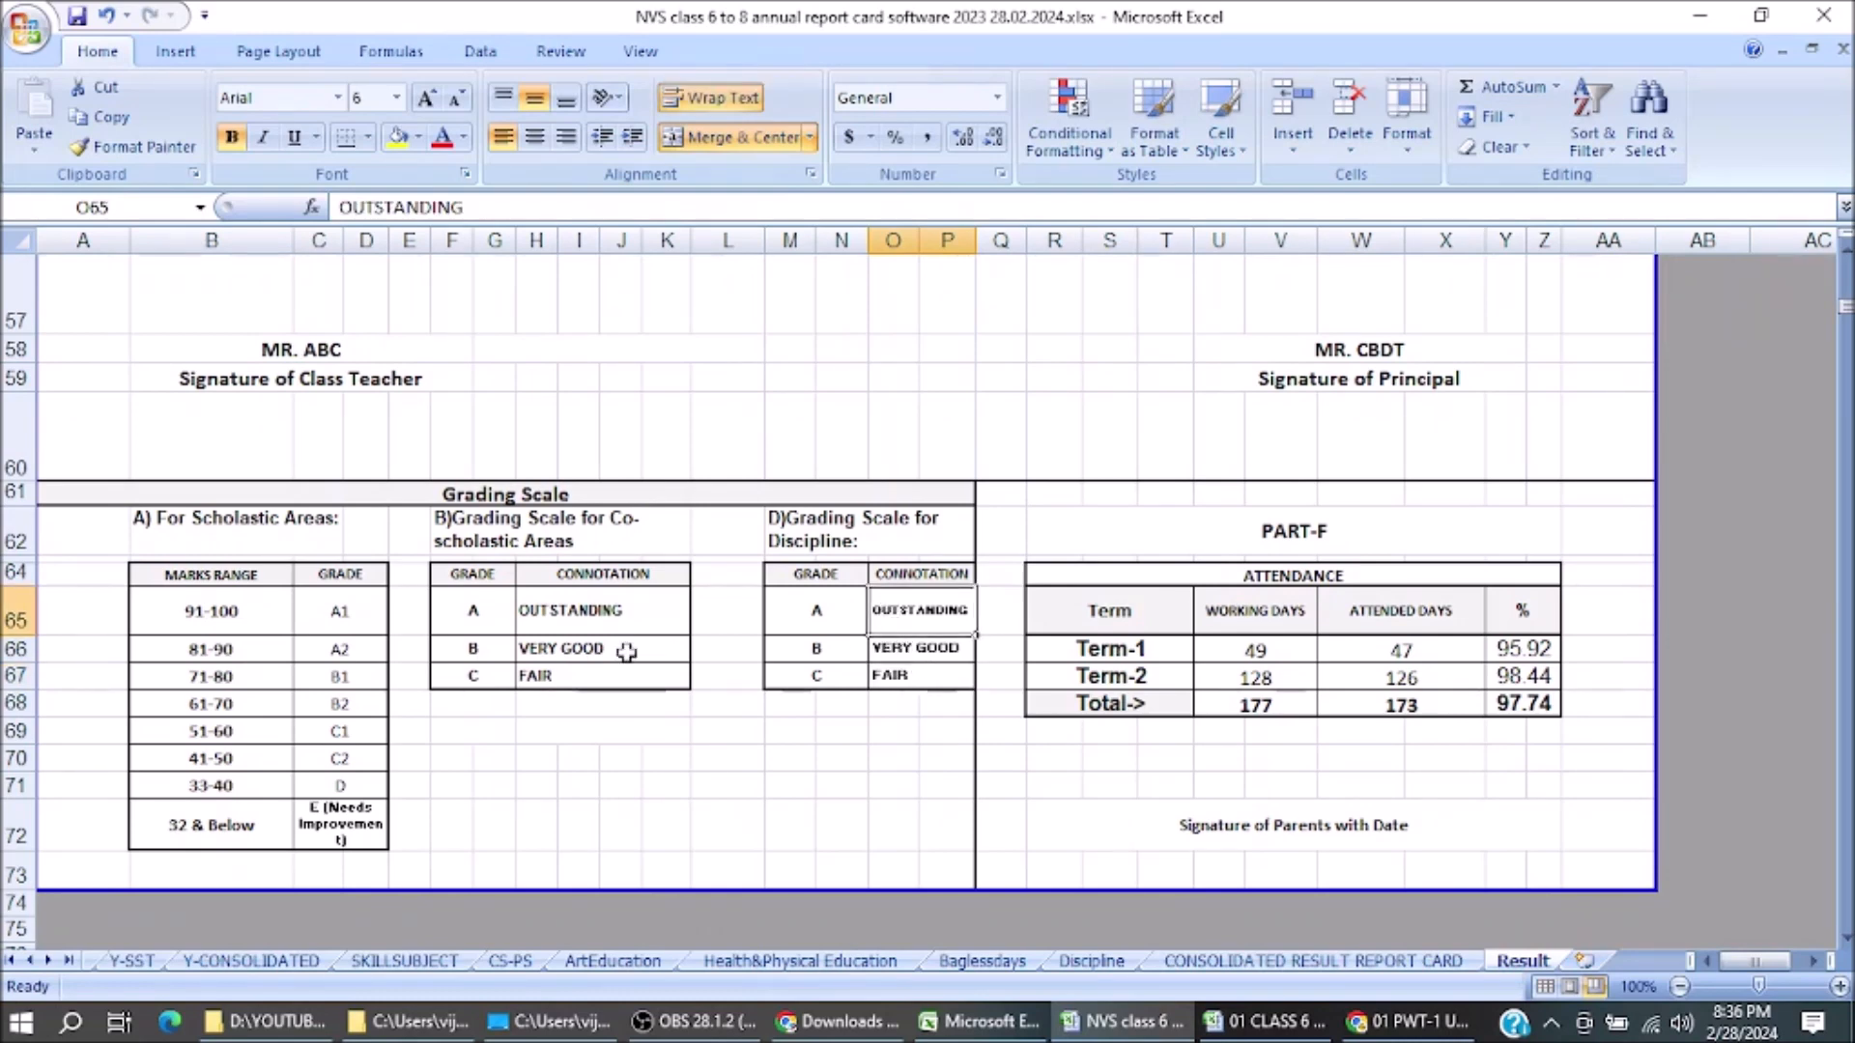
click(1266, 759)
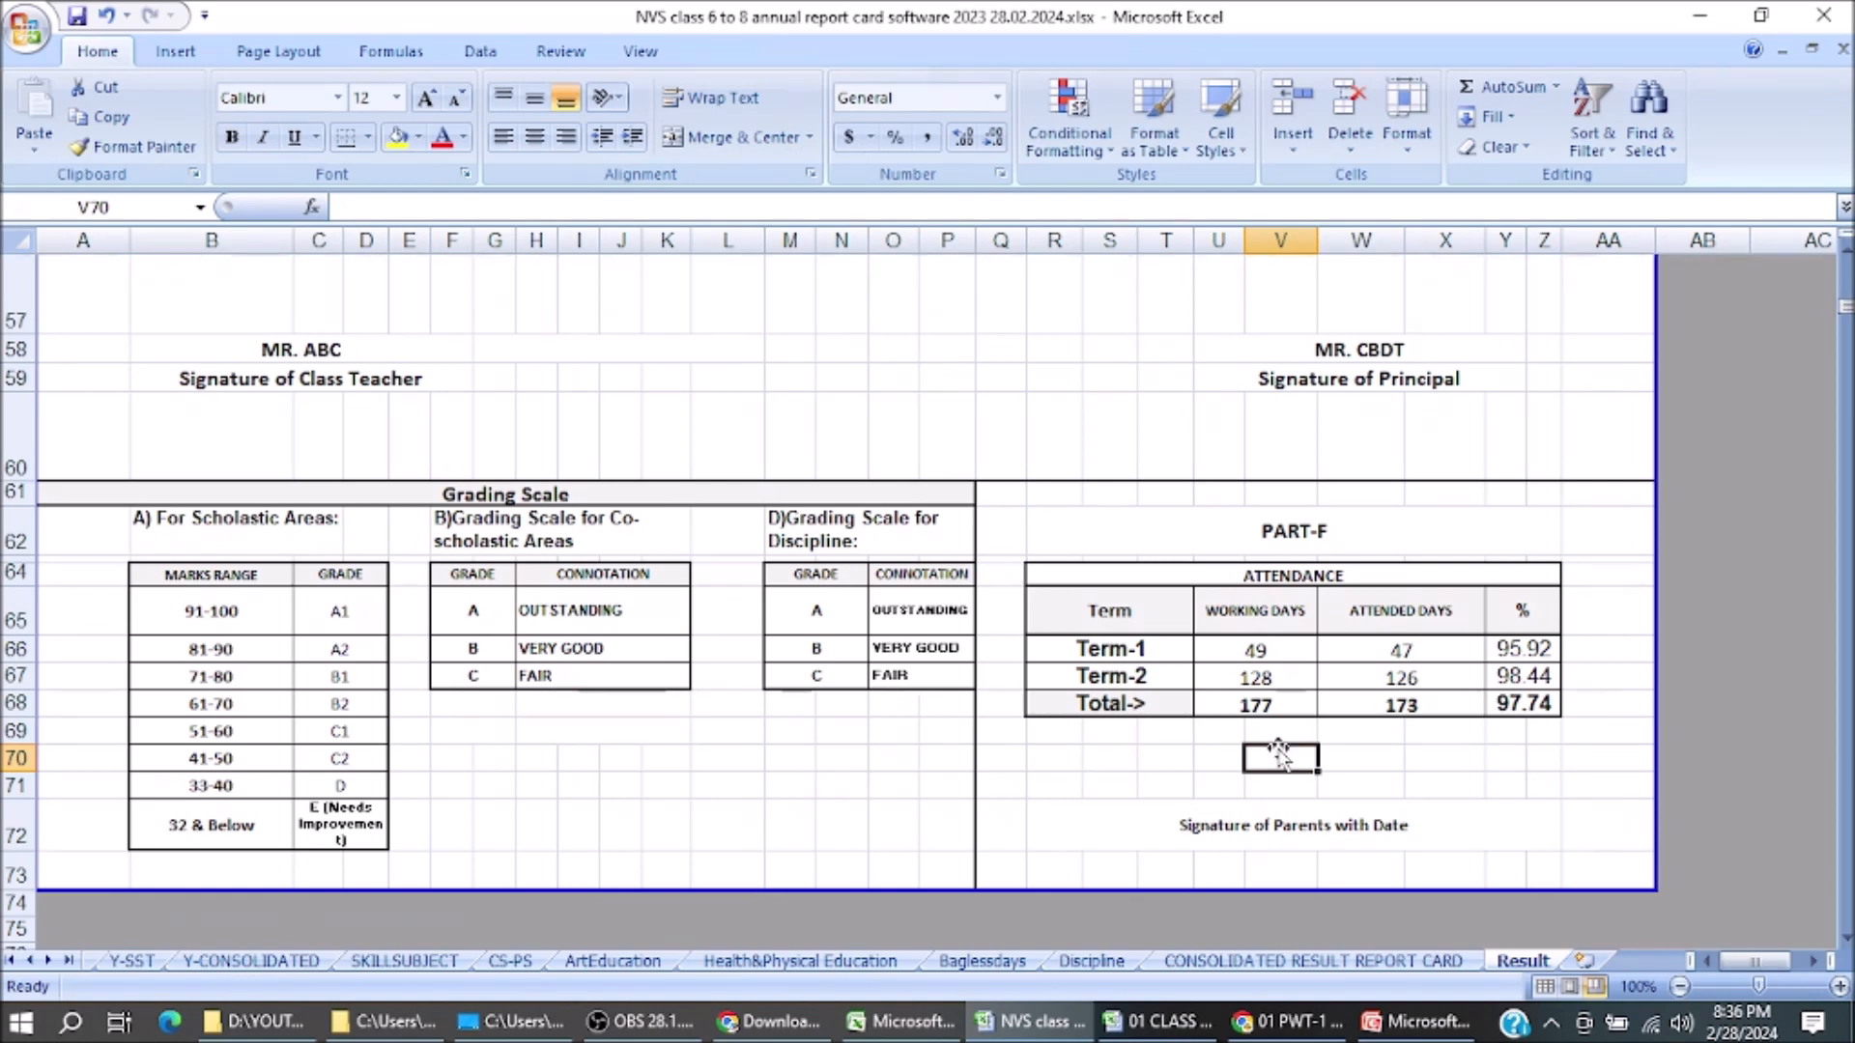